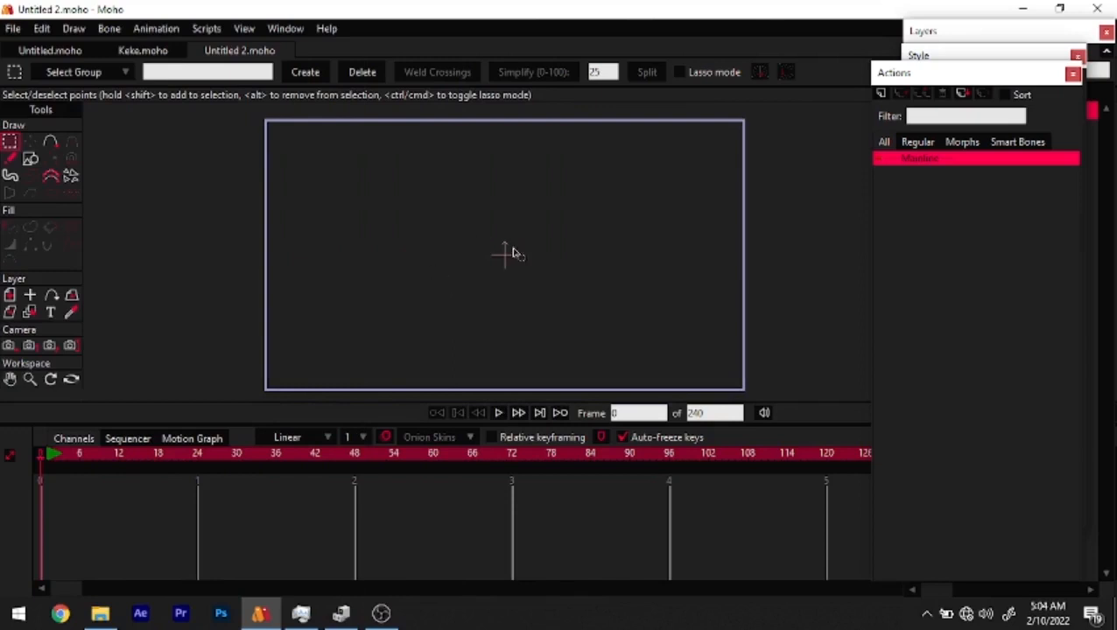
Group Layer 1 into a new group layer and name the group Tricycle
{"action": "left_click_drag", "start_coordinate": [516, 262], "coordinate": [500, 266]}
{"action": "left_click", "coordinate": [972, 42]}
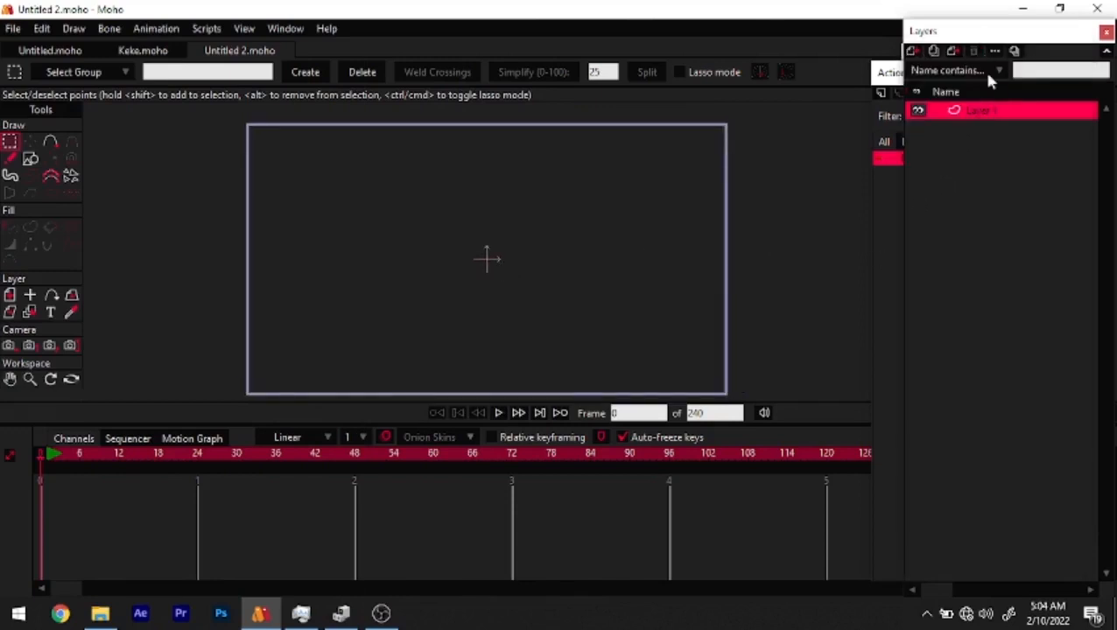
{"action": "right_click", "coordinate": [976, 112]}
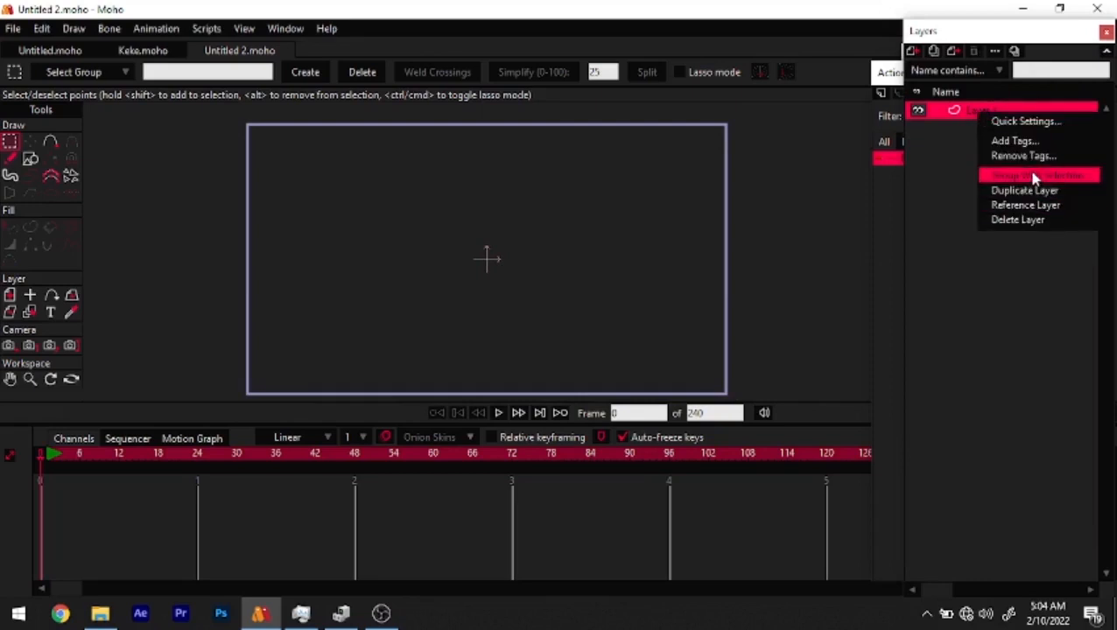
{"action": "left_click", "coordinate": [1034, 178]}
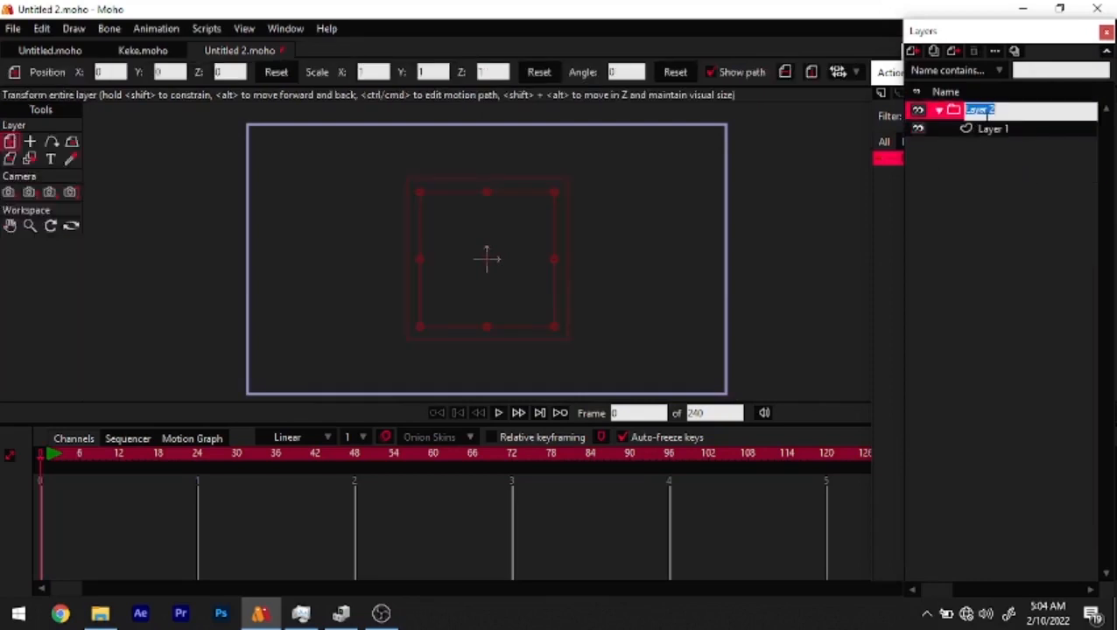
{"action": "type", "text": "R"}
{"action": "key", "text": "Return"}
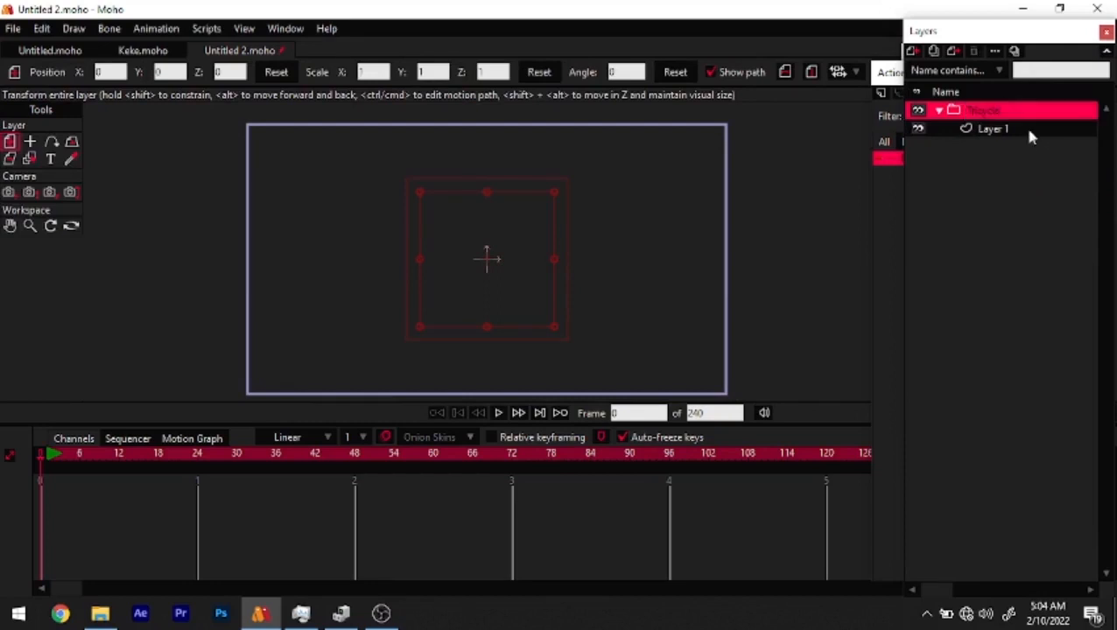
Rename the vector layer inside the Tricycle group as FT
{"action": "left_click", "coordinate": [1024, 128]}
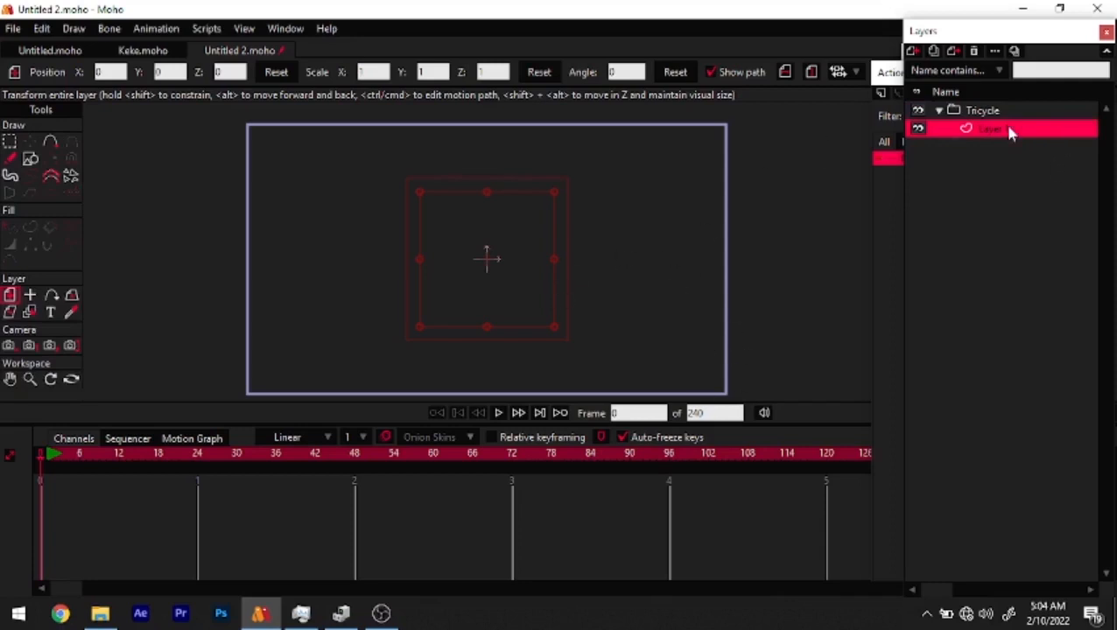
{"action": "double_click", "coordinate": [1004, 133]}
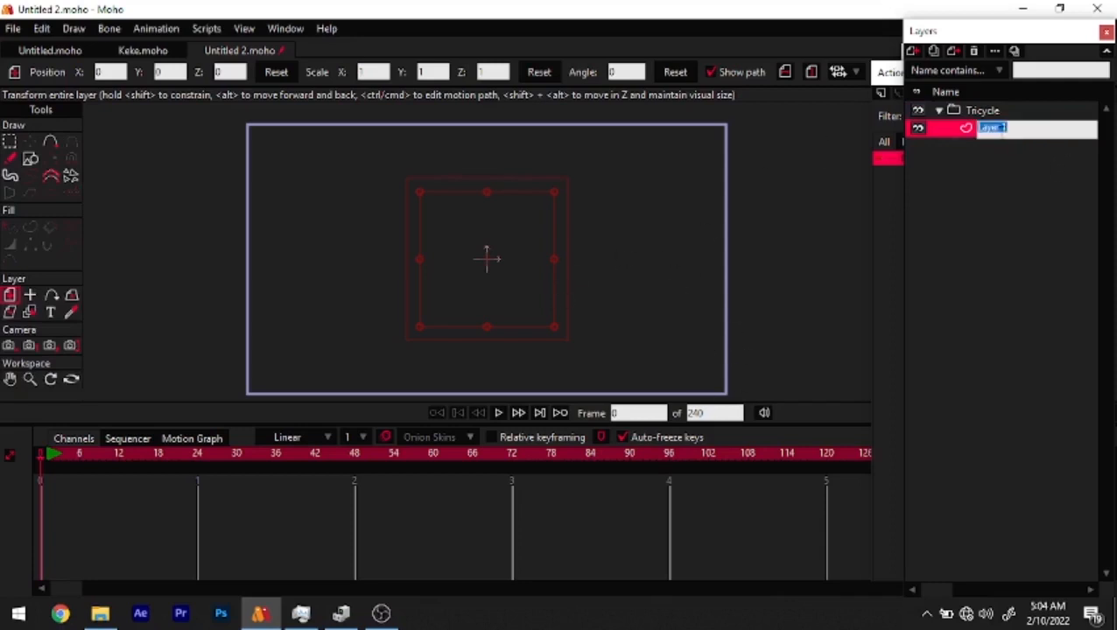
{"action": "type", "text": "H"}
{"action": "key", "text": "Return"}
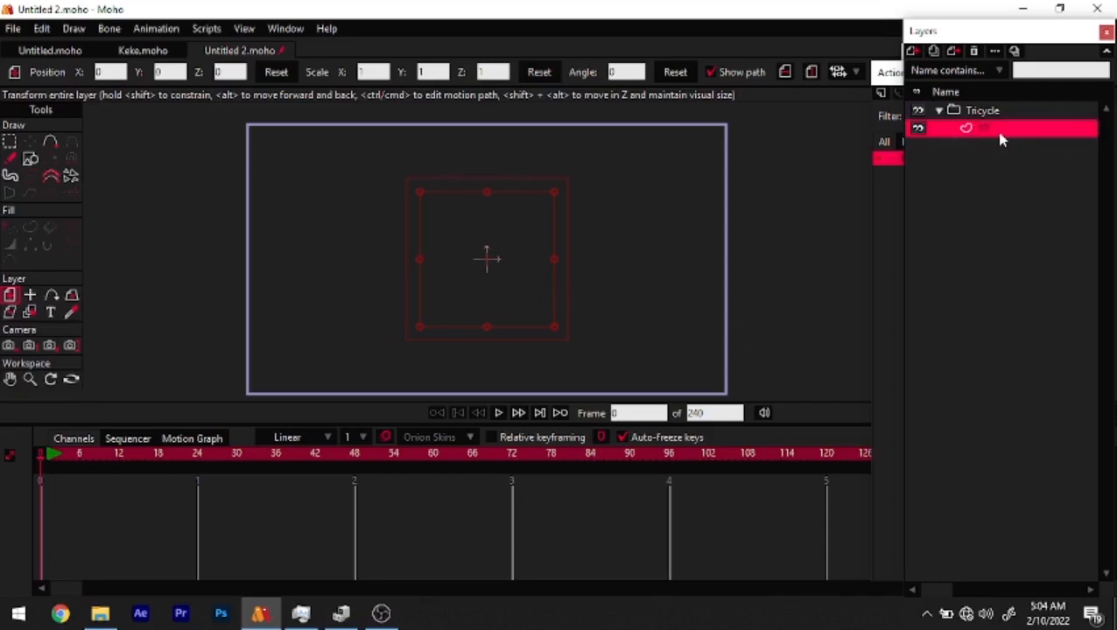
Convert the Tricycle group layer to a bone layer
{"action": "left_click", "coordinate": [980, 111]}
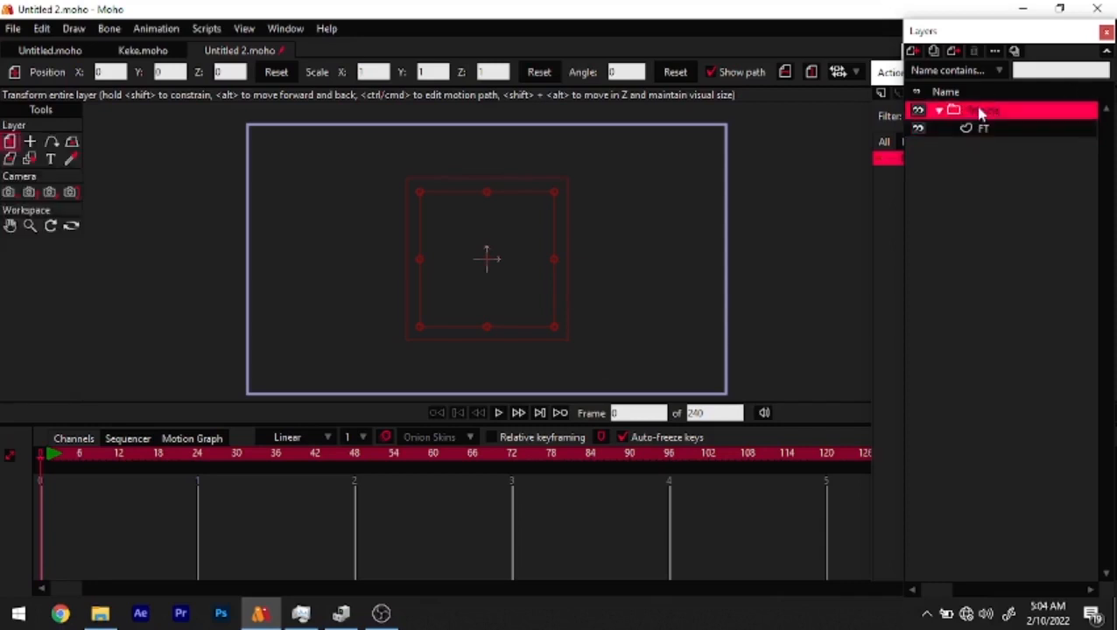
{"action": "right_click", "coordinate": [999, 114]}
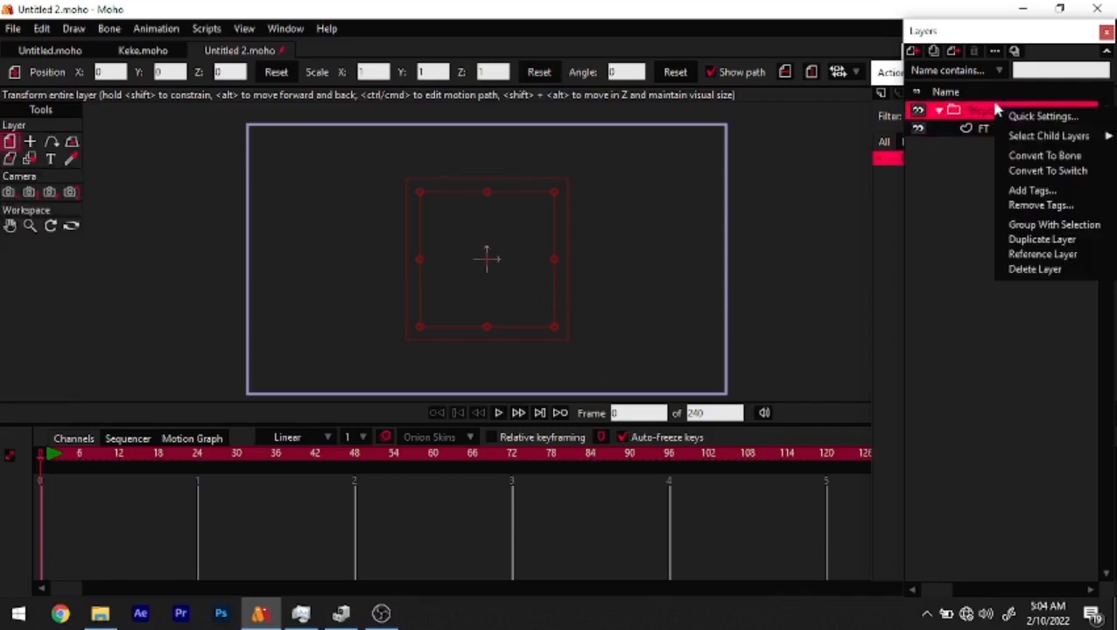
{"action": "left_click", "coordinate": [1045, 157]}
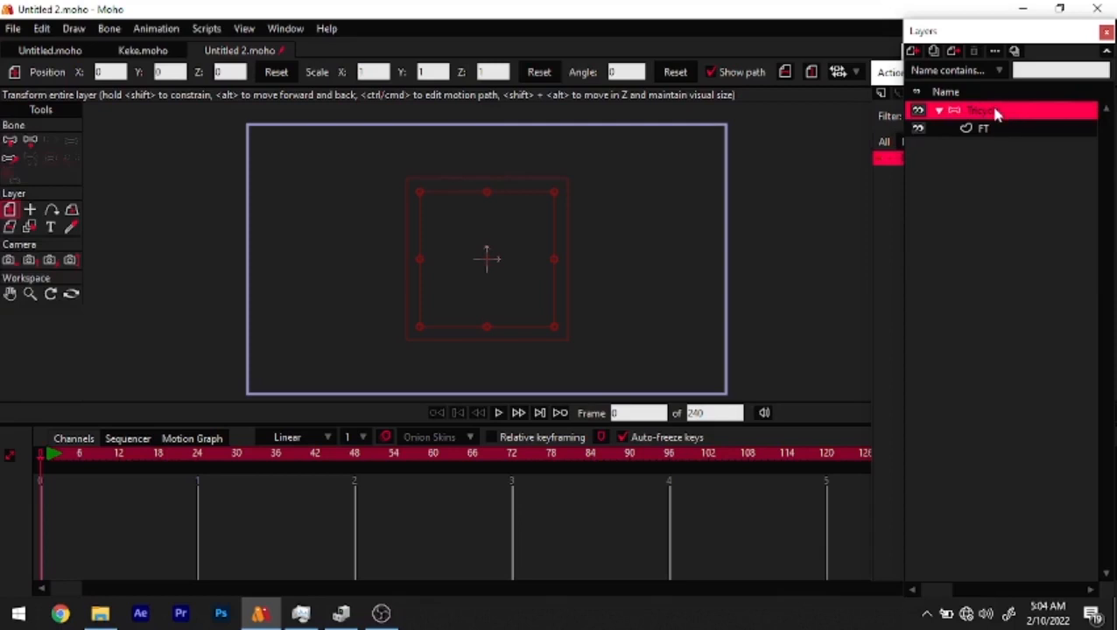
Enable animated layer order in the Tricycle layer's depth sorting settings
{"action": "right_click", "coordinate": [994, 113]}
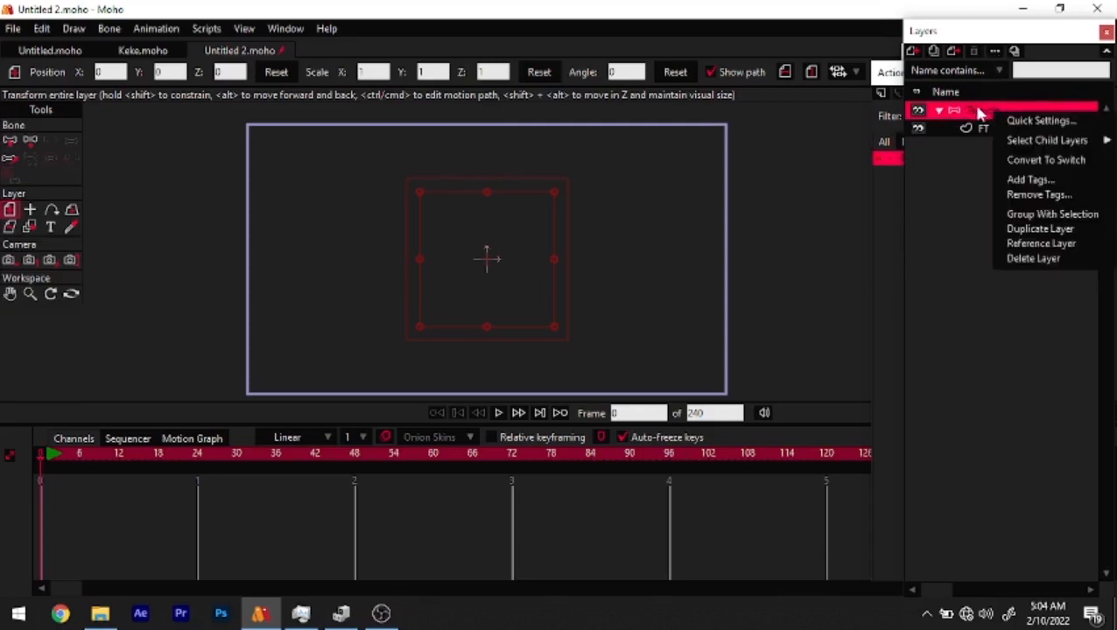
{"action": "left_click", "coordinate": [1013, 51]}
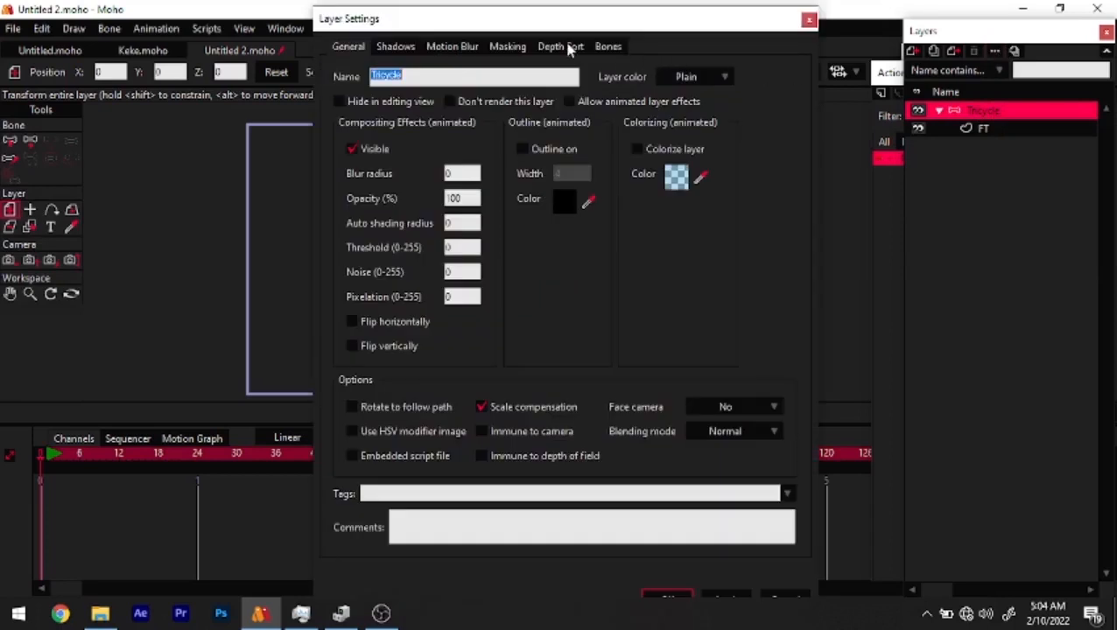
{"action": "left_click", "coordinate": [561, 49]}
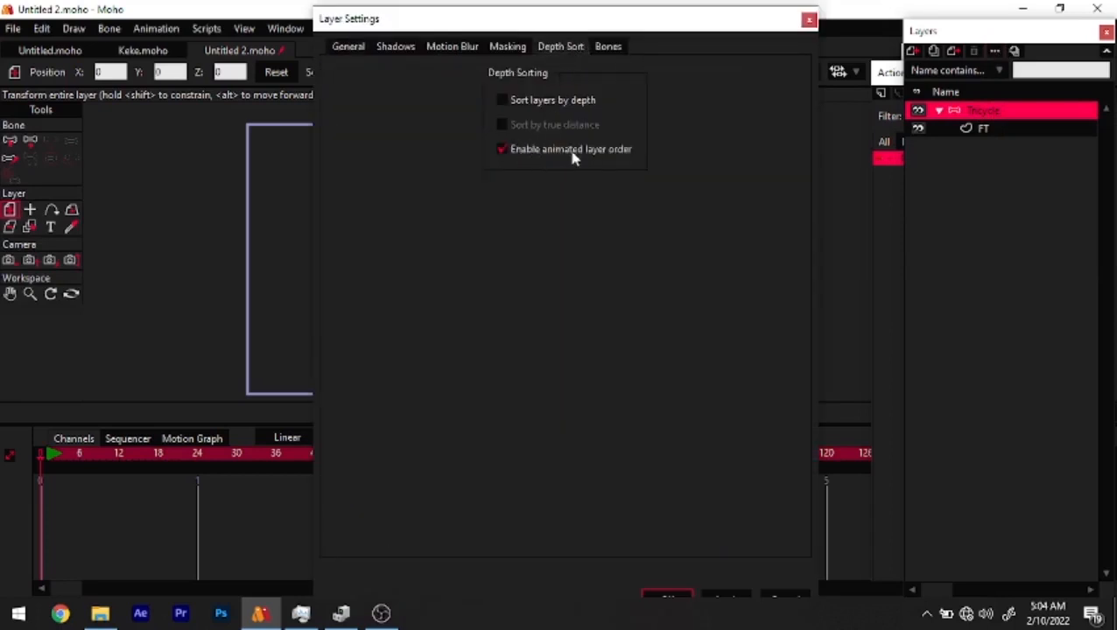
{"action": "left_click", "coordinate": [664, 589]}
Draw a large filled circle with stroke, centred on the origin, on the FT layer
{"action": "left_click", "coordinate": [976, 129]}
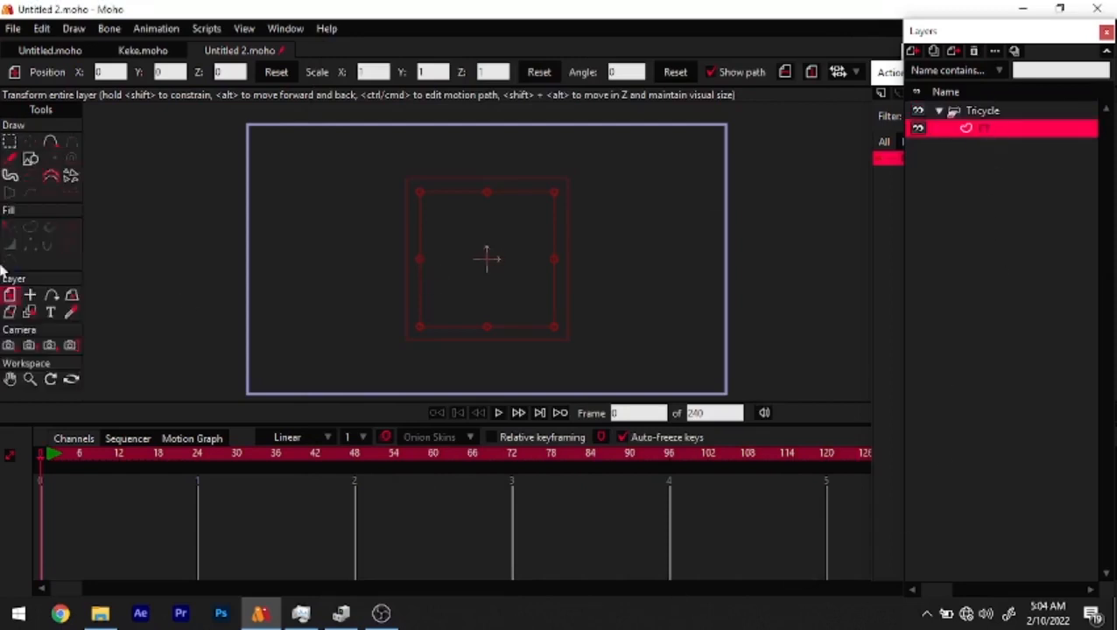
{"action": "left_click", "coordinate": [31, 159]}
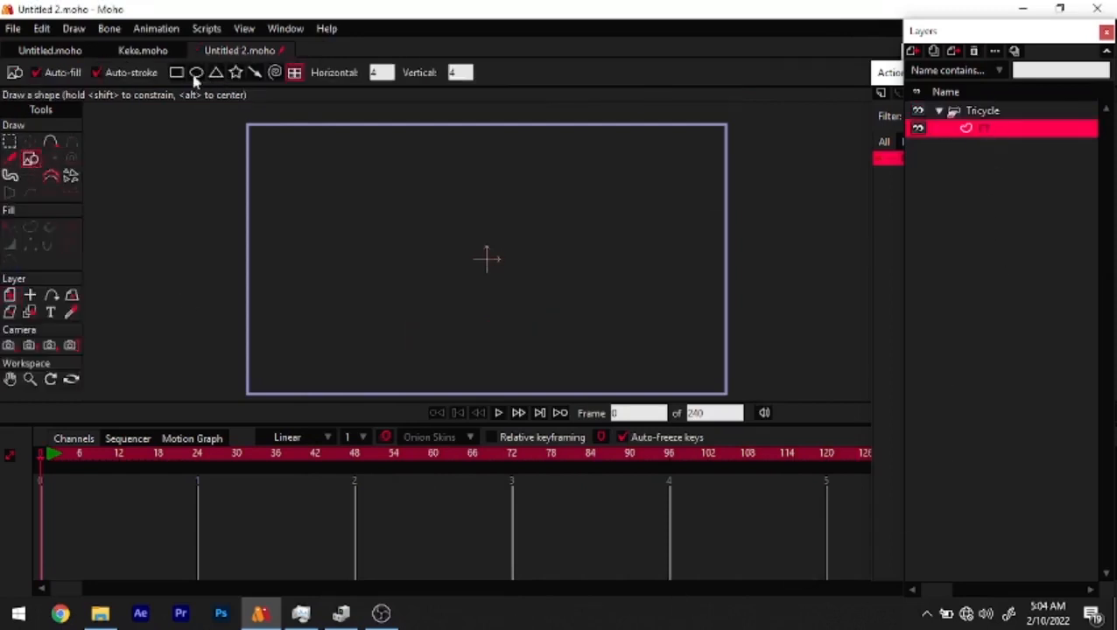
{"action": "left_click", "coordinate": [196, 74]}
{"action": "scroll", "coordinate": [485, 268], "scroll_direction": "up", "scroll_amount": 3}
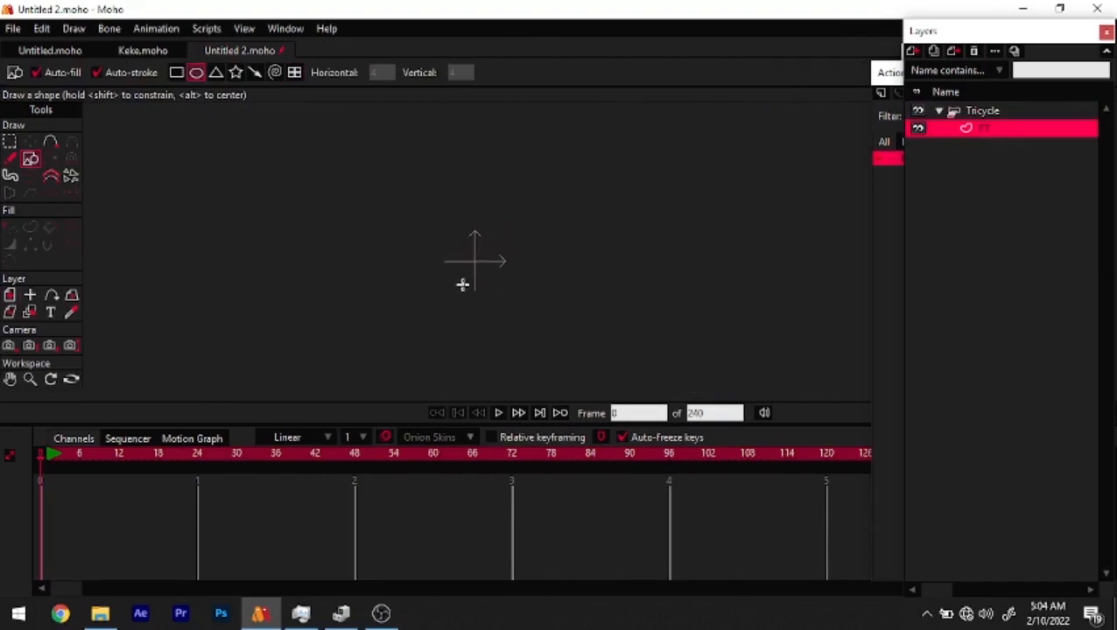
{"action": "scroll", "coordinate": [456, 302], "scroll_direction": "down", "scroll_amount": 1}
{"action": "scroll", "coordinate": [456, 302], "scroll_direction": "up", "scroll_amount": 5}
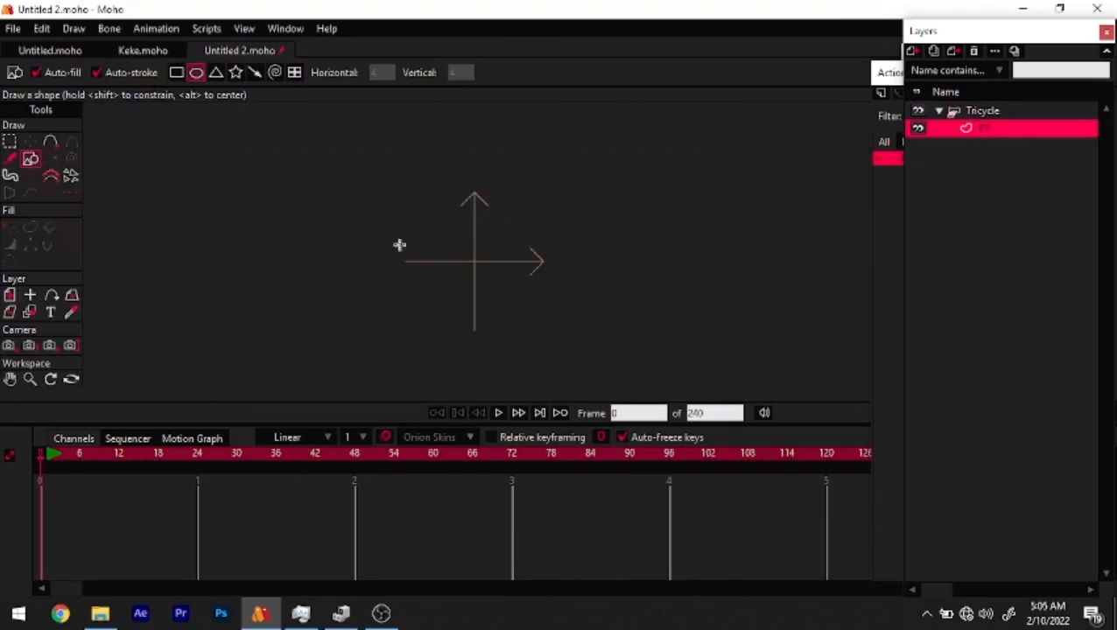
{"action": "scroll", "coordinate": [443, 332], "scroll_direction": "down", "scroll_amount": 5}
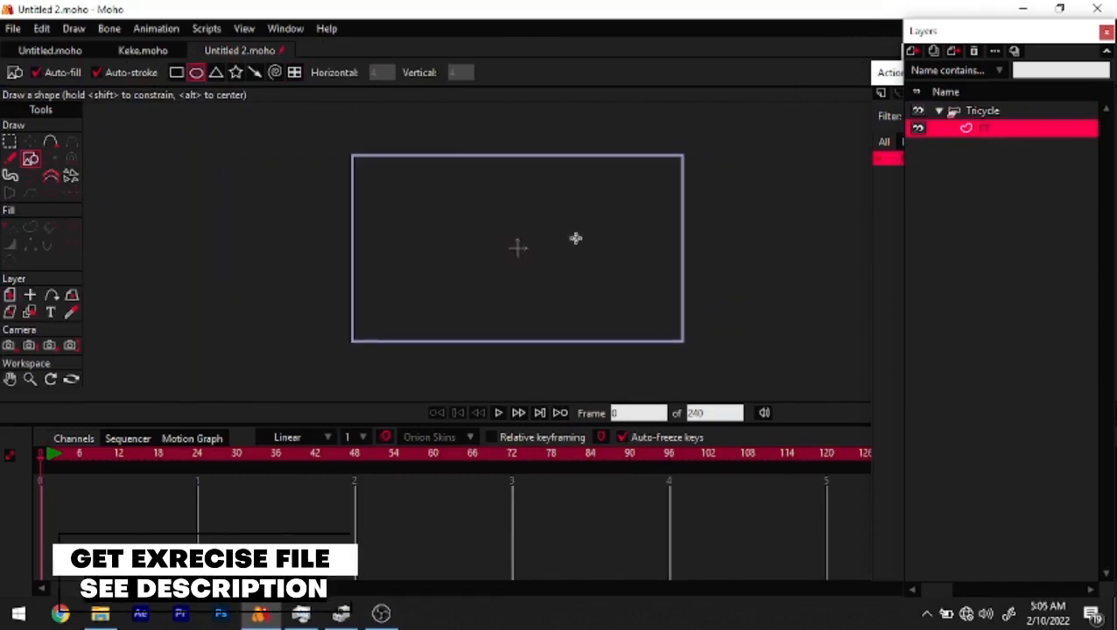
{"action": "scroll", "coordinate": [514, 250], "scroll_direction": "up", "scroll_amount": 5}
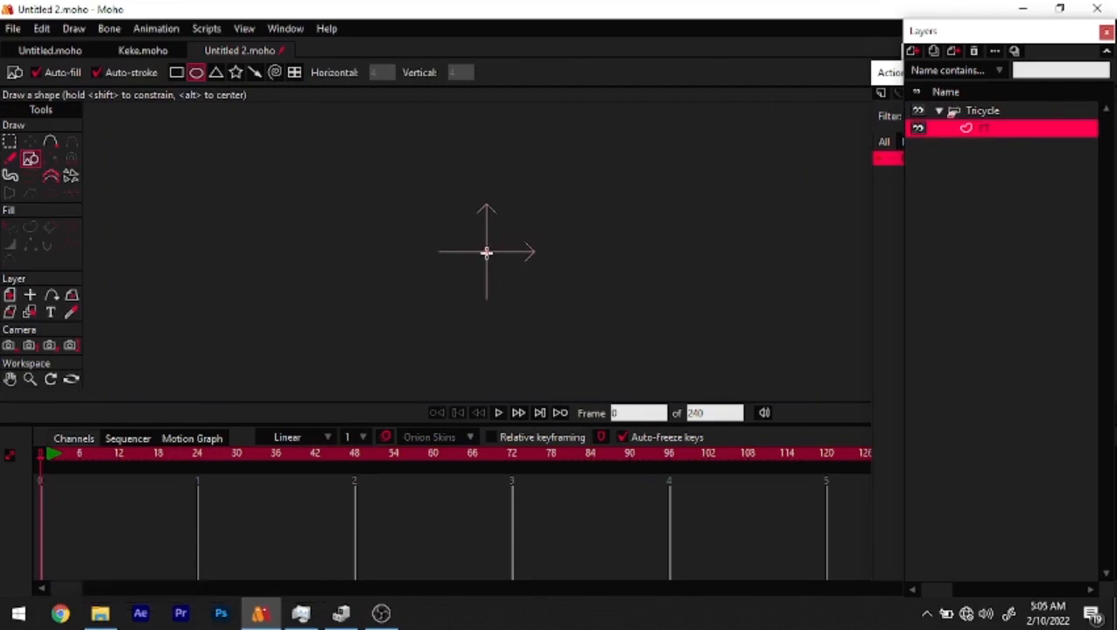
{"action": "left_click_drag", "start_coordinate": [489, 255], "coordinate": [624, 363]}
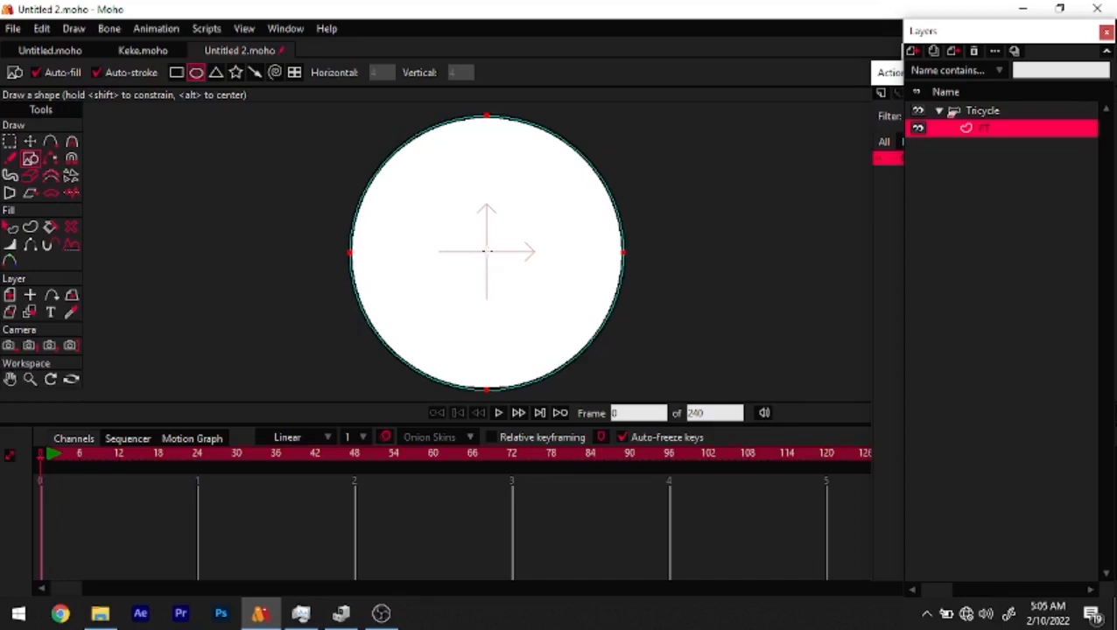
Draw a medium and a small circle concentric with the large circle to form the wheel's inner rings
{"action": "left_click_drag", "start_coordinate": [489, 252], "coordinate": [572, 340]}
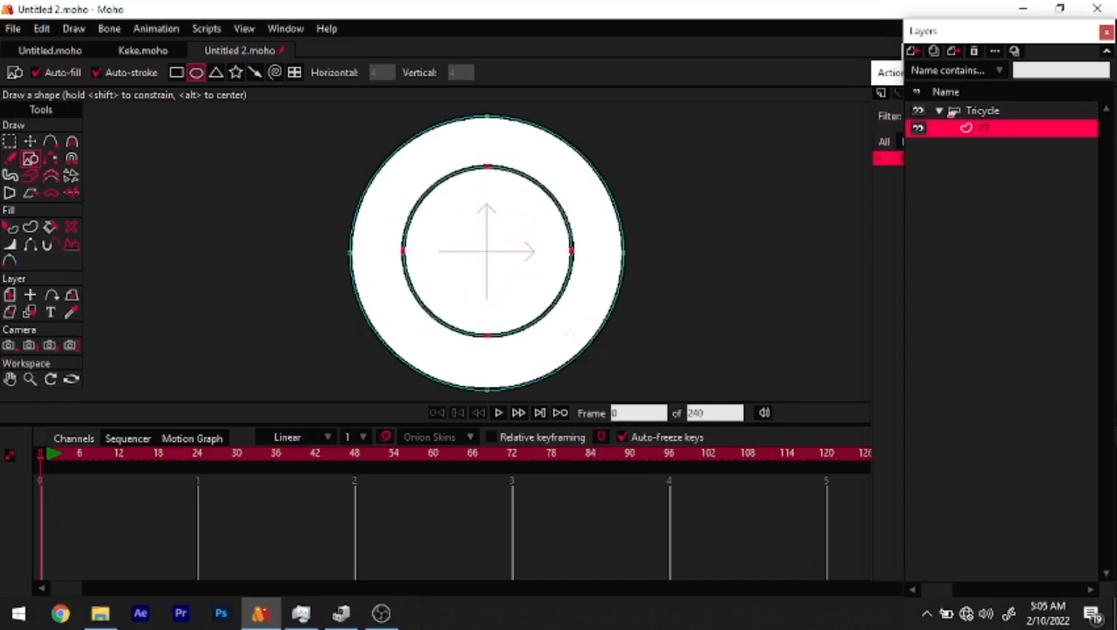
{"action": "left_click_drag", "start_coordinate": [487, 251], "coordinate": [530, 289]}
{"action": "scroll", "coordinate": [506, 287], "scroll_direction": "down", "scroll_amount": 3}
{"action": "scroll", "coordinate": [499, 294], "scroll_direction": "up", "scroll_amount": 3}
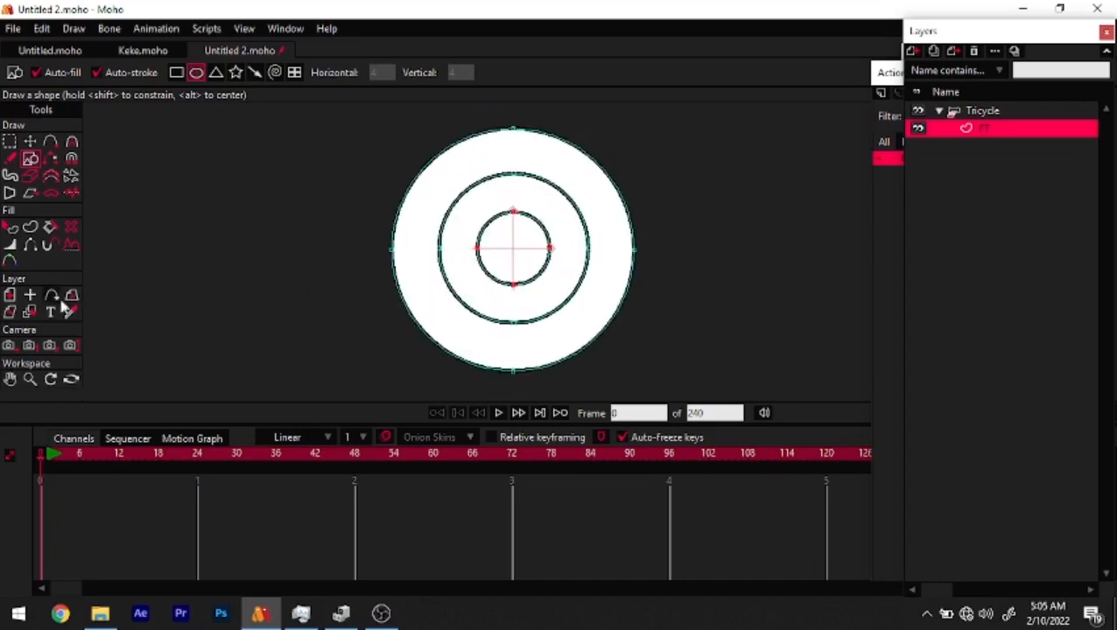
Set the outer circle's fill to black (000000) and its stroke colour to dark grey 373737
{"action": "left_click", "coordinate": [11, 229]}
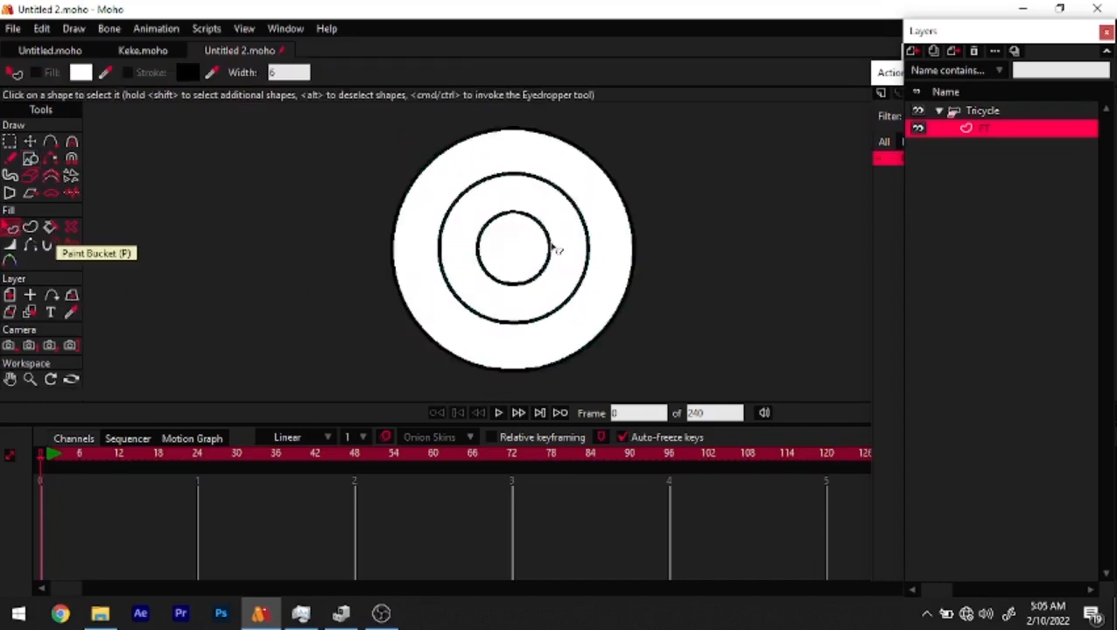
{"action": "left_click", "coordinate": [508, 203]}
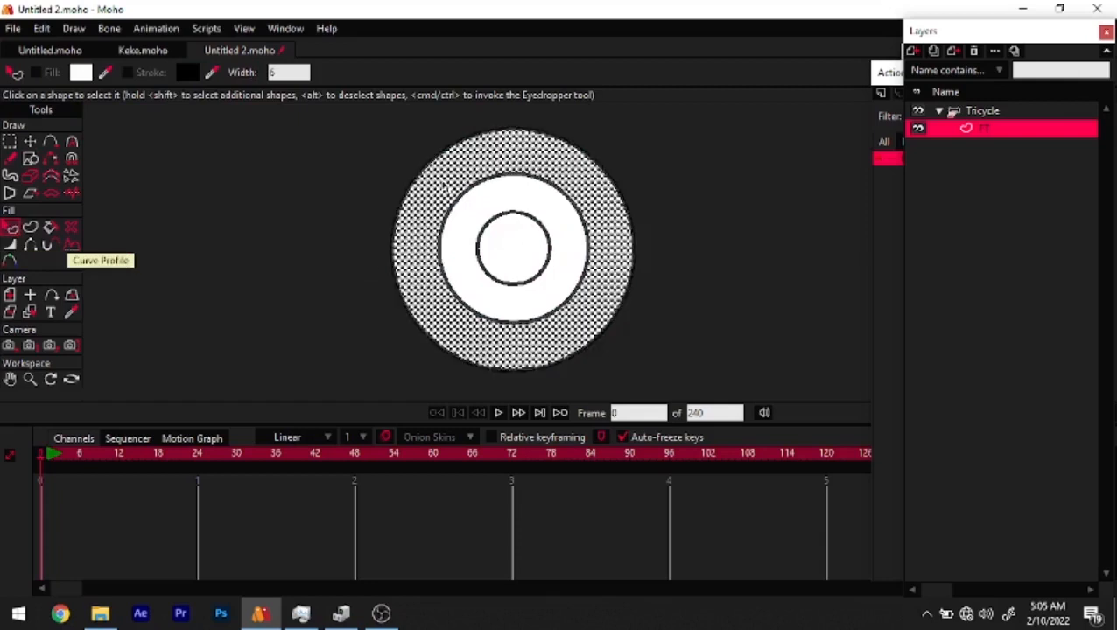
{"action": "left_click_drag", "start_coordinate": [927, 38], "coordinate": [962, 31]}
{"action": "left_click", "coordinate": [922, 57]}
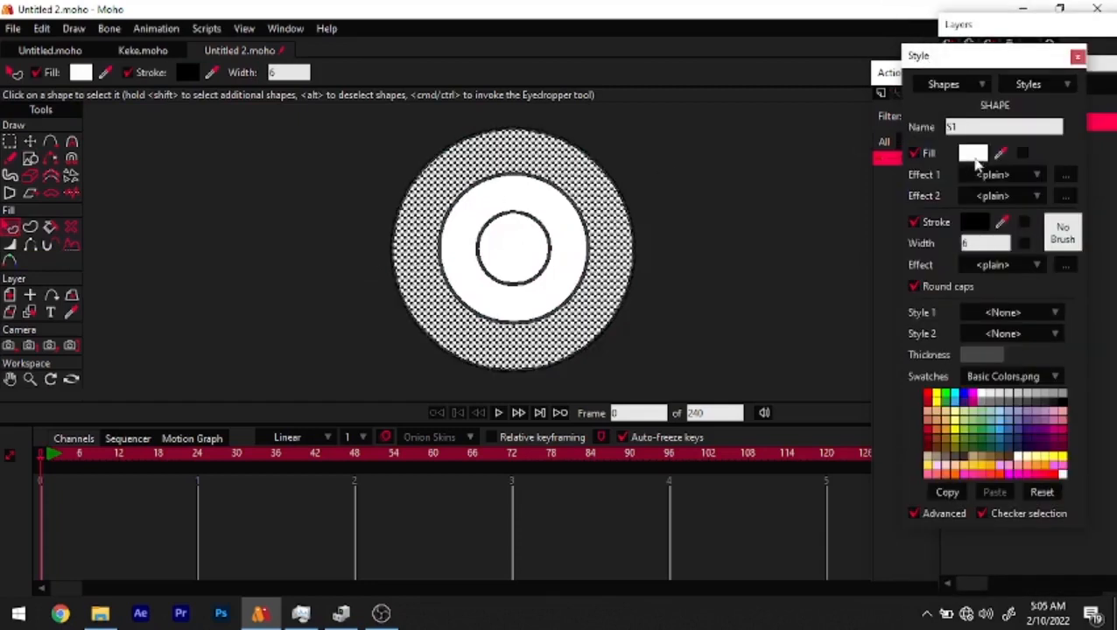
{"action": "left_click", "coordinate": [973, 154]}
{"action": "left_click_drag", "start_coordinate": [720, 267], "coordinate": [623, 386]}
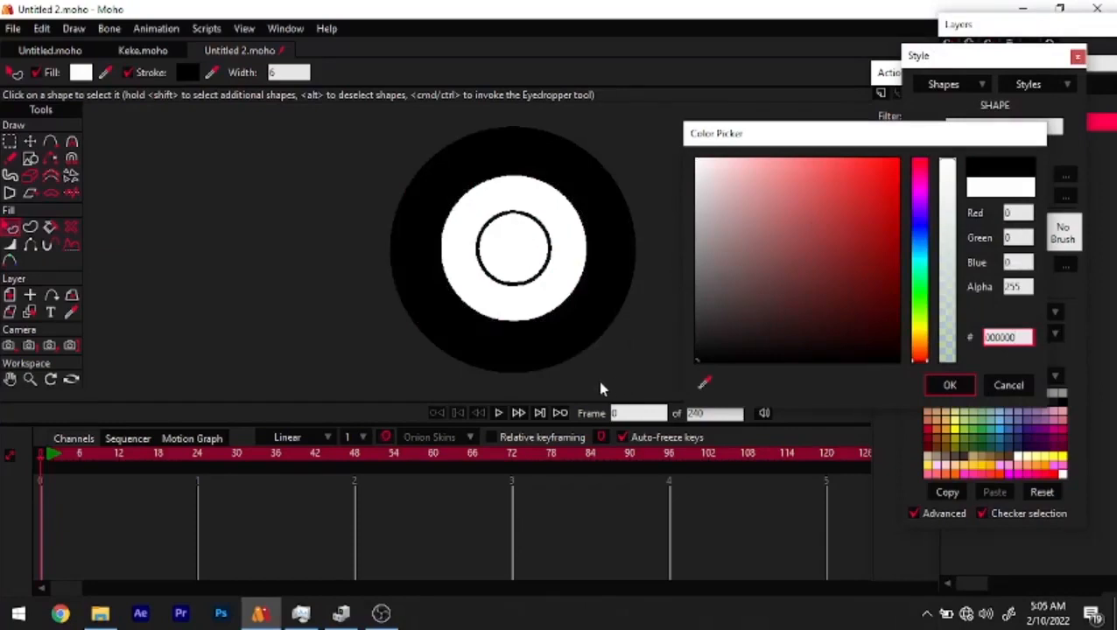
{"action": "left_click", "coordinate": [943, 385]}
{"action": "left_click", "coordinate": [981, 228]}
{"action": "mouse_move", "coordinate": [761, 335]}
{"action": "left_mouse_down"}
{"action": "mouse_move", "coordinate": [661, 307]}
{"action": "mouse_move", "coordinate": [659, 320]}
{"action": "left_mouse_up"}
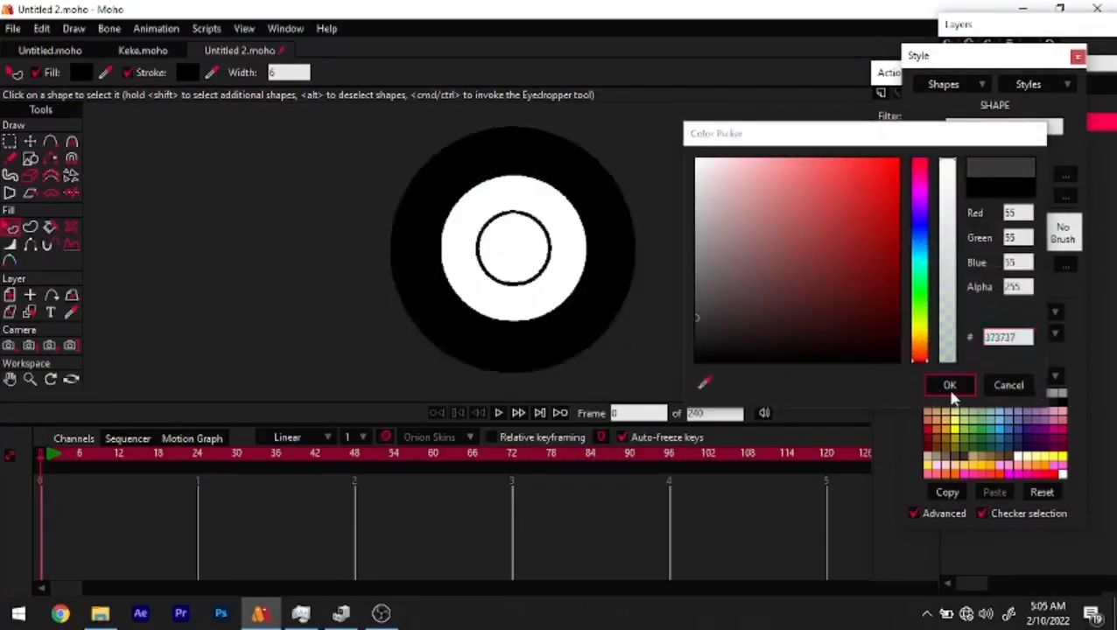
{"action": "left_click", "coordinate": [950, 385]}
Set the smallest, central circle's fill to dark grey 2B2B2B
{"action": "left_click", "coordinate": [513, 252]}
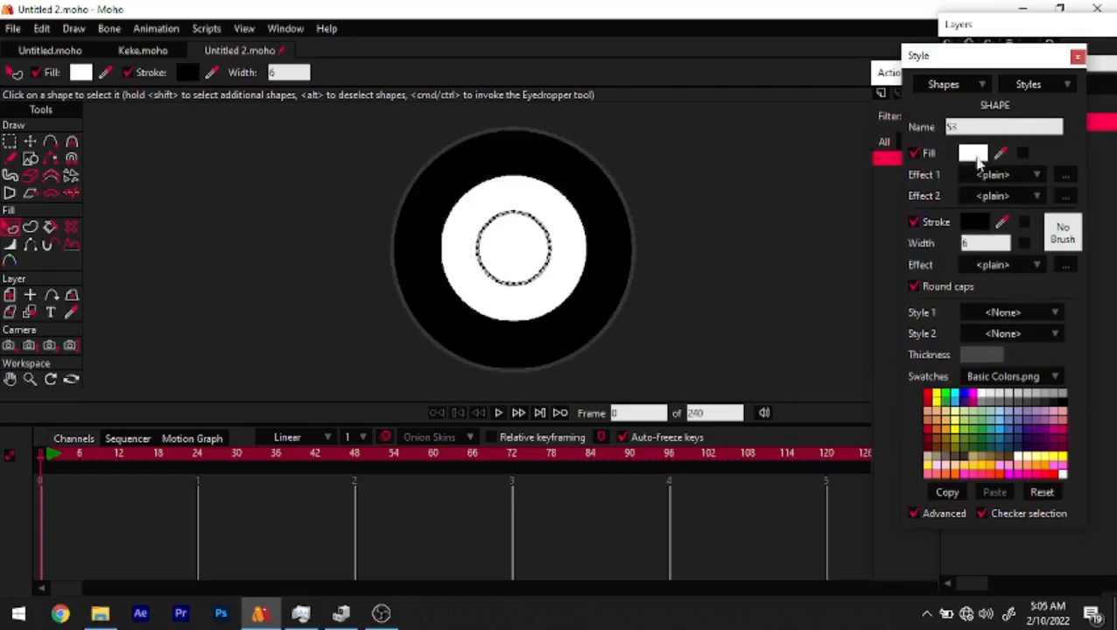
{"action": "left_click", "coordinate": [973, 154]}
{"action": "left_click_drag", "start_coordinate": [725, 249], "coordinate": [611, 335]}
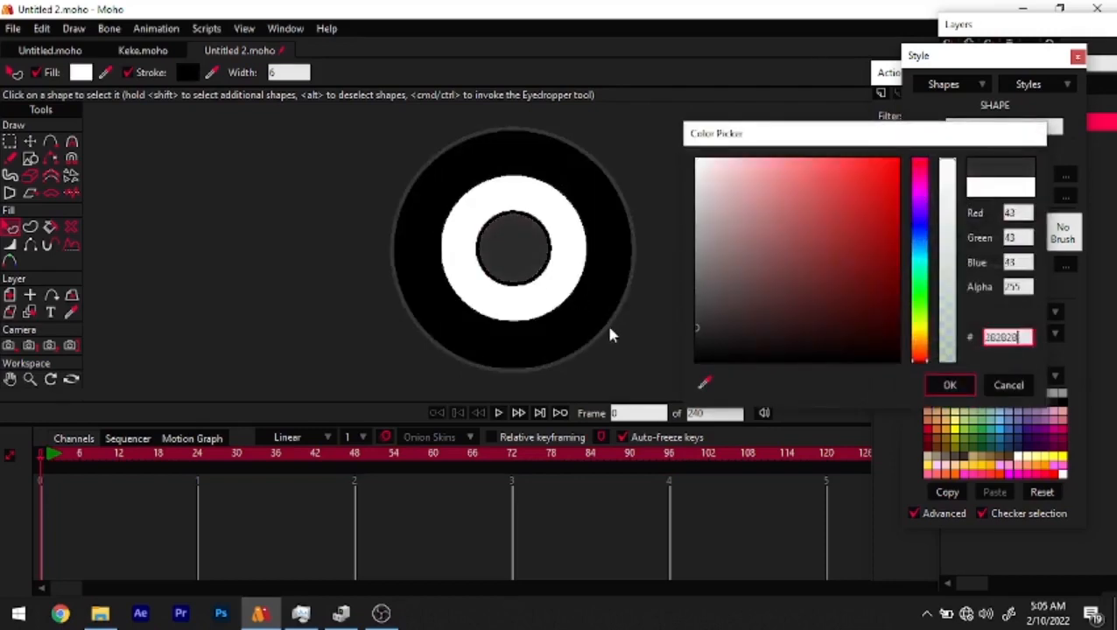
{"action": "left_click", "coordinate": [950, 385]}
{"action": "left_click", "coordinate": [653, 363]}
Set the middle circle's stroke colour to dark grey 3F3F3F
{"action": "left_click", "coordinate": [567, 304]}
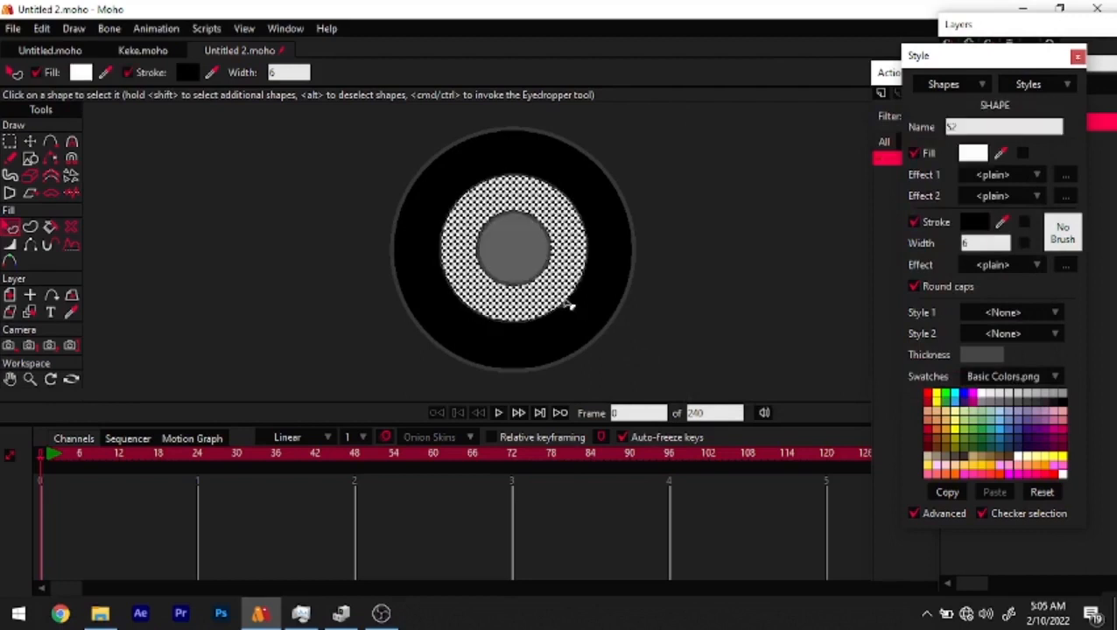
{"action": "left_click", "coordinate": [975, 222]}
{"action": "mouse_move", "coordinate": [800, 275]}
{"action": "left_mouse_down"}
{"action": "mouse_move", "coordinate": [676, 297]}
{"action": "mouse_move", "coordinate": [668, 311]}
{"action": "left_mouse_up"}
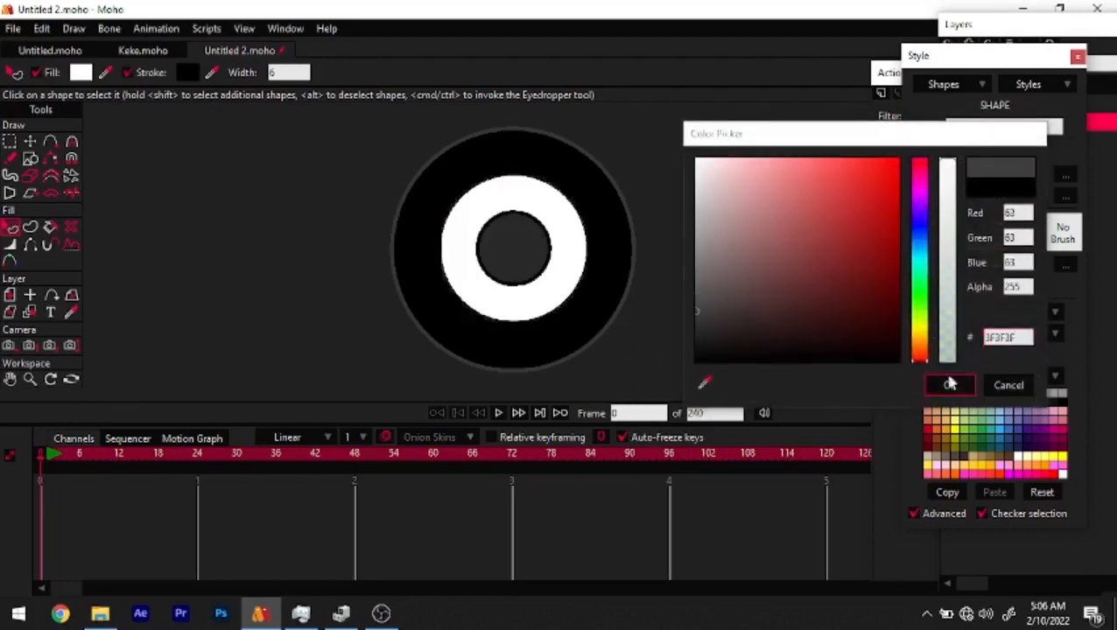
{"action": "left_click", "coordinate": [950, 387]}
Select all the wheel's points and set up Random Line Width with a minimum of 20 percent
{"action": "left_click", "coordinate": [30, 142]}
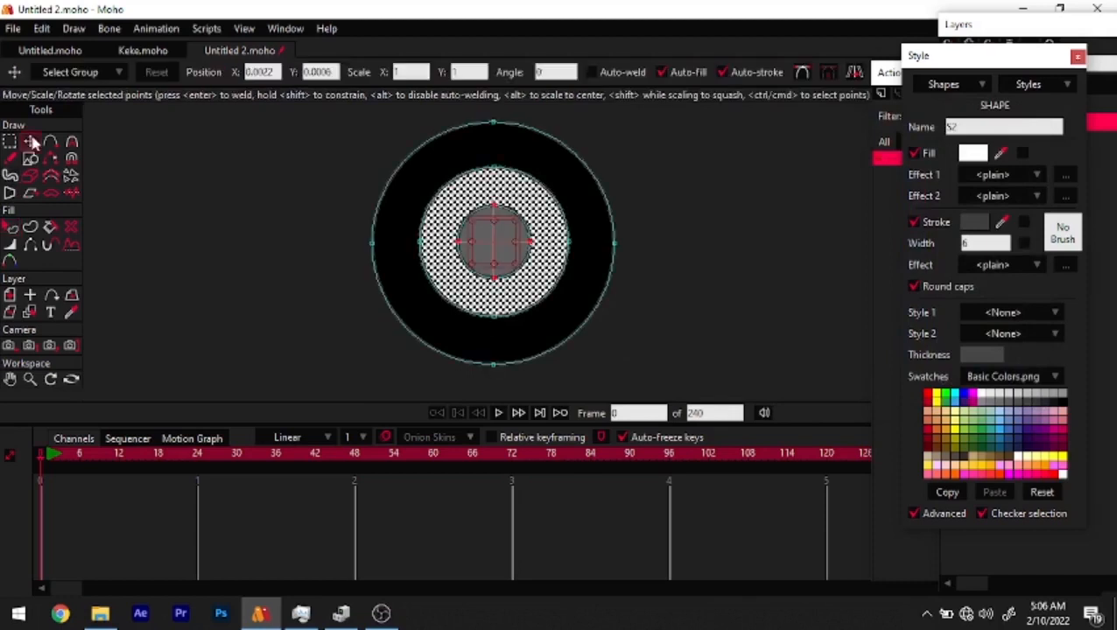
{"action": "scroll", "coordinate": [465, 250], "scroll_direction": "down", "scroll_amount": 2}
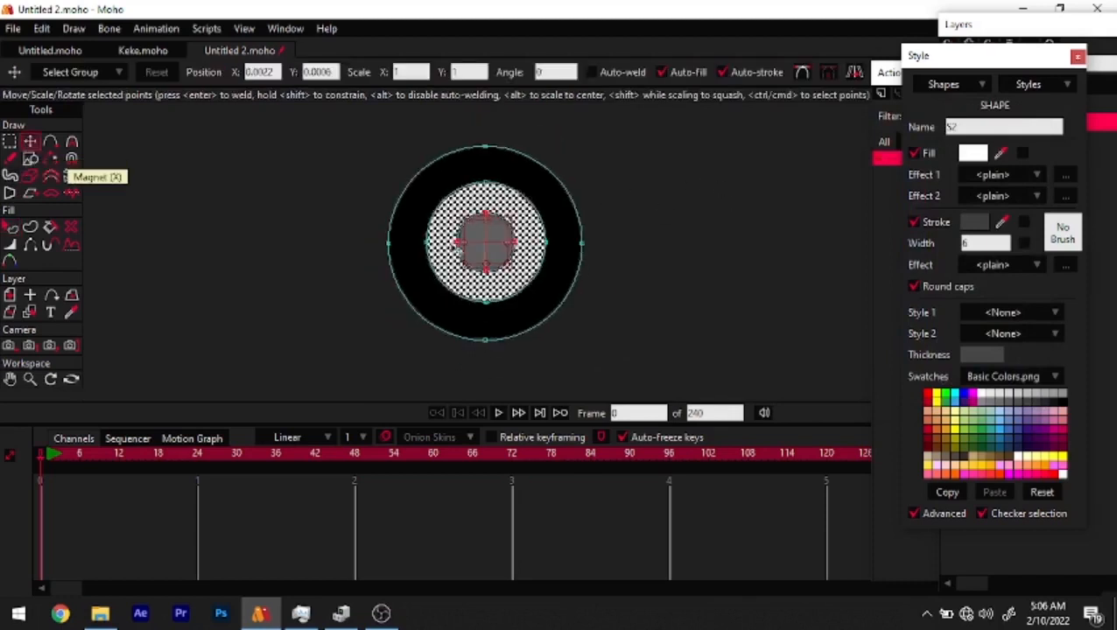
{"action": "key", "text": "ctrl+a"}
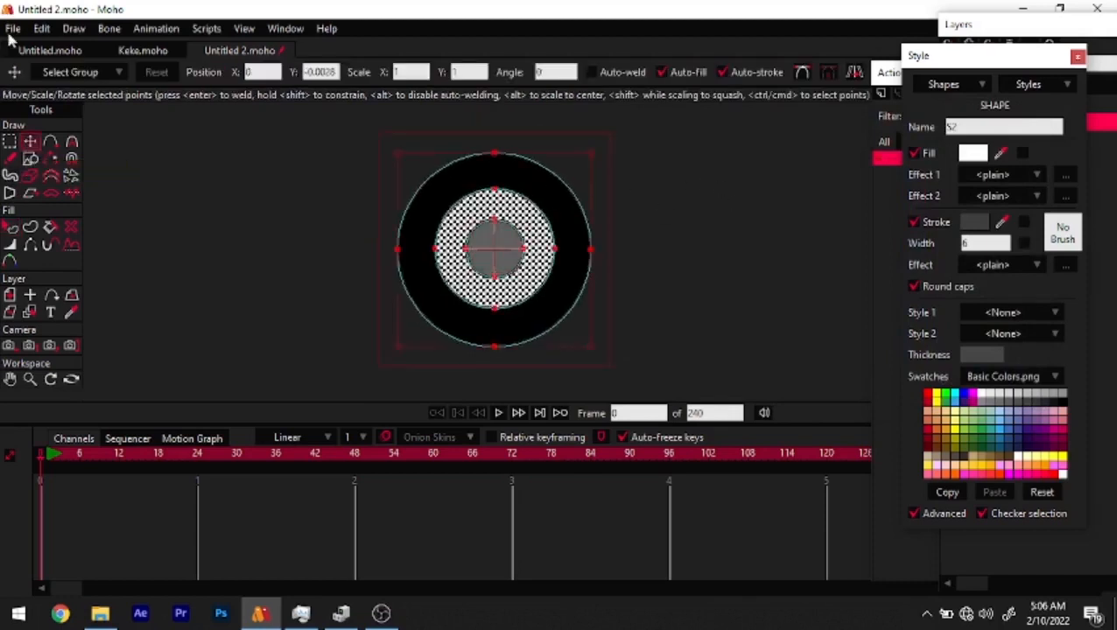
{"action": "left_click", "coordinate": [75, 28]}
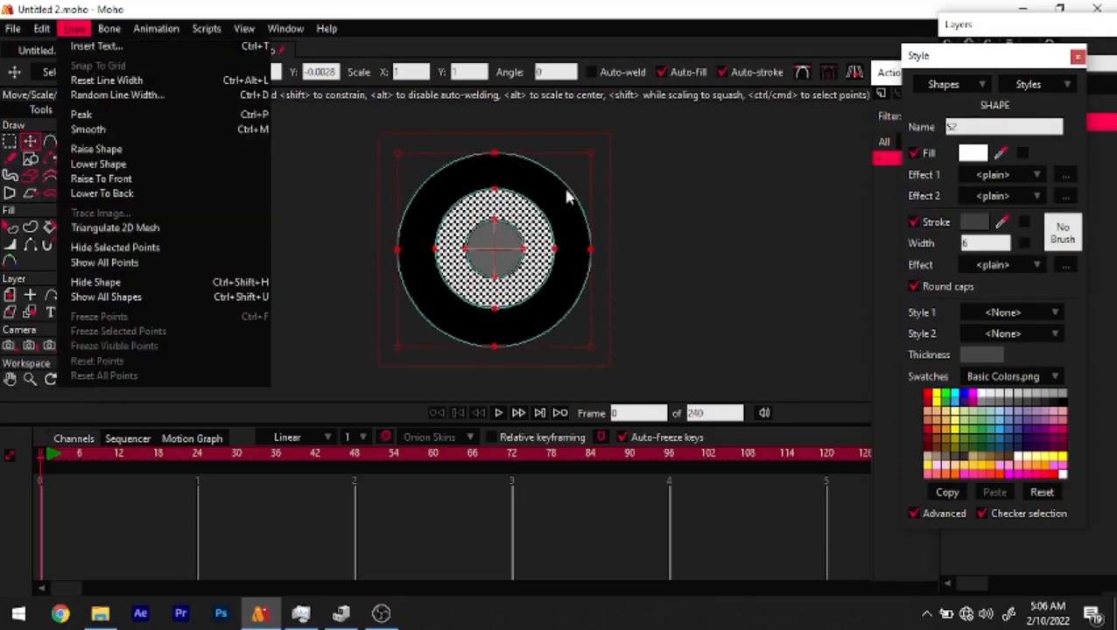
{"action": "left_click", "coordinate": [127, 92]}
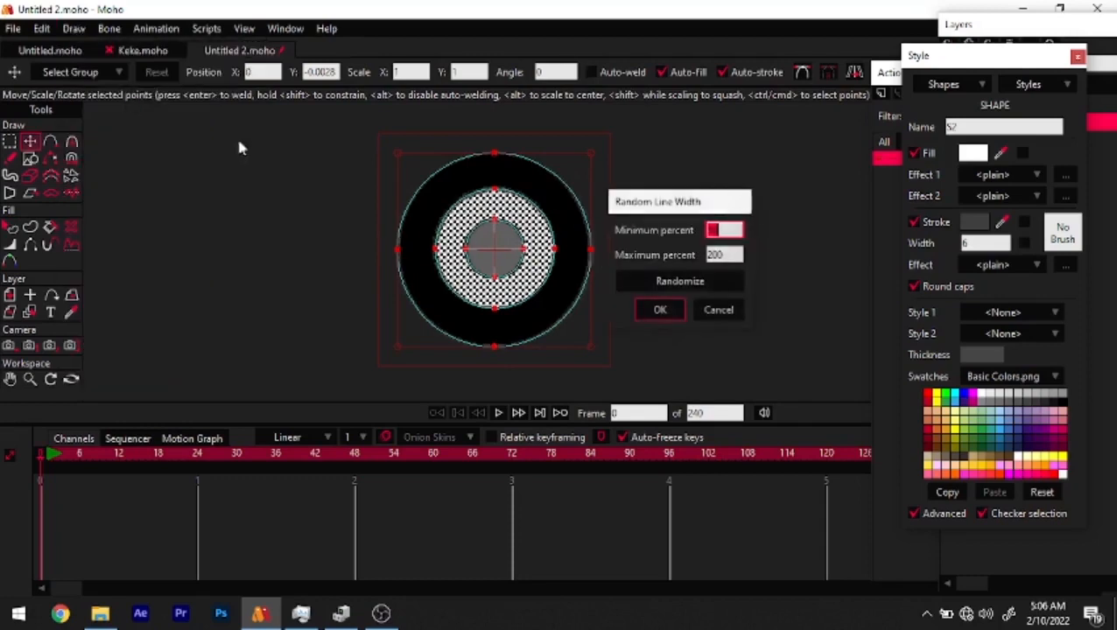
{"action": "left_click_drag", "start_coordinate": [700, 193], "coordinate": [745, 184]}
{"action": "scroll", "coordinate": [515, 224], "scroll_direction": "up", "scroll_amount": 3}
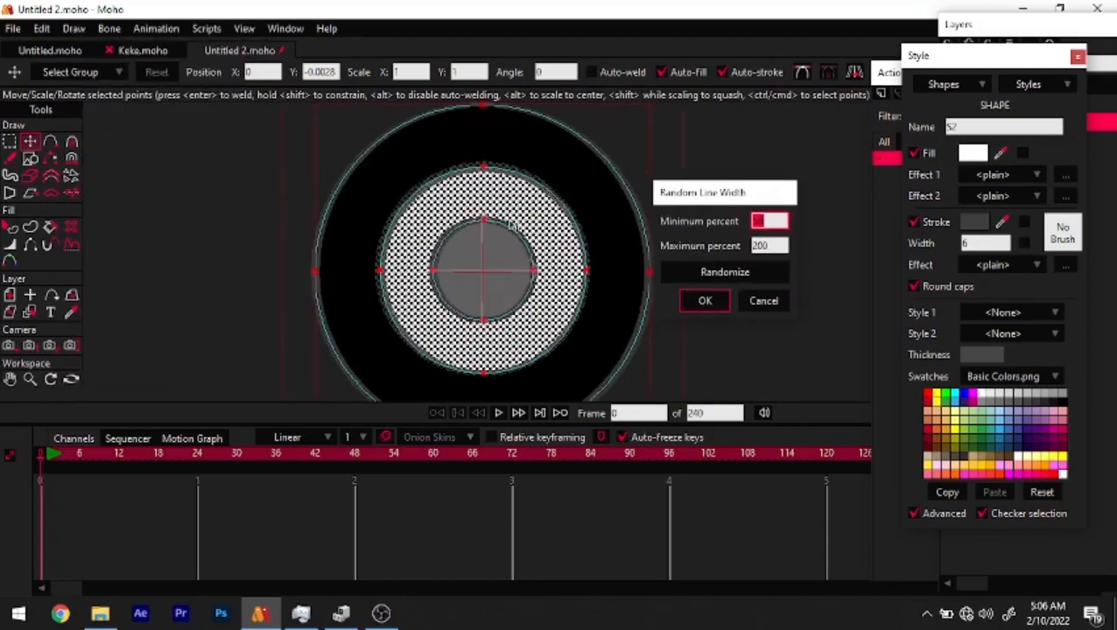
{"action": "left_click", "coordinate": [784, 246]}
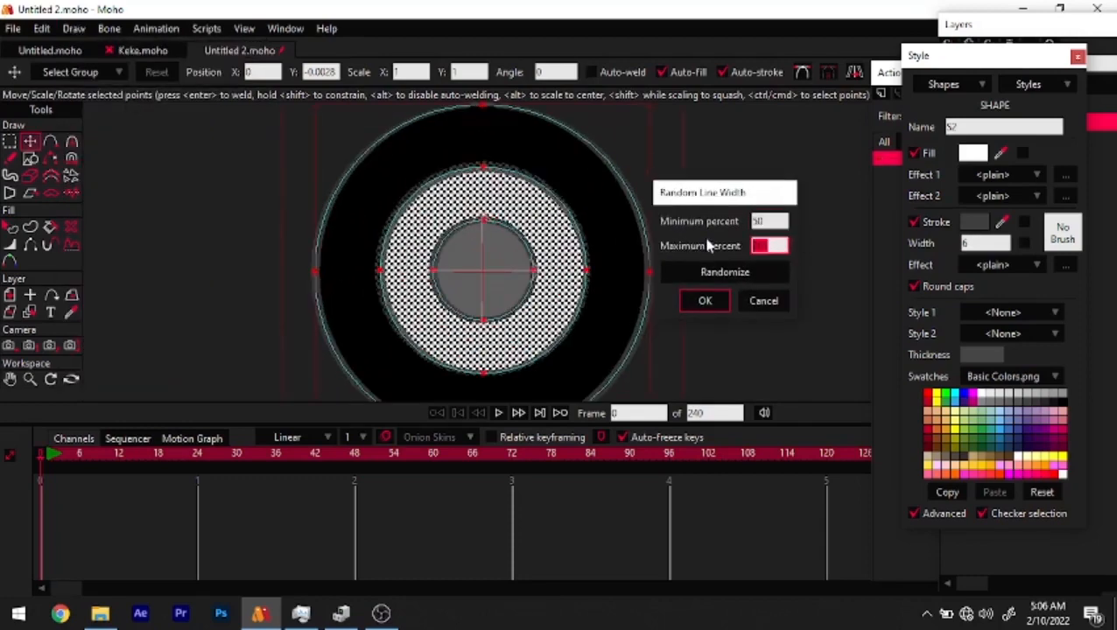
{"action": "left_click", "coordinate": [764, 221]}
{"action": "type", "text": "20"}
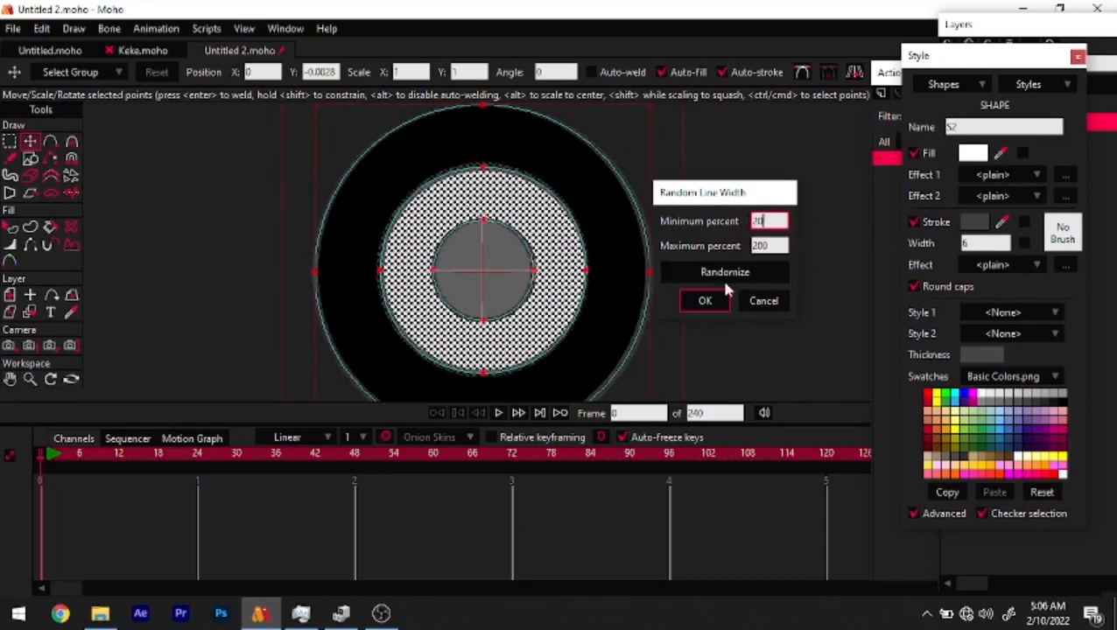
Apply the random line width to the wheel with a maximum of 400 percent
{"action": "scroll", "coordinate": [405, 289], "scroll_direction": "down", "scroll_amount": 2}
{"action": "scroll", "coordinate": [432, 265], "scroll_direction": "up", "scroll_amount": 2}
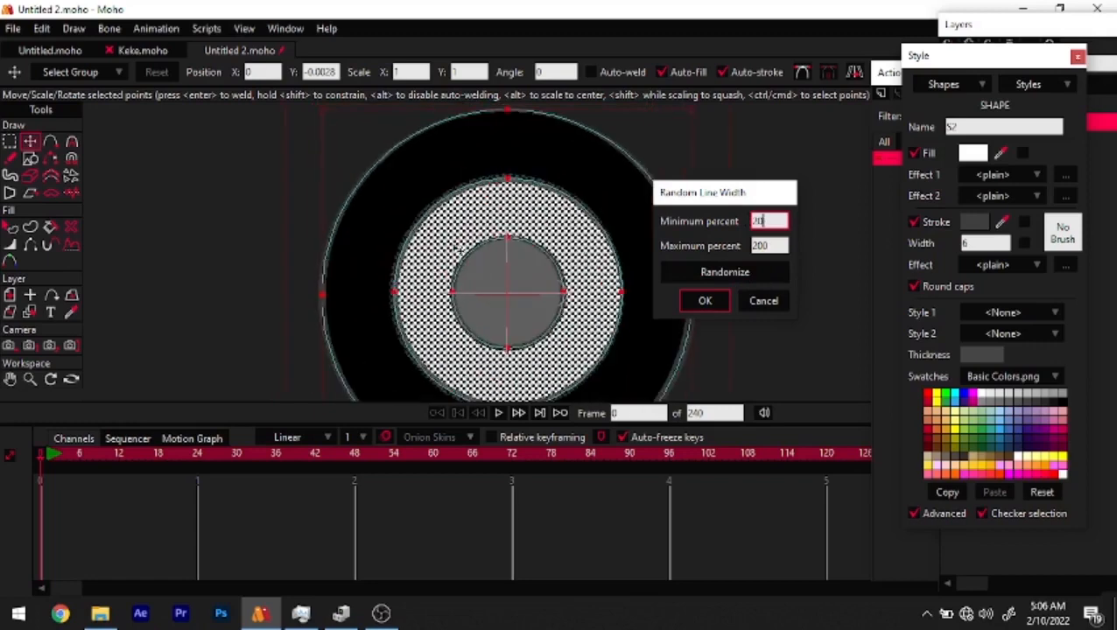
{"action": "scroll", "coordinate": [512, 191], "scroll_direction": "up", "scroll_amount": 1}
{"action": "scroll", "coordinate": [506, 178], "scroll_direction": "down", "scroll_amount": 3}
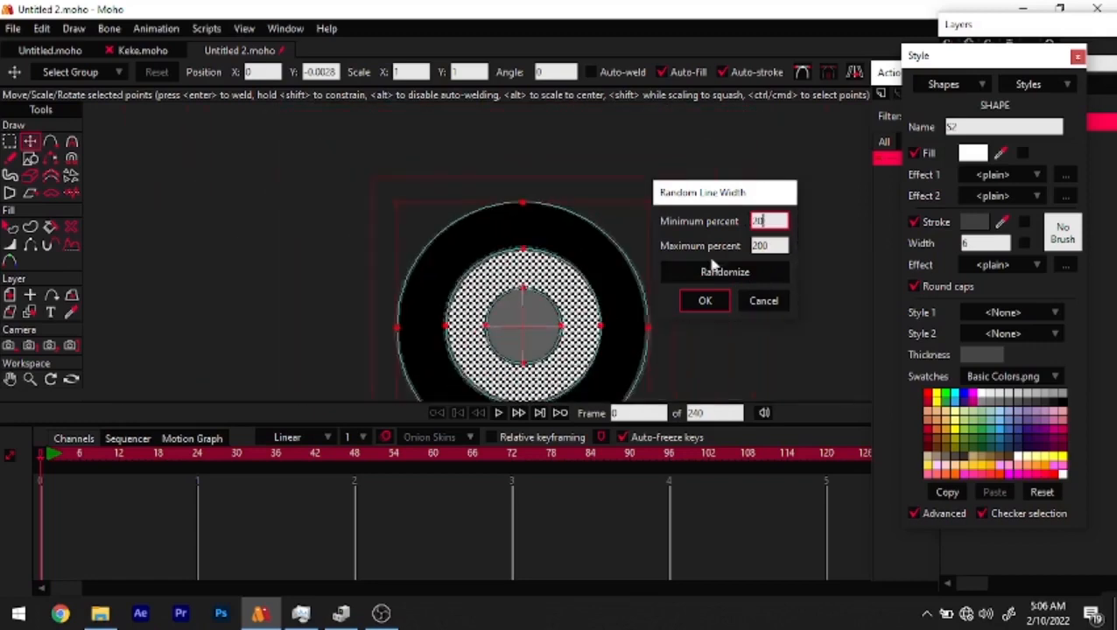
{"action": "key", "text": "Tab"}
{"action": "type", "text": "400"}
{"action": "key", "text": "Return"}
{"action": "left_click_drag", "start_coordinate": [598, 316], "coordinate": [563, 236]}
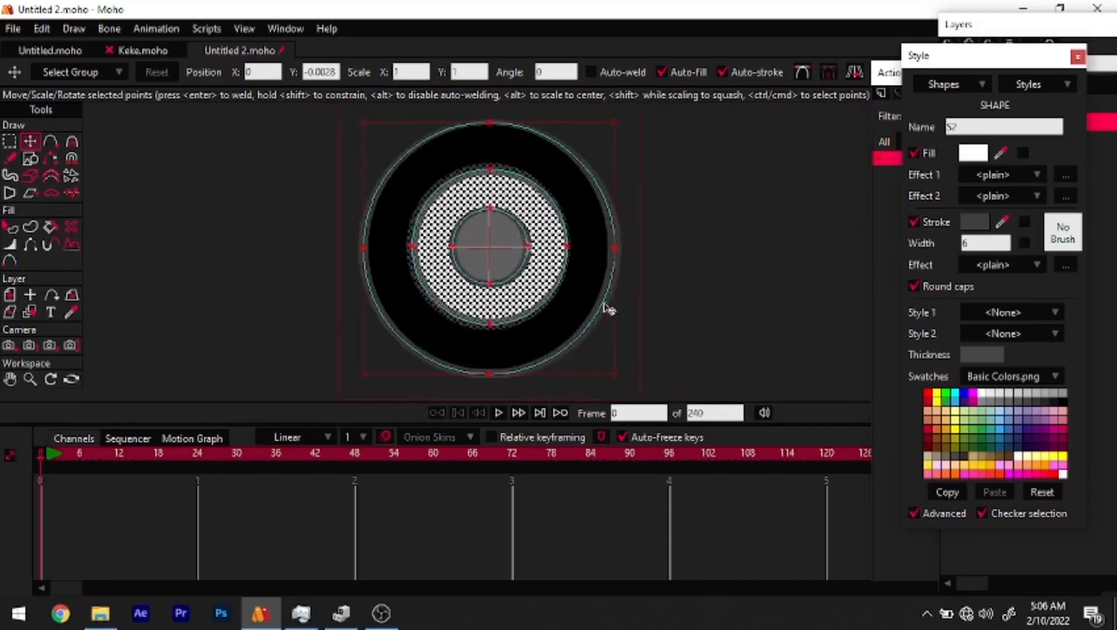
{"action": "key", "text": "q"}
{"action": "left_click", "coordinate": [698, 332]}
{"action": "scroll", "coordinate": [579, 327], "scroll_direction": "down", "scroll_amount": 4}
{"action": "scroll", "coordinate": [578, 283], "scroll_direction": "up", "scroll_amount": 2}
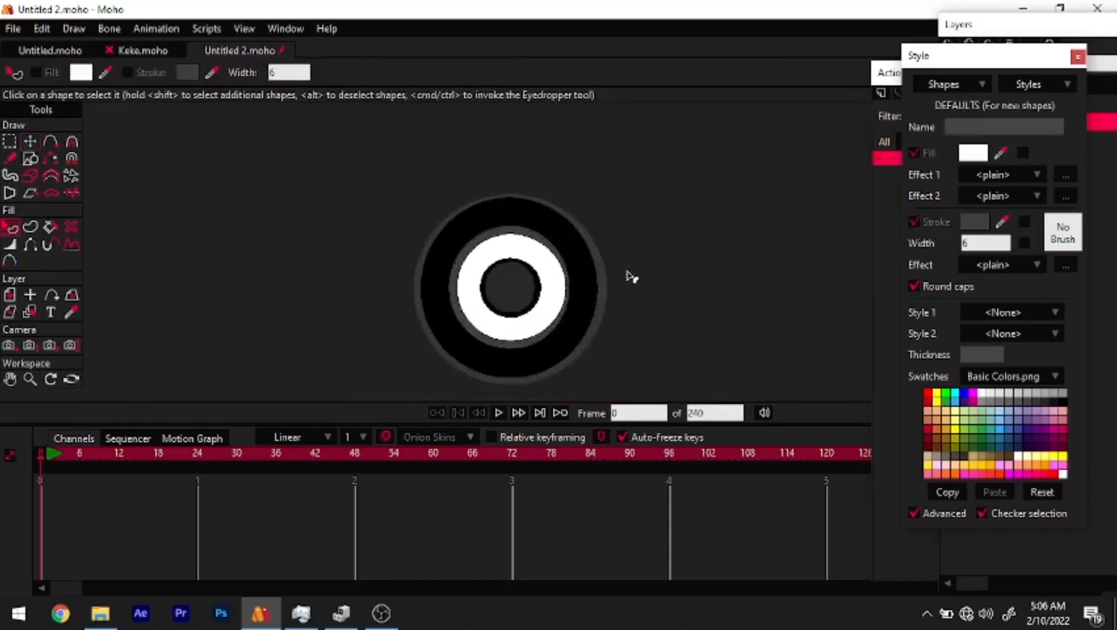
{"action": "scroll", "coordinate": [565, 333], "scroll_direction": "up", "scroll_amount": 1}
Run Random Line Width on all the wheel's points again with a maximum of 200 percent
{"action": "key", "text": "t"}
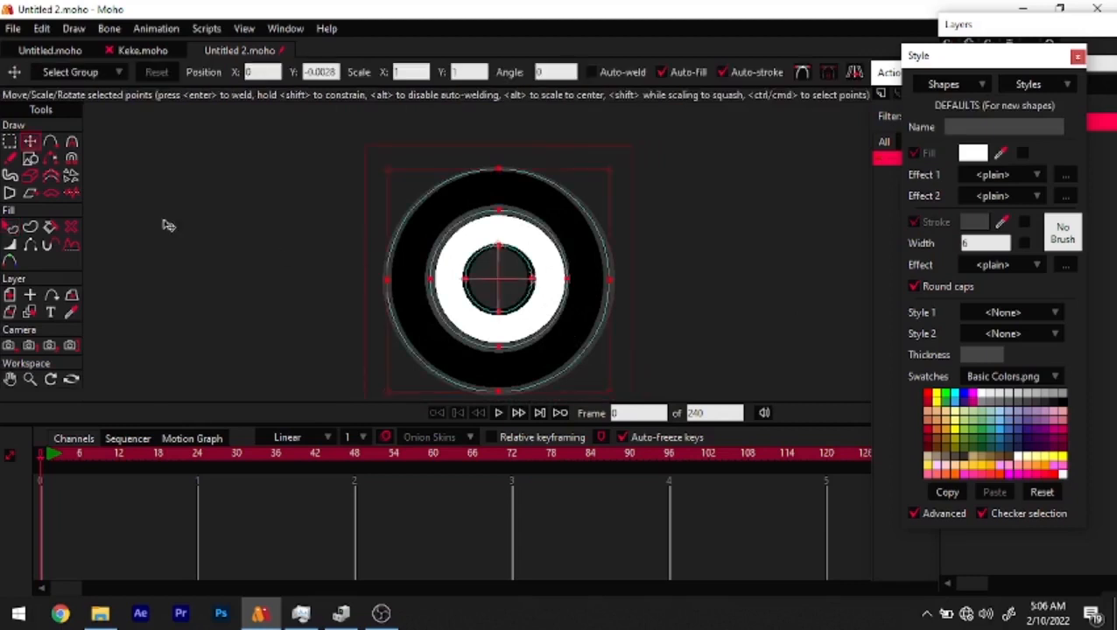
{"action": "left_click", "coordinate": [72, 32]}
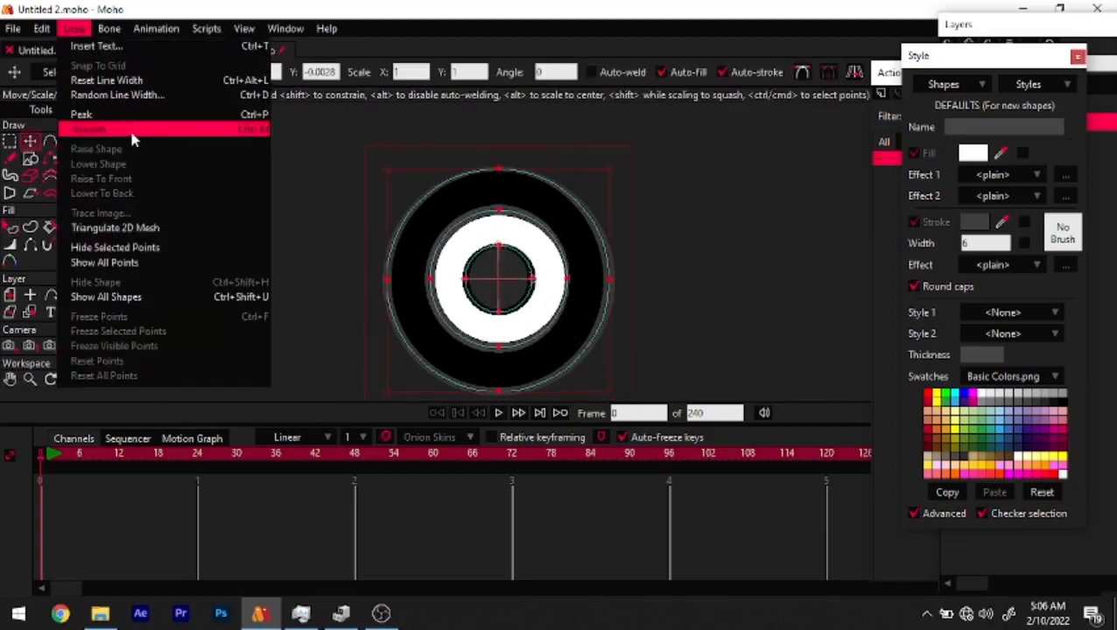
{"action": "left_click", "coordinate": [129, 95]}
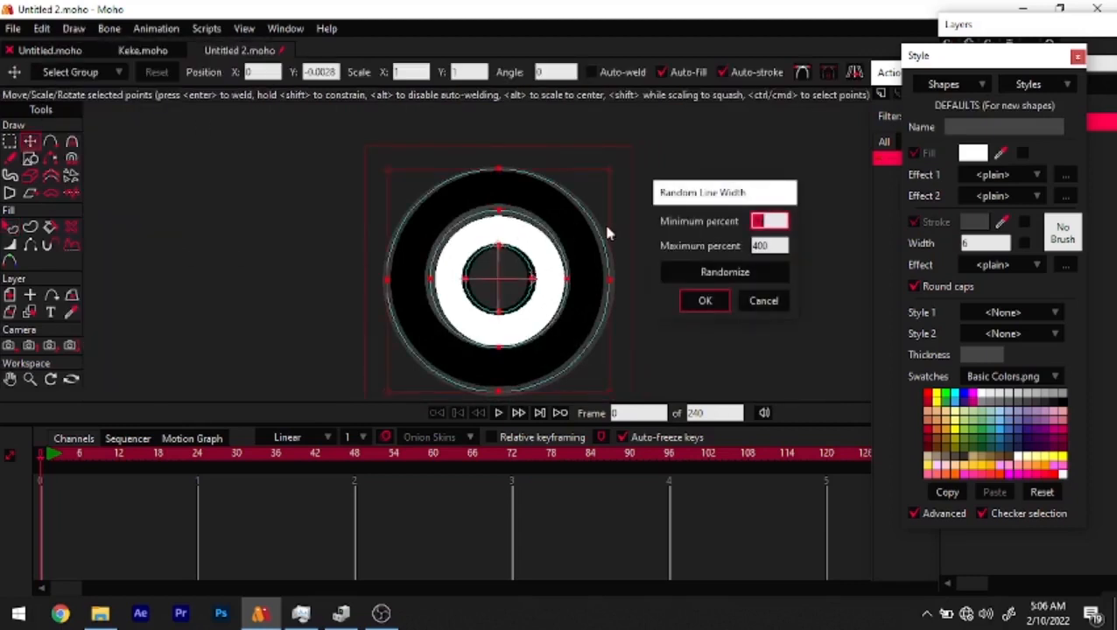
{"action": "key", "text": "Tab"}
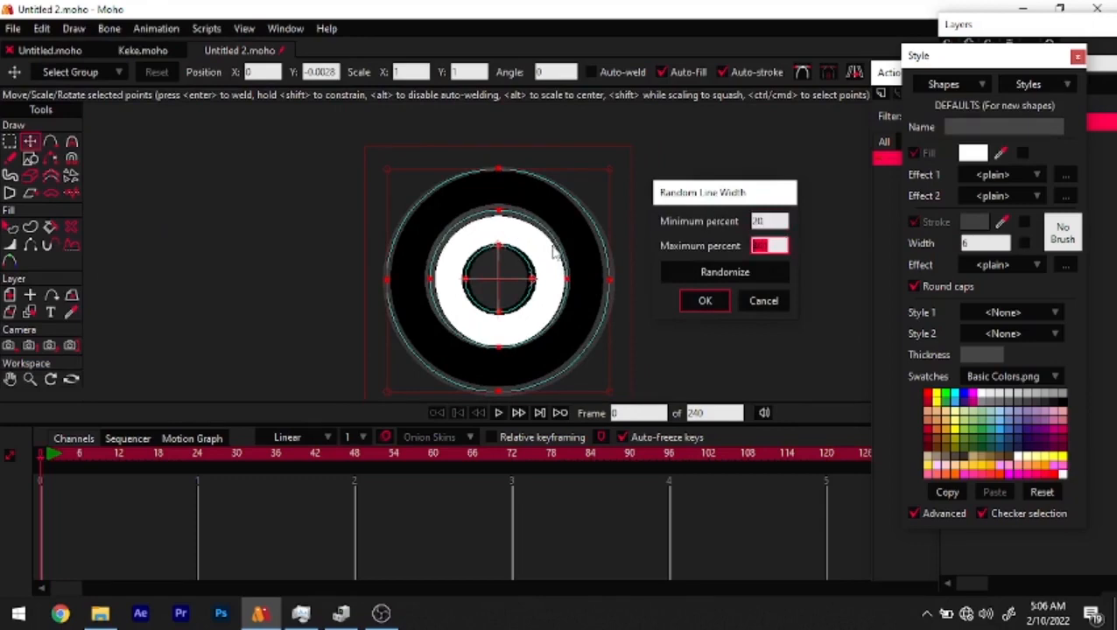
{"action": "type", "text": "200"}
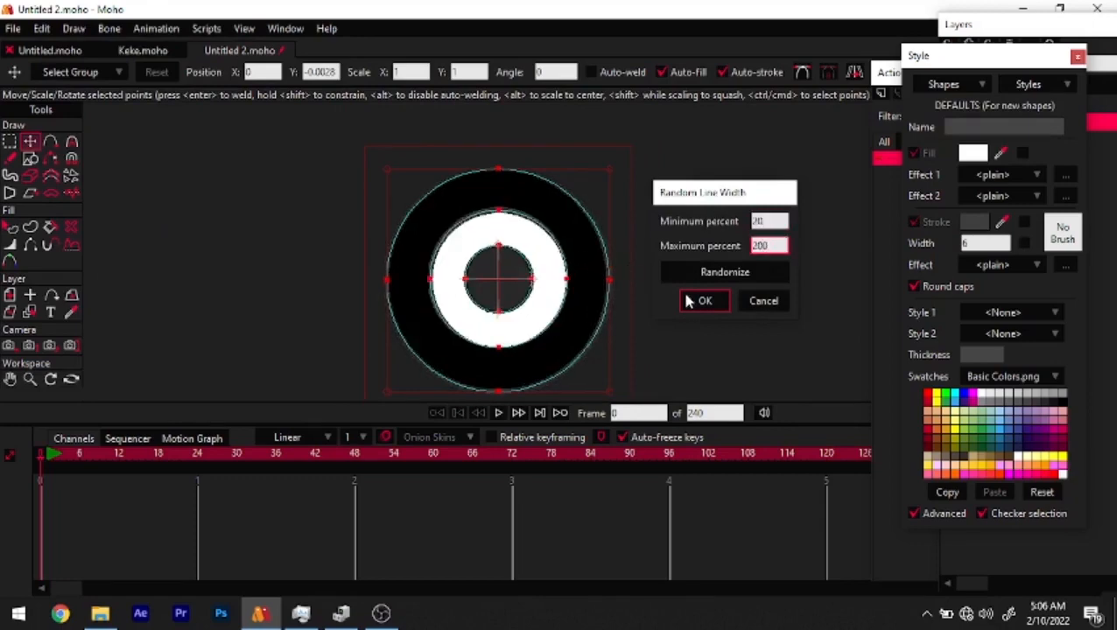
{"action": "left_click", "coordinate": [703, 300]}
Set the smallest, central circle's stroke colour to dark grey 464646 and deselect it
{"action": "left_click", "coordinate": [10, 227]}
{"action": "left_click_drag", "start_coordinate": [473, 301], "coordinate": [438, 249]}
{"action": "scroll", "coordinate": [418, 240], "scroll_direction": "up", "scroll_amount": 2}
{"action": "scroll", "coordinate": [551, 359], "scroll_direction": "down", "scroll_amount": 3}
{"action": "scroll", "coordinate": [495, 290], "scroll_direction": "up", "scroll_amount": 5}
{"action": "left_click", "coordinate": [479, 267]}
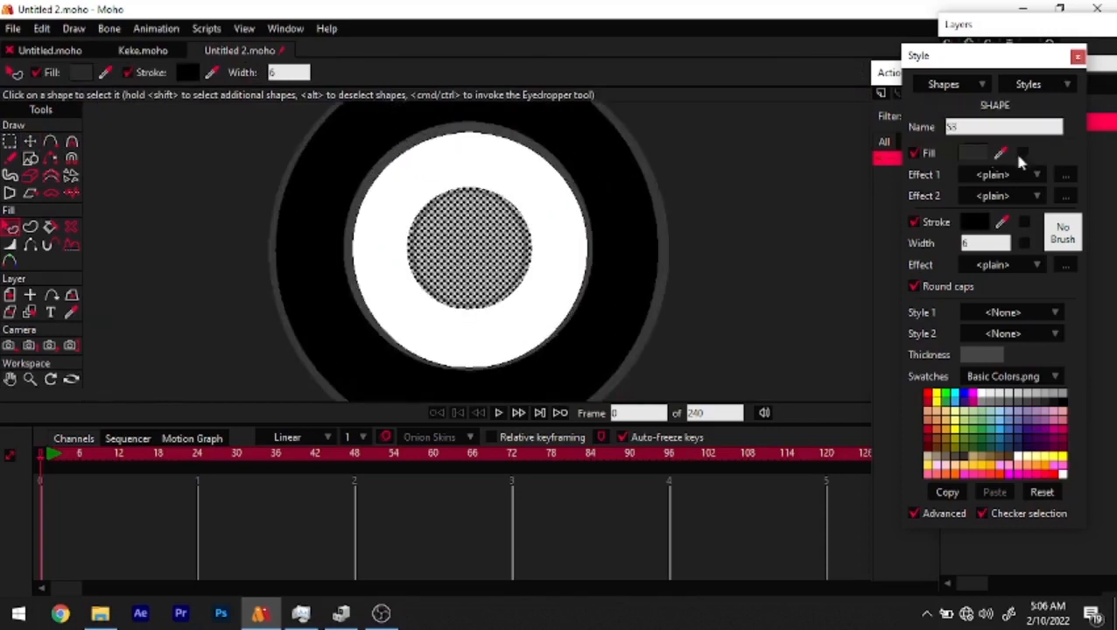
{"action": "left_click", "coordinate": [979, 222]}
{"action": "type", "text": "414141"}
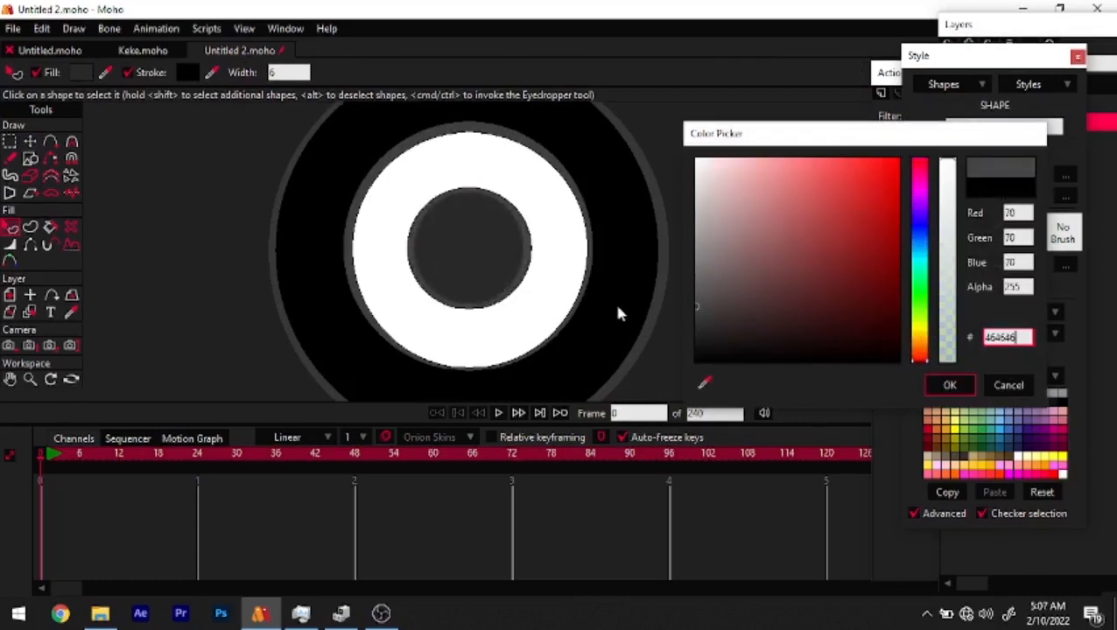
{"action": "left_click", "coordinate": [956, 390]}
{"action": "scroll", "coordinate": [749, 334], "scroll_direction": "down", "scroll_amount": 3}
{"action": "left_click", "coordinate": [760, 337]}
{"action": "left_click_drag", "start_coordinate": [706, 341], "coordinate": [609, 344]}
{"action": "scroll", "coordinate": [491, 276], "scroll_direction": "down", "scroll_amount": 2}
Add a point on the outer circle's upper-left edge and another on its lower-left edge
{"action": "key", "text": "a"}
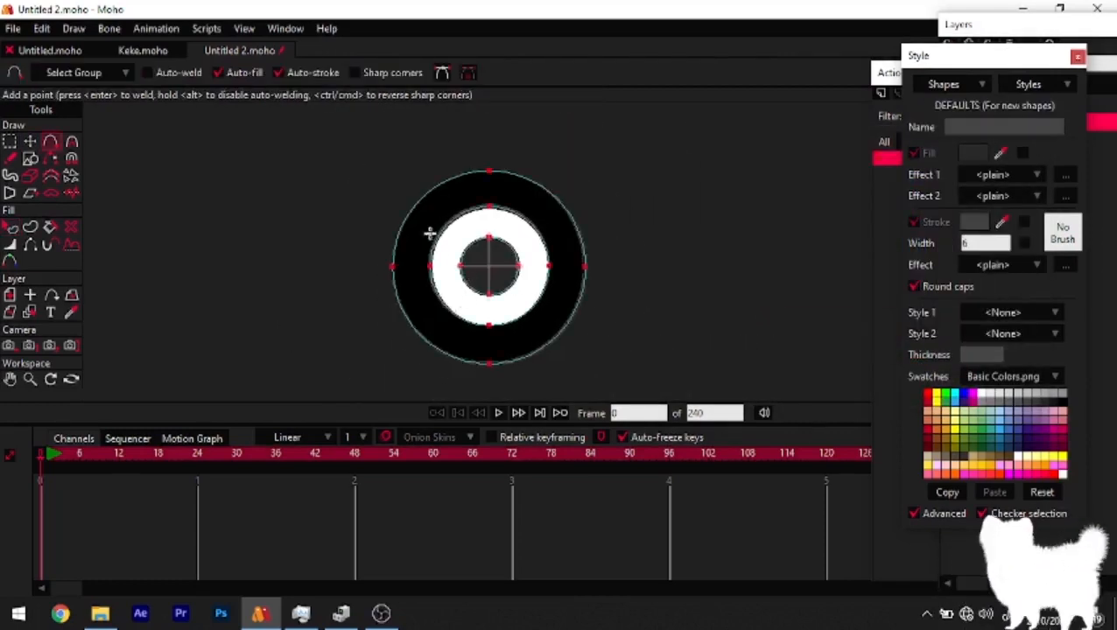
{"action": "scroll", "coordinate": [442, 241], "scroll_direction": "up", "scroll_amount": 3}
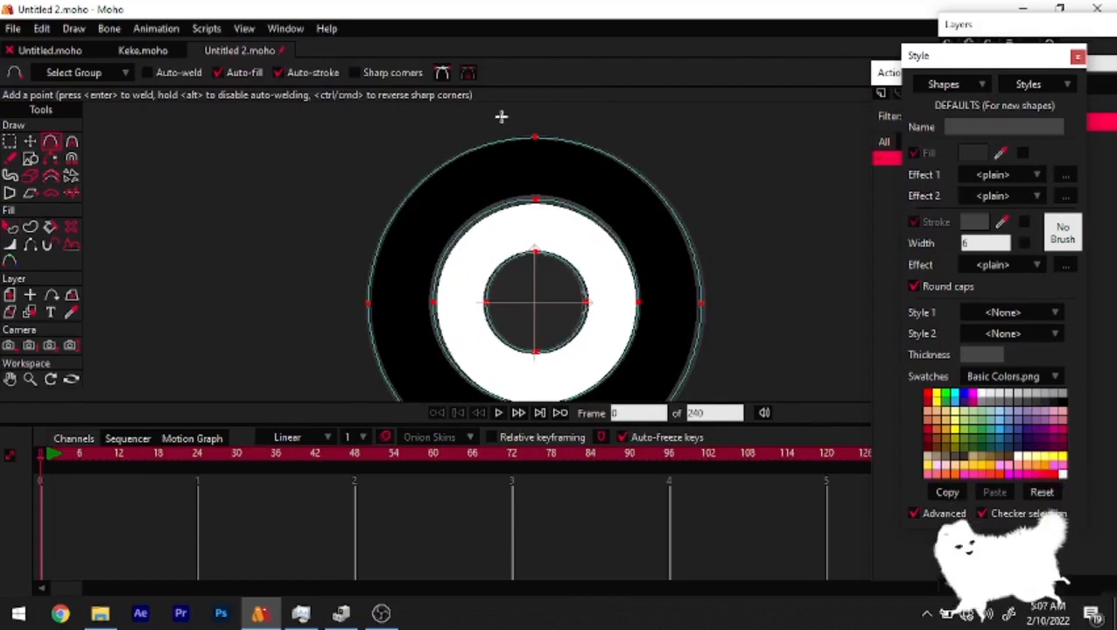
{"action": "left_click", "coordinate": [466, 156]}
{"action": "scroll", "coordinate": [477, 228], "scroll_direction": "down", "scroll_amount": 2}
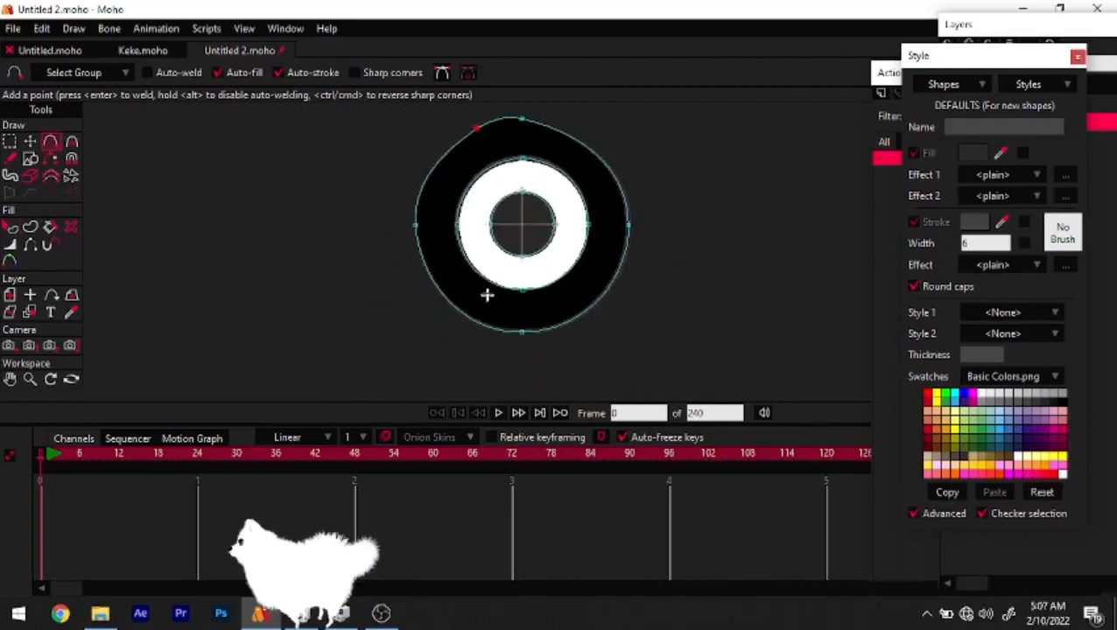
{"action": "scroll", "coordinate": [507, 152], "scroll_direction": "up", "scroll_amount": 4}
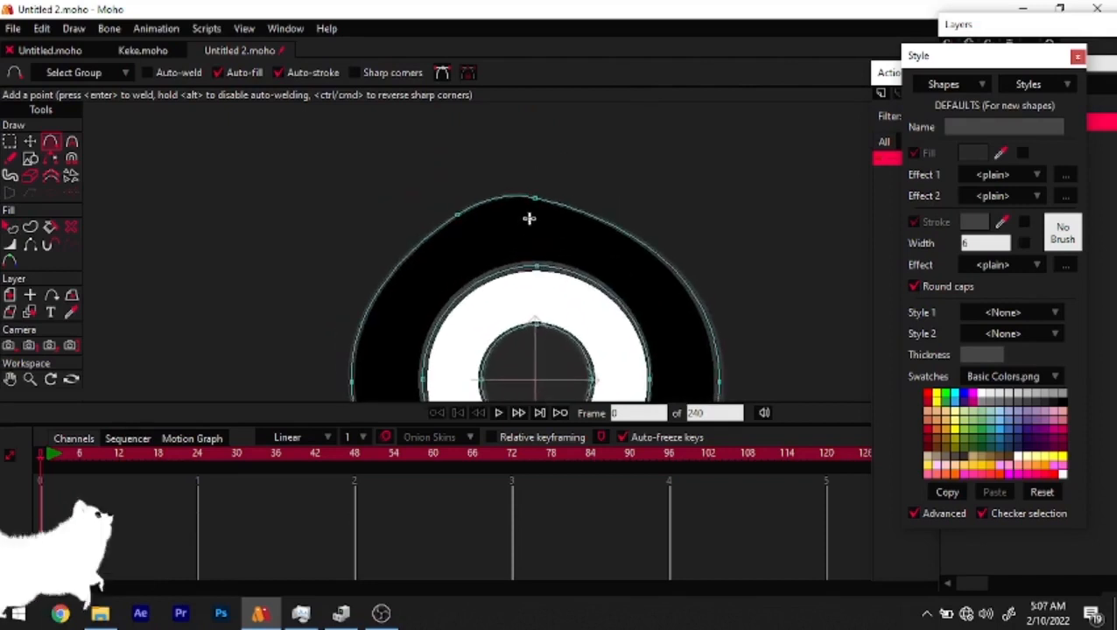
Adjust the curvature handles around the outer circle's added points to round the tyre outline at its upper and lower edges
{"action": "left_click", "coordinate": [72, 143]}
{"action": "left_click_drag", "start_coordinate": [406, 249], "coordinate": [398, 240]}
{"action": "left_click_drag", "start_coordinate": [634, 220], "coordinate": [668, 210]}
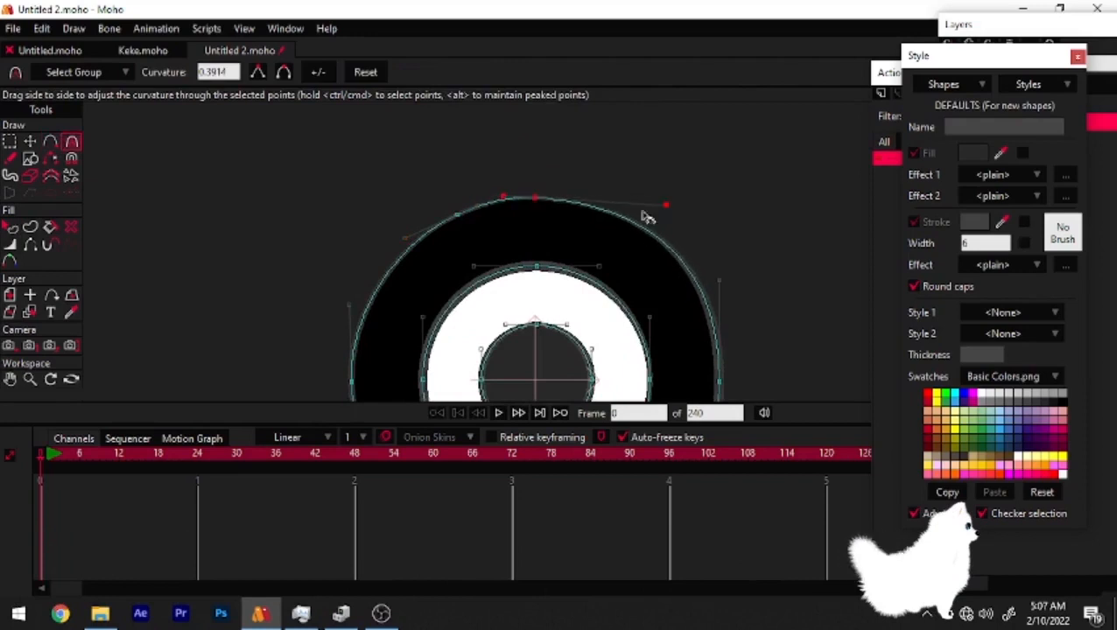
{"action": "scroll", "coordinate": [495, 187], "scroll_direction": "down", "scroll_amount": 3}
{"action": "left_click_drag", "start_coordinate": [535, 283], "coordinate": [518, 201]}
{"action": "left_click_drag", "start_coordinate": [604, 386], "coordinate": [603, 350]}
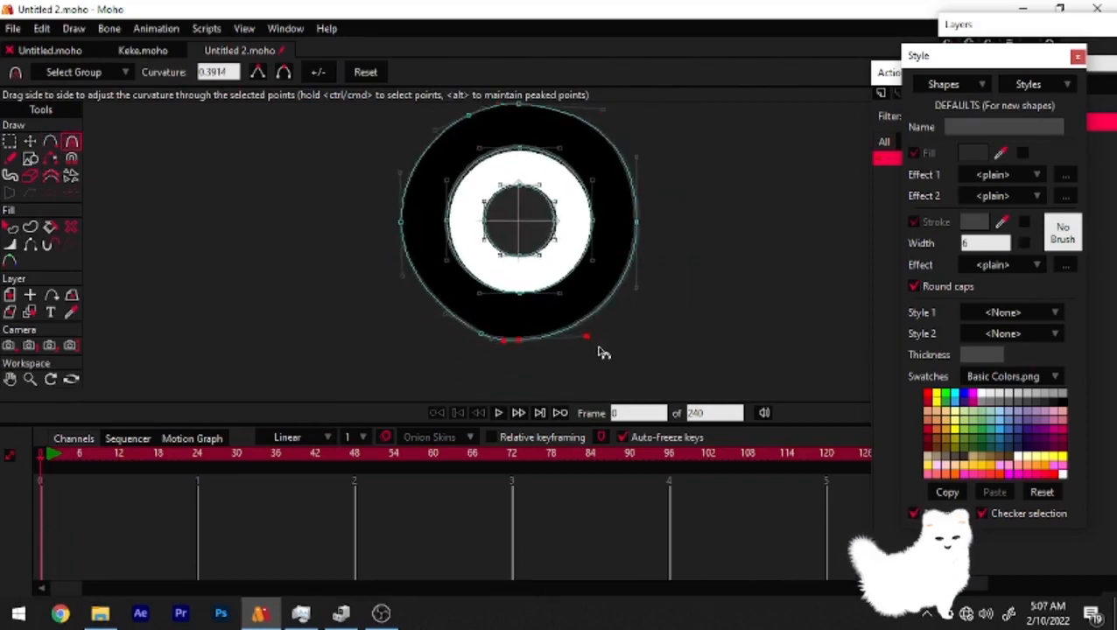
{"action": "left_click_drag", "start_coordinate": [440, 317], "coordinate": [425, 324]}
{"action": "scroll", "coordinate": [429, 329], "scroll_direction": "down", "scroll_amount": 2}
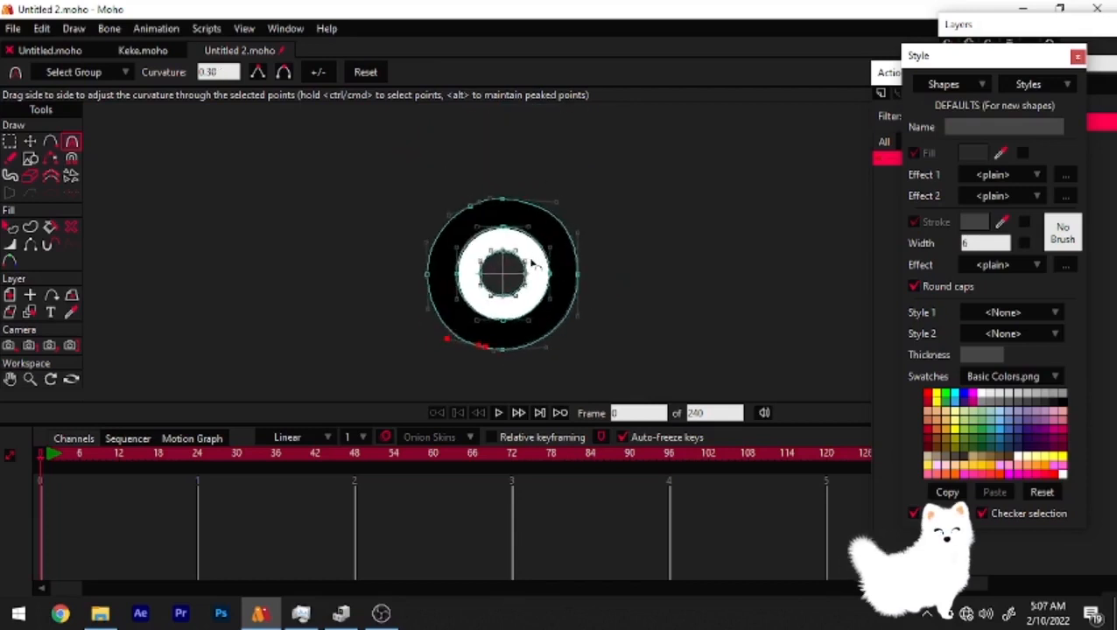
{"action": "key", "text": "q"}
{"action": "scroll", "coordinate": [589, 331], "scroll_direction": "down", "scroll_amount": 2}
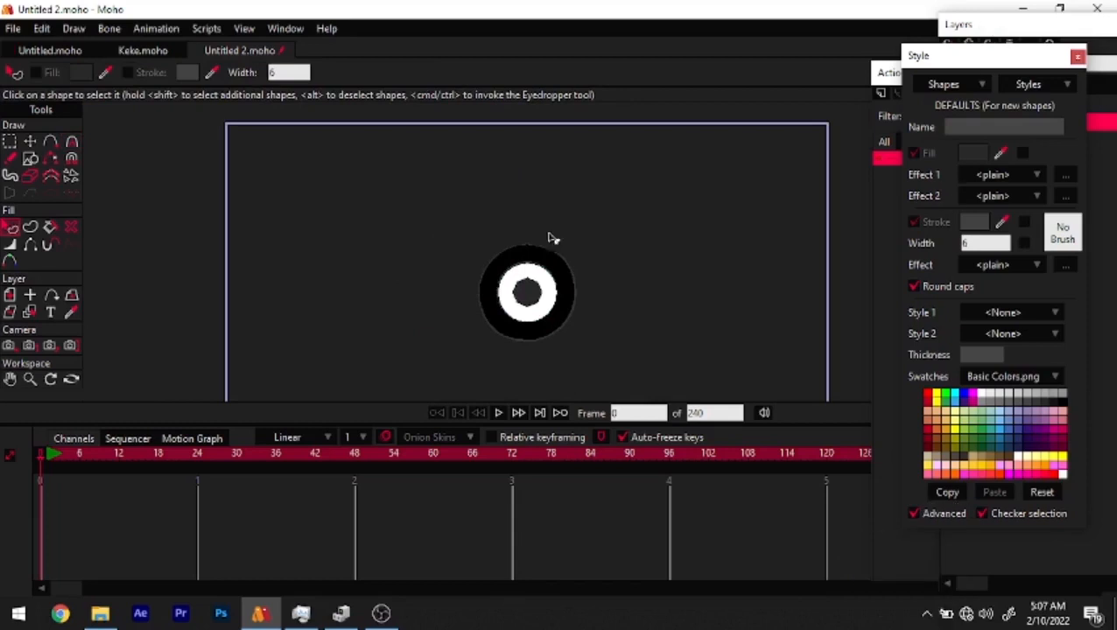
On the Tricycle bone layer, draw a horizontal bone starting at the canvas's left edge and pointing outward, away from the wheel
{"action": "left_click", "coordinate": [1018, 28]}
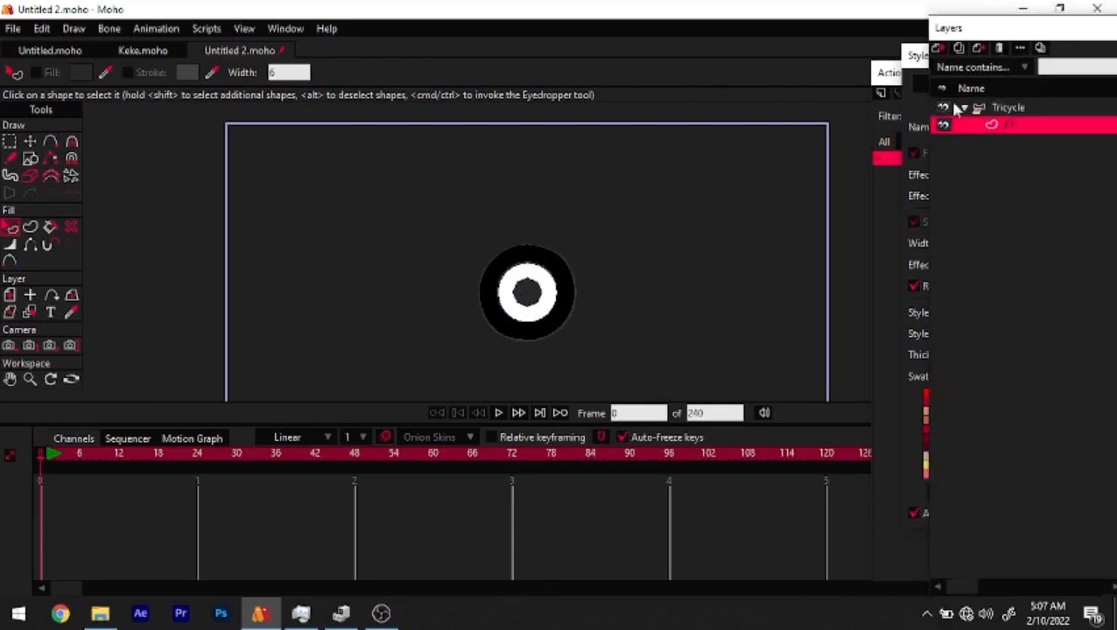
{"action": "left_click", "coordinate": [1037, 107]}
{"action": "scroll", "coordinate": [528, 279], "scroll_direction": "down", "scroll_amount": 3}
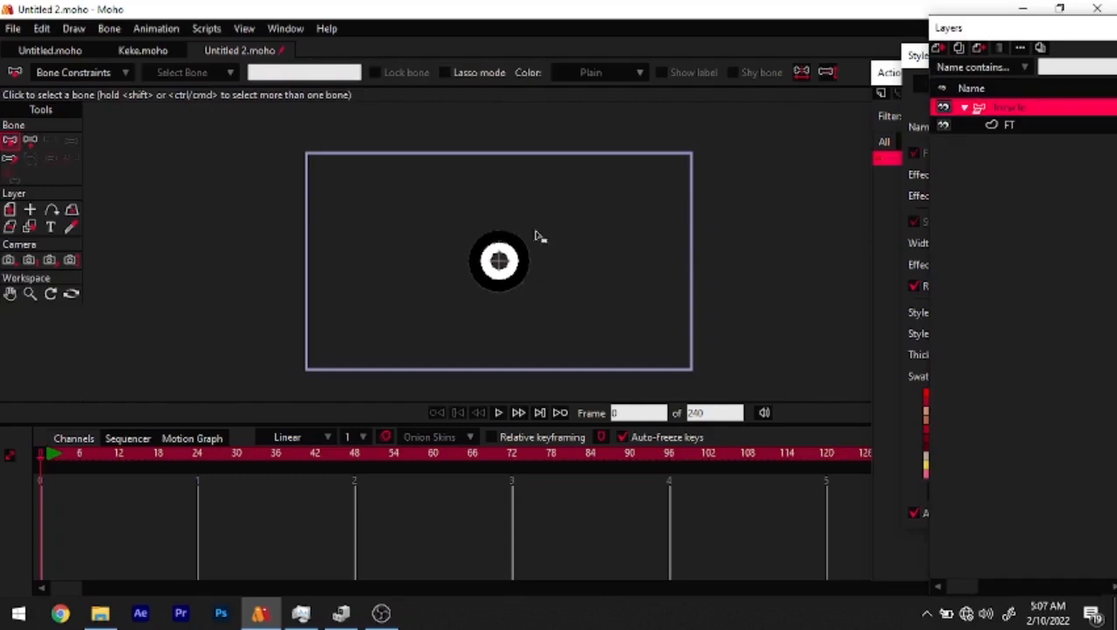
{"action": "scroll", "coordinate": [549, 239], "scroll_direction": "up", "scroll_amount": 3}
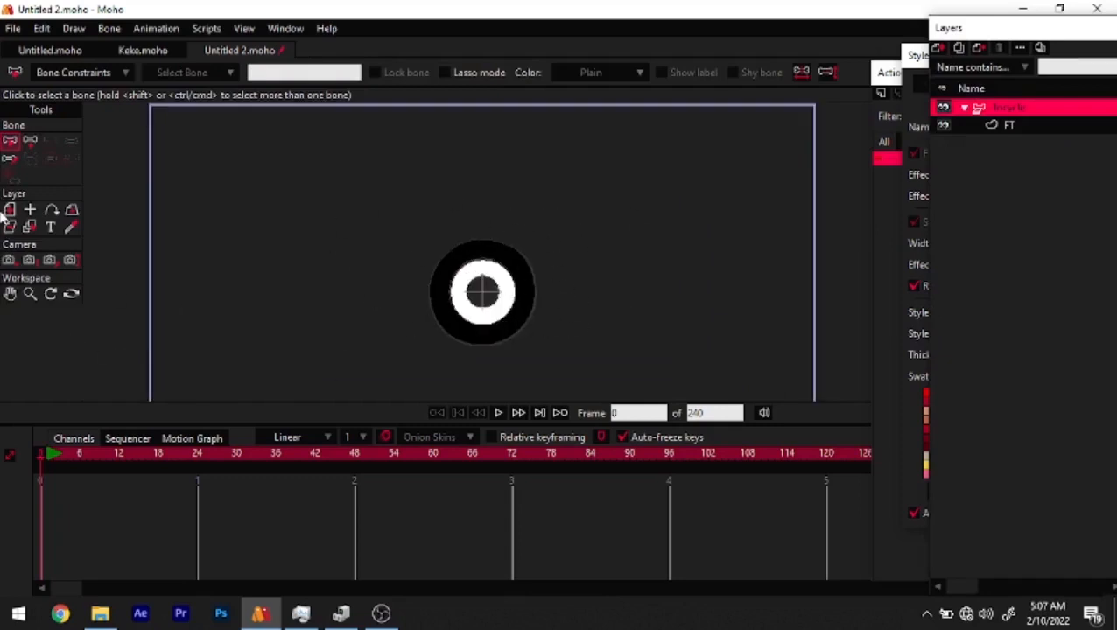
{"action": "left_click", "coordinate": [29, 139]}
{"action": "left_click_drag", "start_coordinate": [554, 274], "coordinate": [604, 257]}
{"action": "scroll", "coordinate": [582, 267], "scroll_direction": "down", "scroll_amount": 1}
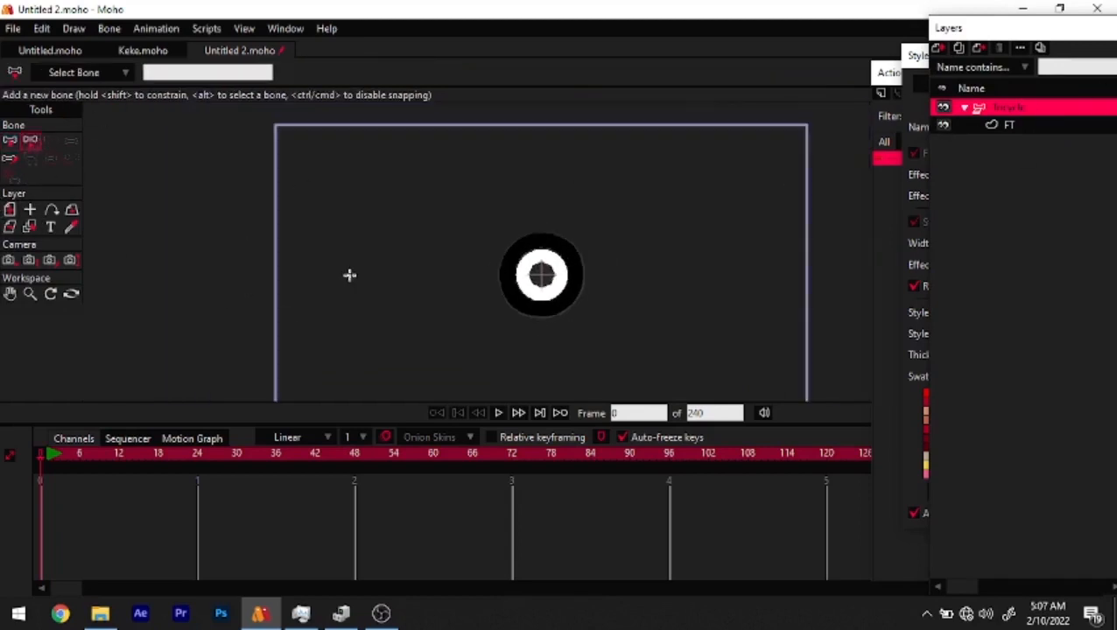
{"action": "left_click_drag", "start_coordinate": [293, 273], "coordinate": [367, 268]}
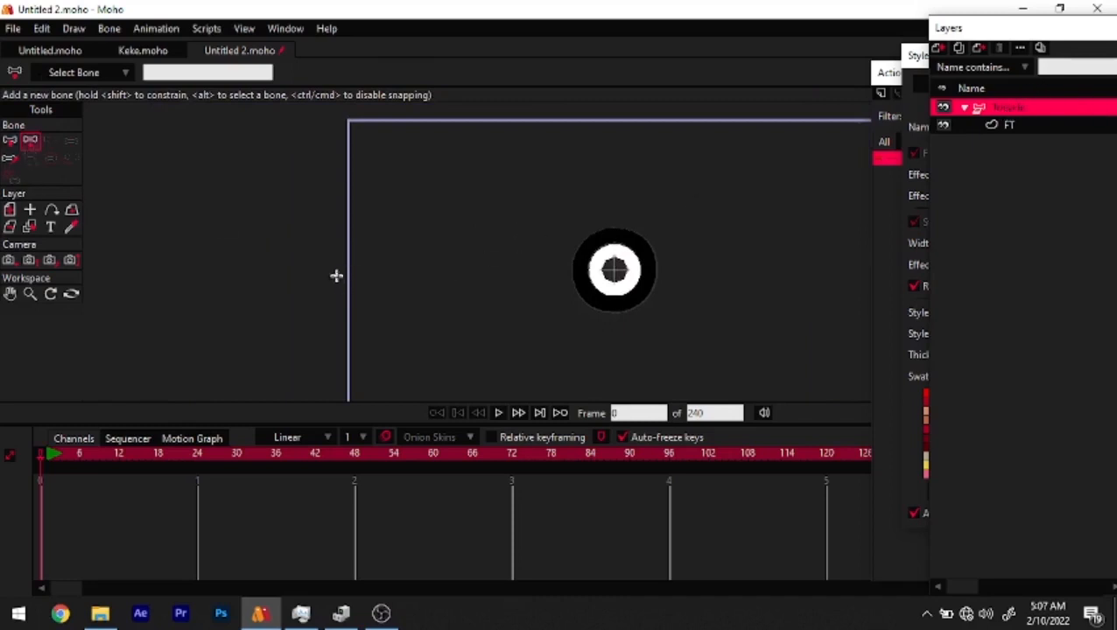
{"action": "left_click_drag", "start_coordinate": [349, 286], "coordinate": [219, 289]}
Name the new bone Tire Turn
{"action": "left_click", "coordinate": [203, 75]}
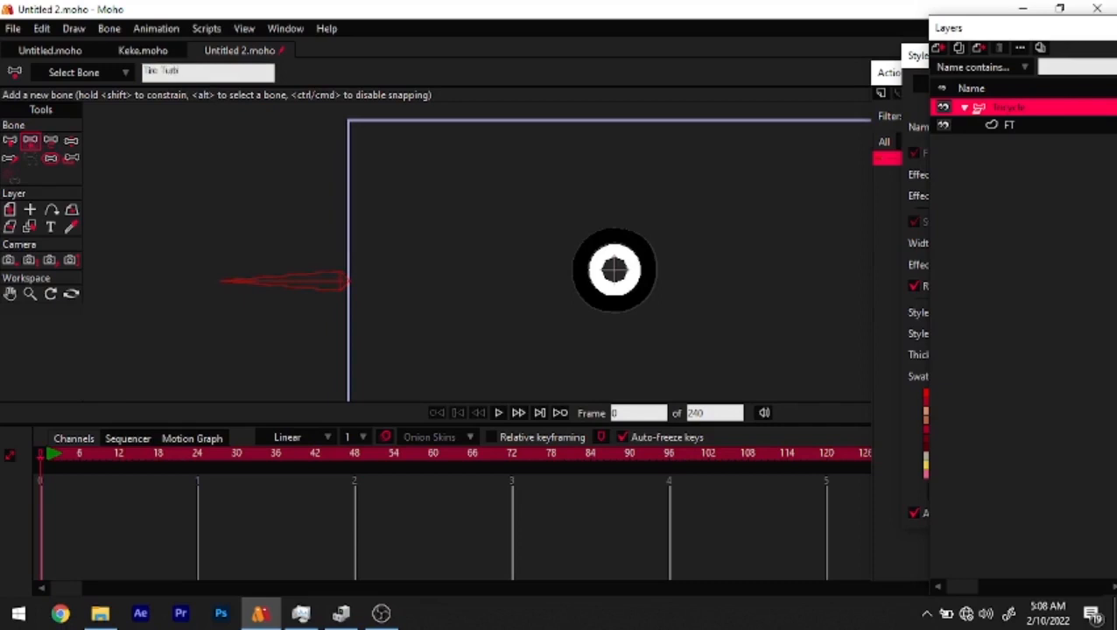
{"action": "type", "text": "Tire Turn"}
{"action": "key", "text": "Return"}
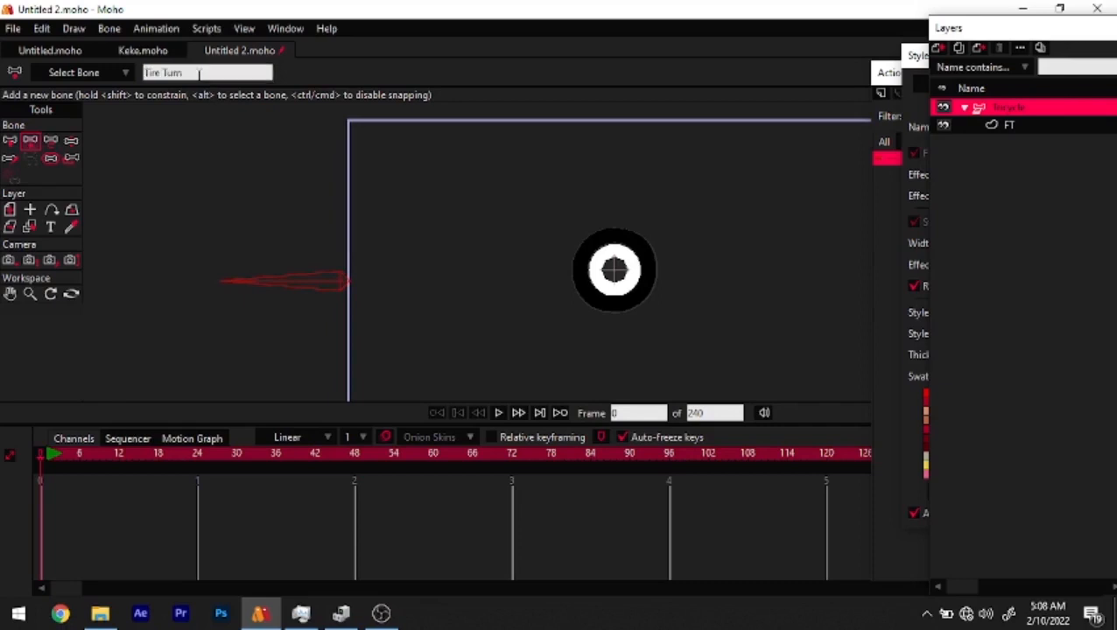
{"action": "scroll", "coordinate": [448, 317], "scroll_direction": "down", "scroll_amount": 2}
{"action": "left_click_drag", "start_coordinate": [392, 317], "coordinate": [326, 192]}
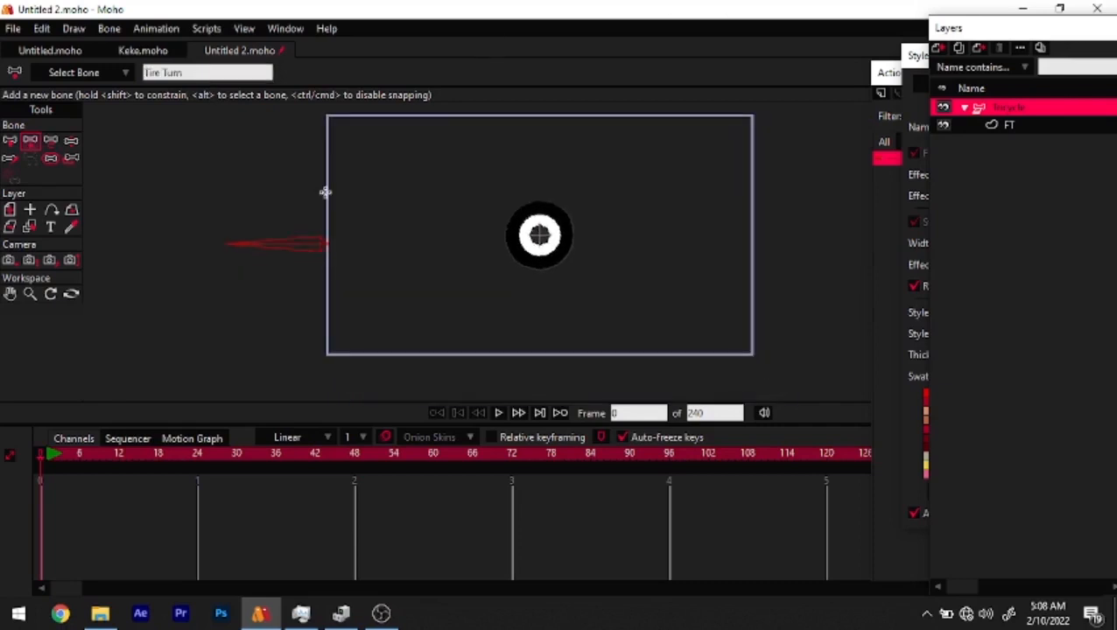
Make a smart bone dial for Tire Turn from -180 to 180 degrees over 96 frames, keeping separate positive and negative actions
{"action": "left_click", "coordinate": [107, 27]}
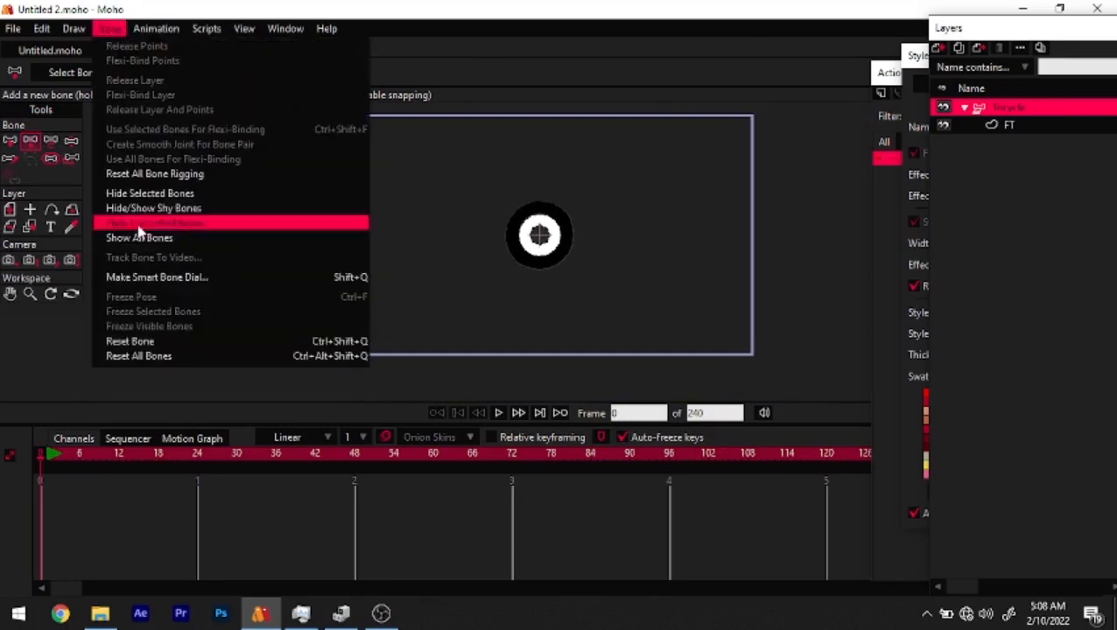
{"action": "left_click", "coordinate": [157, 278]}
{"action": "left_click", "coordinate": [566, 288]}
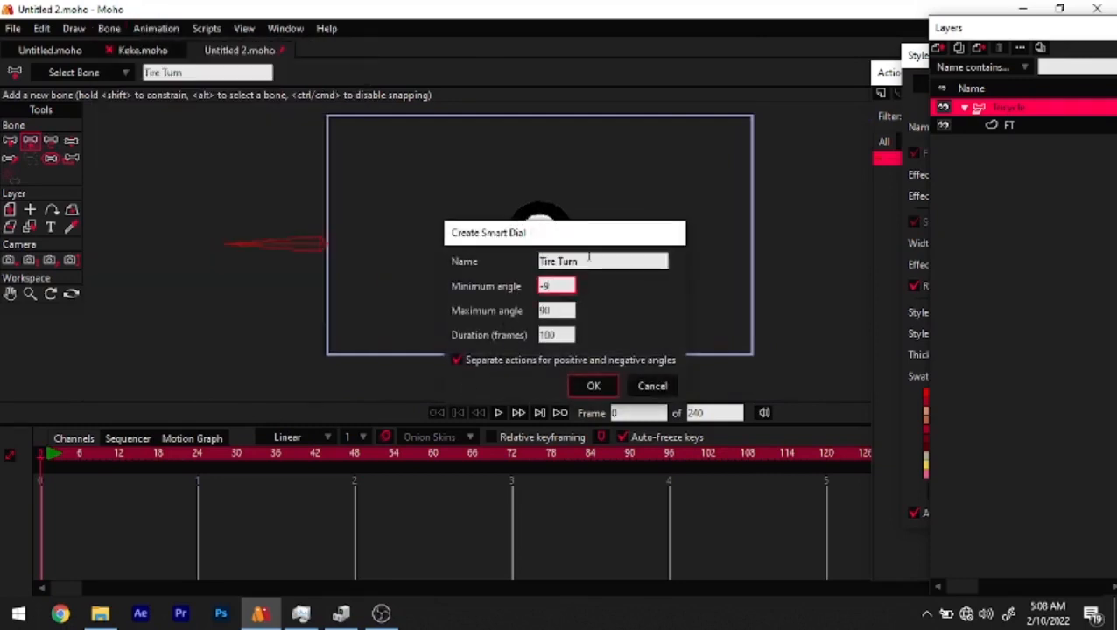
{"action": "key", "text": "Tab"}
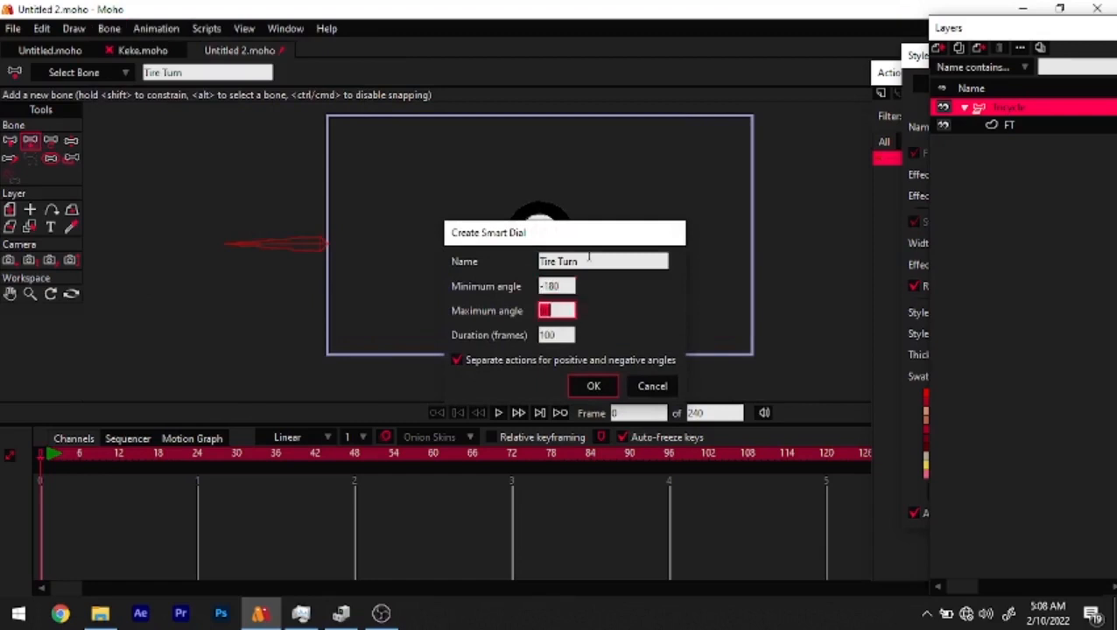
{"action": "key", "text": "Tab"}
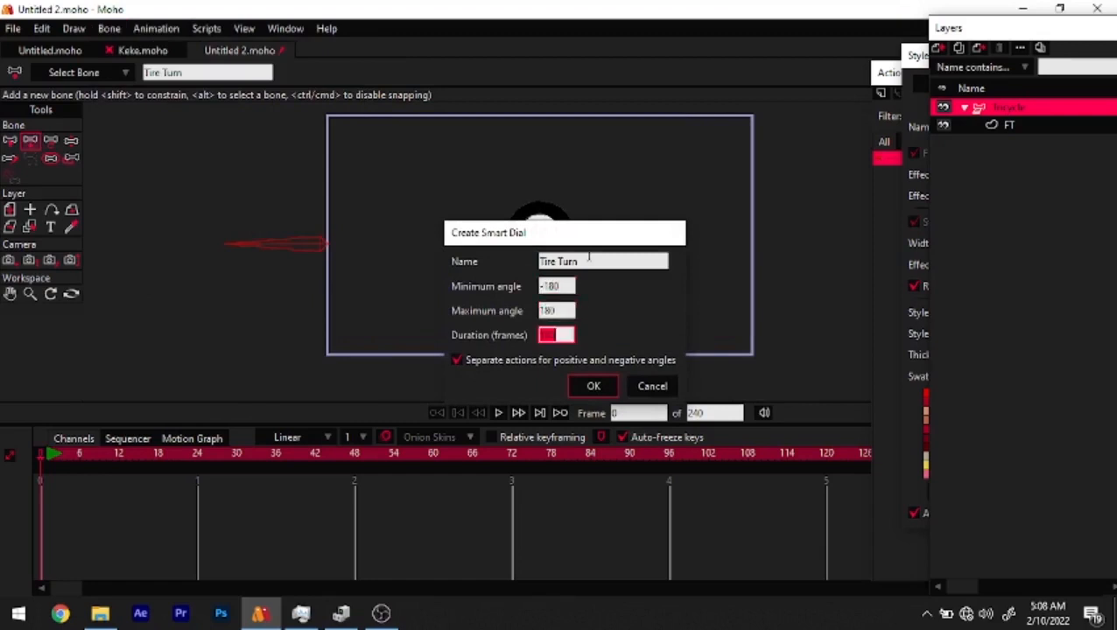
{"action": "type", "text": "96"}
{"action": "left_click", "coordinate": [594, 388]}
Point the Tire Turn bone outward from the canvas at frame 0 by setting its angle to 180
{"action": "scroll", "coordinate": [386, 344], "scroll_direction": "down", "scroll_amount": 3}
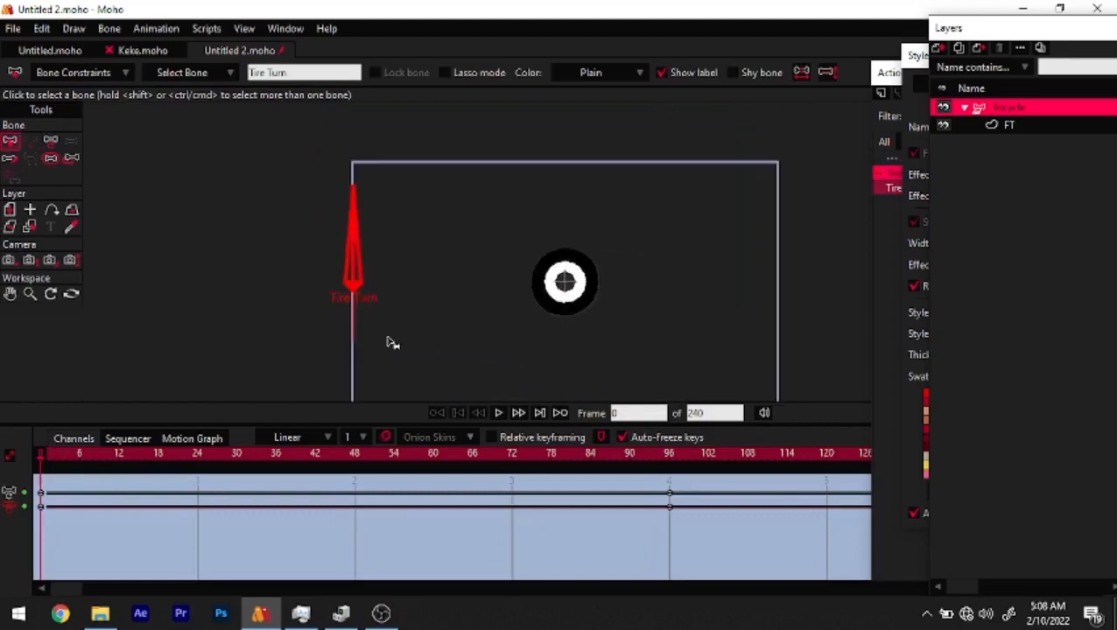
{"action": "scroll", "coordinate": [354, 259], "scroll_direction": "up", "scroll_amount": 2}
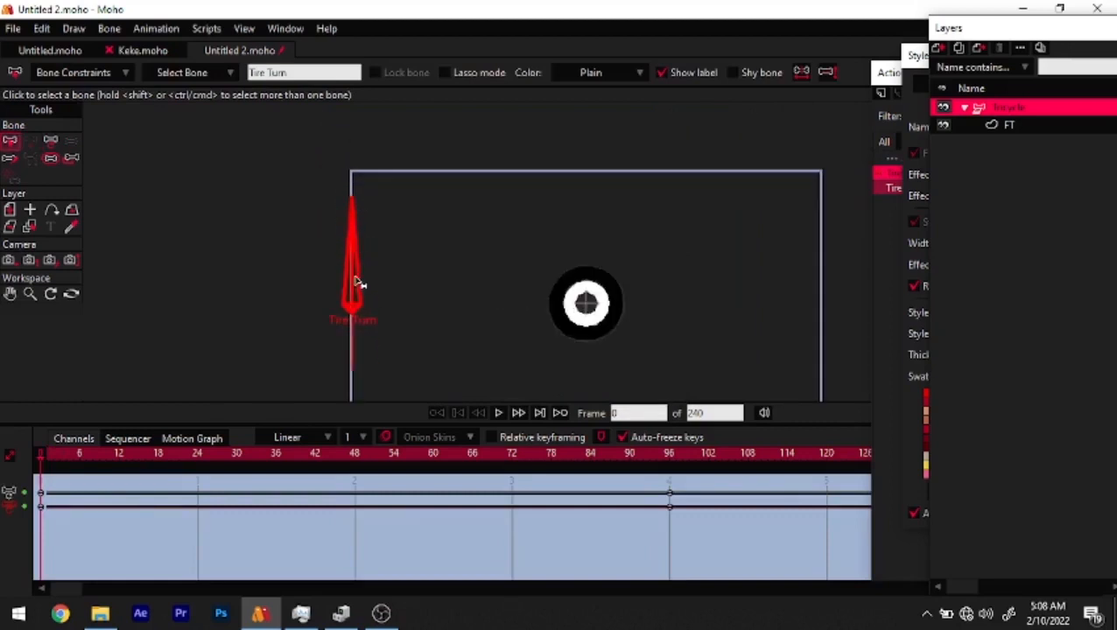
{"action": "scroll", "coordinate": [361, 298], "scroll_direction": "down", "scroll_amount": 3}
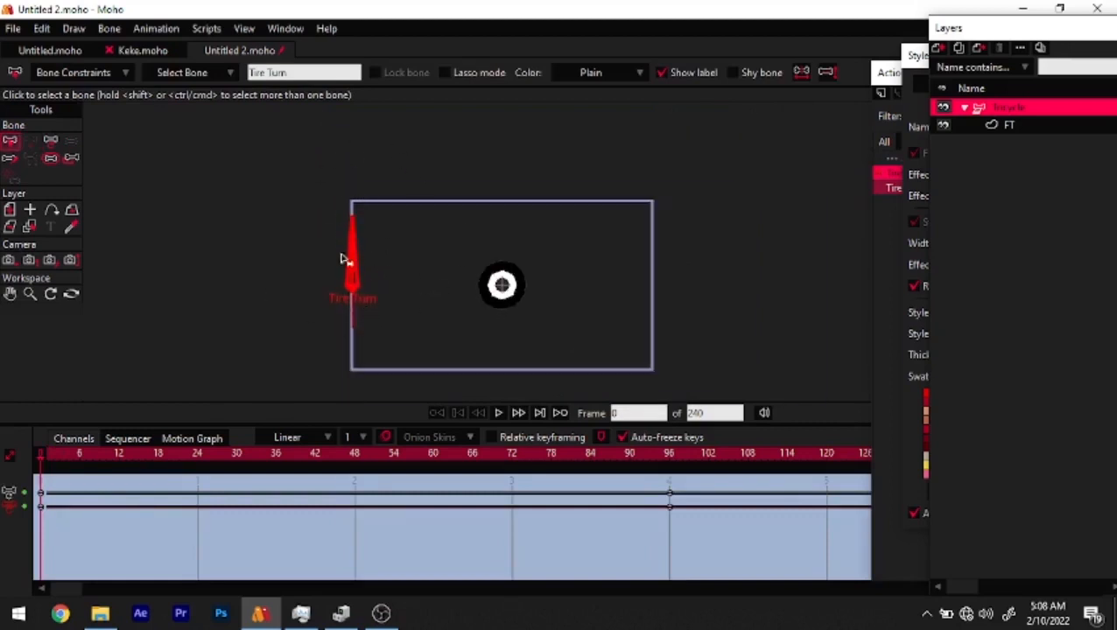
{"action": "key", "text": "t"}
{"action": "left_click_drag", "start_coordinate": [363, 248], "coordinate": [268, 253]}
{"action": "left_click", "coordinate": [623, 71]}
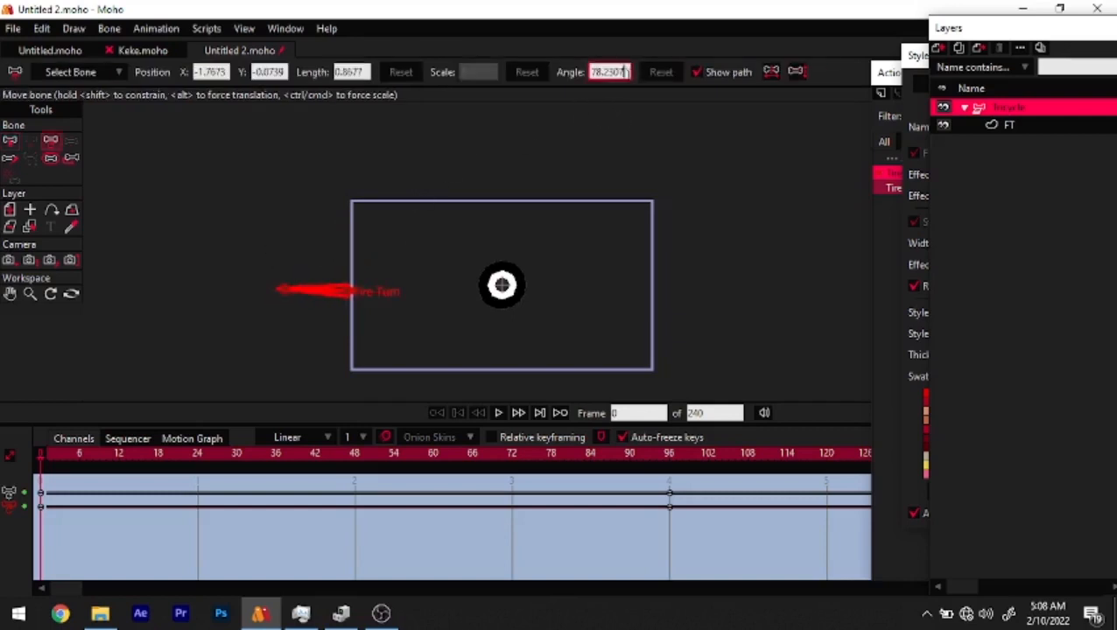
{"action": "double_click", "coordinate": [623, 72]}
{"action": "type", "text": "180"}
In the Tire Turn action, rotate the bone at frame 96 to point horizontally into the canvas, then return to frame 0
{"action": "left_click_drag", "start_coordinate": [72, 462], "coordinate": [670, 464]}
{"action": "left_click_drag", "start_coordinate": [353, 335], "coordinate": [429, 291]}
{"action": "left_click_drag", "start_coordinate": [623, 463], "coordinate": [40, 515]}
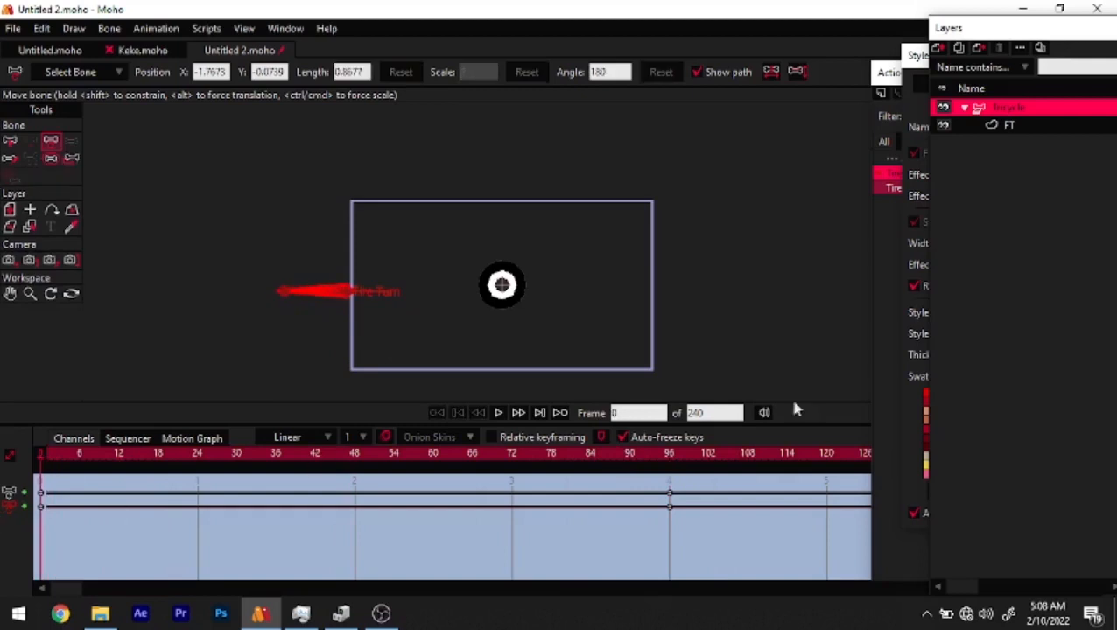
In the Tire Turn 2 action, key the bone at angle 0, pointing horizontally into the canvas, at frame 96
{"action": "left_click", "coordinate": [888, 93]}
{"action": "left_click", "coordinate": [909, 189]}
{"action": "left_click_drag", "start_coordinate": [75, 465], "coordinate": [663, 464]}
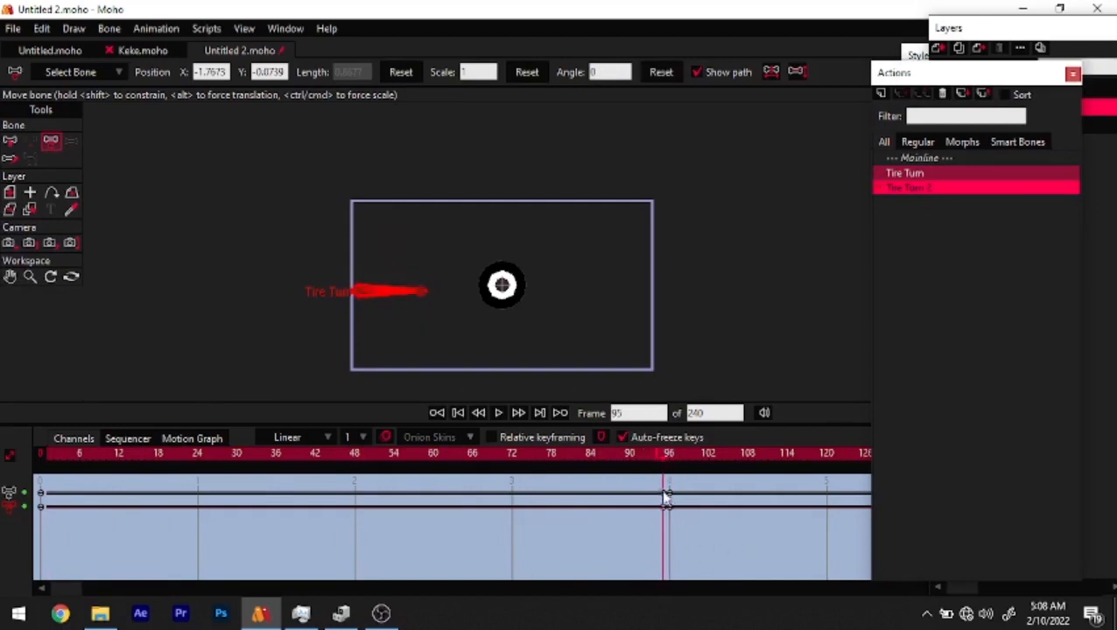
{"action": "left_click_drag", "start_coordinate": [663, 496], "coordinate": [671, 495]}
{"action": "left_click_drag", "start_coordinate": [55, 459], "coordinate": [2, 499]}
Choose Linear as the default keyframe interpolation and return the timeline to frame 0
{"action": "left_click", "coordinate": [315, 438]}
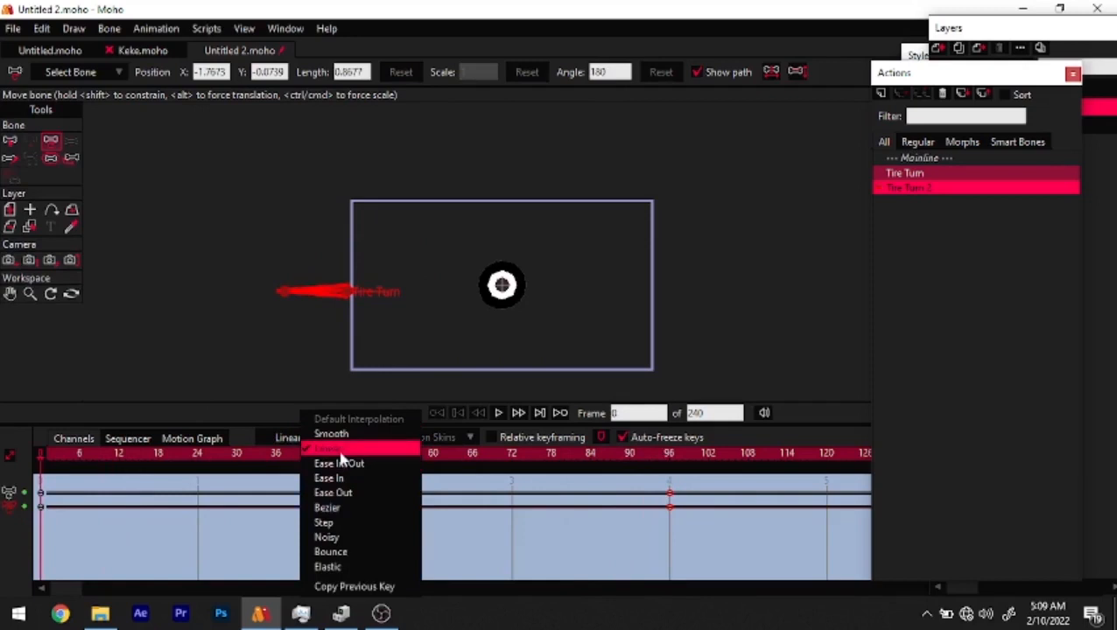
{"action": "left_click", "coordinate": [340, 454]}
{"action": "left_click_drag", "start_coordinate": [119, 454], "coordinate": [0, 526]}
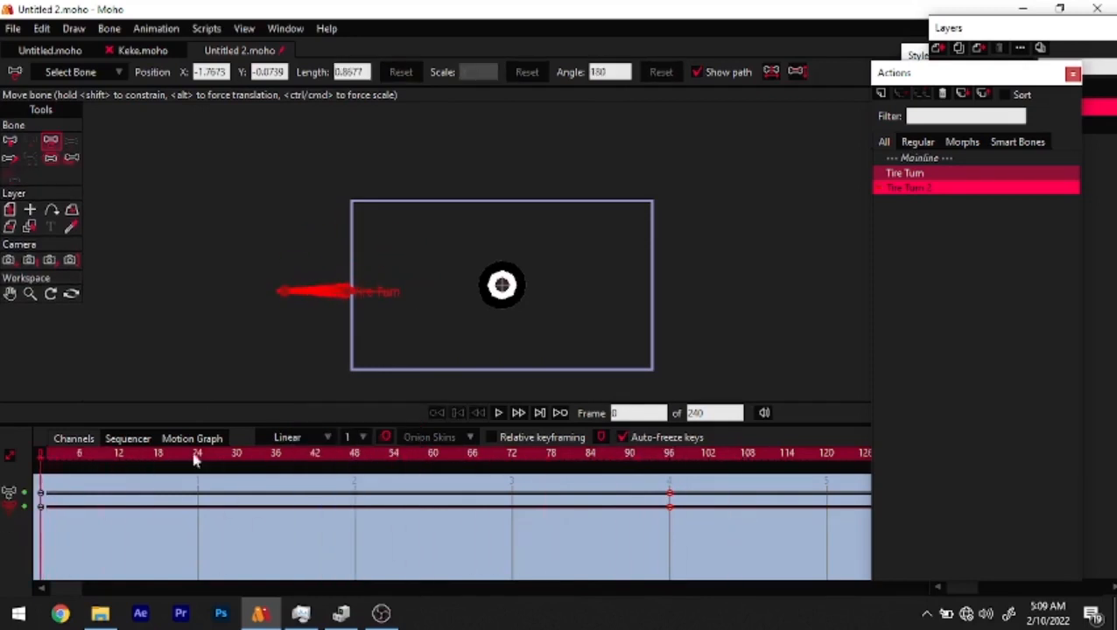
Open the Tire Turn action at frame 48 and switch to the FT wheel layer
{"action": "left_click", "coordinate": [903, 185]}
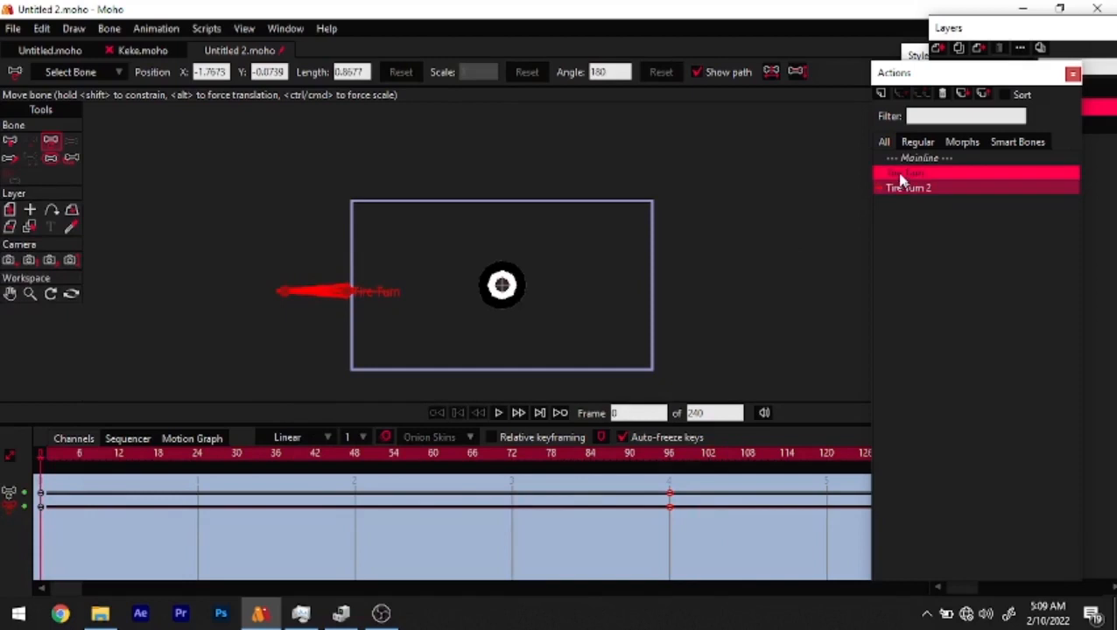
{"action": "double_click", "coordinate": [909, 175]}
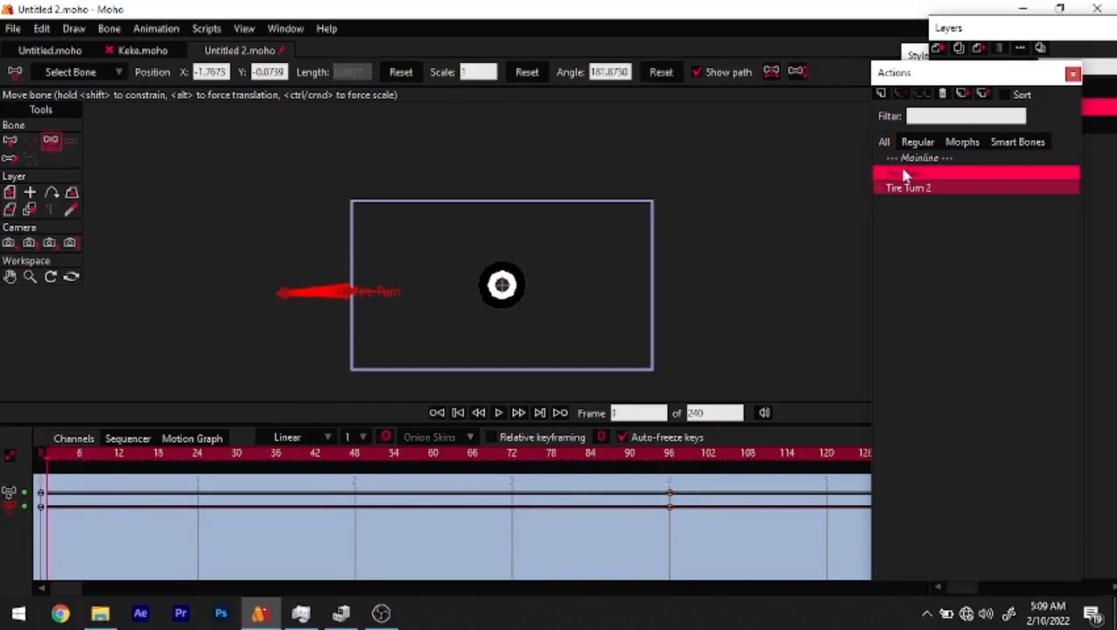
{"action": "left_click_drag", "start_coordinate": [296, 468], "coordinate": [355, 481]}
{"action": "scroll", "coordinate": [512, 263], "scroll_direction": "up", "scroll_amount": 1}
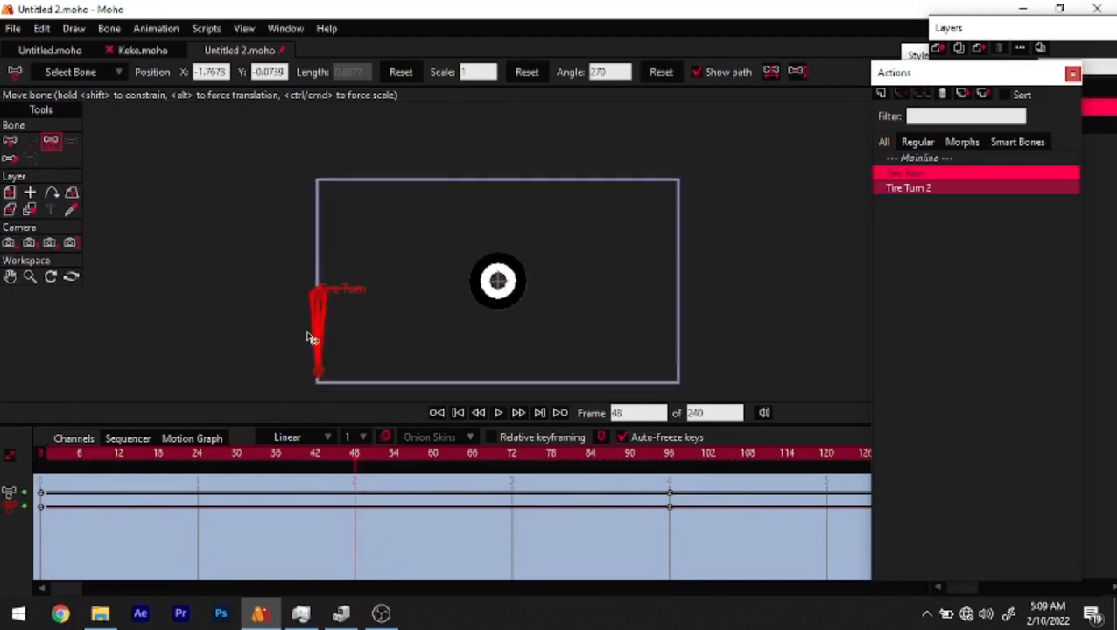
{"action": "scroll", "coordinate": [447, 280], "scroll_direction": "up", "scroll_amount": 4}
{"action": "left_click_drag", "start_coordinate": [436, 306], "coordinate": [438, 286]}
{"action": "scroll", "coordinate": [439, 286], "scroll_direction": "up", "scroll_amount": 1}
{"action": "right_click", "coordinate": [471, 314], "text": "alt"}
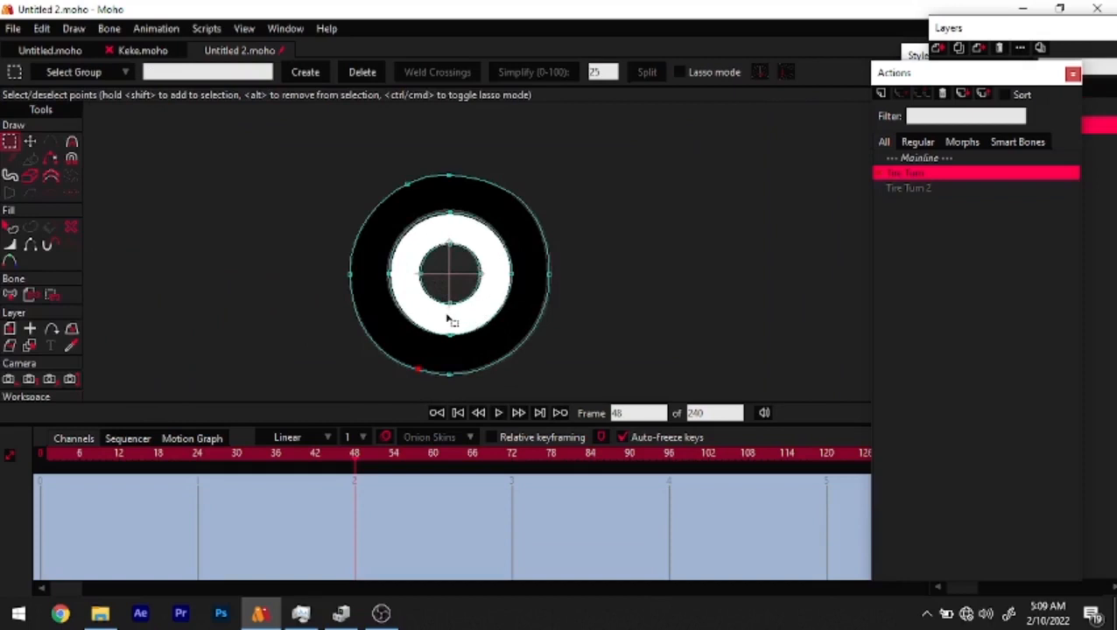
Select all the wheel's points and squash them horizontally into a thin vertical strip at frame 48
{"action": "key", "text": "ctrl+a"}
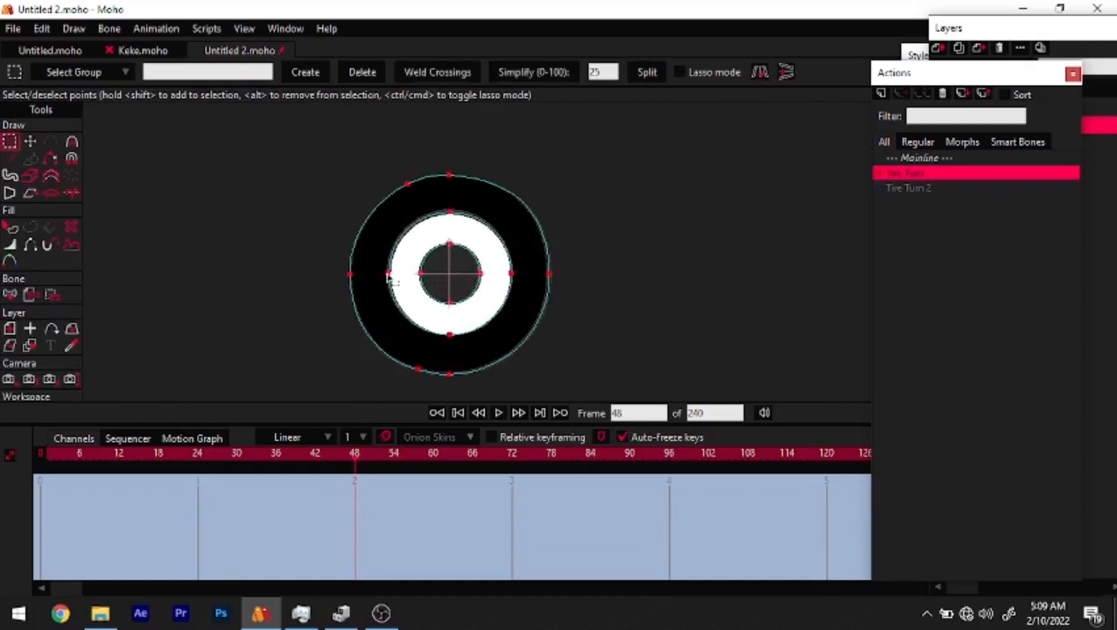
{"action": "left_click", "coordinate": [30, 142]}
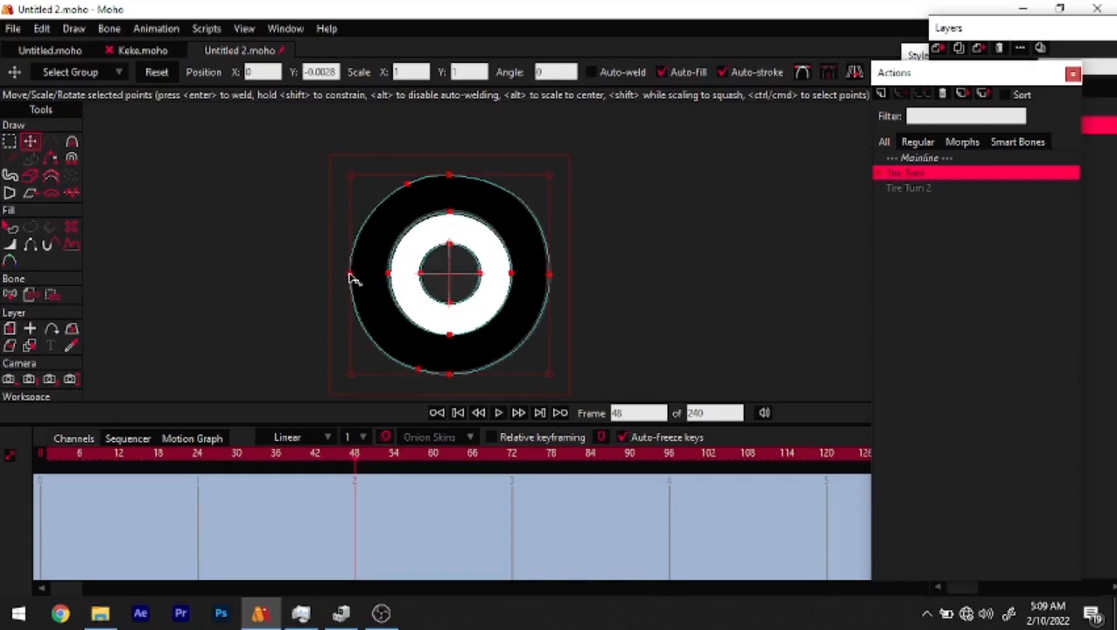
{"action": "left_click_drag", "start_coordinate": [349, 279], "coordinate": [435, 237]}
{"action": "scroll", "coordinate": [414, 246], "scroll_direction": "up", "scroll_amount": 2}
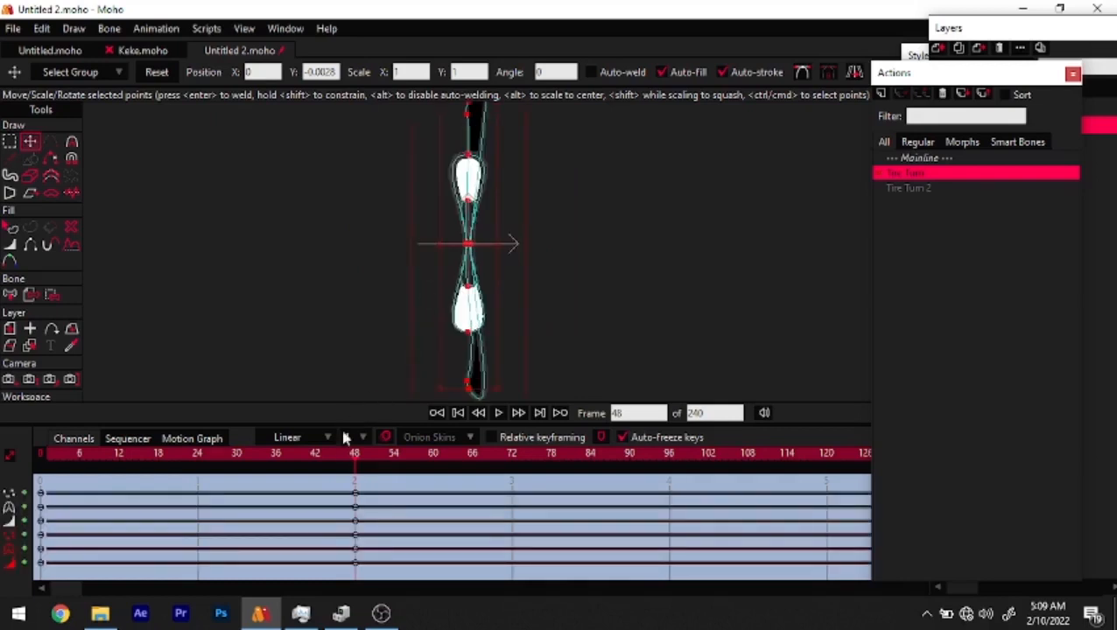
Select the two inner circles' points at frame 0 and make them peaked, with zero curvature, at frame 48
{"action": "left_click_drag", "start_coordinate": [322, 454], "coordinate": [19, 471]}
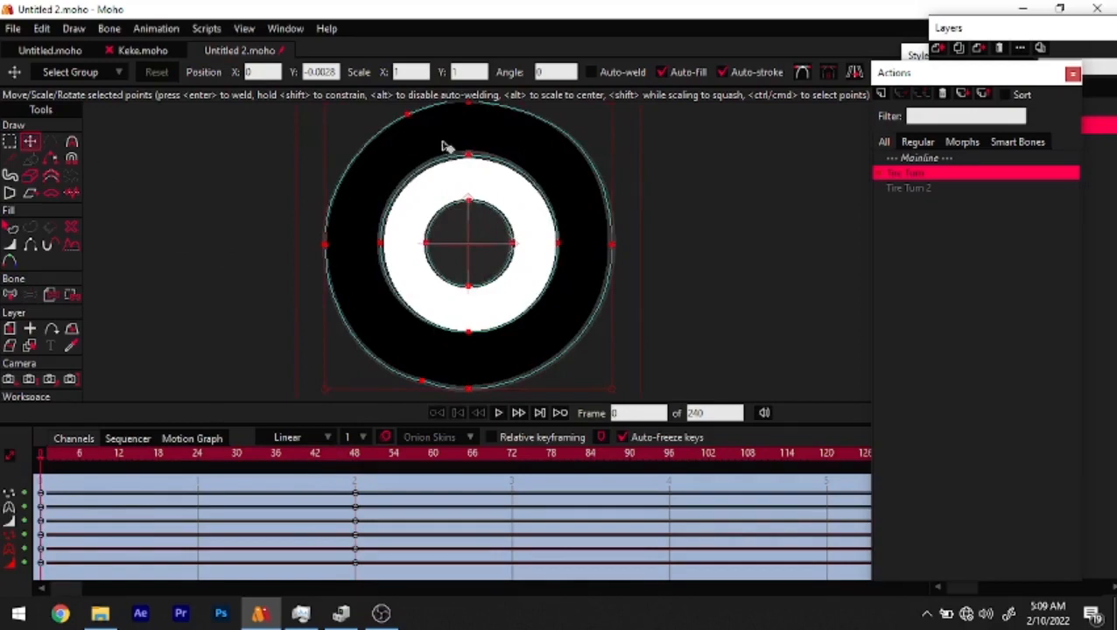
{"action": "left_click_drag", "start_coordinate": [453, 138], "coordinate": [495, 367]}
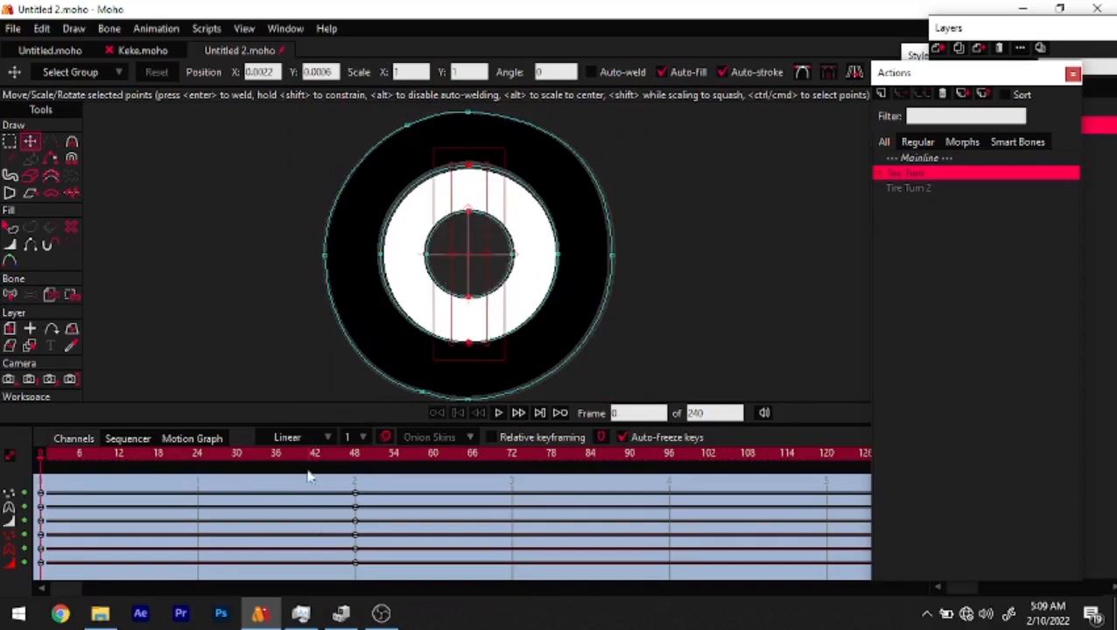
{"action": "left_click", "coordinate": [339, 465]}
{"action": "left_click_drag", "start_coordinate": [339, 465], "coordinate": [355, 462]}
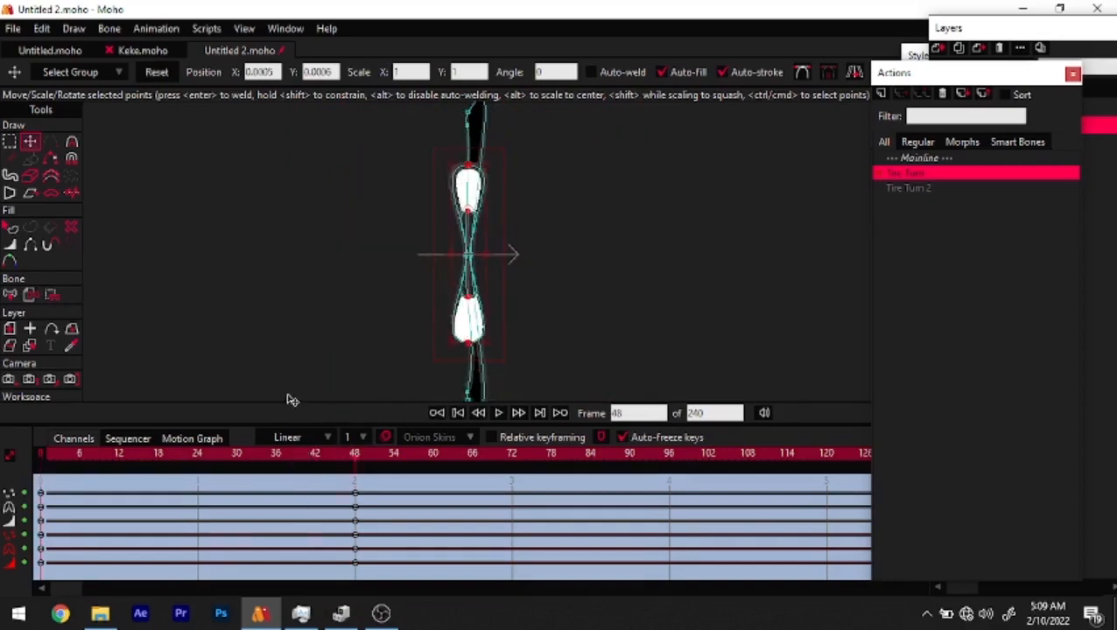
{"action": "left_click", "coordinate": [72, 141]}
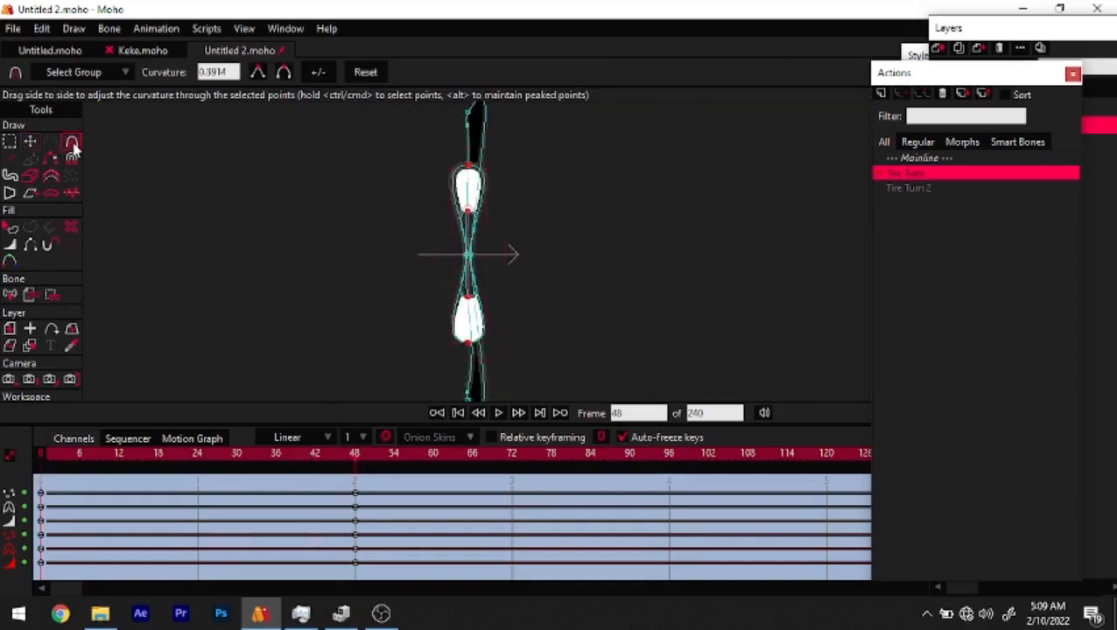
{"action": "left_click", "coordinate": [262, 74]}
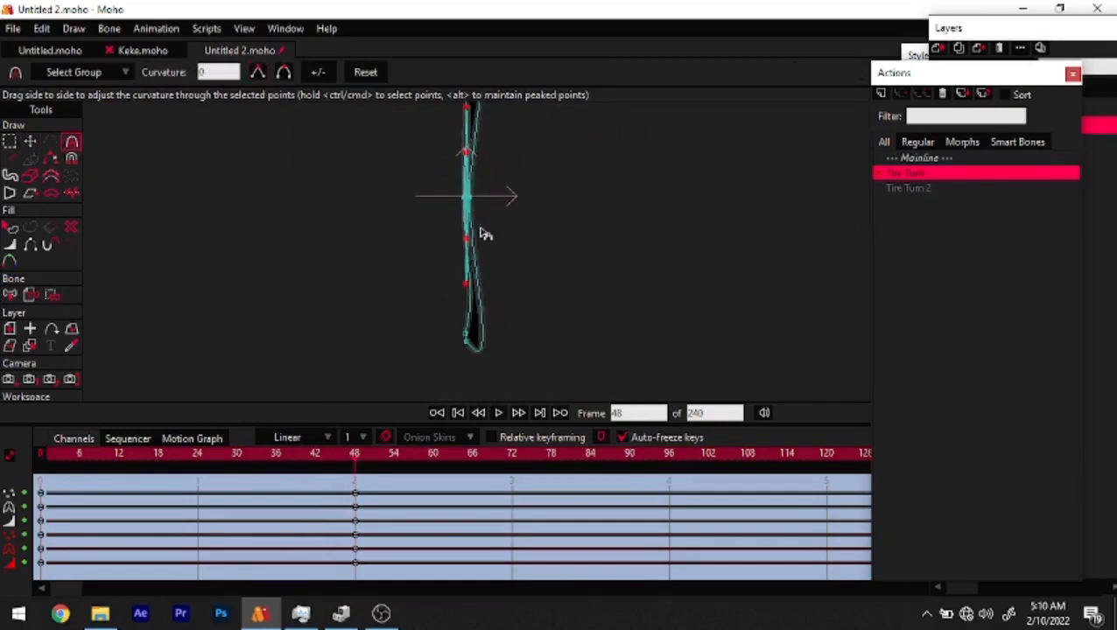
Reset the inner circles' point curvature near the end of the action and move the resulting keys to frame 96
{"action": "mouse_move", "coordinate": [354, 453]}
{"action": "left_mouse_down"}
{"action": "mouse_move", "coordinate": [163, 464]}
{"action": "mouse_move", "coordinate": [354, 466]}
{"action": "left_mouse_up"}
{"action": "left_click", "coordinate": [675, 452]}
{"action": "scroll", "coordinate": [438, 279], "scroll_direction": "down", "scroll_amount": 1}
{"action": "scroll", "coordinate": [463, 246], "scroll_direction": "up", "scroll_amount": 2}
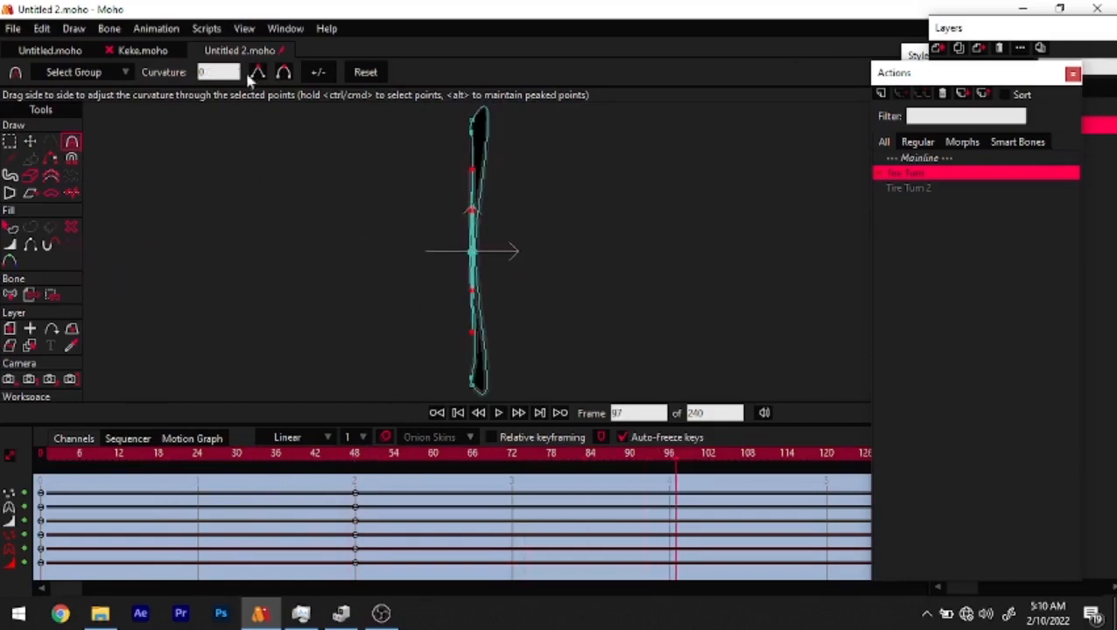
{"action": "left_click", "coordinate": [366, 73]}
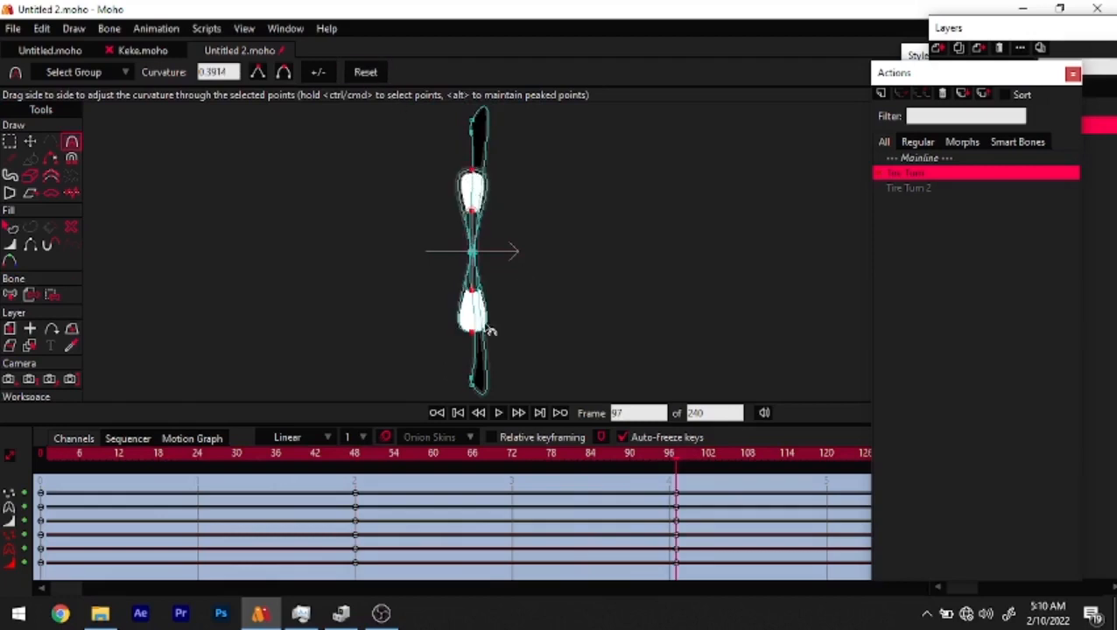
{"action": "left_click_drag", "start_coordinate": [725, 478], "coordinate": [645, 594]}
At frame 96, reset the curvature and the transform of all the wheel's points to restore the full wheel shape
{"action": "left_click", "coordinate": [668, 456]}
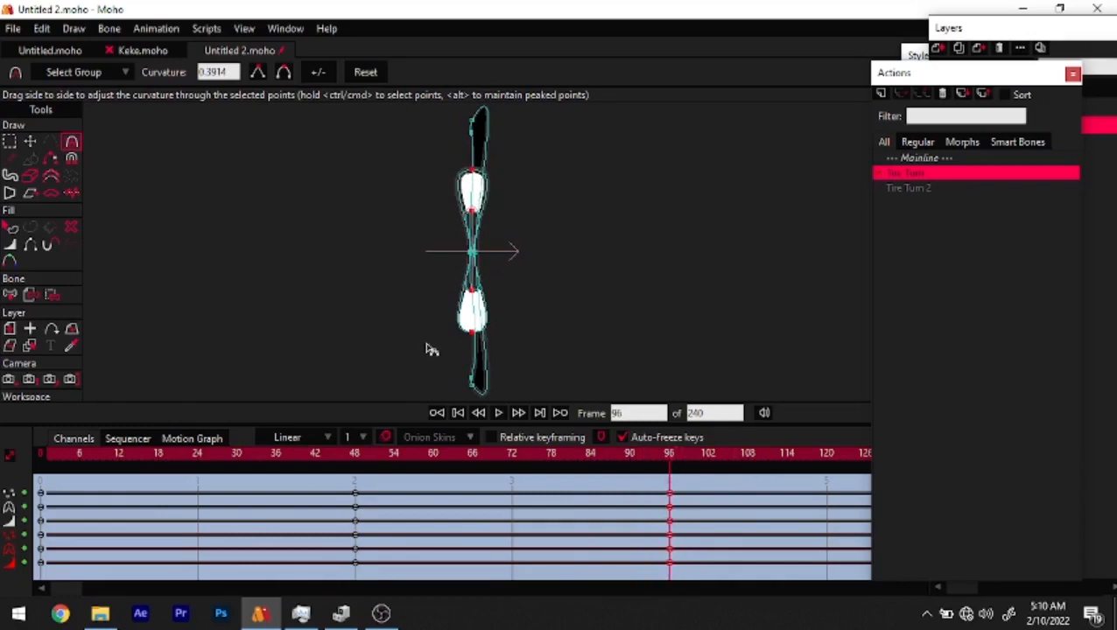
{"action": "left_click", "coordinate": [373, 74]}
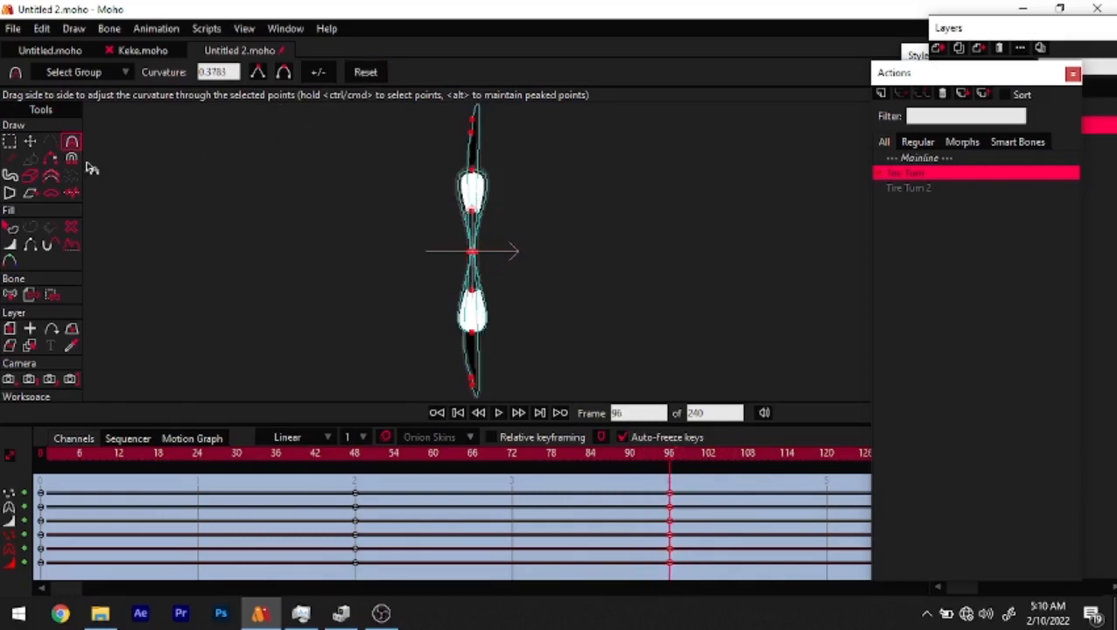
{"action": "key", "text": "t"}
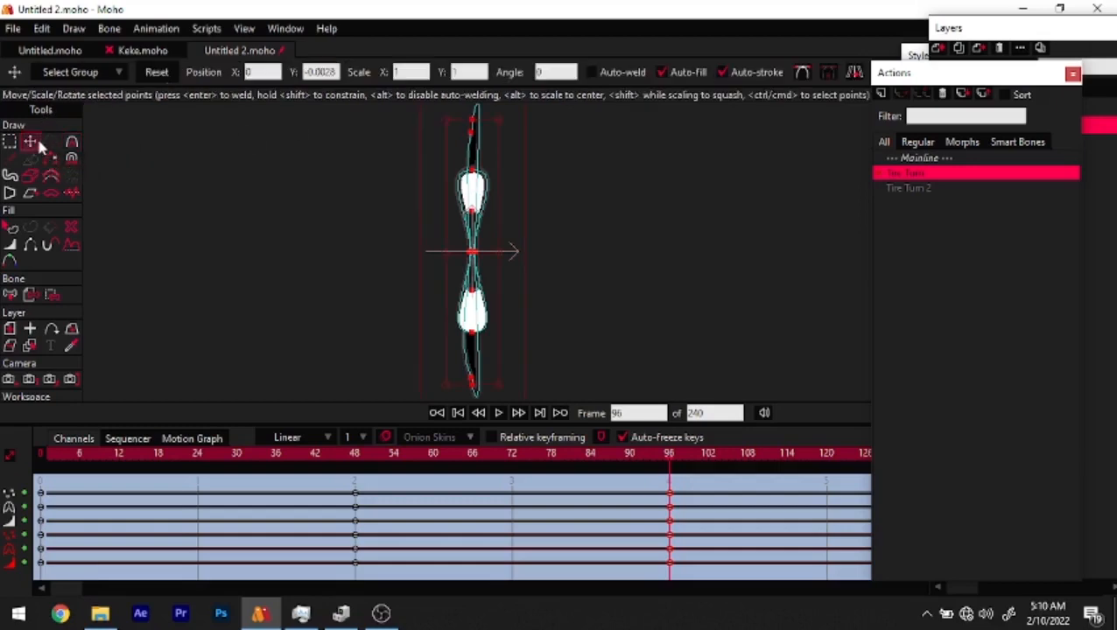
{"action": "left_click", "coordinate": [157, 72]}
{"action": "left_click_drag", "start_coordinate": [652, 470], "coordinate": [569, 474]}
At frame 48, pull the tyre outline's lower-left point outward to the left to widen the tyre's lower end
{"action": "left_click", "coordinate": [357, 484]}
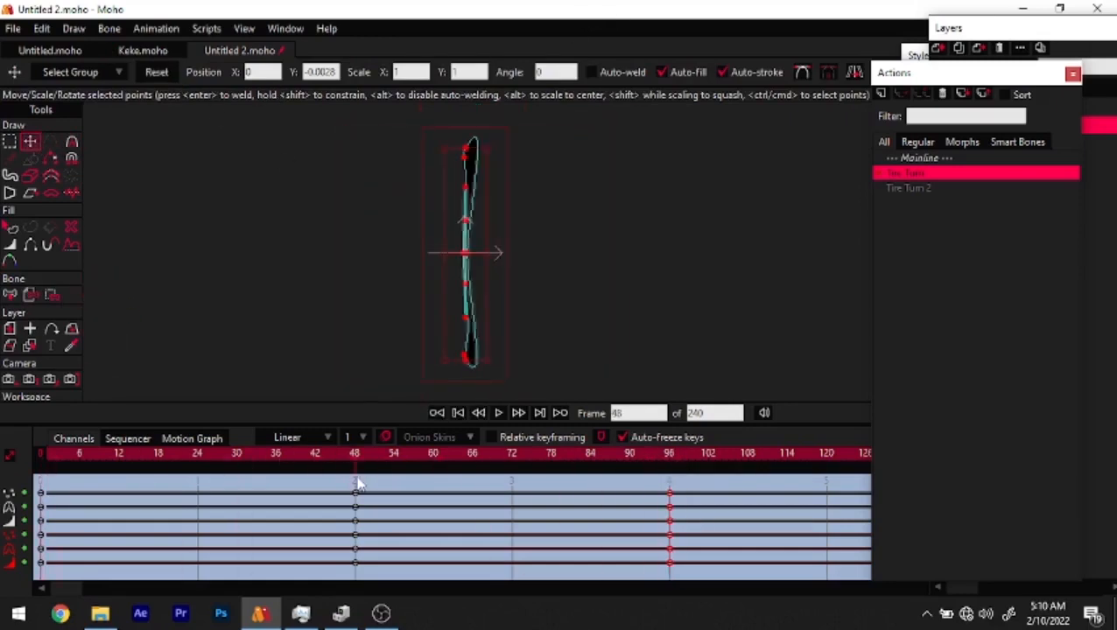
{"action": "scroll", "coordinate": [464, 338], "scroll_direction": "up", "scroll_amount": 3}
{"action": "left_click_drag", "start_coordinate": [324, 457], "coordinate": [354, 457]}
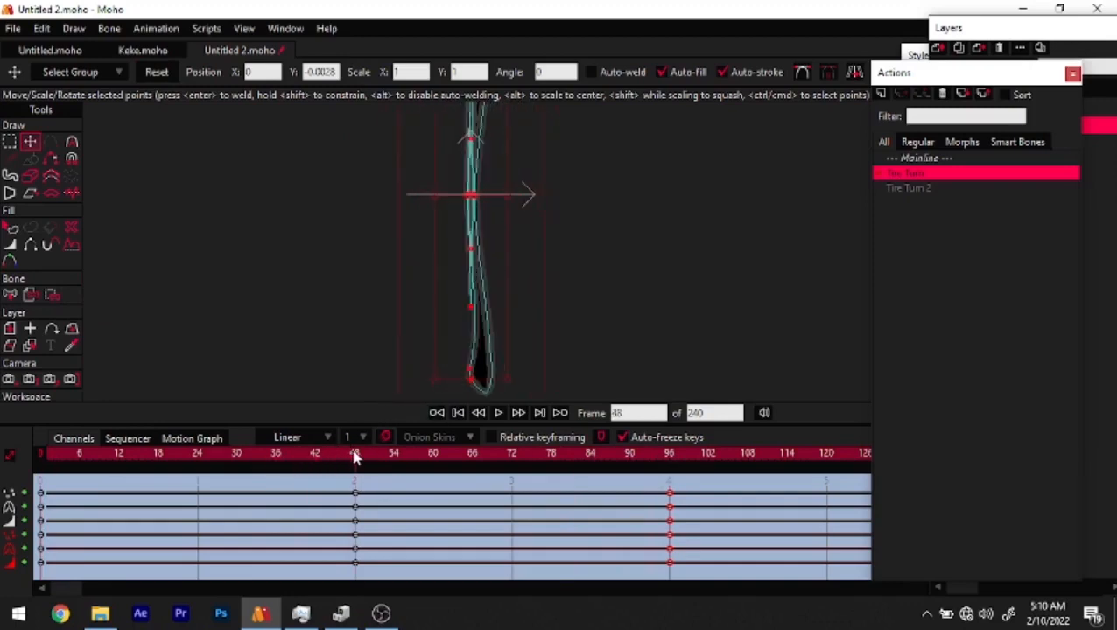
{"action": "scroll", "coordinate": [497, 350], "scroll_direction": "down", "scroll_amount": 1}
{"action": "left_click_drag", "start_coordinate": [489, 351], "coordinate": [440, 363]}
{"action": "left_click_drag", "start_coordinate": [484, 301], "coordinate": [487, 368]}
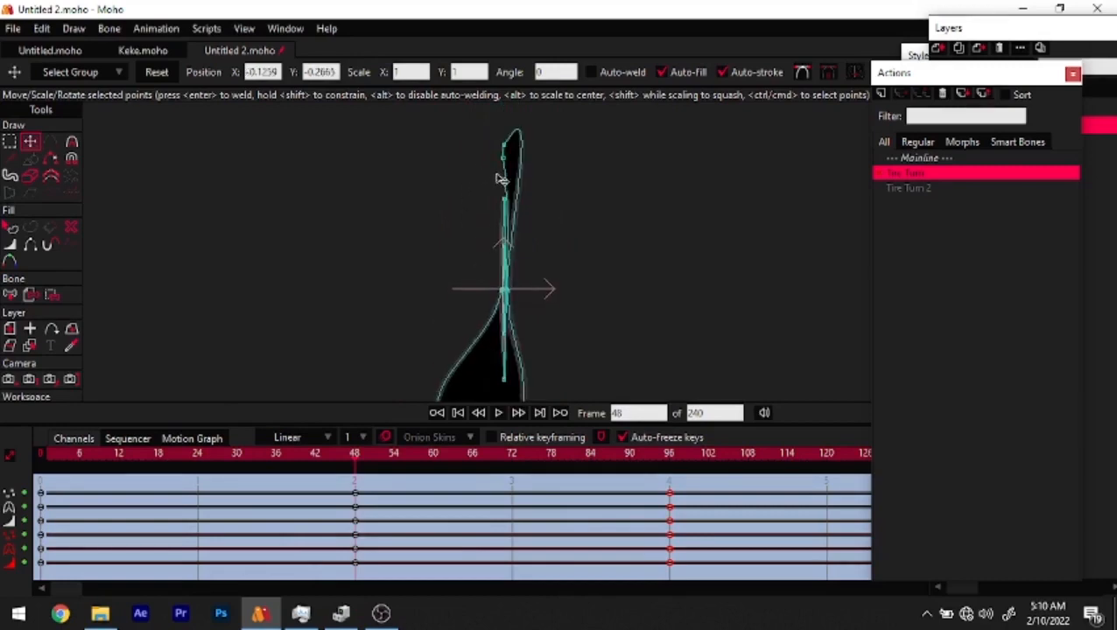
At frame 48, pull the tyre outline's upper-left and middle-left points outward to the left to form a thick tyre side
{"action": "left_click_drag", "start_coordinate": [320, 451], "coordinate": [357, 455]}
{"action": "left_click_drag", "start_coordinate": [504, 158], "coordinate": [443, 165]}
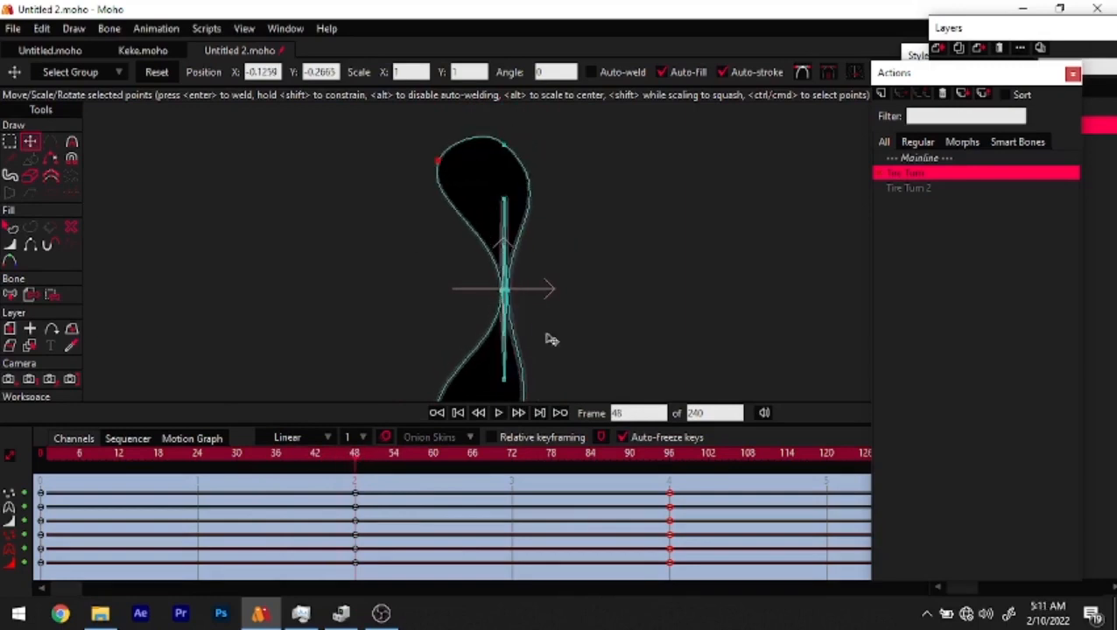
{"action": "left_click_drag", "start_coordinate": [496, 290], "coordinate": [423, 288]}
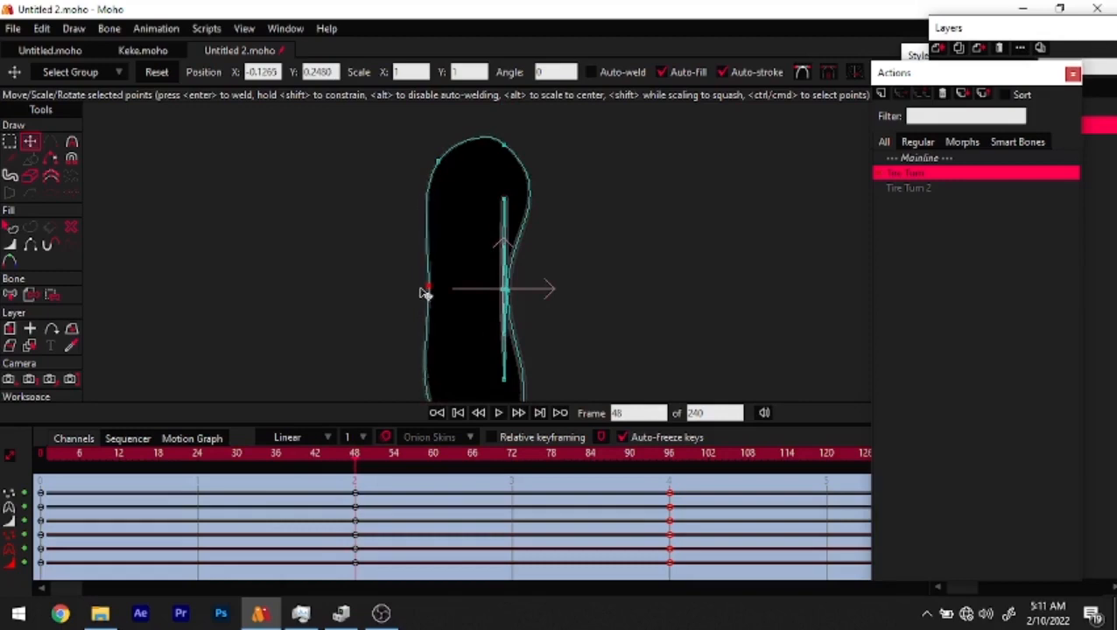
{"action": "scroll", "coordinate": [493, 284], "scroll_direction": "down", "scroll_amount": 2}
{"action": "left_click_drag", "start_coordinate": [493, 285], "coordinate": [493, 266]}
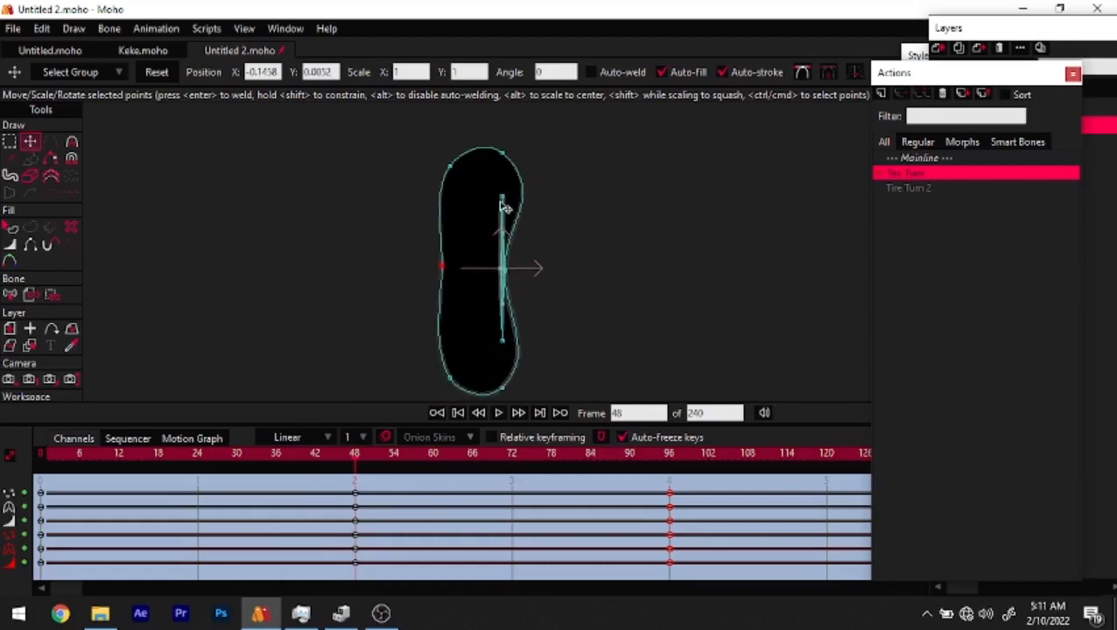
At frame 48, move the tyre outline's upper, lower-right and middle-left points to even out its width
{"action": "left_click_drag", "start_coordinate": [504, 155], "coordinate": [446, 161]}
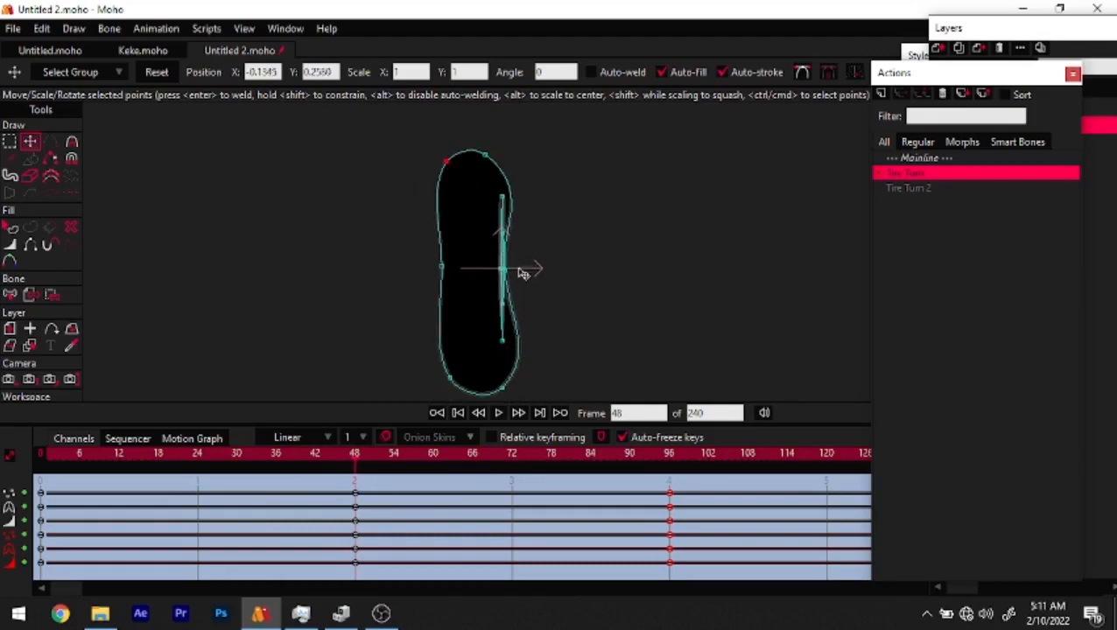
{"action": "mouse_move", "coordinate": [512, 403]}
{"action": "left_mouse_down"}
{"action": "mouse_move", "coordinate": [481, 401]}
{"action": "mouse_move", "coordinate": [502, 390]}
{"action": "left_mouse_up"}
{"action": "left_click_drag", "start_coordinate": [440, 267], "coordinate": [436, 267]}
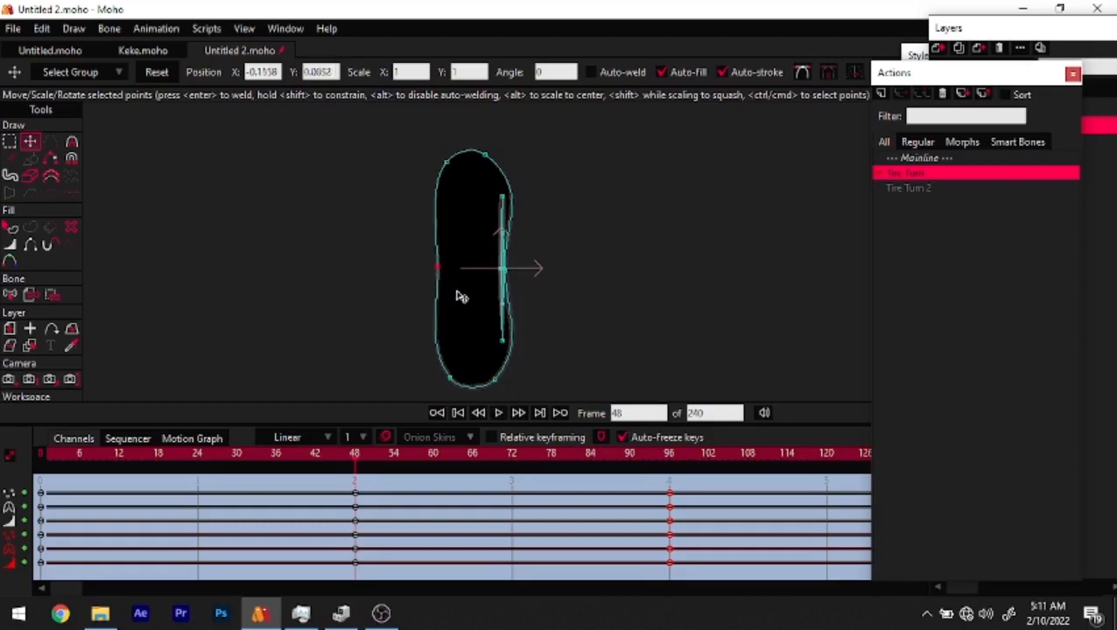
At frame 48, adjust the tyre outline's curvature handles to straighten both long sides and smooth its upper end
{"action": "key", "text": "c"}
{"action": "scroll", "coordinate": [435, 247], "scroll_direction": "up", "scroll_amount": 1}
{"action": "left_click_drag", "start_coordinate": [428, 175], "coordinate": [436, 187]}
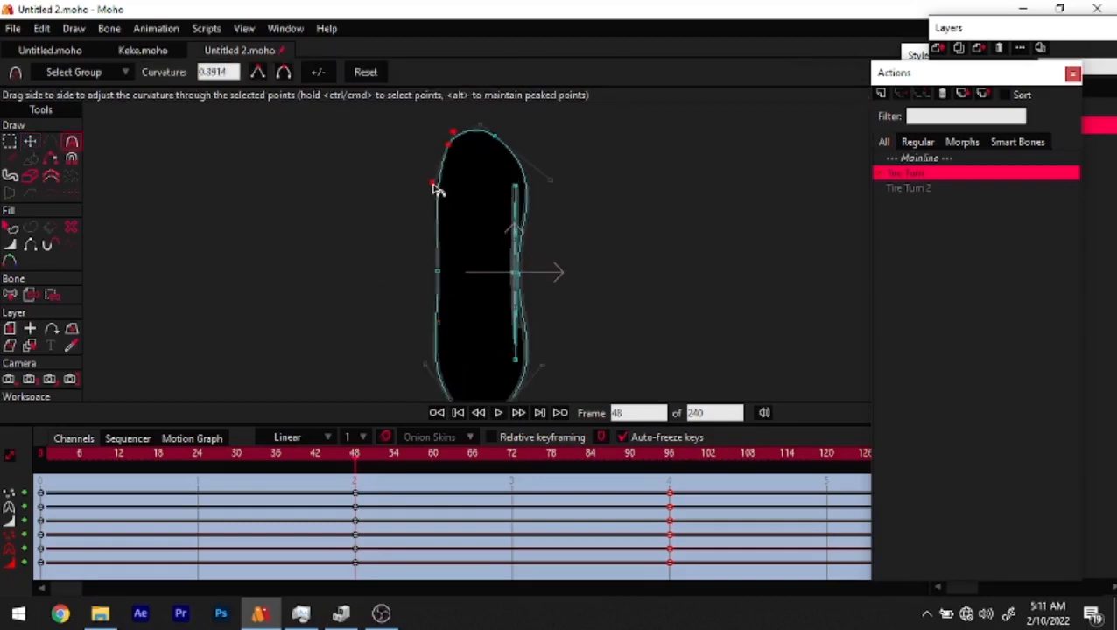
{"action": "left_click_drag", "start_coordinate": [428, 361], "coordinate": [436, 362]}
{"action": "left_click_drag", "start_coordinate": [542, 171], "coordinate": [513, 146]}
{"action": "left_click_drag", "start_coordinate": [531, 246], "coordinate": [515, 174]}
{"action": "left_click_drag", "start_coordinate": [523, 294], "coordinate": [504, 309]}
At frame 48, round the tyre's lower end by refining the lower-right point's curve handles and nudging the lower-left point
{"action": "key", "text": "t"}
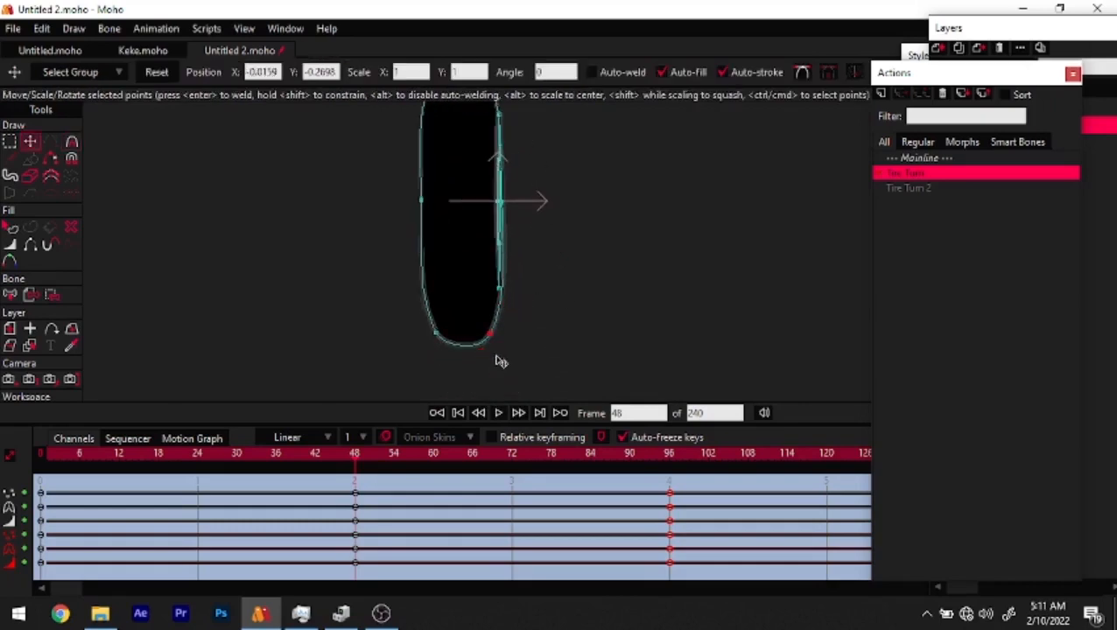
{"action": "left_click_drag", "start_coordinate": [501, 341], "coordinate": [501, 309]}
{"action": "key", "text": "c"}
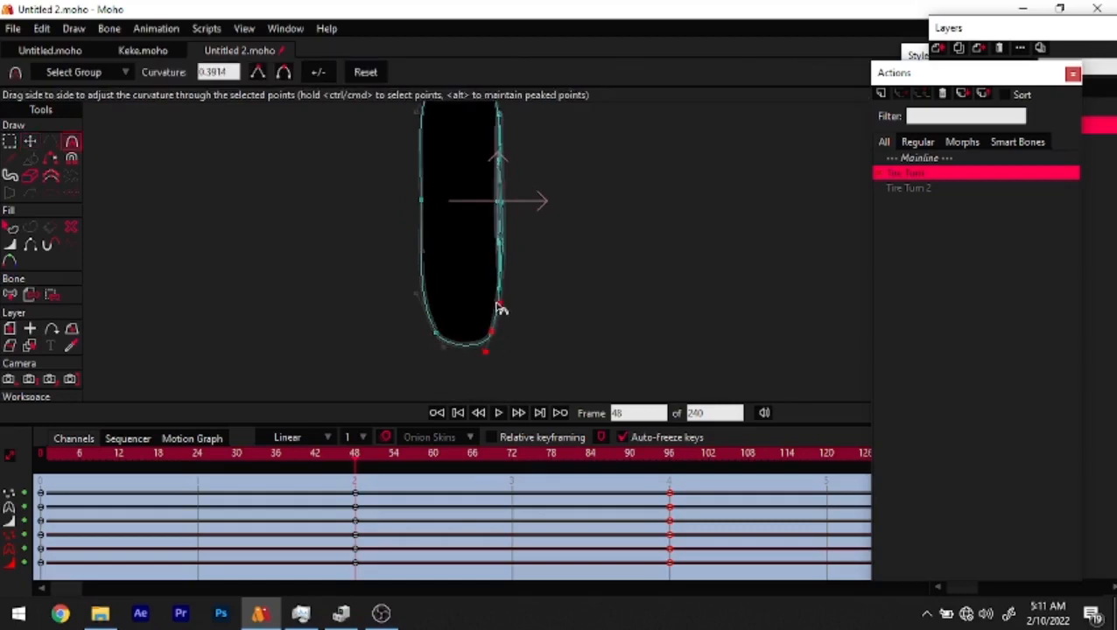
{"action": "left_click_drag", "start_coordinate": [490, 350], "coordinate": [496, 348]}
{"action": "left_click", "coordinate": [418, 294]}
{"action": "key", "text": "t"}
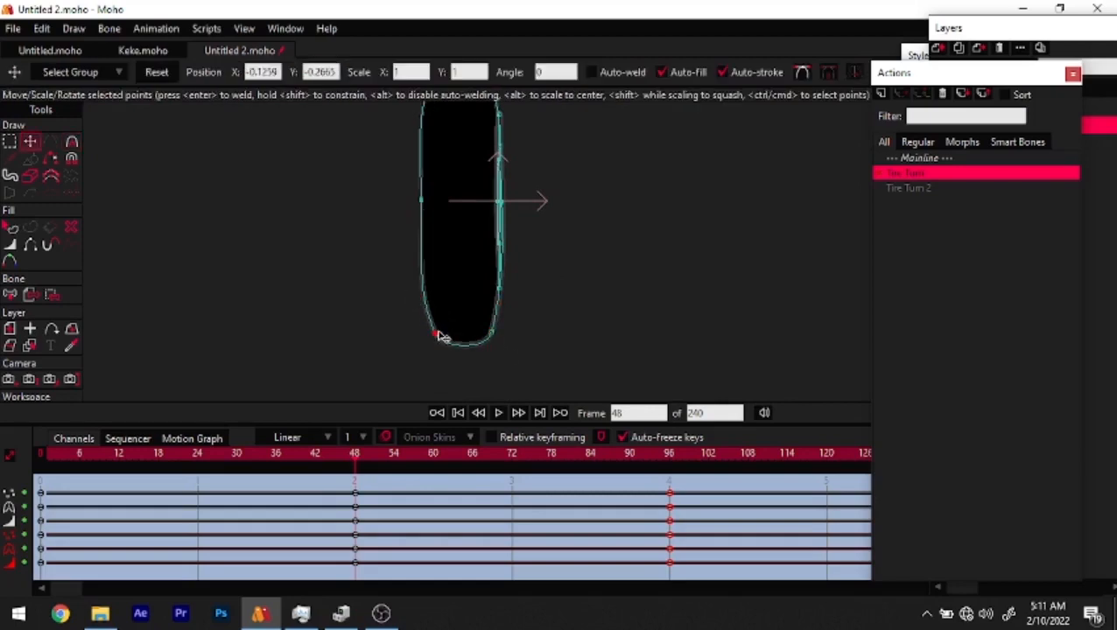
{"action": "scroll", "coordinate": [481, 285], "scroll_direction": "down", "scroll_amount": 3}
{"action": "left_click_drag", "start_coordinate": [479, 259], "coordinate": [471, 228]}
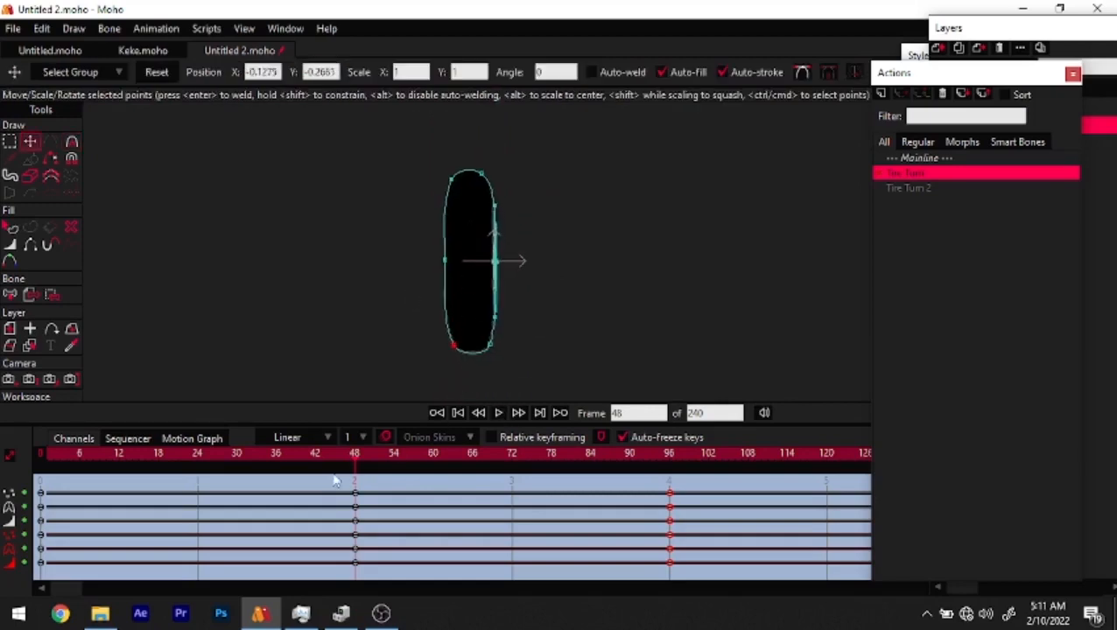
At frame 24, pull the tyre outline's middle-right point inward and nudge its lower-right and upper-right points into a smooth oval
{"action": "left_click_drag", "start_coordinate": [340, 462], "coordinate": [177, 465]}
{"action": "left_click_drag", "start_coordinate": [301, 471], "coordinate": [195, 476]}
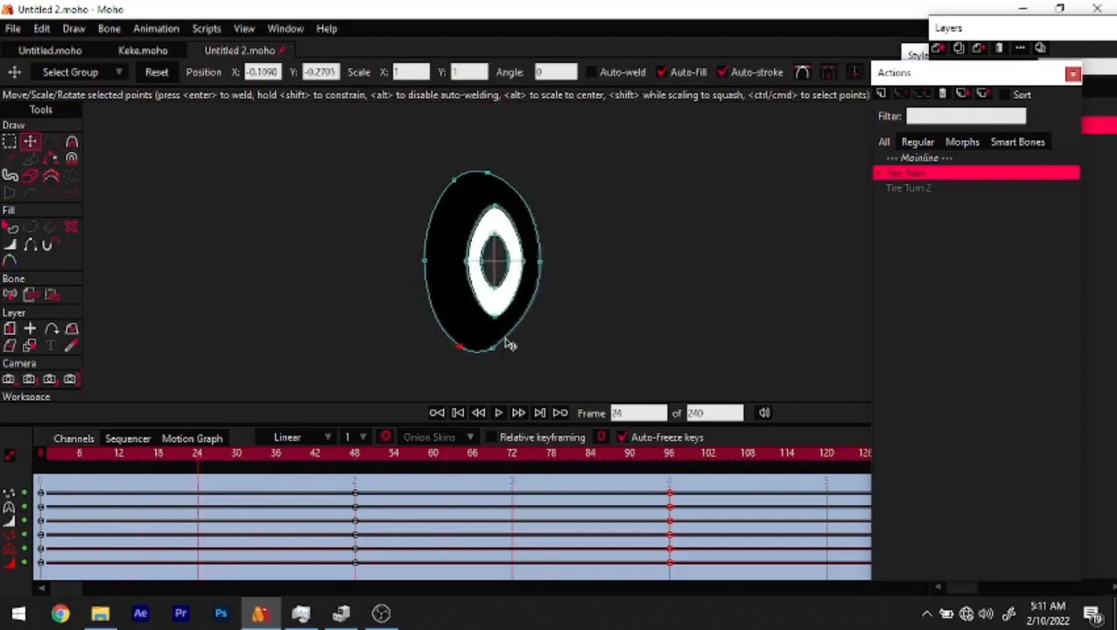
{"action": "scroll", "coordinate": [509, 342], "scroll_direction": "up", "scroll_amount": 1}
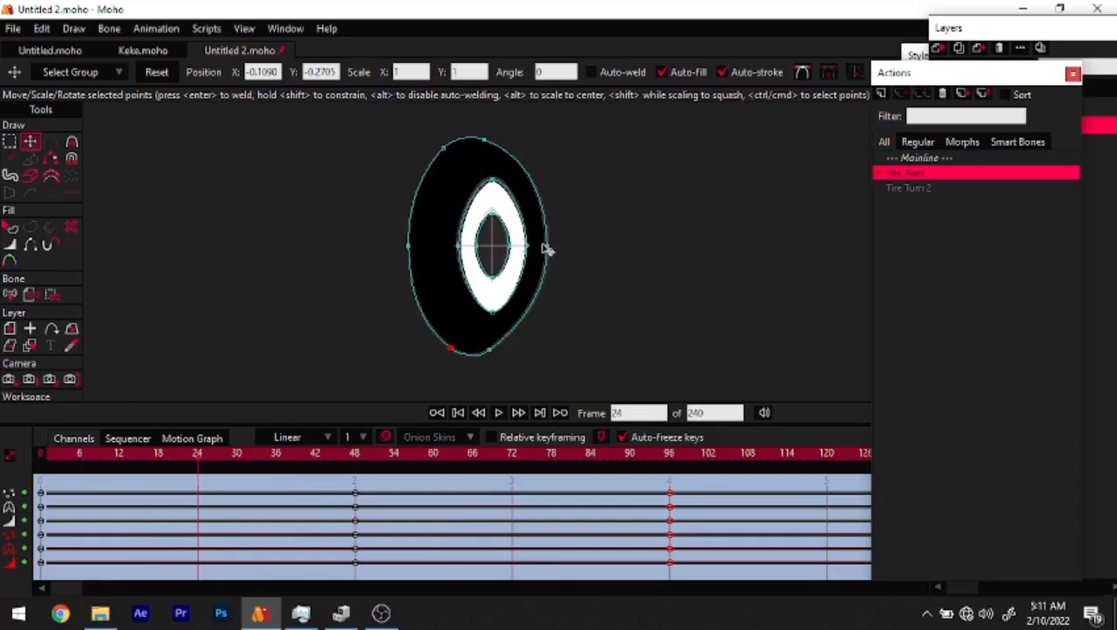
{"action": "left_click_drag", "start_coordinate": [545, 253], "coordinate": [533, 254]}
{"action": "left_click_drag", "start_coordinate": [493, 355], "coordinate": [496, 351]}
{"action": "left_click_drag", "start_coordinate": [477, 145], "coordinate": [480, 150]}
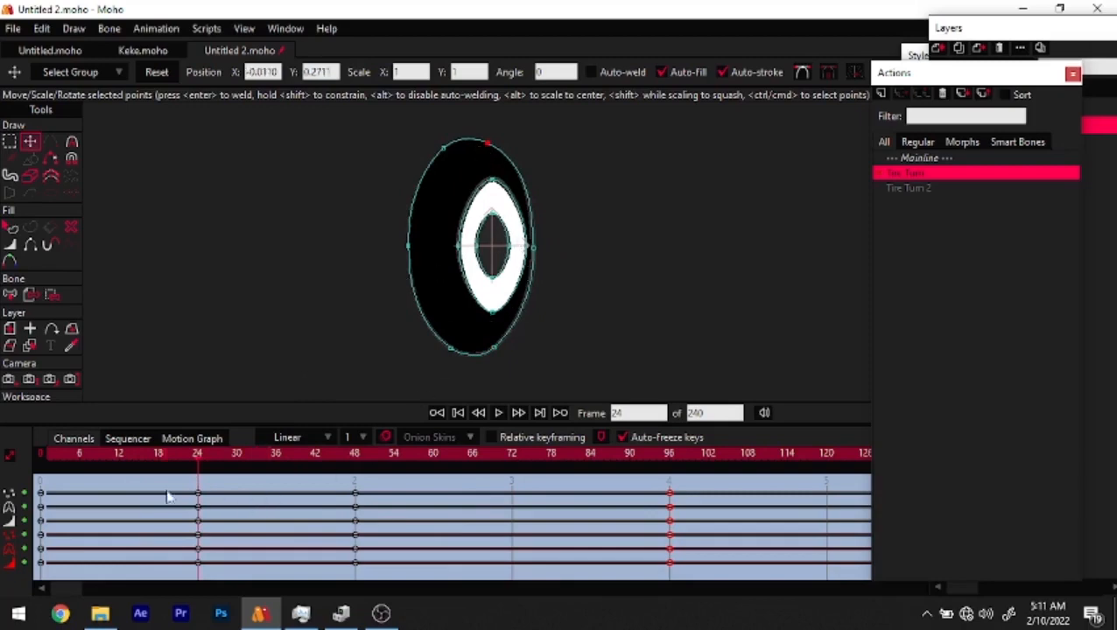
Copy all the keyframes at frame 24 and paste them at frame 72
{"action": "left_click_drag", "start_coordinate": [167, 454], "coordinate": [122, 502]}
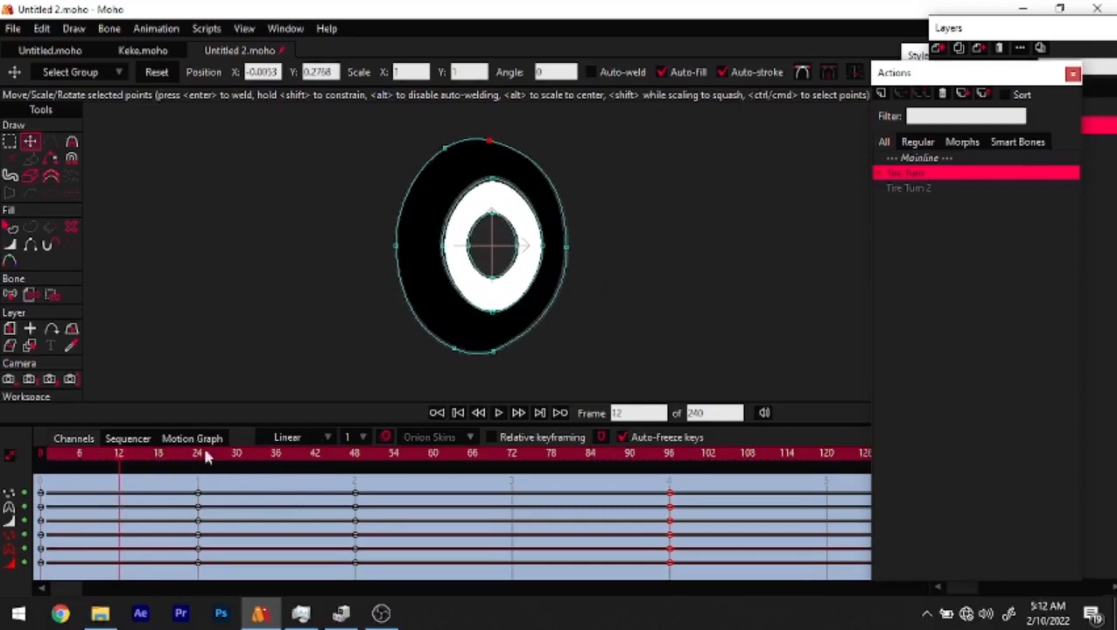
{"action": "left_click_drag", "start_coordinate": [177, 490], "coordinate": [214, 579]}
{"action": "left_click", "coordinate": [513, 455]}
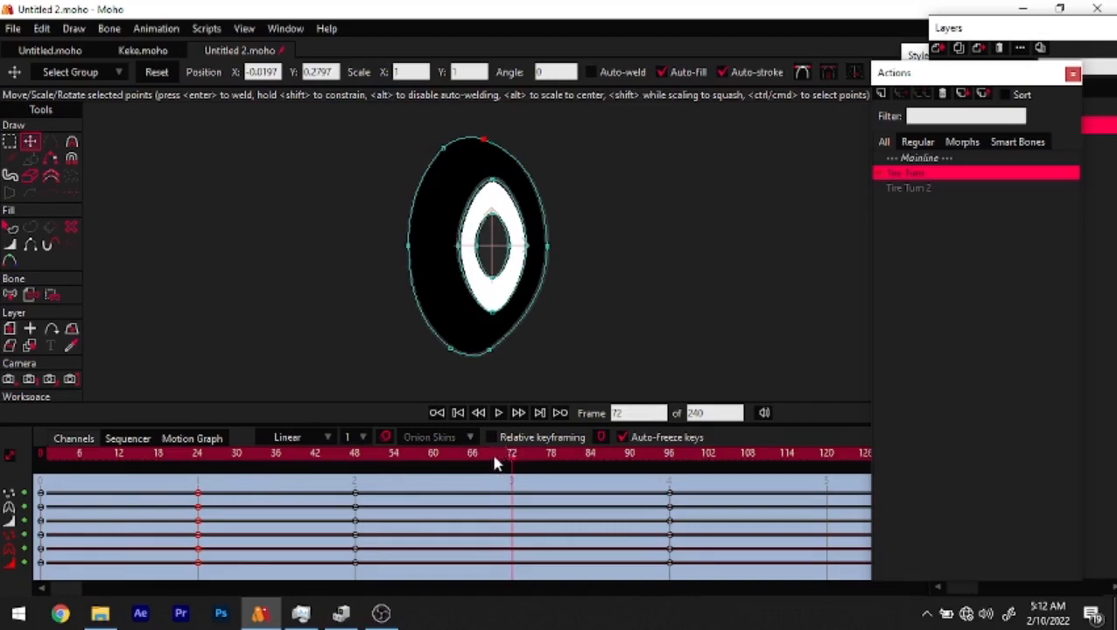
{"action": "key", "text": "ctrl+v"}
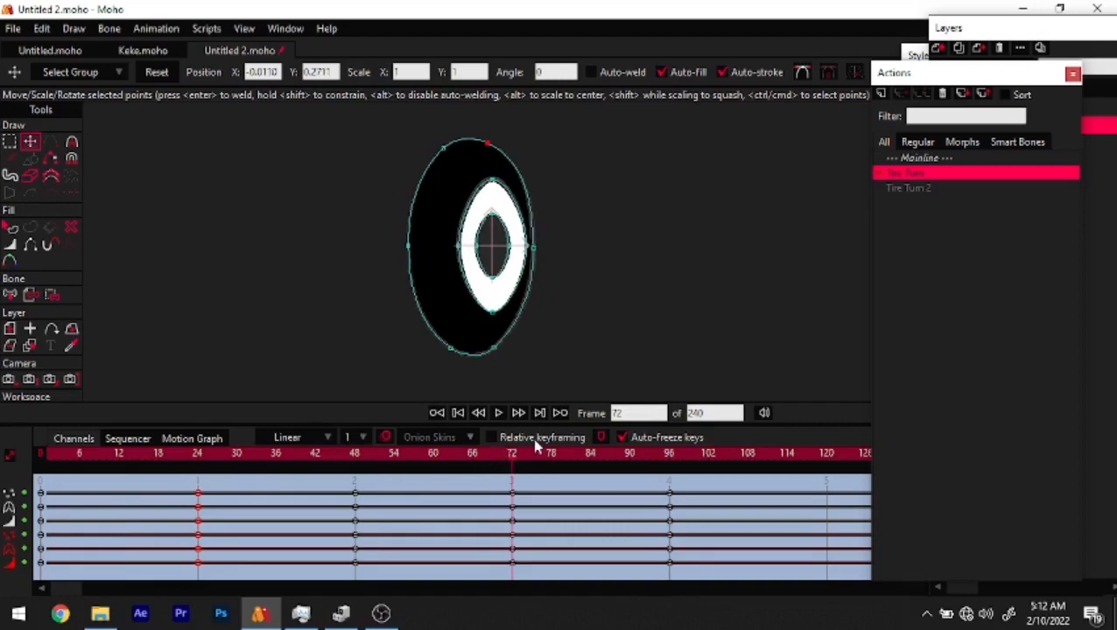
Select all points of the two inner circles and shift them to the tyre's left edge at frame 49
{"action": "left_click_drag", "start_coordinate": [488, 466], "coordinate": [354, 523]}
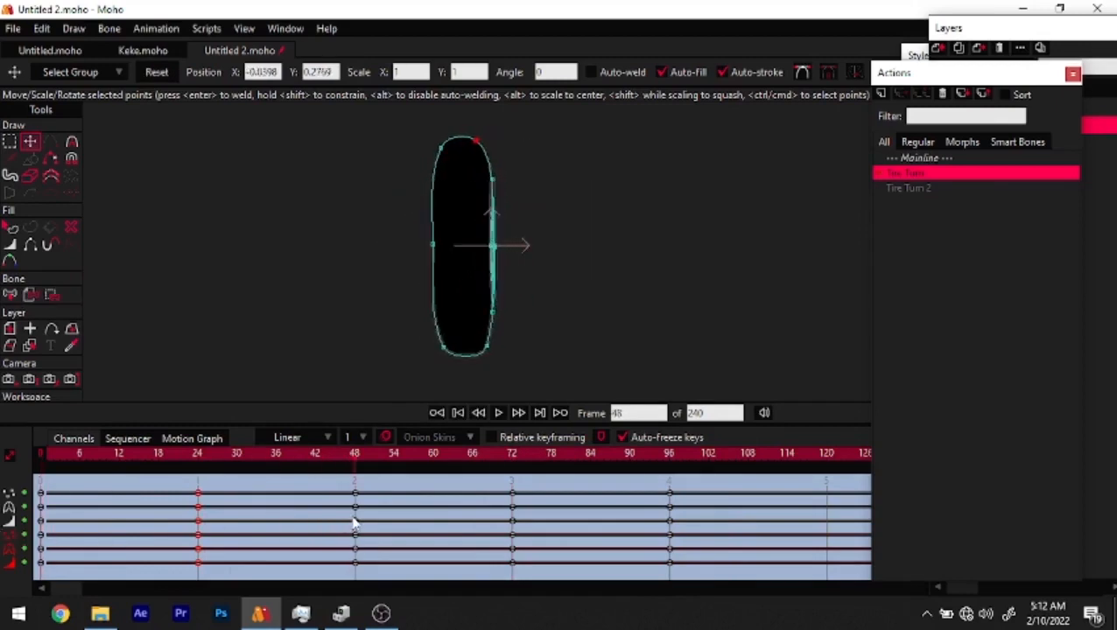
{"action": "scroll", "coordinate": [478, 259], "scroll_direction": "up", "scroll_amount": 2}
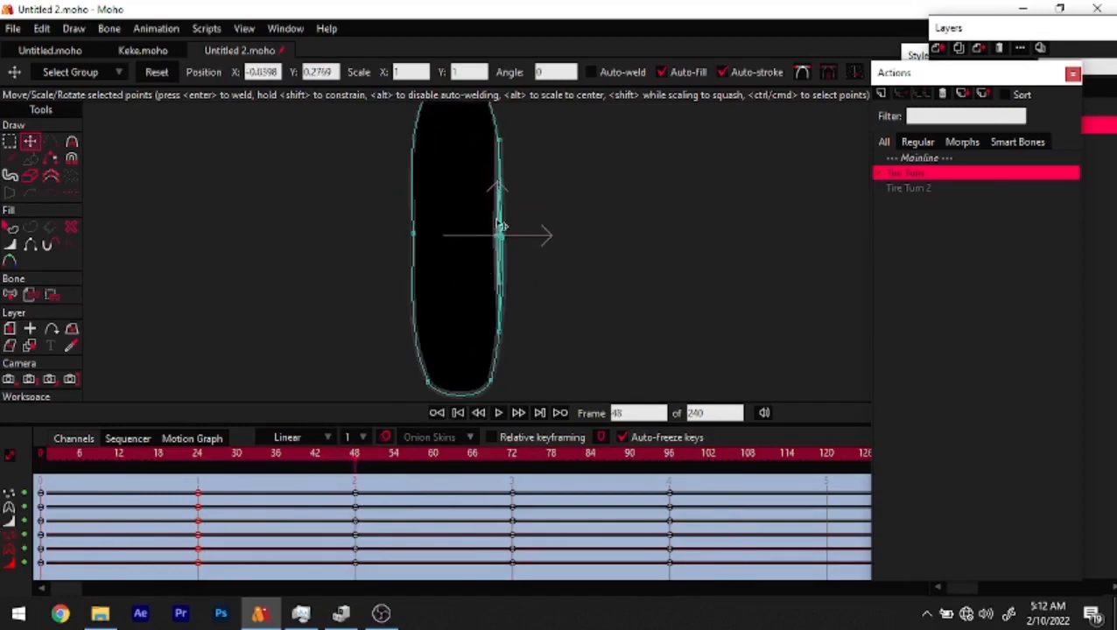
{"action": "left_click", "coordinate": [360, 458]}
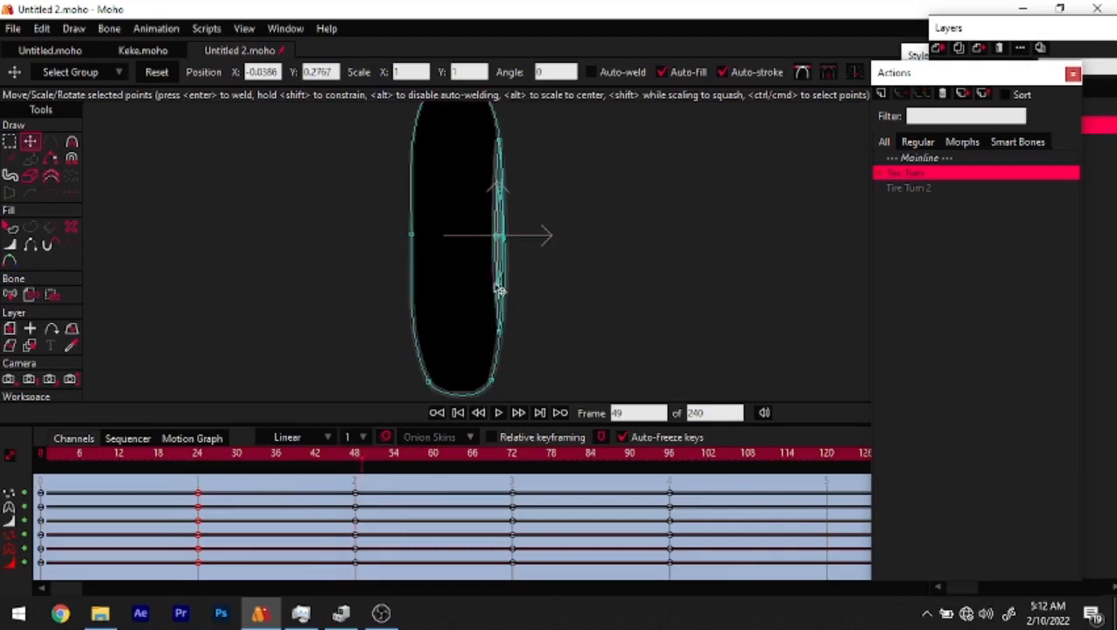
{"action": "left_click_drag", "start_coordinate": [210, 465], "coordinate": [12, 511]}
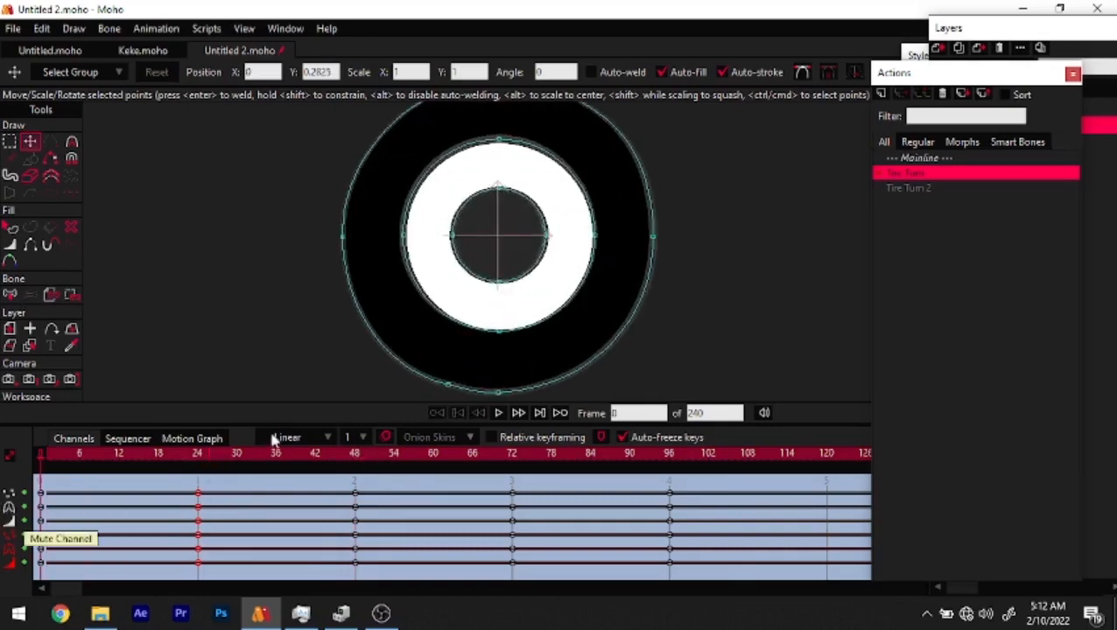
{"action": "left_click_drag", "start_coordinate": [390, 121], "coordinate": [613, 353]}
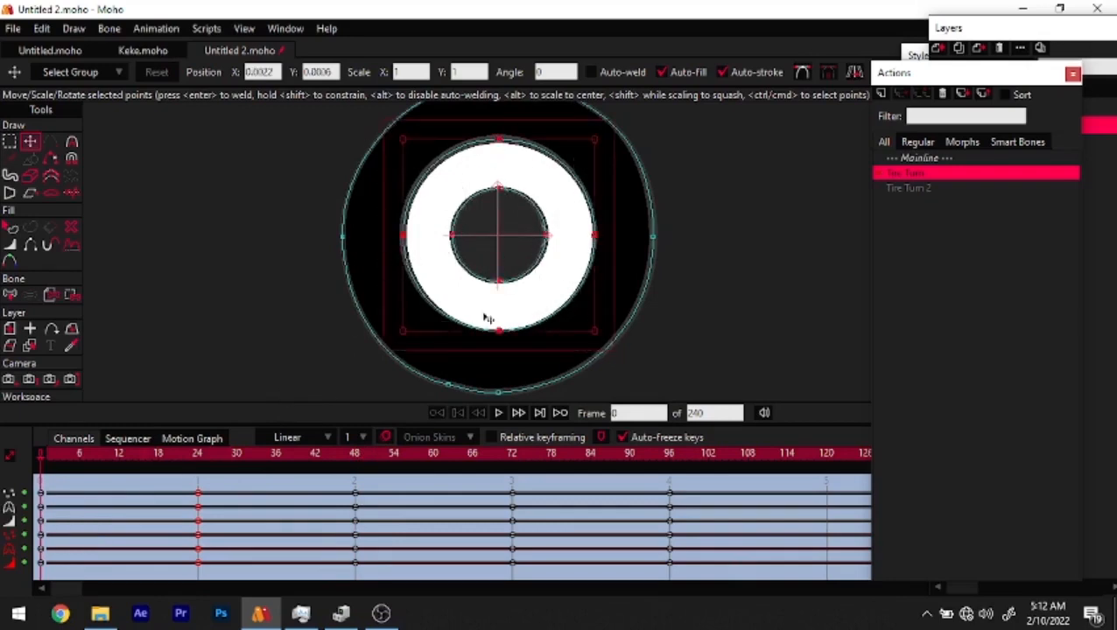
{"action": "left_click_drag", "start_coordinate": [166, 467], "coordinate": [359, 451]}
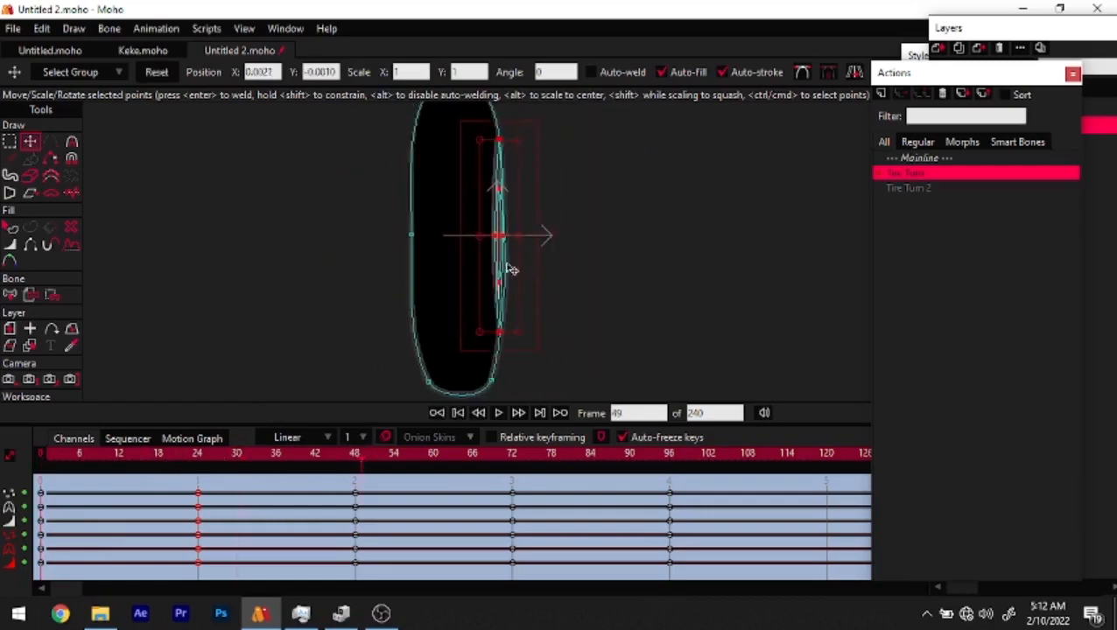
{"action": "left_click_drag", "start_coordinate": [505, 270], "coordinate": [416, 254]}
Delete all the keyframes at frame 72
{"action": "mouse_move", "coordinate": [355, 456]}
{"action": "left_mouse_down"}
{"action": "mouse_move", "coordinate": [145, 456]}
{"action": "mouse_move", "coordinate": [668, 464]}
{"action": "mouse_move", "coordinate": [511, 464]}
{"action": "mouse_move", "coordinate": [557, 578]}
{"action": "left_mouse_up"}
{"action": "key", "text": "Delete"}
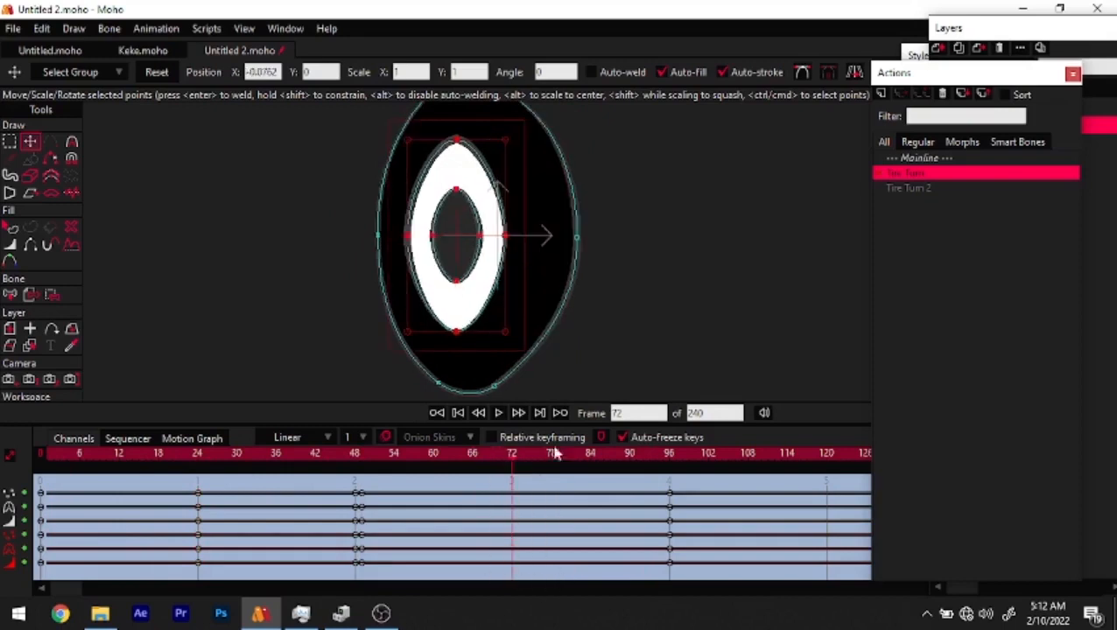
At frame 72, move the tyre outline's lower-right and middle-right points to form a smooth oval like the one at frame 24
{"action": "scroll", "coordinate": [603, 366], "scroll_direction": "down", "scroll_amount": 1}
{"action": "left_click_drag", "start_coordinate": [391, 471], "coordinate": [513, 469]}
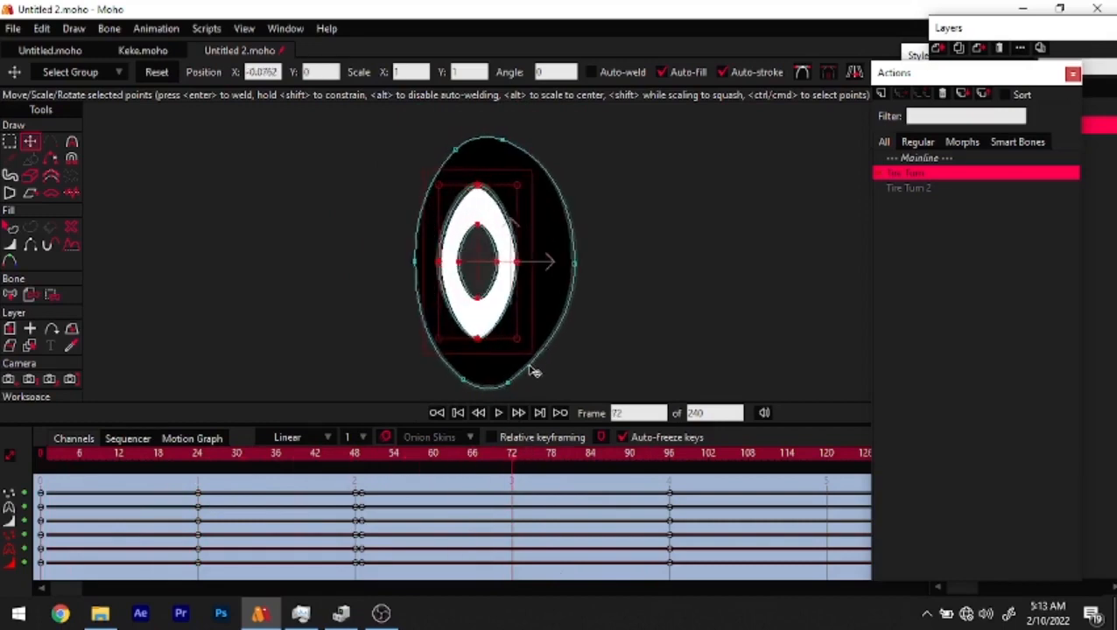
{"action": "left_click", "coordinate": [508, 383]}
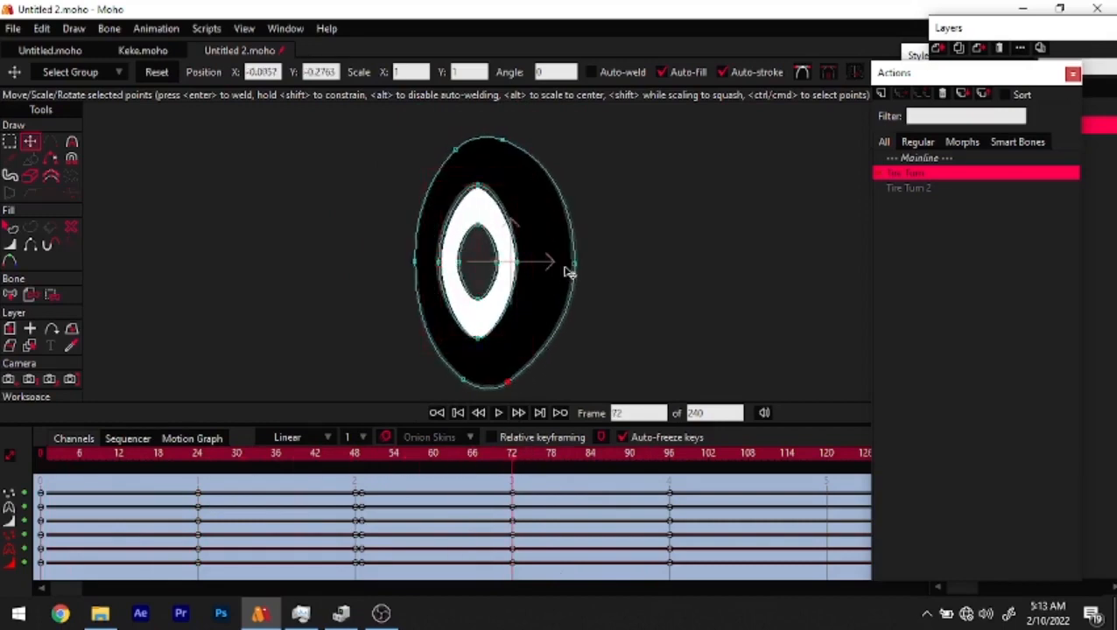
{"action": "left_click", "coordinate": [199, 461]}
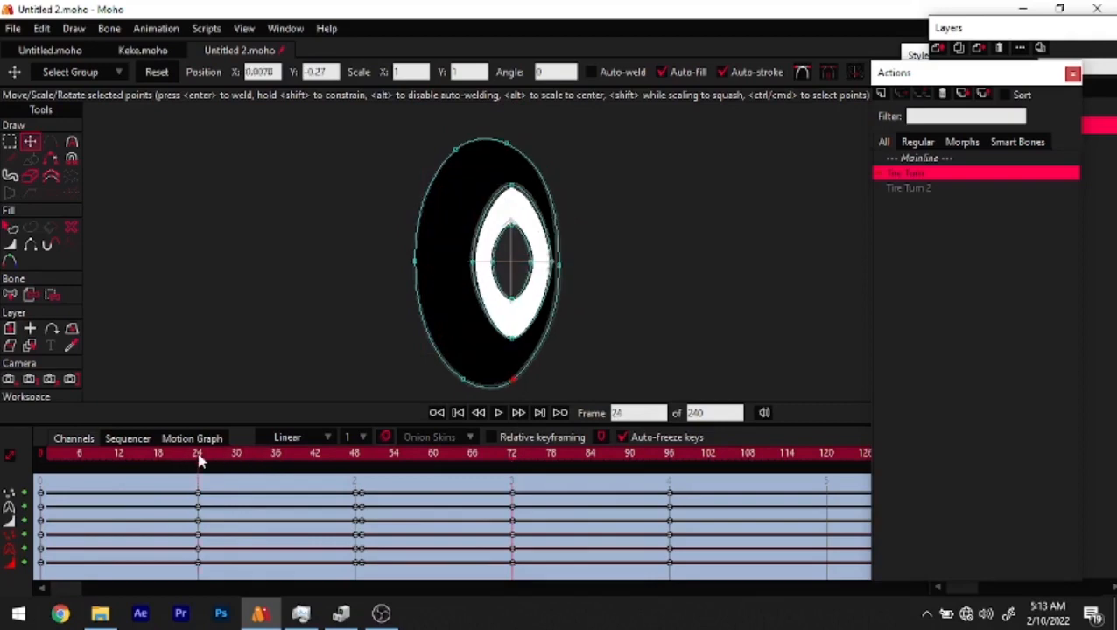
{"action": "left_click", "coordinate": [512, 452]}
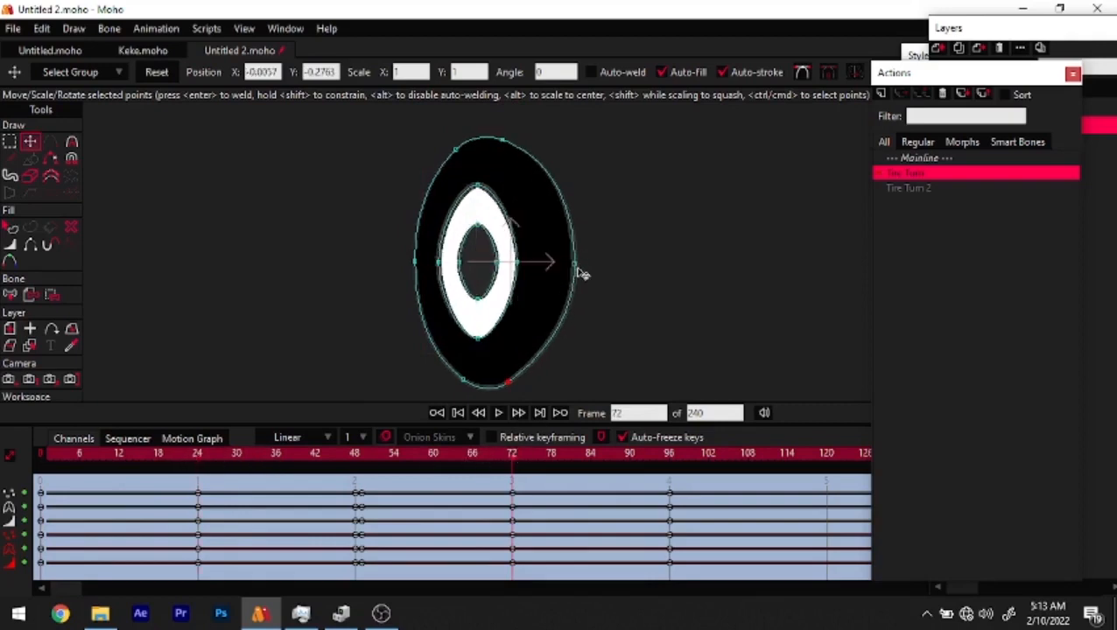
{"action": "left_click", "coordinate": [555, 262]}
{"action": "left_click", "coordinate": [530, 383]}
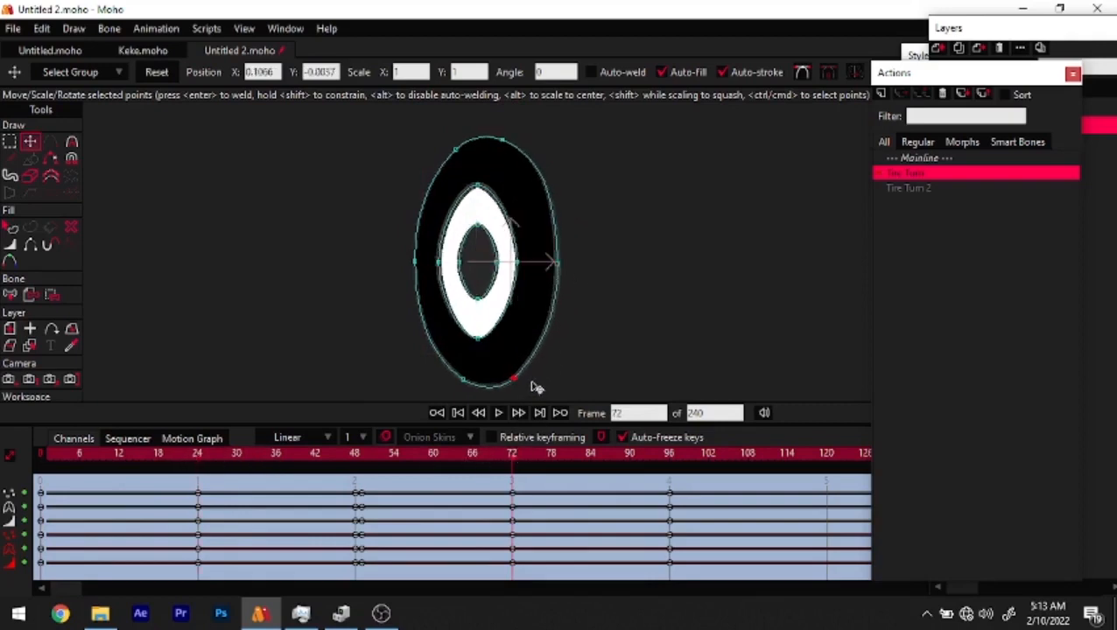
{"action": "left_click_drag", "start_coordinate": [555, 262], "coordinate": [567, 266]}
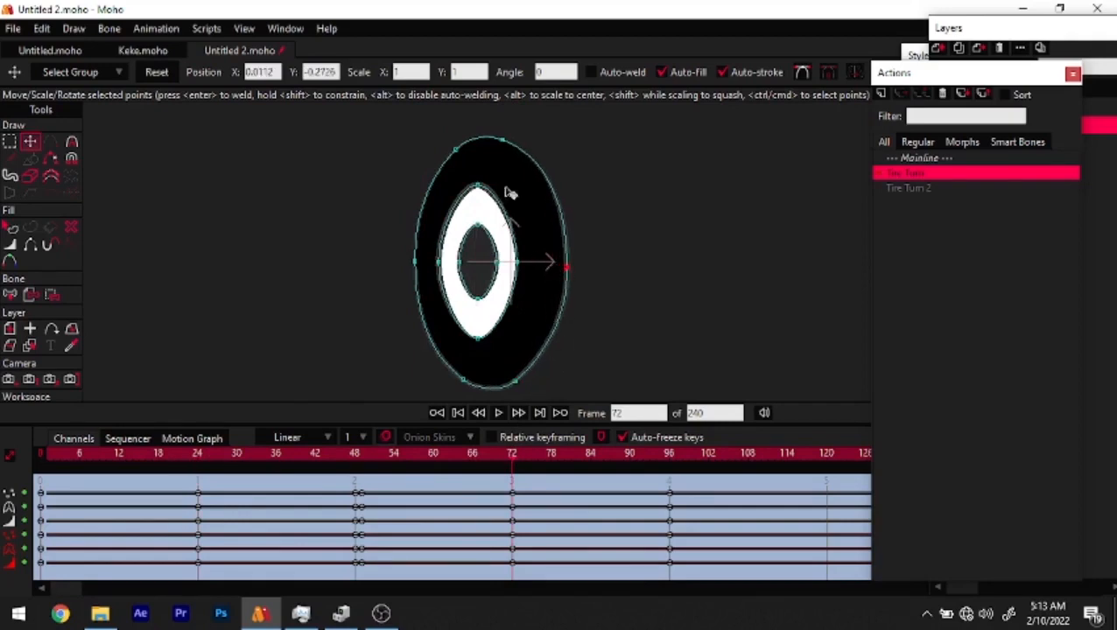
Select all the wheel's points and shift the whole wheel right to centre it on the layer origin at frame 49
{"action": "scroll", "coordinate": [496, 194], "scroll_direction": "down", "scroll_amount": 2}
{"action": "left_click_drag", "start_coordinate": [462, 471], "coordinate": [346, 453]}
{"action": "left_click_drag", "start_coordinate": [333, 505], "coordinate": [357, 525]}
{"action": "key", "text": "ctrl+a"}
{"action": "left_click_drag", "start_coordinate": [477, 291], "coordinate": [498, 287]}
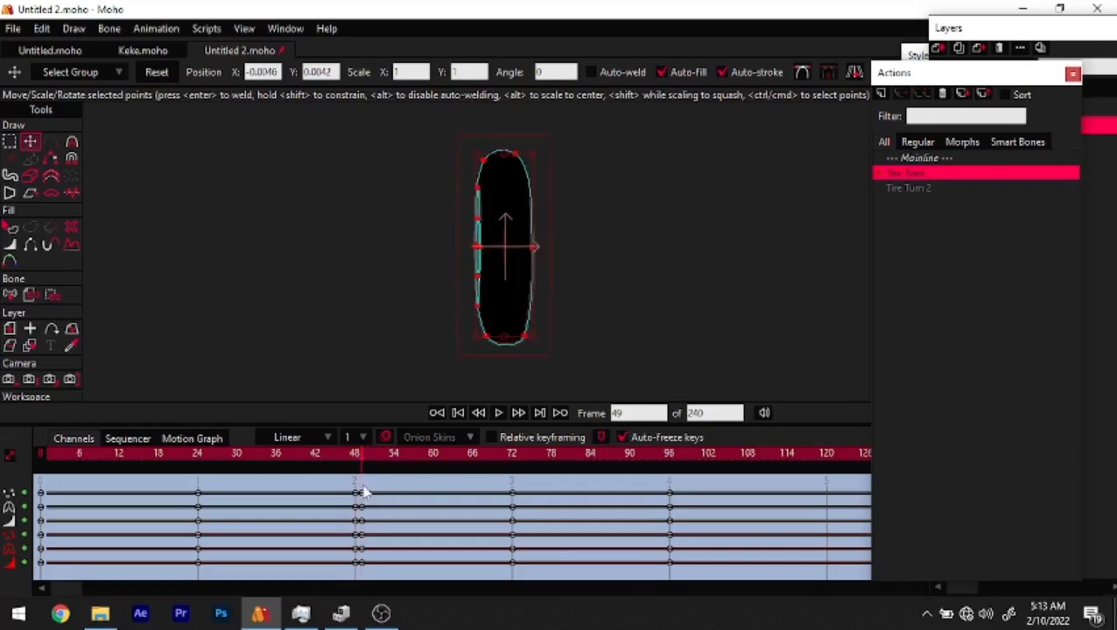
At frame 24, shift the whole wheel slightly right to centre it on the layer origin
{"action": "left_click_drag", "start_coordinate": [340, 455], "coordinate": [199, 507]}
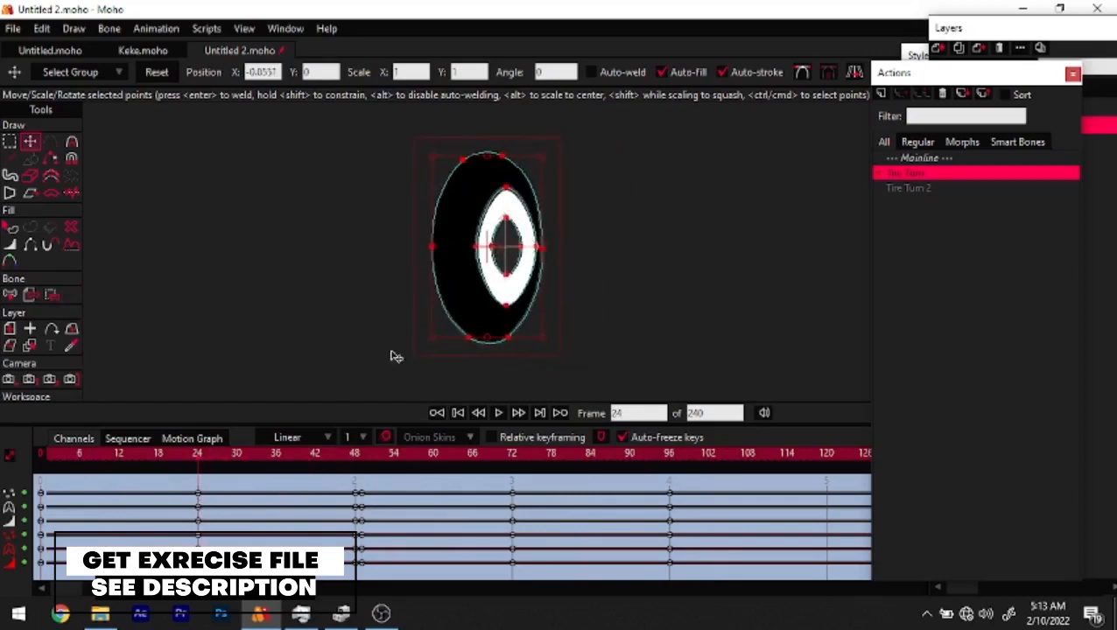
{"action": "scroll", "coordinate": [471, 273], "scroll_direction": "up", "scroll_amount": 1}
{"action": "left_click_drag", "start_coordinate": [468, 286], "coordinate": [474, 286]}
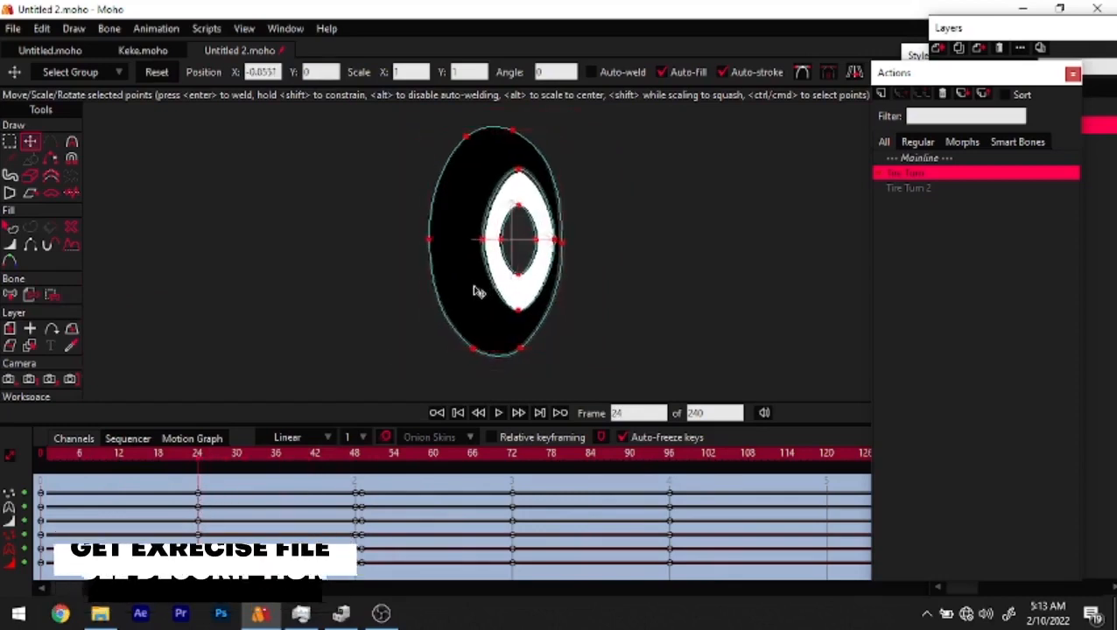
At frame 72, shift the whole wheel right to centre it on the layer origin, and scrub back to frame 0
{"action": "left_click", "coordinate": [512, 480]}
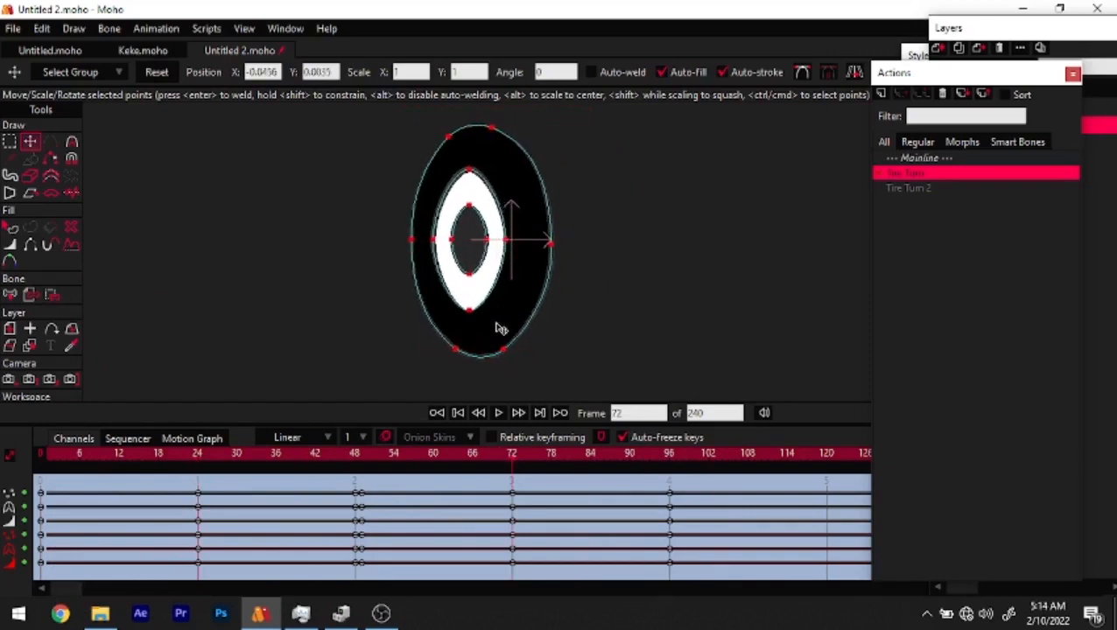
{"action": "left_click_drag", "start_coordinate": [98, 461], "coordinate": [513, 454]}
{"action": "left_click_drag", "start_coordinate": [482, 314], "coordinate": [509, 318]}
{"action": "left_click_drag", "start_coordinate": [514, 454], "coordinate": [230, 421]}
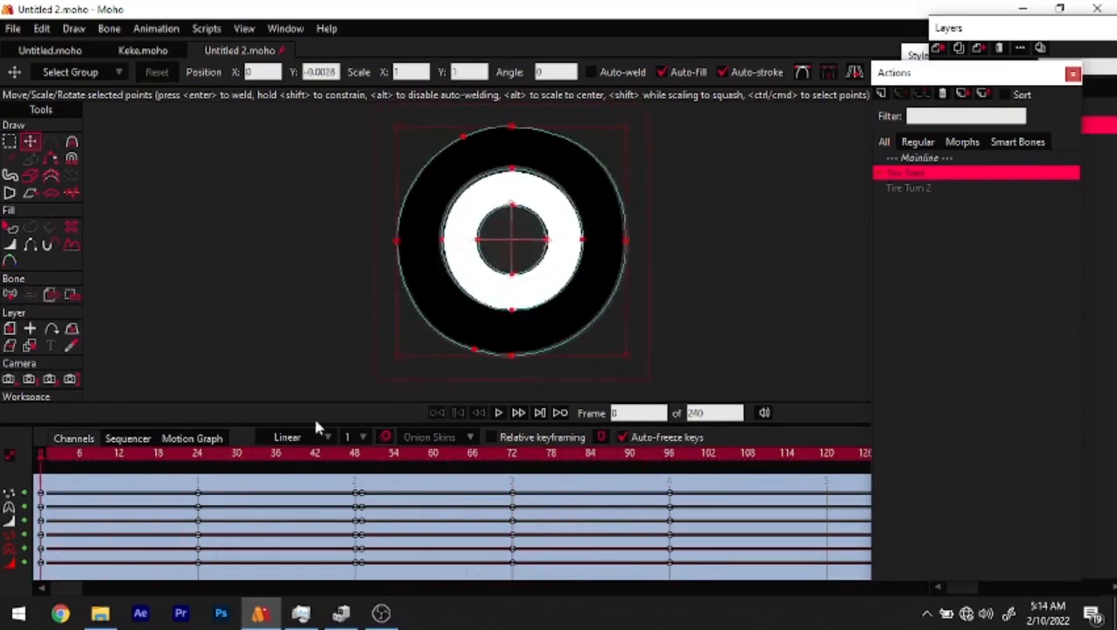
Activate the Tire Turn 2 action for editing and scrub its timeline to frame 56
{"action": "scroll", "coordinate": [600, 265], "scroll_direction": "down", "scroll_amount": 4}
{"action": "left_click_drag", "start_coordinate": [528, 279], "coordinate": [430, 265]}
{"action": "scroll", "coordinate": [413, 273], "scroll_direction": "down", "scroll_amount": 1}
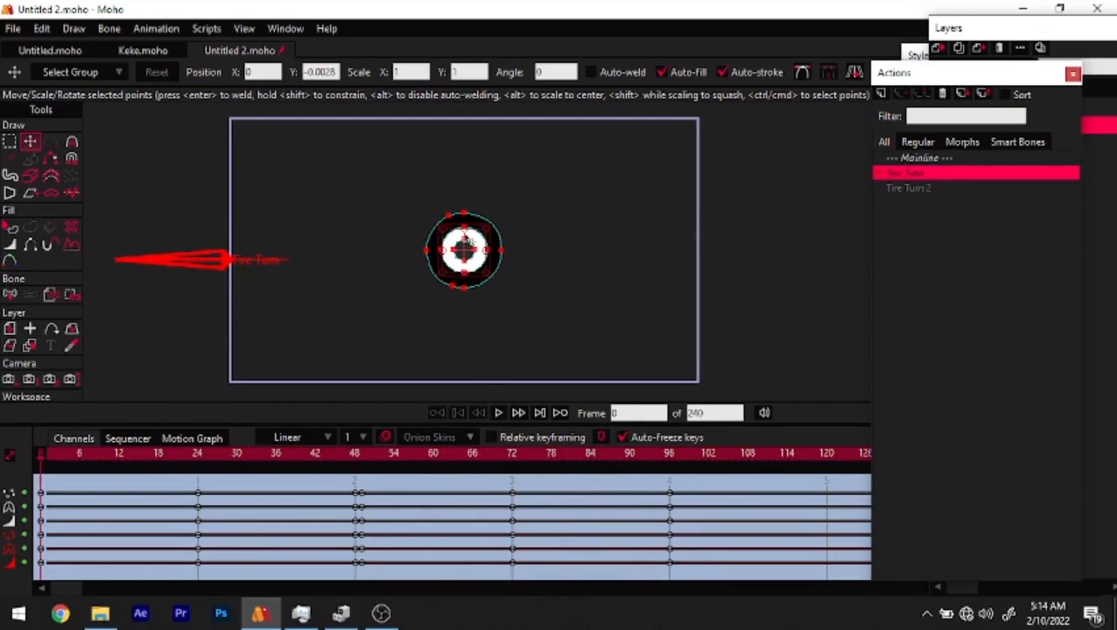
{"action": "scroll", "coordinate": [490, 241], "scroll_direction": "up", "scroll_amount": 2}
{"action": "left_click", "coordinate": [914, 189]}
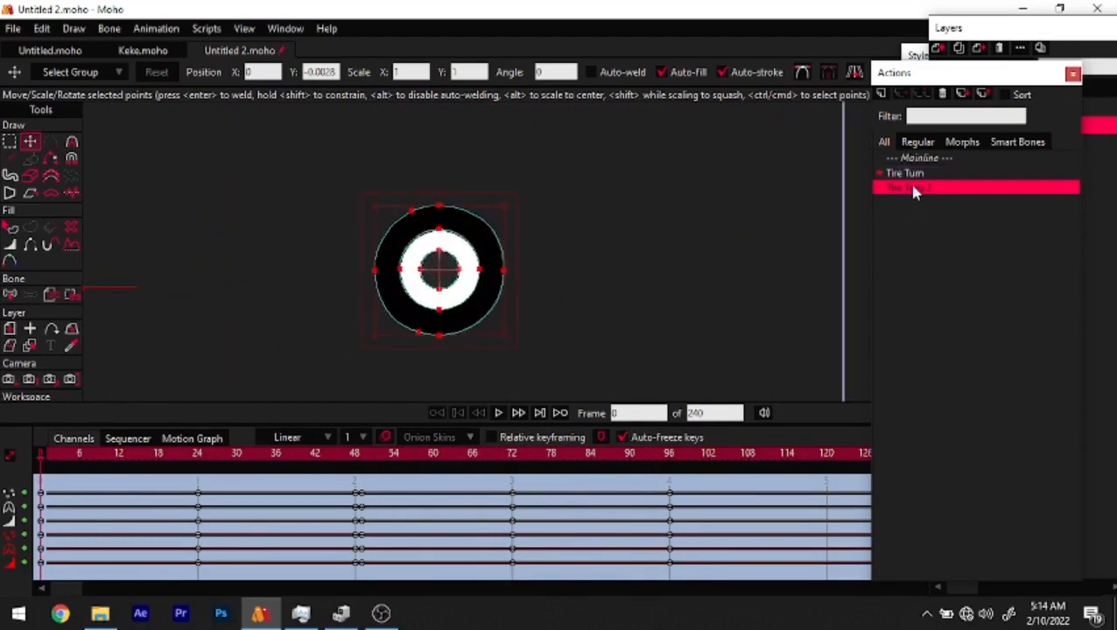
{"action": "double_click", "coordinate": [913, 189]}
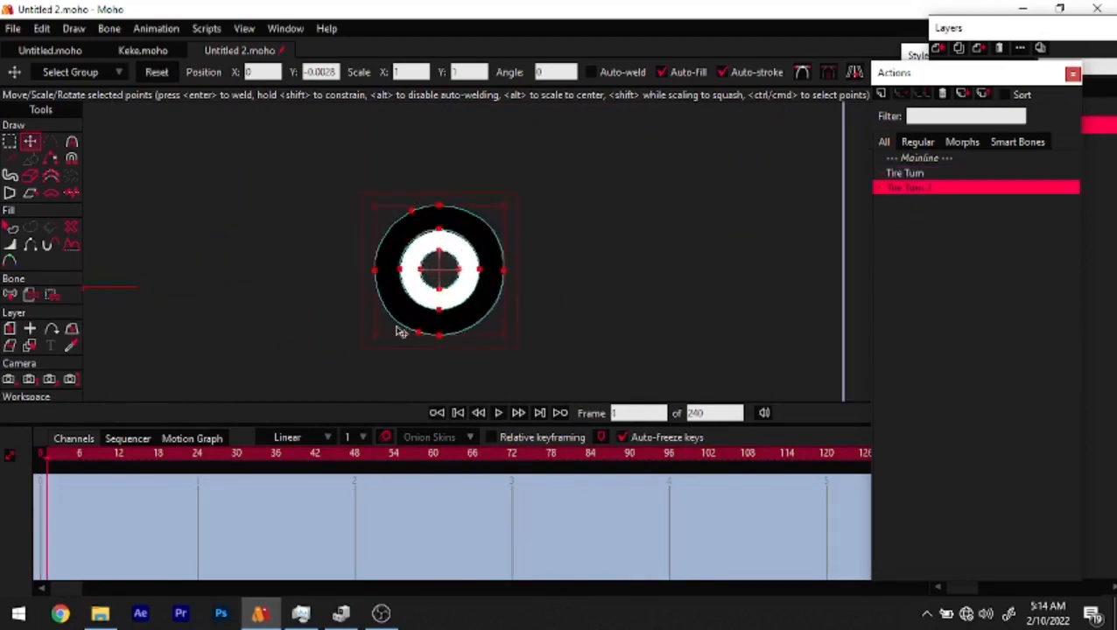
{"action": "left_click_drag", "start_coordinate": [399, 330], "coordinate": [431, 327]}
{"action": "scroll", "coordinate": [453, 316], "scroll_direction": "down", "scroll_amount": 2}
{"action": "left_click_drag", "start_coordinate": [366, 308], "coordinate": [402, 314]}
{"action": "left_click_drag", "start_coordinate": [74, 452], "coordinate": [407, 453]}
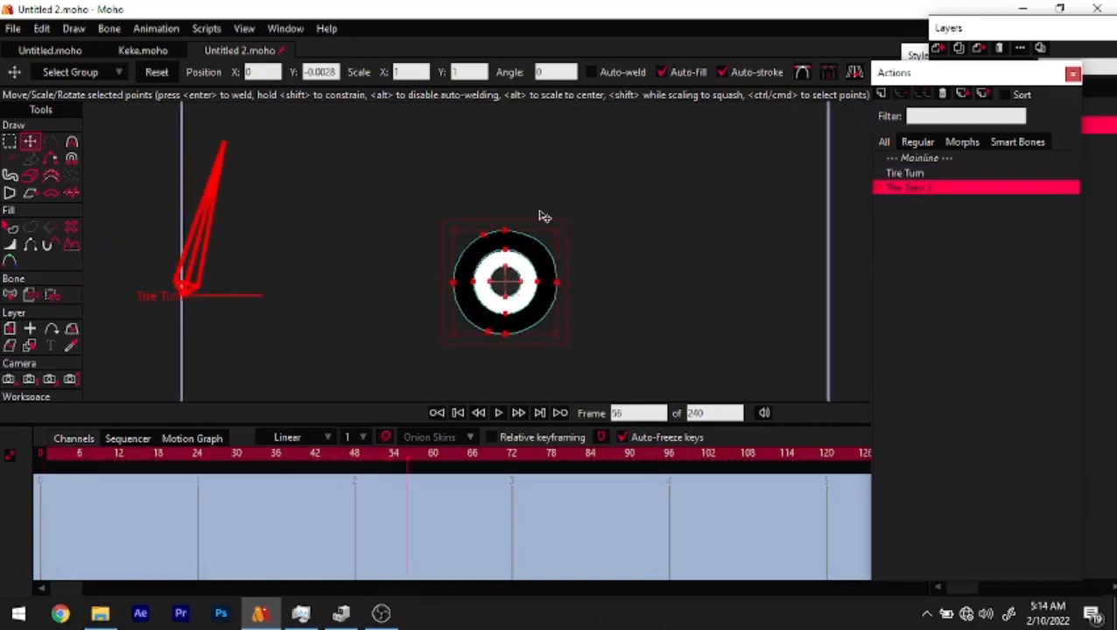
Copy all keyframes from the Tire Turn action and paste them into the Tire Turn 2 action at frame 0
{"action": "left_click", "coordinate": [357, 452]}
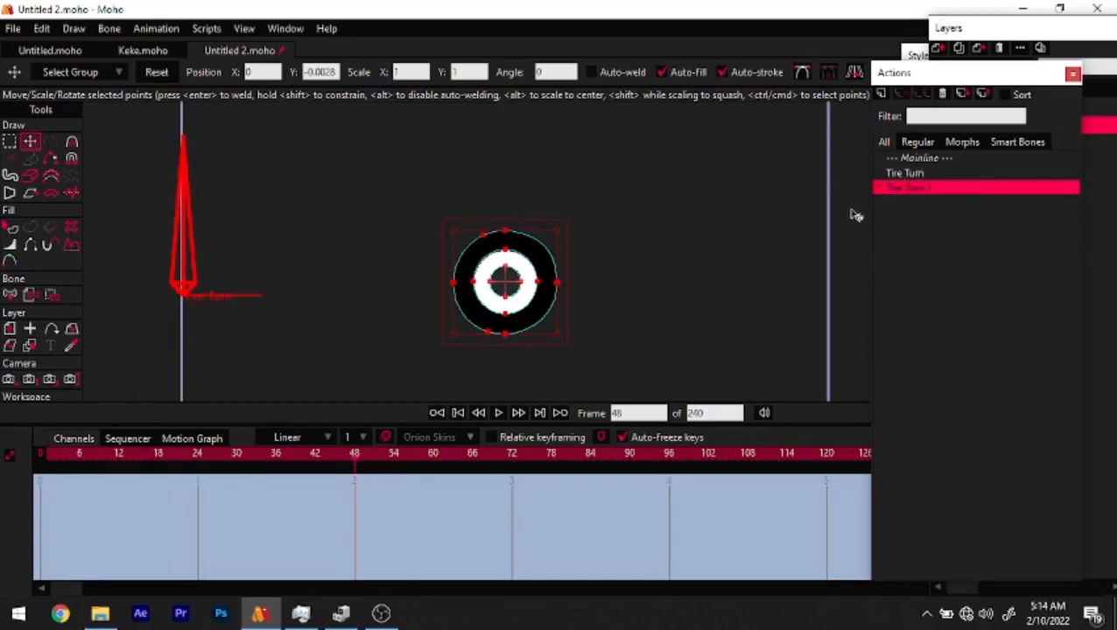
{"action": "double_click", "coordinate": [911, 173]}
{"action": "left_click_drag", "start_coordinate": [692, 488], "coordinate": [14, 580]}
{"action": "right_click", "coordinate": [41, 494]}
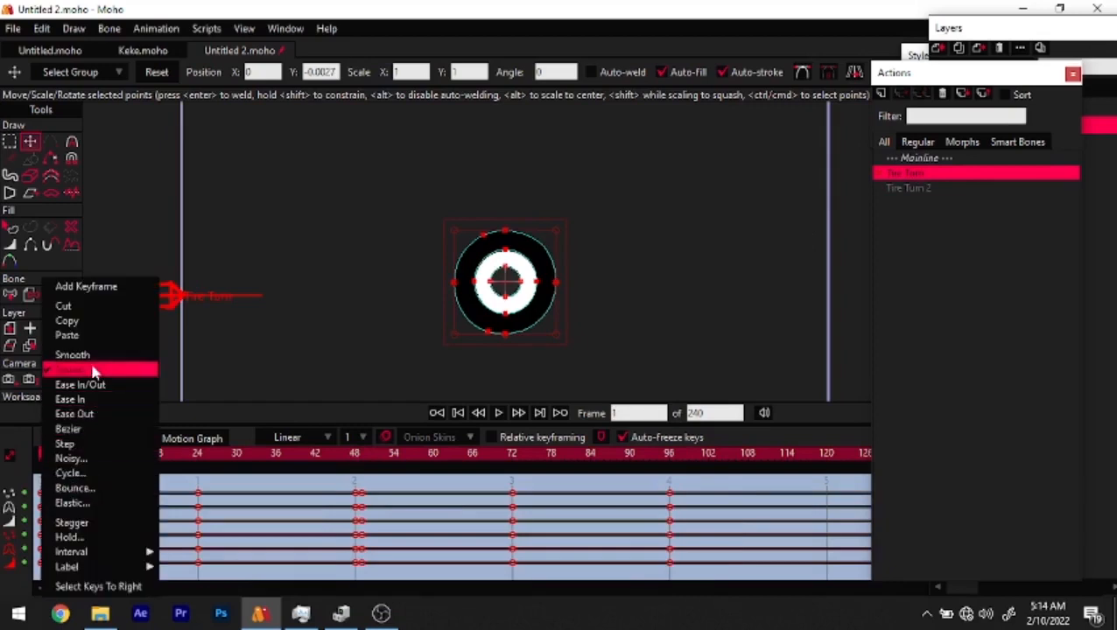
{"action": "left_click", "coordinate": [79, 318]}
{"action": "double_click", "coordinate": [911, 188]}
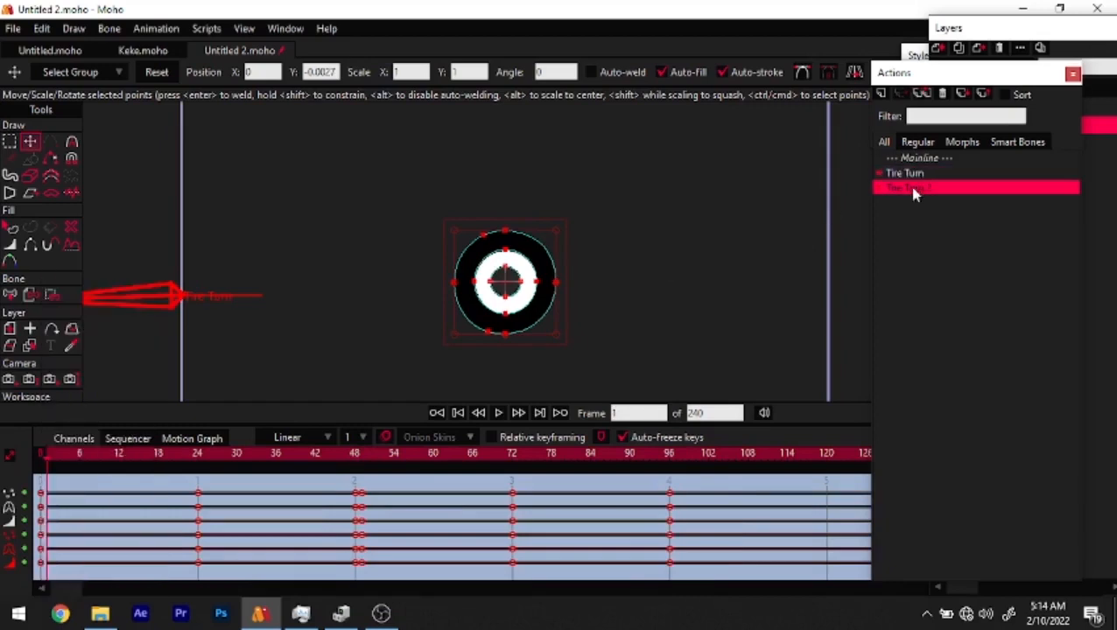
{"action": "left_click", "coordinate": [467, 417]}
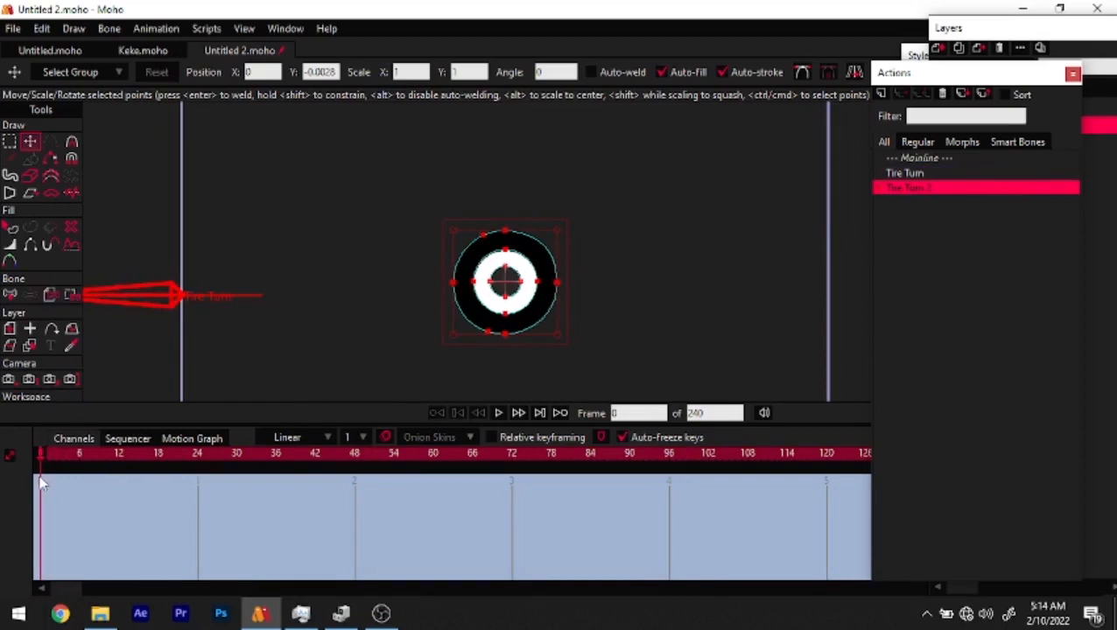
{"action": "key", "text": "ctrl+v"}
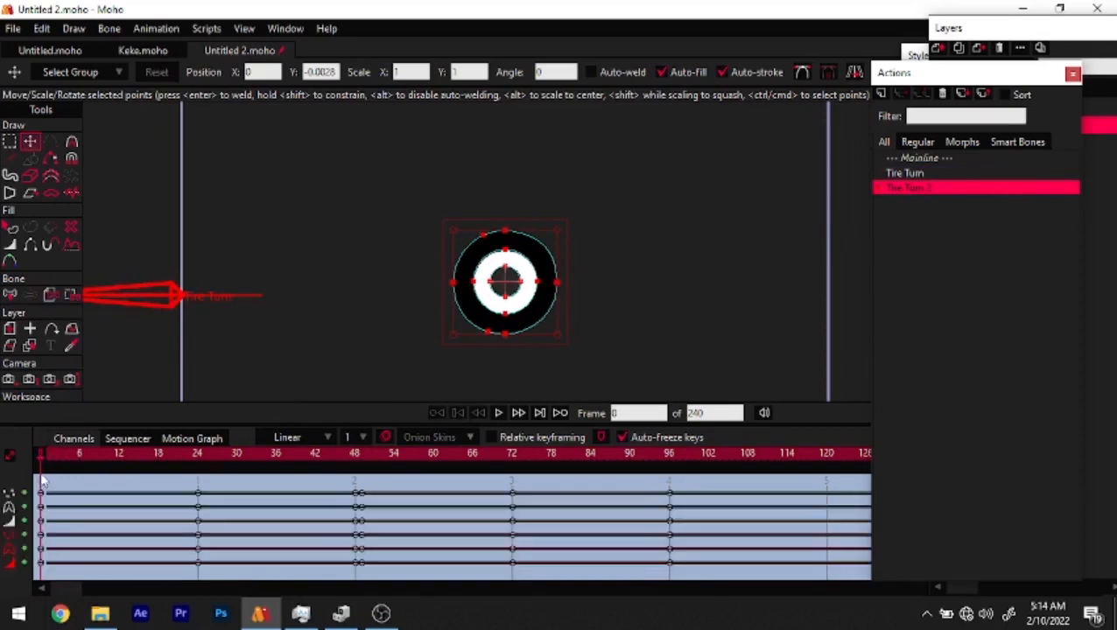
In Tire Turn 2, select the inner rim circles, moving them to the tyre's left edge at frame 48 and right edge at frame 49
{"action": "left_click_drag", "start_coordinate": [73, 466], "coordinate": [52, 455]}
{"action": "left_click_drag", "start_coordinate": [13, 536], "coordinate": [357, 525]}
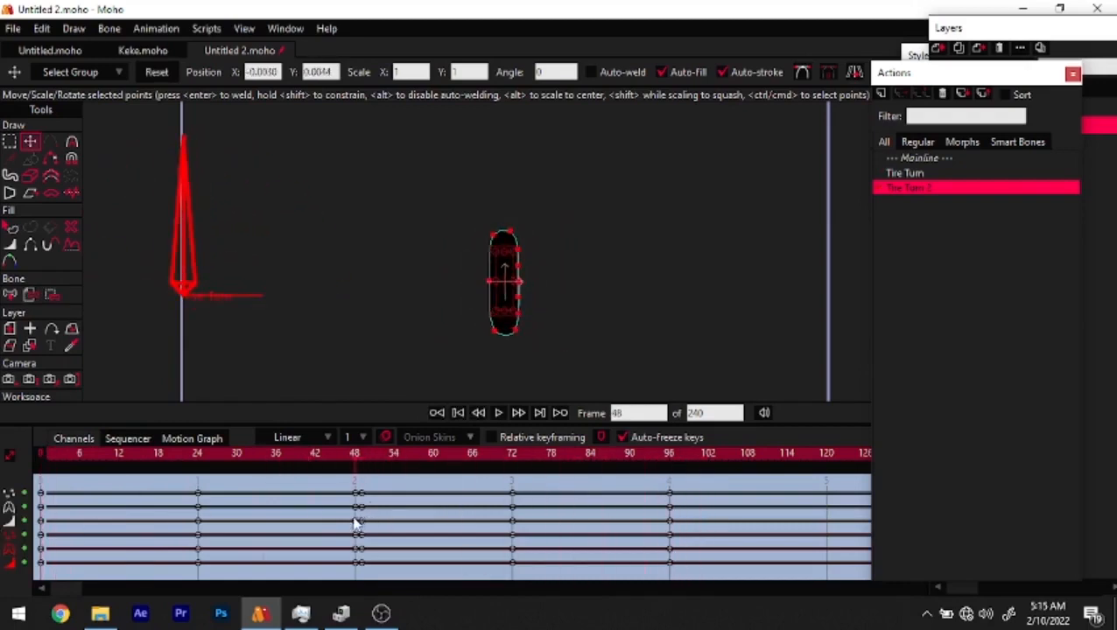
{"action": "left_click_drag", "start_coordinate": [248, 454], "coordinate": [10, 531]}
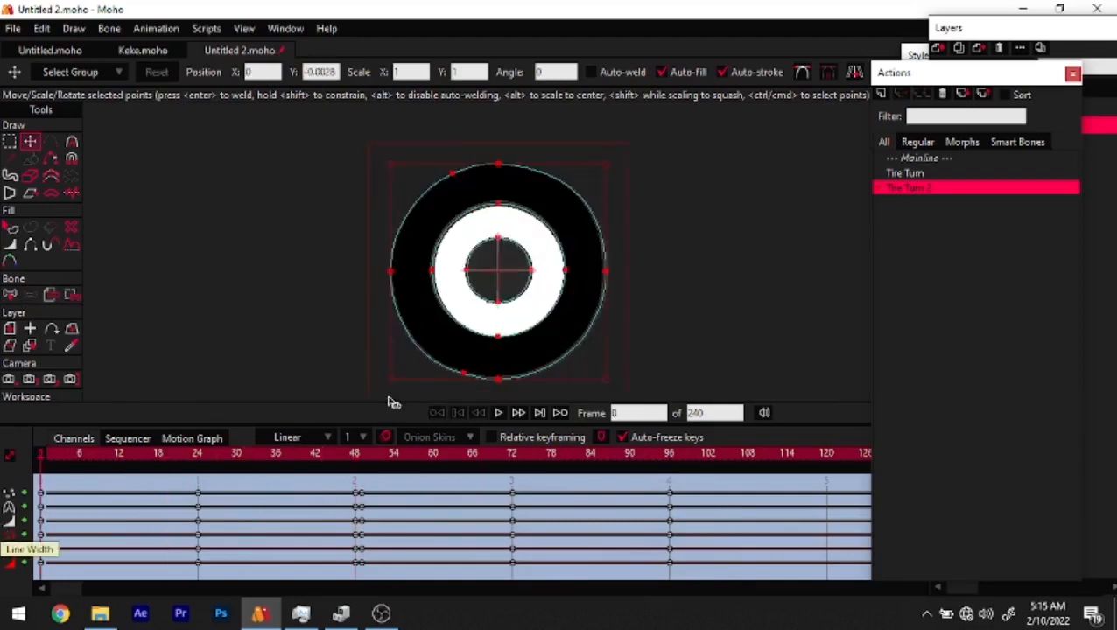
{"action": "left_click_drag", "start_coordinate": [421, 189], "coordinate": [580, 352]}
{"action": "left_click_drag", "start_coordinate": [59, 462], "coordinate": [356, 493]}
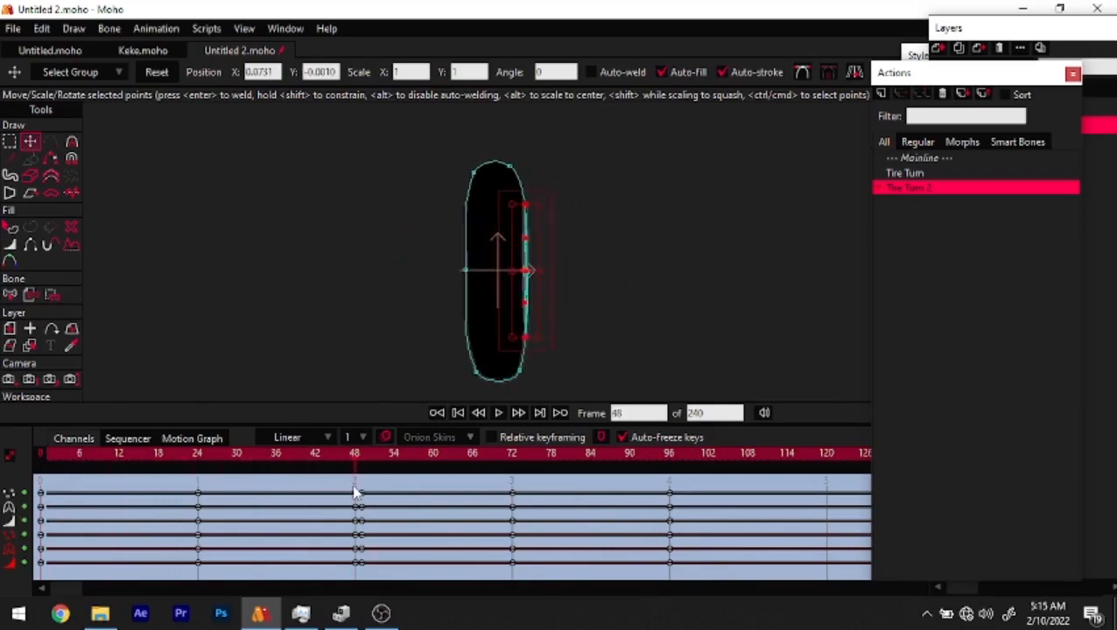
{"action": "left_click_drag", "start_coordinate": [533, 302], "coordinate": [473, 274]}
{"action": "left_click", "coordinate": [365, 462]}
{"action": "left_click_drag", "start_coordinate": [469, 305], "coordinate": [531, 308]}
Delete the rim points' keyframes at frames 24 and 72 in the Tire Turn 2 action
{"action": "left_click_drag", "start_coordinate": [359, 453], "coordinate": [245, 600]}
{"action": "key", "text": "Delete"}
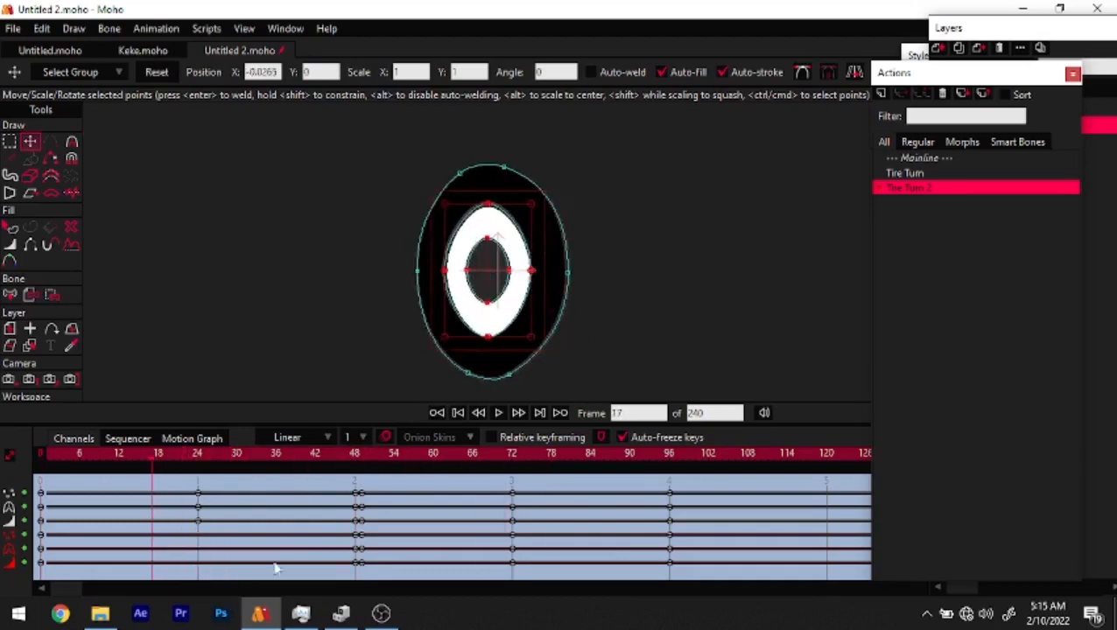
{"action": "left_click_drag", "start_coordinate": [499, 531], "coordinate": [560, 596]}
Reposition the rim circles inside the tyre at frames 24 and 72, and scrub through the turn to check it
{"action": "left_click_drag", "start_coordinate": [332, 462], "coordinate": [197, 488]}
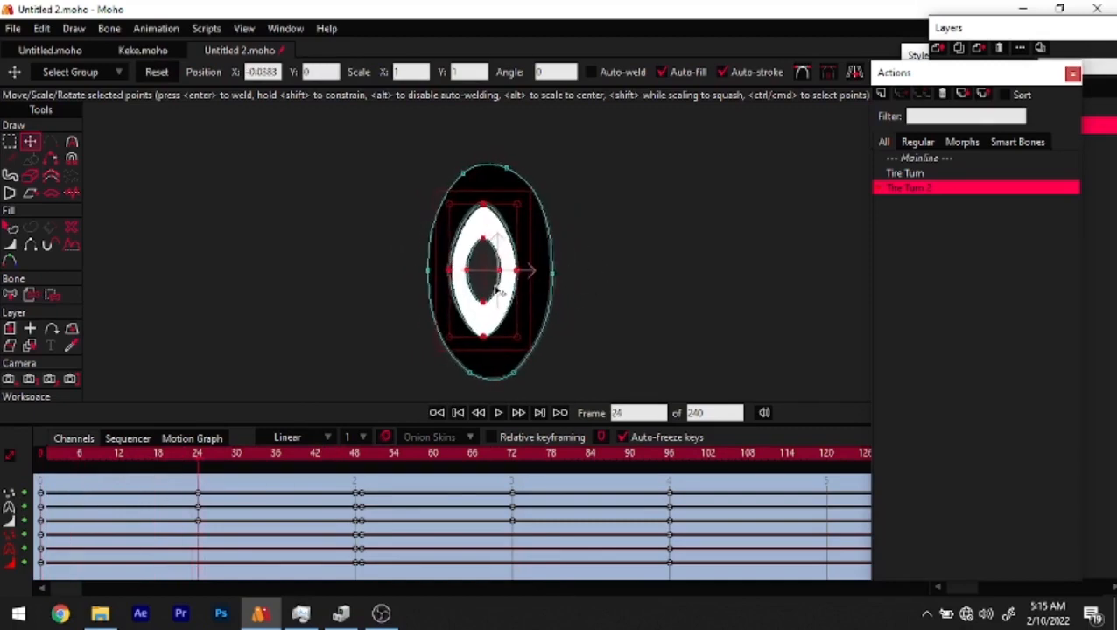
{"action": "left_click_drag", "start_coordinate": [500, 304], "coordinate": [529, 329]}
{"action": "left_click", "coordinate": [513, 463]}
{"action": "left_click_drag", "start_coordinate": [464, 464], "coordinate": [367, 503]}
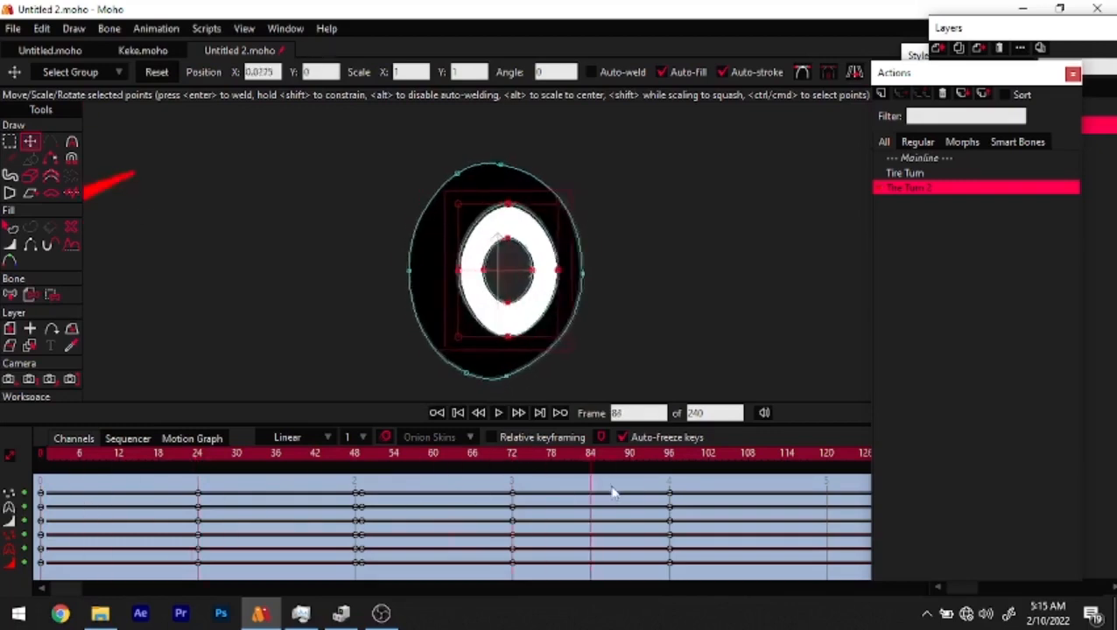
Return to the Mainline and select the Tricycle bone layer
{"action": "left_click", "coordinate": [945, 159]}
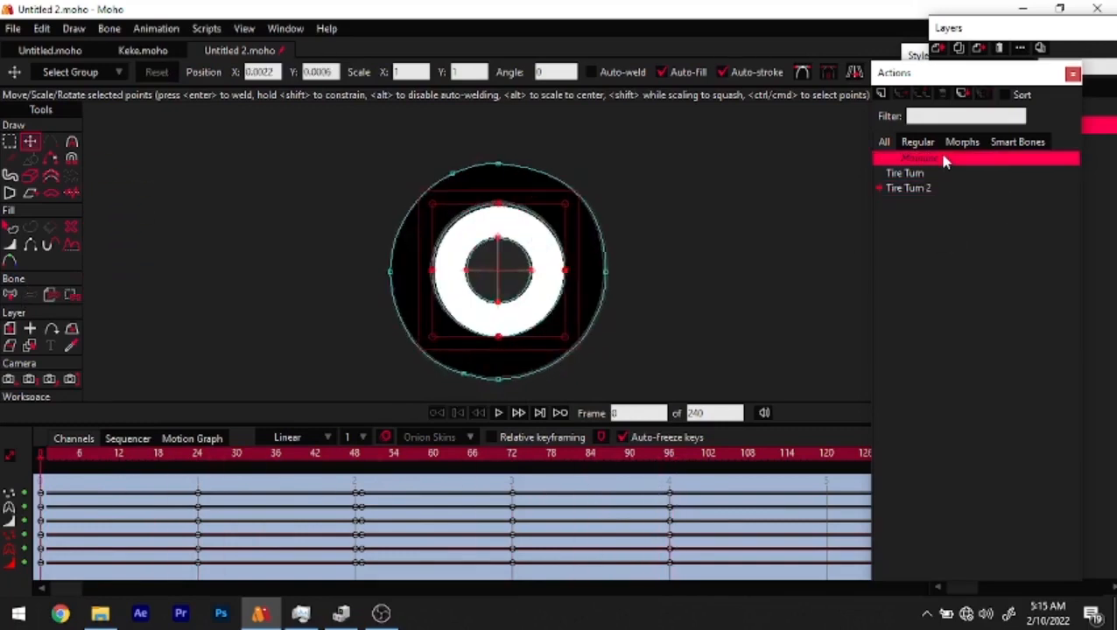
{"action": "double_click", "coordinate": [944, 158]}
{"action": "scroll", "coordinate": [474, 282], "scroll_direction": "down", "scroll_amount": 5}
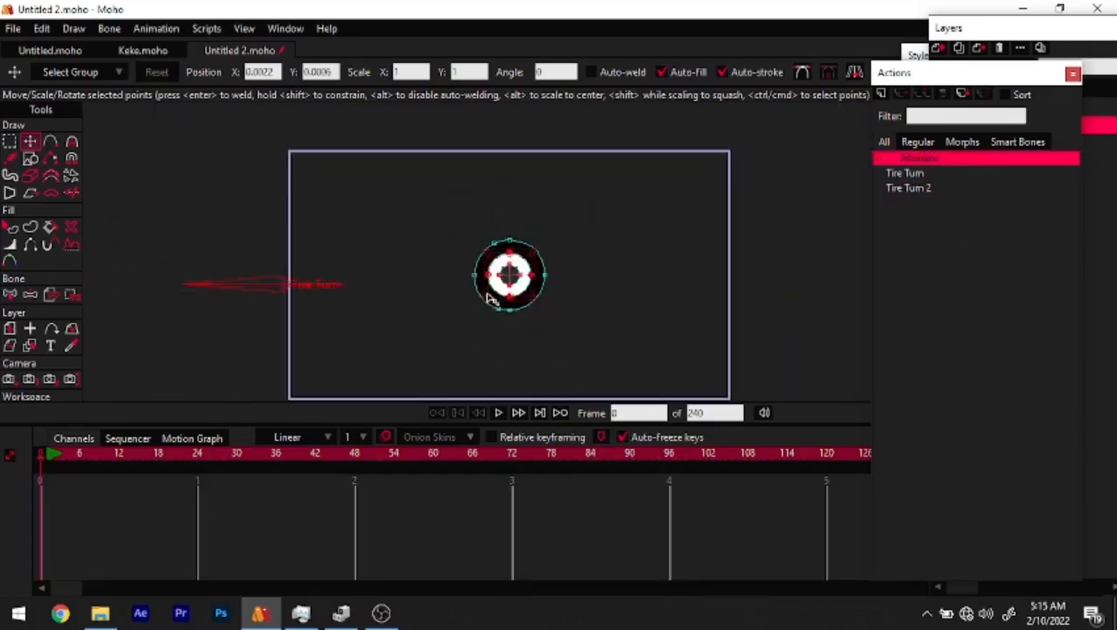
{"action": "left_click_drag", "start_coordinate": [489, 297], "coordinate": [545, 291]}
{"action": "left_click", "coordinate": [1112, 87]}
{"action": "left_click", "coordinate": [1007, 107]}
{"action": "scroll", "coordinate": [456, 274], "scroll_direction": "down", "scroll_amount": 2}
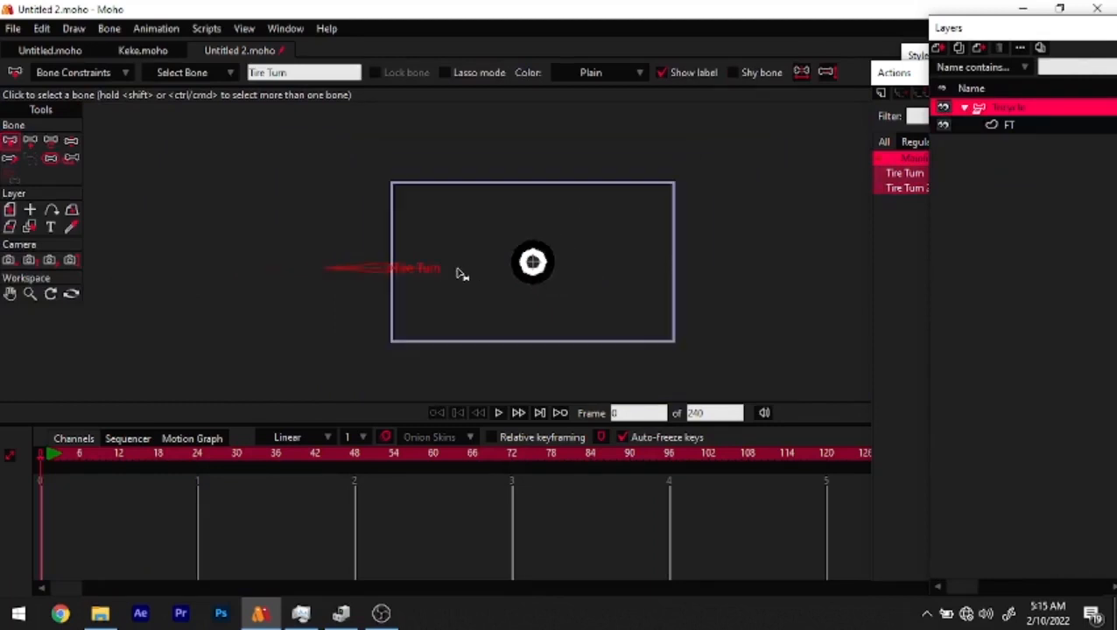
Rotate the Tire Turn bone at frame 1 to test the wheel's turn, and return to frame 0
{"action": "key", "text": "z"}
{"action": "key", "text": "ctrl+Right"}
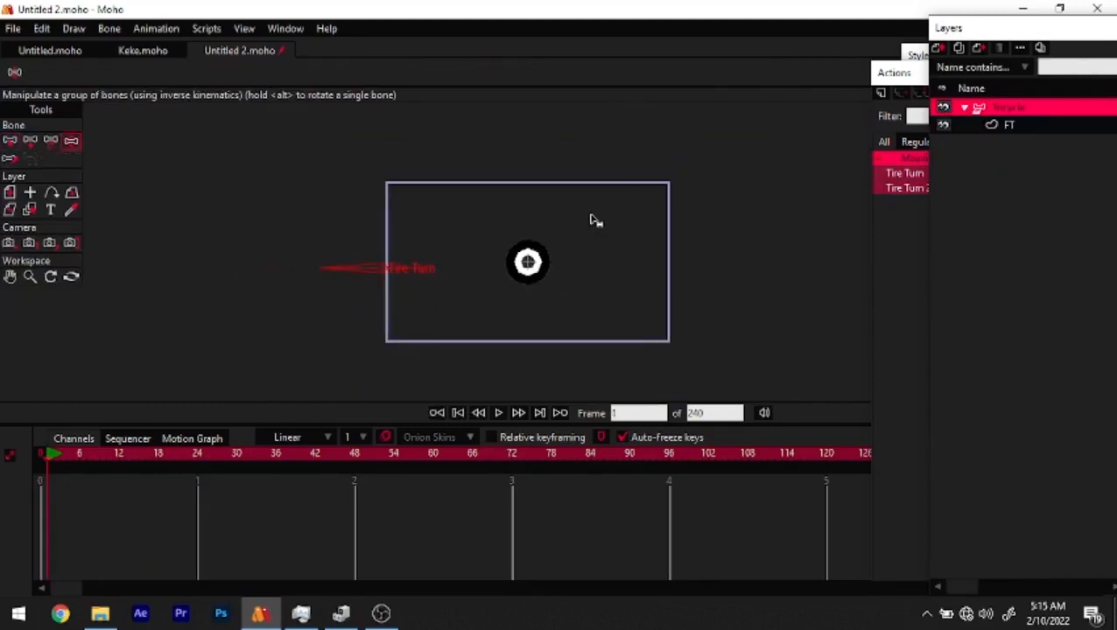
{"action": "scroll", "coordinate": [578, 265], "scroll_direction": "up", "scroll_amount": 3}
{"action": "left_click_drag", "start_coordinate": [175, 278], "coordinate": [297, 140]}
{"action": "left_click_drag", "start_coordinate": [3, 544], "coordinate": [3, 544]}
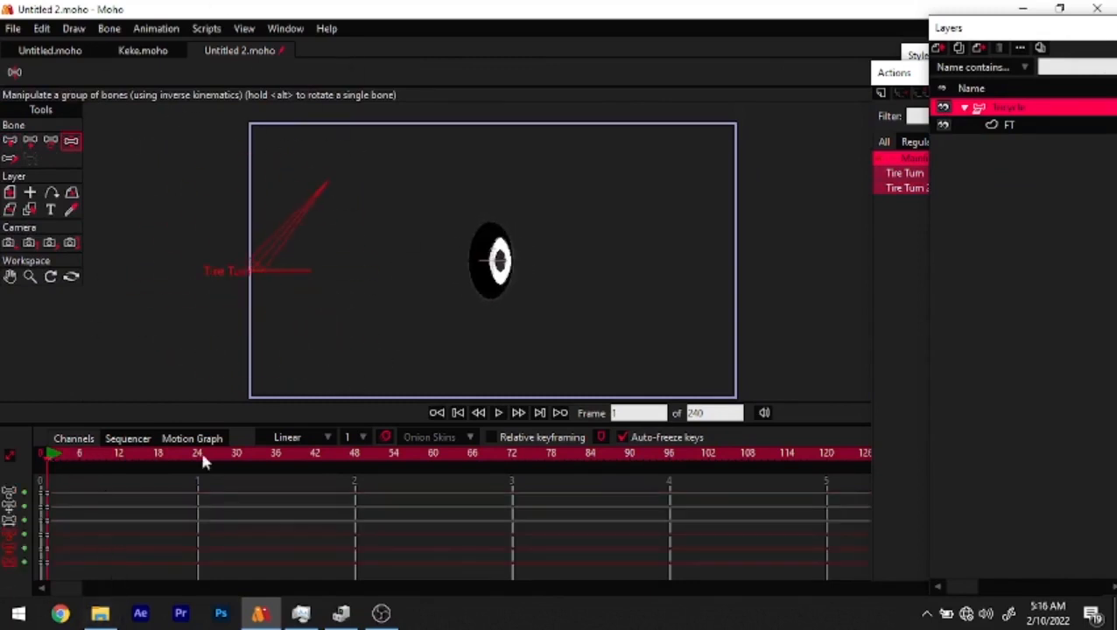
{"action": "left_click", "coordinate": [437, 414]}
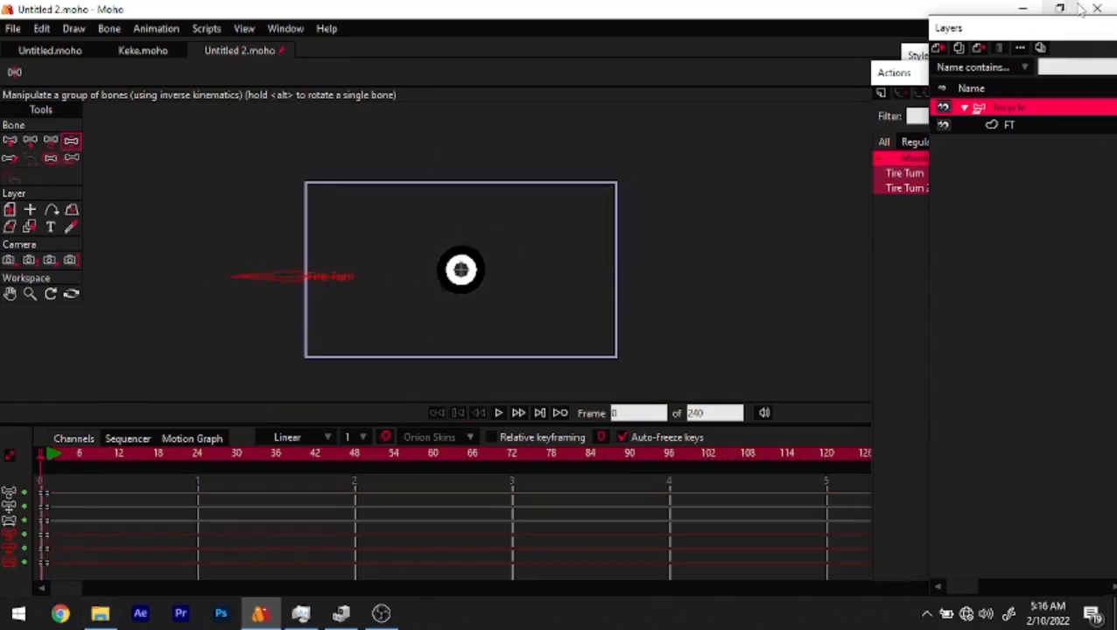
Add a new vector layer named Grid above the Tricycle layer
{"action": "left_click", "coordinate": [946, 50]}
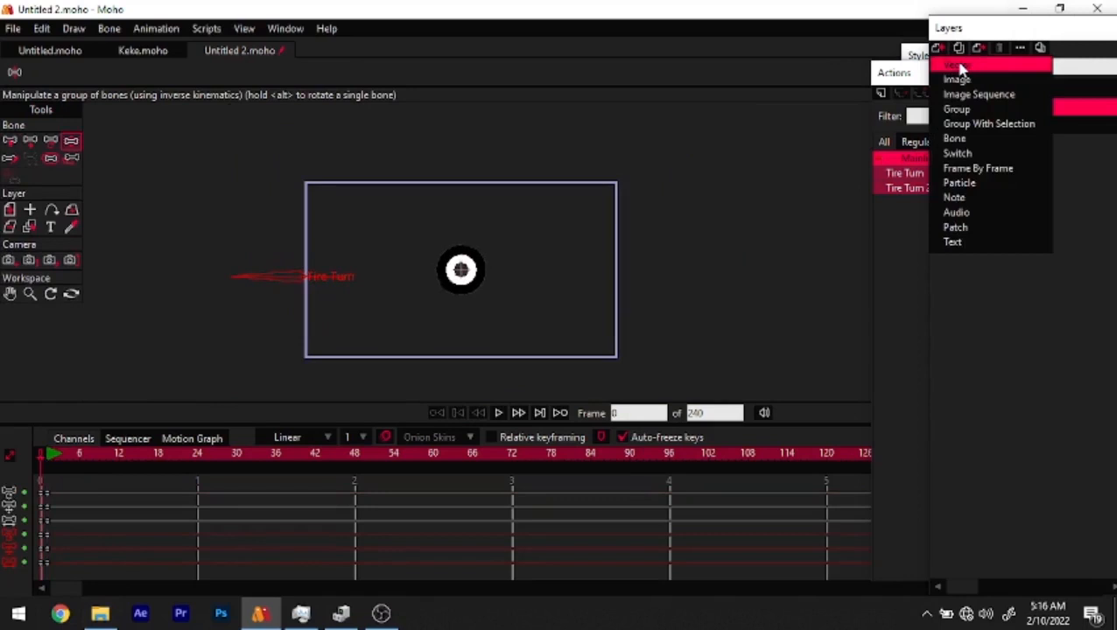
{"action": "left_click", "coordinate": [975, 66]}
{"action": "type", "text": "Gi"}
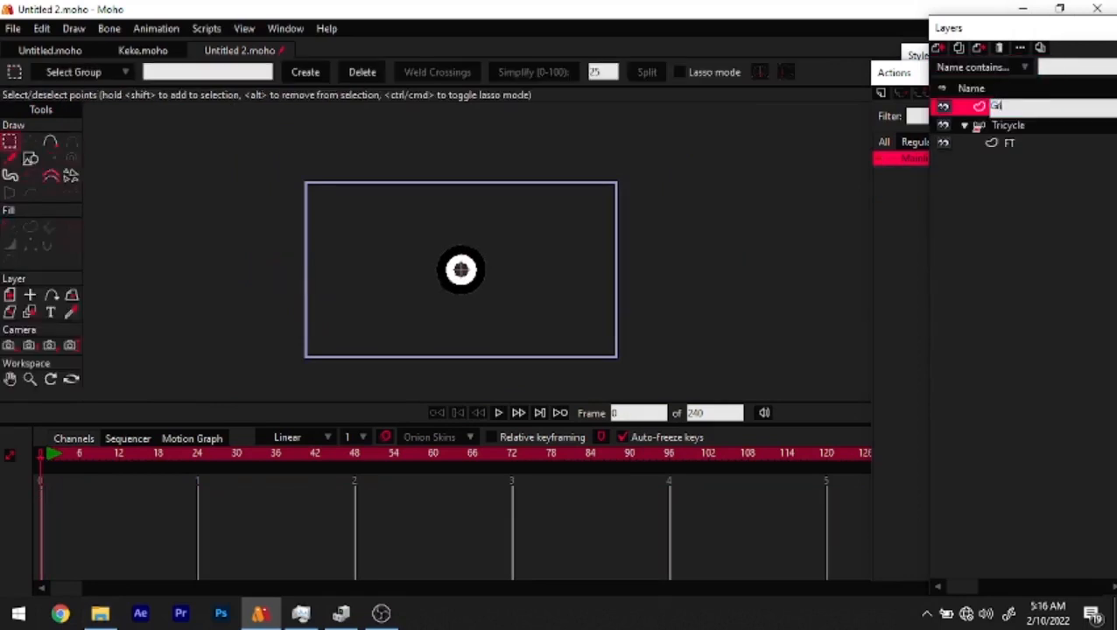
{"action": "key", "text": "Return"}
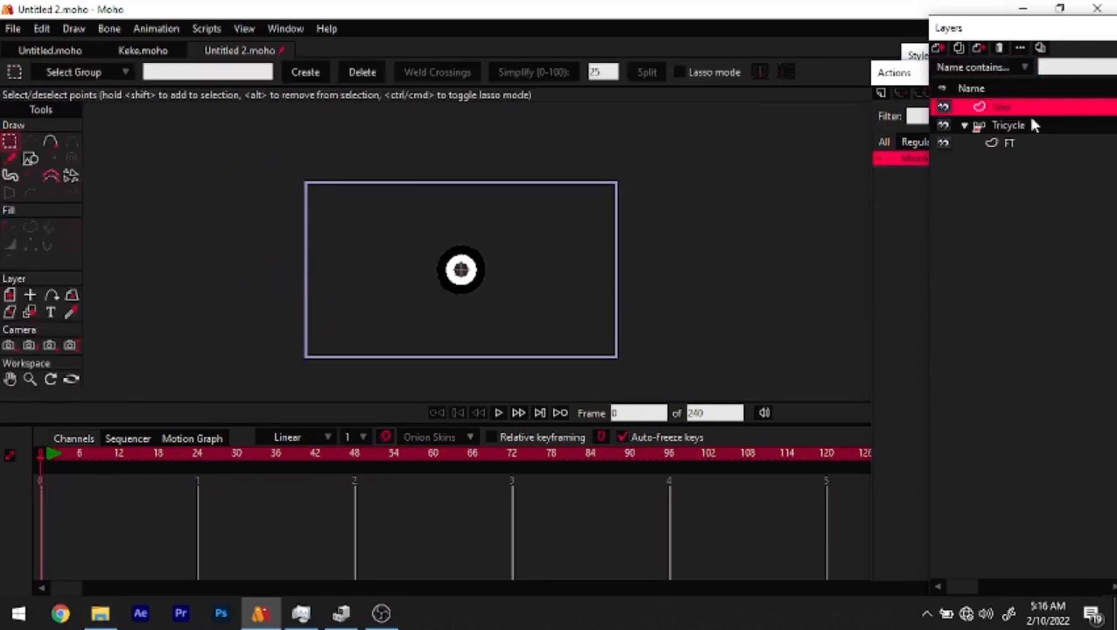
Draw a grid shape with 4 horizontal and 4 vertical divisions covering the whole canvas frame
{"action": "scroll", "coordinate": [543, 244], "scroll_direction": "up", "scroll_amount": 1}
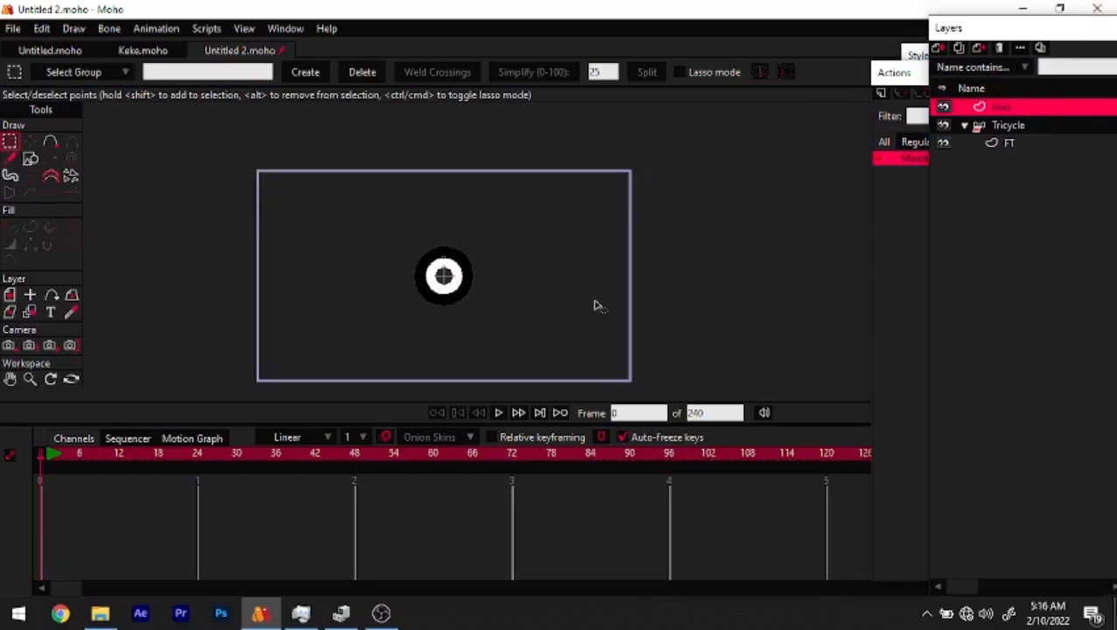
{"action": "scroll", "coordinate": [455, 340], "scroll_direction": "up", "scroll_amount": 2}
{"action": "scroll", "coordinate": [412, 297], "scroll_direction": "down", "scroll_amount": 1}
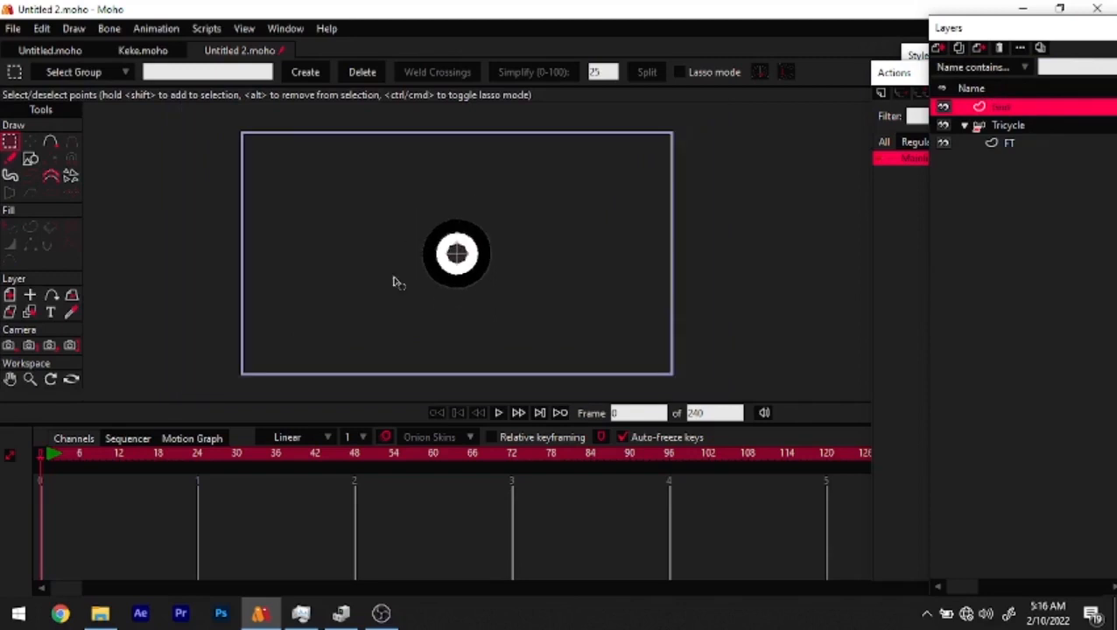
{"action": "left_click", "coordinate": [30, 159]}
{"action": "left_click", "coordinate": [295, 74]}
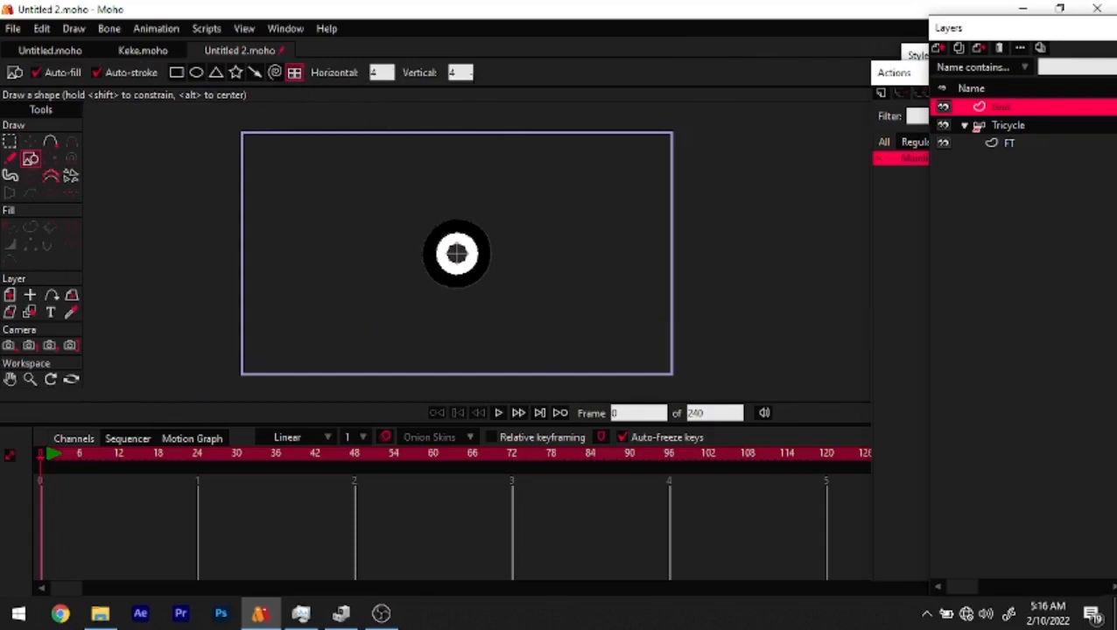
{"action": "left_click_drag", "start_coordinate": [242, 132], "coordinate": [670, 374]}
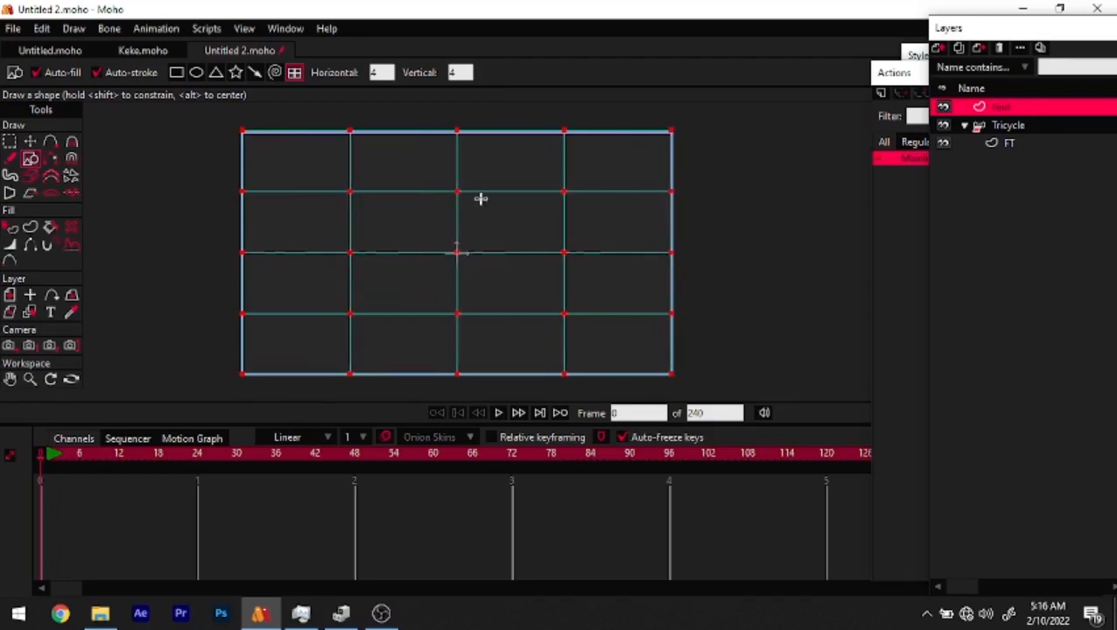
Select the grid's shape, leave its fill off and set its stroke colour to red
{"action": "left_click", "coordinate": [10, 228]}
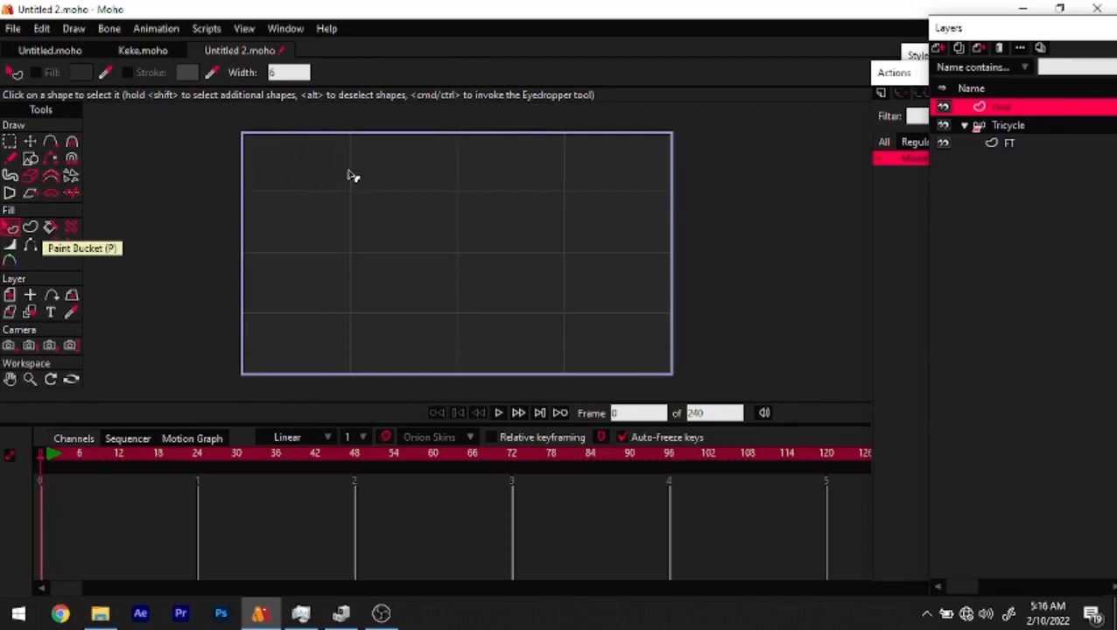
{"action": "left_click", "coordinate": [461, 246]}
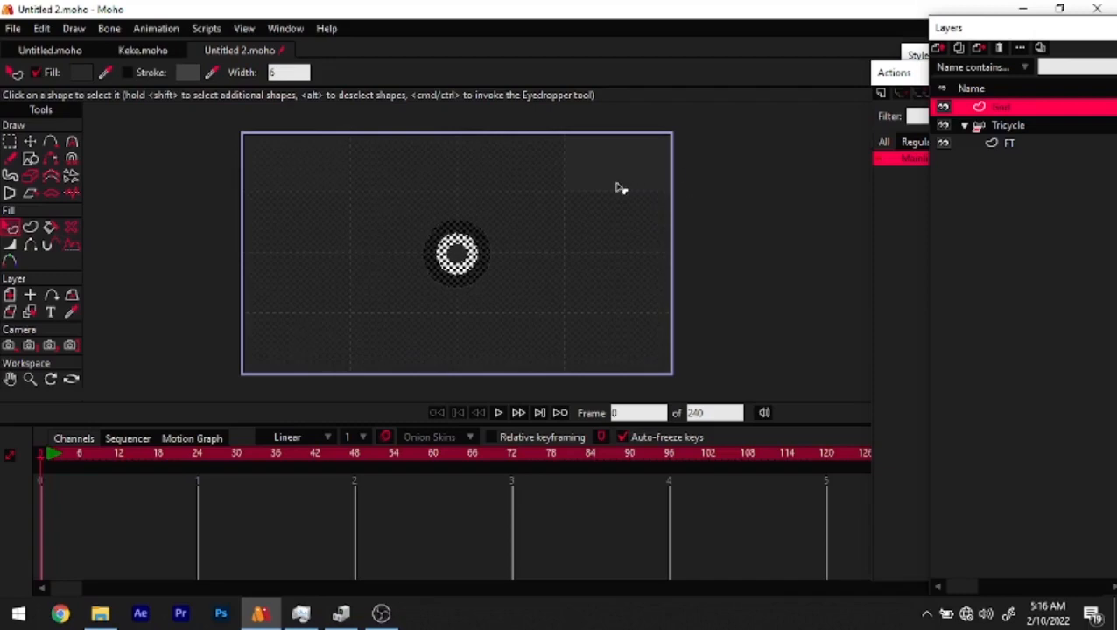
{"action": "left_click", "coordinate": [916, 55]}
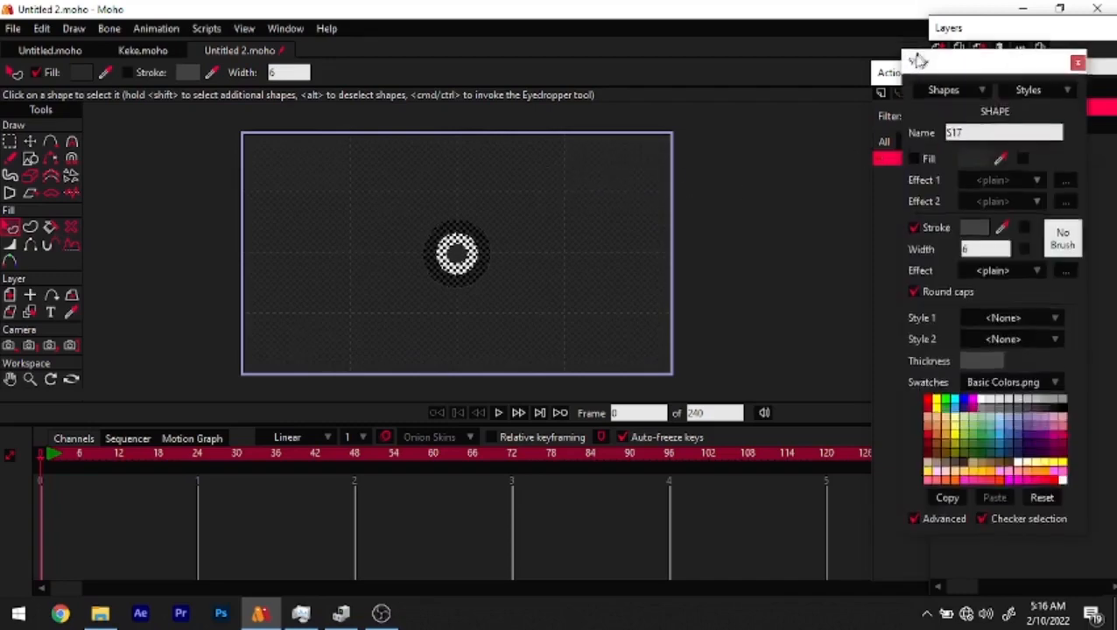
{"action": "left_click", "coordinate": [929, 158]}
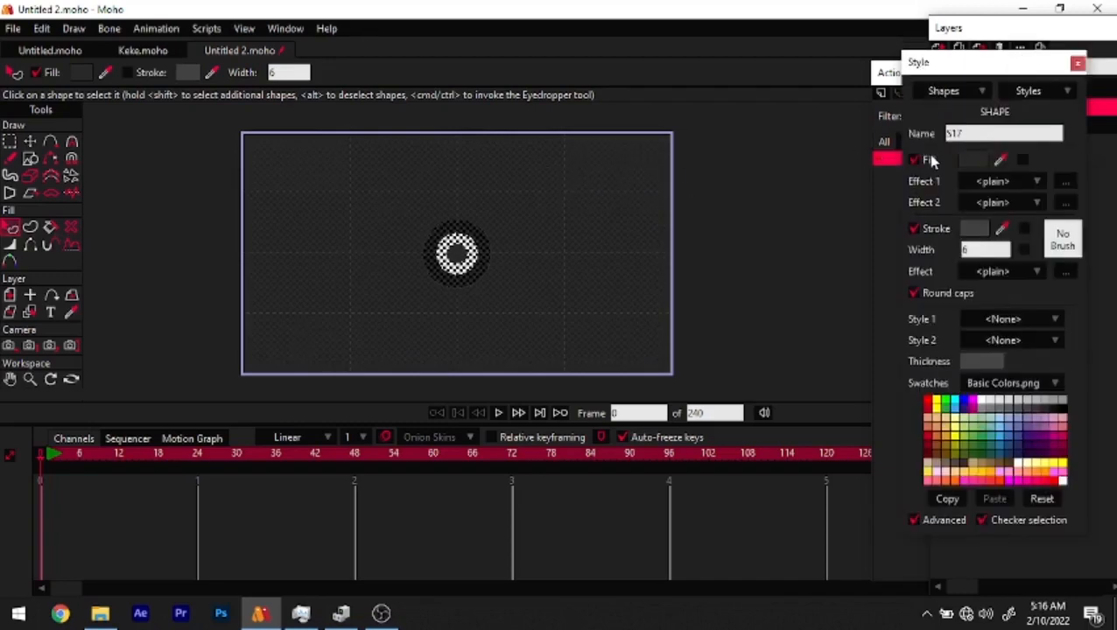
{"action": "left_click", "coordinate": [930, 159]}
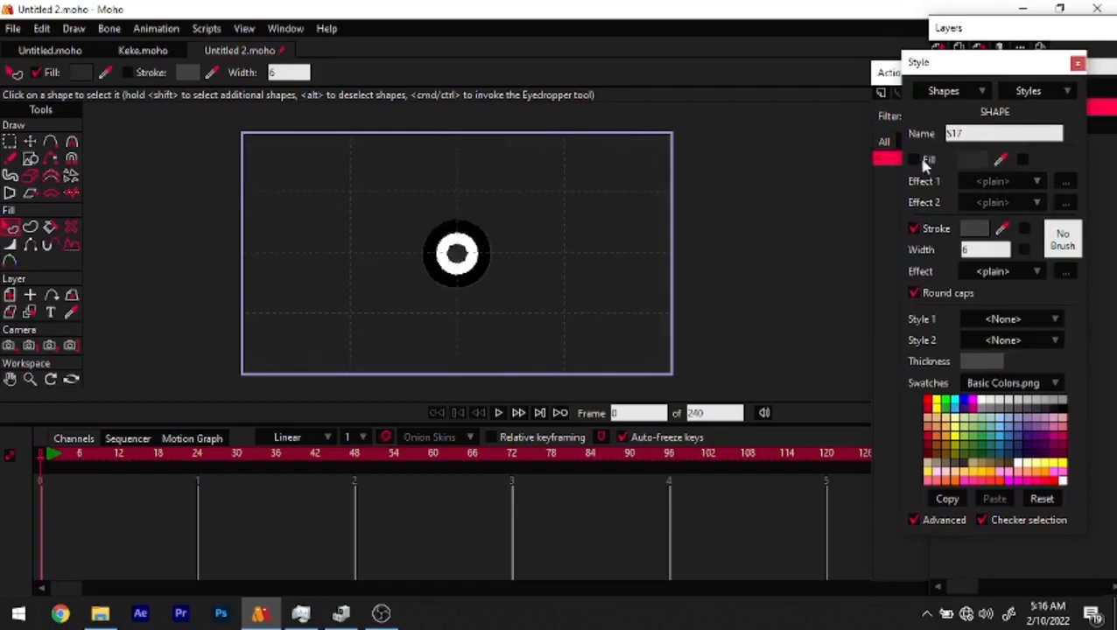
{"action": "left_click", "coordinate": [990, 230]}
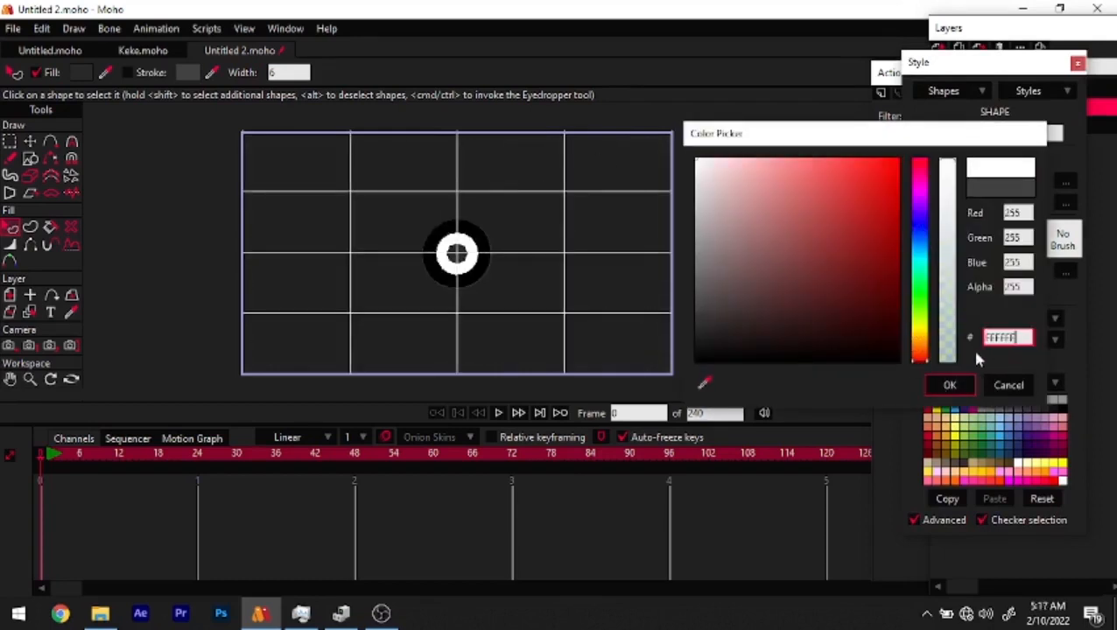
{"action": "left_click", "coordinate": [999, 387]}
{"action": "left_click", "coordinate": [980, 231]}
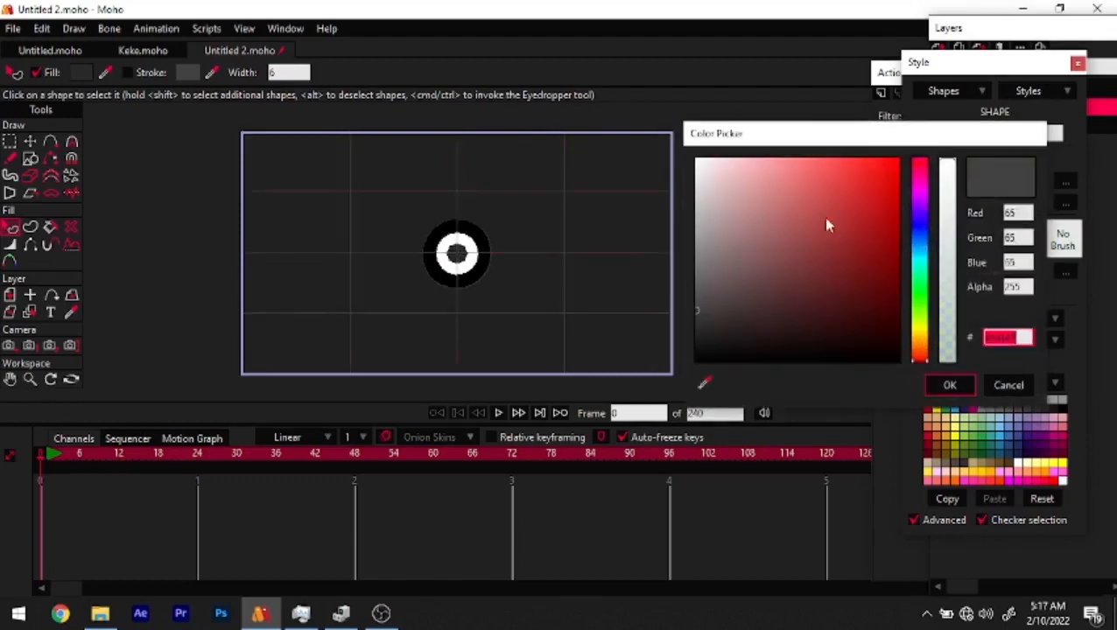
{"action": "left_click", "coordinate": [950, 385]}
Set the grid's stroke width to 11 and deselect the shape
{"action": "left_click", "coordinate": [978, 249]}
{"action": "type", "text": "10"}
{"action": "key", "text": "Return"}
{"action": "left_click", "coordinate": [770, 303]}
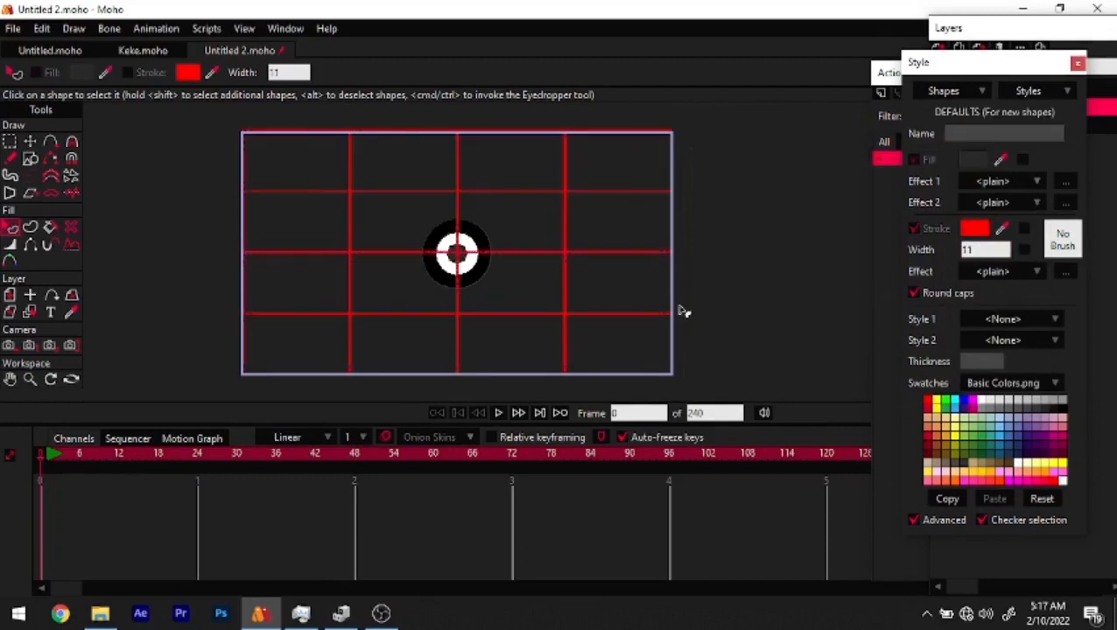
{"action": "scroll", "coordinate": [457, 213], "scroll_direction": "up", "scroll_amount": 4}
{"action": "scroll", "coordinate": [473, 230], "scroll_direction": "down", "scroll_amount": 5}
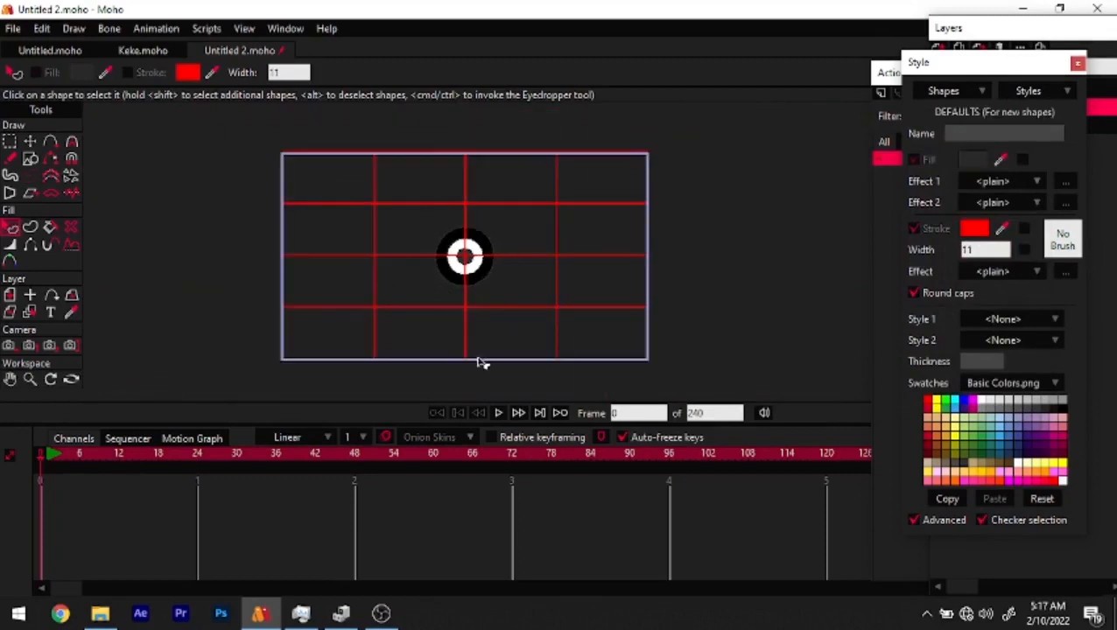
Scale the FT wheel layer down uniformly to about 0.49
{"action": "left_click", "coordinate": [1012, 42]}
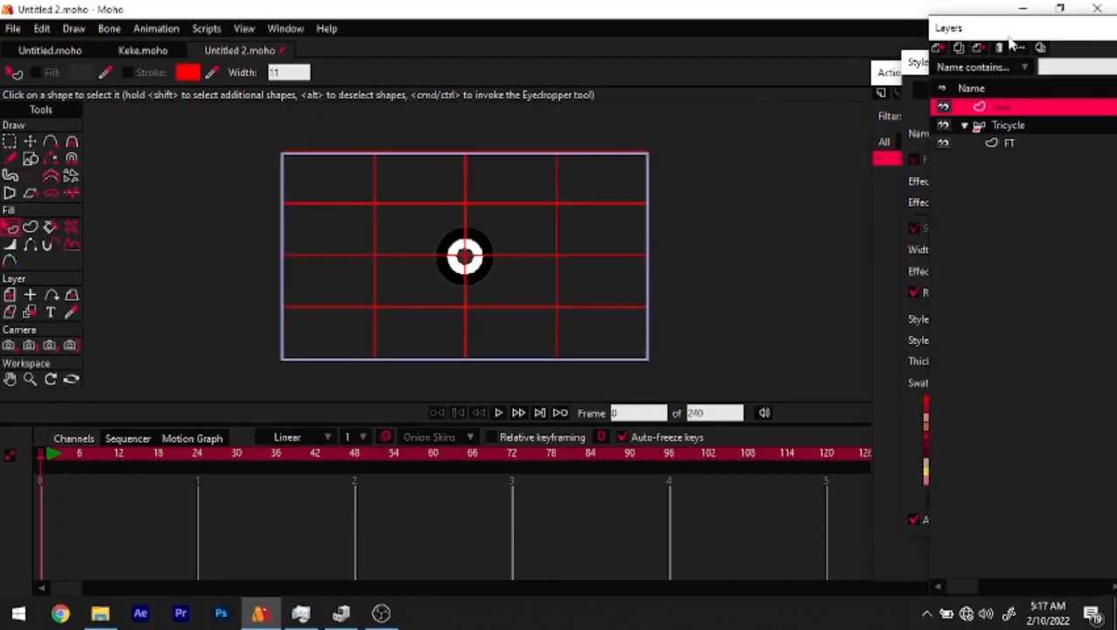
{"action": "left_click", "coordinate": [1014, 145]}
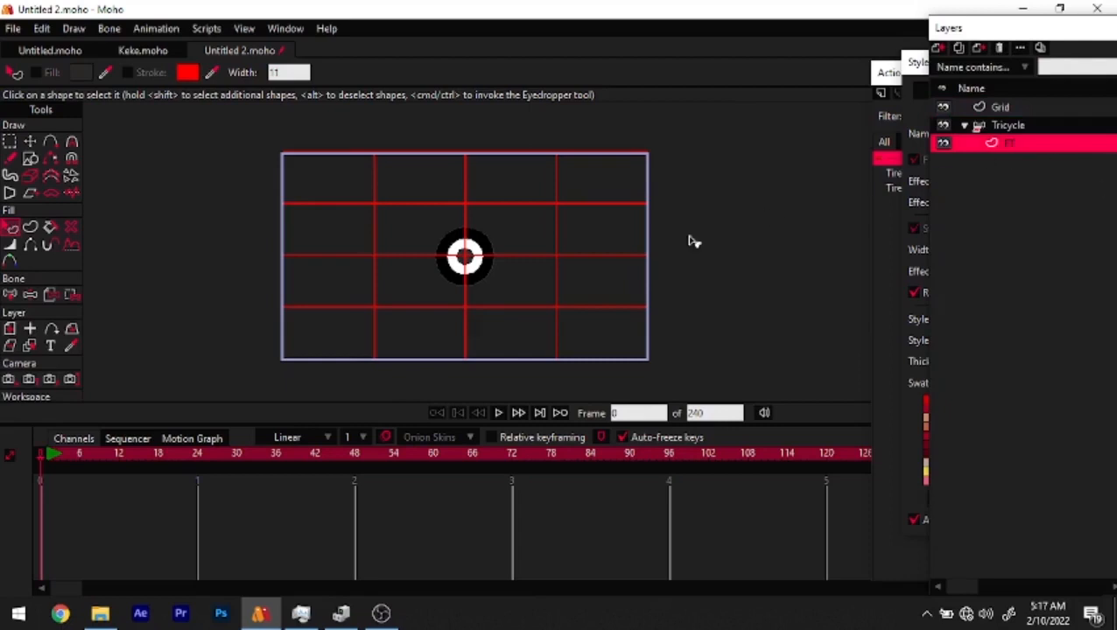
{"action": "scroll", "coordinate": [481, 259], "scroll_direction": "up", "scroll_amount": 2}
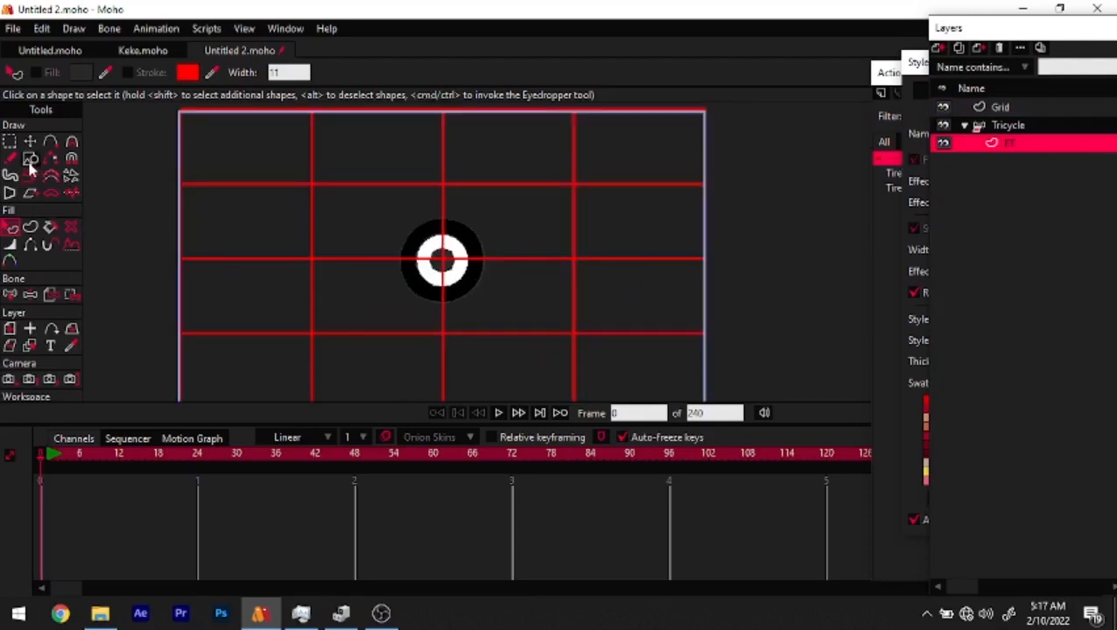
{"action": "left_click", "coordinate": [11, 330]}
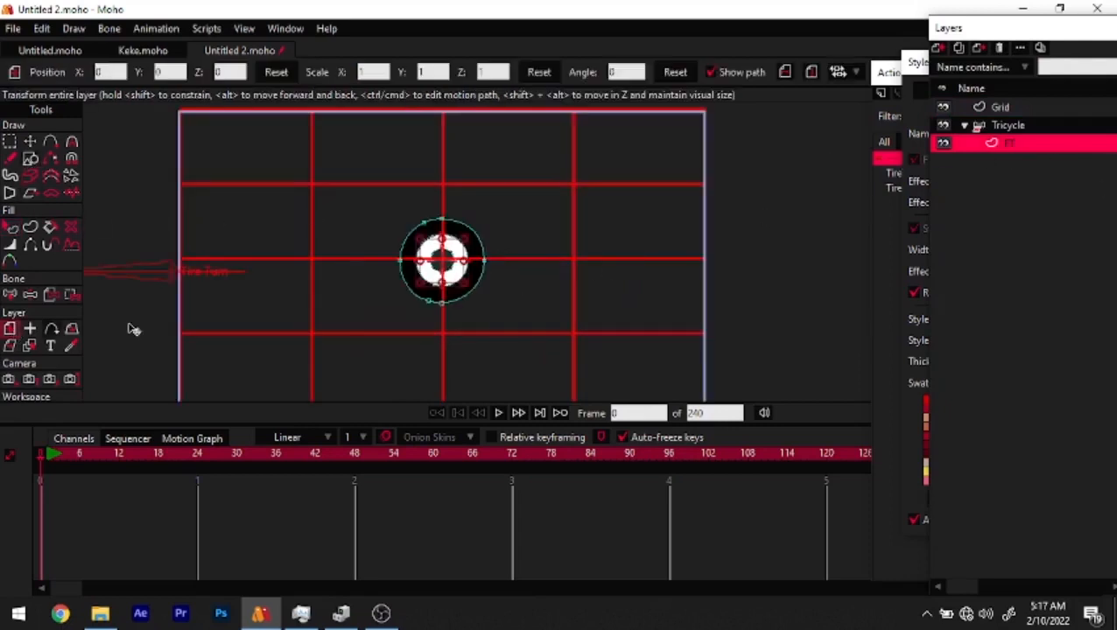
{"action": "scroll", "coordinate": [461, 295], "scroll_direction": "up", "scroll_amount": 2}
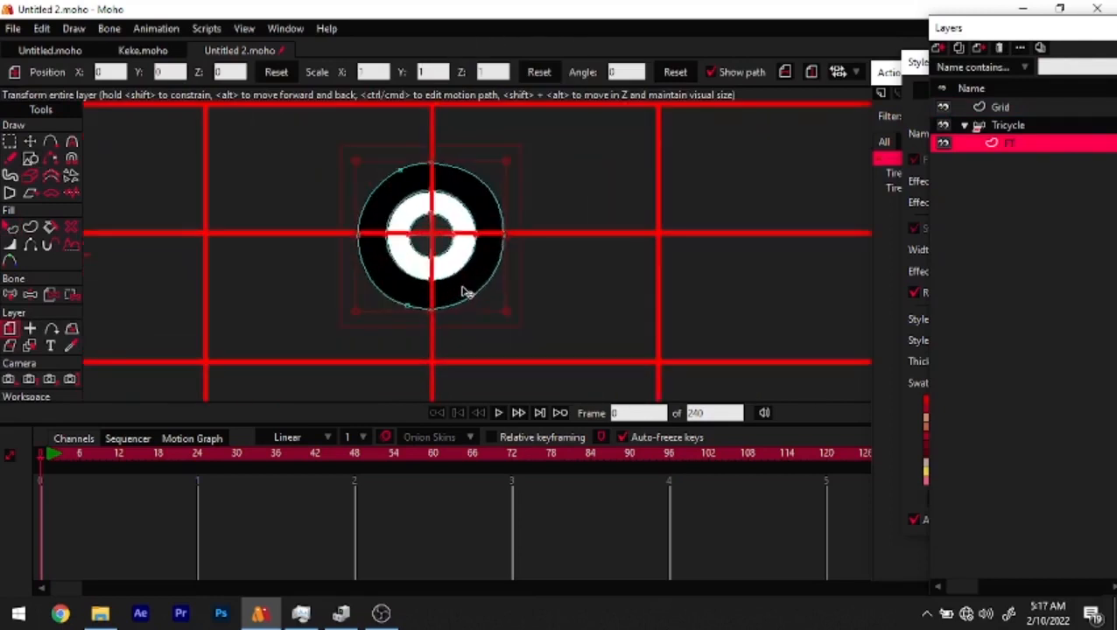
{"action": "left_click_drag", "start_coordinate": [506, 312], "coordinate": [454, 286]}
Move the FT wheel onto the grid's lower-left inner intersection, at about X -0.88 and Y -0.49
{"action": "scroll", "coordinate": [451, 289], "scroll_direction": "down", "scroll_amount": 3}
{"action": "scroll", "coordinate": [465, 272], "scroll_direction": "up", "scroll_amount": 3}
{"action": "left_click_drag", "start_coordinate": [497, 219], "coordinate": [315, 318]}
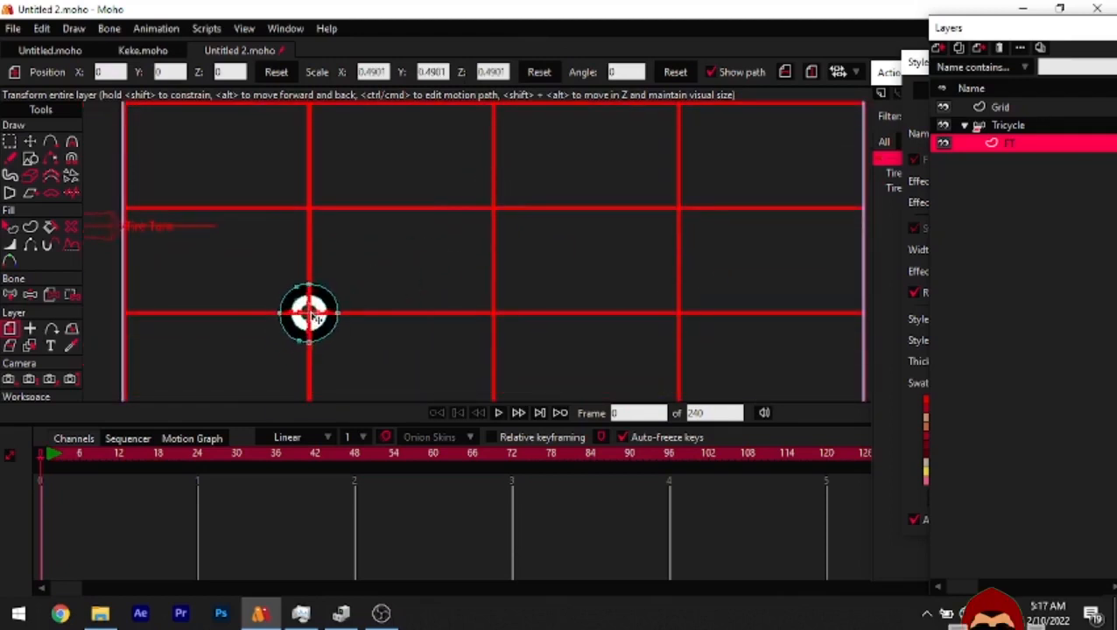
{"action": "scroll", "coordinate": [316, 318], "scroll_direction": "up", "scroll_amount": 5}
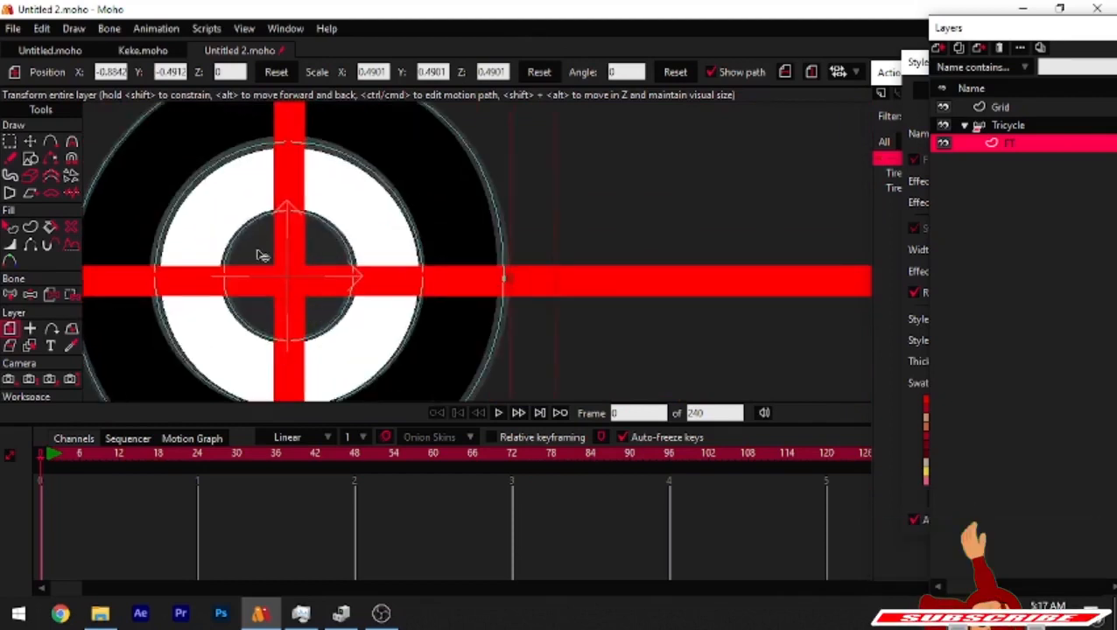
{"action": "scroll", "coordinate": [313, 315], "scroll_direction": "down", "scroll_amount": 5}
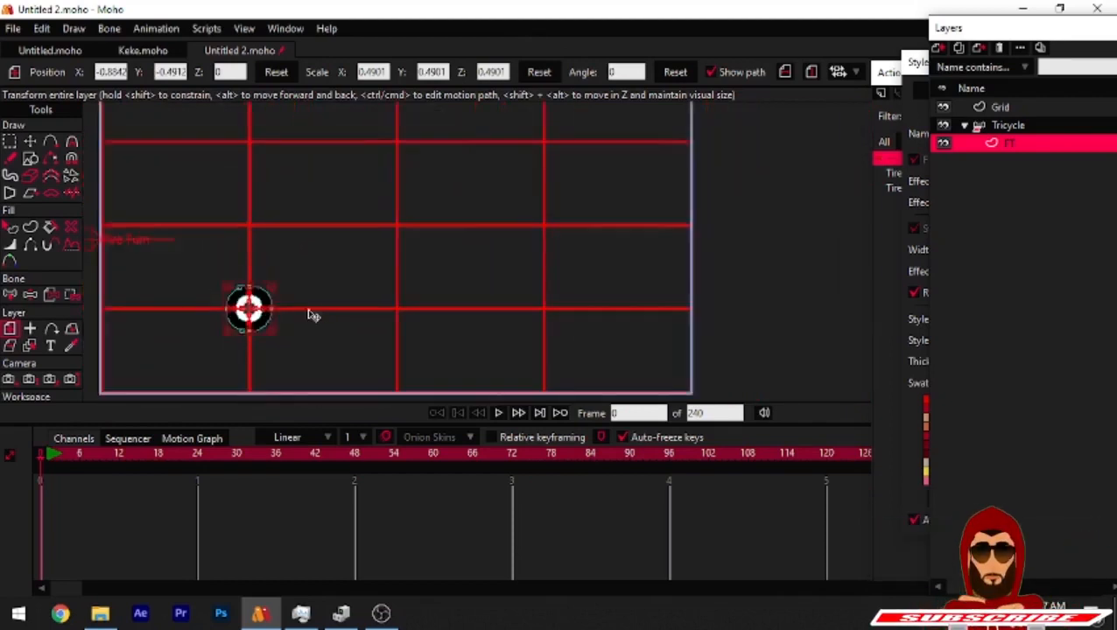
{"action": "left_click_drag", "start_coordinate": [310, 311], "coordinate": [294, 308]}
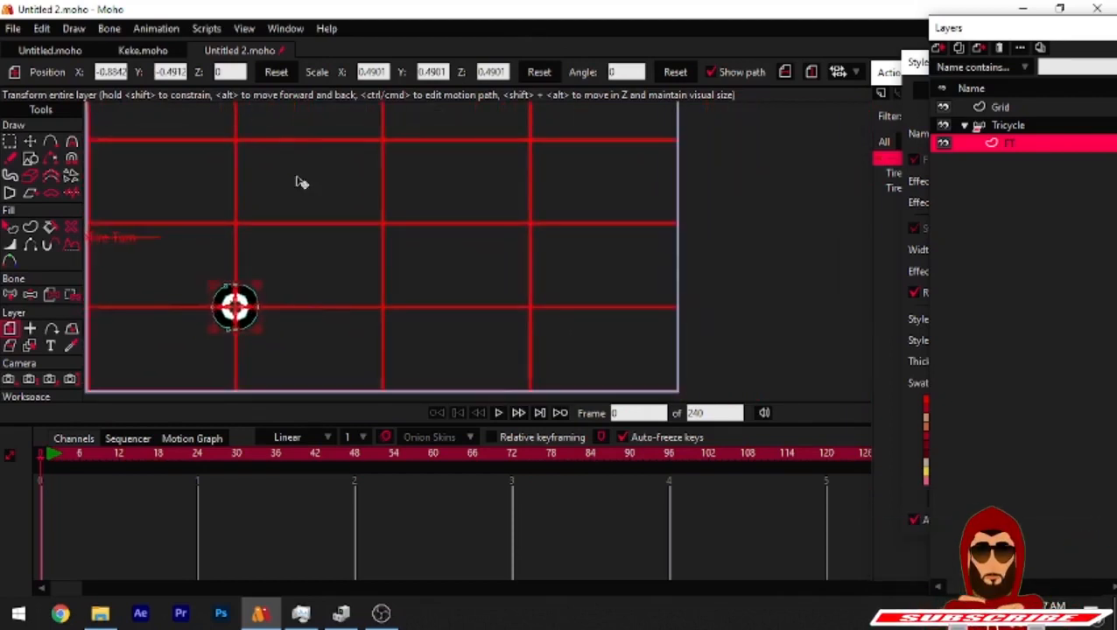
Duplicate the FT layer, delete the surplus second copy and rename the remaining duplicate RRT
{"action": "left_click", "coordinate": [960, 48]}
{"action": "left_click", "coordinate": [961, 50]}
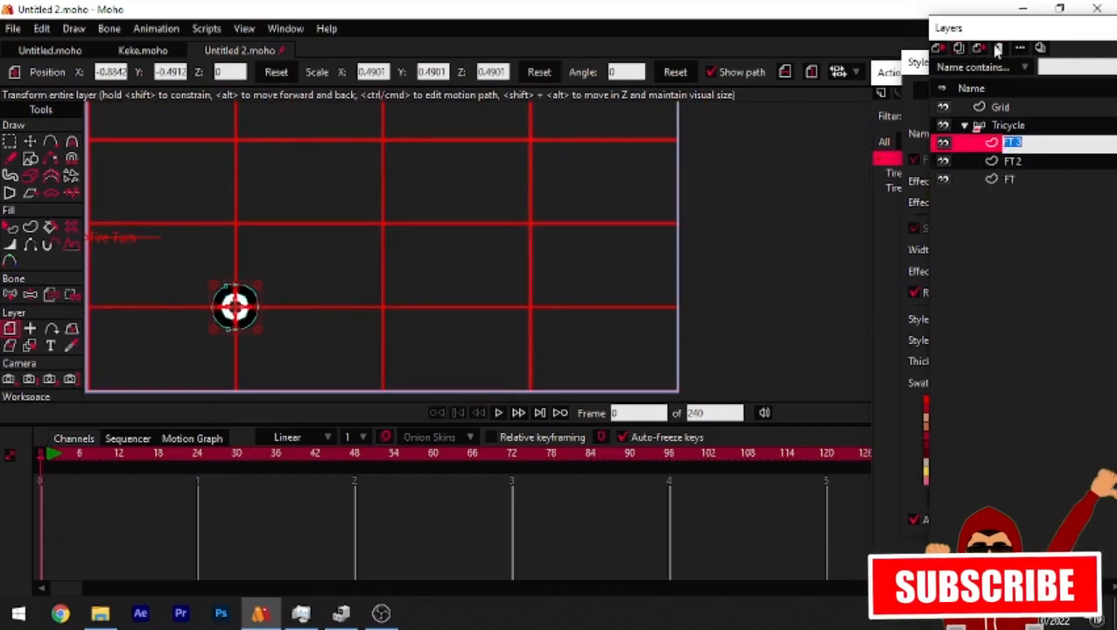
{"action": "left_click", "coordinate": [998, 50]}
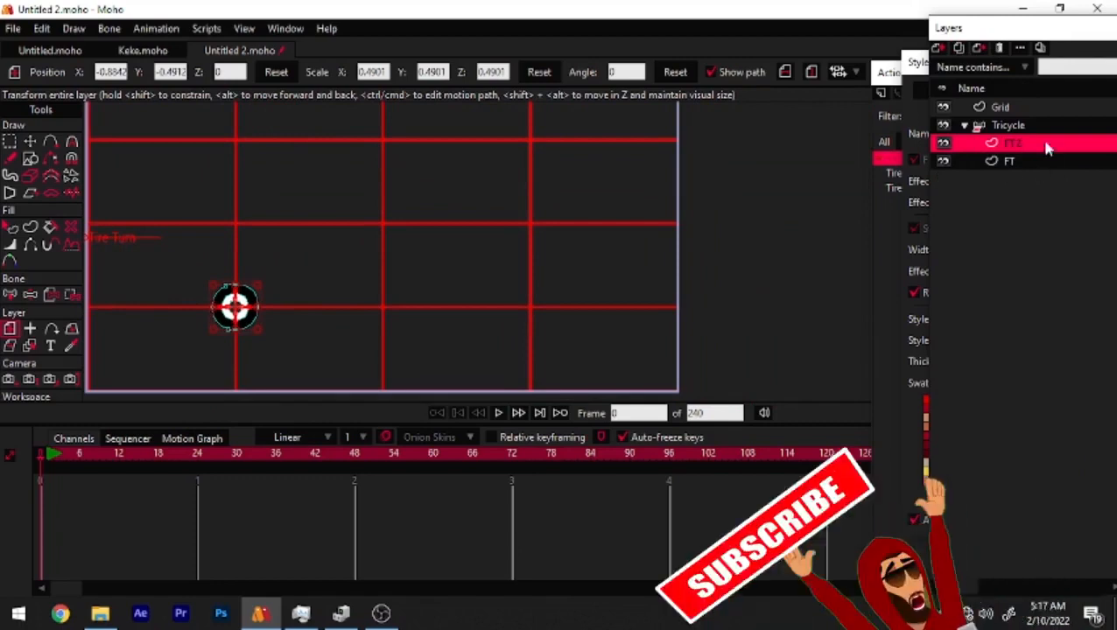
{"action": "double_click", "coordinate": [1014, 142]}
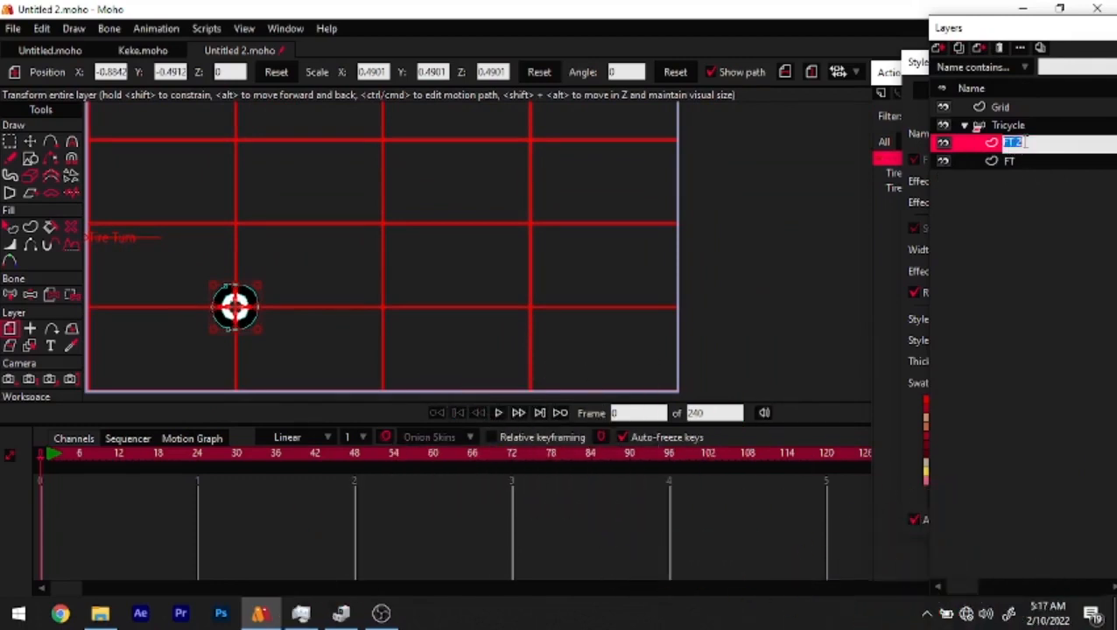
{"action": "type", "text": "RRT"}
{"action": "left_click", "coordinate": [957, 146]}
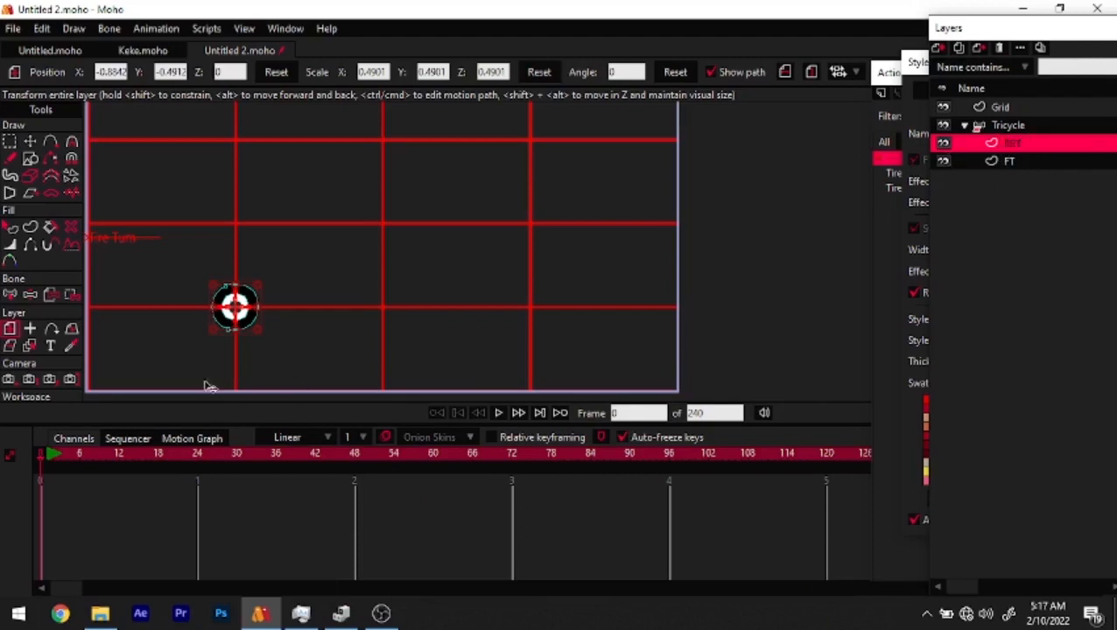
Move the RRT wheel horizontally onto the grid's lower-right inner intersection, at about X 0.89 and Y -0.49
{"action": "left_click_drag", "start_coordinate": [240, 312], "coordinate": [522, 341]}
{"action": "scroll", "coordinate": [537, 308], "scroll_direction": "up", "scroll_amount": 5}
{"action": "scroll", "coordinate": [512, 337], "scroll_direction": "down", "scroll_amount": 6}
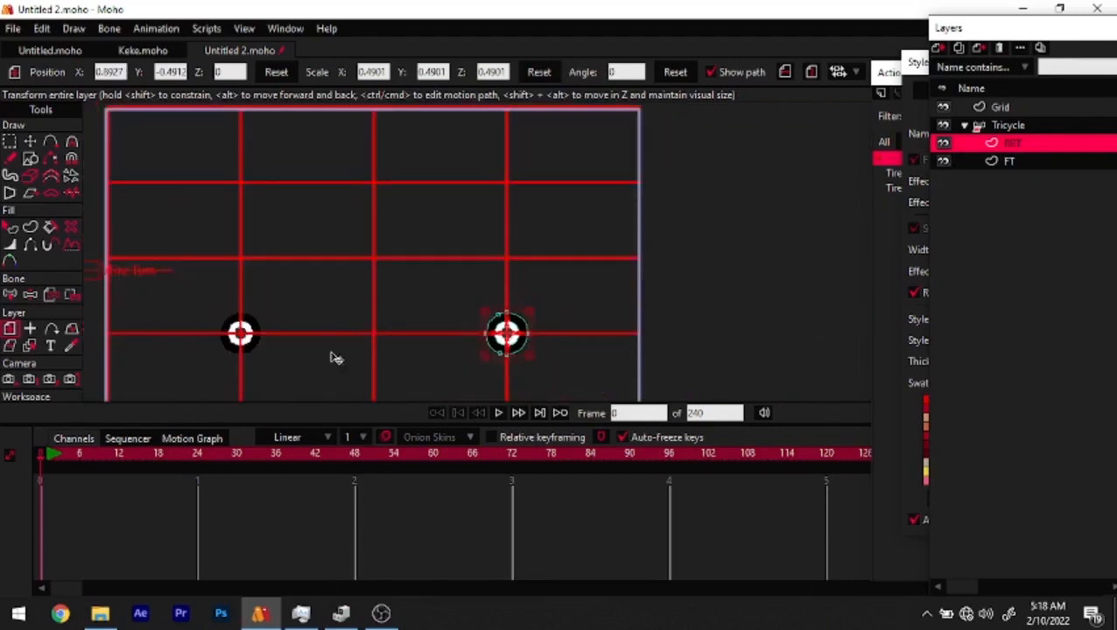
{"action": "key", "text": "Home"}
{"action": "scroll", "coordinate": [571, 354], "scroll_direction": "up", "scroll_amount": 3}
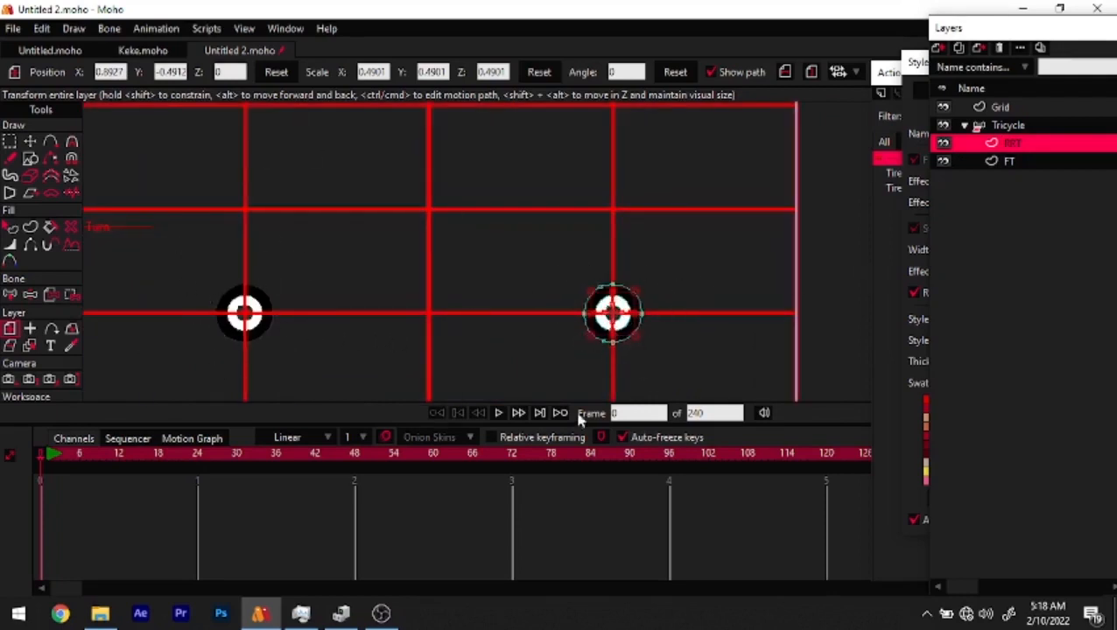
{"action": "left_click", "coordinate": [383, 620]}
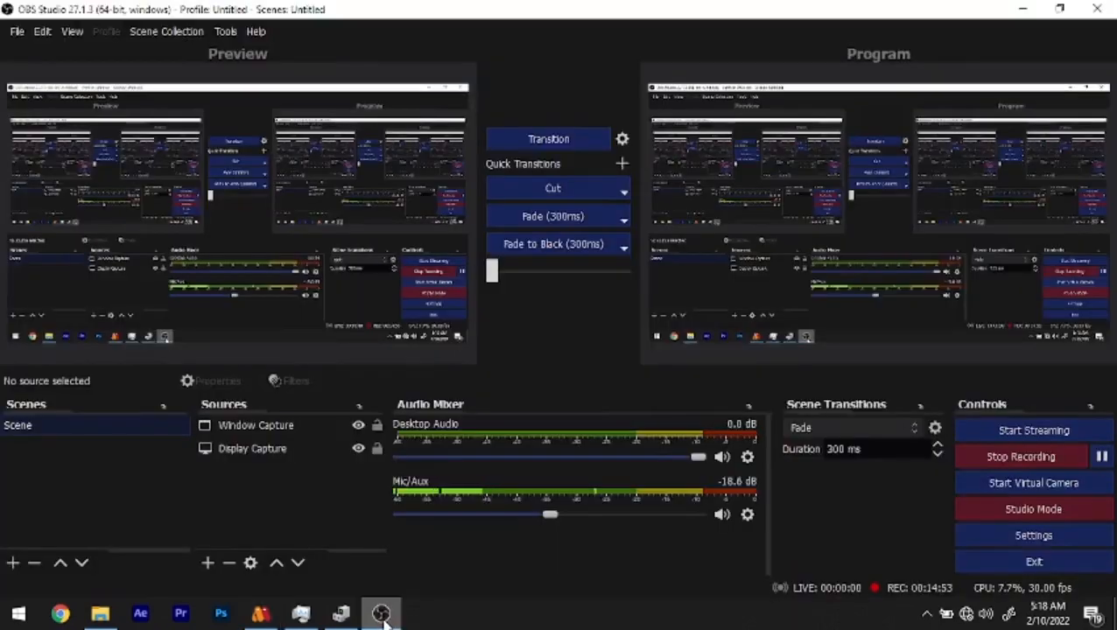
{"action": "left_click", "coordinate": [383, 620]}
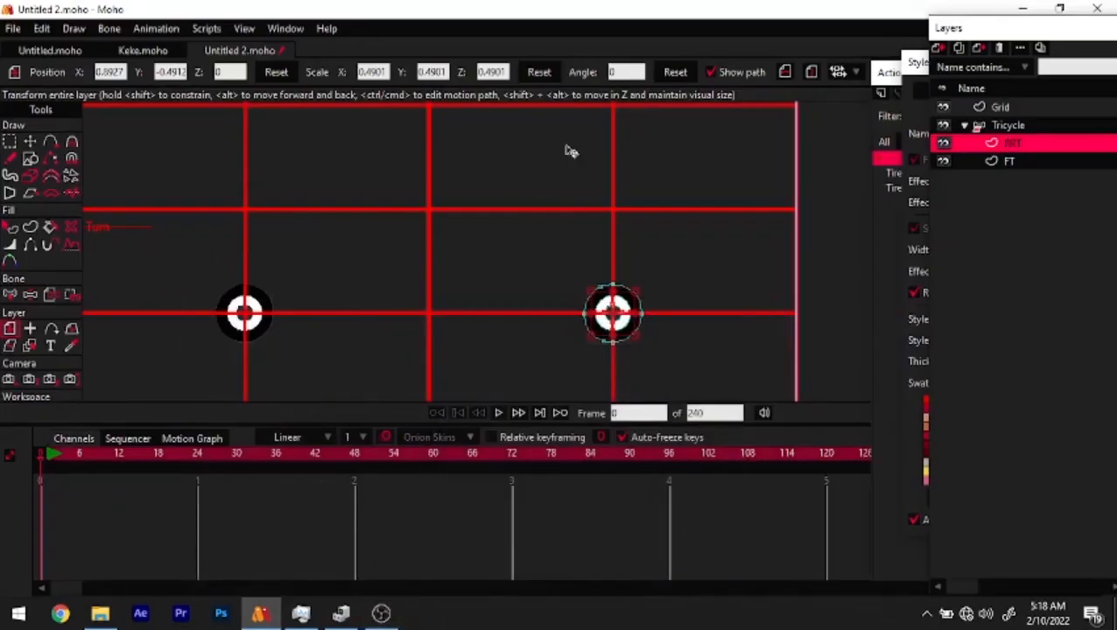
Duplicate the RRT layer and name the copy RLT
{"action": "left_click", "coordinate": [960, 49]}
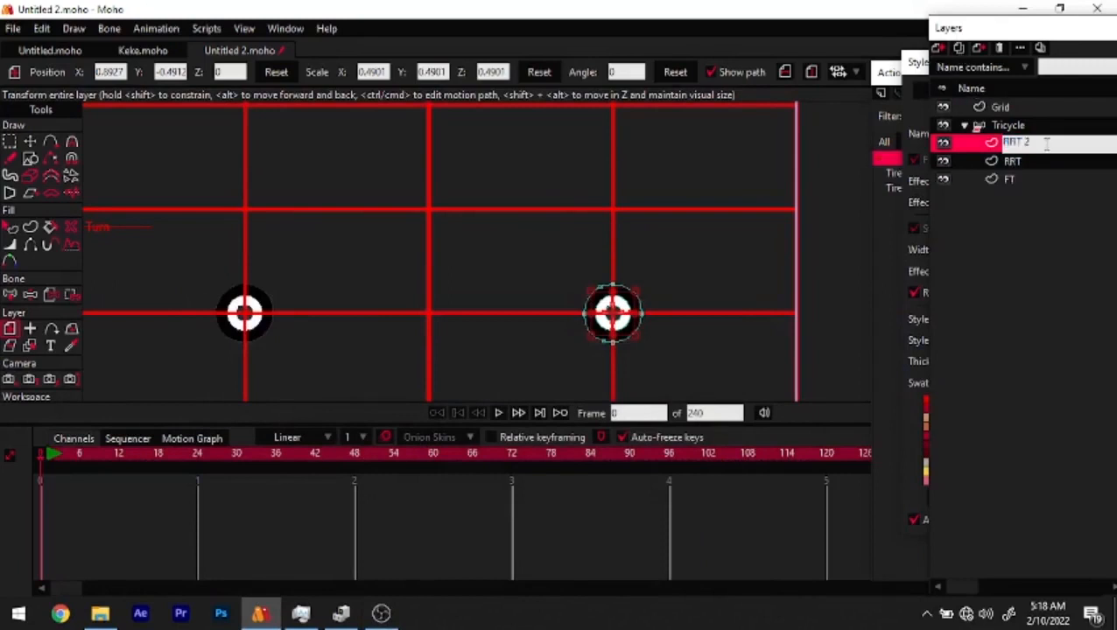
{"action": "type", "text": "R"}
{"action": "key", "text": "Return"}
Select the outer tire shape on the FT layer, set its fill to cyan and deselect it
{"action": "left_click_drag", "start_coordinate": [580, 329], "coordinate": [620, 328]}
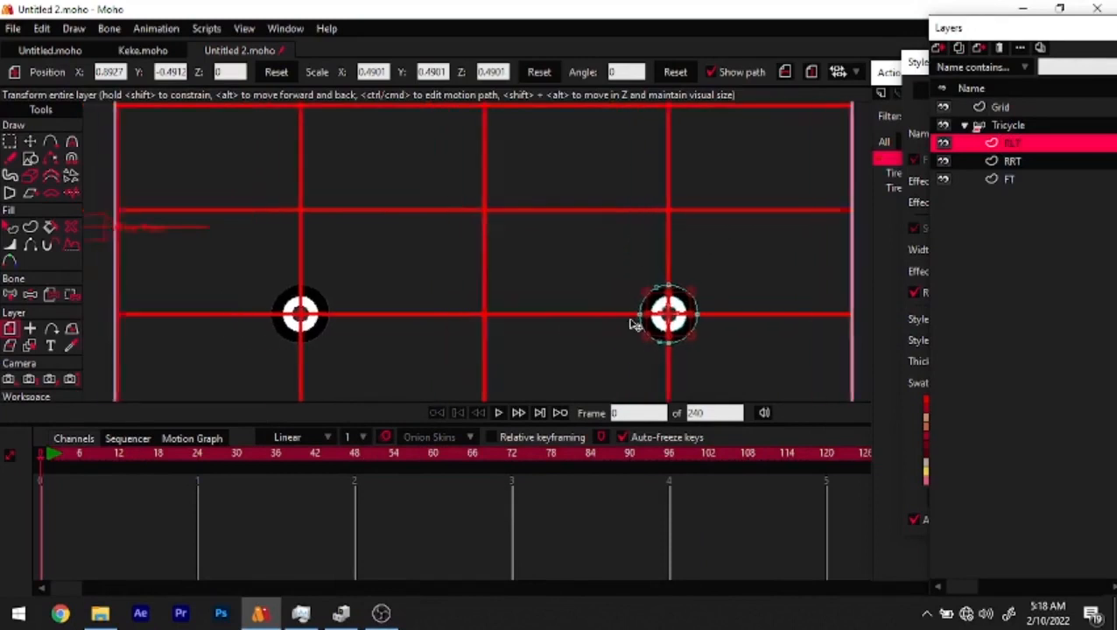
{"action": "scroll", "coordinate": [357, 278], "scroll_direction": "up", "scroll_amount": 4}
{"action": "left_click_drag", "start_coordinate": [306, 359], "coordinate": [351, 356]}
{"action": "right_click", "coordinate": [350, 358], "text": "alt"}
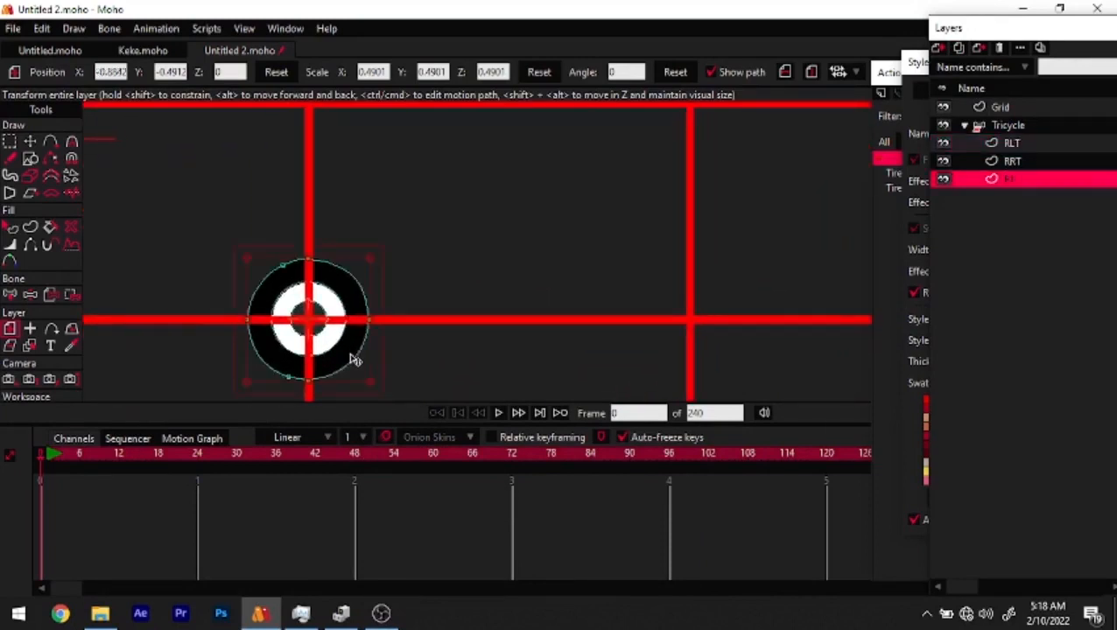
{"action": "key", "text": "q"}
{"action": "left_click", "coordinate": [354, 359]}
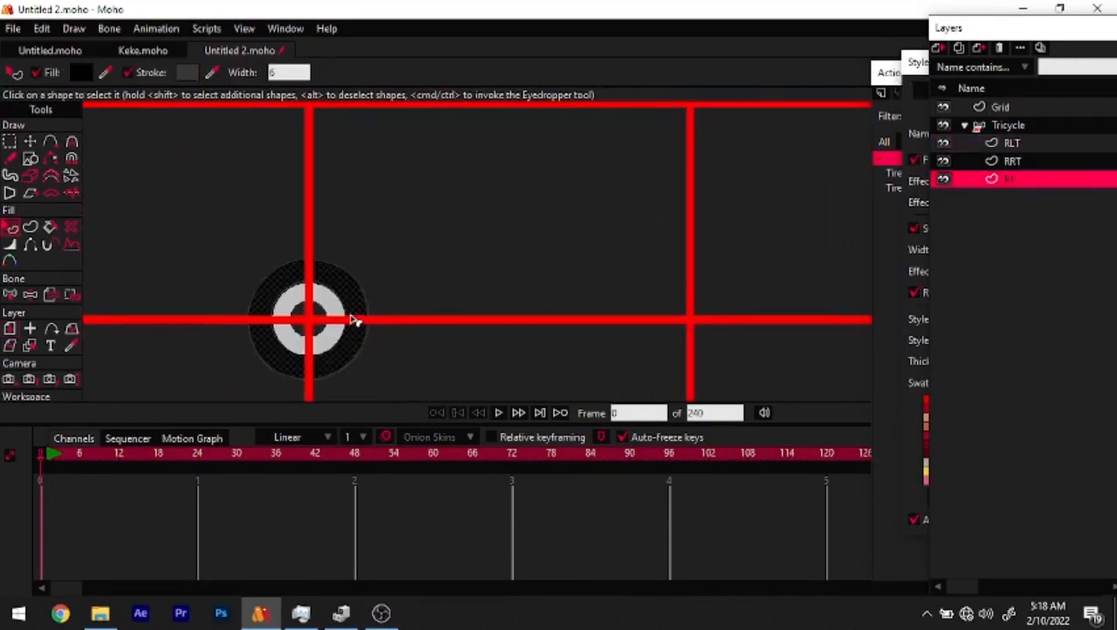
{"action": "left_click", "coordinate": [910, 63]}
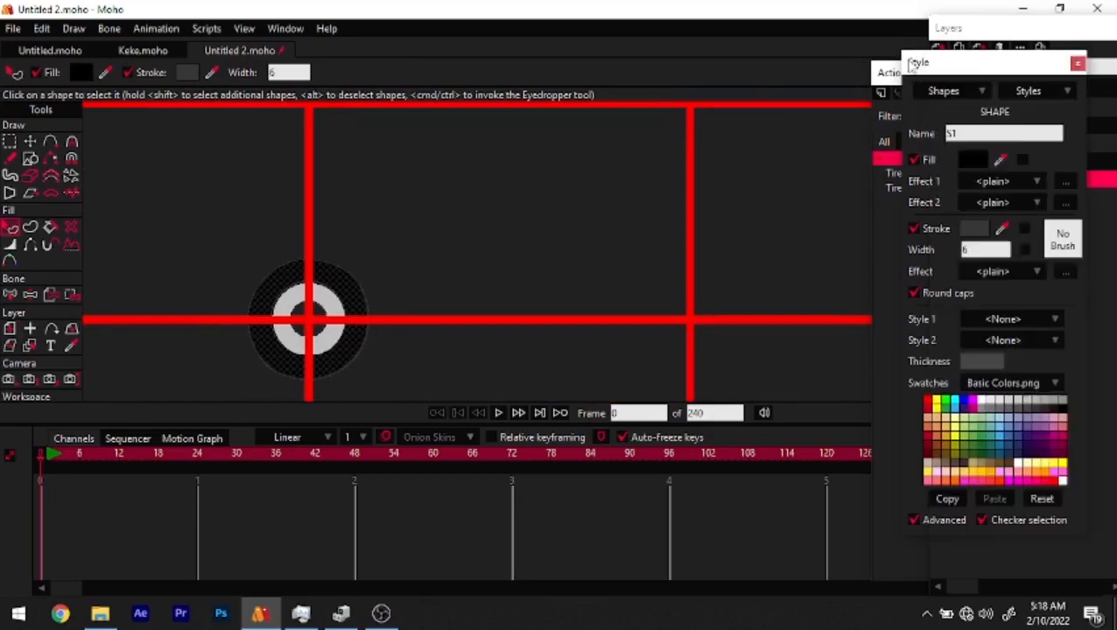
{"action": "left_click", "coordinate": [954, 404]}
{"action": "left_click", "coordinate": [519, 386]}
{"action": "scroll", "coordinate": [446, 321], "scroll_direction": "down", "scroll_amount": 4}
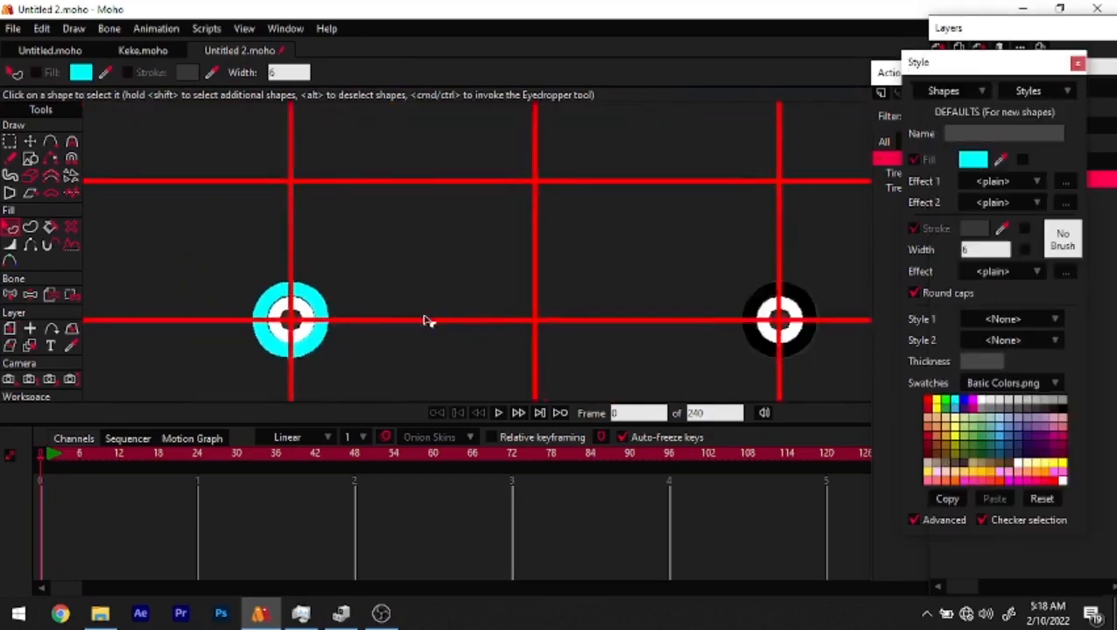
Select the white inner ring shape on the RRT layer and set its fill to red
{"action": "scroll", "coordinate": [674, 326], "scroll_direction": "up", "scroll_amount": 3}
{"action": "scroll", "coordinate": [595, 338], "scroll_direction": "up", "scroll_amount": 1}
{"action": "left_click", "coordinate": [983, 34]}
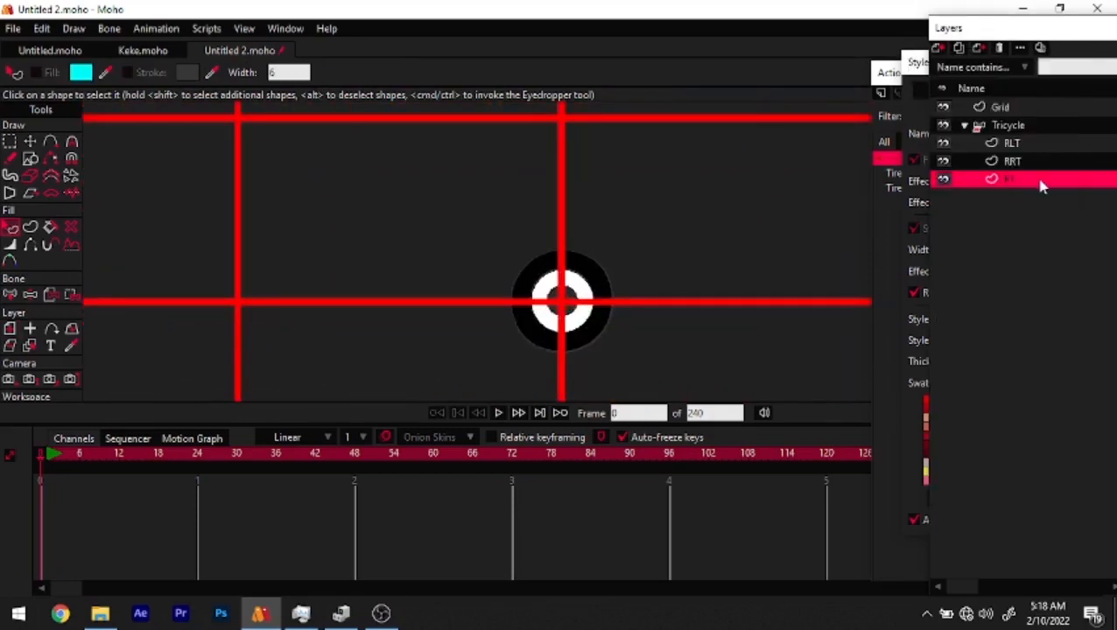
{"action": "left_click", "coordinate": [1023, 164]}
{"action": "left_click", "coordinate": [539, 326]}
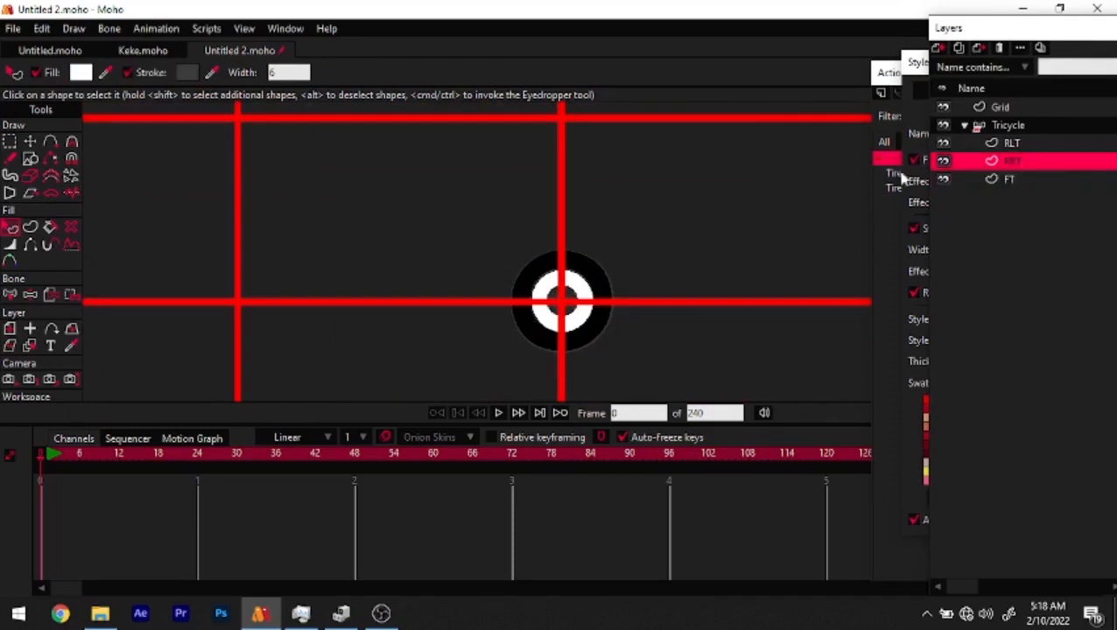
{"action": "left_click", "coordinate": [919, 63]}
{"action": "left_click", "coordinate": [930, 411]}
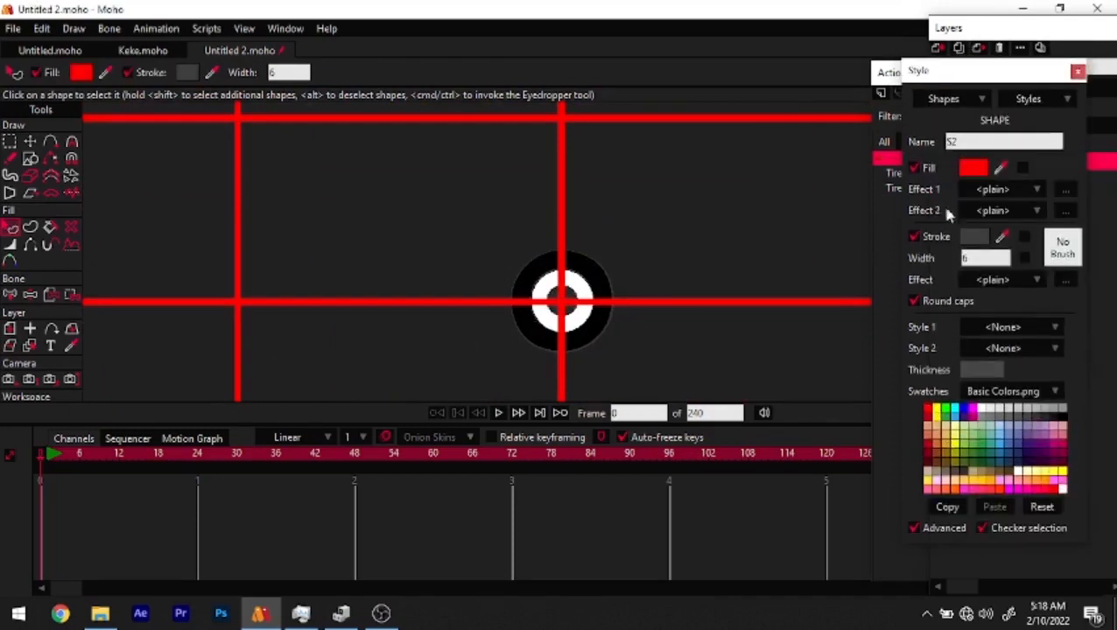
Select the outer tire shape on the RLT layer, set its fill to yellow and deselect it
{"action": "left_click", "coordinate": [963, 35]}
{"action": "left_click", "coordinate": [1031, 144]}
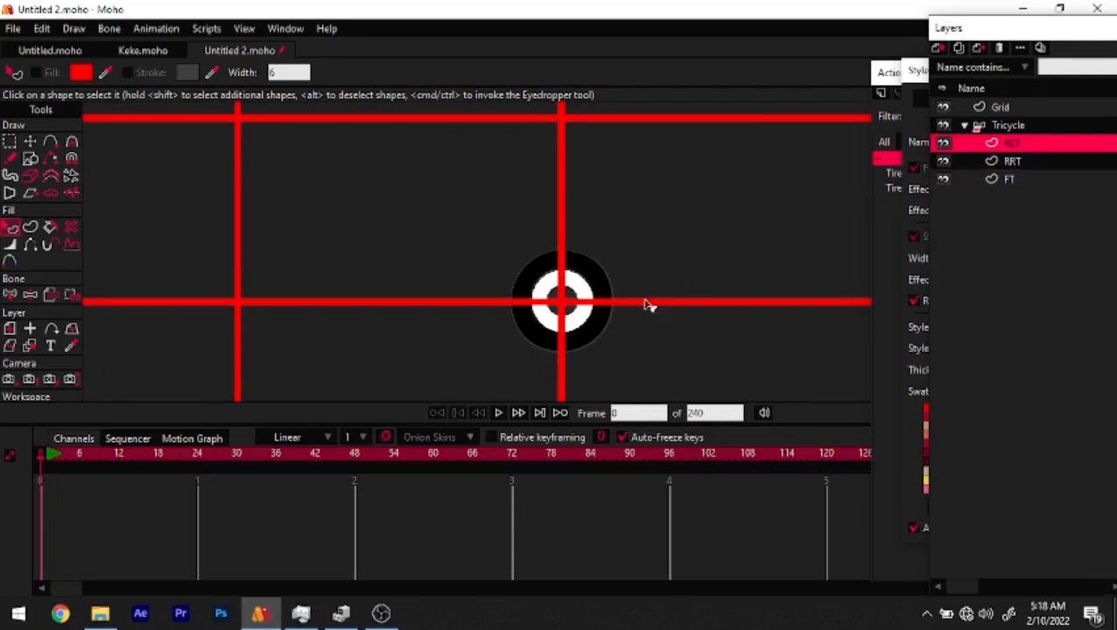
{"action": "left_click", "coordinate": [604, 326]}
{"action": "left_click", "coordinate": [917, 72]}
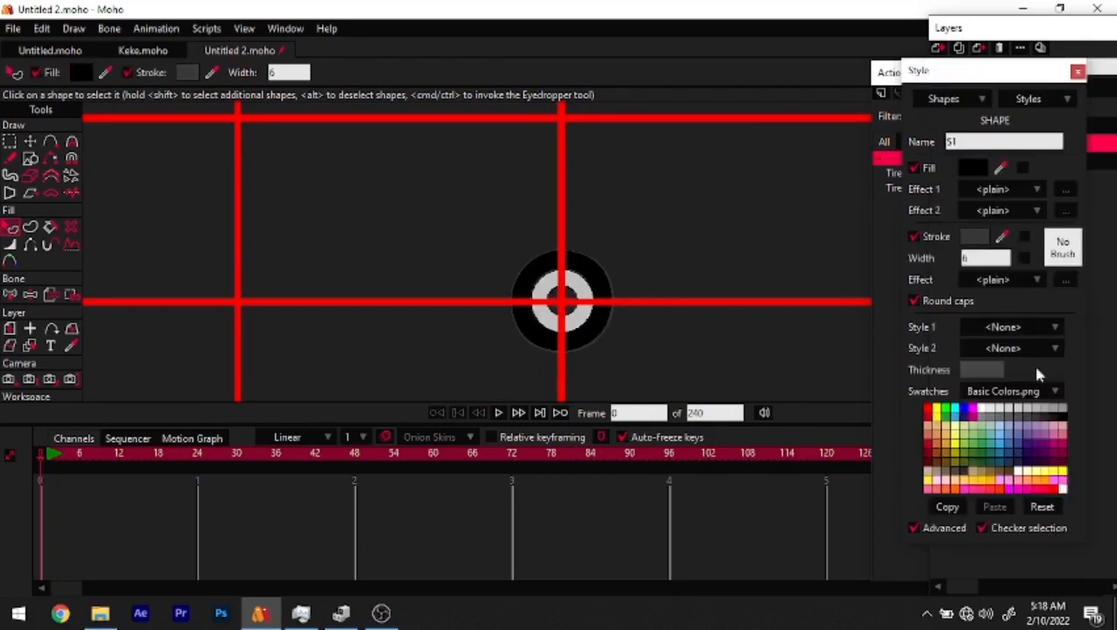
{"action": "left_click", "coordinate": [955, 447]}
{"action": "left_click", "coordinate": [475, 327]}
{"action": "scroll", "coordinate": [552, 322], "scroll_direction": "down", "scroll_amount": 2}
{"action": "left_click_drag", "start_coordinate": [520, 346], "coordinate": [596, 326]}
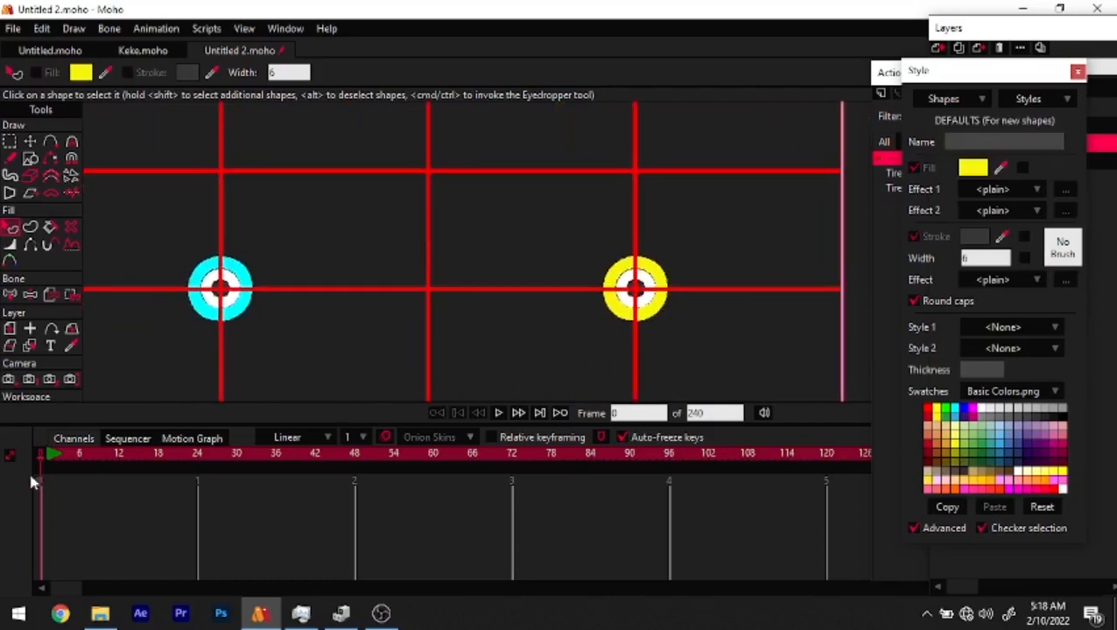
{"action": "left_click_drag", "start_coordinate": [28, 466], "coordinate": [5, 464]}
Rotate the Tricycle layer's Tire Turn bone at frame 1 to test the wheels' turning, and return to frame 0
{"action": "left_click", "coordinate": [989, 48]}
{"action": "left_click", "coordinate": [1007, 125]}
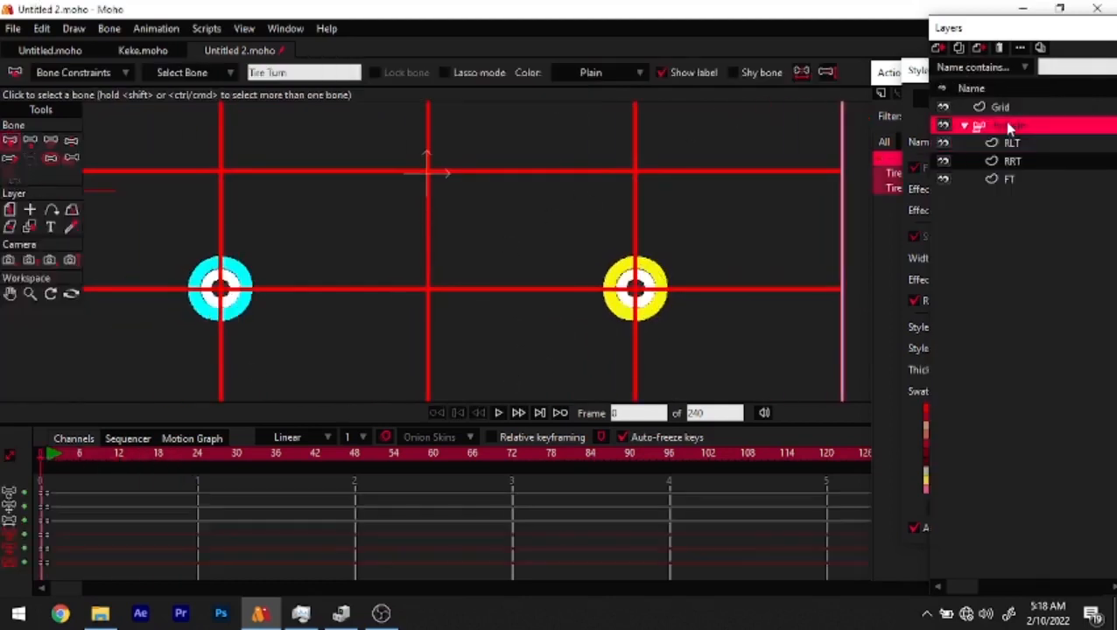
{"action": "scroll", "coordinate": [517, 237], "scroll_direction": "down", "scroll_amount": 4}
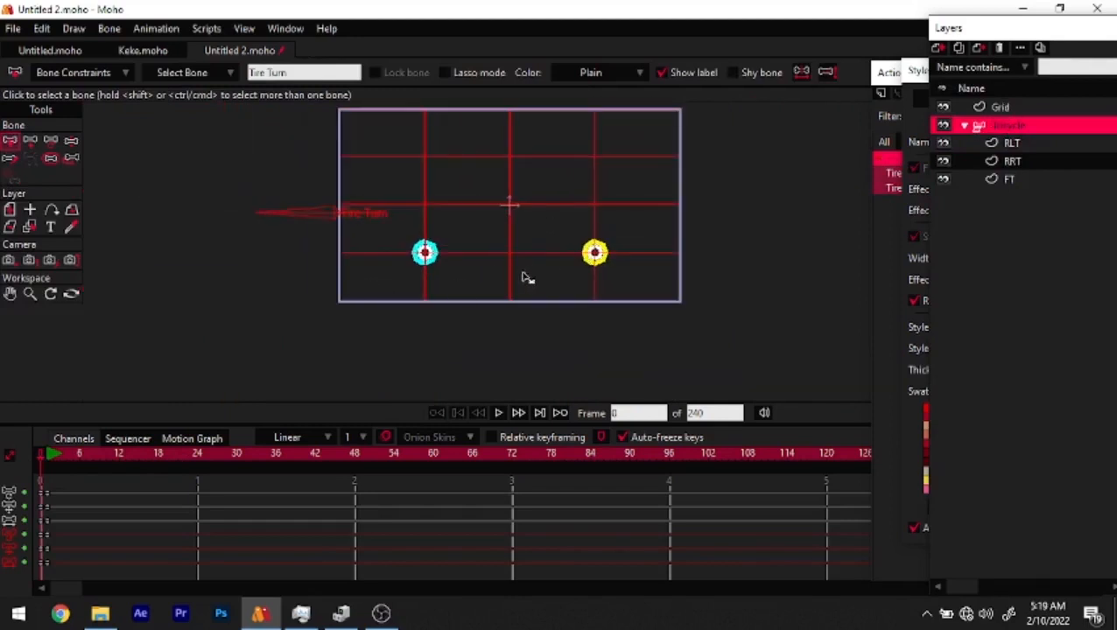
{"action": "key", "text": "Right"}
{"action": "key", "text": "z"}
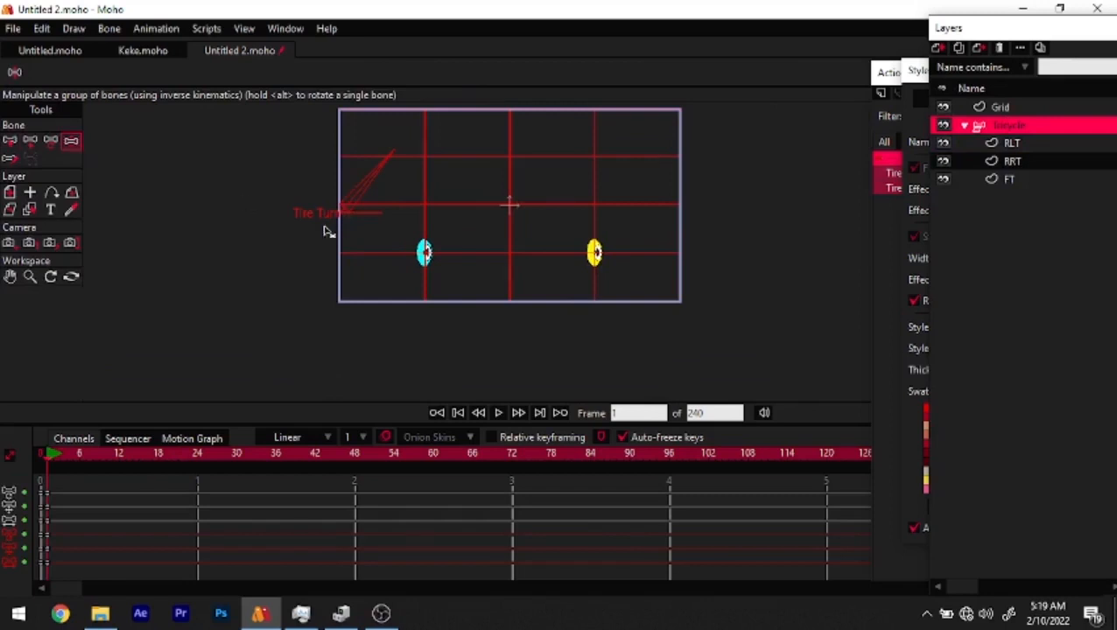
{"action": "left_click_drag", "start_coordinate": [365, 182], "coordinate": [298, 180]}
{"action": "left_click", "coordinate": [449, 415]}
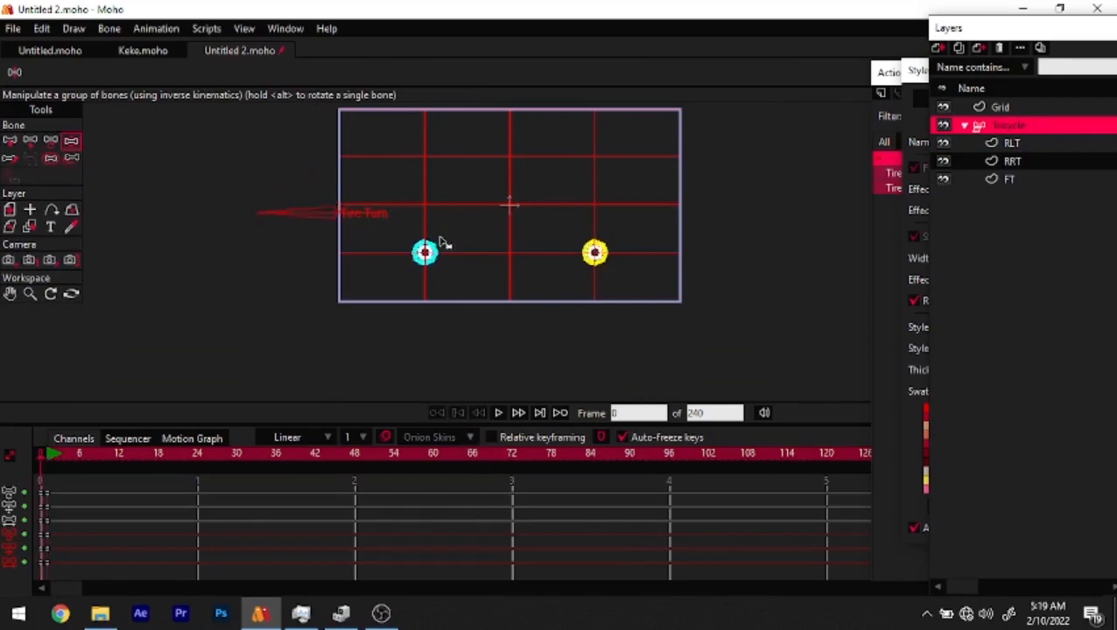
{"action": "scroll", "coordinate": [444, 263], "scroll_direction": "up", "scroll_amount": 4}
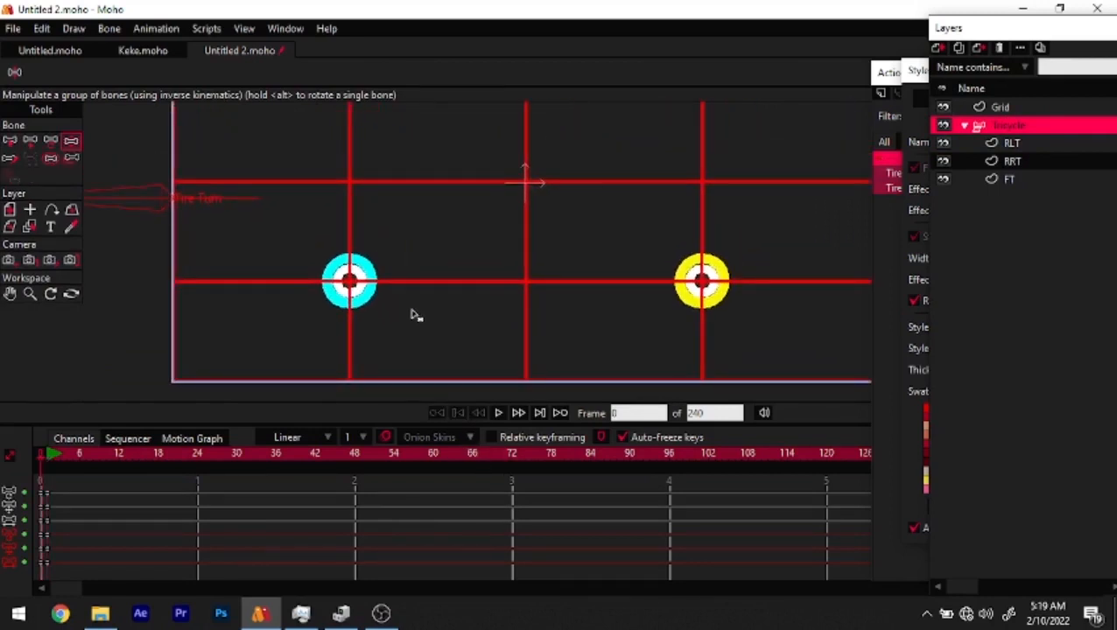
{"action": "scroll", "coordinate": [585, 140], "scroll_direction": "down", "scroll_amount": 4}
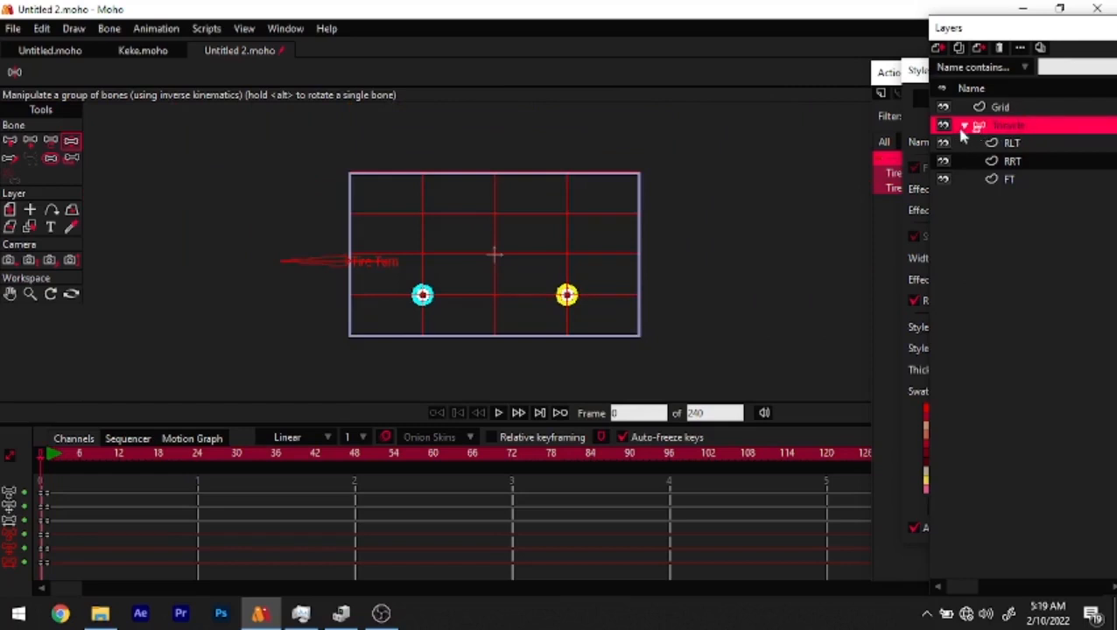
Add a horizontal bone on the Tricycle layer just outside the frame, opposite the Tire Turn bone, and name it Body Turn
{"action": "left_click", "coordinate": [30, 140]}
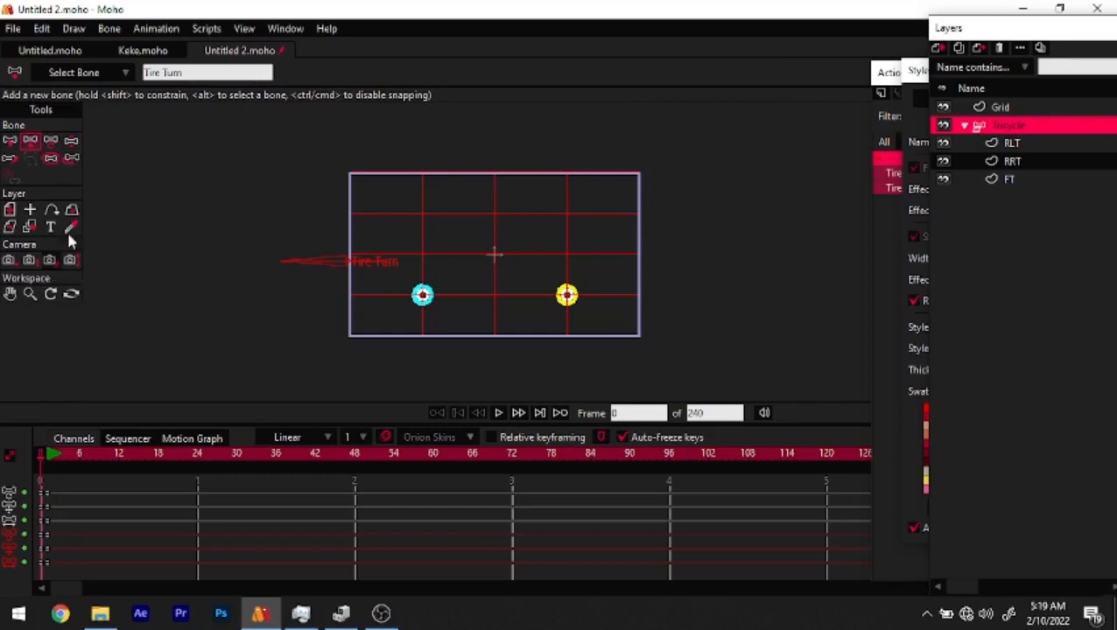
{"action": "scroll", "coordinate": [354, 249], "scroll_direction": "up", "scroll_amount": 2}
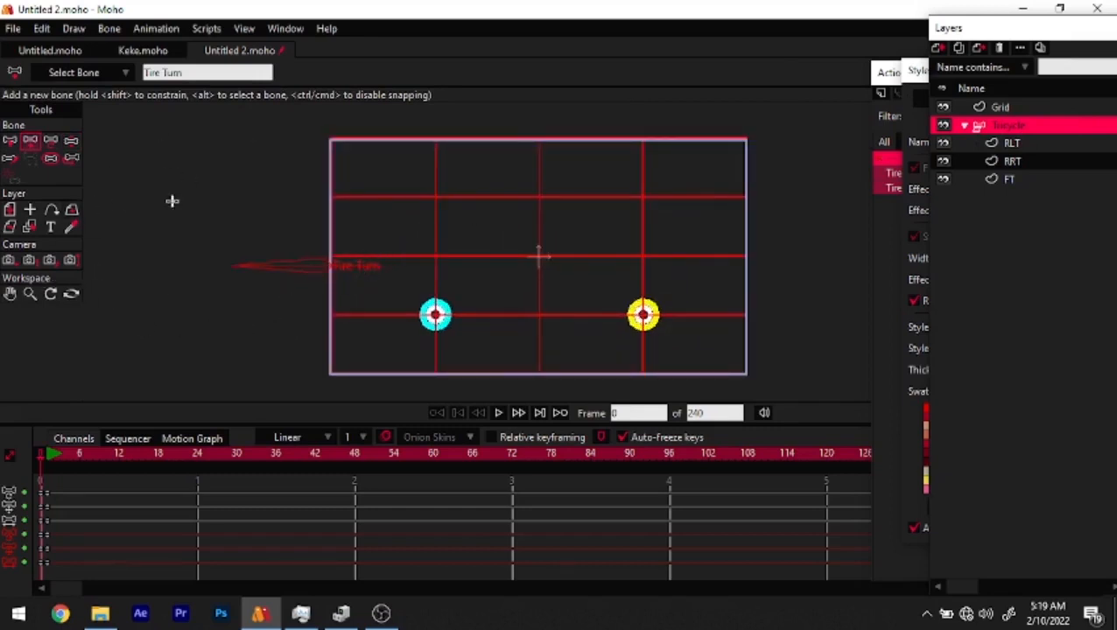
{"action": "key", "text": "Return"}
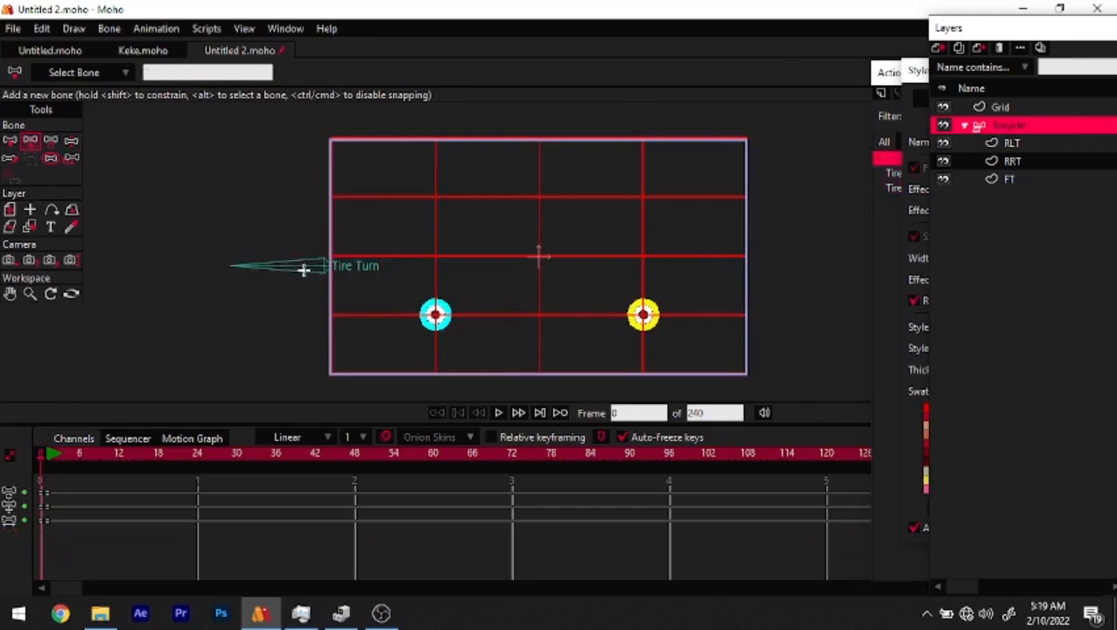
{"action": "scroll", "coordinate": [303, 272], "scroll_direction": "down", "scroll_amount": 2}
{"action": "scroll", "coordinate": [565, 274], "scroll_direction": "up", "scroll_amount": 2}
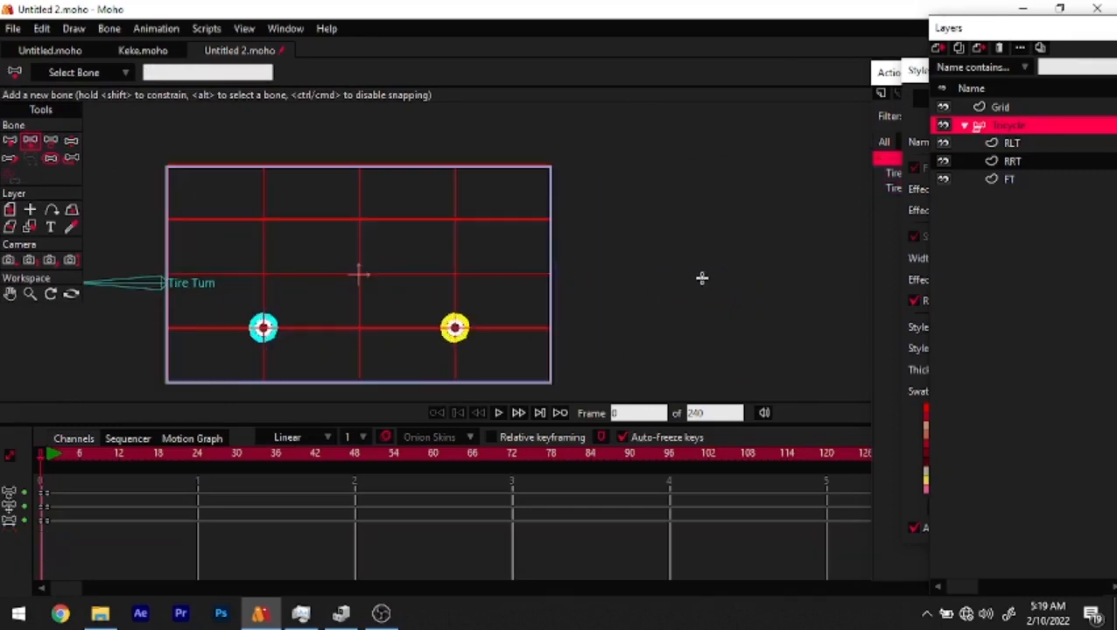
{"action": "left_click_drag", "start_coordinate": [696, 286], "coordinate": [579, 287]}
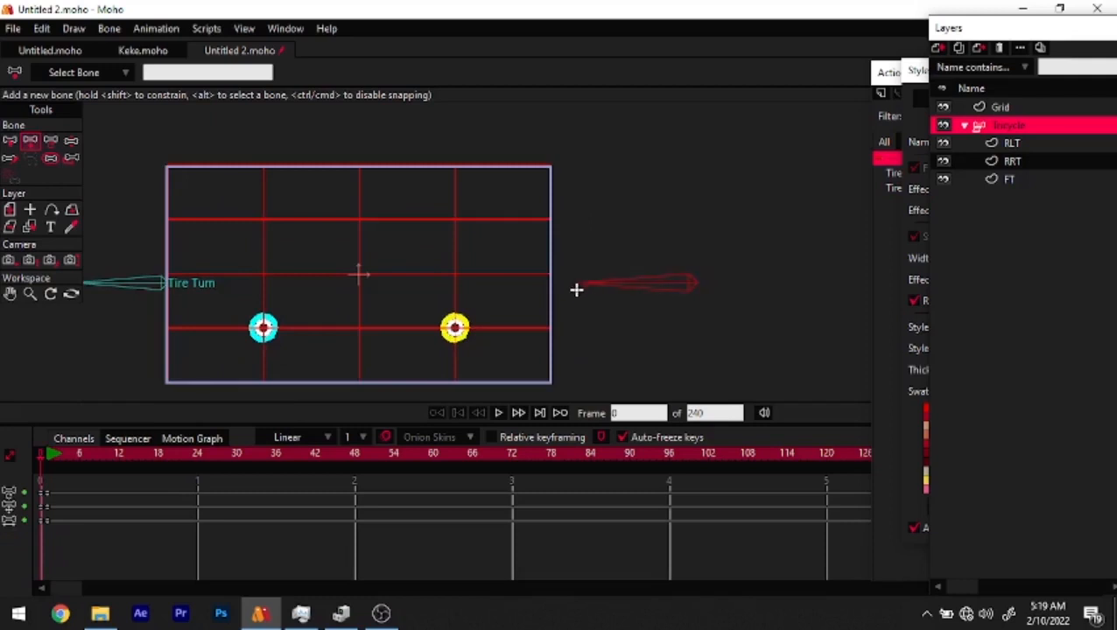
{"action": "left_click", "coordinate": [178, 72]}
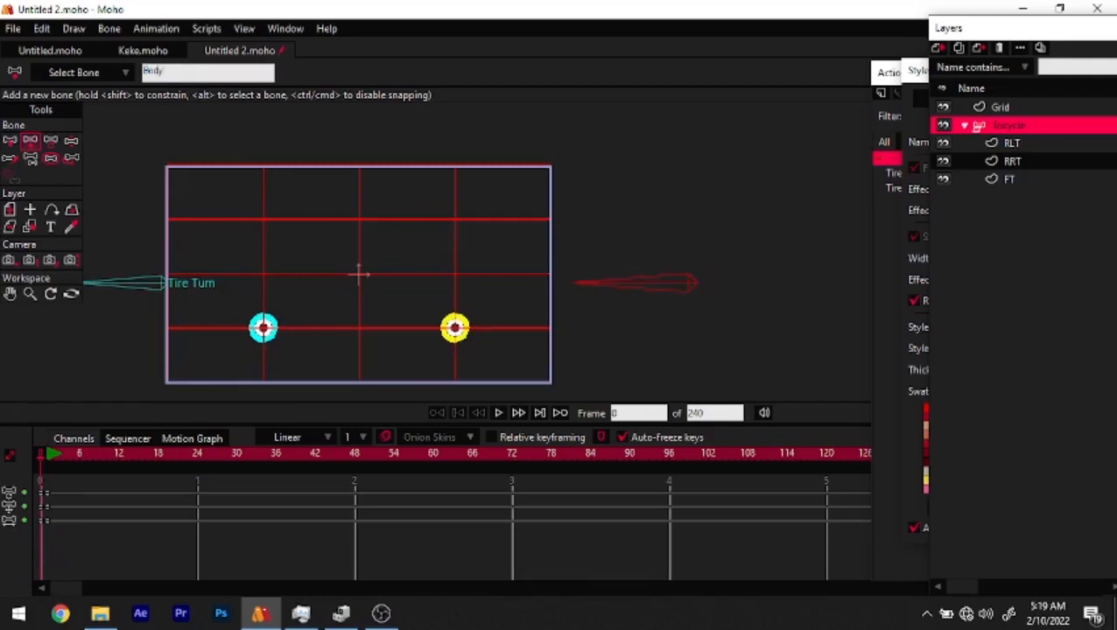
{"action": "key", "text": "Return"}
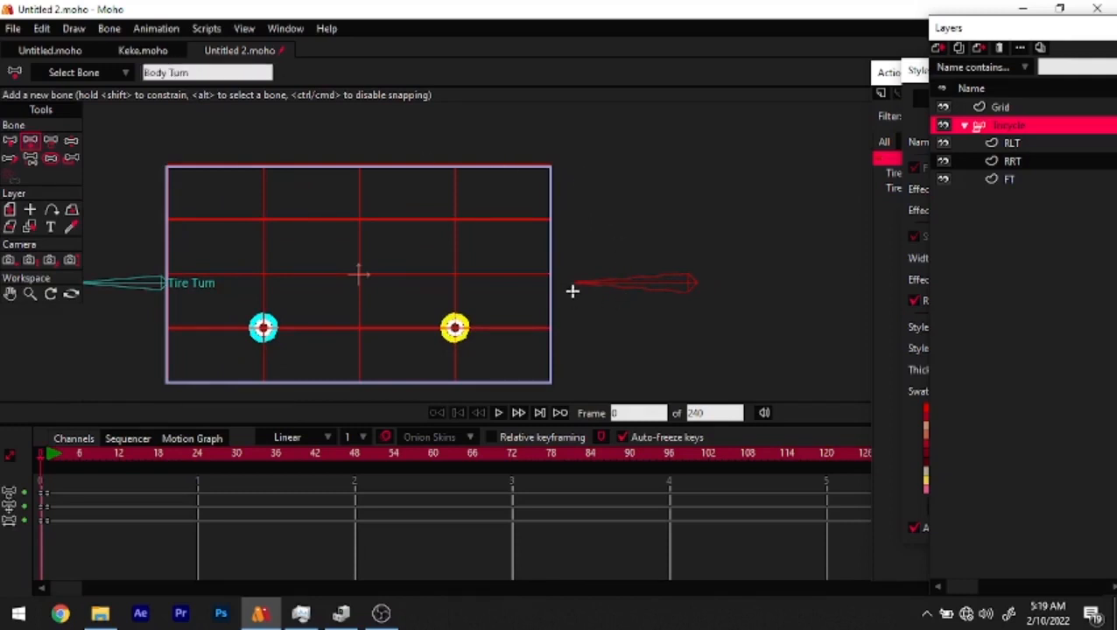
Create a smart dial for the Body Turn bone from -180 to 180 degrees over 96 frames, with separate positive and negative actions
{"action": "key", "text": "ctrl+shift+d"}
{"action": "left_click_drag", "start_coordinate": [579, 233], "coordinate": [876, 132]}
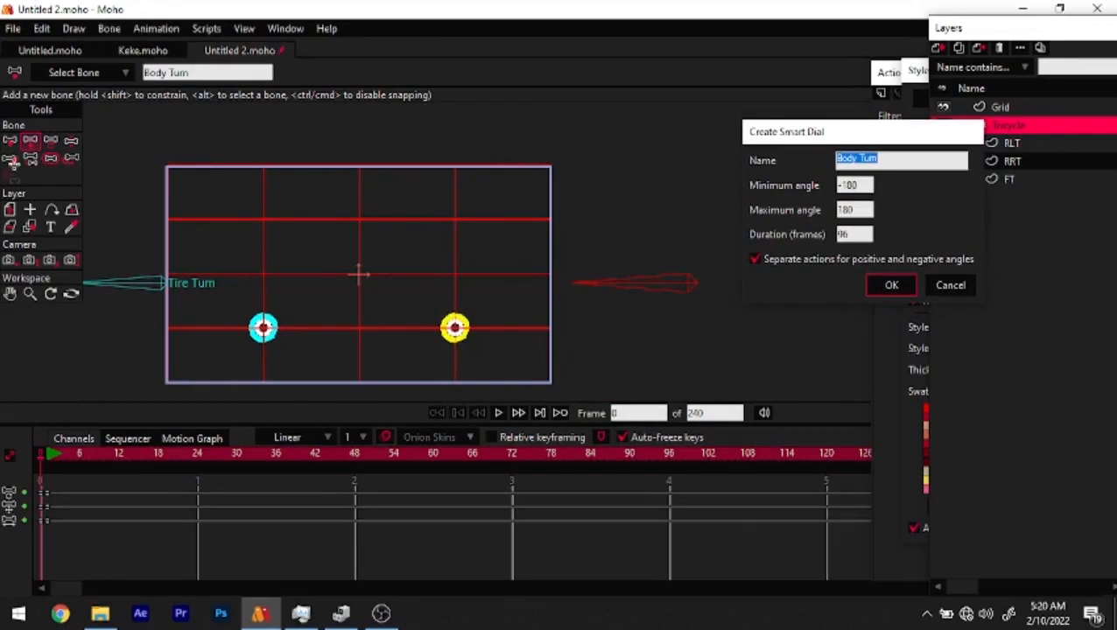
{"action": "left_click_drag", "start_coordinate": [819, 133], "coordinate": [667, 140]}
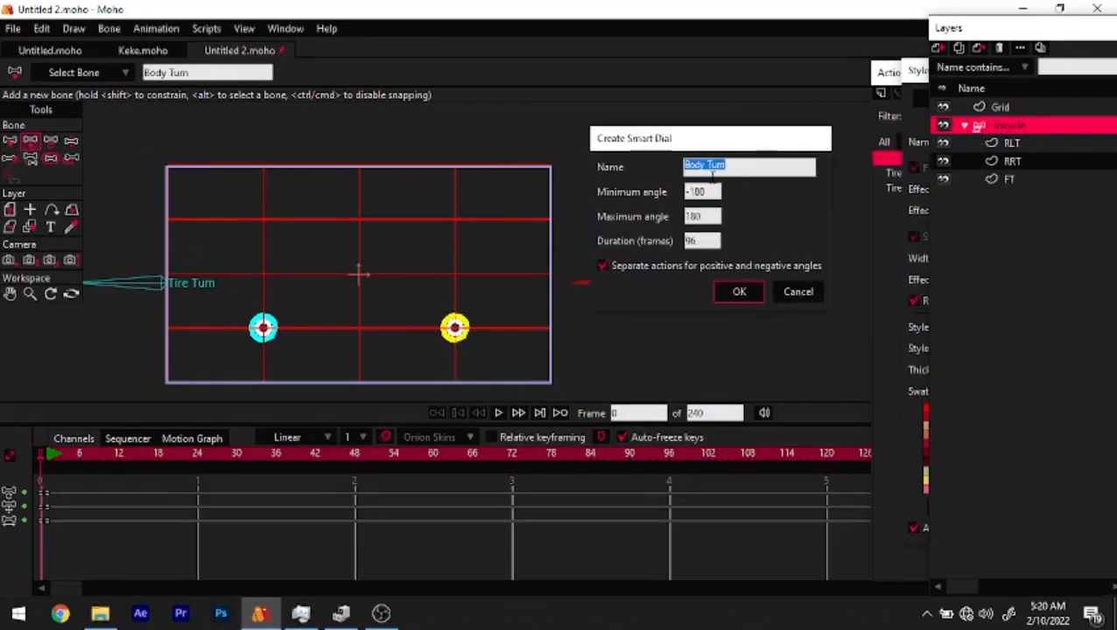
{"action": "left_click", "coordinate": [712, 191]}
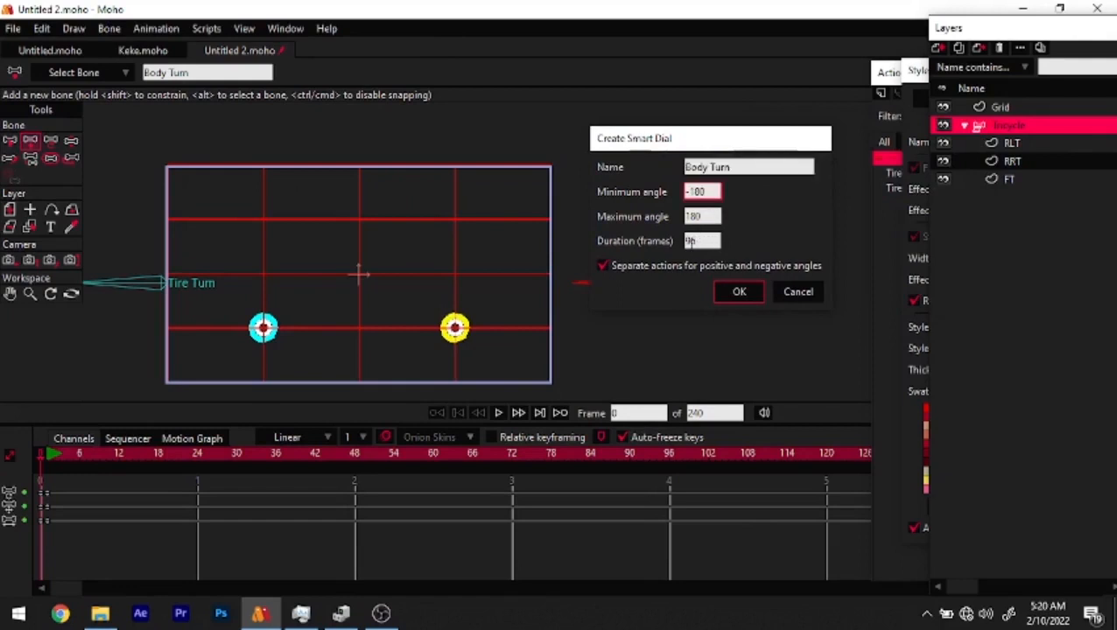
{"action": "left_click", "coordinate": [740, 293]}
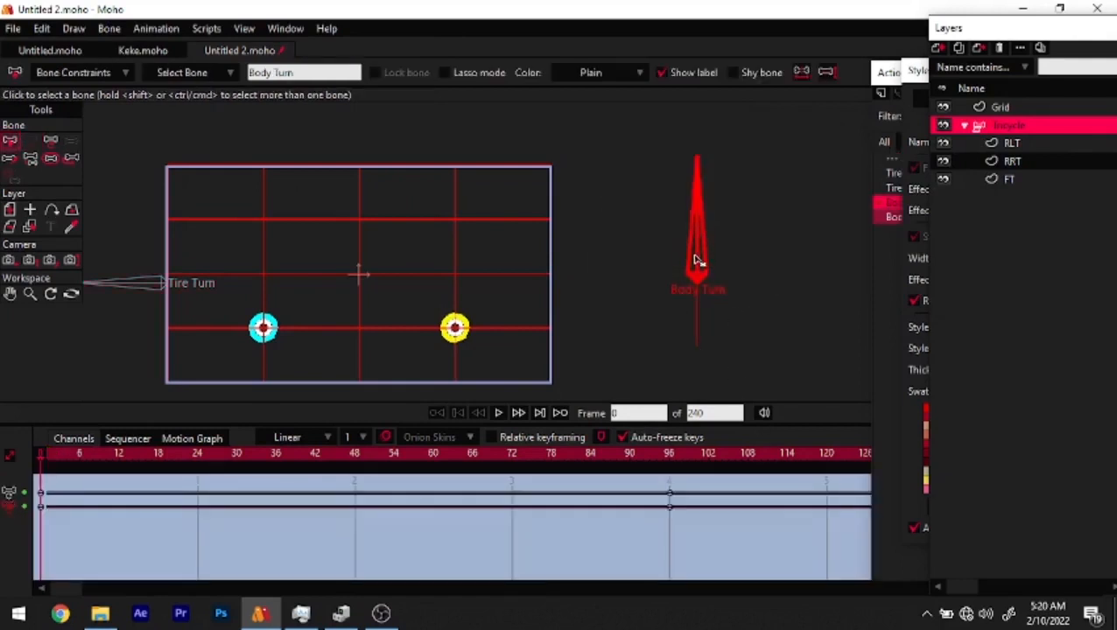
Set the Body Turn bone's angle to 180 degrees at frame 0
{"action": "key", "text": "t"}
{"action": "left_click_drag", "start_coordinate": [687, 261], "coordinate": [604, 281]}
{"action": "left_click", "coordinate": [603, 72]}
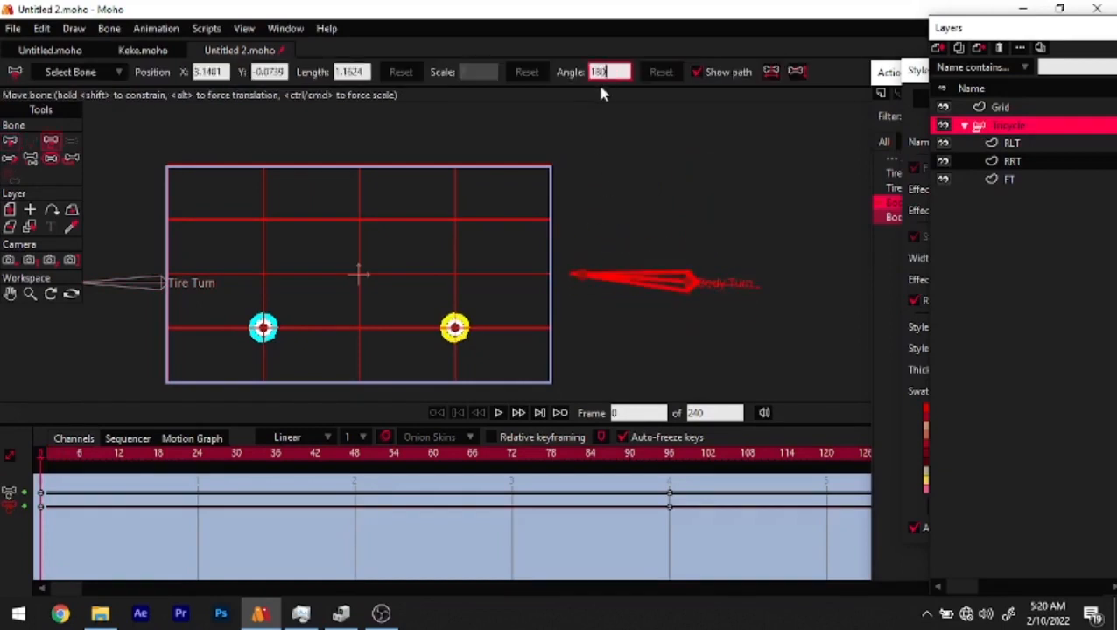
{"action": "type", "text": "180"}
{"action": "key", "text": "Return"}
{"action": "left_click_drag", "start_coordinate": [398, 353], "coordinate": [463, 367]}
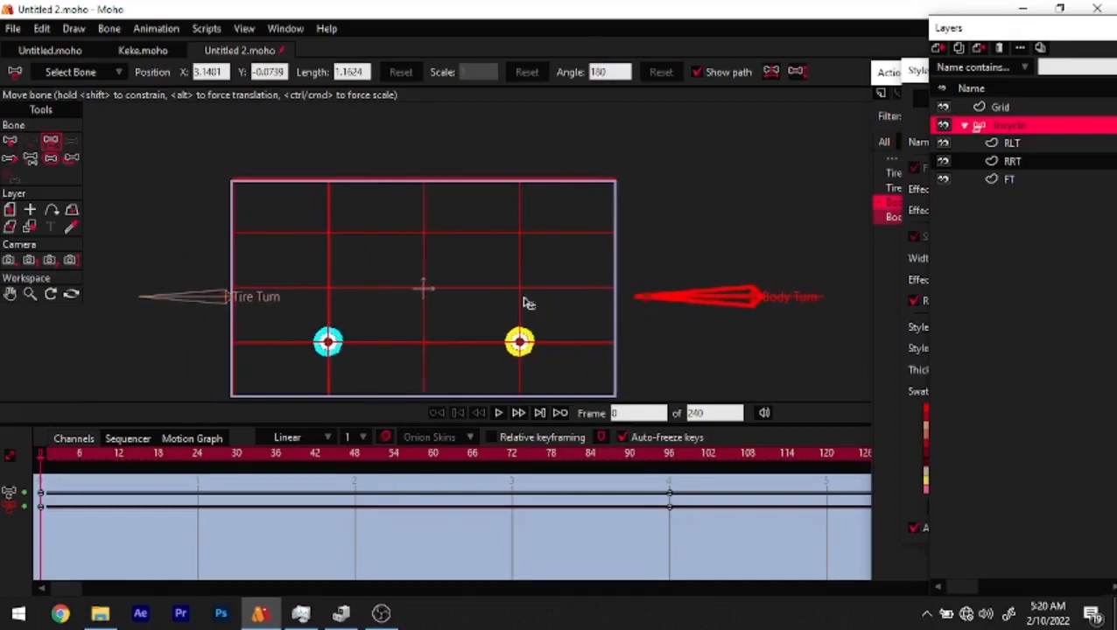
Glance at the Keke.moho reference, scrub the Body Turn and Body Turn 2 actions to frame 96 to check the dial, and return to frame 0
{"action": "left_click", "coordinate": [141, 50]}
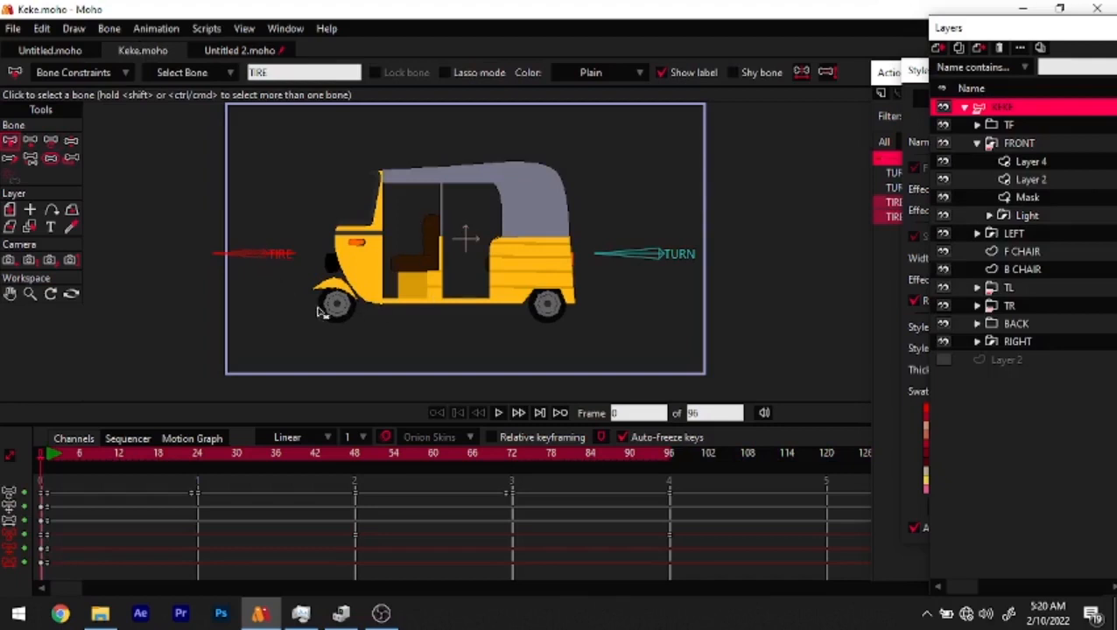
{"action": "left_click", "coordinate": [238, 51]}
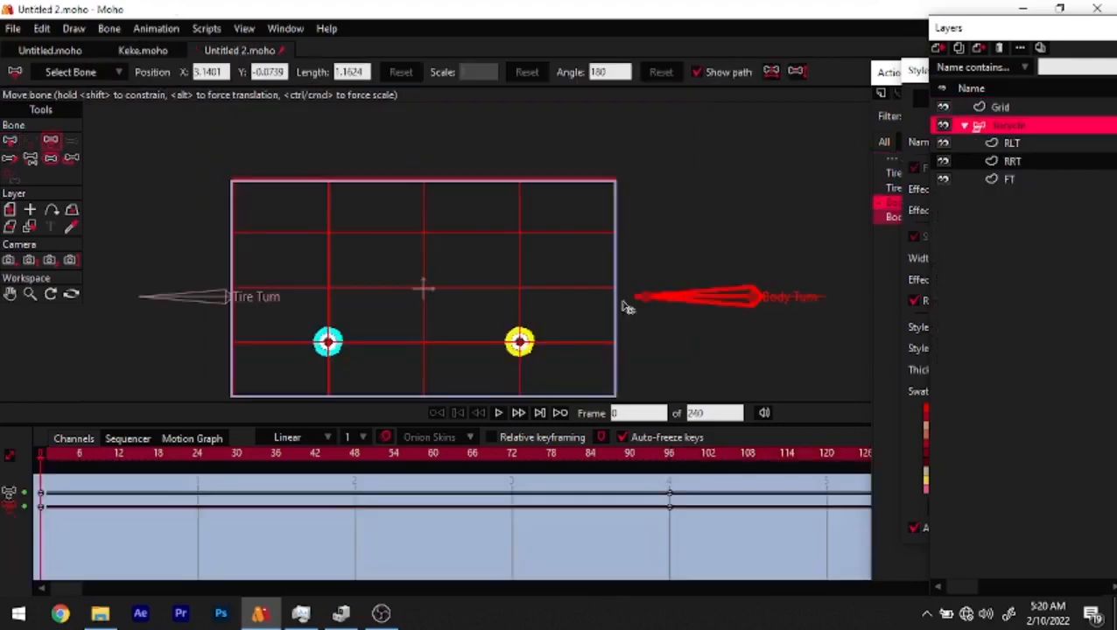
{"action": "left_click_drag", "start_coordinate": [173, 452], "coordinate": [669, 454]}
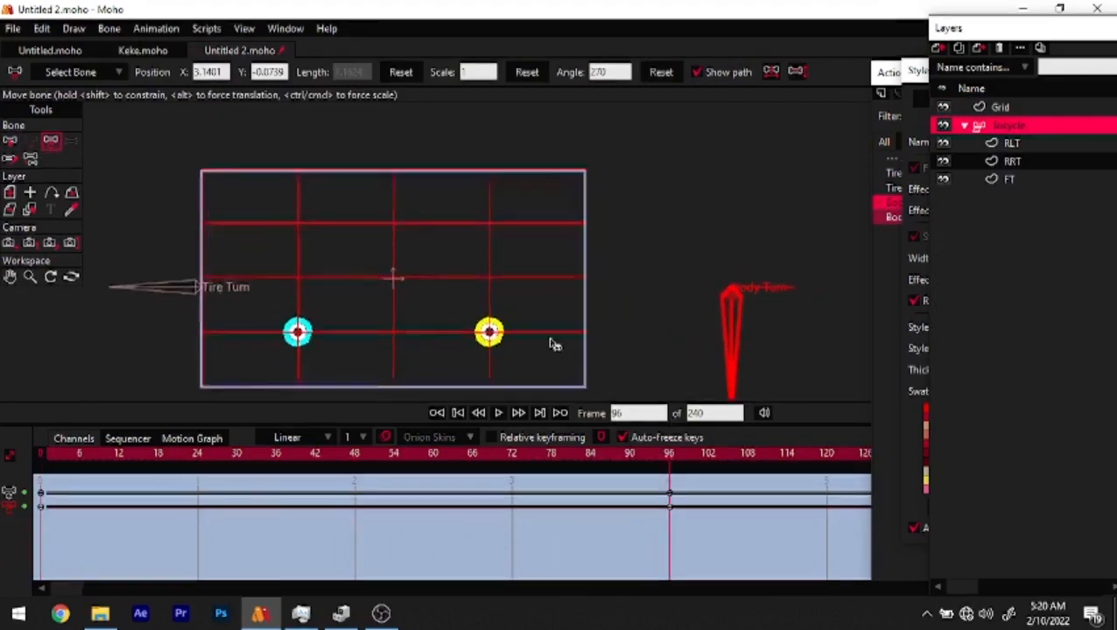
{"action": "left_click_drag", "start_coordinate": [668, 324], "coordinate": [764, 205]}
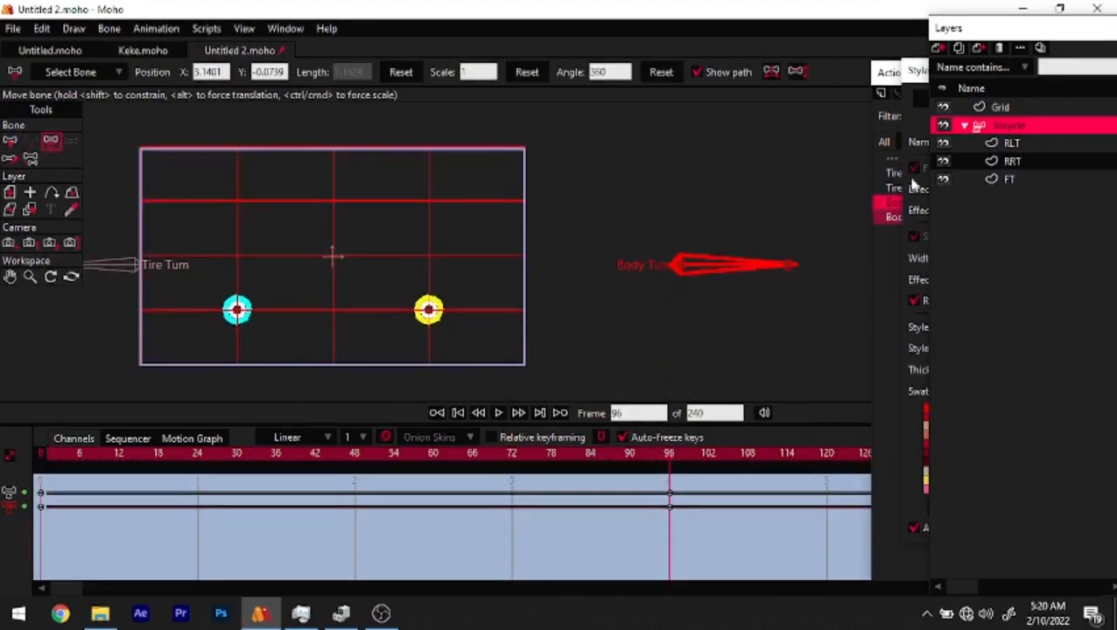
{"action": "double_click", "coordinate": [889, 215]}
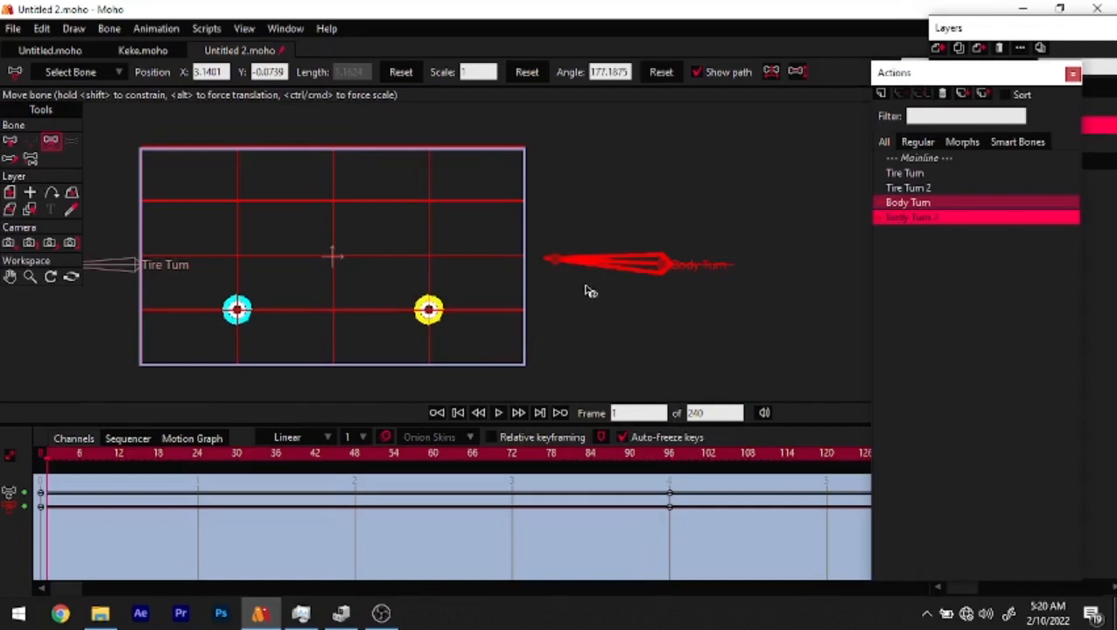
{"action": "left_click", "coordinate": [663, 455]}
{"action": "left_click", "coordinate": [674, 453]}
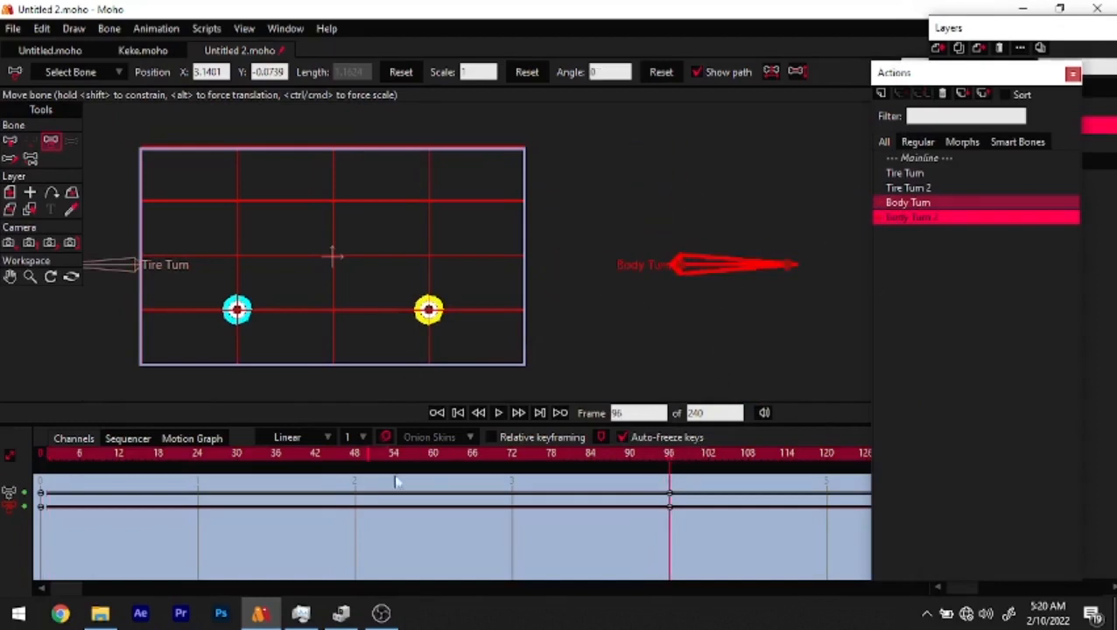
{"action": "left_click_drag", "start_coordinate": [655, 462], "coordinate": [35, 490]}
In the Body Turn action, rotate the Tire Turn bone to 360 degrees at frame 96
{"action": "left_click", "coordinate": [909, 205]}
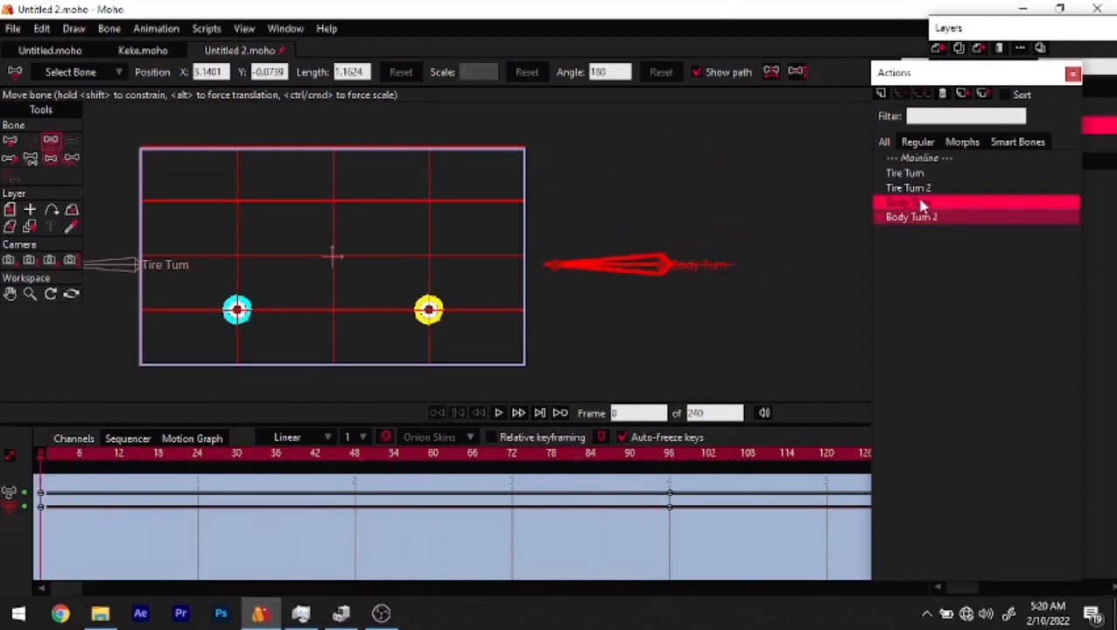
{"action": "double_click", "coordinate": [921, 204]}
{"action": "left_click_drag", "start_coordinate": [208, 451], "coordinate": [356, 467]}
{"action": "scroll", "coordinate": [451, 300], "scroll_direction": "down", "scroll_amount": 3}
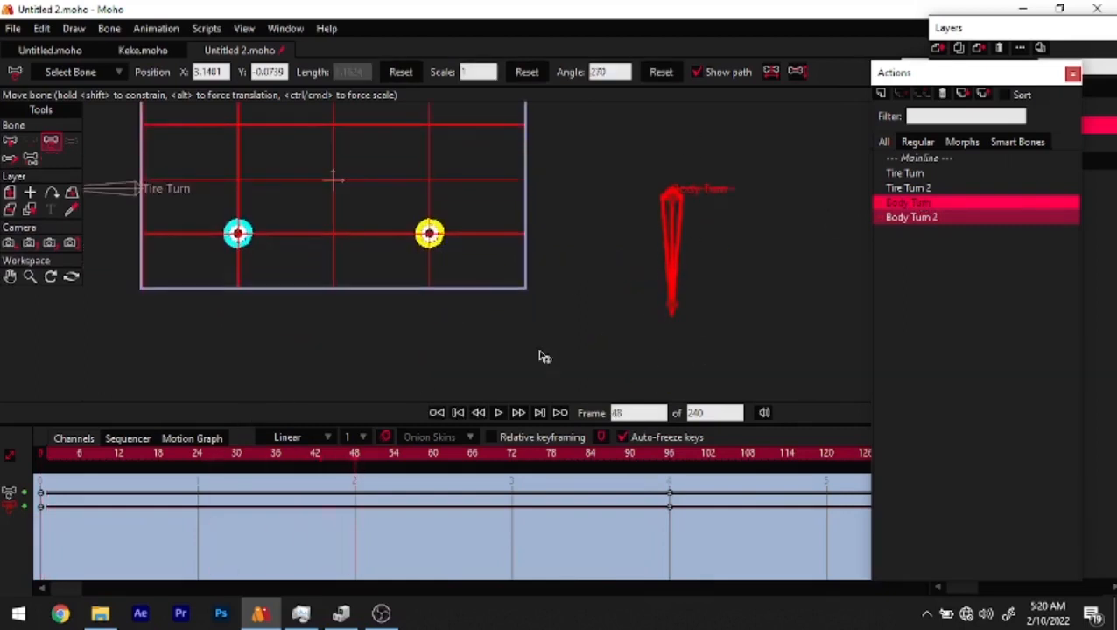
{"action": "left_click_drag", "start_coordinate": [246, 323], "coordinate": [302, 347]}
{"action": "scroll", "coordinate": [324, 262], "scroll_direction": "up", "scroll_amount": 2}
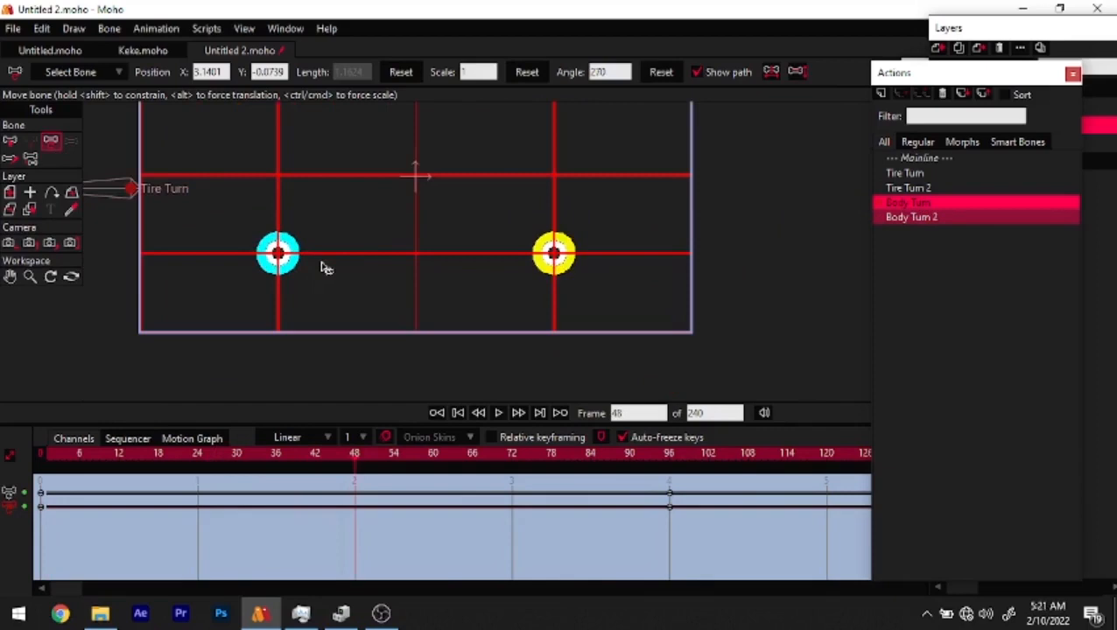
{"action": "scroll", "coordinate": [438, 253], "scroll_direction": "down", "scroll_amount": 3}
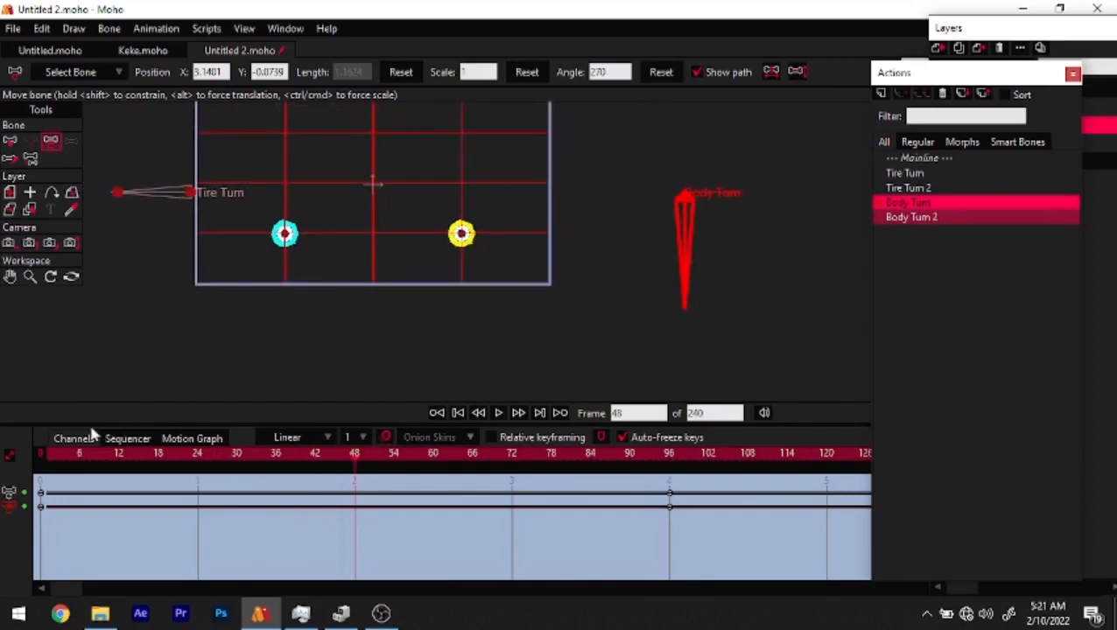
{"action": "left_click_drag", "start_coordinate": [52, 464], "coordinate": [669, 462]}
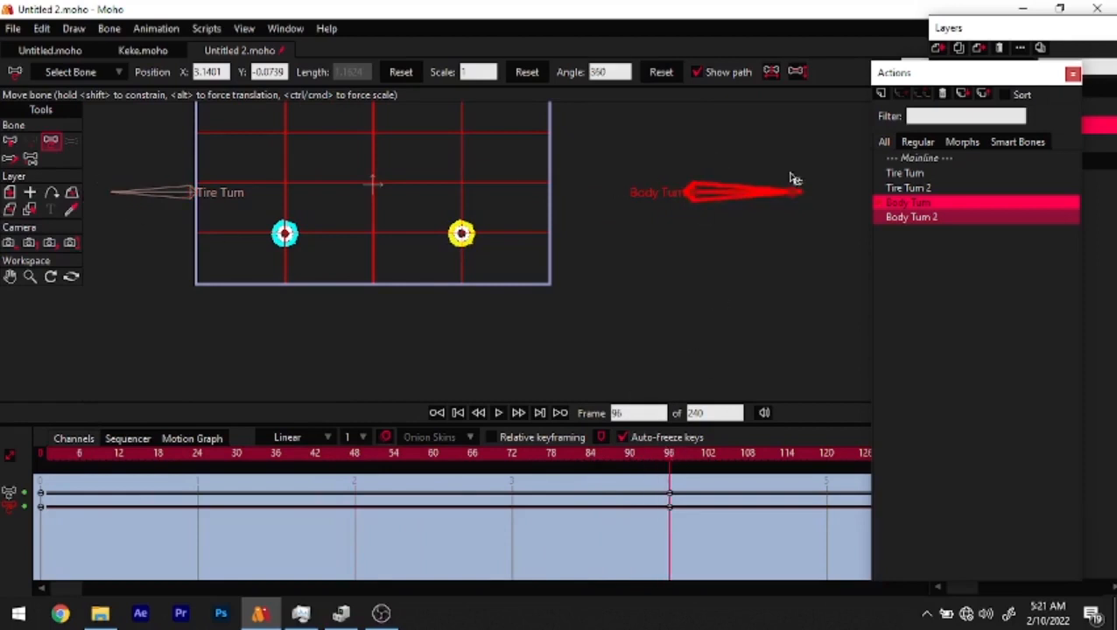
{"action": "left_click_drag", "start_coordinate": [151, 201], "coordinate": [338, 162]}
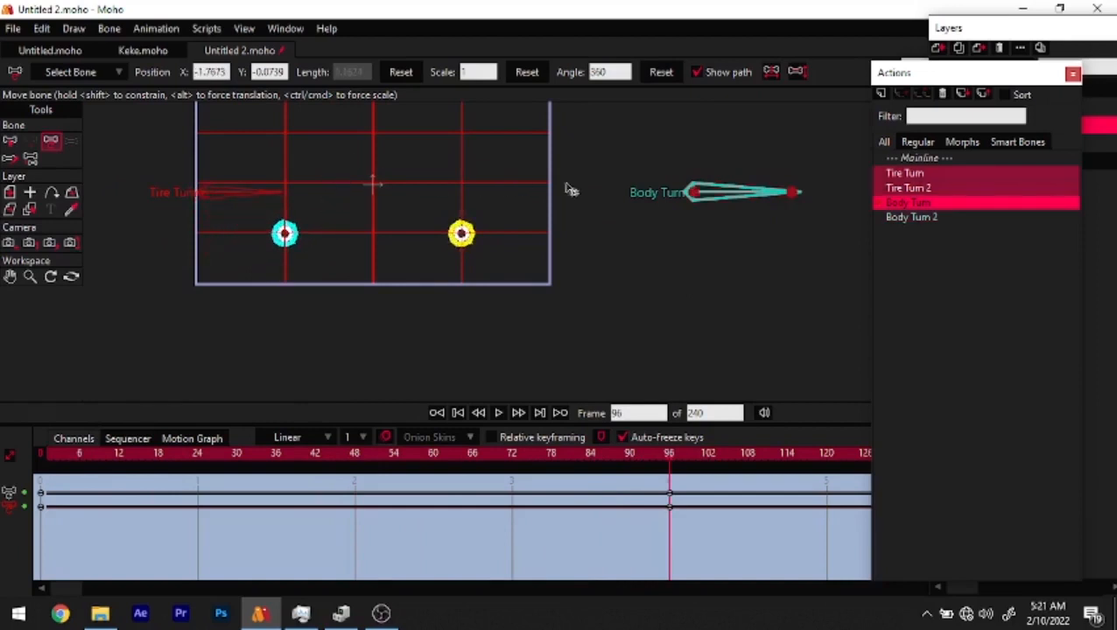
In the Body Turn 2 action, rotate the Tire Turn bone to 0 degrees, place its keyframe at frame 96, and return to frame 0
{"action": "left_click", "coordinate": [919, 219]}
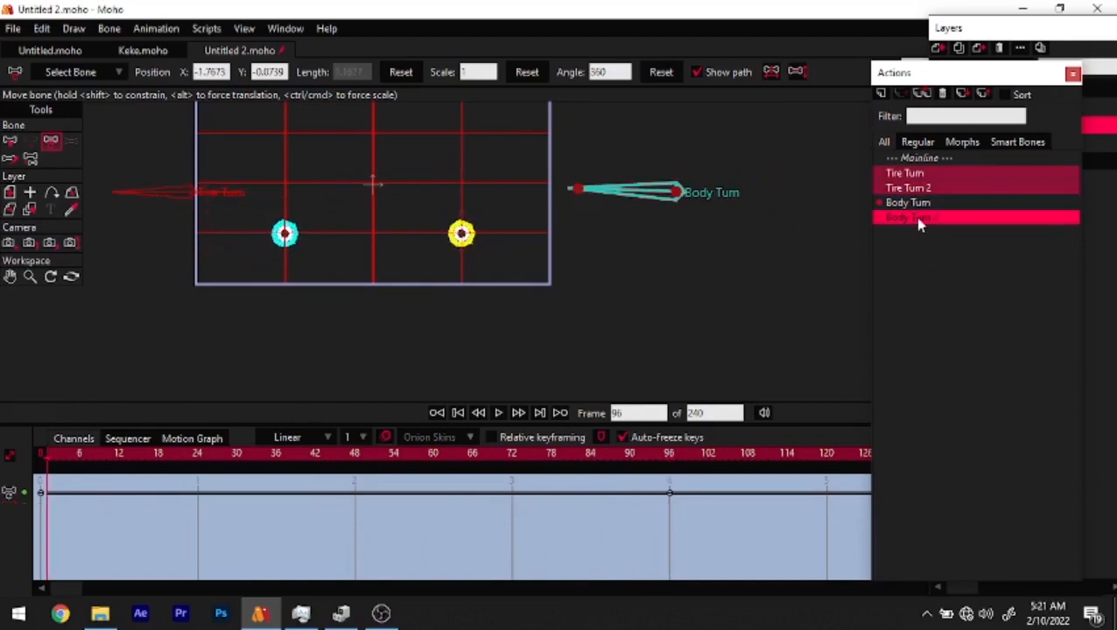
{"action": "left_click_drag", "start_coordinate": [647, 456], "coordinate": [675, 457]}
{"action": "left_click_drag", "start_coordinate": [153, 192], "coordinate": [313, 234]}
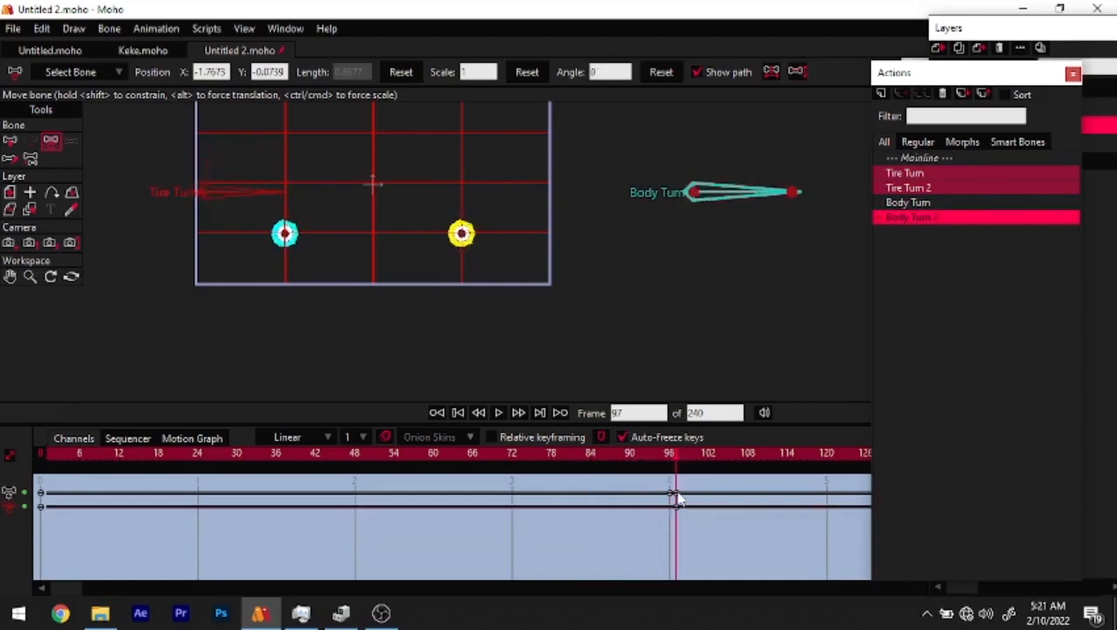
{"action": "left_click_drag", "start_coordinate": [673, 469], "coordinate": [22, 515]}
{"action": "left_click_drag", "start_coordinate": [274, 309], "coordinate": [315, 324]}
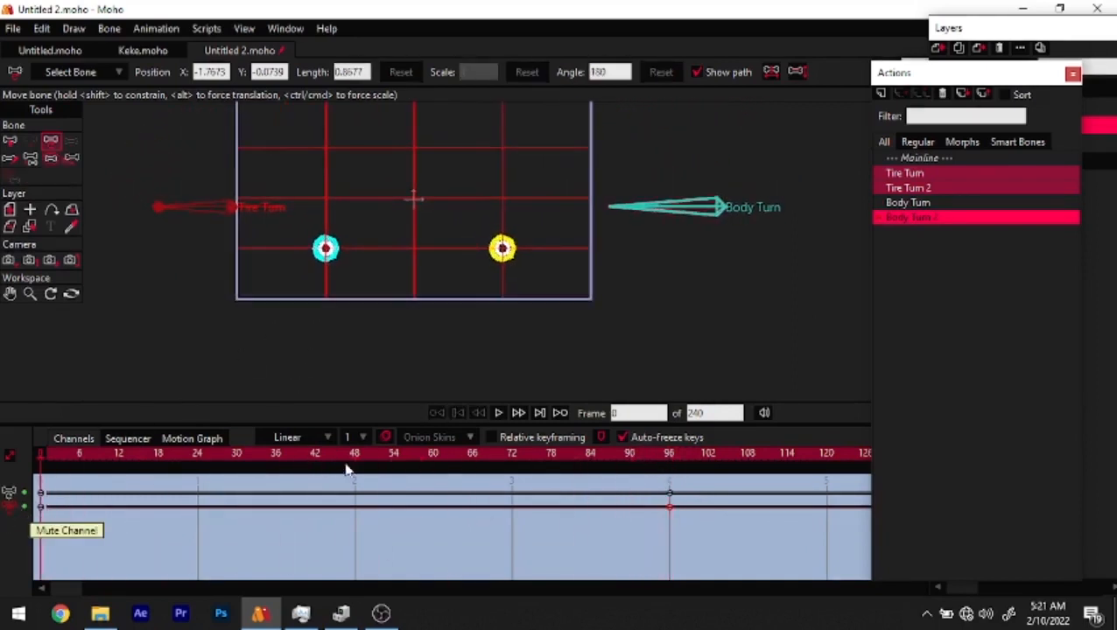
Scrub the Body Turn action to frame 48 to examine the wheels' front view
{"action": "left_click", "coordinate": [946, 200]}
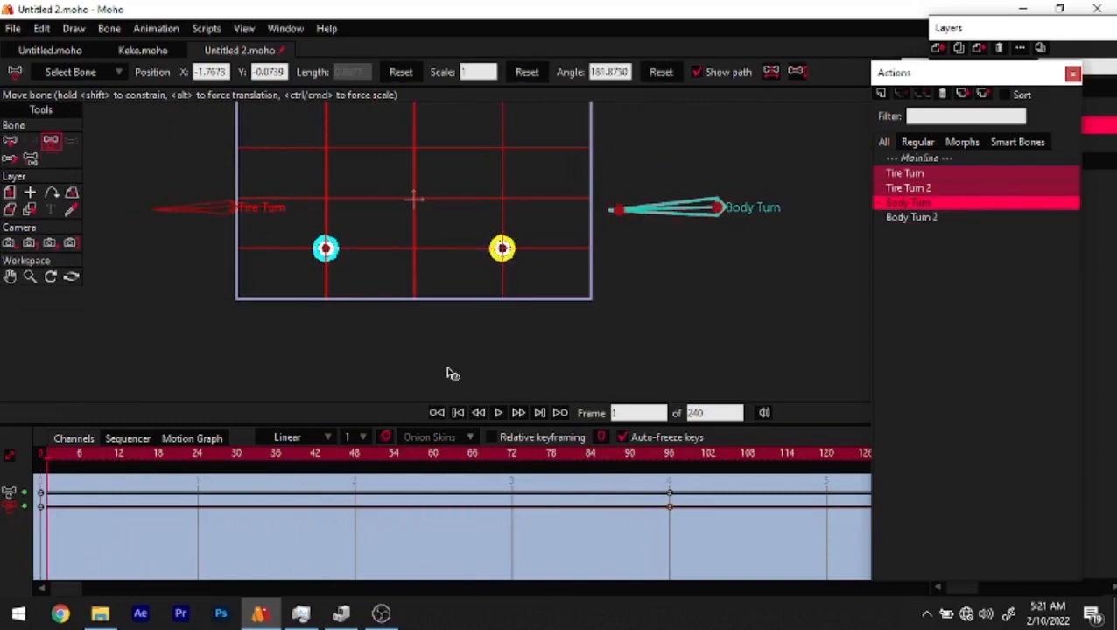
{"action": "left_click_drag", "start_coordinate": [282, 448], "coordinate": [356, 460]}
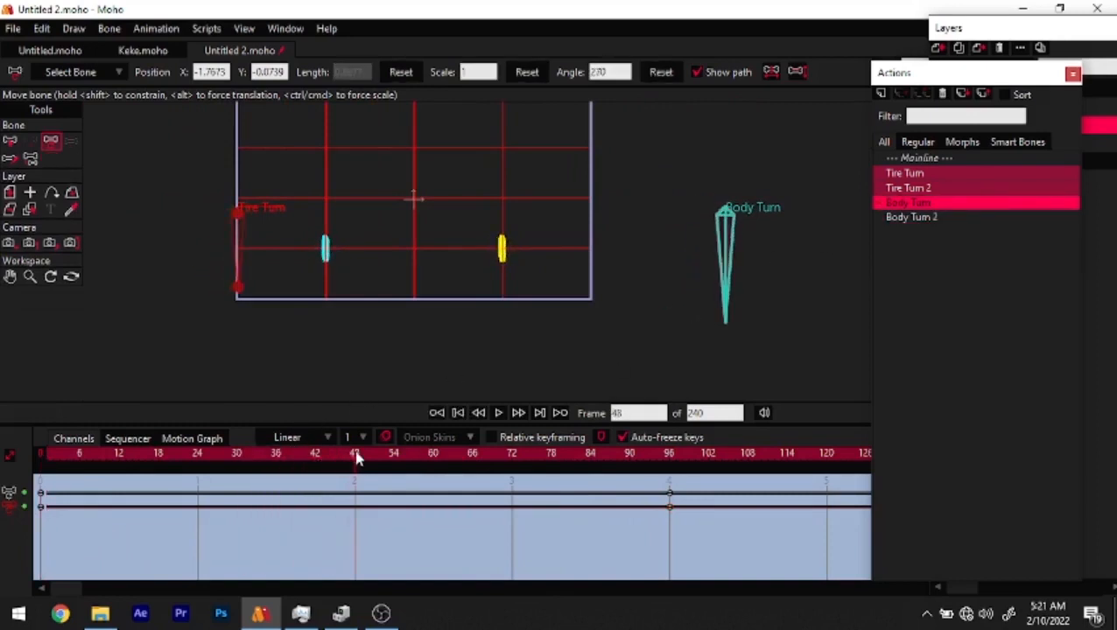
{"action": "scroll", "coordinate": [368, 250], "scroll_direction": "up", "scroll_amount": 3}
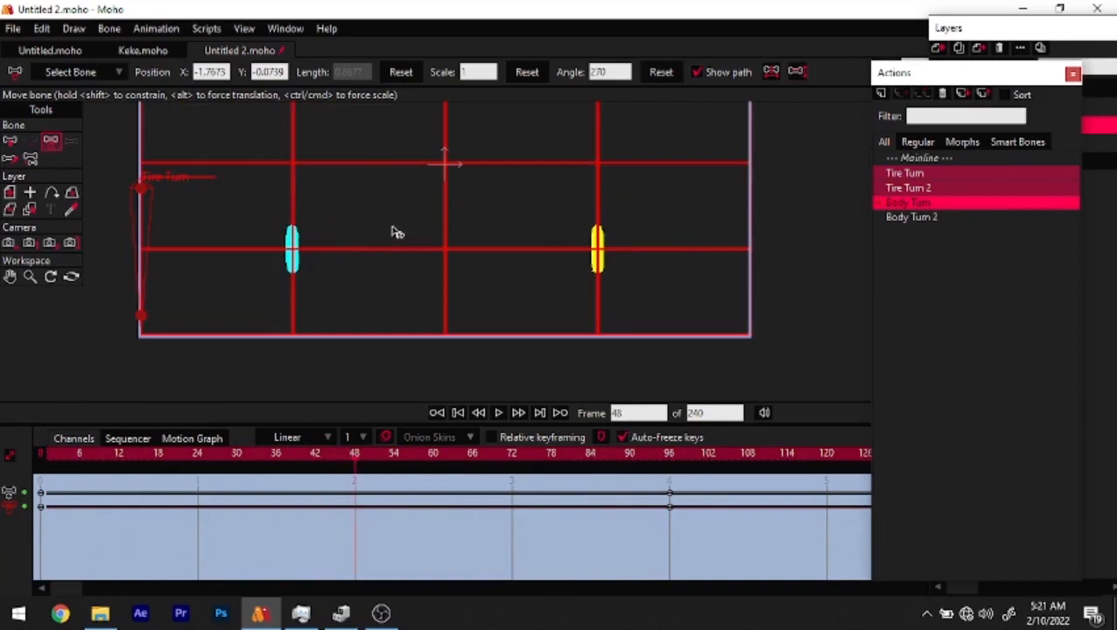
{"action": "scroll", "coordinate": [394, 165], "scroll_direction": "down", "scroll_amount": 3}
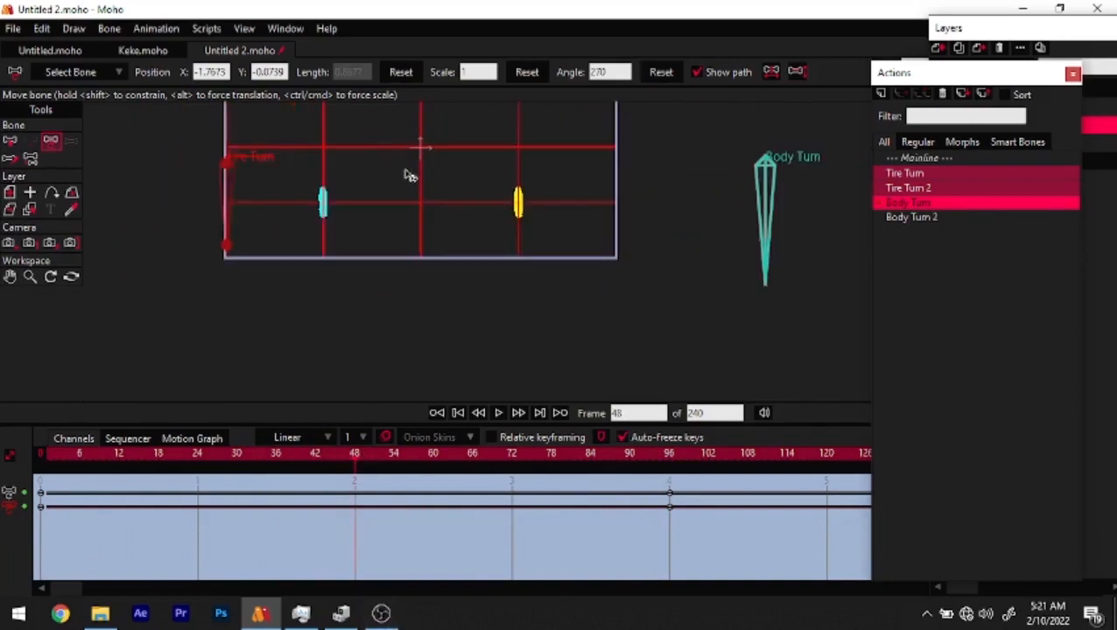
Examine the finished tricycle's front view in Keke.moho at frame 48 of its TURN action
{"action": "left_click", "coordinate": [149, 51]}
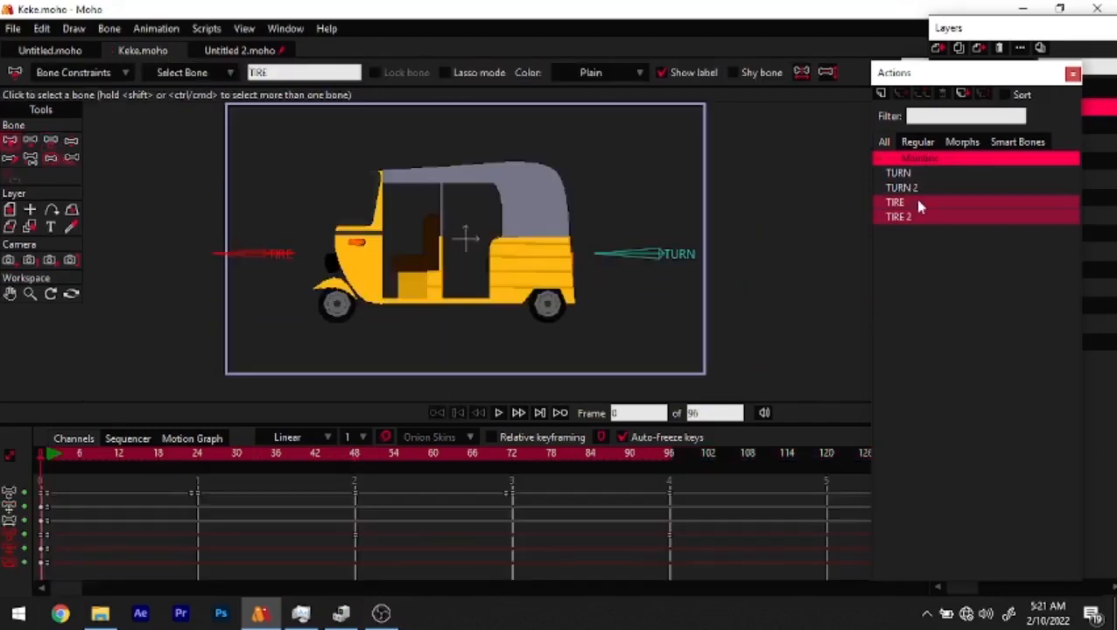
{"action": "left_click", "coordinate": [906, 175]}
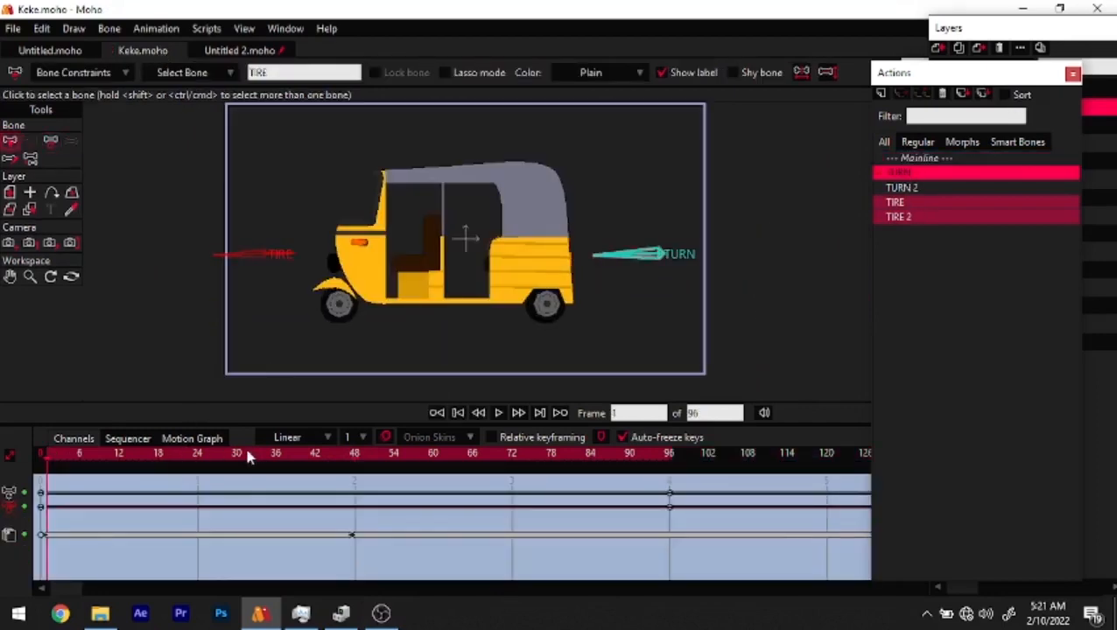
{"action": "left_click_drag", "start_coordinate": [235, 458], "coordinate": [355, 456]}
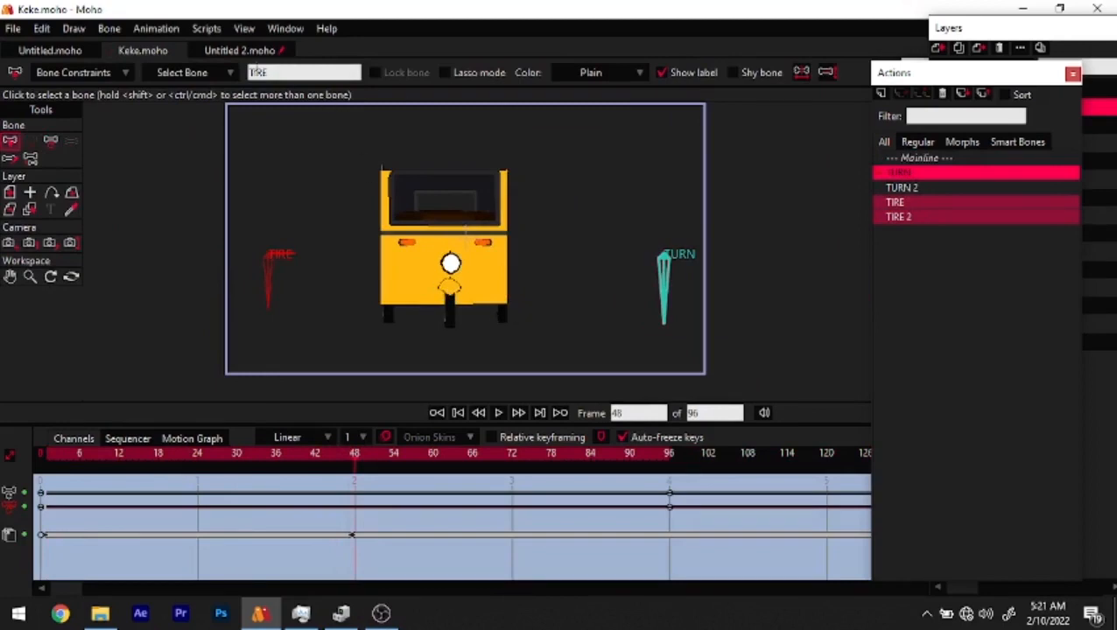
In Untitled 2.moho's Body Turn action, move the FT wheel layer to the grid's vertical centre line at frame 48, X about 0.0057
{"action": "left_click", "coordinate": [240, 51]}
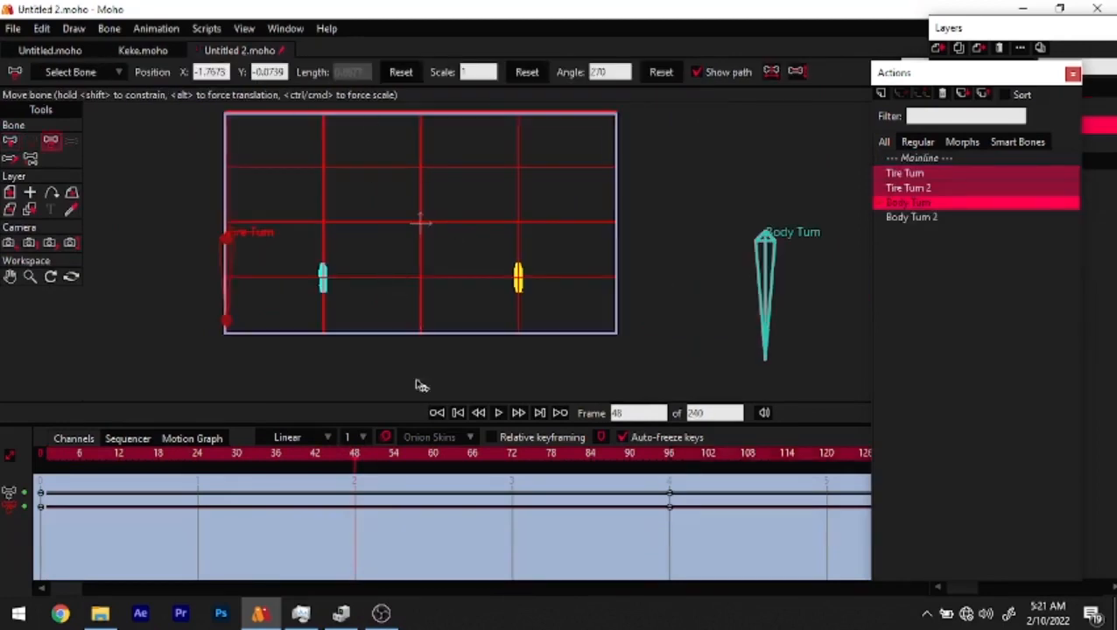
{"action": "left_click", "coordinate": [969, 35]}
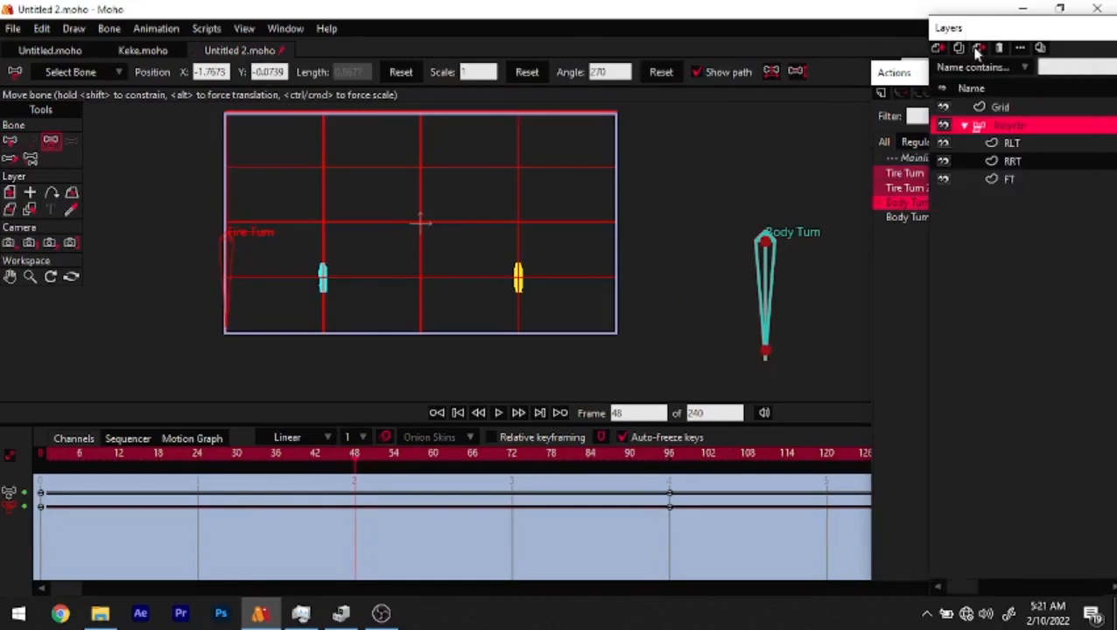
{"action": "left_click", "coordinate": [1010, 178]}
{"action": "scroll", "coordinate": [368, 238], "scroll_direction": "up", "scroll_amount": 1}
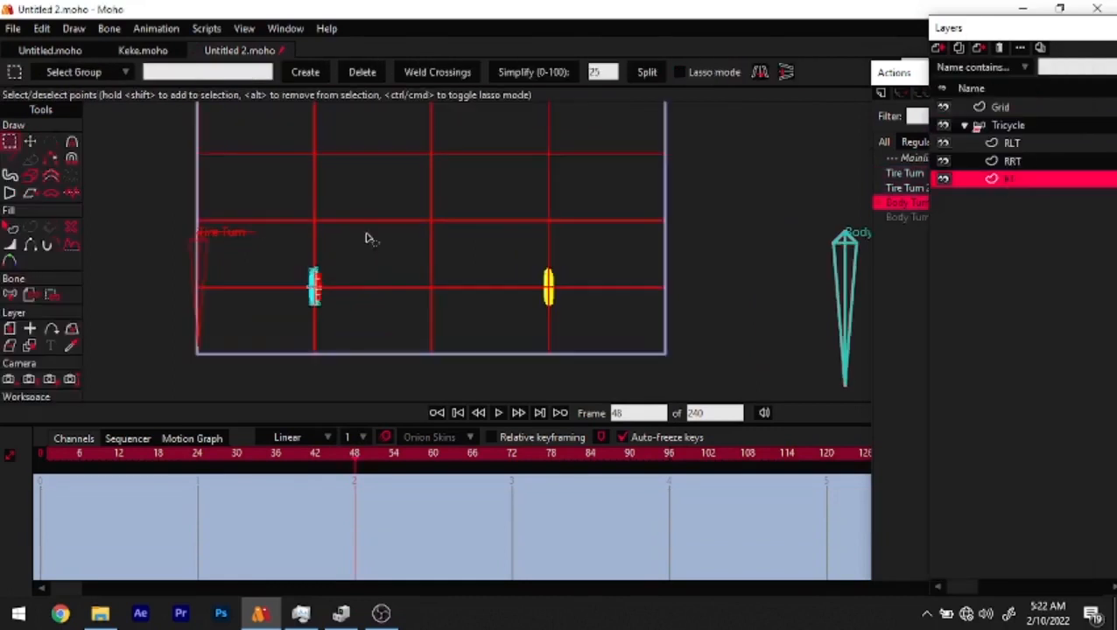
{"action": "left_click", "coordinate": [11, 329]}
{"action": "scroll", "coordinate": [319, 302], "scroll_direction": "up", "scroll_amount": 1}
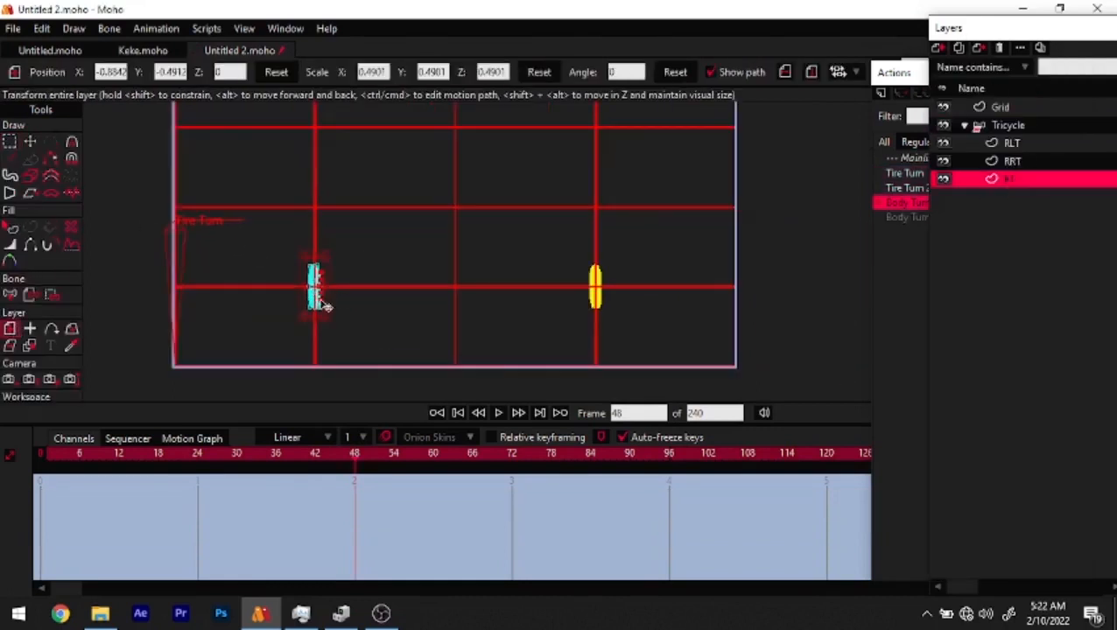
{"action": "left_click_drag", "start_coordinate": [319, 302], "coordinate": [461, 312]}
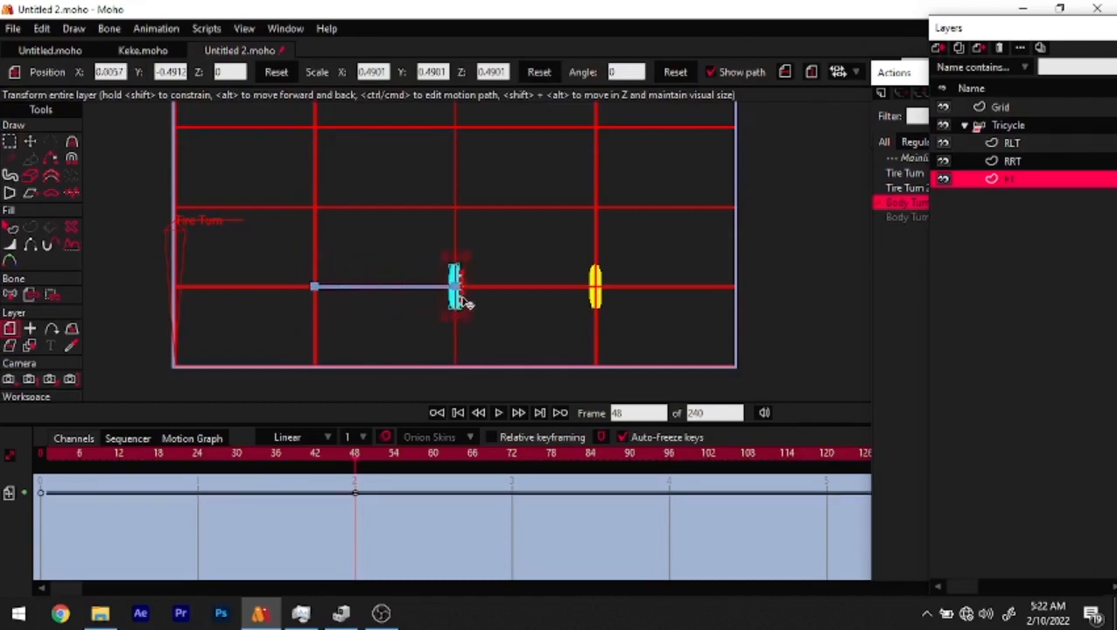
At frame 0 of the Body Turn action, move the RRT layer above RLT in the Tricycle group
{"action": "left_click_drag", "start_coordinate": [335, 454], "coordinate": [13, 482]}
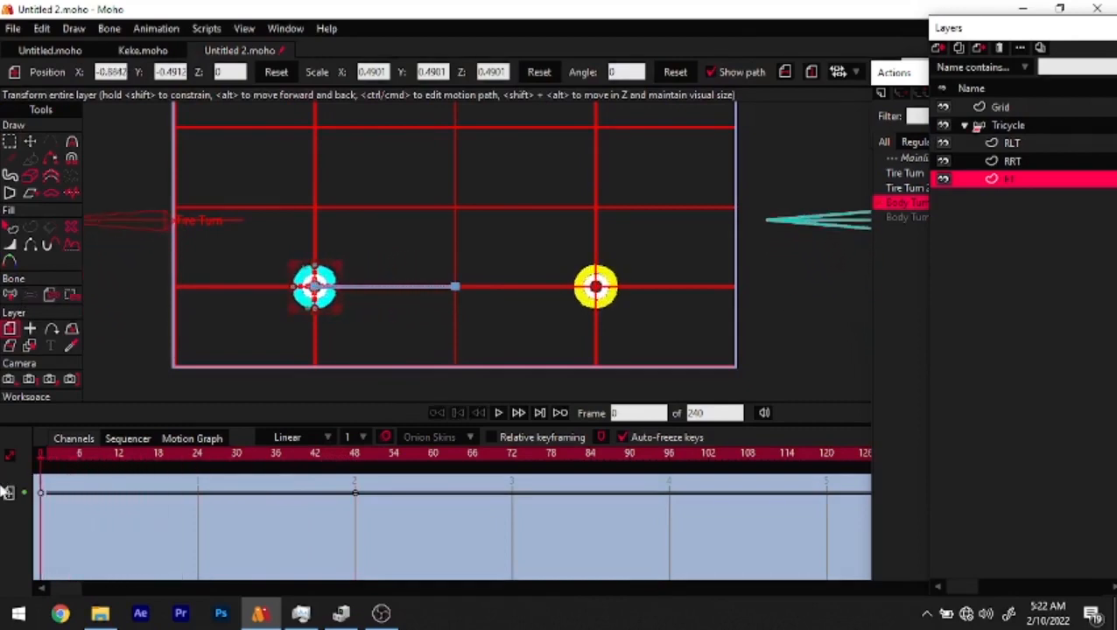
{"action": "left_click", "coordinate": [945, 161]}
{"action": "left_click", "coordinate": [944, 162]}
{"action": "left_click_drag", "start_coordinate": [1007, 161], "coordinate": [1026, 143]}
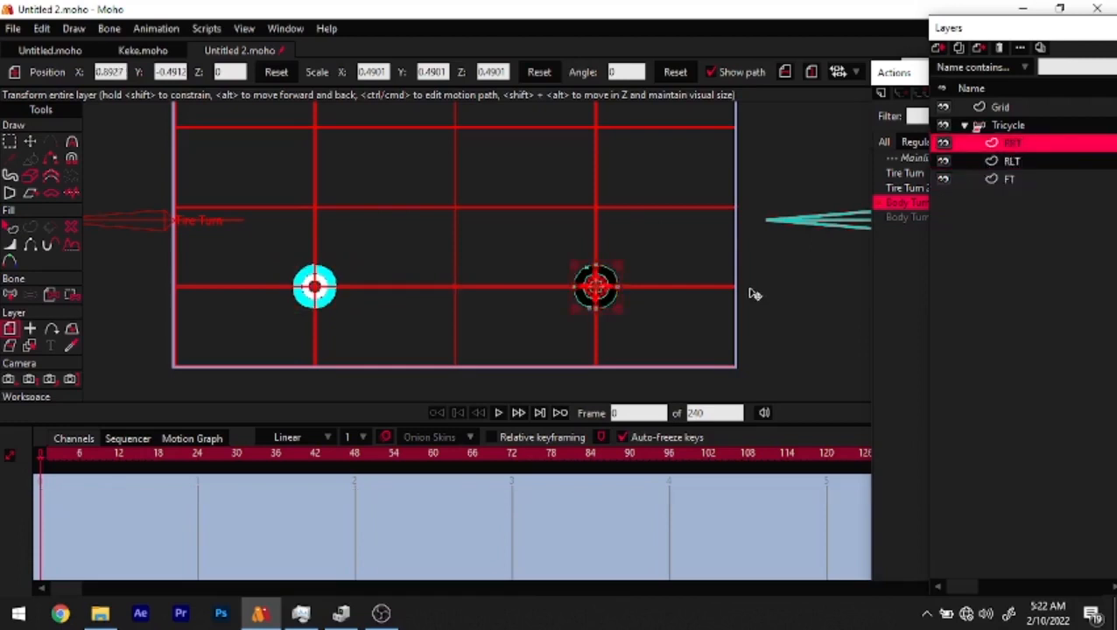
{"action": "scroll", "coordinate": [606, 308], "scroll_direction": "up", "scroll_amount": 4}
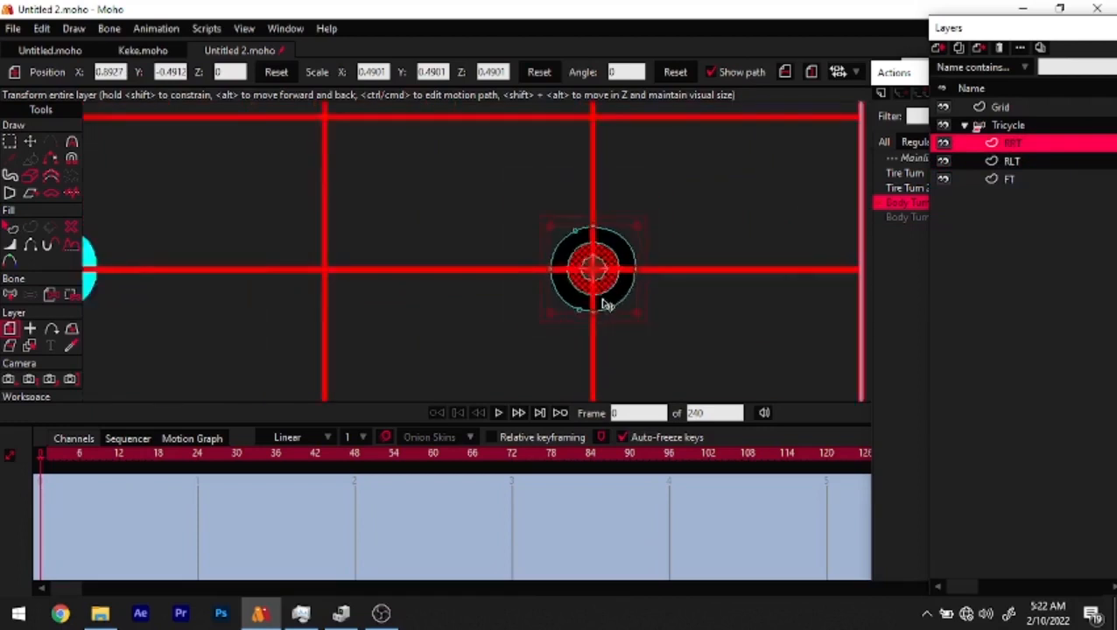
{"action": "scroll", "coordinate": [605, 305], "scroll_direction": "down", "scroll_amount": 4}
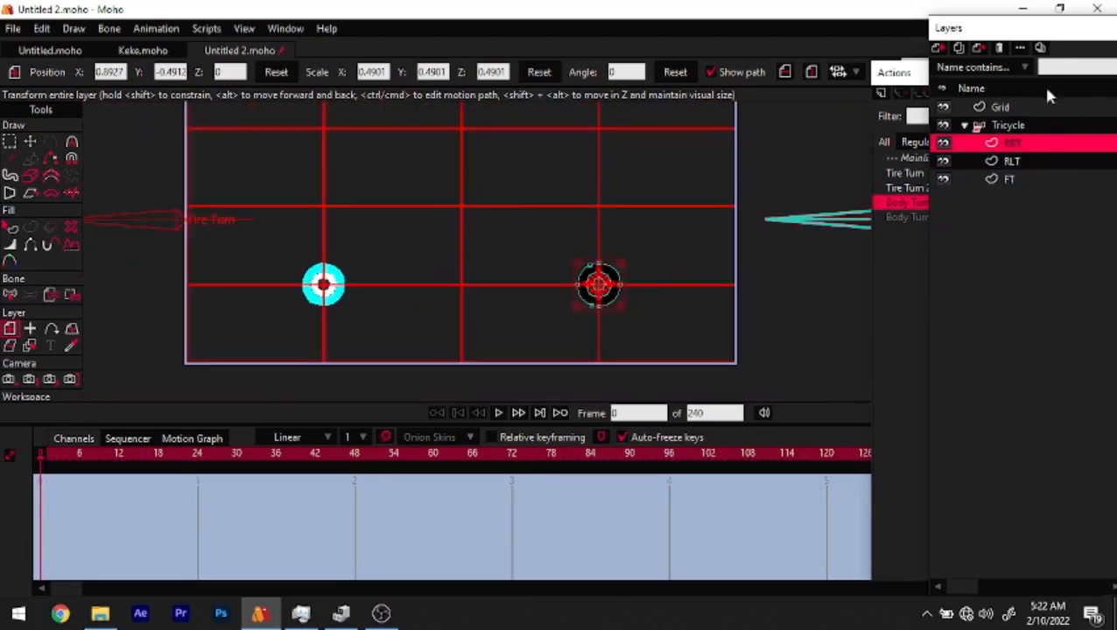
At frame 48, move the RLT wheel to X about -0.4556 and the RRT wheel to X about 0.4645, either side of FT
{"action": "left_click_drag", "start_coordinate": [162, 460], "coordinate": [355, 457]}
{"action": "left_click", "coordinate": [1011, 160]}
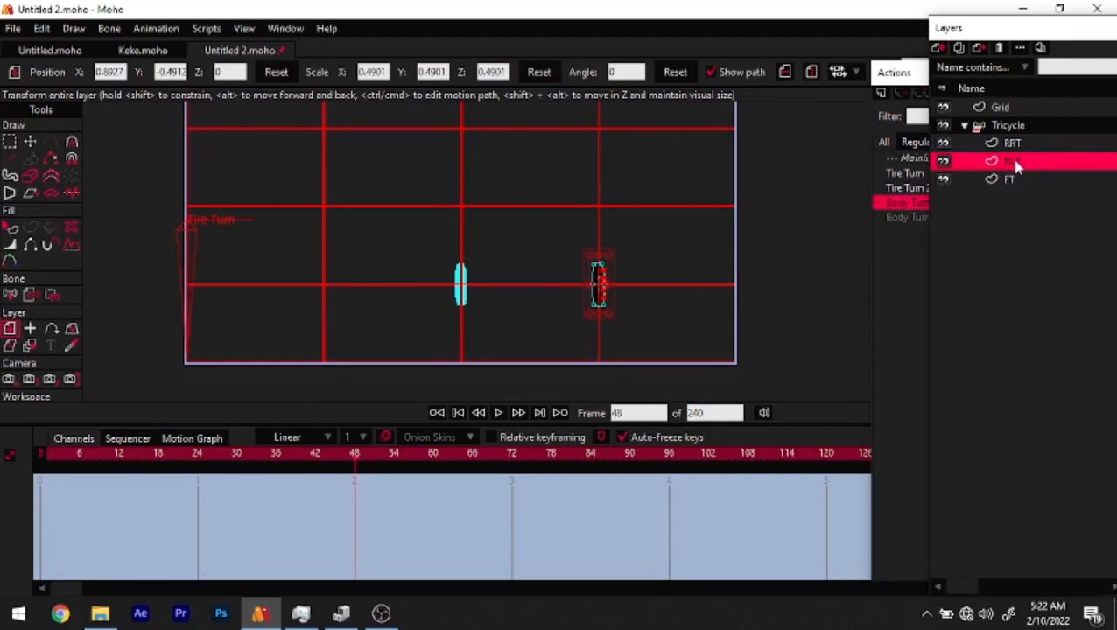
{"action": "left_click_drag", "start_coordinate": [598, 298], "coordinate": [385, 292]}
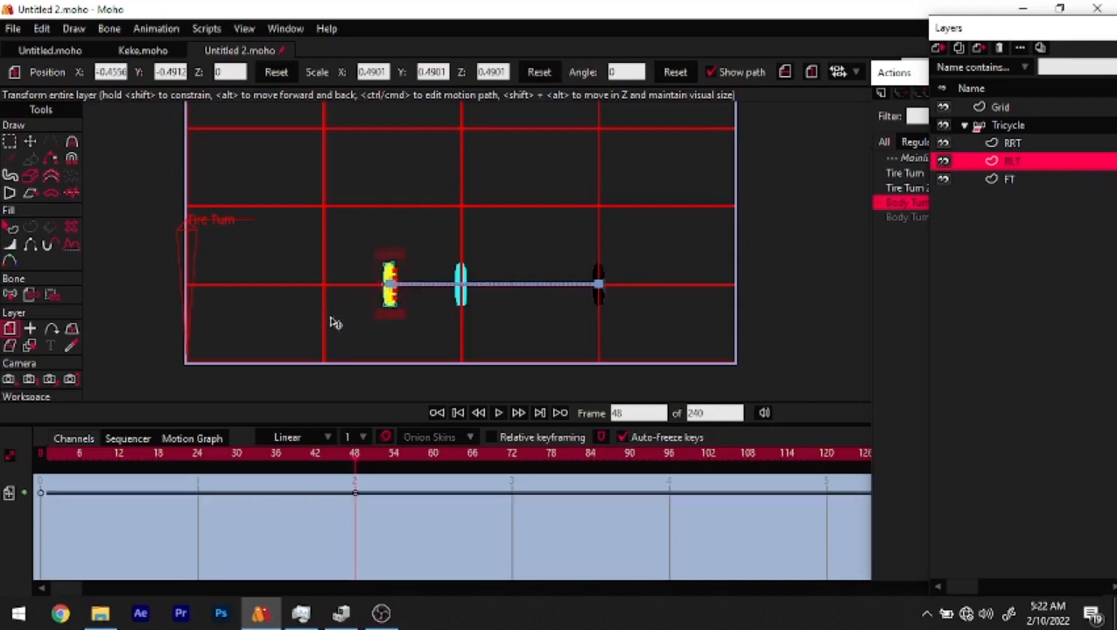
{"action": "left_click", "coordinate": [1020, 144]}
{"action": "left_click_drag", "start_coordinate": [603, 300], "coordinate": [536, 311]}
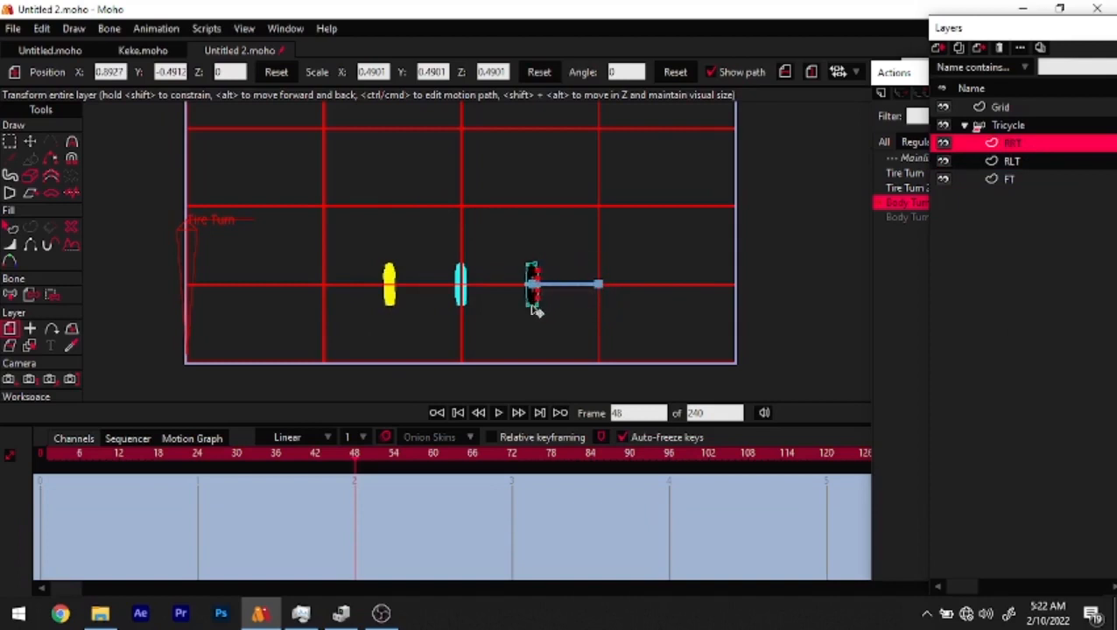
Set the frame 0 layer transform keyframes of RRT, RLT and FT to Linear interpolation
{"action": "left_click_drag", "start_coordinate": [301, 461], "coordinate": [41, 498]}
{"action": "right_click", "coordinate": [41, 495]}
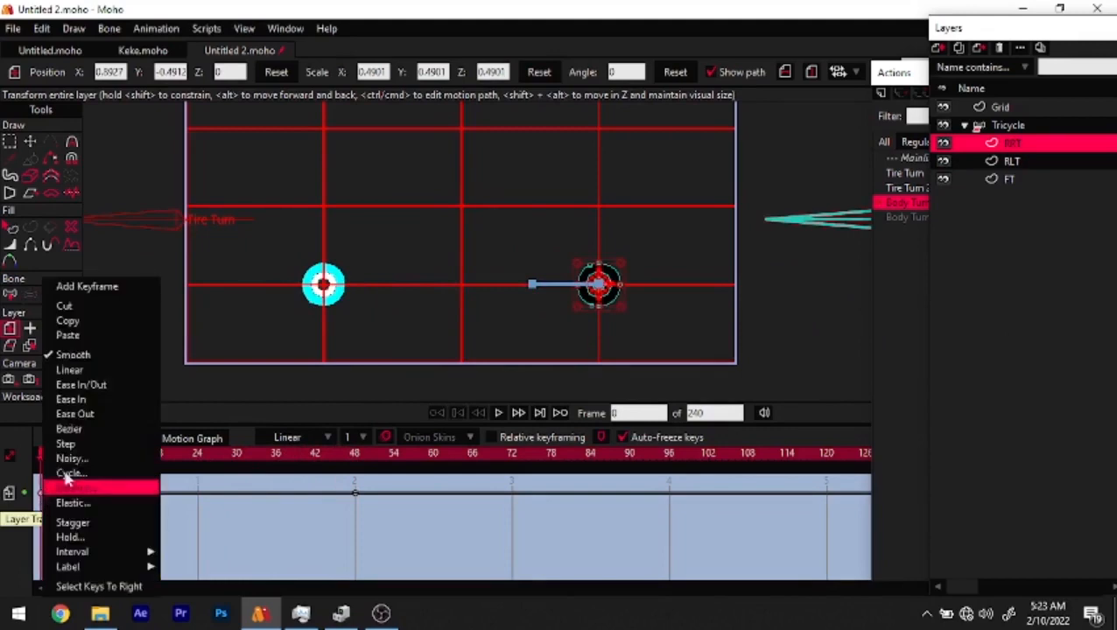
{"action": "left_click", "coordinate": [232, 366]}
{"action": "left_click", "coordinate": [1014, 162]}
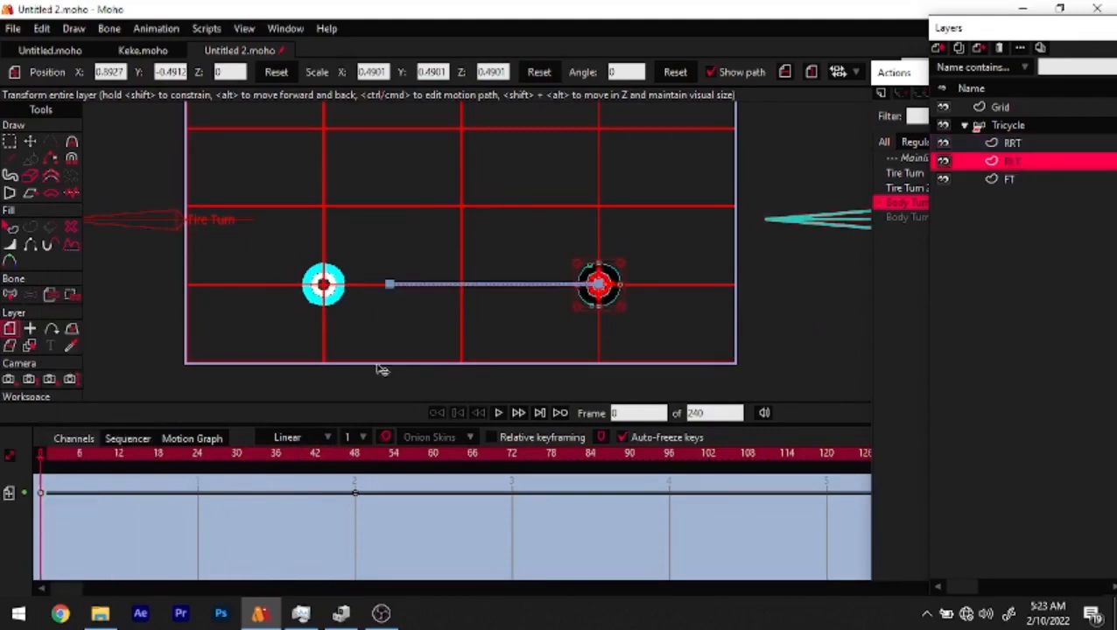
{"action": "right_click", "coordinate": [39, 496]}
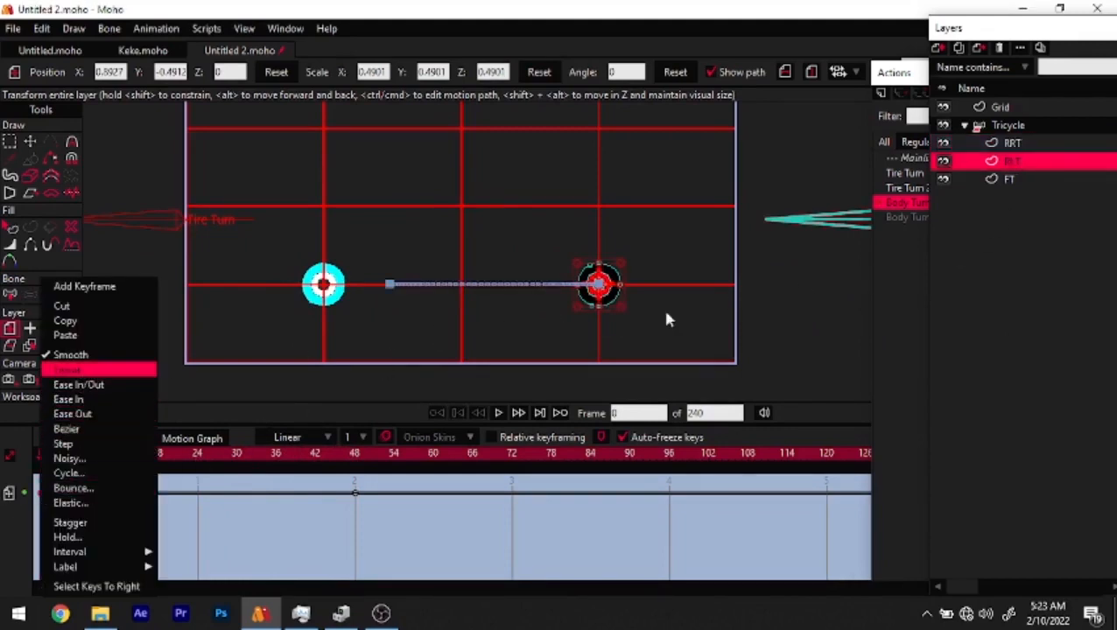
{"action": "left_click", "coordinate": [555, 317]}
{"action": "left_click", "coordinate": [1008, 144]}
{"action": "left_click", "coordinate": [1012, 179]}
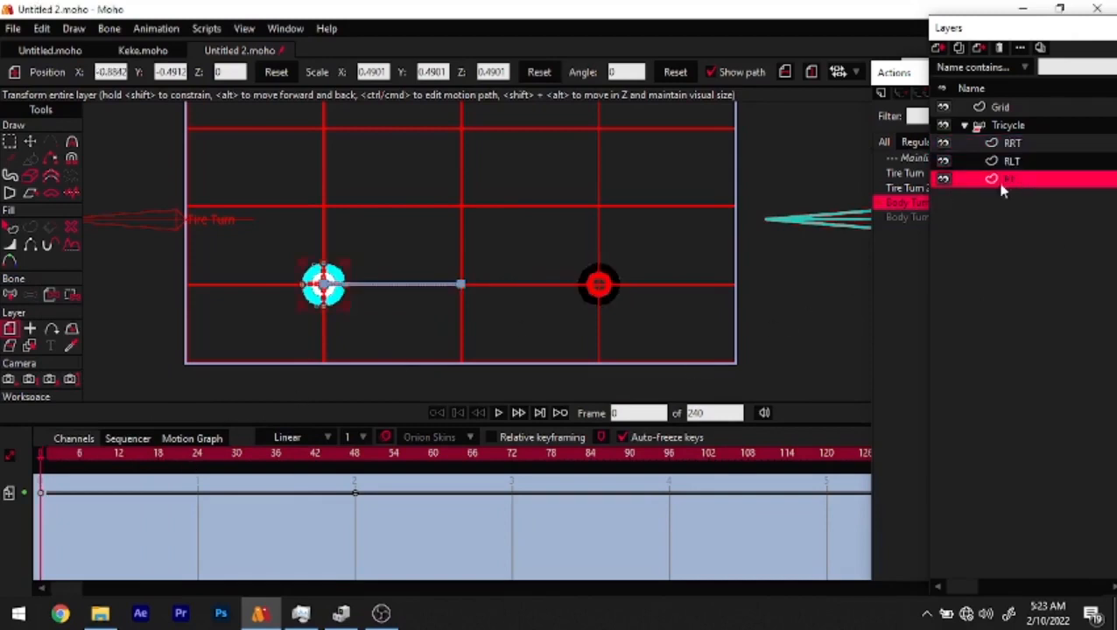
{"action": "right_click", "coordinate": [42, 495]}
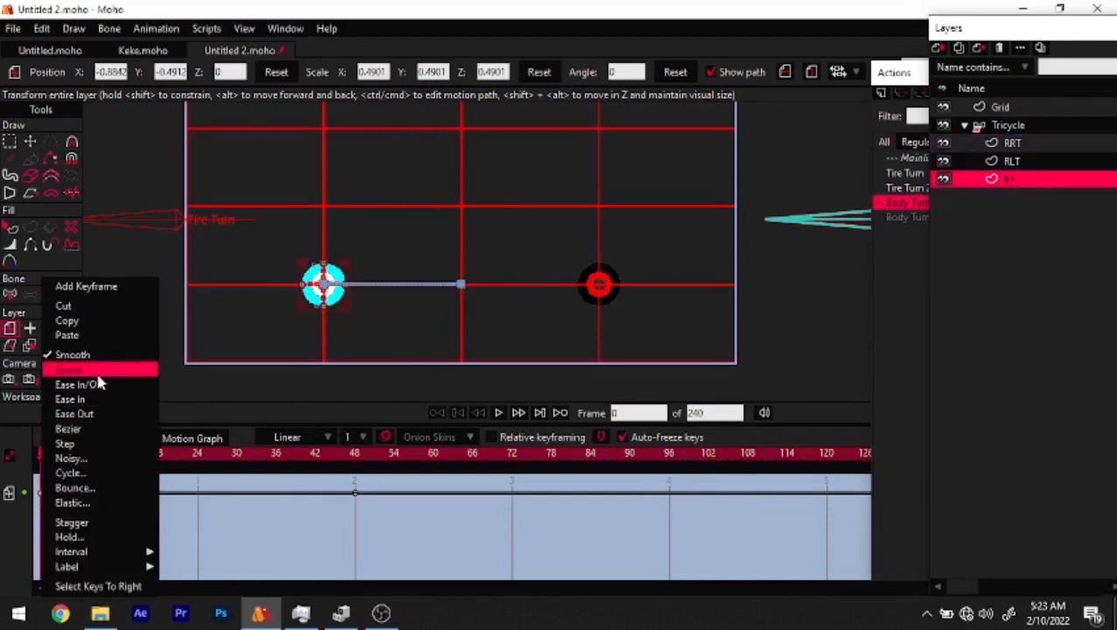
{"action": "left_click", "coordinate": [104, 385]}
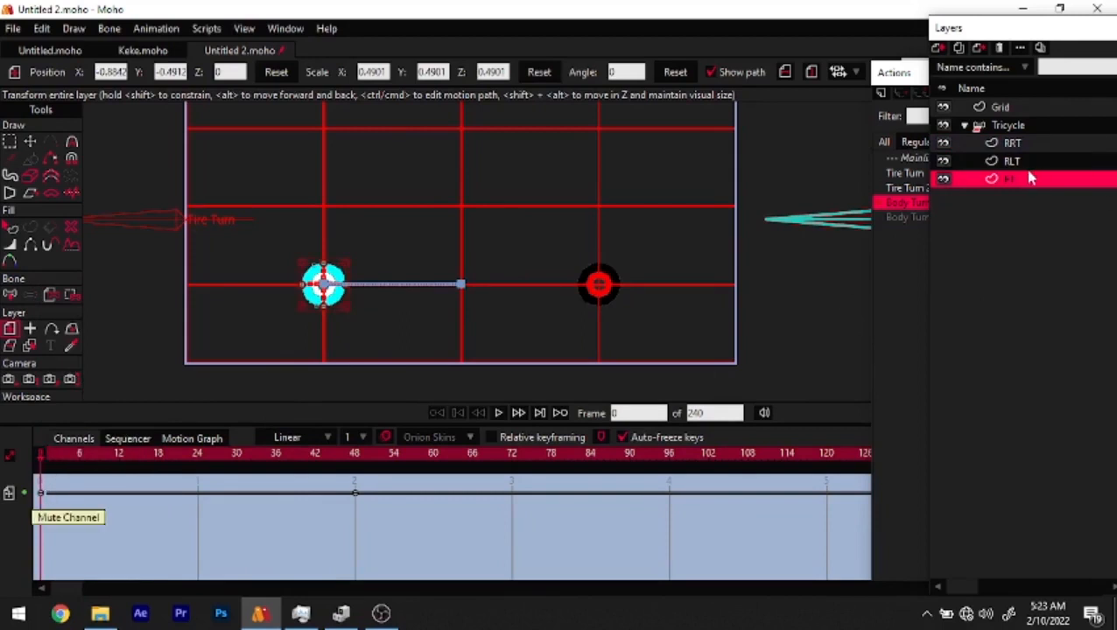
Move the FT layer to the top of the Tricycle group and go to frame 48
{"action": "left_click_drag", "start_coordinate": [1047, 181], "coordinate": [1034, 148]}
{"action": "left_click_drag", "start_coordinate": [82, 452], "coordinate": [352, 456]}
{"action": "scroll", "coordinate": [425, 288], "scroll_direction": "up", "scroll_amount": 5}
{"action": "scroll", "coordinate": [419, 282], "scroll_direction": "up", "scroll_amount": 2}
{"action": "scroll", "coordinate": [371, 362], "scroll_direction": "down", "scroll_amount": 5}
{"action": "left_click_drag", "start_coordinate": [367, 358], "coordinate": [325, 298]}
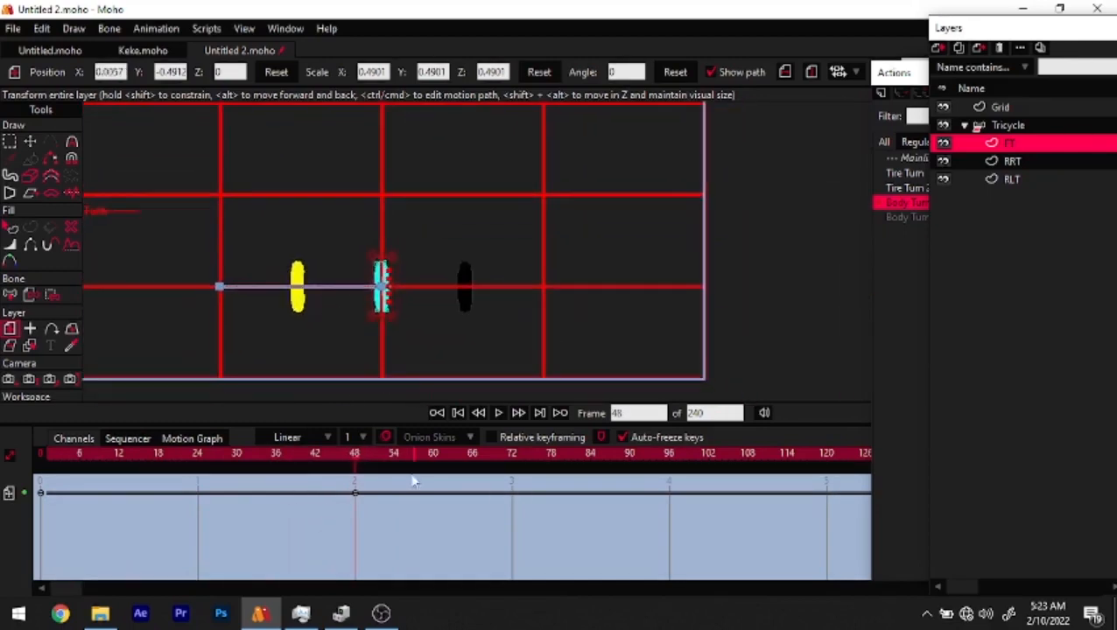
At frame 96, move the FT wheel to the right-hand vertical grid line and the RRT and RLT wheels to the left-hand one
{"action": "left_click_drag", "start_coordinate": [381, 464], "coordinate": [671, 462]}
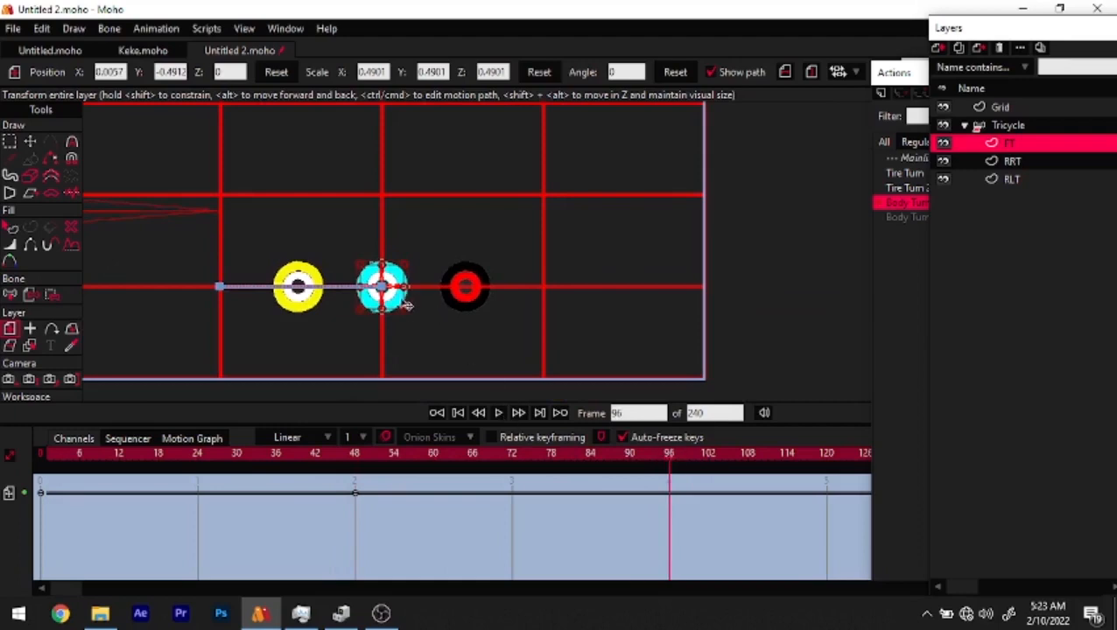
{"action": "left_click_drag", "start_coordinate": [382, 299], "coordinate": [242, 319]}
{"action": "left_click", "coordinate": [1013, 161]}
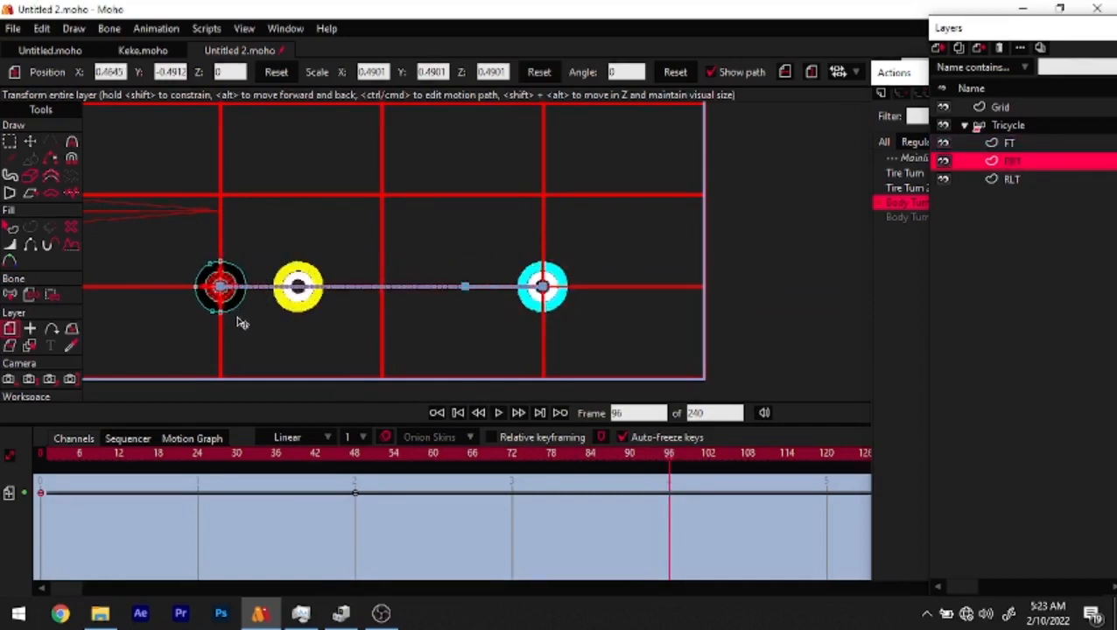
{"action": "left_click", "coordinate": [1031, 180]}
{"action": "left_click_drag", "start_coordinate": [311, 302], "coordinate": [235, 313]}
Scrub the Body Turn action between frames 0 and 96 with the Tricycle layer selected to examine how the wheels move and overlap
{"action": "left_click_drag", "start_coordinate": [642, 447], "coordinate": [93, 524]}
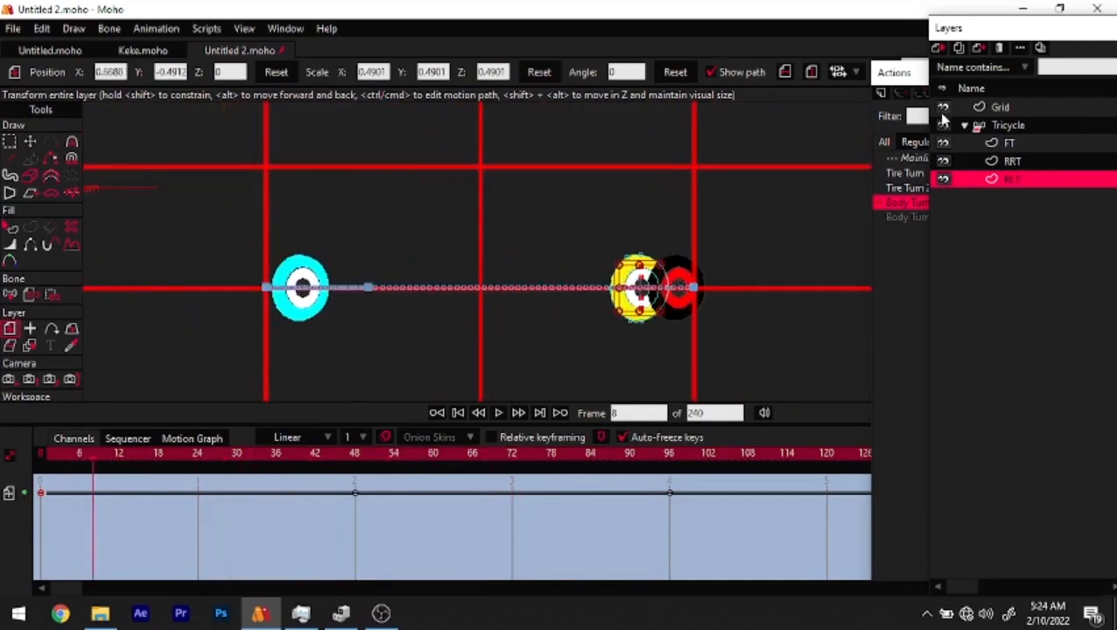
{"action": "left_click", "coordinate": [1006, 127]}
{"action": "scroll", "coordinate": [638, 288], "scroll_direction": "up", "scroll_amount": 2}
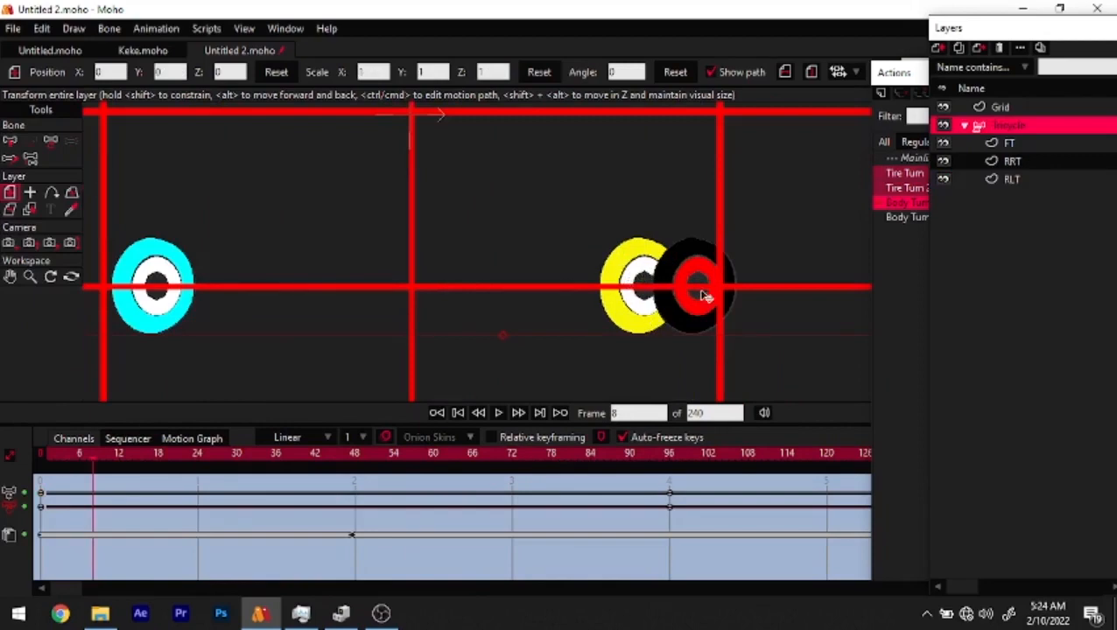
{"action": "left_click_drag", "start_coordinate": [275, 458], "coordinate": [689, 459]}
{"action": "left_click_drag", "start_coordinate": [412, 346], "coordinate": [600, 356]}
{"action": "left_click_drag", "start_coordinate": [580, 462], "coordinate": [525, 462]}
{"action": "left_click_drag", "start_coordinate": [424, 462], "coordinate": [604, 464]}
{"action": "left_click_drag", "start_coordinate": [289, 459], "coordinate": [355, 456]}
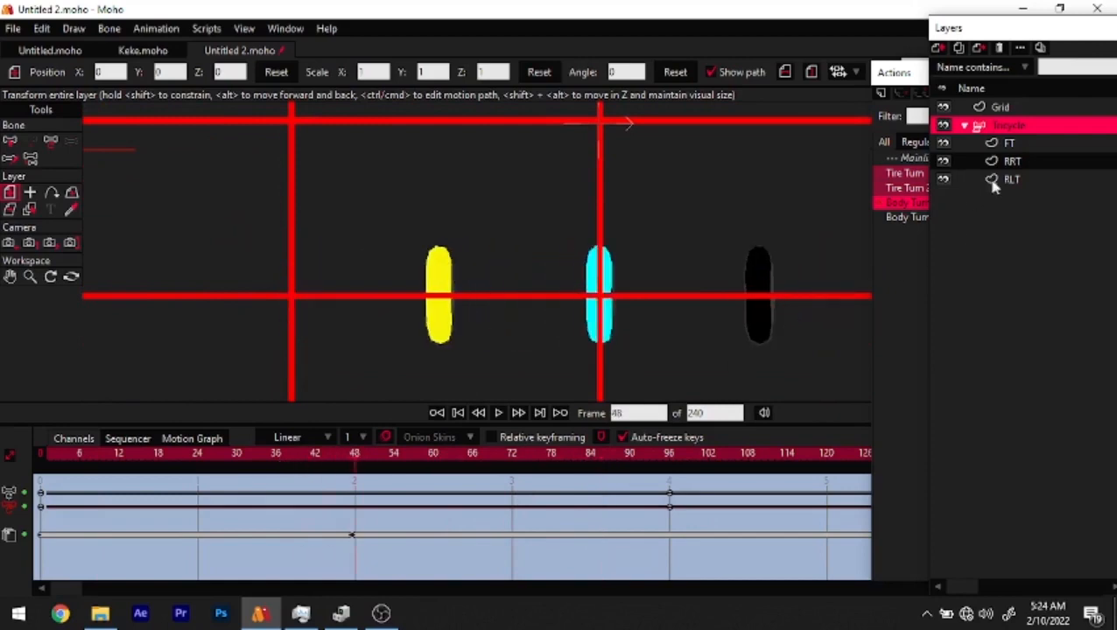
{"action": "left_click", "coordinate": [1015, 161]}
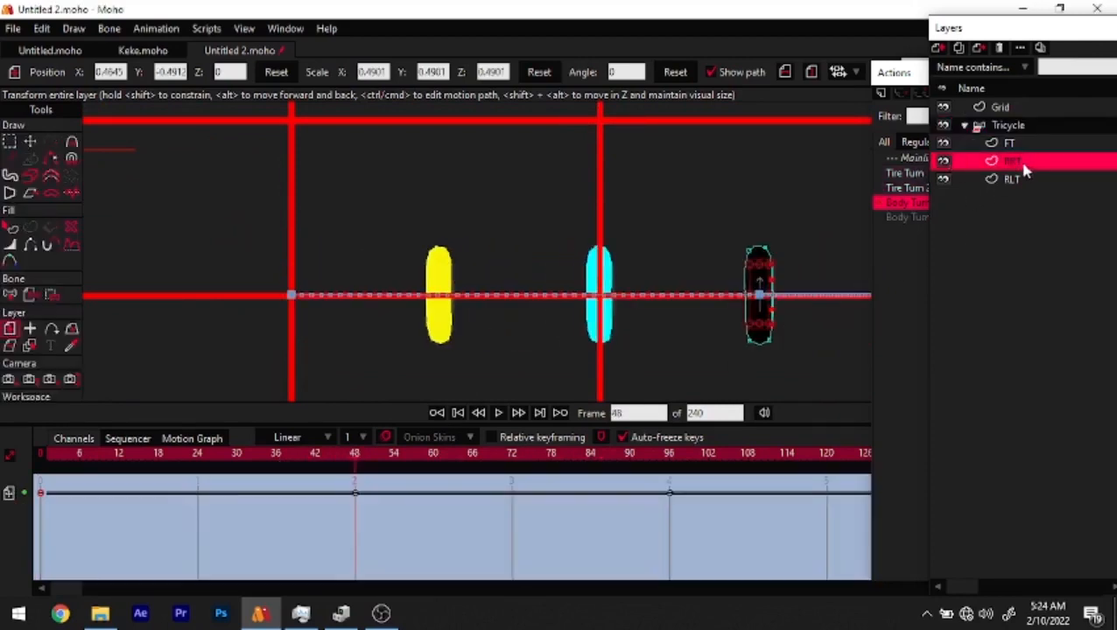
{"action": "left_click", "coordinate": [959, 182]}
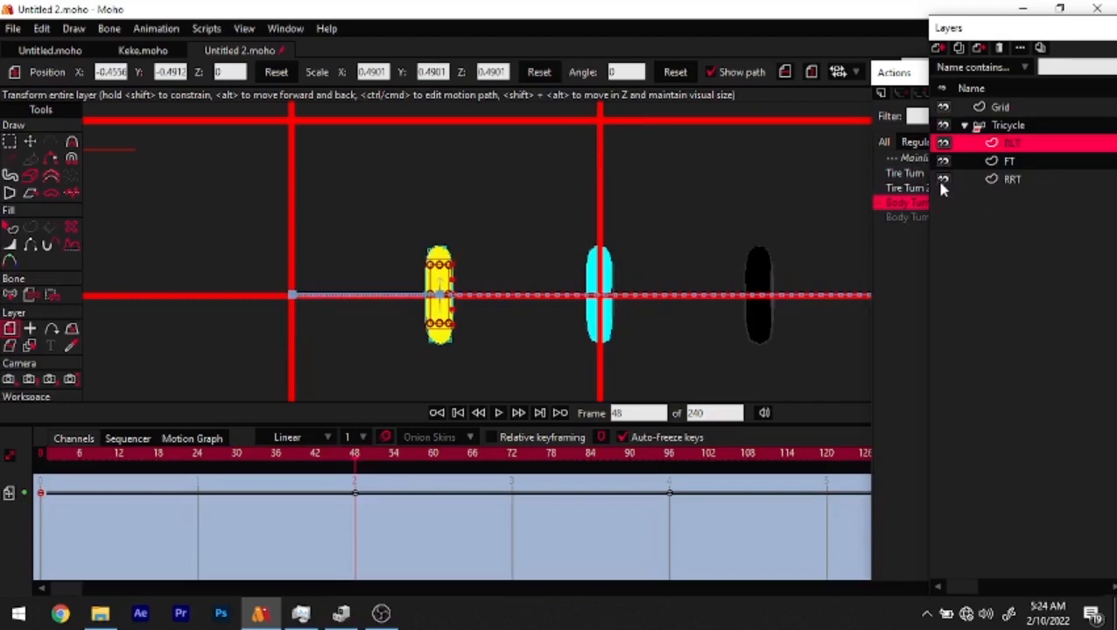
{"action": "key", "text": "ctrl+z"}
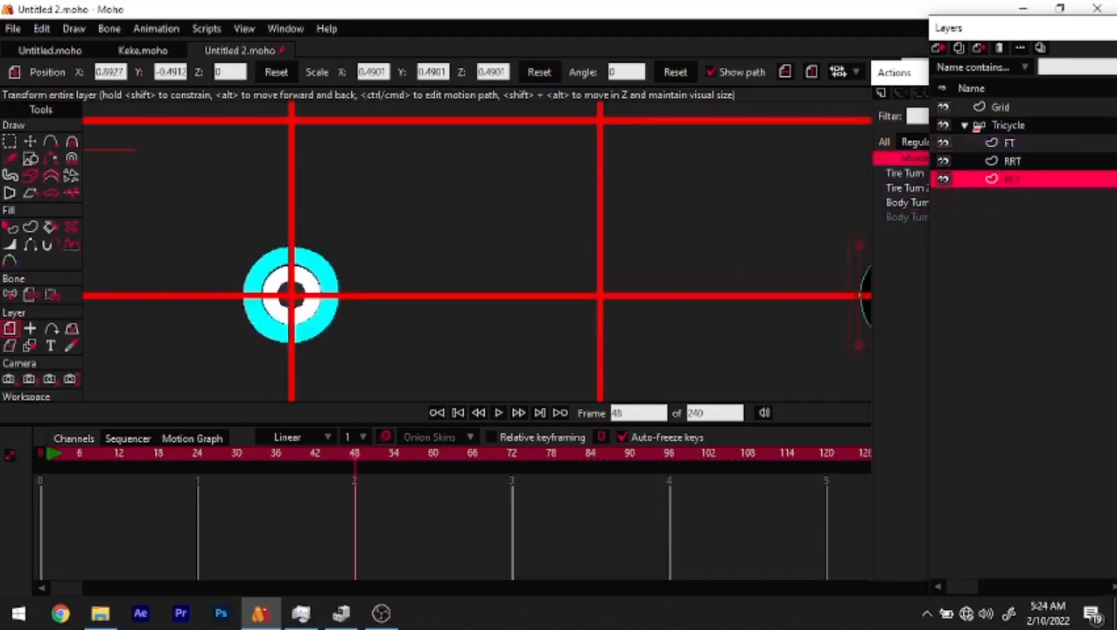
Reopen the Body Turn action and, at frame 48, move the RLT layer above RRT and below FT
{"action": "double_click", "coordinate": [900, 202]}
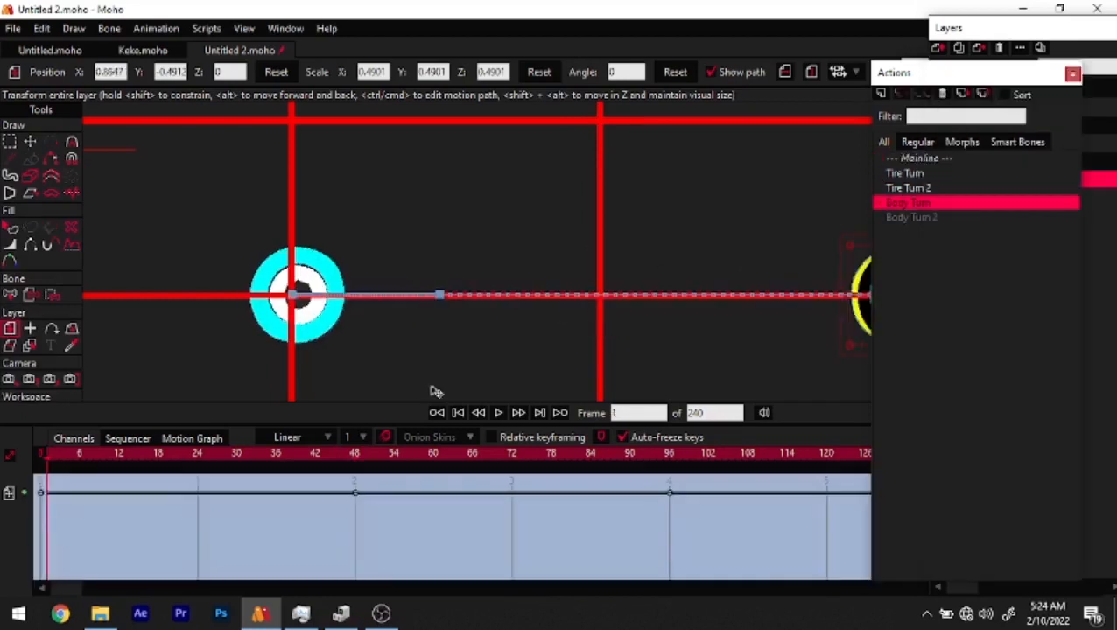
{"action": "left_click", "coordinate": [355, 461]}
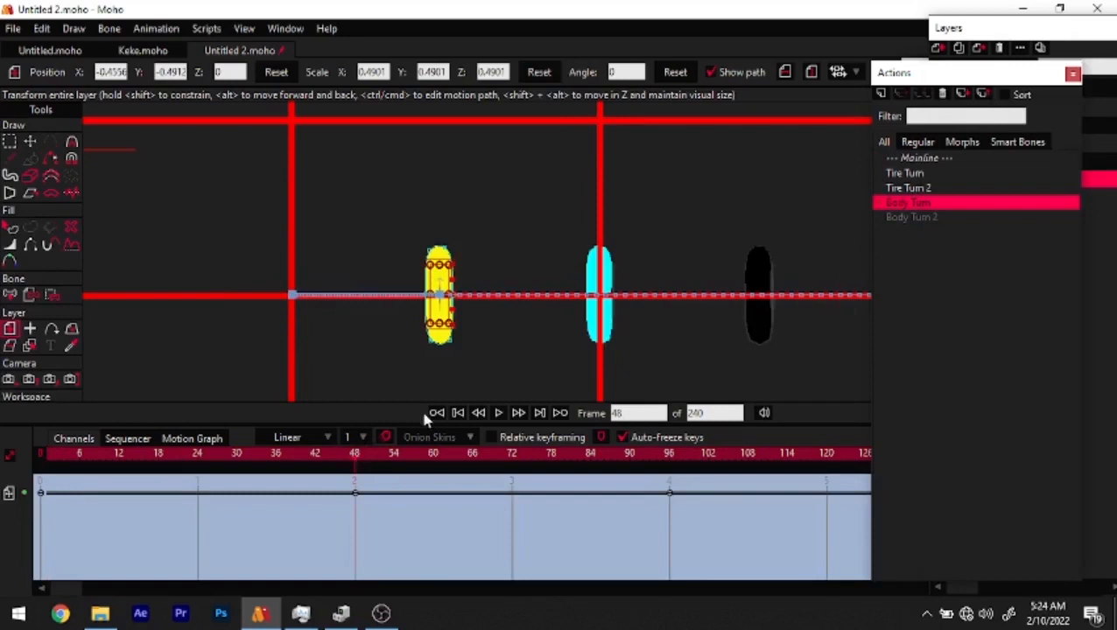
{"action": "left_click", "coordinate": [1050, 28]}
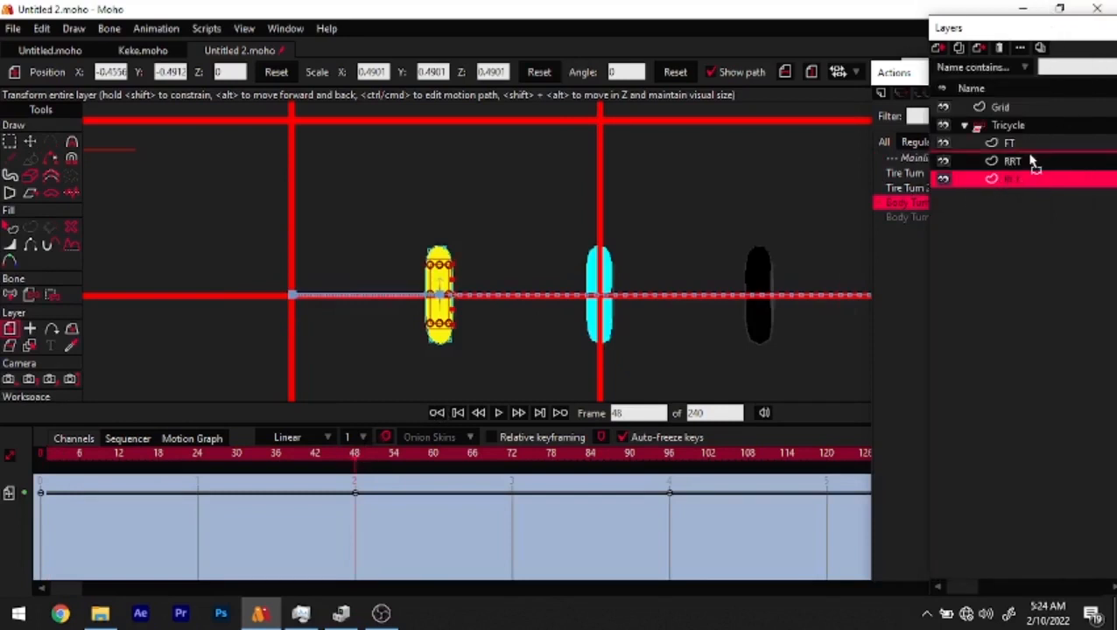
{"action": "left_click_drag", "start_coordinate": [1025, 158], "coordinate": [1019, 161]}
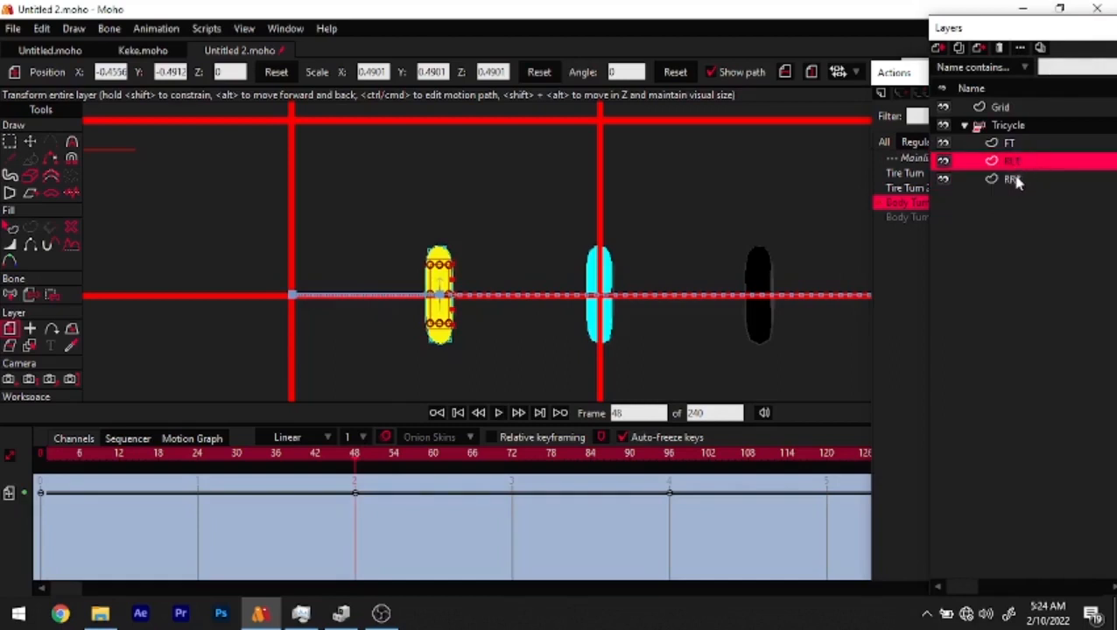
{"action": "left_click", "coordinate": [1016, 179]}
{"action": "left_click", "coordinate": [1014, 161]}
Scrub the Body Turn action back to frame 0 and switch to the Mainline action
{"action": "left_click_drag", "start_coordinate": [378, 461], "coordinate": [4, 494]}
{"action": "scroll", "coordinate": [401, 378], "scroll_direction": "down", "scroll_amount": 2}
{"action": "left_click_drag", "start_coordinate": [349, 354], "coordinate": [331, 297]}
{"action": "left_click_drag", "start_coordinate": [86, 466], "coordinate": [35, 477]}
{"action": "scroll", "coordinate": [276, 327], "scroll_direction": "down", "scroll_amount": 2}
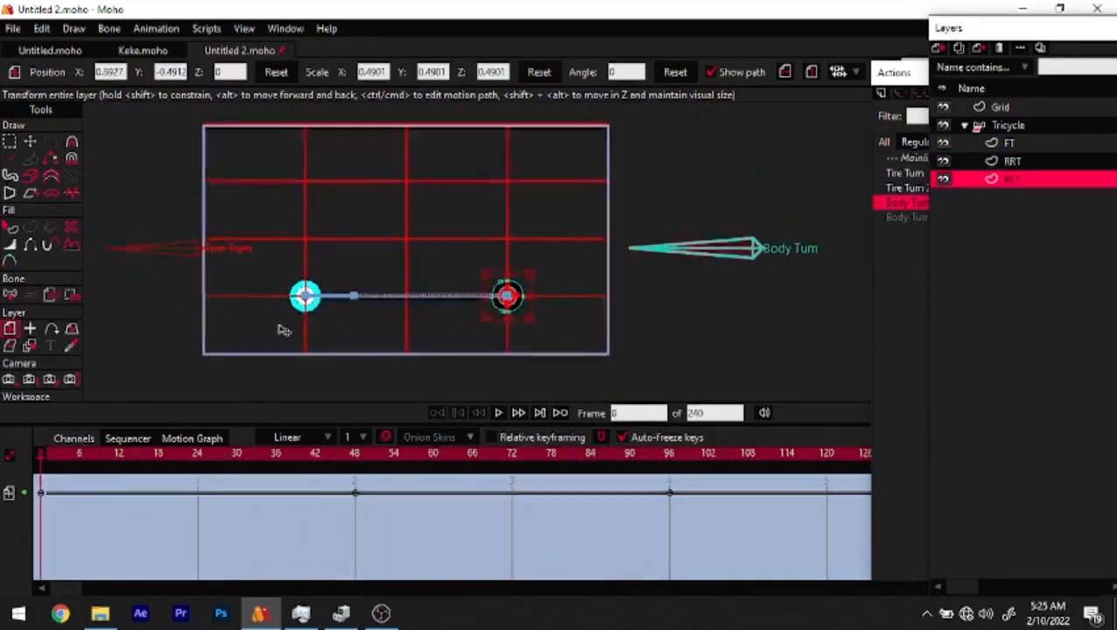
{"action": "left_click_drag", "start_coordinate": [326, 332], "coordinate": [360, 348]}
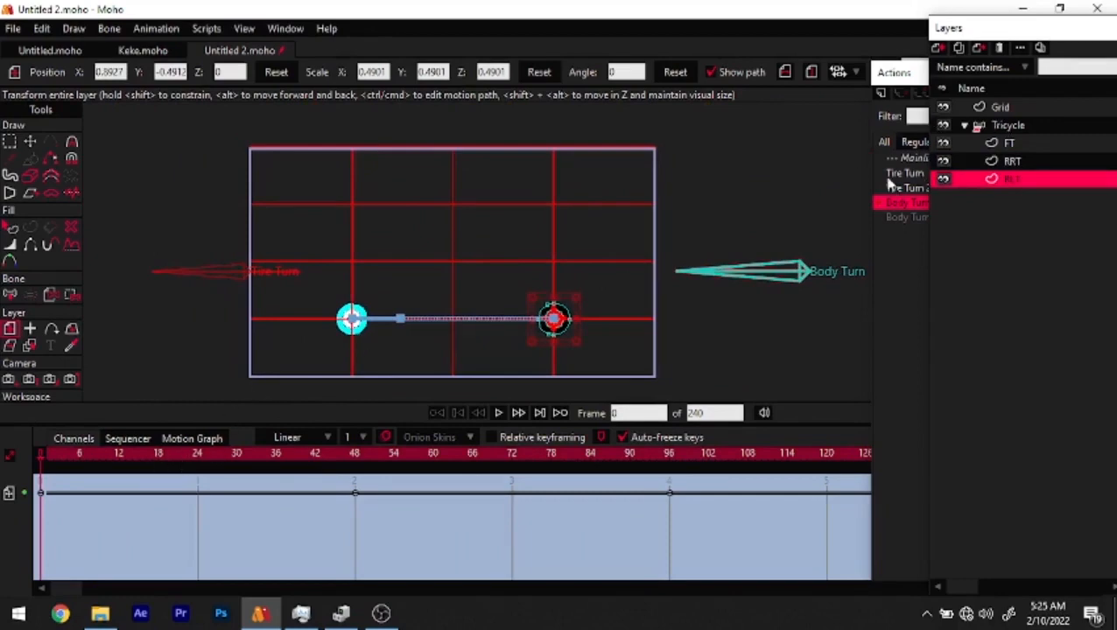
{"action": "left_click", "coordinate": [909, 158]}
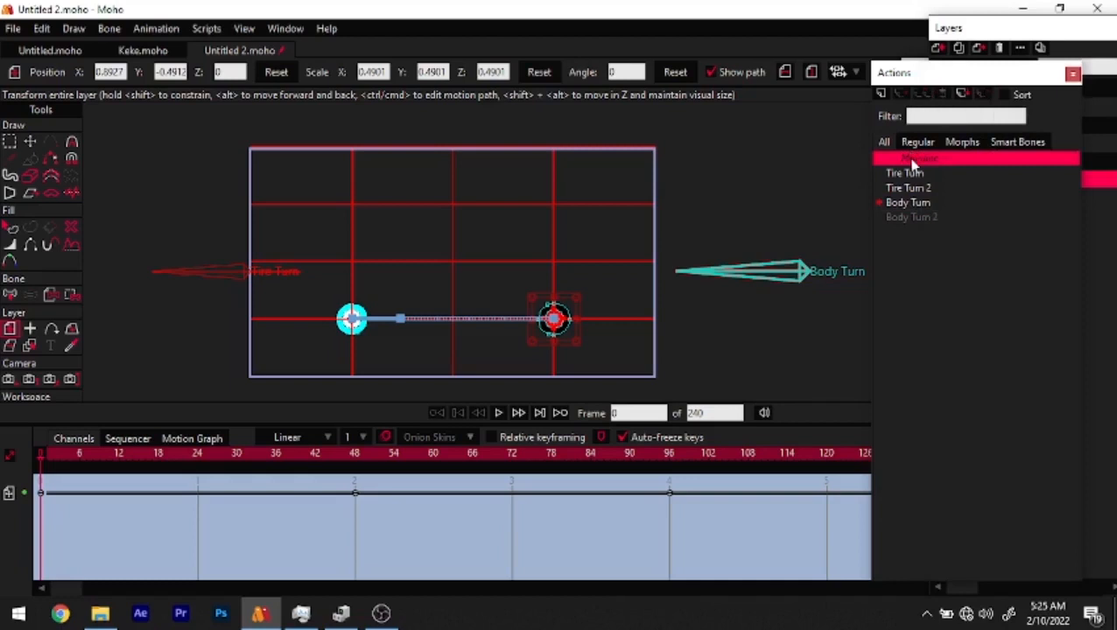
{"action": "right_click", "coordinate": [914, 165]}
{"action": "left_click", "coordinate": [933, 171]}
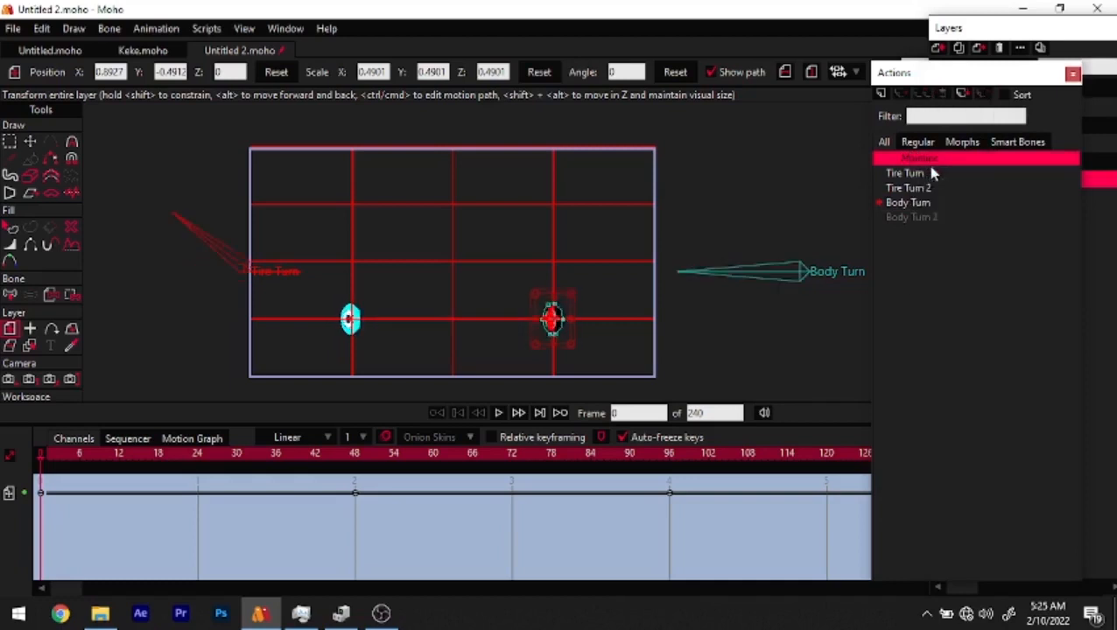
Select the Tricycle layer on the mainline, test the Body Turn bone at frame 1 and delete the bone keyframes there
{"action": "left_click", "coordinate": [1096, 107]}
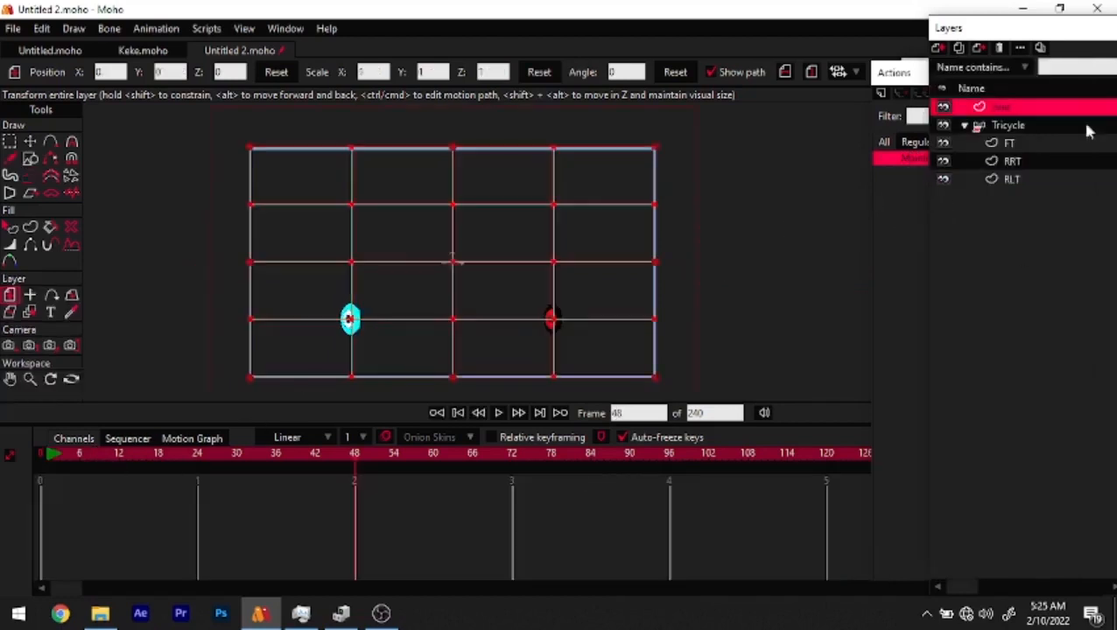
{"action": "left_click", "coordinate": [992, 129]}
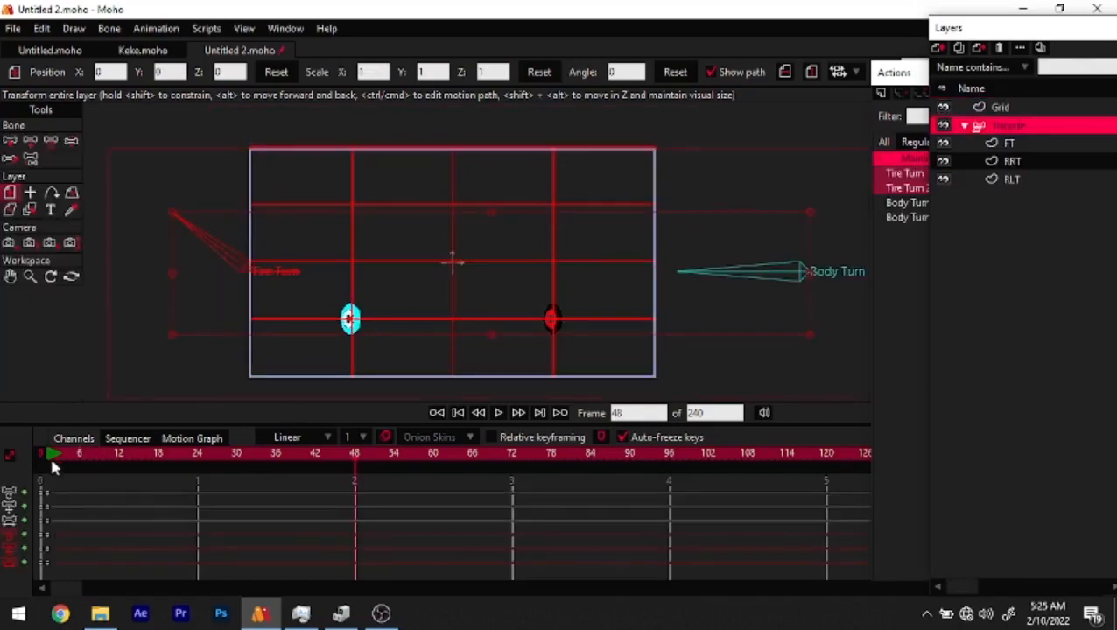
{"action": "key", "text": "super"}
{"action": "type", "text": "zzz"}
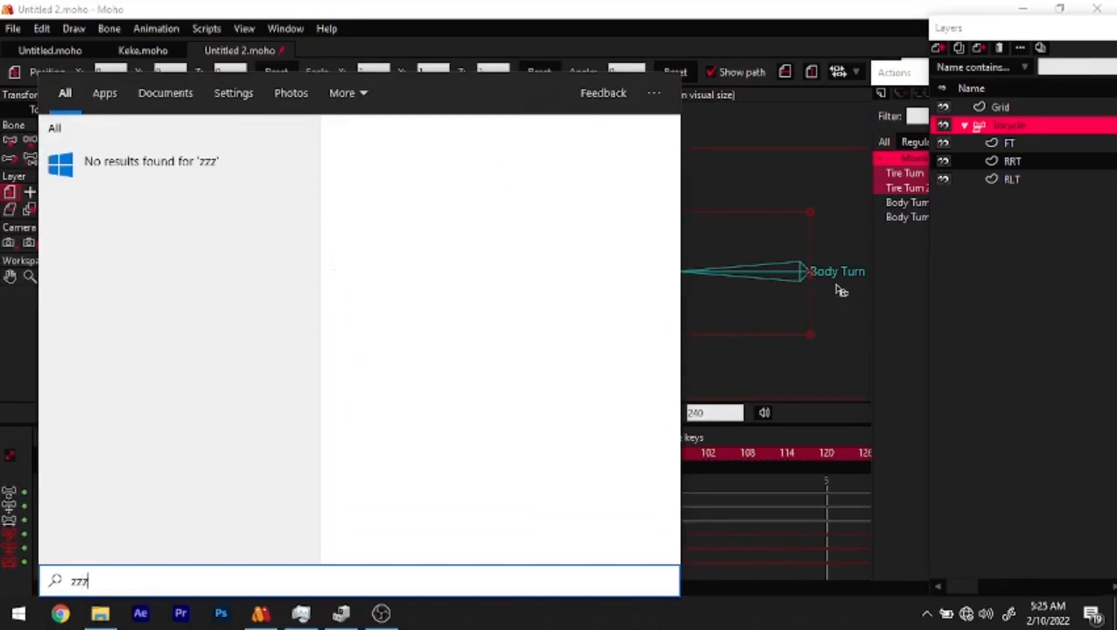
{"action": "left_click", "coordinate": [839, 289]}
{"action": "key", "text": "z"}
{"action": "left_click", "coordinate": [740, 258]}
{"action": "left_click_drag", "start_coordinate": [739, 259], "coordinate": [696, 309]}
{"action": "left_click_drag", "start_coordinate": [57, 485], "coordinate": [13, 601]}
{"action": "key", "text": "Delete"}
Swing the Body Turn bone and the Tire Turn bone at frame 1 to examine how each one affects the wheels
{"action": "left_click_drag", "start_coordinate": [730, 270], "coordinate": [570, 284]}
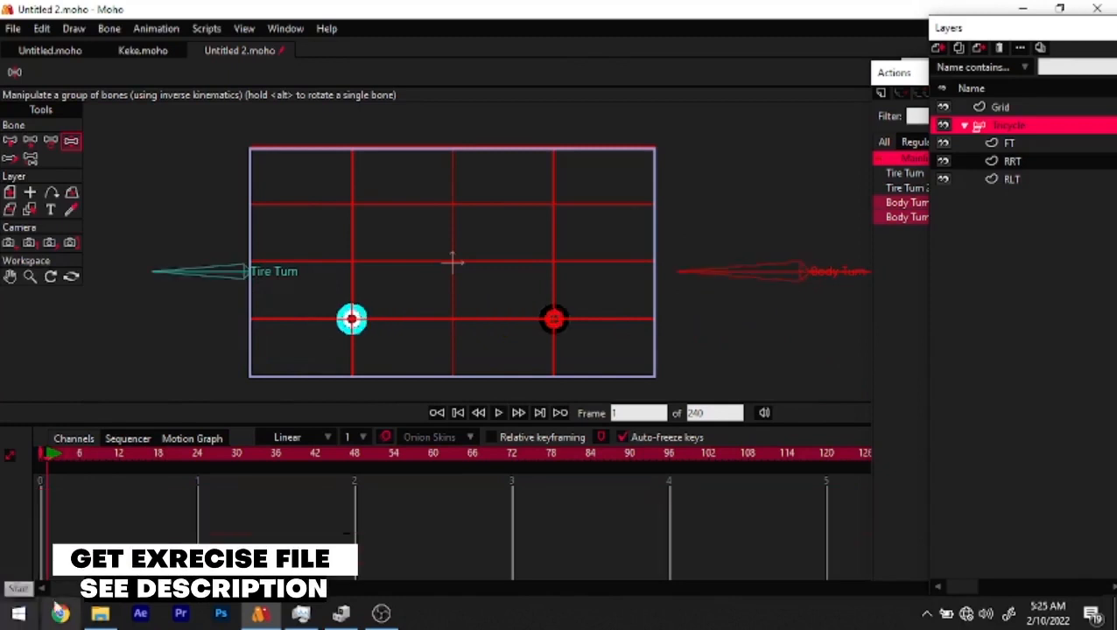
{"action": "left_click", "coordinate": [179, 289]}
{"action": "left_click_drag", "start_coordinate": [180, 289], "coordinate": [110, 319]}
{"action": "left_click_drag", "start_coordinate": [230, 319], "coordinate": [194, 303]}
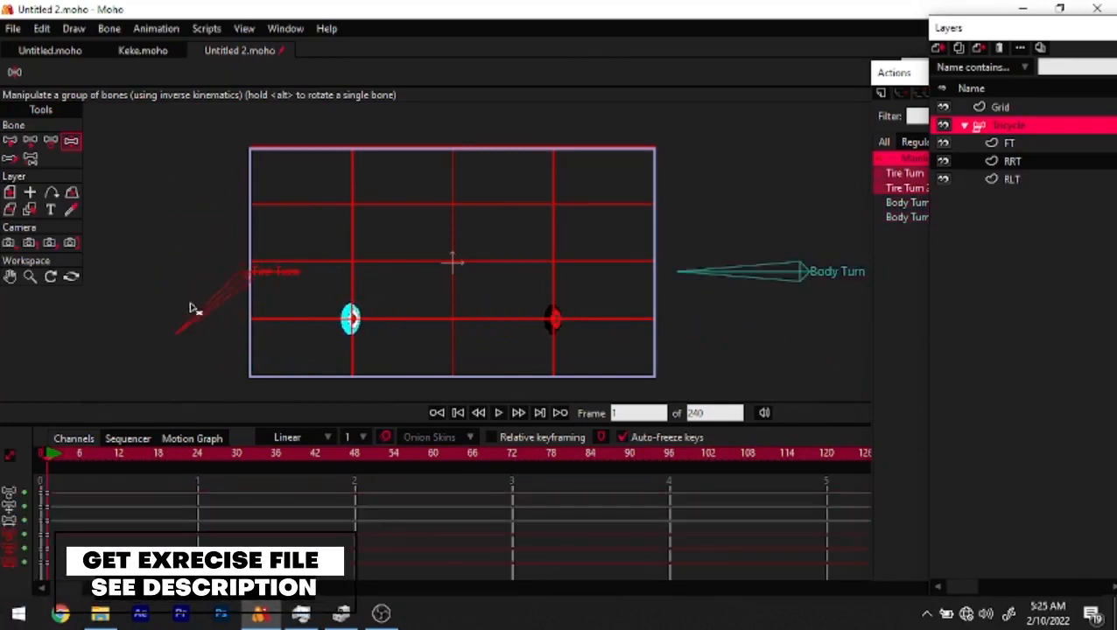
In the Keke.moho document, return to the Mainline action and delete all of the rig's mainline keyframes
{"action": "left_click", "coordinate": [165, 52]}
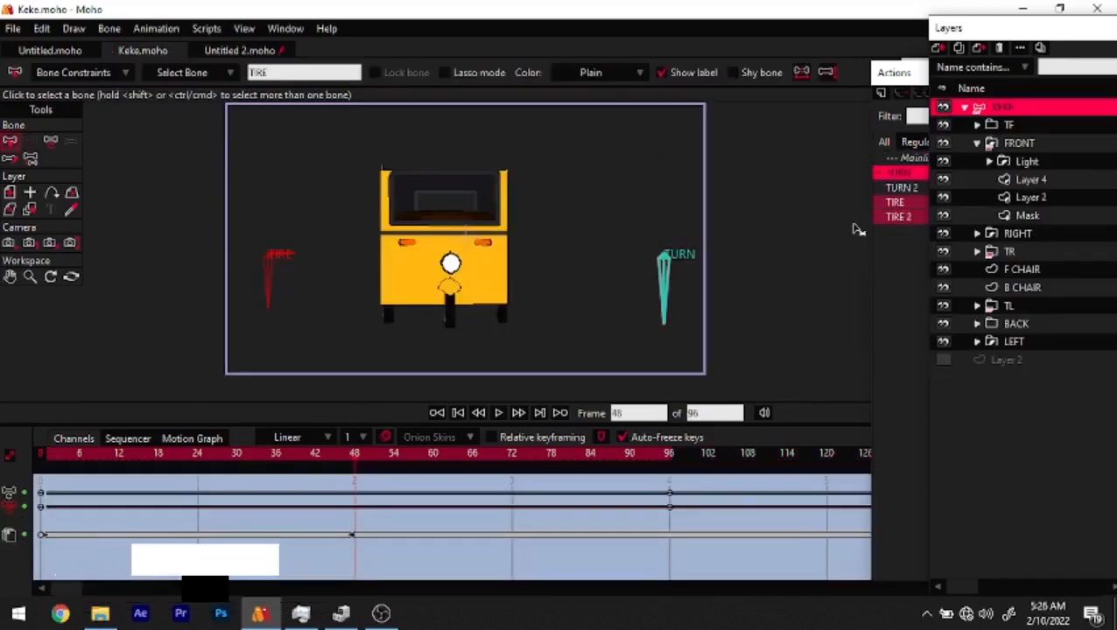
{"action": "right_click", "coordinate": [914, 162]}
{"action": "left_click", "coordinate": [936, 172]}
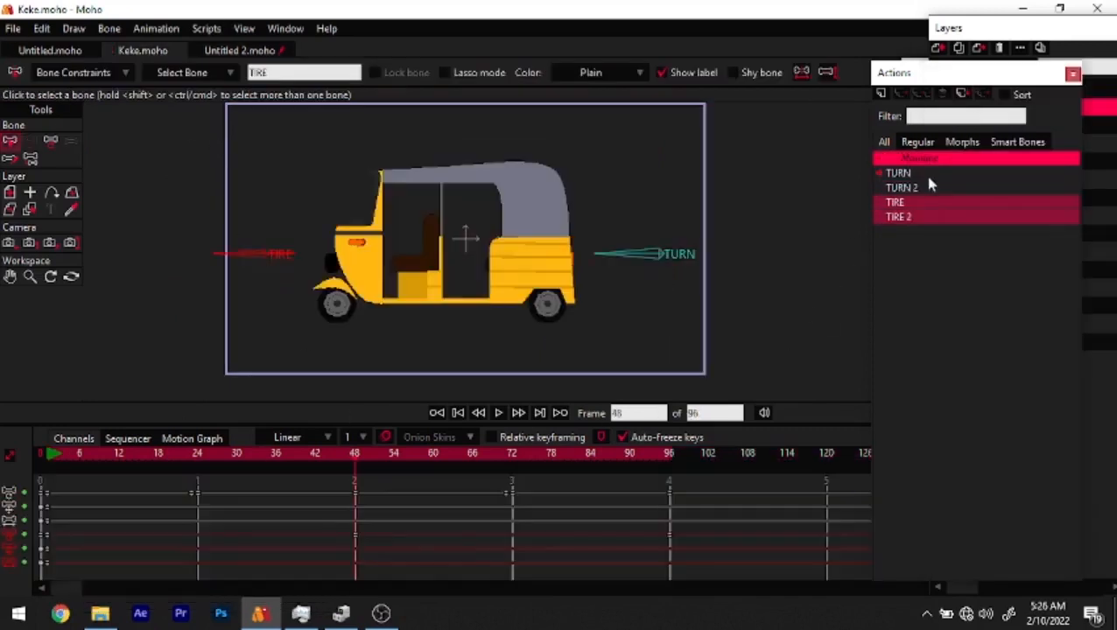
{"action": "left_click", "coordinate": [51, 456]}
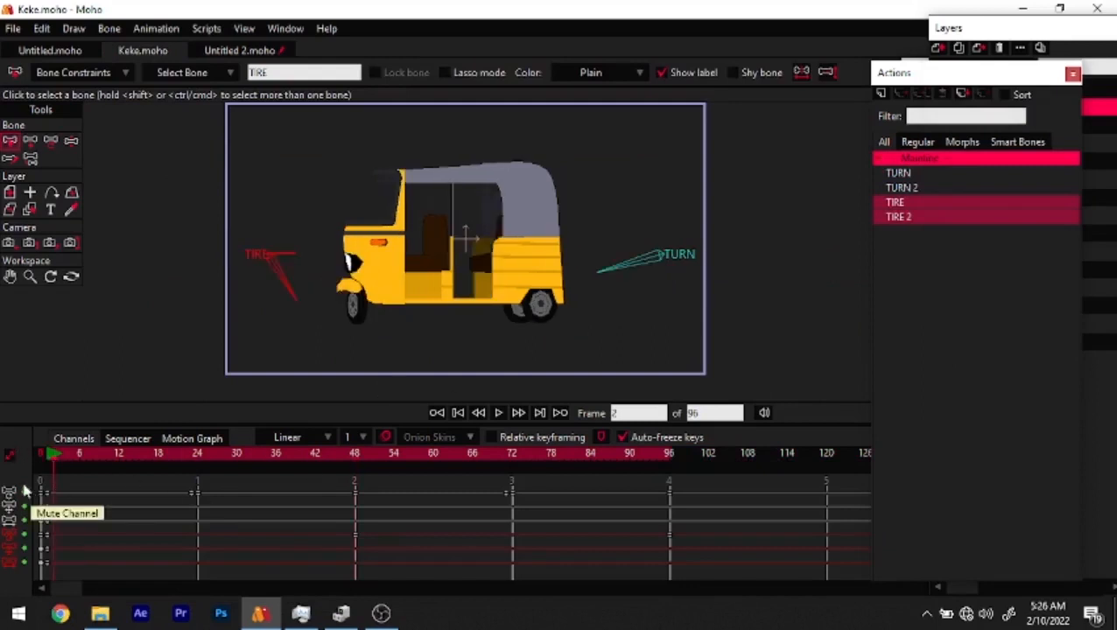
{"action": "left_click_drag", "start_coordinate": [682, 482], "coordinate": [2, 618]}
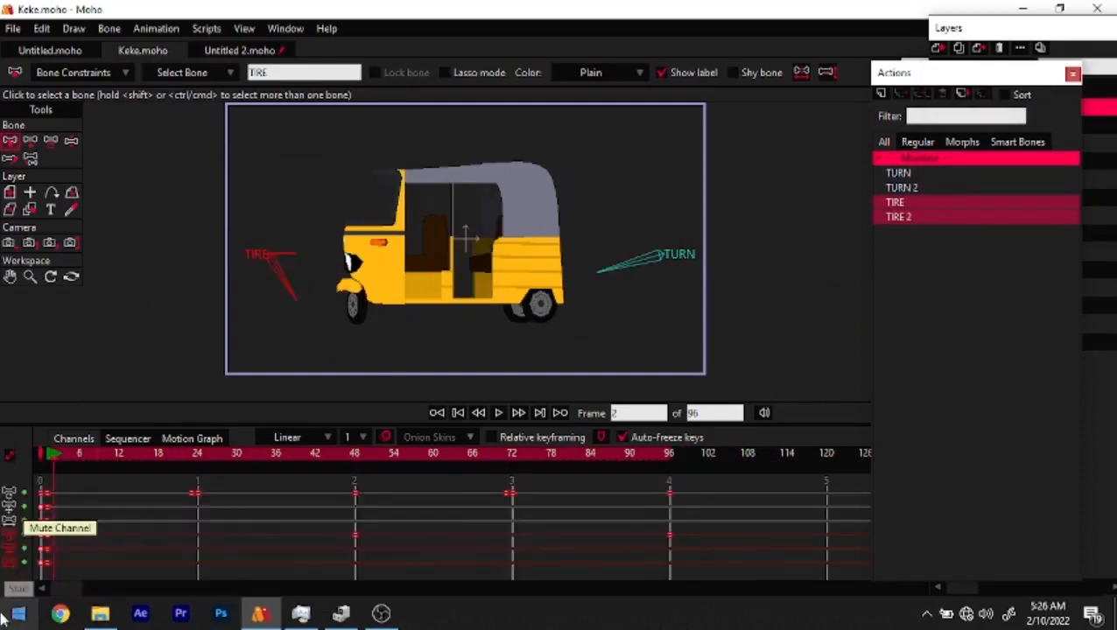
{"action": "key", "text": "Delete"}
{"action": "key", "text": "z"}
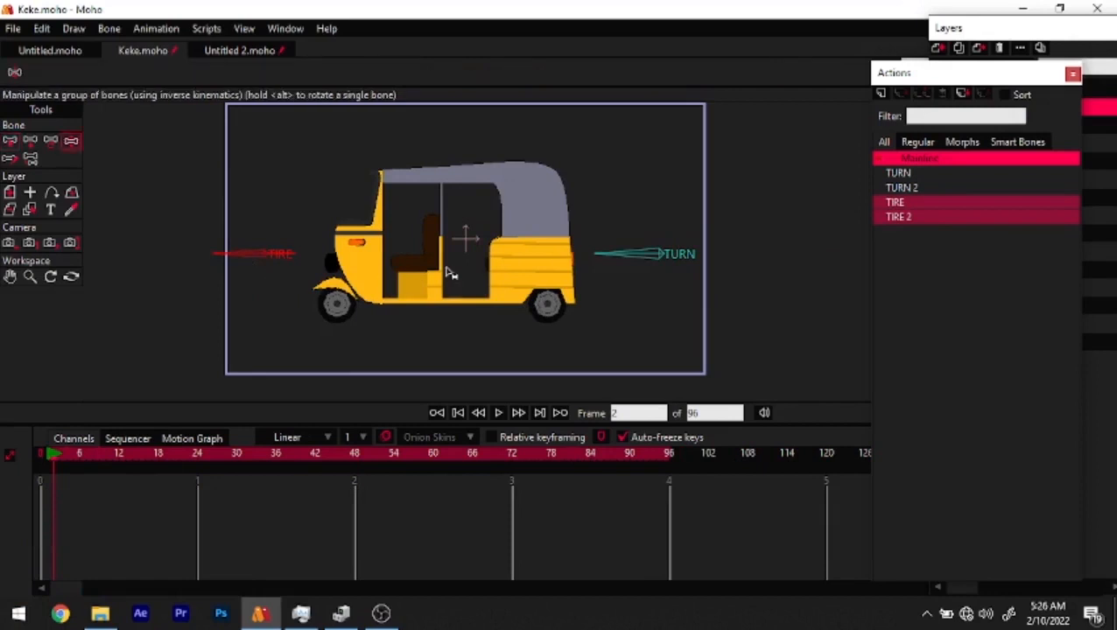
Rotate the TIRE and TURN bones of the Keke rig to examine how the tires and the body turn together
{"action": "left_click_drag", "start_coordinate": [238, 253], "coordinate": [238, 364]}
{"action": "left_click_drag", "start_coordinate": [648, 256], "coordinate": [309, 354]}
{"action": "left_click_drag", "start_coordinate": [221, 261], "coordinate": [351, 356]}
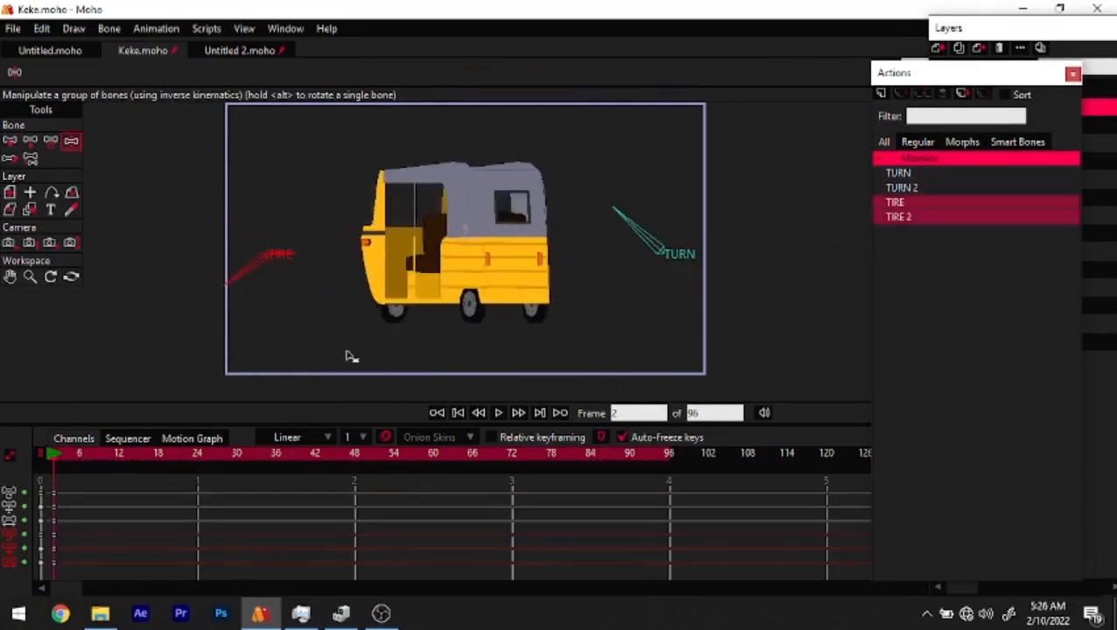
Return to the Untitled 2.moho document and select the RLT layer inside Tricycle, keeping both the layers and actions lists reachable
{"action": "left_click", "coordinate": [239, 50]}
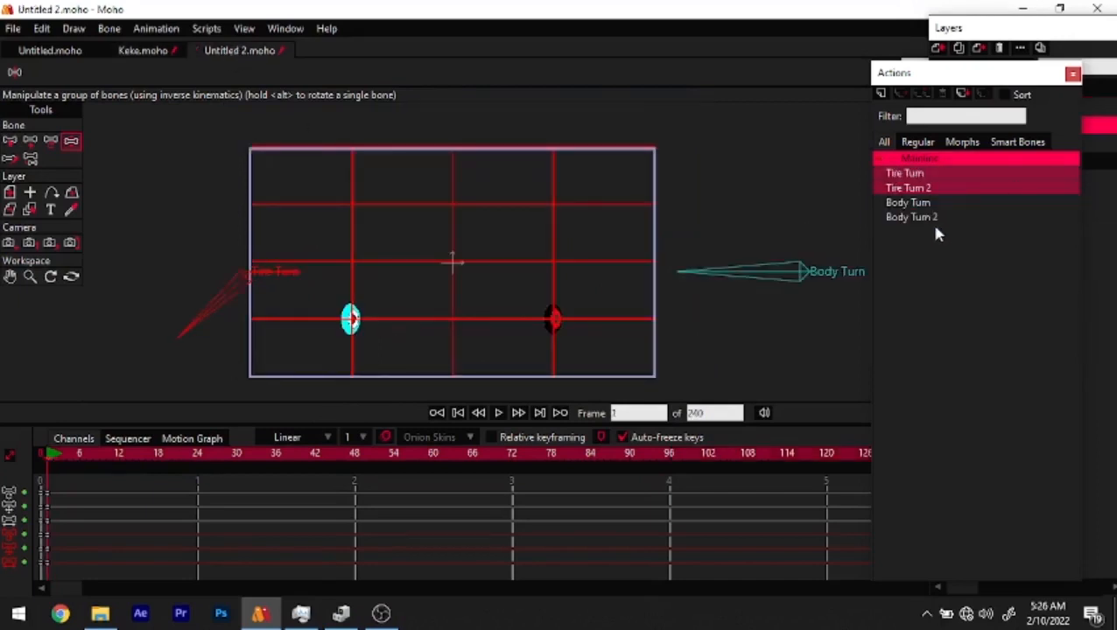
{"action": "left_click", "coordinate": [970, 62]}
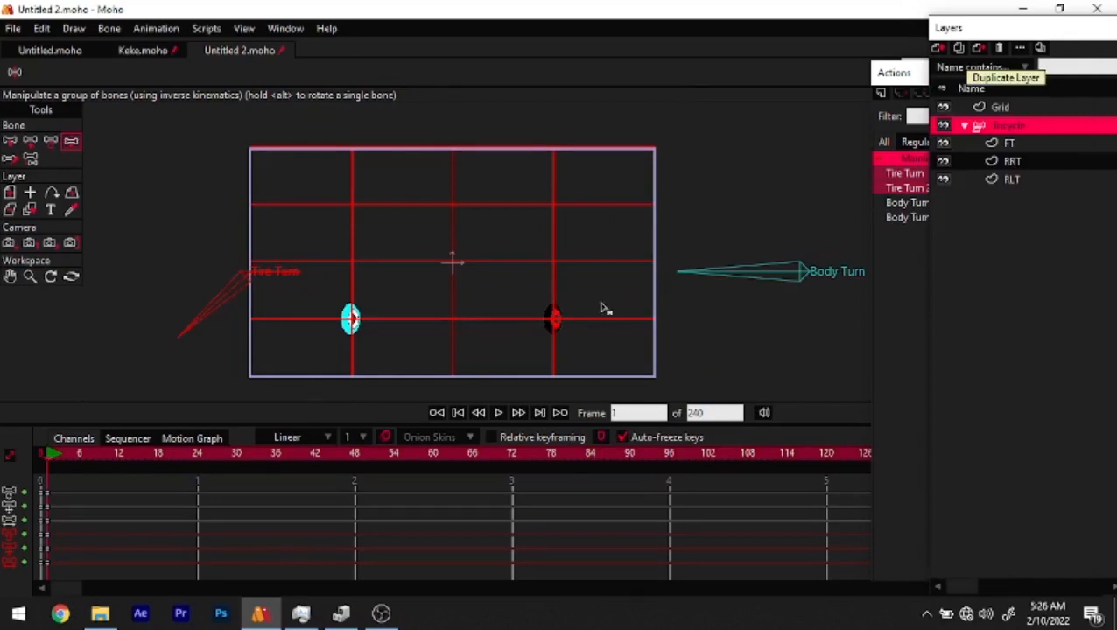
{"action": "left_click", "coordinate": [1034, 177]}
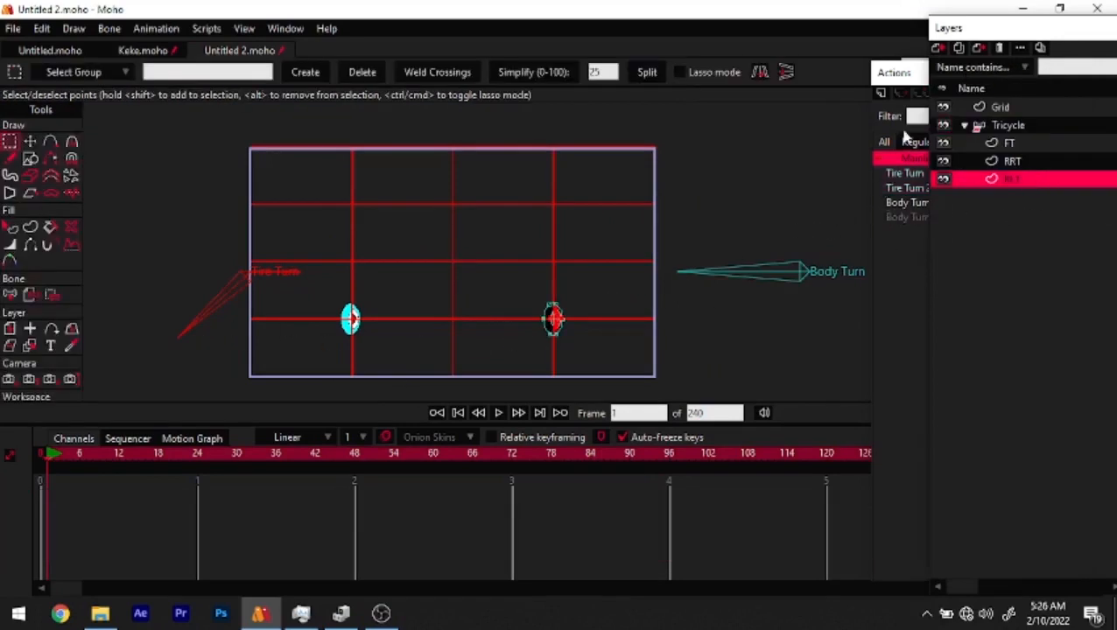
{"action": "left_click_drag", "start_coordinate": [987, 40], "coordinate": [1057, 29]}
{"action": "left_click", "coordinate": [911, 182]}
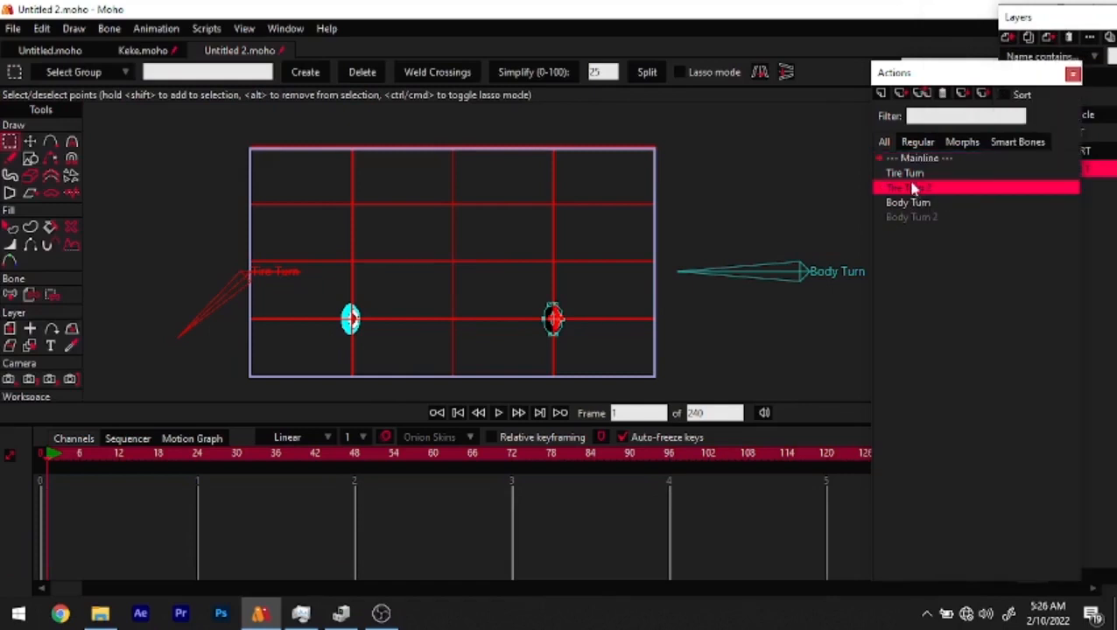
{"action": "left_click", "coordinate": [912, 190]}
{"action": "left_click", "coordinate": [908, 177]}
{"action": "left_click", "coordinate": [908, 185]}
{"action": "left_click", "coordinate": [1048, 37]}
{"action": "left_click", "coordinate": [1048, 37]}
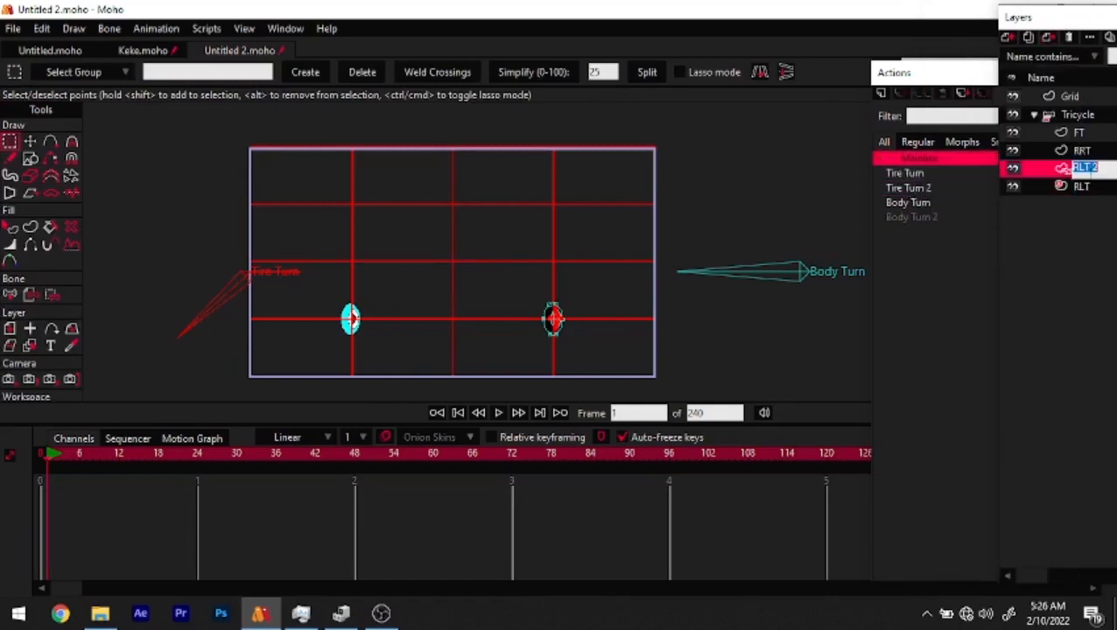
{"action": "key", "text": "ctrl+z"}
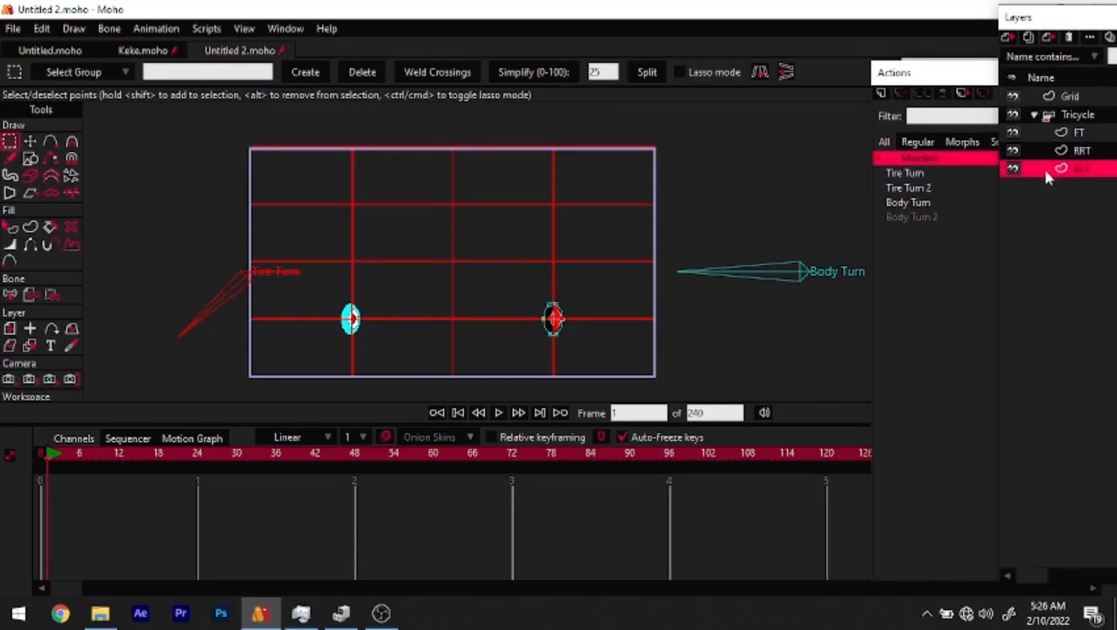
Open the Tire Turn action on the RLT layer and cut all of its keyframes from frame 0 to 96
{"action": "left_click", "coordinate": [931, 188]}
{"action": "left_click", "coordinate": [935, 175]}
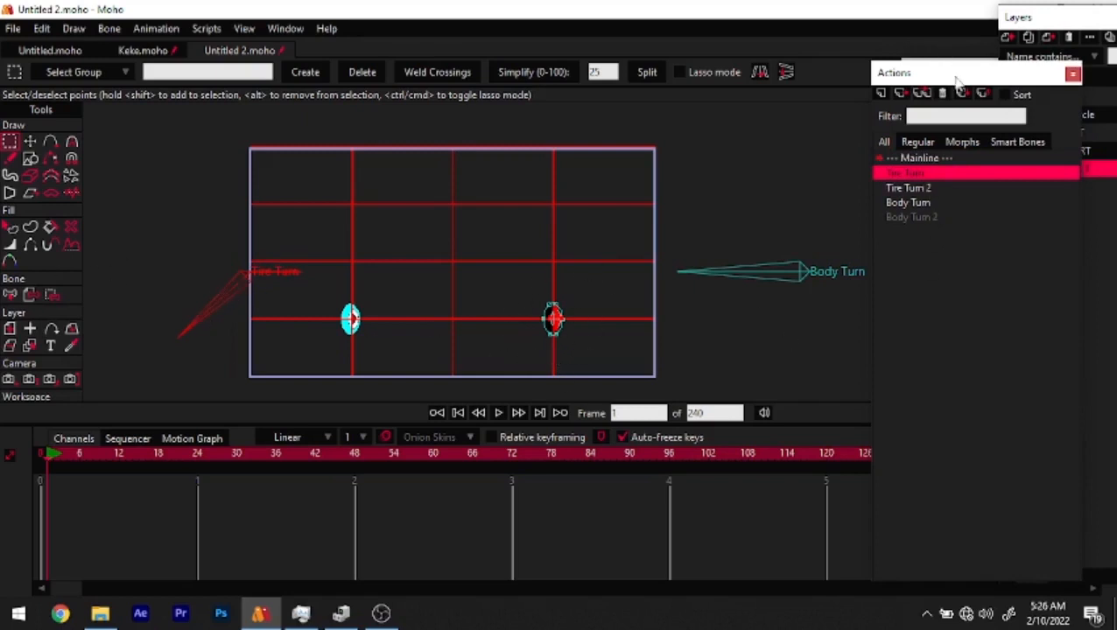
{"action": "left_click_drag", "start_coordinate": [959, 81], "coordinate": [759, 56]}
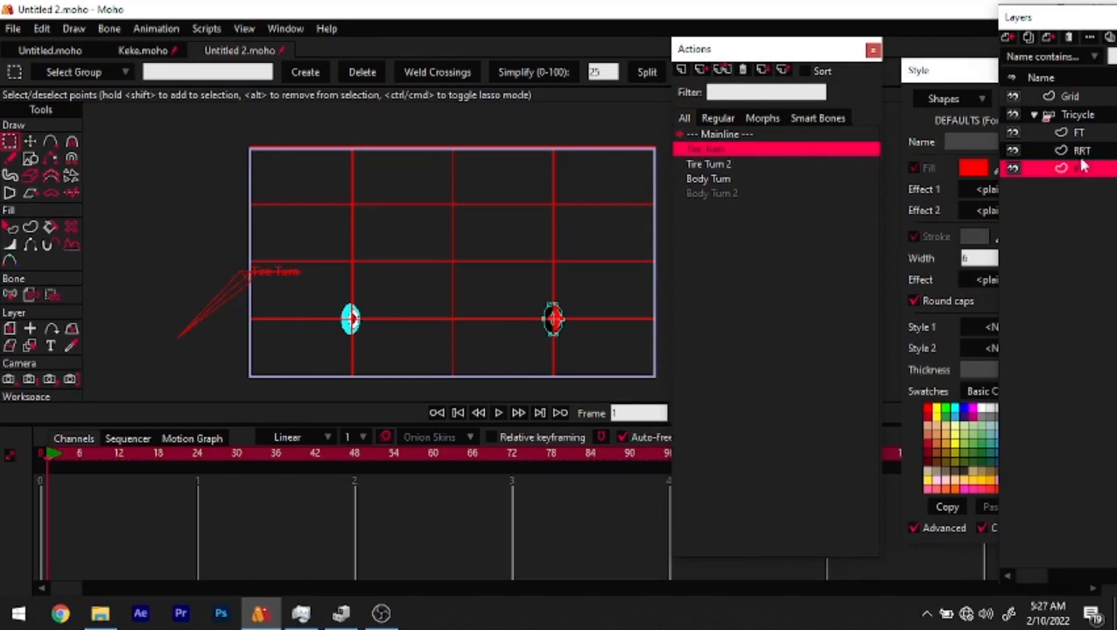
{"action": "double_click", "coordinate": [709, 153]}
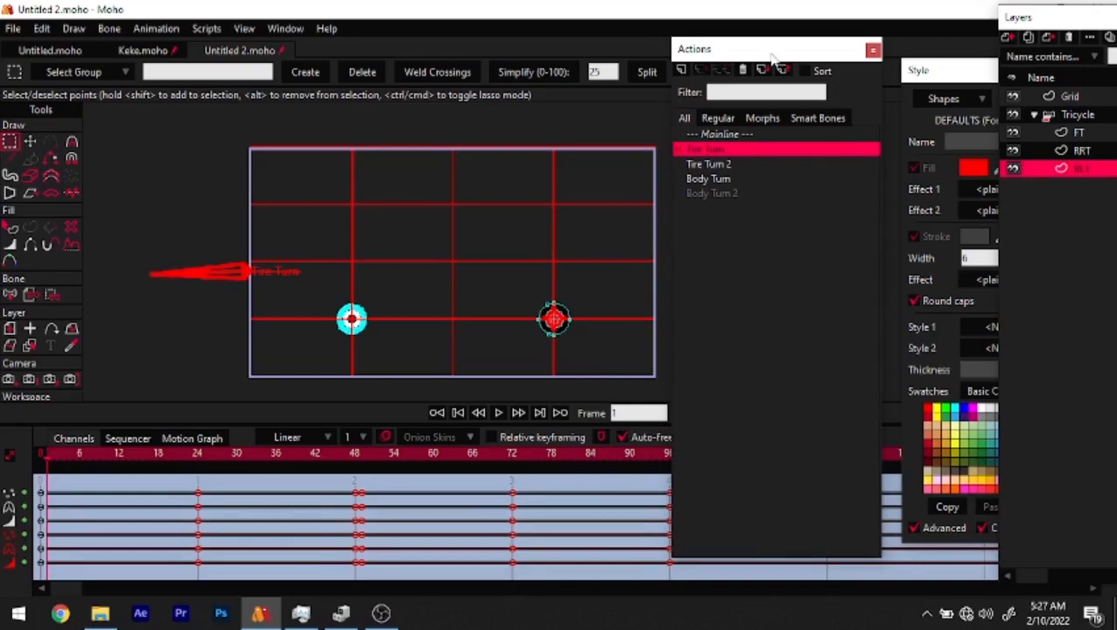
{"action": "left_click_drag", "start_coordinate": [770, 55], "coordinate": [945, 36]}
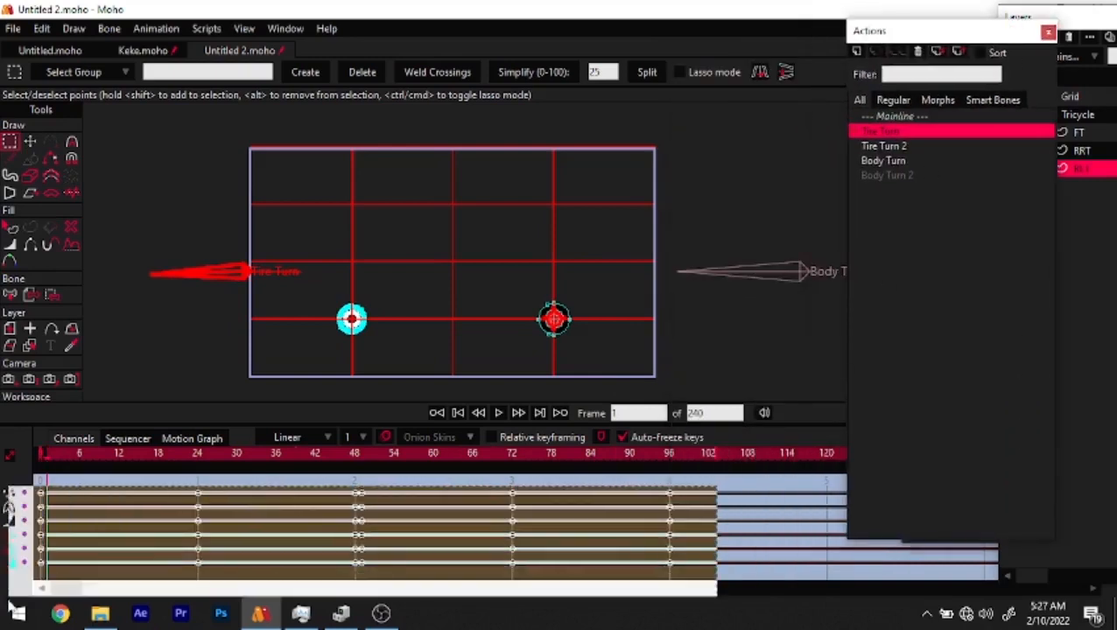
{"action": "right_click", "coordinate": [42, 496]}
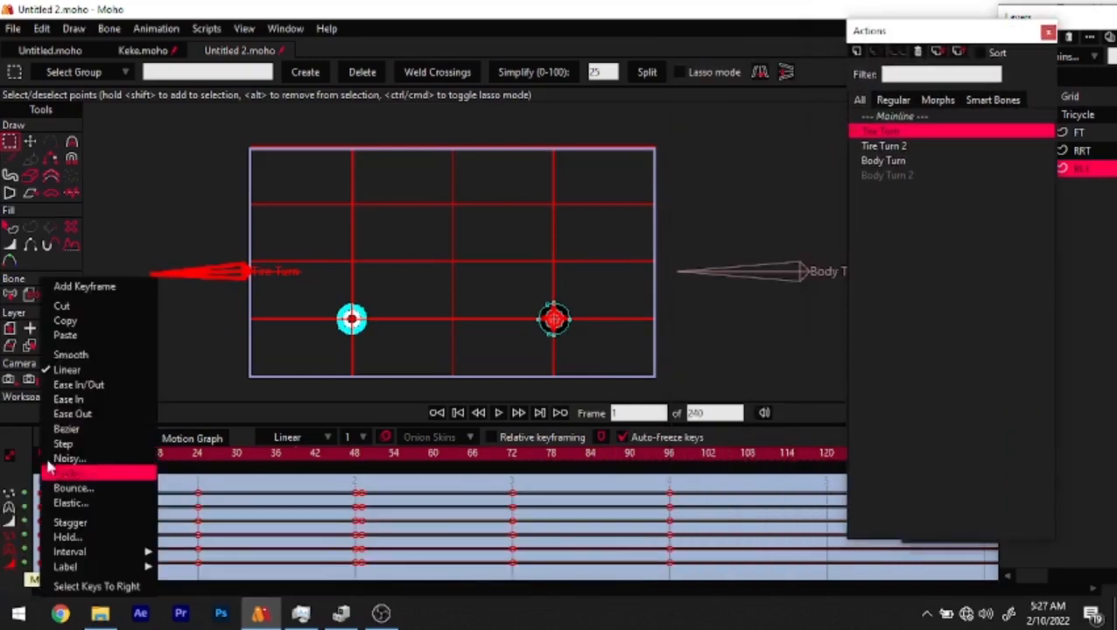
{"action": "left_click", "coordinate": [65, 302]}
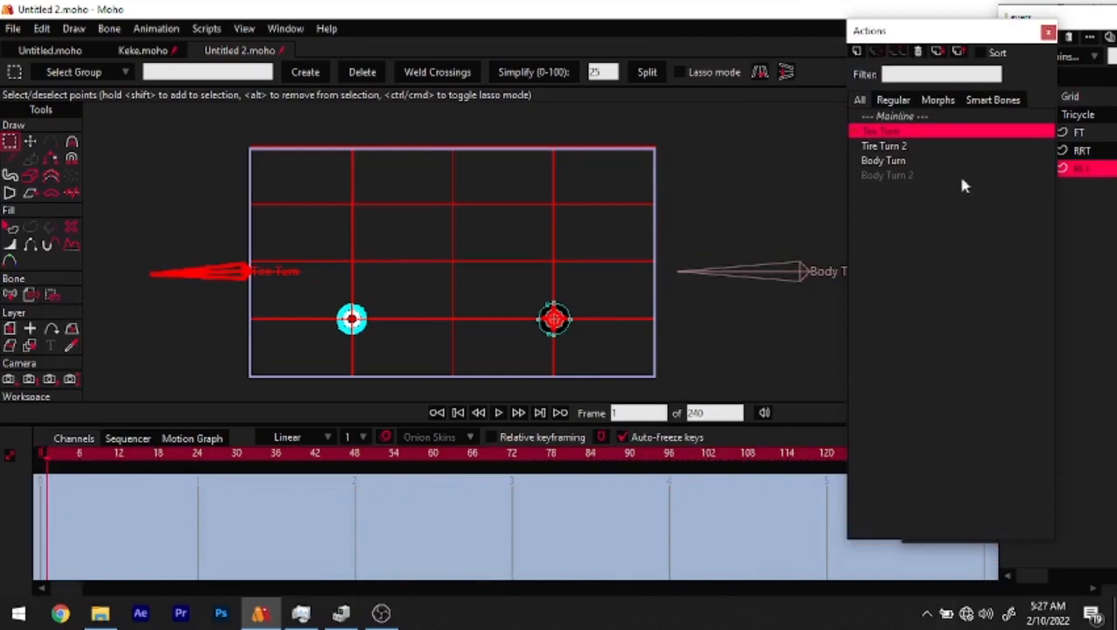
Paste the cut RLT keyframes into the Body Turn action at frame 0 and scrub the first frames
{"action": "left_click", "coordinate": [875, 163]}
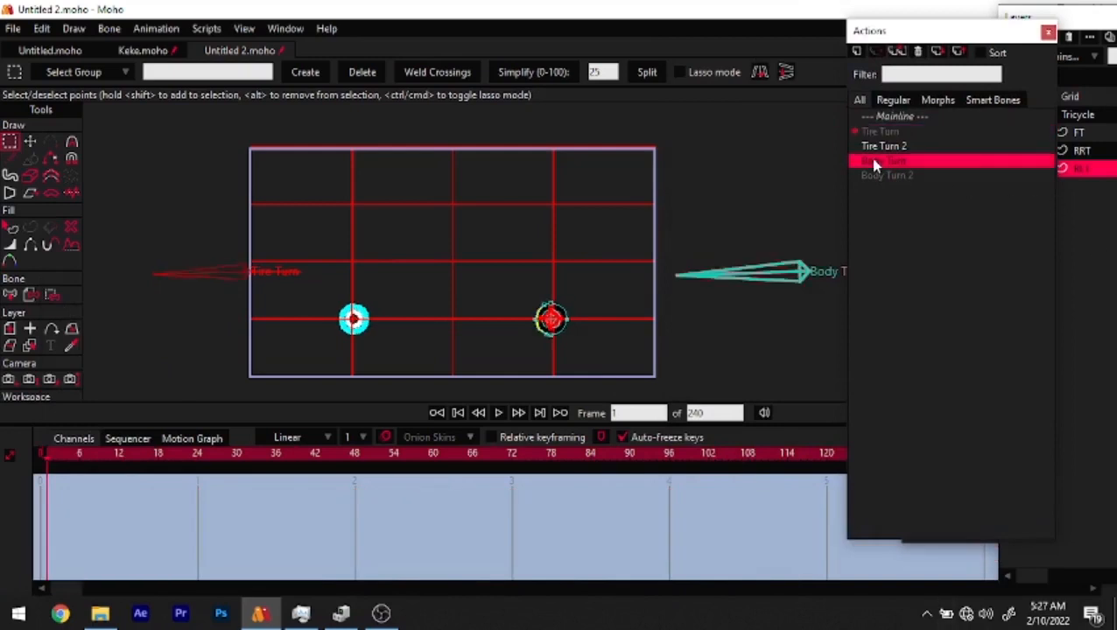
{"action": "left_click", "coordinate": [40, 464]}
{"action": "right_click", "coordinate": [41, 494]}
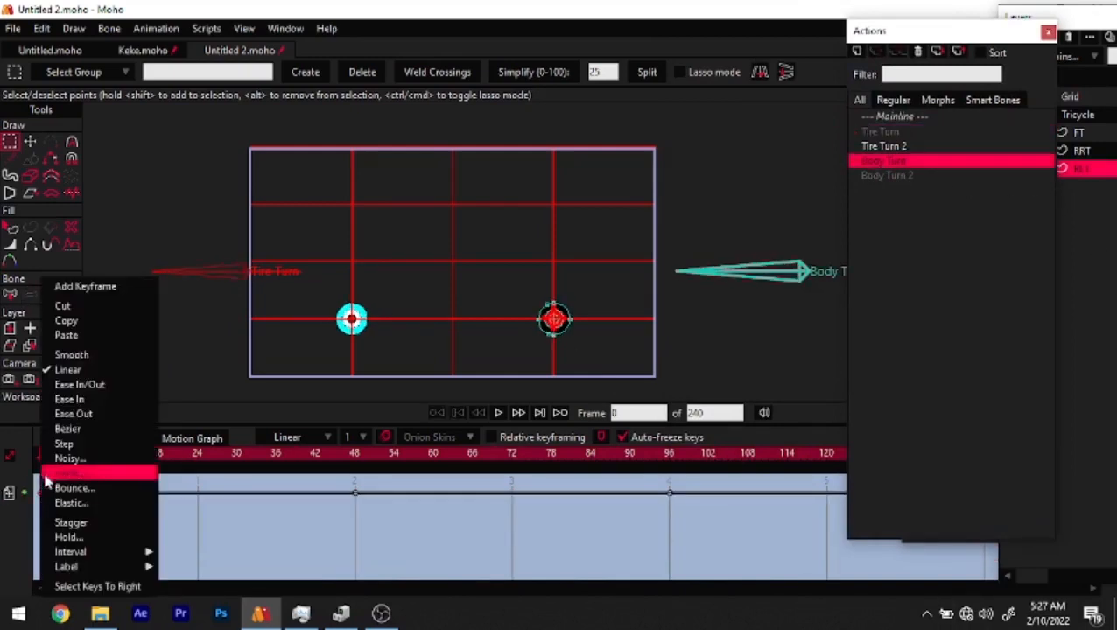
{"action": "left_click", "coordinate": [71, 335]}
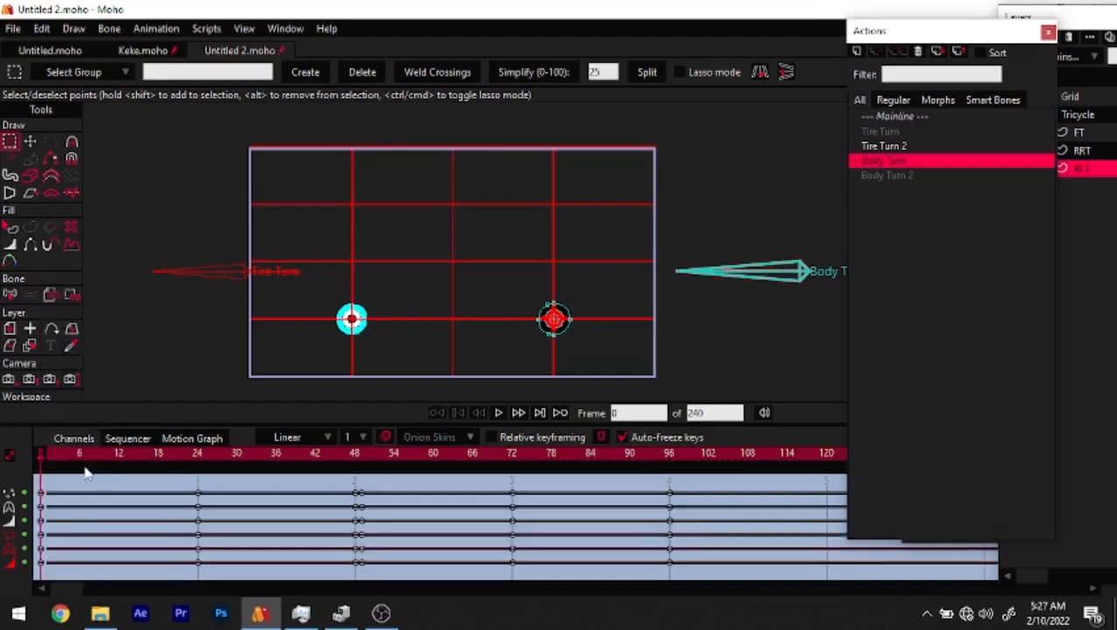
{"action": "left_click", "coordinate": [120, 453]}
{"action": "left_click_drag", "start_coordinate": [133, 458], "coordinate": [26, 508]}
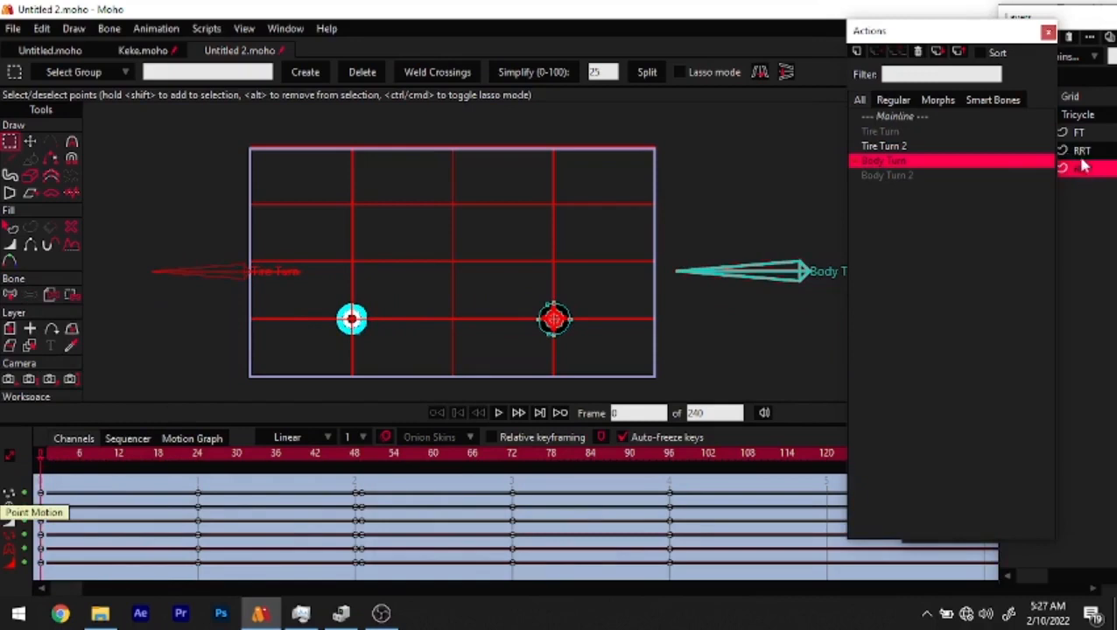
Move all of the RLT layer's keyframes from the Tire Turn 2 action into the Body Turn 2 action, starting at frame 0
{"action": "left_click", "coordinate": [886, 146]}
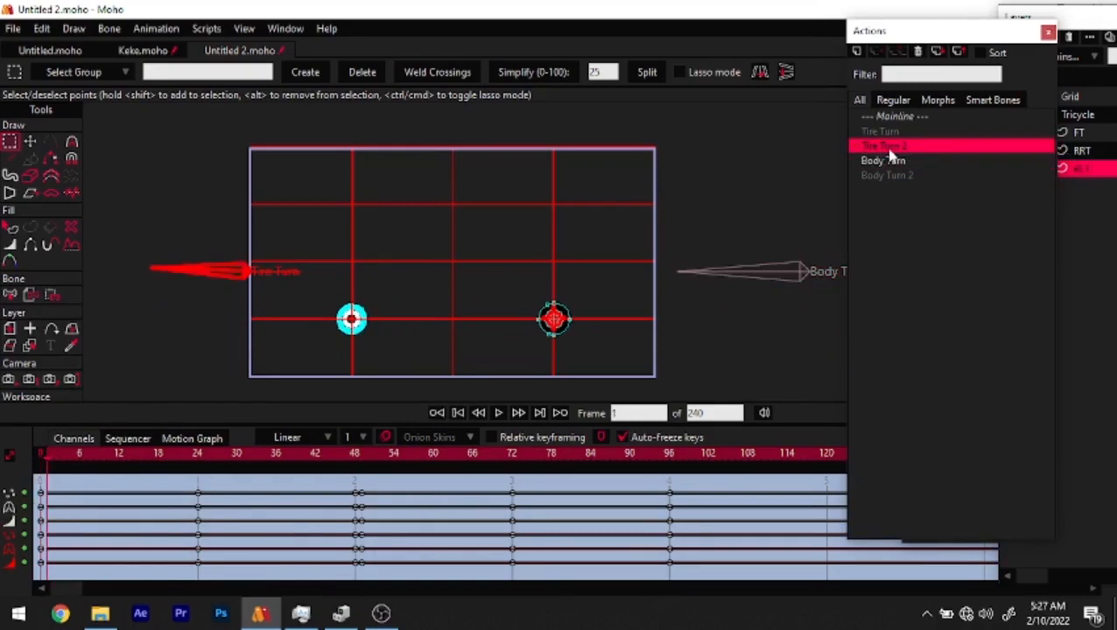
{"action": "left_click_drag", "start_coordinate": [688, 489], "coordinate": [70, 618]}
{"action": "right_click", "coordinate": [42, 499]}
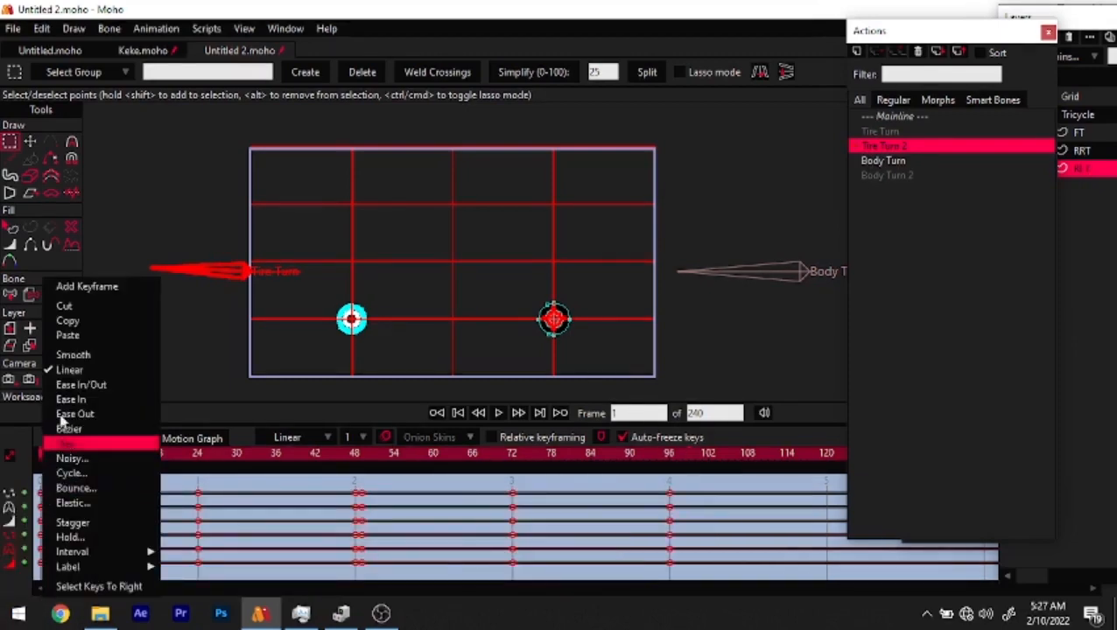
{"action": "left_click", "coordinate": [78, 306]}
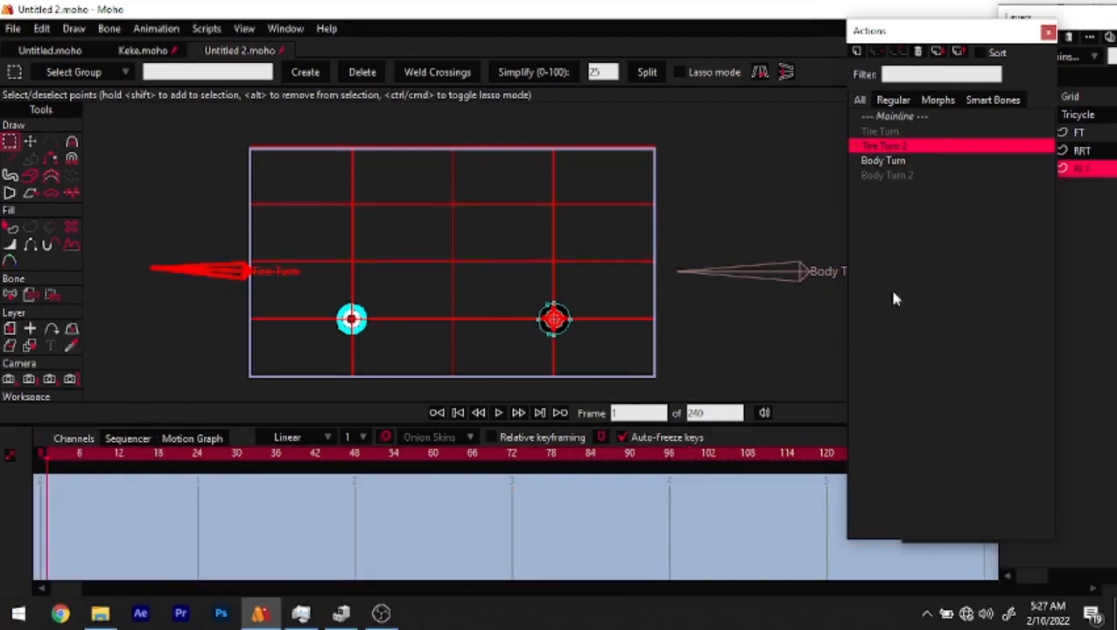
{"action": "left_click", "coordinate": [898, 176]}
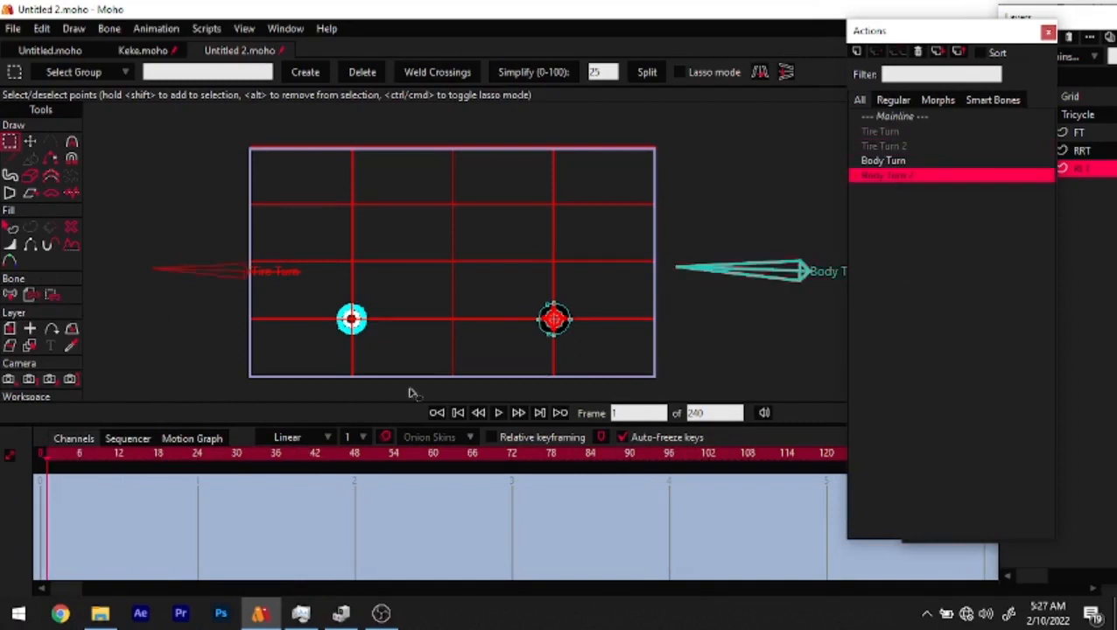
{"action": "left_click", "coordinate": [458, 414]}
{"action": "key", "text": "ctrl+v"}
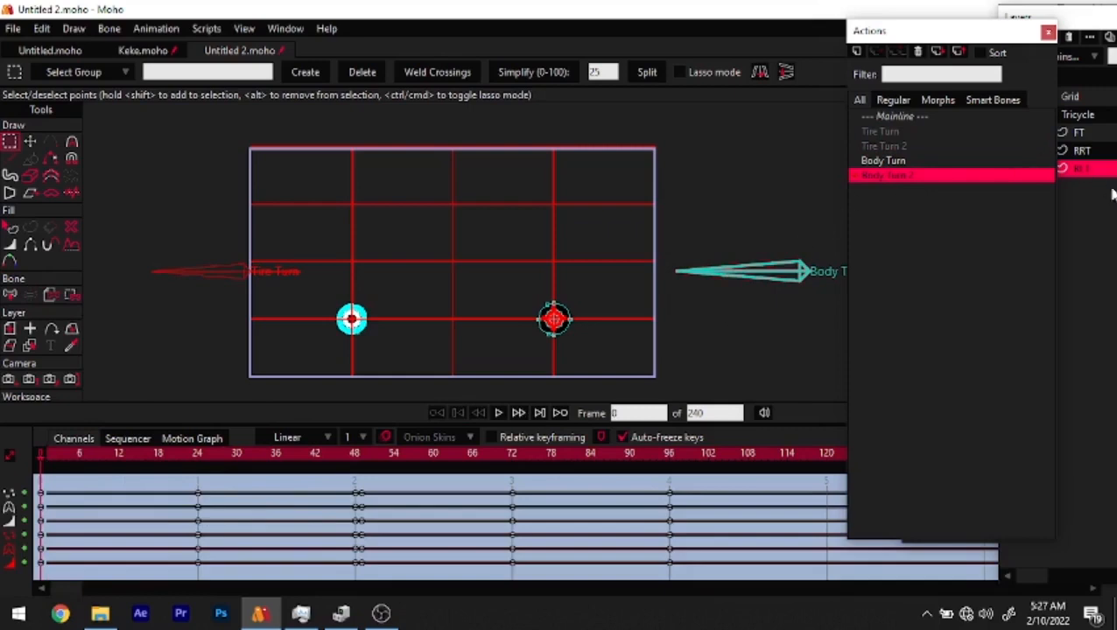
Move all of the RRT layer's keyframes from the Tire Turn action into the Body Turn action, starting at frame 0
{"action": "left_click", "coordinate": [1098, 152]}
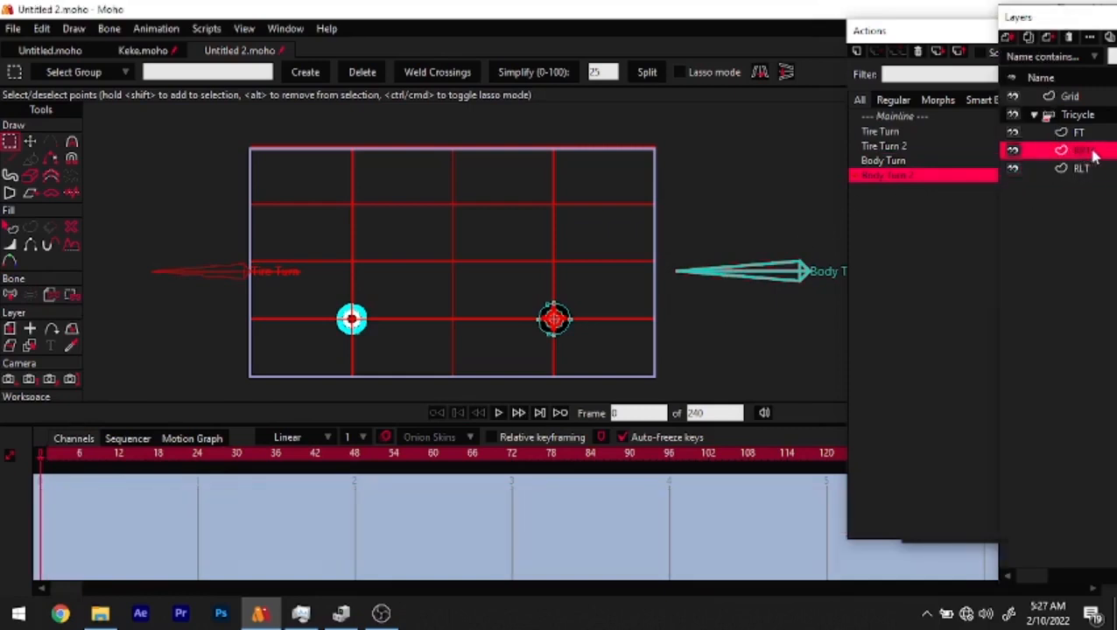
{"action": "double_click", "coordinate": [893, 133]}
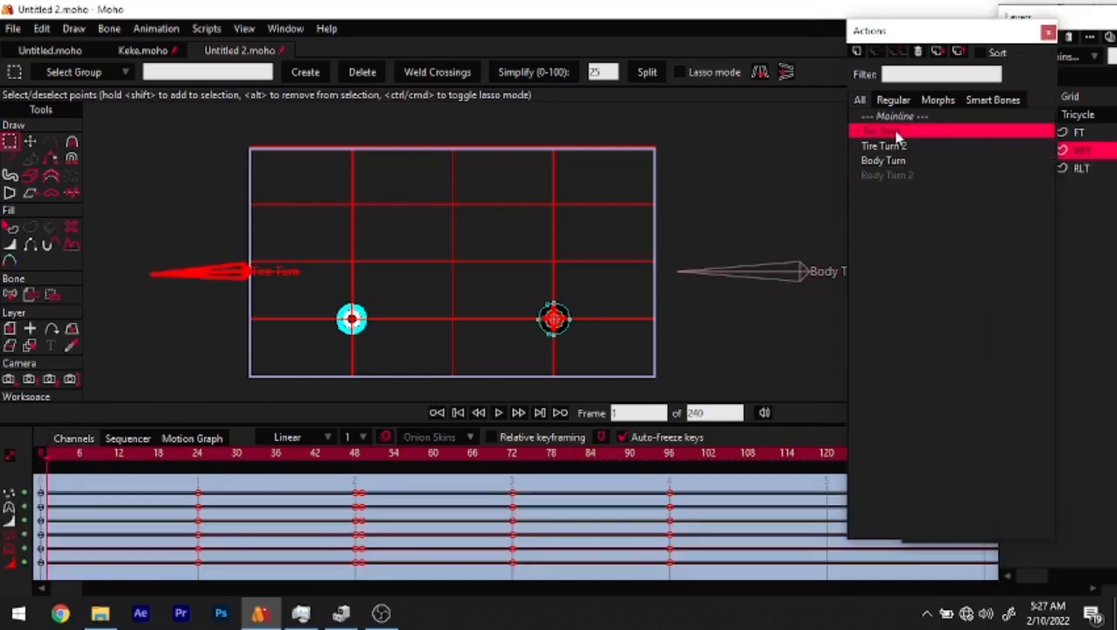
{"action": "left_click_drag", "start_coordinate": [698, 476], "coordinate": [7, 595]}
{"action": "right_click", "coordinate": [46, 497]}
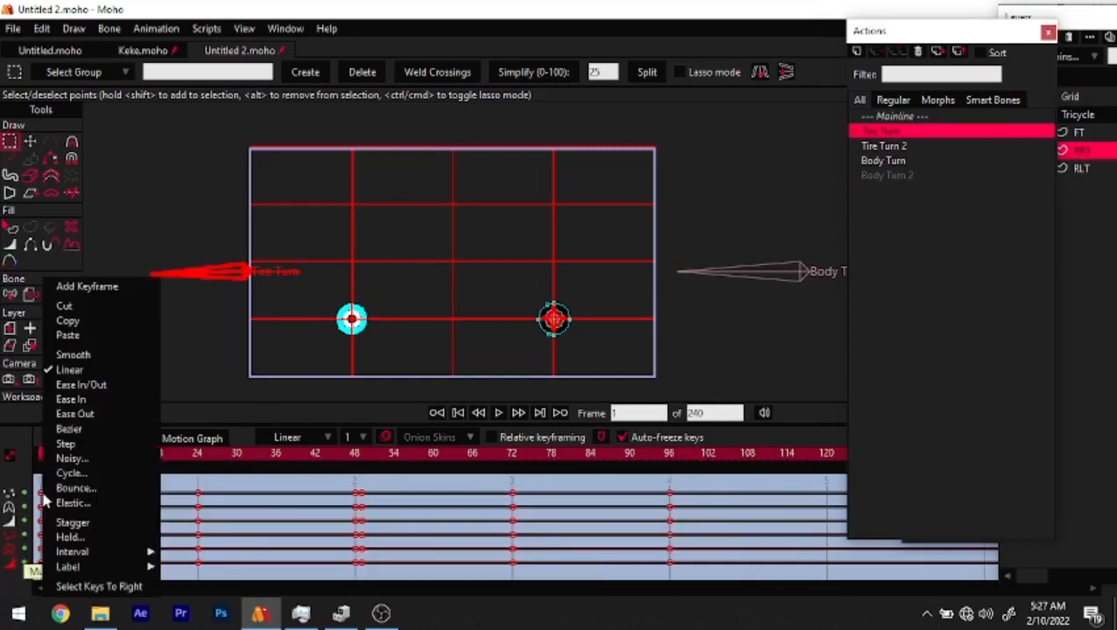
{"action": "left_click", "coordinate": [83, 303]}
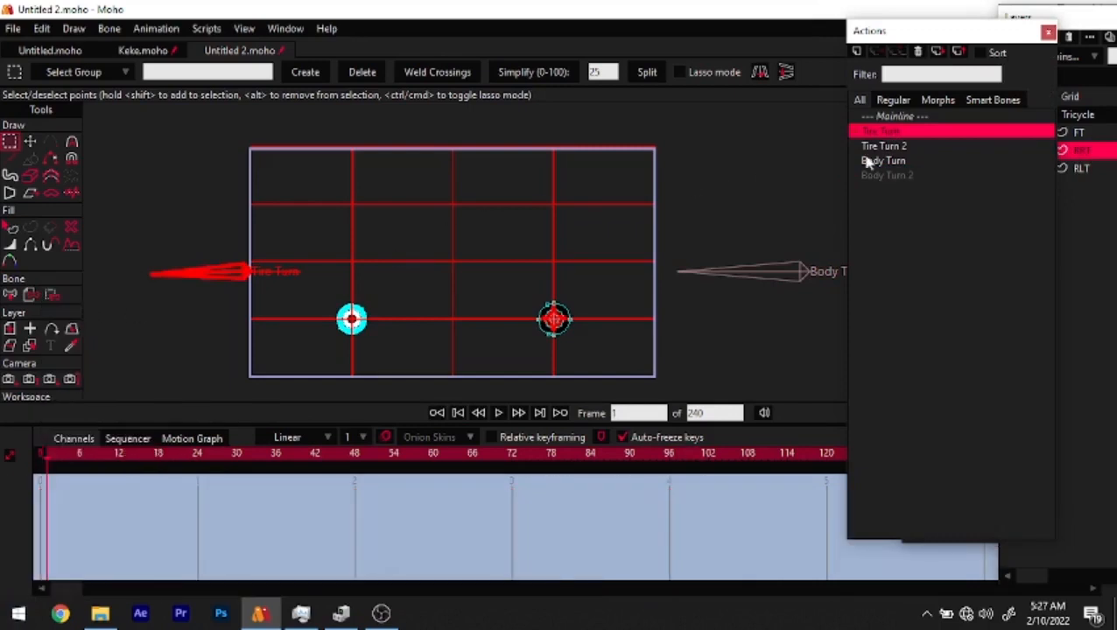
{"action": "left_click", "coordinate": [885, 161]}
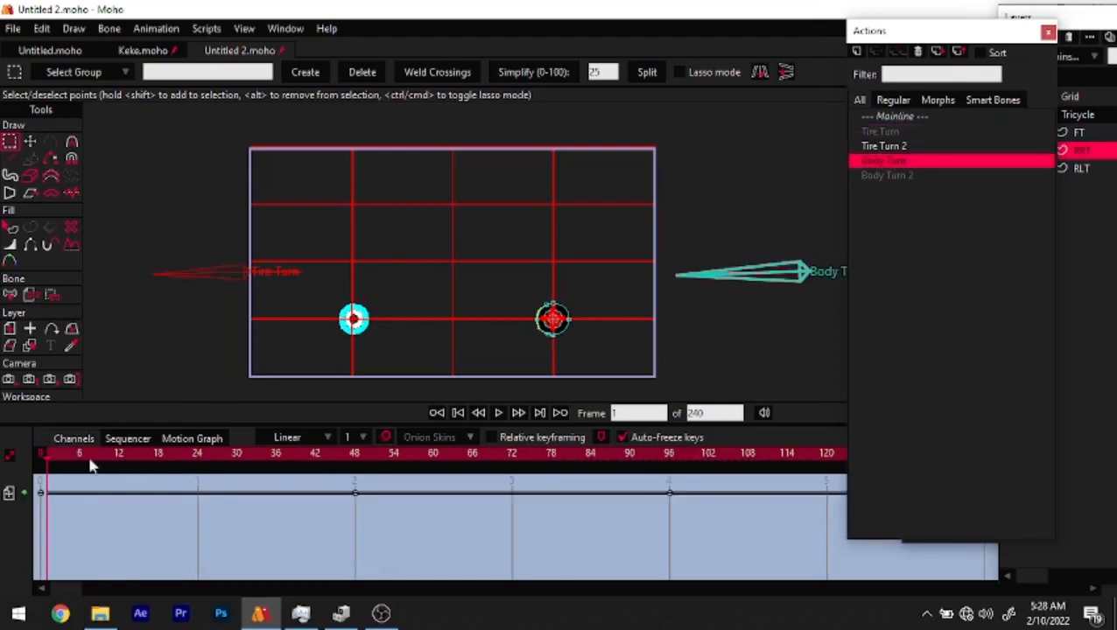
{"action": "left_click", "coordinate": [40, 493]}
{"action": "right_click", "coordinate": [40, 493]}
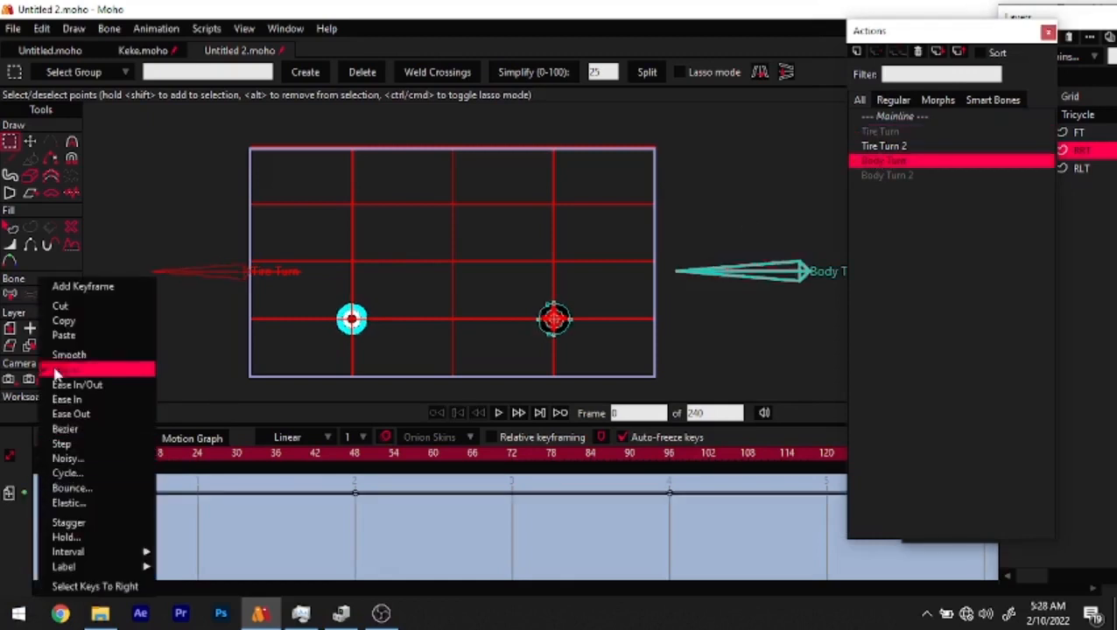
{"action": "left_click", "coordinate": [62, 322]}
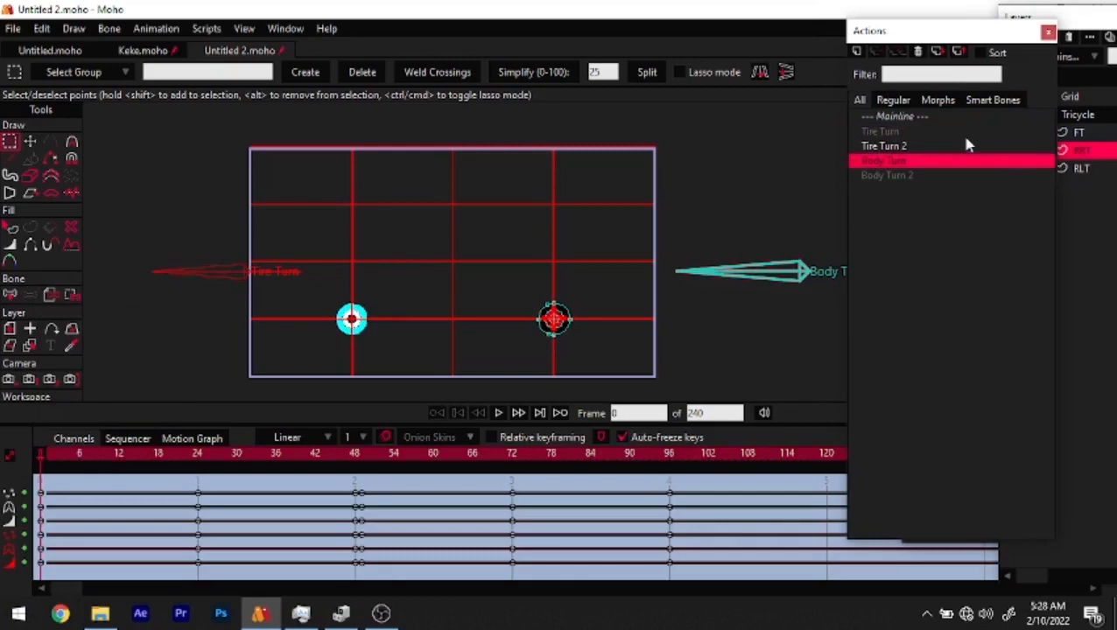
Move all of the RRT layer's keyframes from the Tire Turn 2 action into Body Turn 2 at frame 0, and scrub the first frames
{"action": "left_click", "coordinate": [895, 147]}
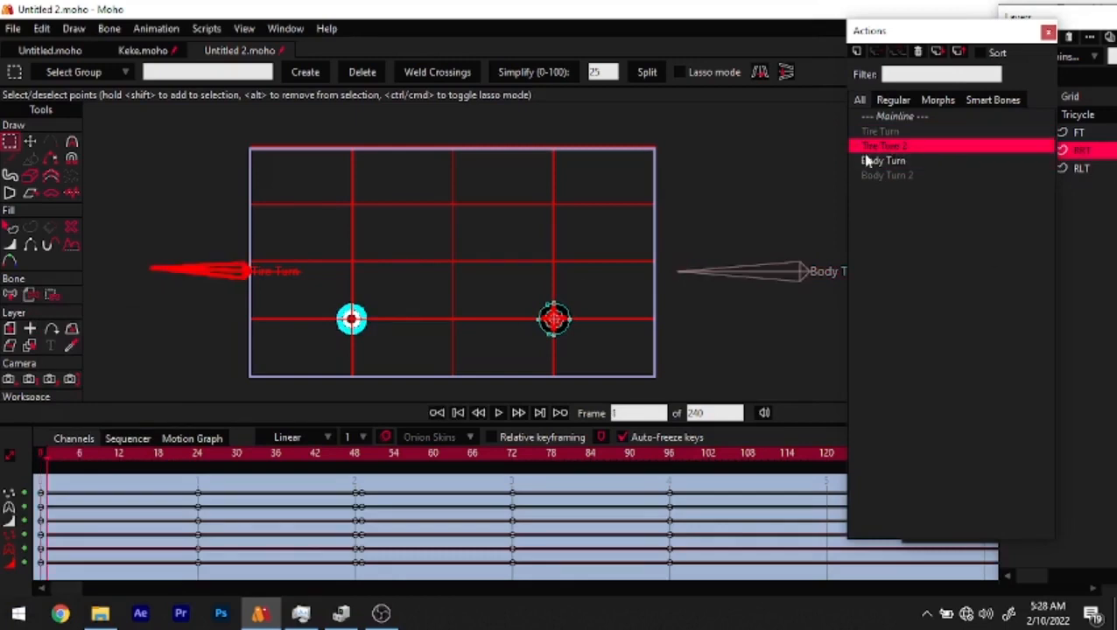
{"action": "left_click_drag", "start_coordinate": [700, 484], "coordinate": [13, 596]}
{"action": "right_click", "coordinate": [40, 495]}
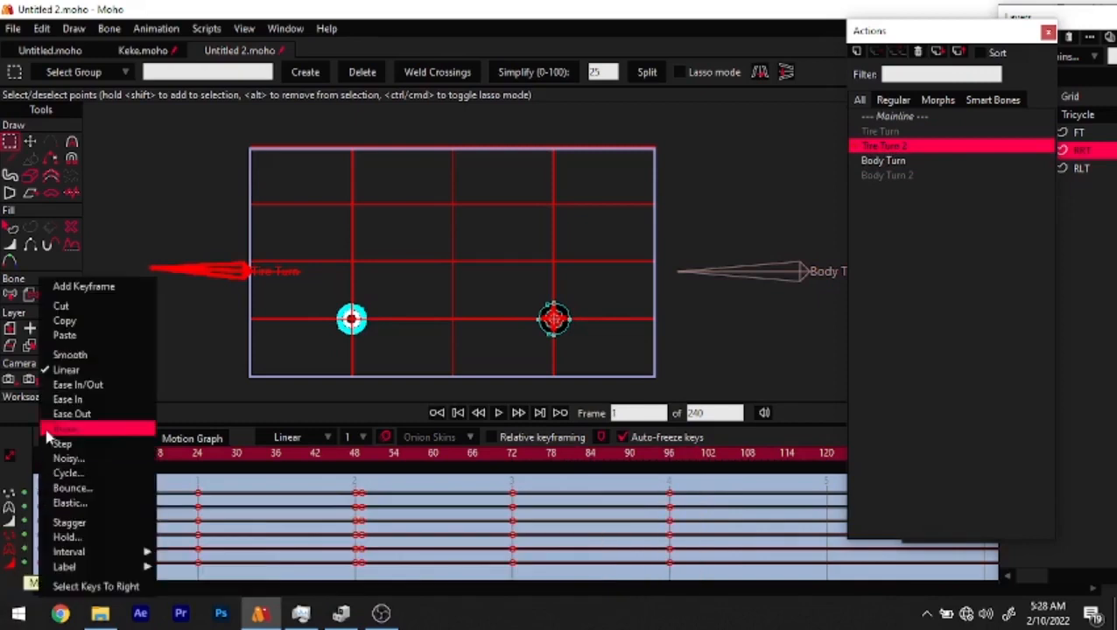
{"action": "left_click", "coordinate": [68, 306]}
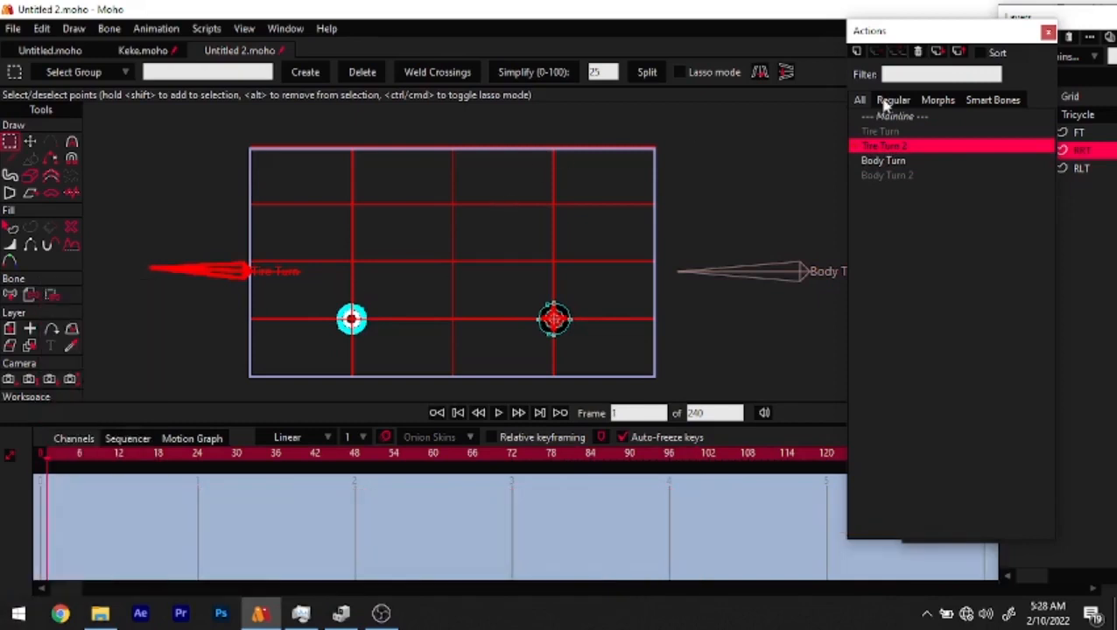
{"action": "left_click", "coordinate": [887, 179]}
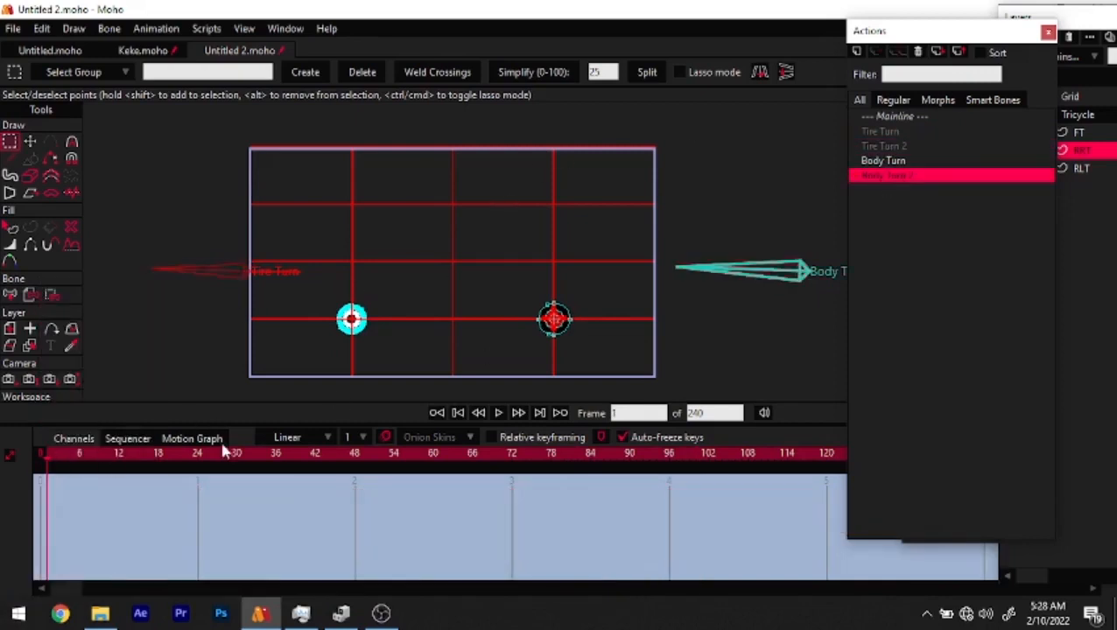
{"action": "left_click", "coordinate": [457, 413]}
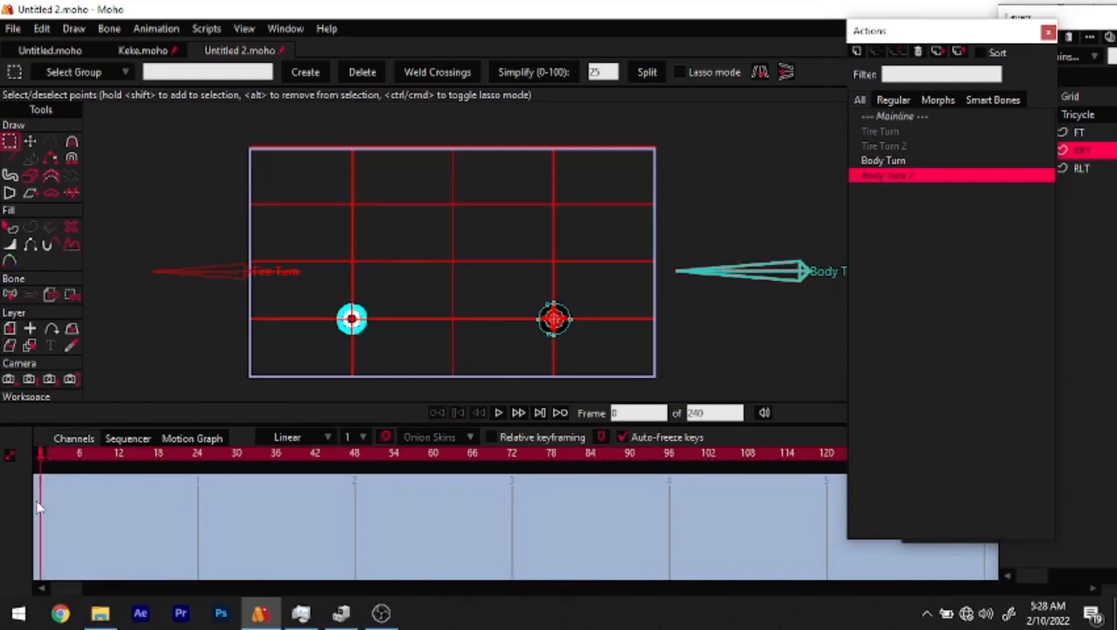
{"action": "key", "text": "ctrl+v"}
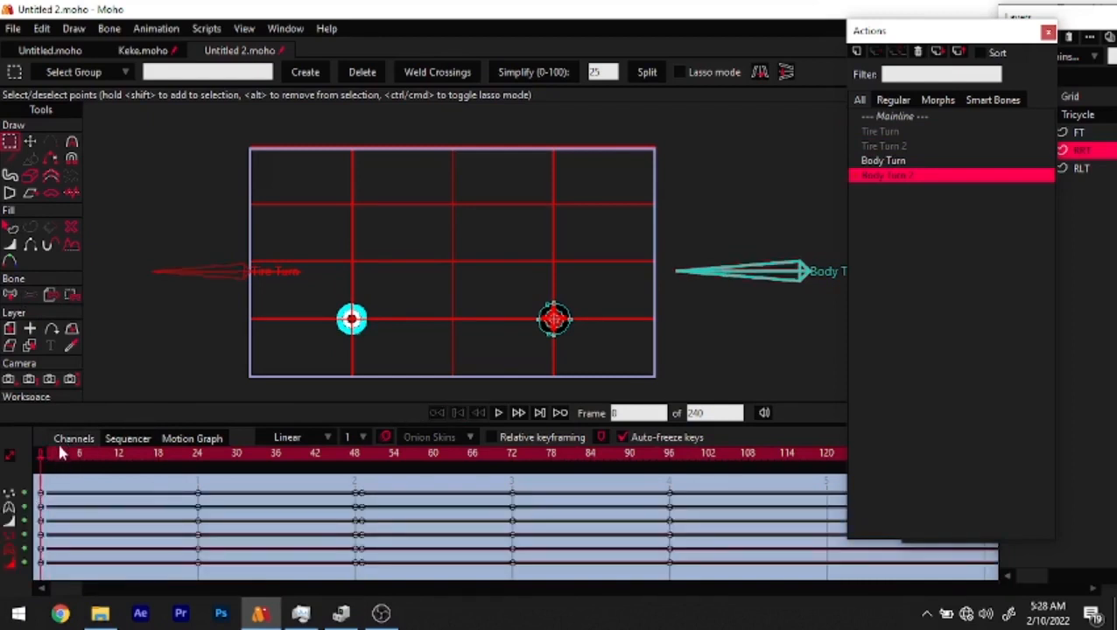
{"action": "left_click_drag", "start_coordinate": [70, 453], "coordinate": [7, 516]}
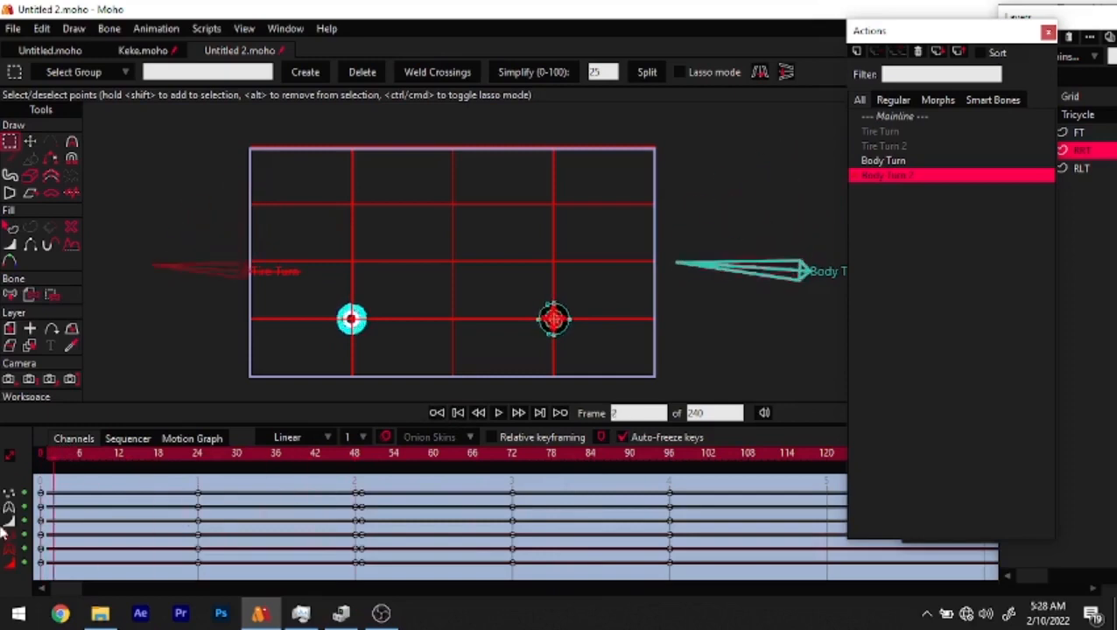
Delete the Tricycle layer's bone keyframes in the Mainline and swing the Tire Turn bone downward to test the front tire's turn
{"action": "left_click", "coordinate": [879, 130]}
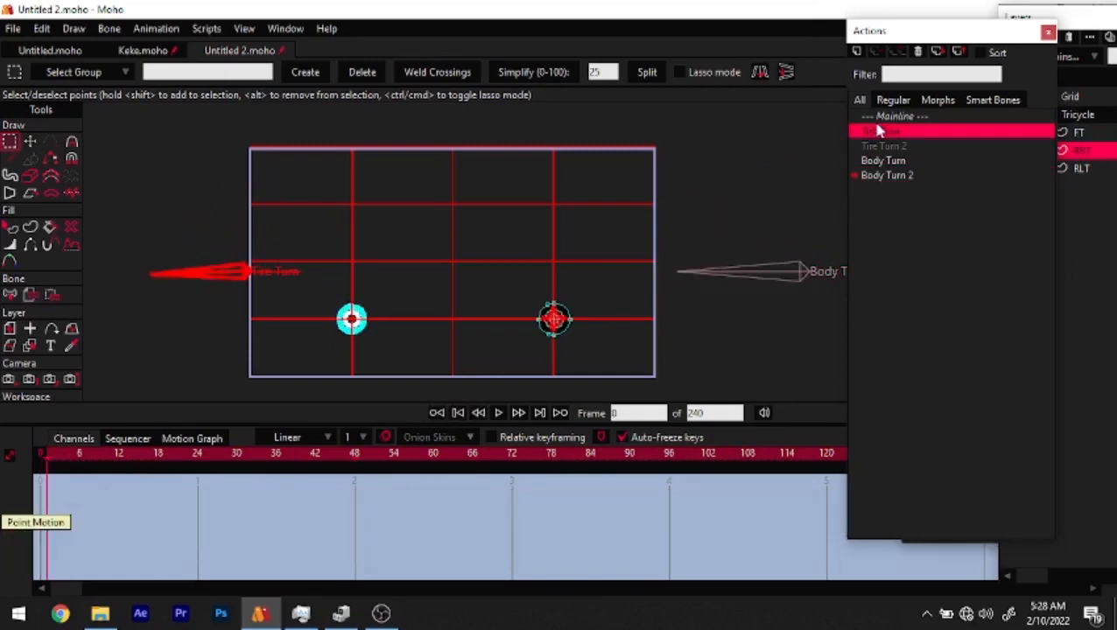
{"action": "left_click", "coordinate": [899, 116]}
{"action": "left_click", "coordinate": [1068, 119]}
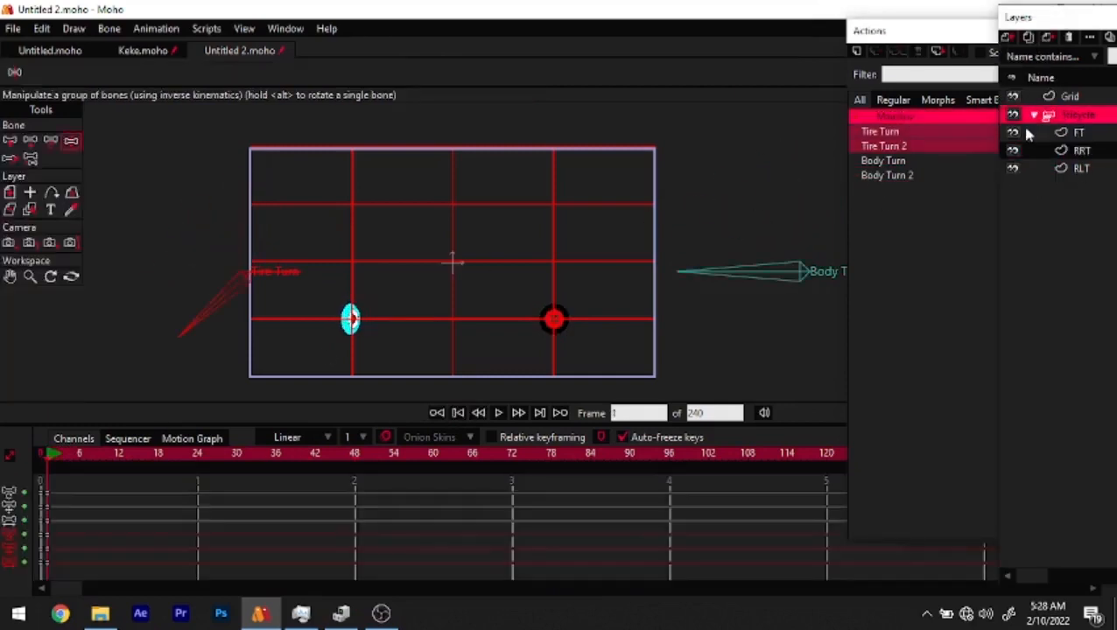
{"action": "left_click_drag", "start_coordinate": [96, 496], "coordinate": [5, 592]}
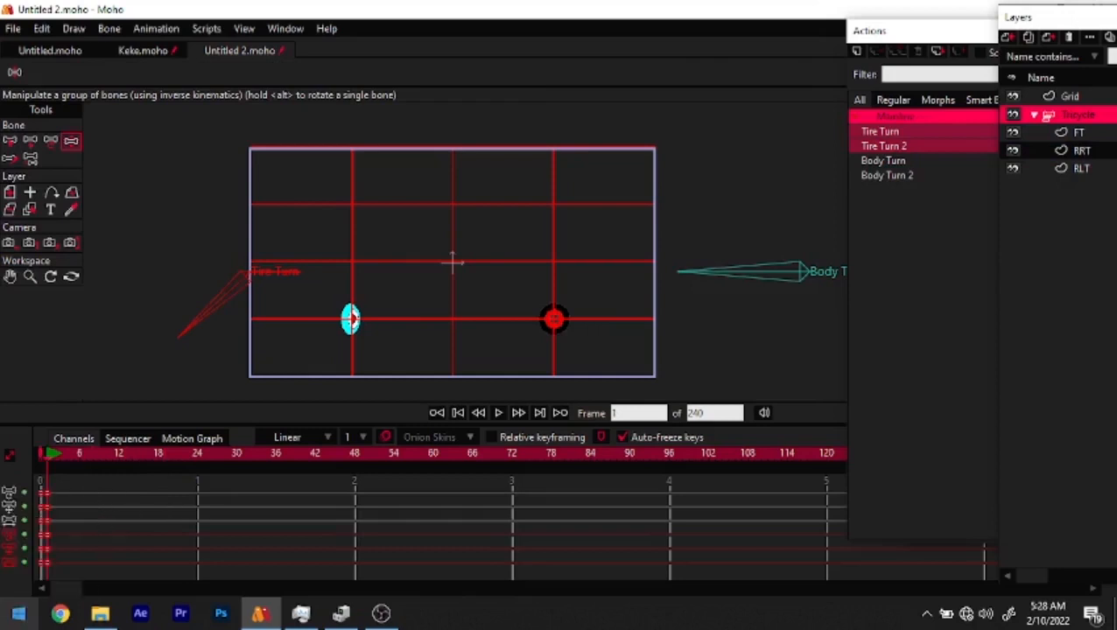
{"action": "key", "text": "Delete"}
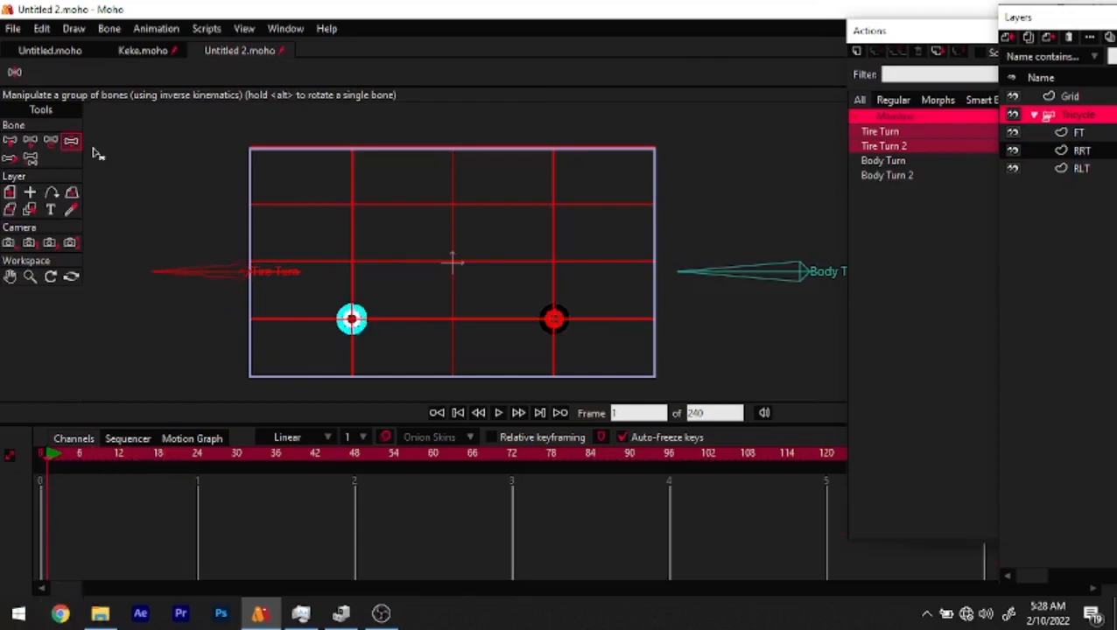
{"action": "left_click_drag", "start_coordinate": [181, 279], "coordinate": [165, 349]}
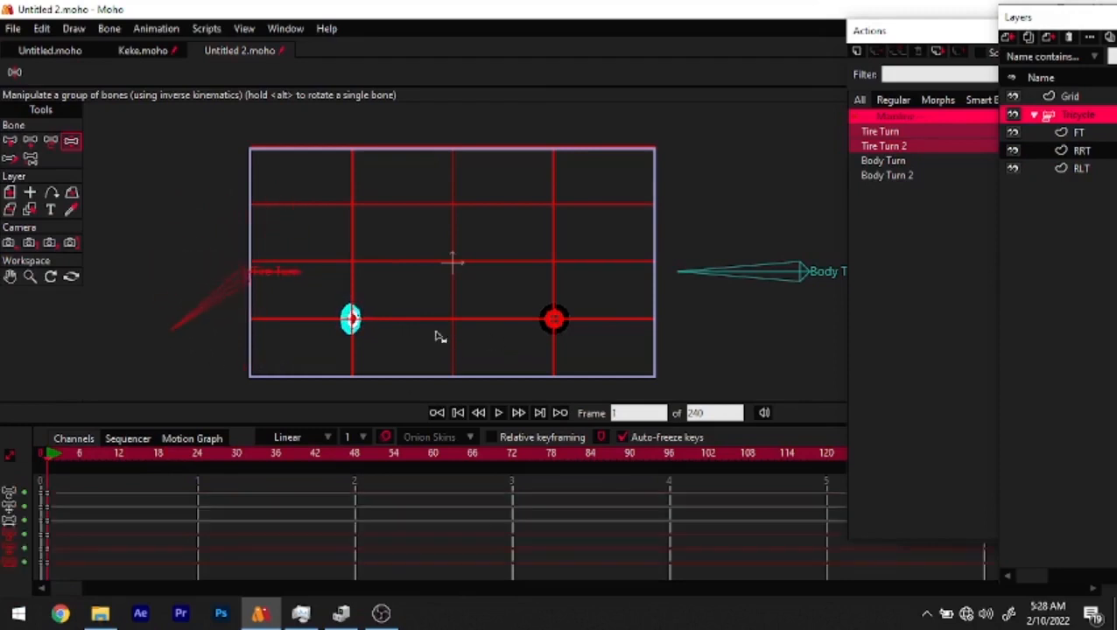
Test the Body Turn and Tire Turn bones by rotating each one and checking how the tires respond
{"action": "left_click_drag", "start_coordinate": [723, 277], "coordinate": [764, 377]}
{"action": "left_click_drag", "start_coordinate": [348, 292], "coordinate": [166, 320]}
{"action": "left_click_drag", "start_coordinate": [807, 357], "coordinate": [596, 282]}
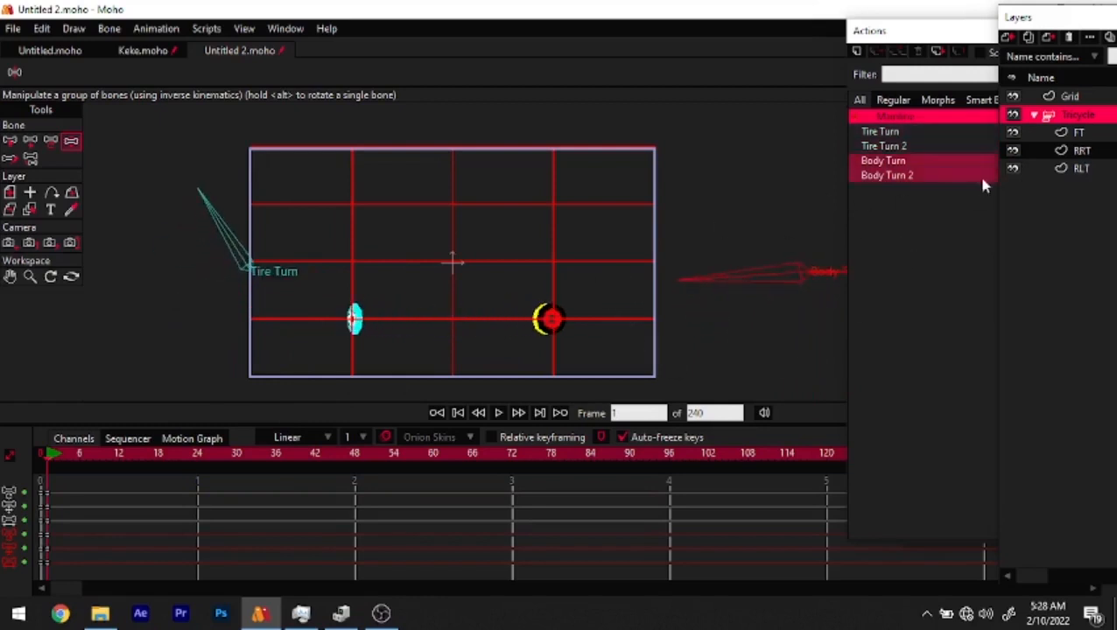
Open the Body Turn 2 action and move the FT layer onto the centre vertical grid line at frame 48
{"action": "double_click", "coordinate": [893, 176]}
{"action": "left_click_drag", "start_coordinate": [46, 462], "coordinate": [624, 455]}
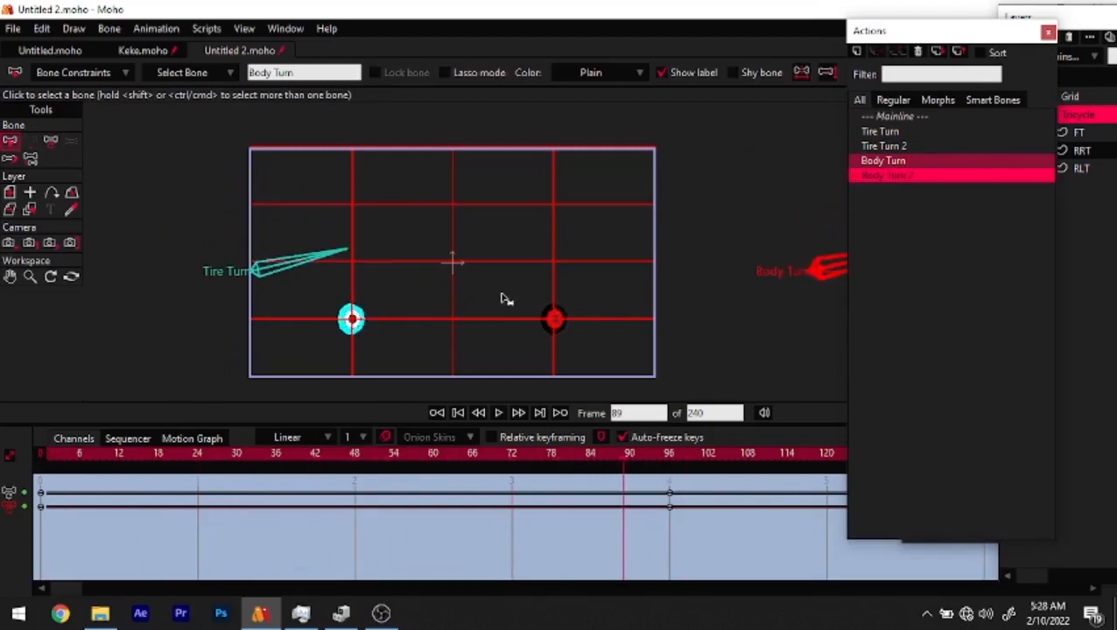
{"action": "left_click_drag", "start_coordinate": [55, 456], "coordinate": [355, 454]}
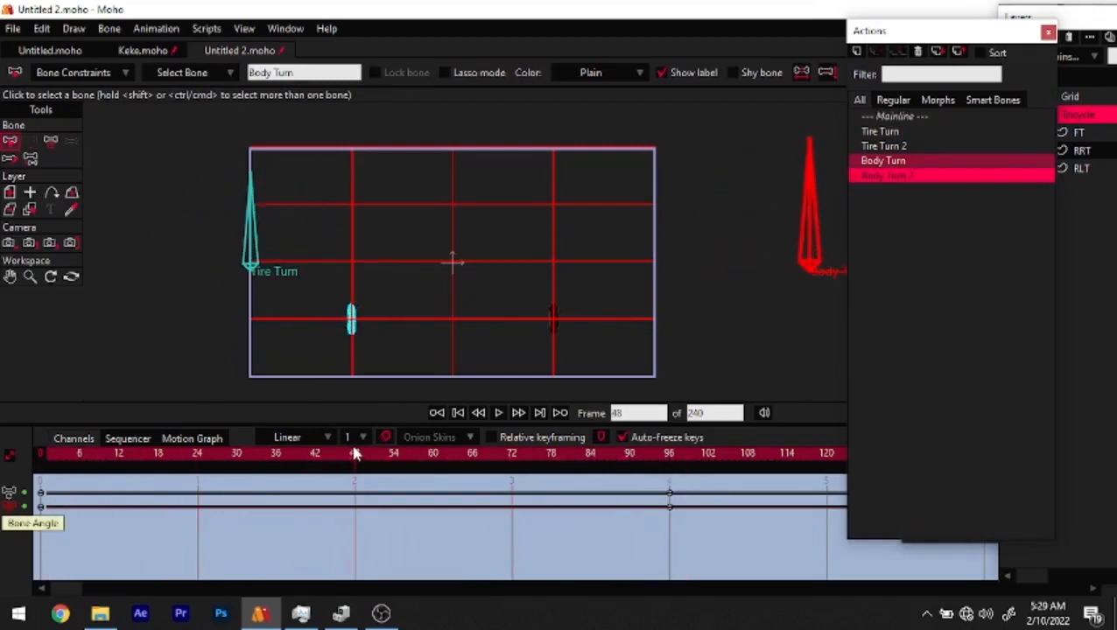
{"action": "left_click", "coordinate": [1090, 133]}
{"action": "scroll", "coordinate": [424, 315], "scroll_direction": "up", "scroll_amount": 2}
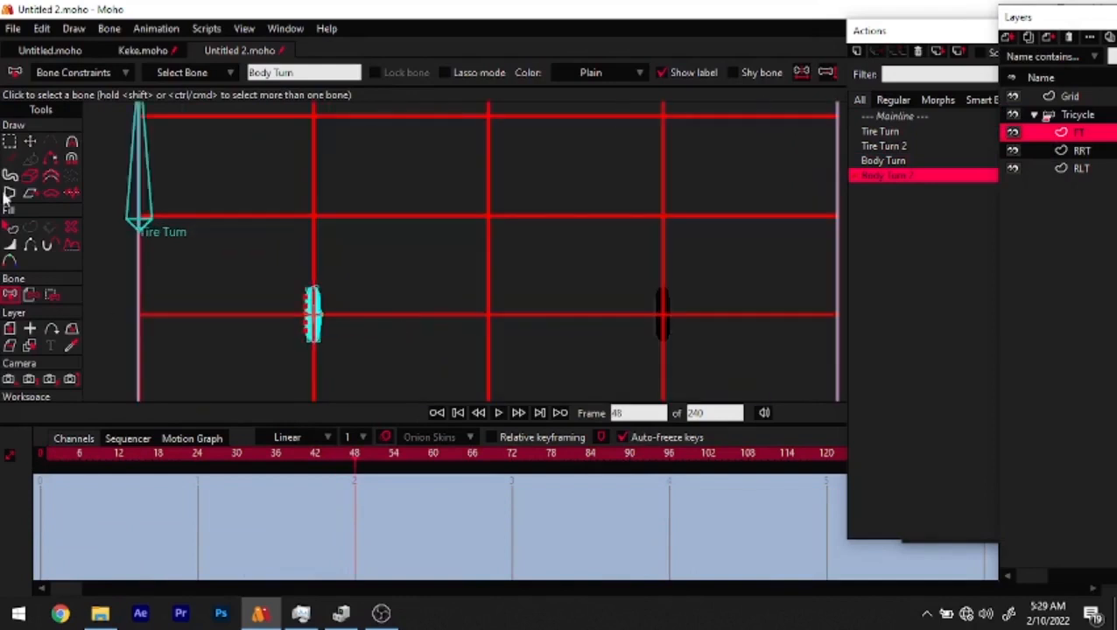
{"action": "left_click", "coordinate": [9, 328]}
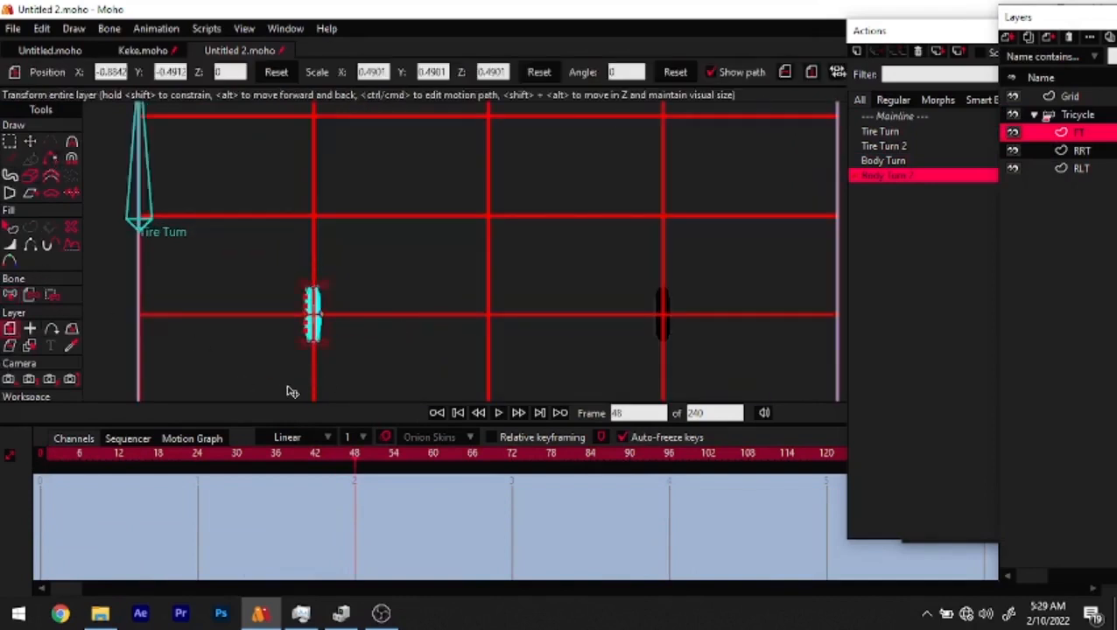
{"action": "left_click_drag", "start_coordinate": [324, 331], "coordinate": [488, 335]}
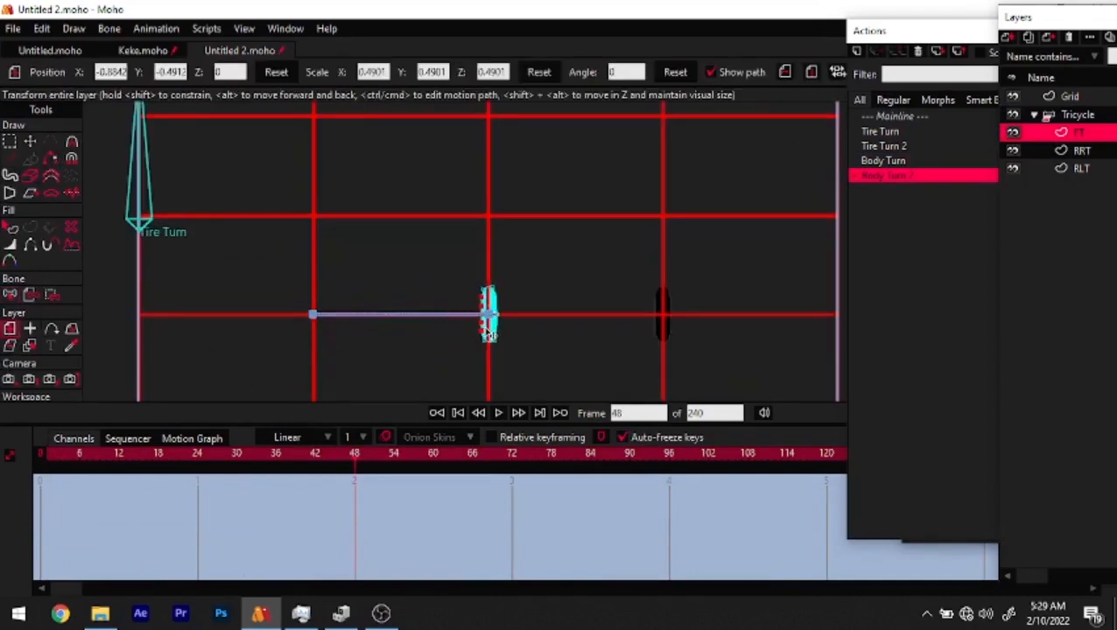
{"action": "left_click_drag", "start_coordinate": [294, 456], "coordinate": [355, 470]}
At frame 48 of Body Turn 2, move RRT to X about -0.48 and RLT to about 0.51, using the Body Turn action as reference
{"action": "left_click", "coordinate": [1080, 151]}
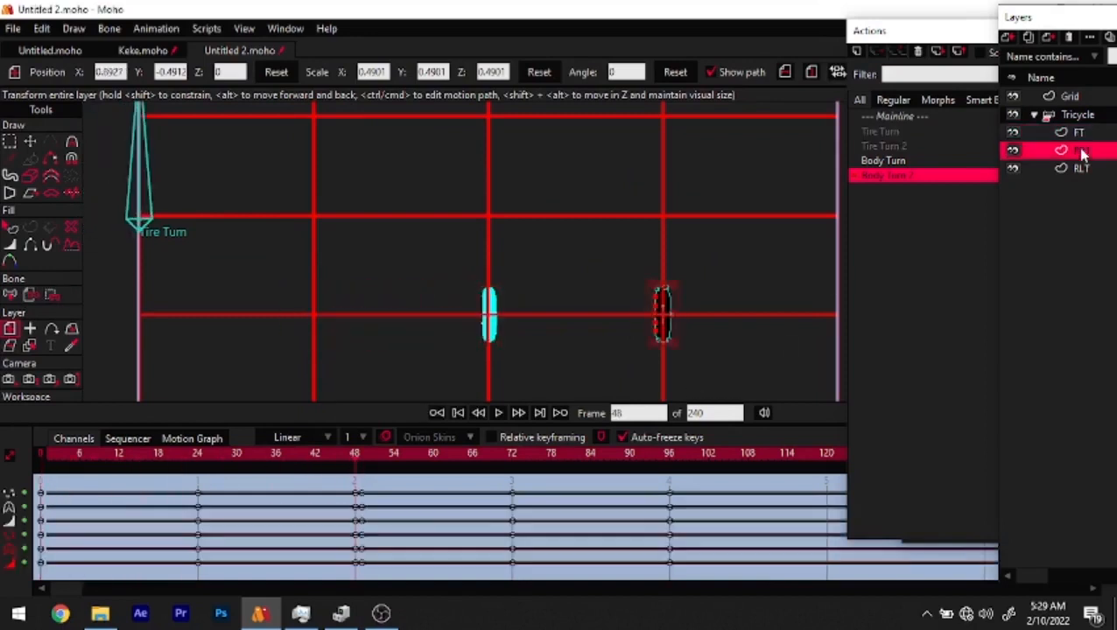
{"action": "left_click_drag", "start_coordinate": [665, 329], "coordinate": [394, 339]}
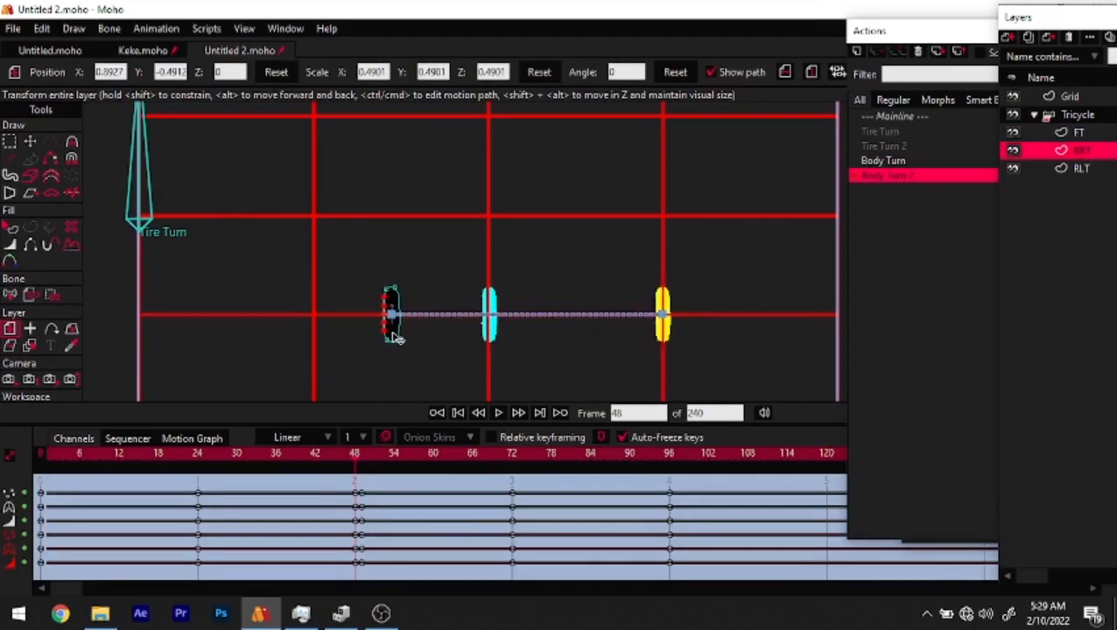
{"action": "left_click", "coordinate": [911, 162]}
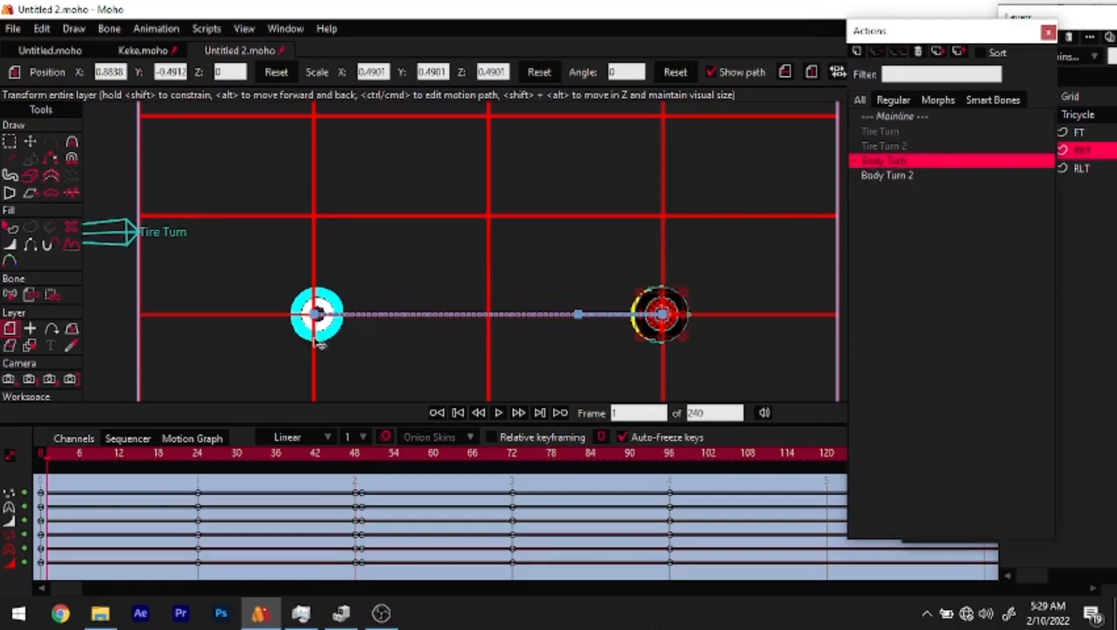
{"action": "left_click", "coordinate": [354, 454]}
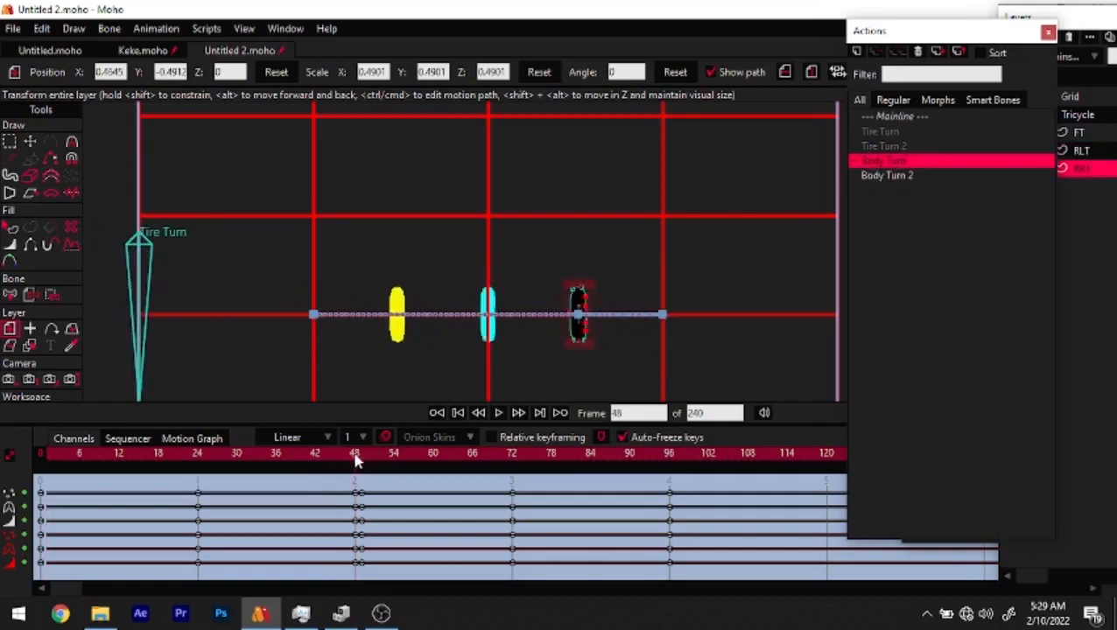
{"action": "left_click", "coordinate": [902, 175]}
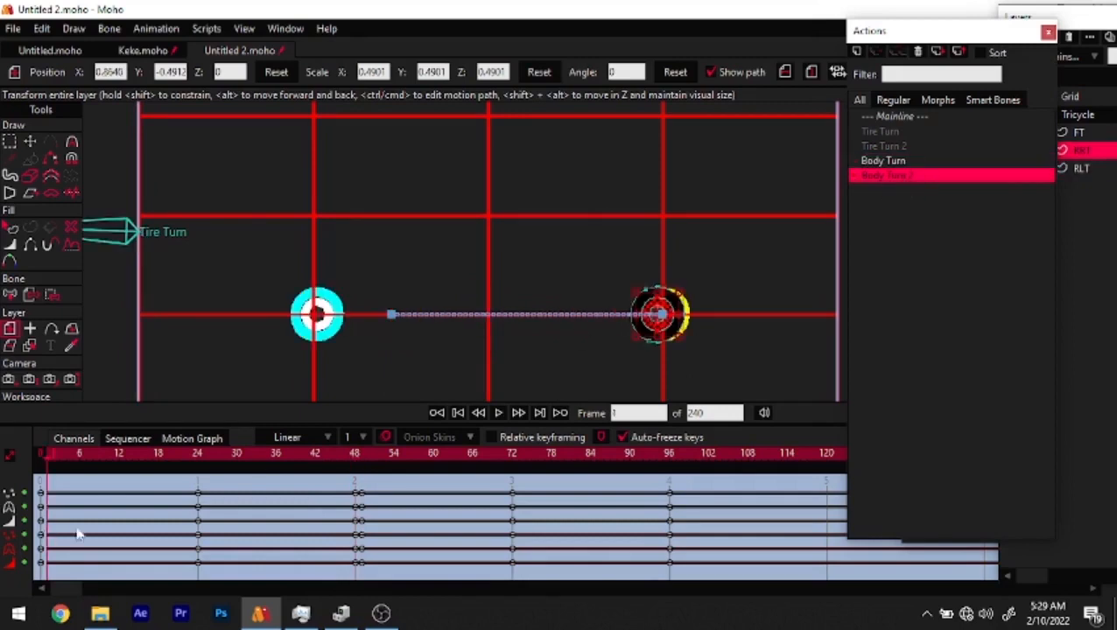
{"action": "left_click_drag", "start_coordinate": [236, 456], "coordinate": [354, 473]}
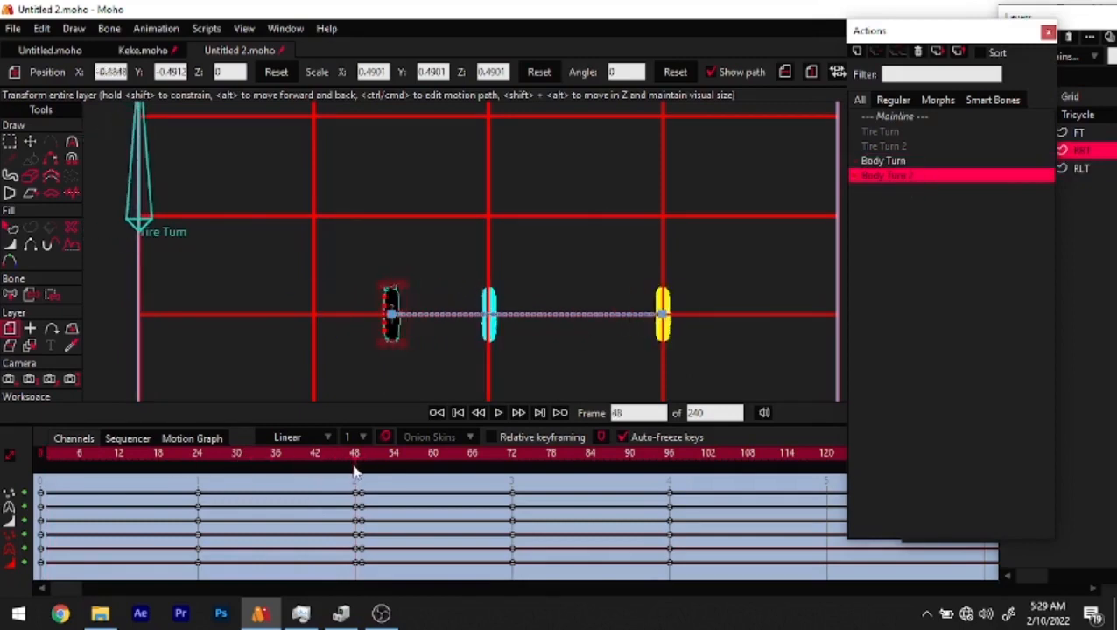
{"action": "left_click", "coordinate": [1084, 170]}
{"action": "left_click_drag", "start_coordinate": [668, 327], "coordinate": [595, 341]}
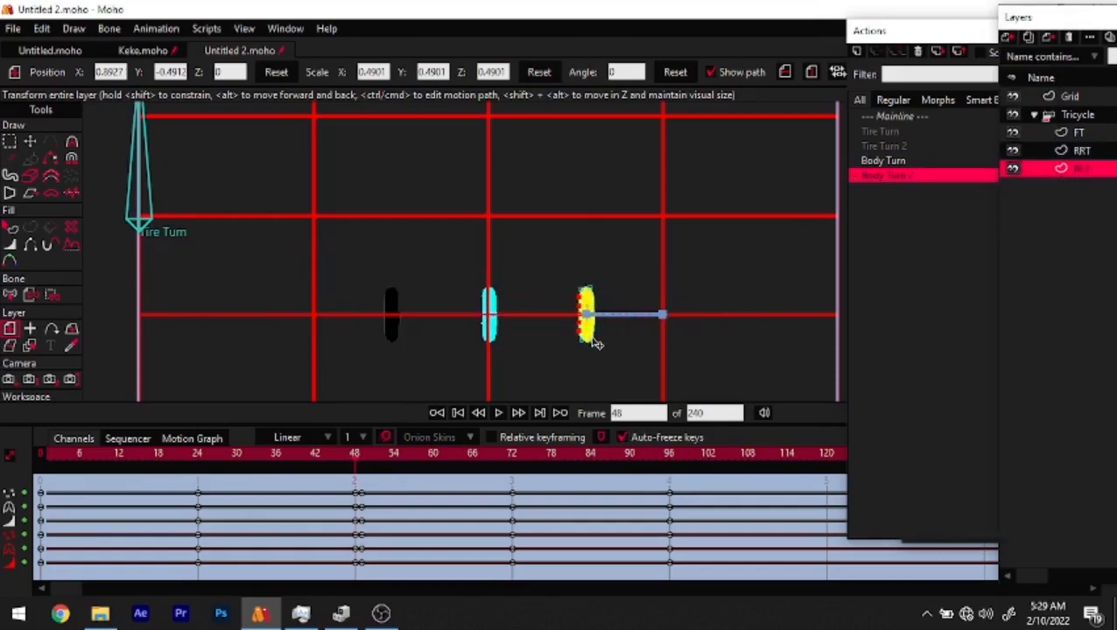
At frame 96, move FT to the far vertical grid line at X about 0.89, and RRT and RLT onto the opposite outer line
{"action": "left_click_drag", "start_coordinate": [348, 461], "coordinate": [636, 457]}
{"action": "left_click_drag", "start_coordinate": [521, 462], "coordinate": [669, 459]}
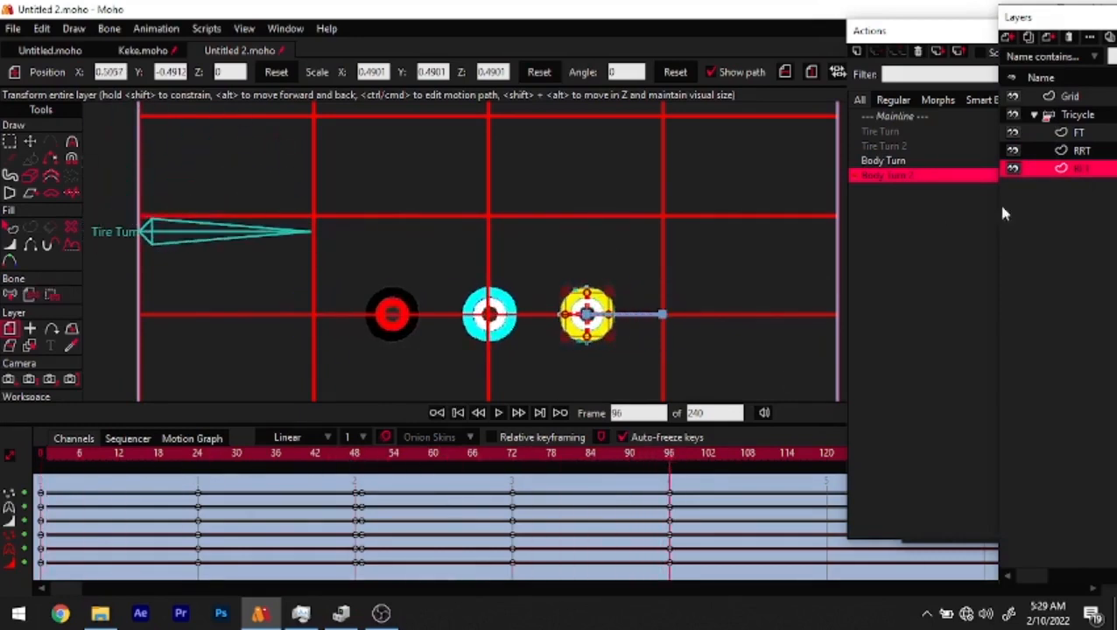
{"action": "left_click", "coordinate": [1083, 133]}
{"action": "left_click_drag", "start_coordinate": [506, 321], "coordinate": [666, 315]}
{"action": "left_click", "coordinate": [1082, 149]}
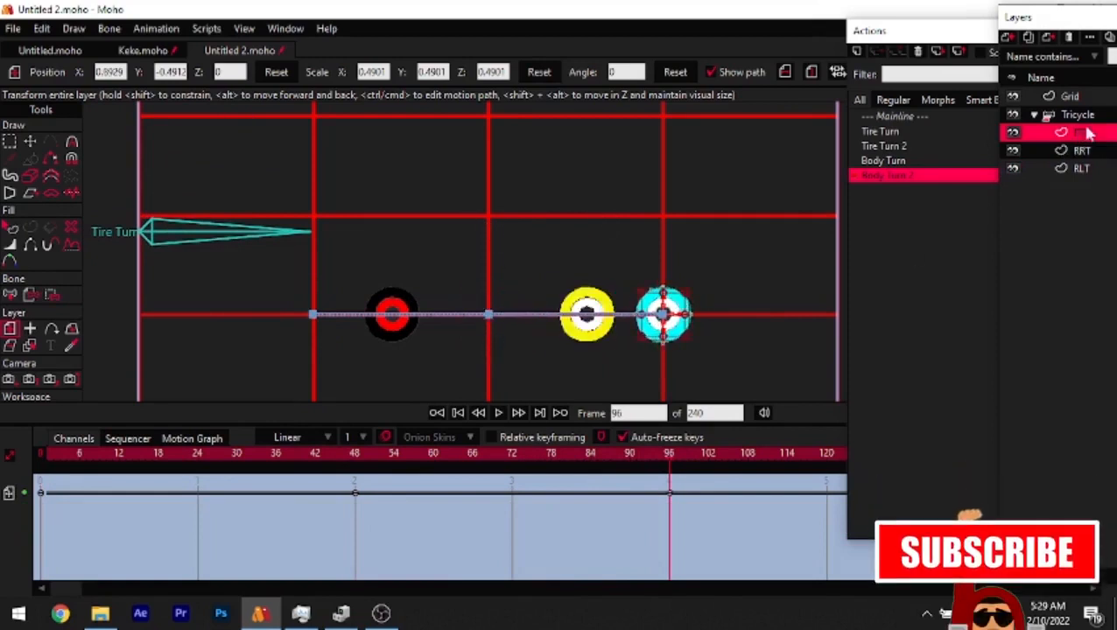
{"action": "left_click_drag", "start_coordinate": [401, 340], "coordinate": [321, 339]}
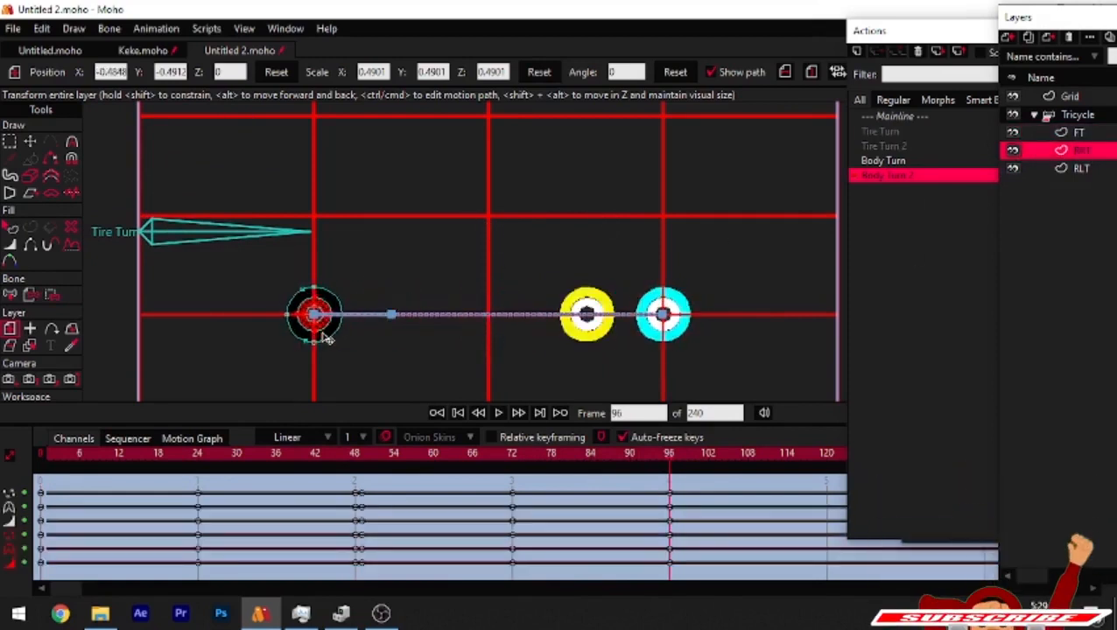
{"action": "left_click", "coordinate": [1083, 168]}
{"action": "left_click_drag", "start_coordinate": [595, 339], "coordinate": [323, 341]}
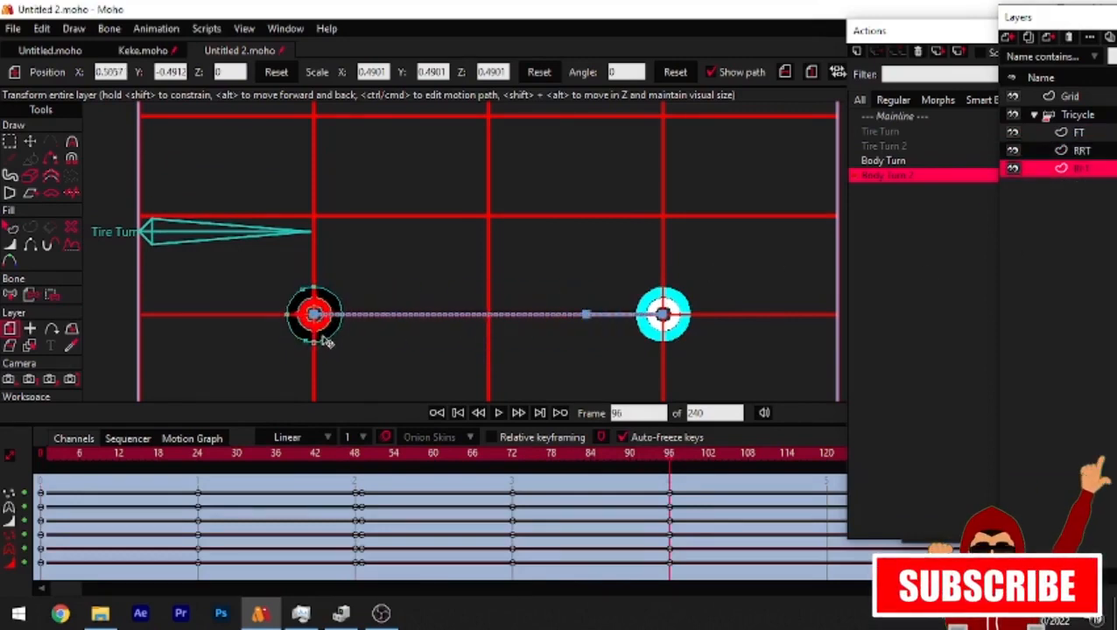
At frame 1 of Body Turn 2, reorder the FT layer below RLT within the Tricycle group
{"action": "left_click", "coordinate": [611, 464]}
{"action": "left_click_drag", "start_coordinate": [589, 467], "coordinate": [6, 527]}
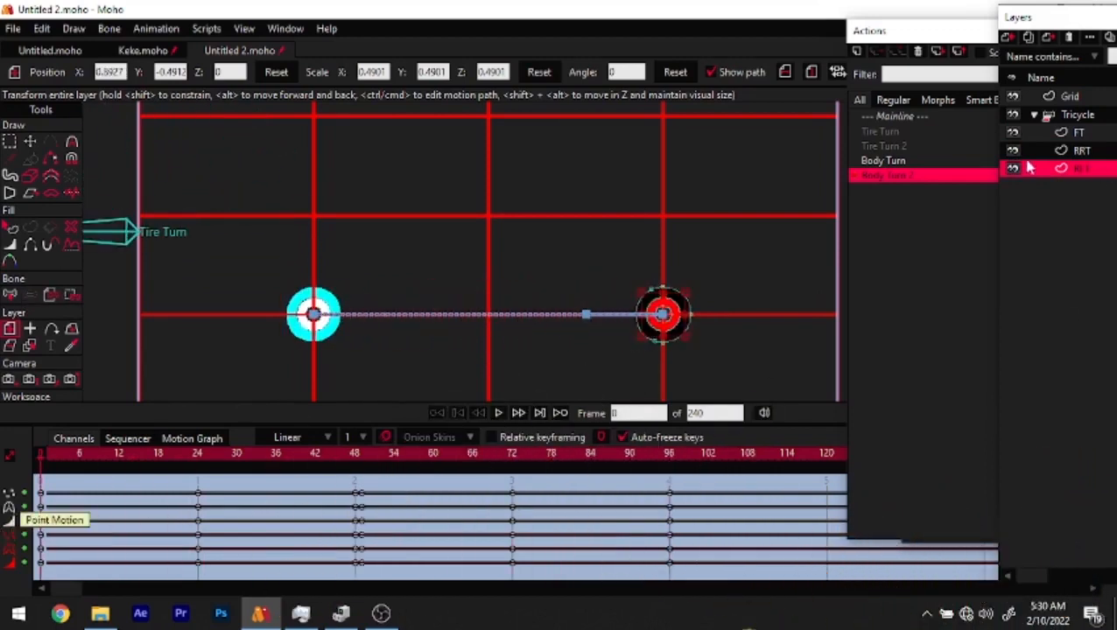
{"action": "left_click", "coordinate": [519, 413]}
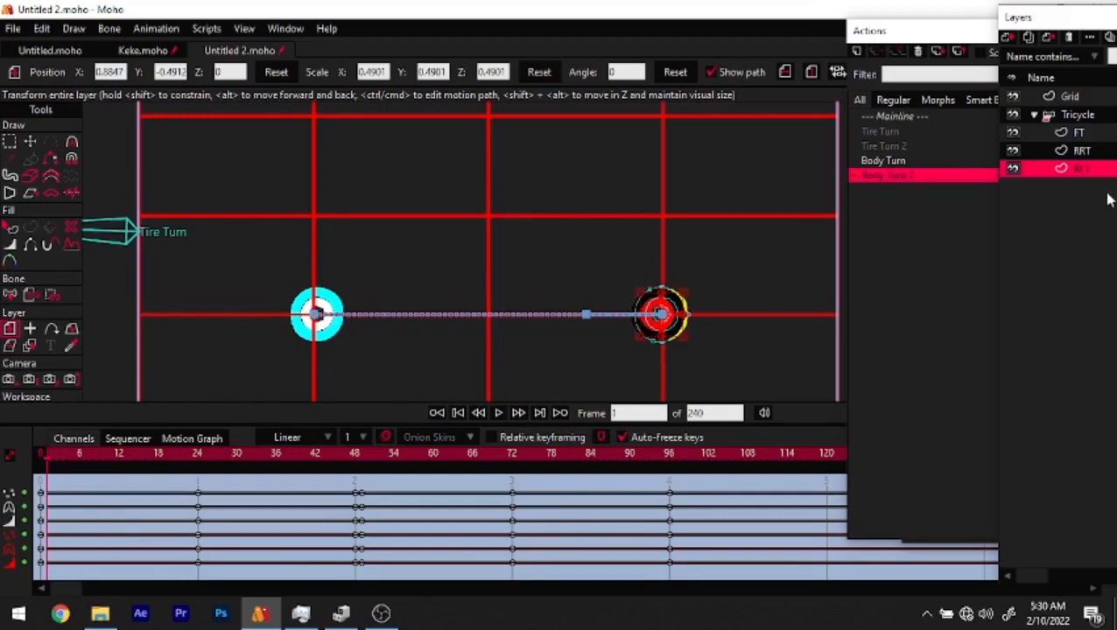
{"action": "left_click", "coordinate": [1082, 133]}
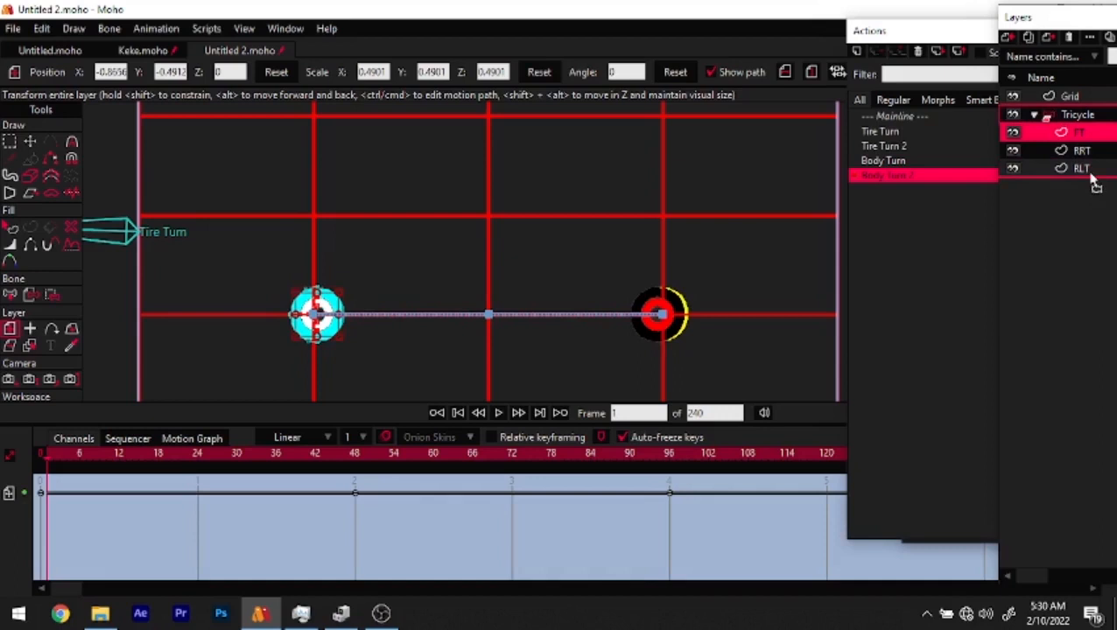
{"action": "left_click_drag", "start_coordinate": [1091, 176], "coordinate": [1090, 169]}
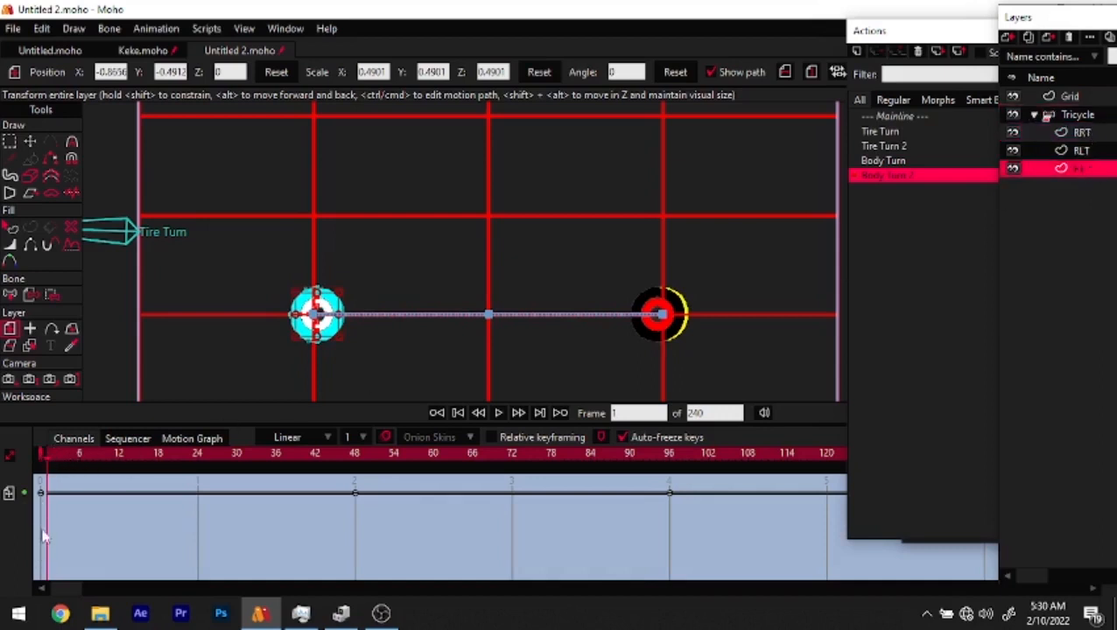
Scrub through the turn to check the tire overlaps, and reorder RLT above RRT at frame 48
{"action": "left_click_drag", "start_coordinate": [53, 456], "coordinate": [277, 464]}
{"action": "scroll", "coordinate": [525, 307], "scroll_direction": "up", "scroll_amount": 3}
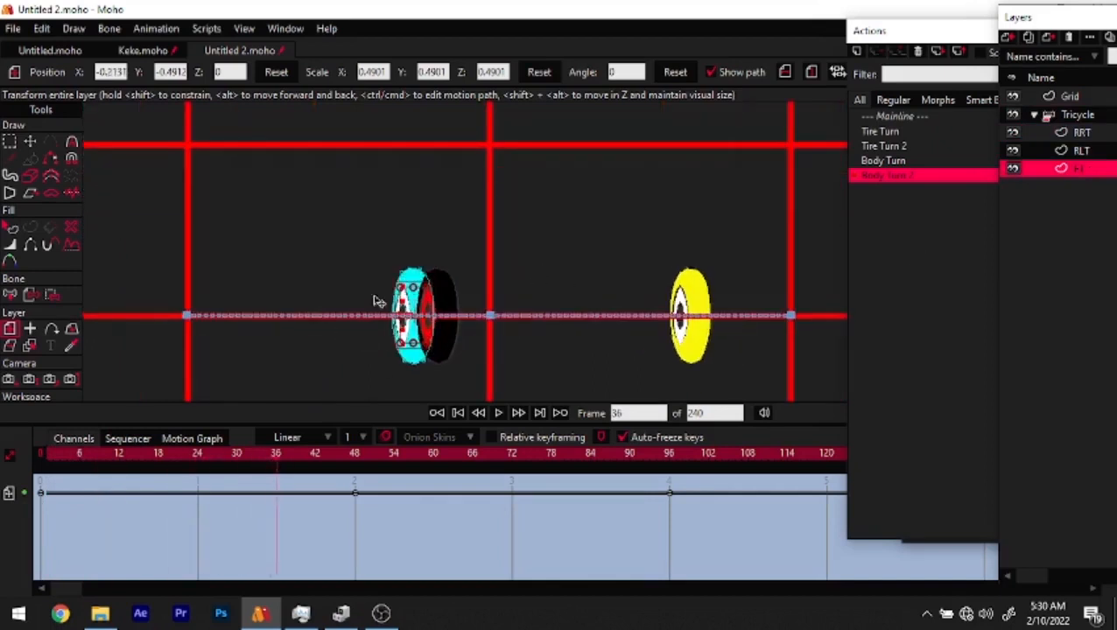
{"action": "left_click", "coordinate": [1074, 115]}
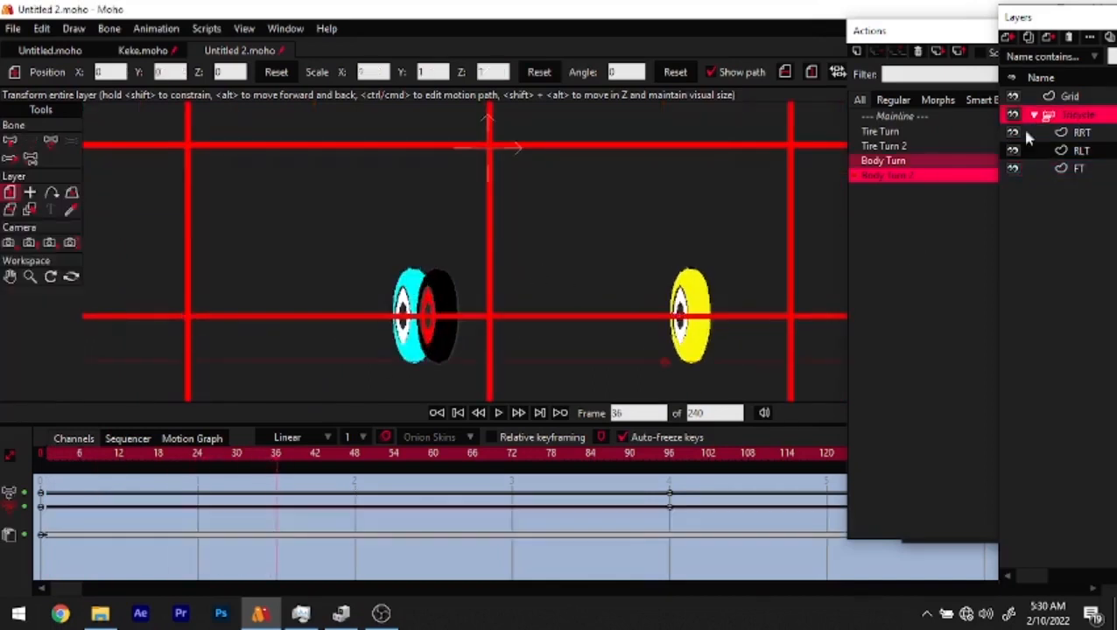
{"action": "left_click_drag", "start_coordinate": [292, 466], "coordinate": [565, 438]}
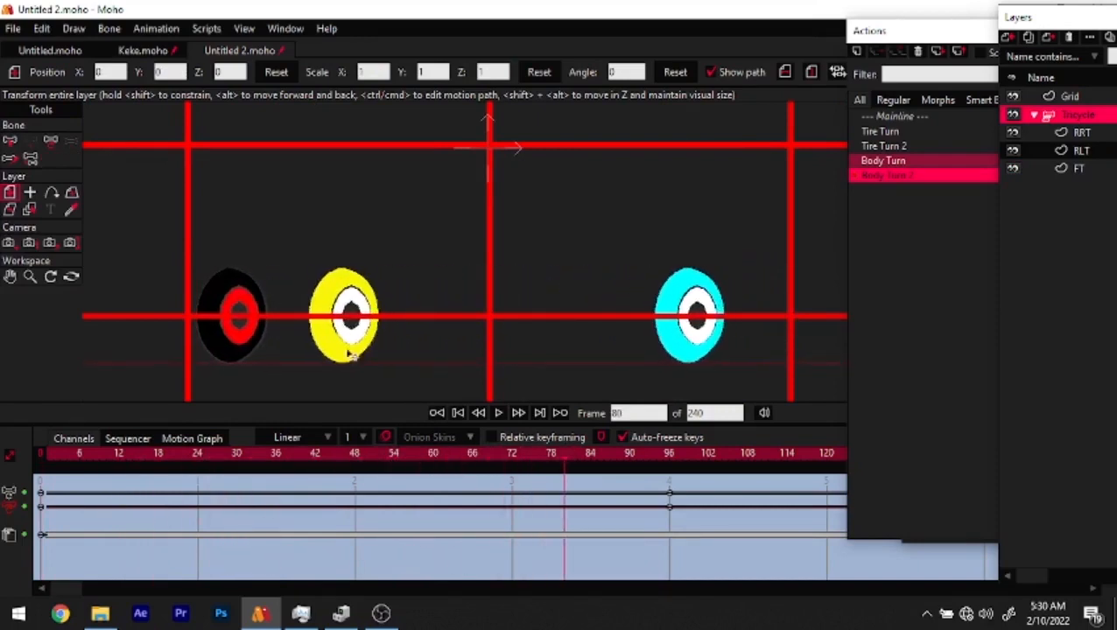
{"action": "left_click_drag", "start_coordinate": [525, 468], "coordinate": [362, 482]}
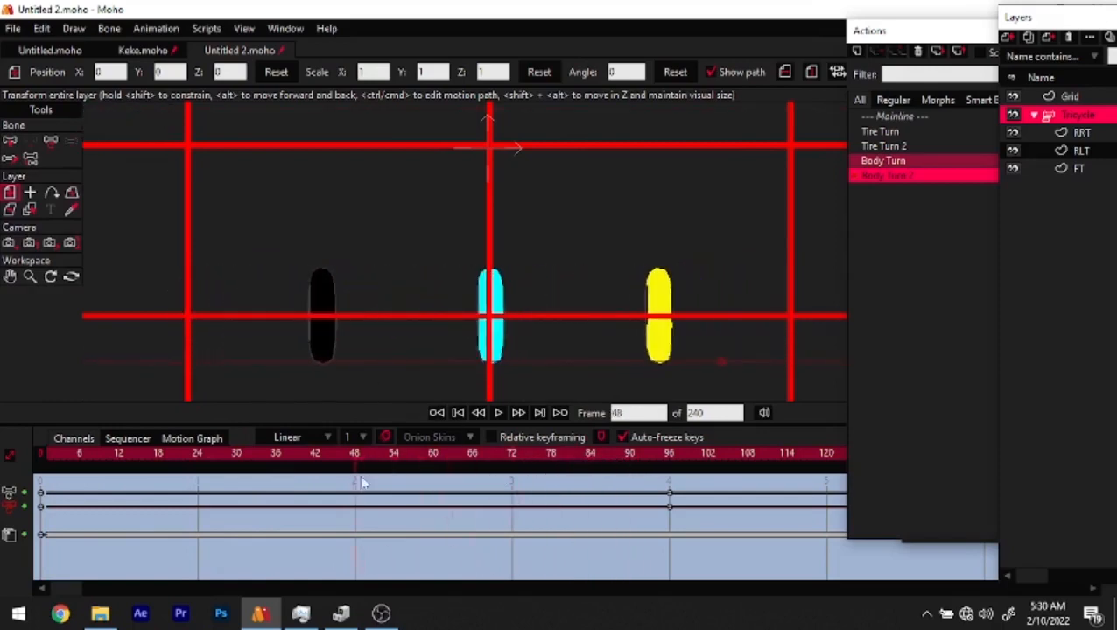
{"action": "left_click", "coordinate": [1083, 150]}
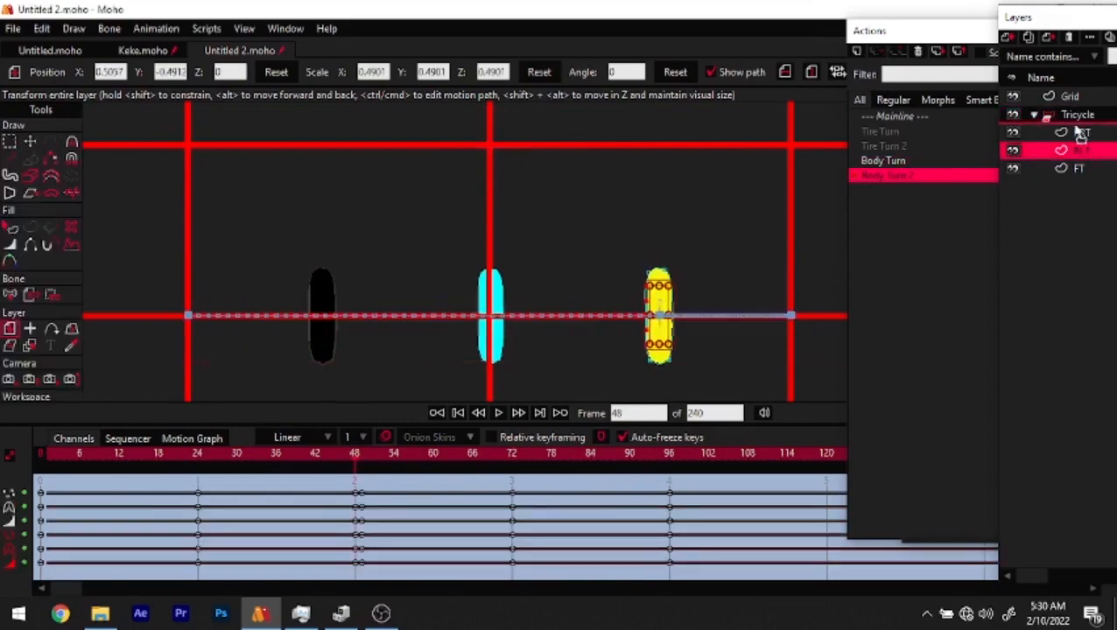
{"action": "left_click", "coordinate": [1081, 131]}
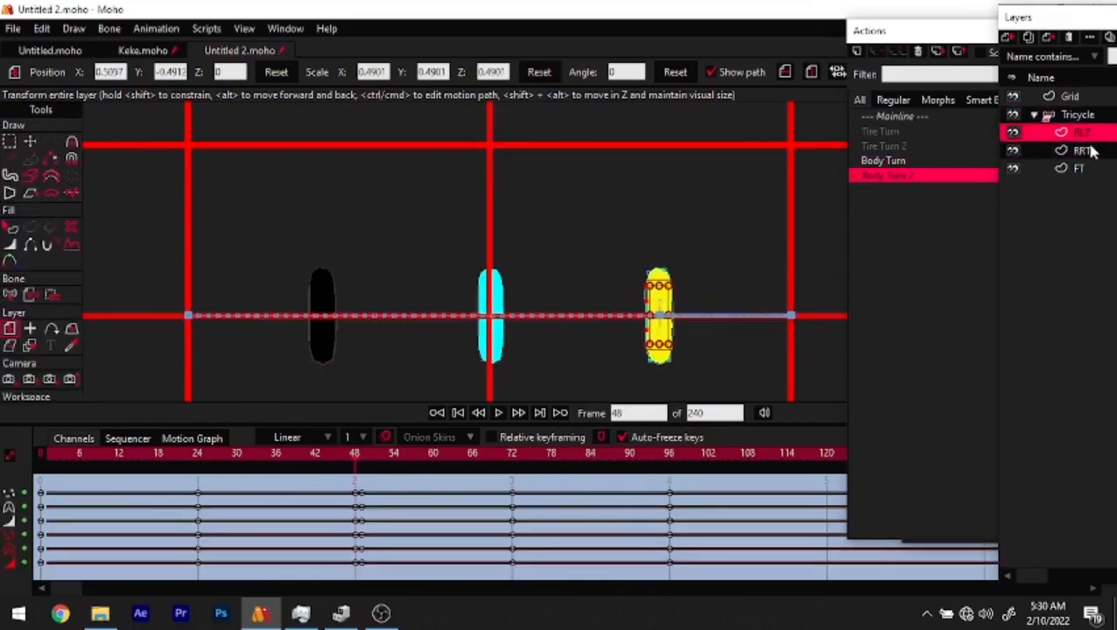
Return to frame 0, hide the Grid layer and collapse the Tricycle group
{"action": "left_click_drag", "start_coordinate": [1053, 23], "coordinate": [961, 23]}
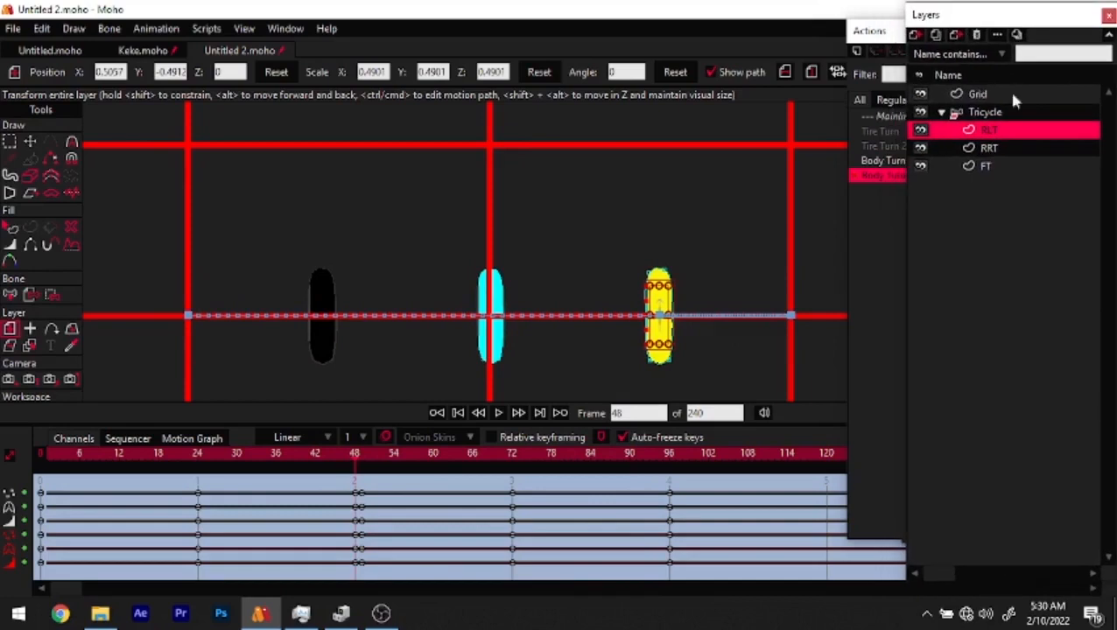
{"action": "left_click_drag", "start_coordinate": [348, 465], "coordinate": [41, 495]}
{"action": "scroll", "coordinate": [358, 329], "scroll_direction": "down", "scroll_amount": 5}
{"action": "left_click_drag", "start_coordinate": [388, 311], "coordinate": [416, 308]}
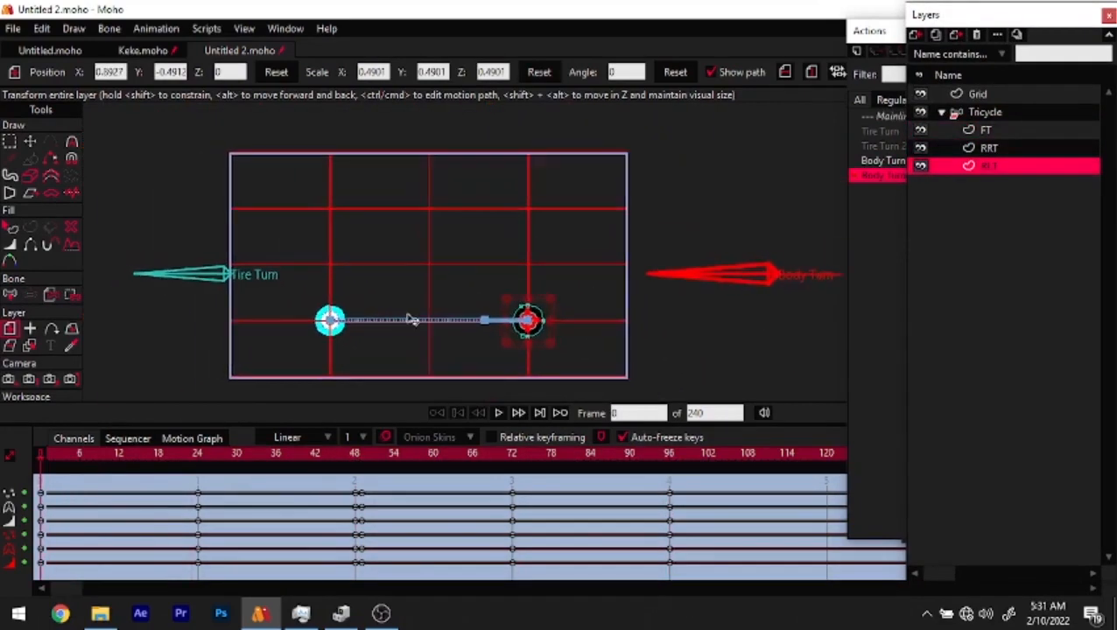
{"action": "left_click", "coordinate": [985, 95]}
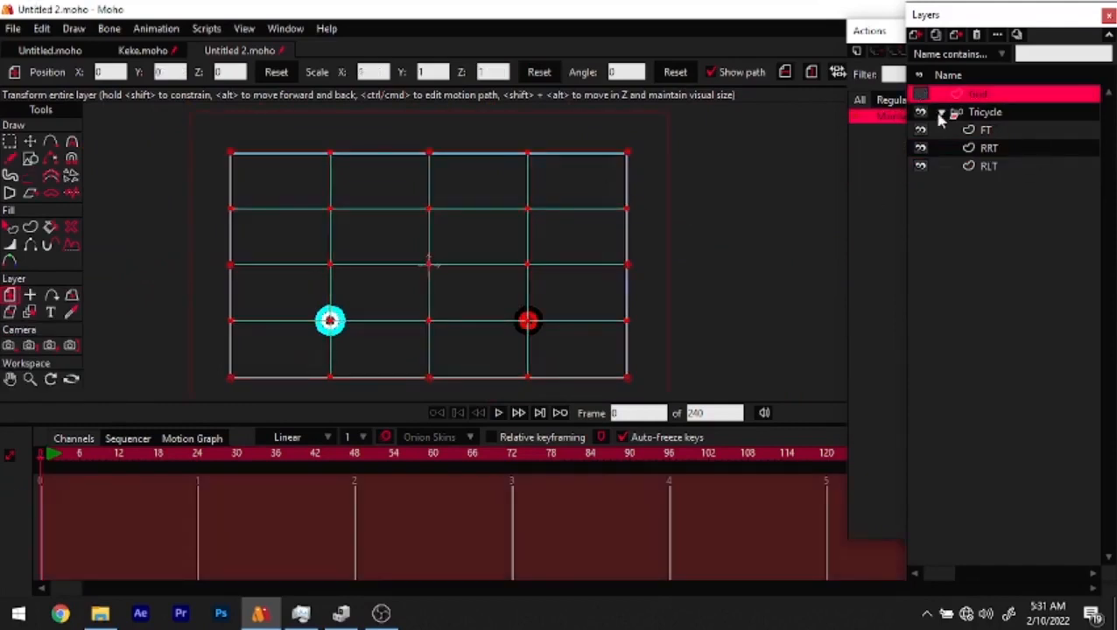
{"action": "left_click", "coordinate": [943, 113]}
{"action": "left_click", "coordinate": [1007, 110]}
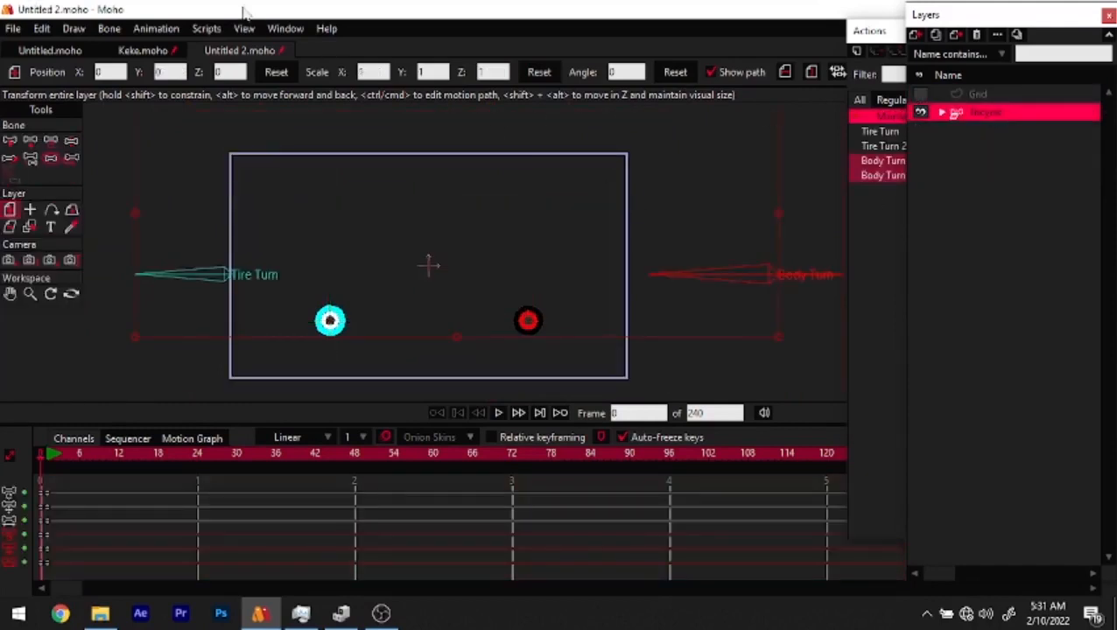
Save the project in the NFT folder under the file name Tricycle
{"action": "left_click", "coordinate": [13, 28]}
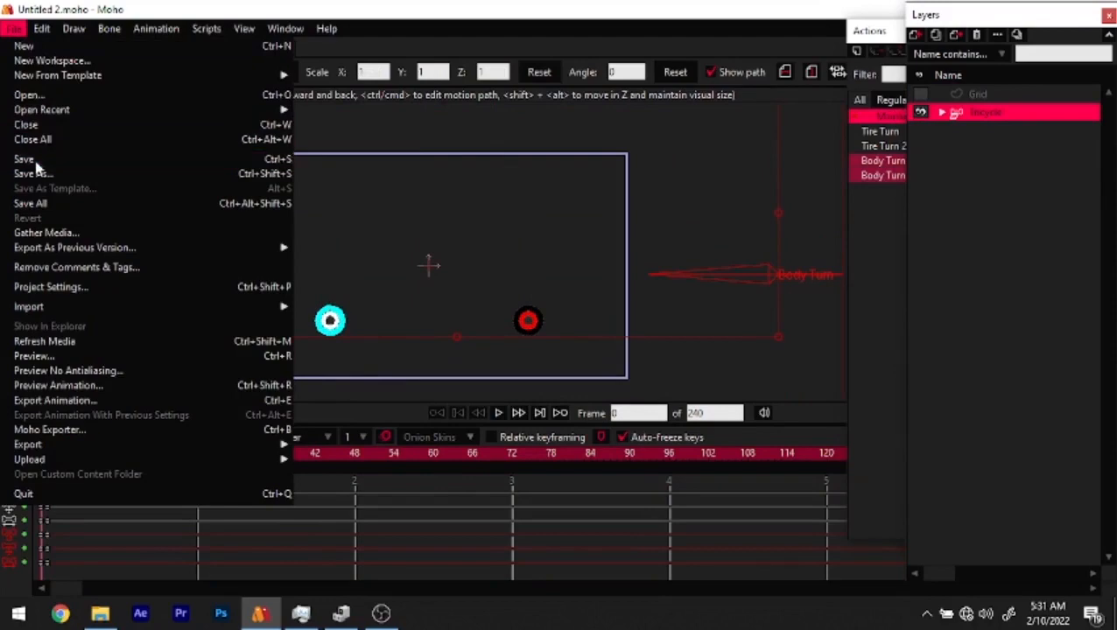
{"action": "left_click", "coordinate": [35, 163]}
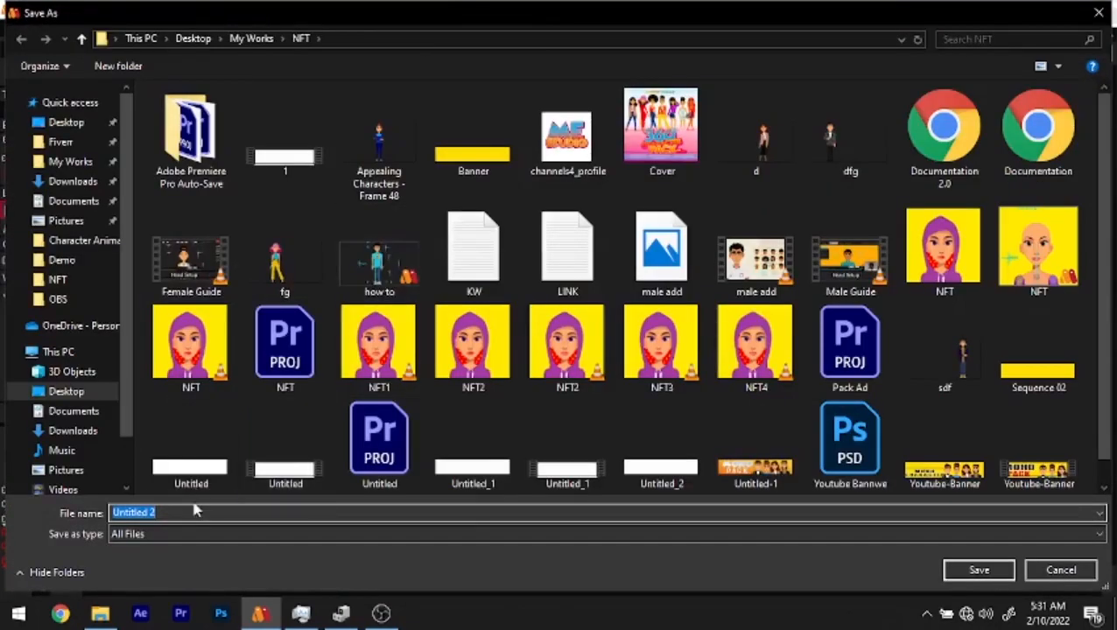
{"action": "type", "text": "Tricycle"}
{"action": "key", "text": "Return"}
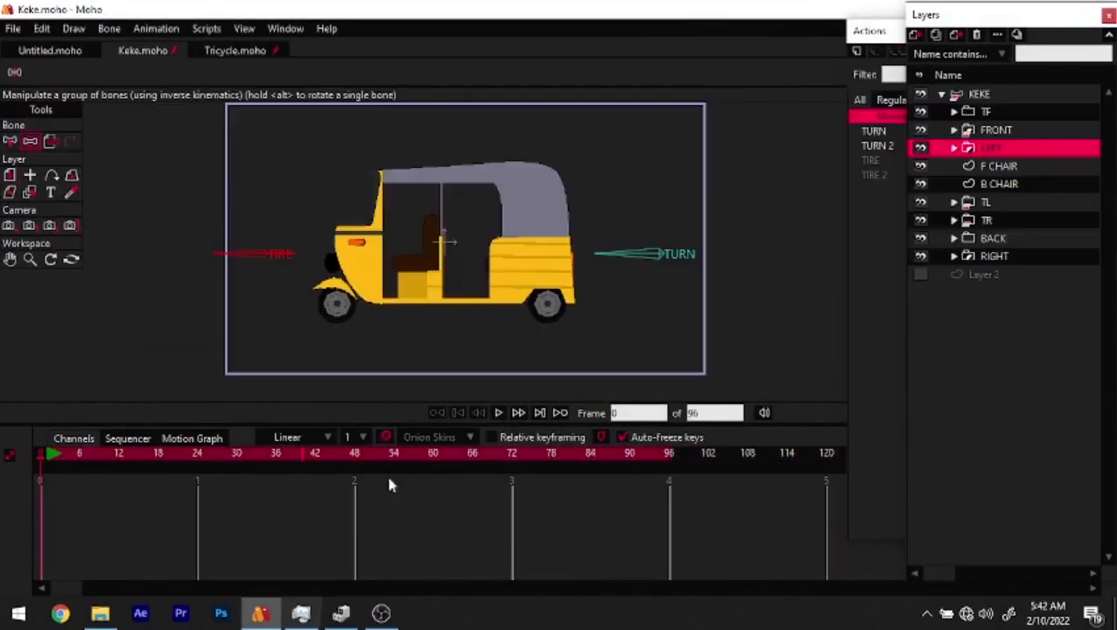
{"action": "left_click_drag", "start_coordinate": [453, 274], "coordinate": [388, 287]}
{"action": "scroll", "coordinate": [424, 252], "scroll_direction": "up", "scroll_amount": 1}
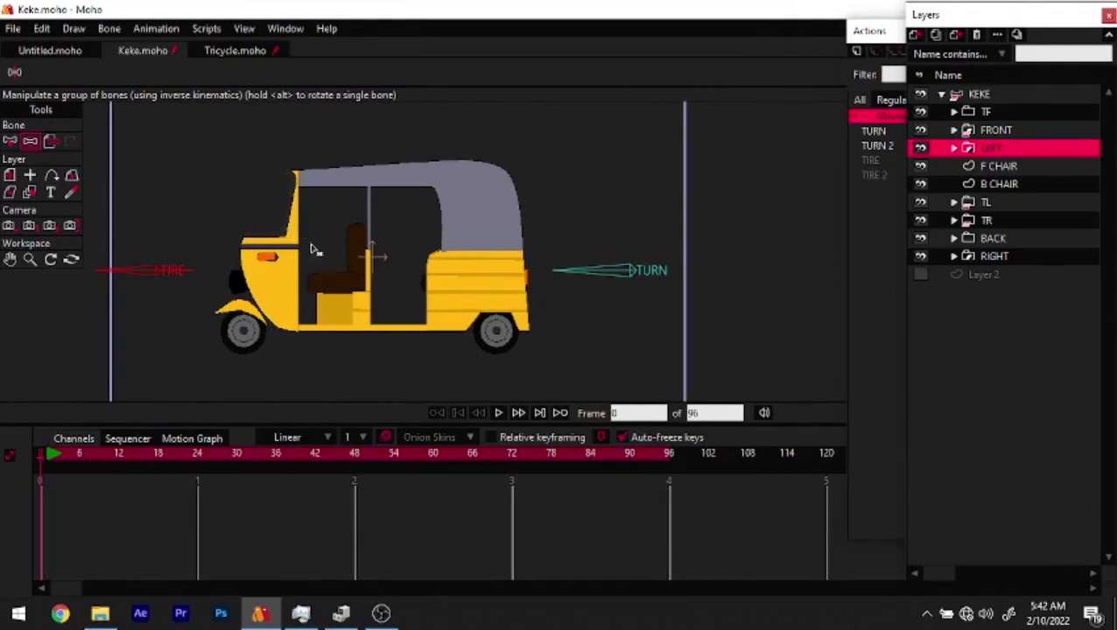
In the Tricycle.moho project, add a new vector layer above FT inside the Tricycle group
{"action": "left_click", "coordinate": [230, 51]}
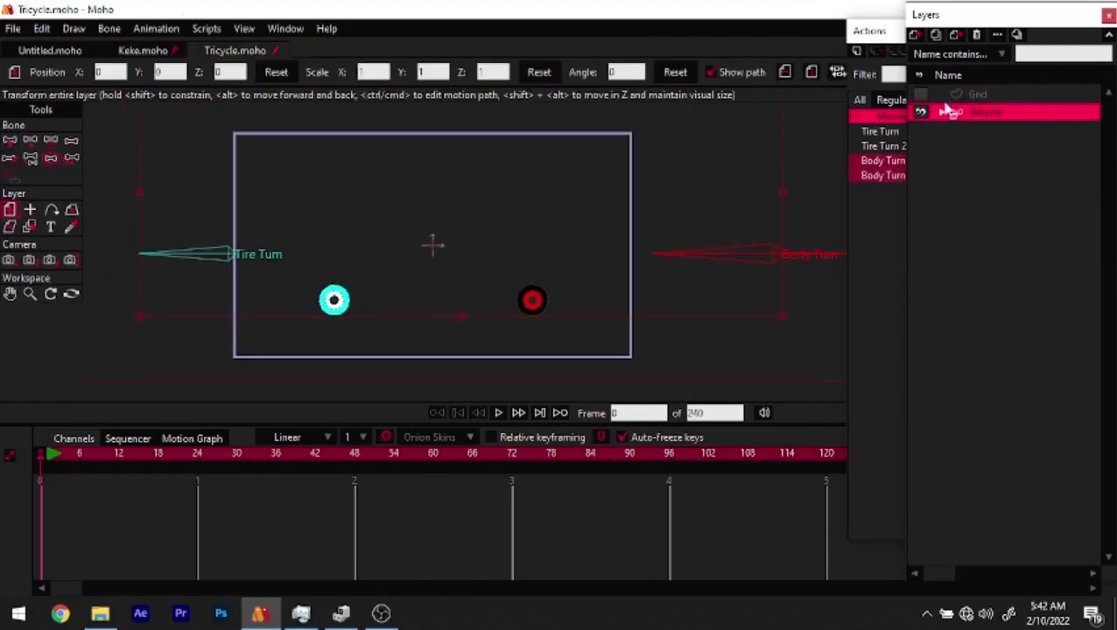
{"action": "left_click", "coordinate": [942, 114]}
{"action": "left_click", "coordinate": [987, 131]}
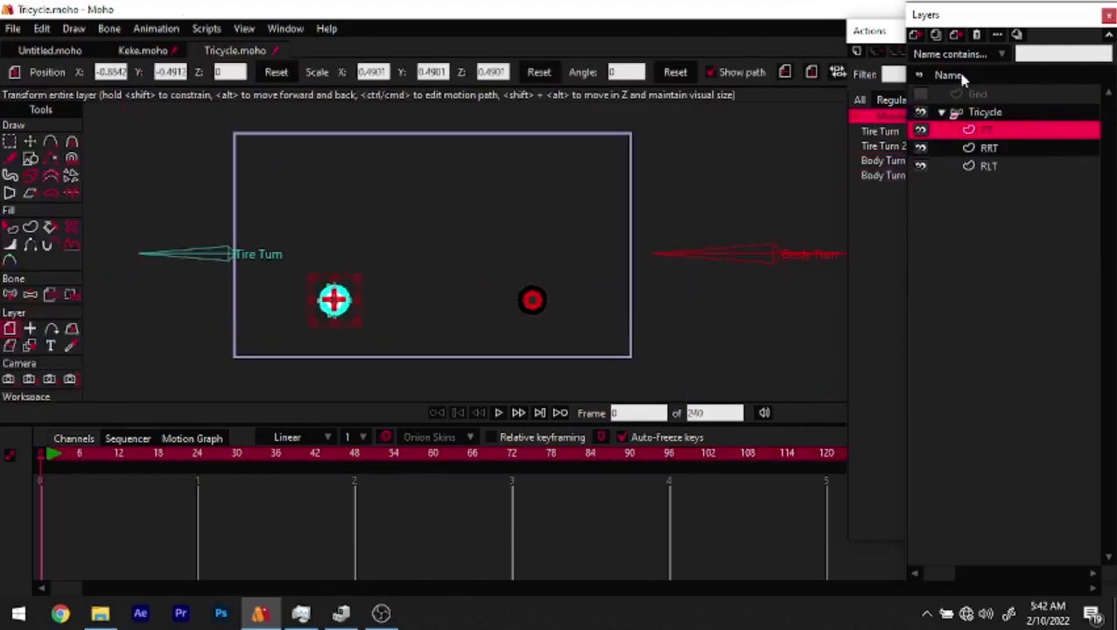
{"action": "left_click", "coordinate": [915, 35]}
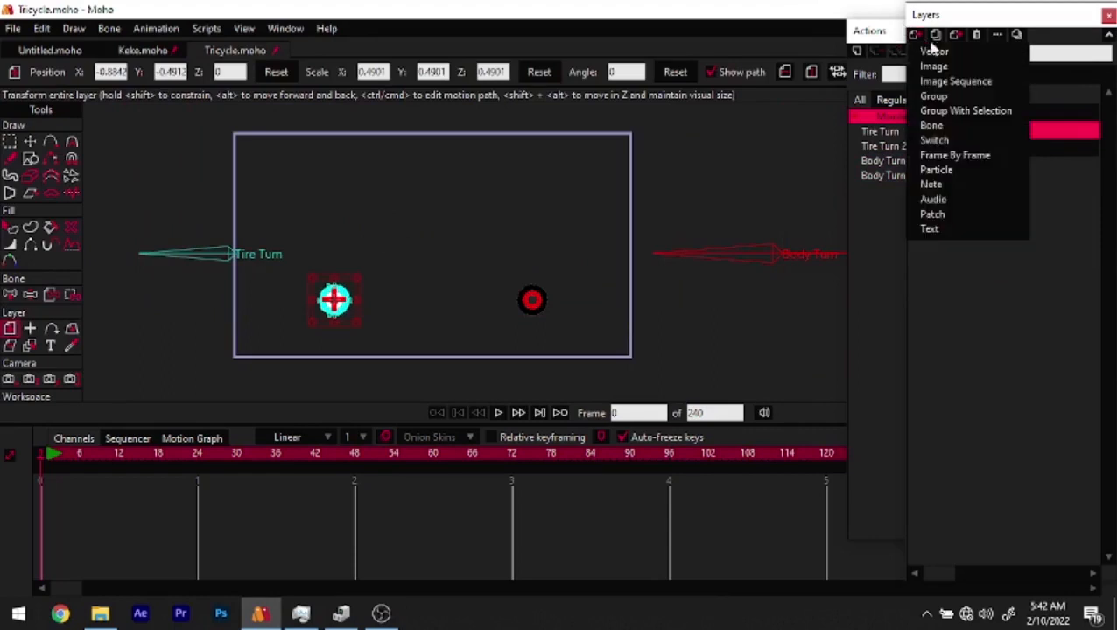
{"action": "left_click", "coordinate": [932, 47]}
Place the new vector layer in a group named Left and select that layer for drawing
{"action": "right_click", "coordinate": [954, 139]}
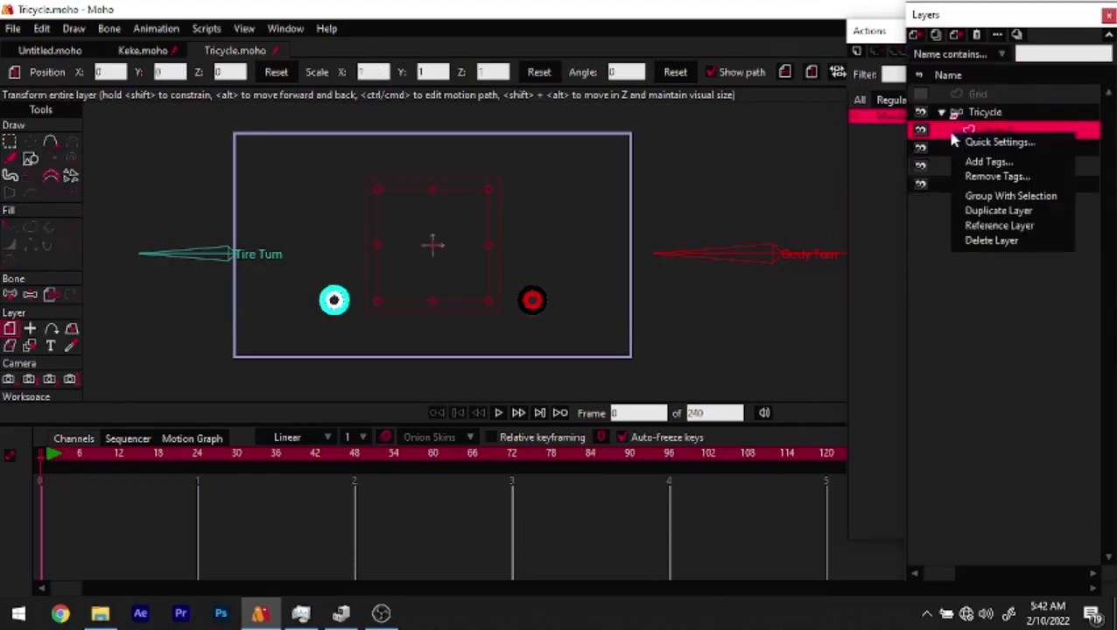
{"action": "left_click", "coordinate": [981, 195]}
{"action": "type", "text": "Left"}
{"action": "key", "text": "Return"}
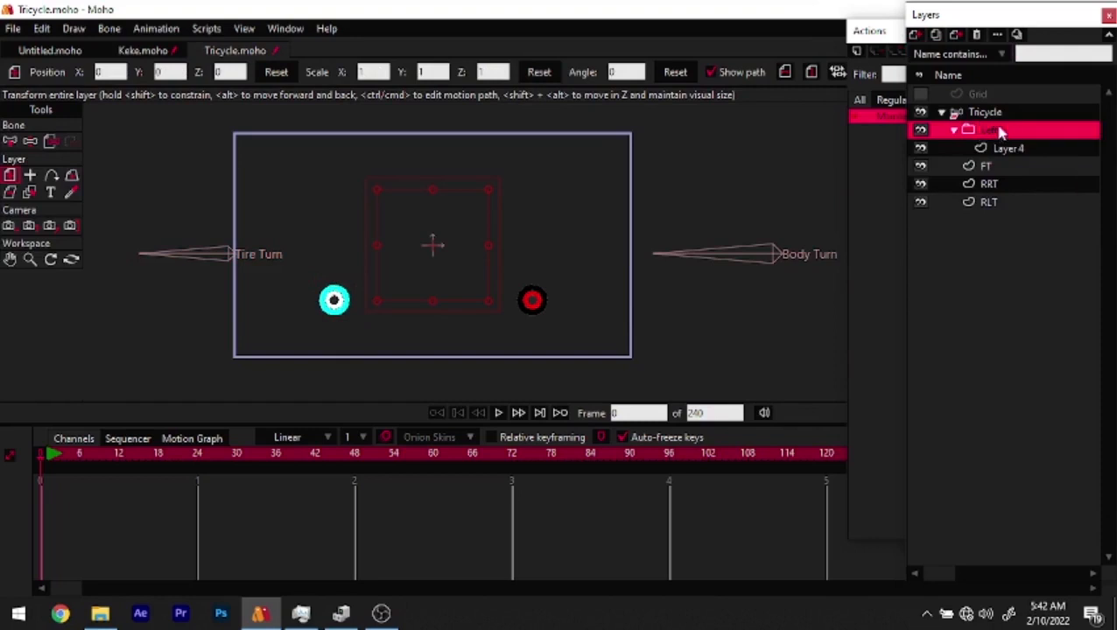
{"action": "left_click", "coordinate": [1008, 149]}
{"action": "left_click", "coordinate": [1007, 131]}
{"action": "mouse_move", "coordinate": [472, 285]}
{"action": "left_mouse_down"}
{"action": "mouse_move", "coordinate": [489, 291]}
{"action": "mouse_move", "coordinate": [491, 280]}
{"action": "left_mouse_up"}
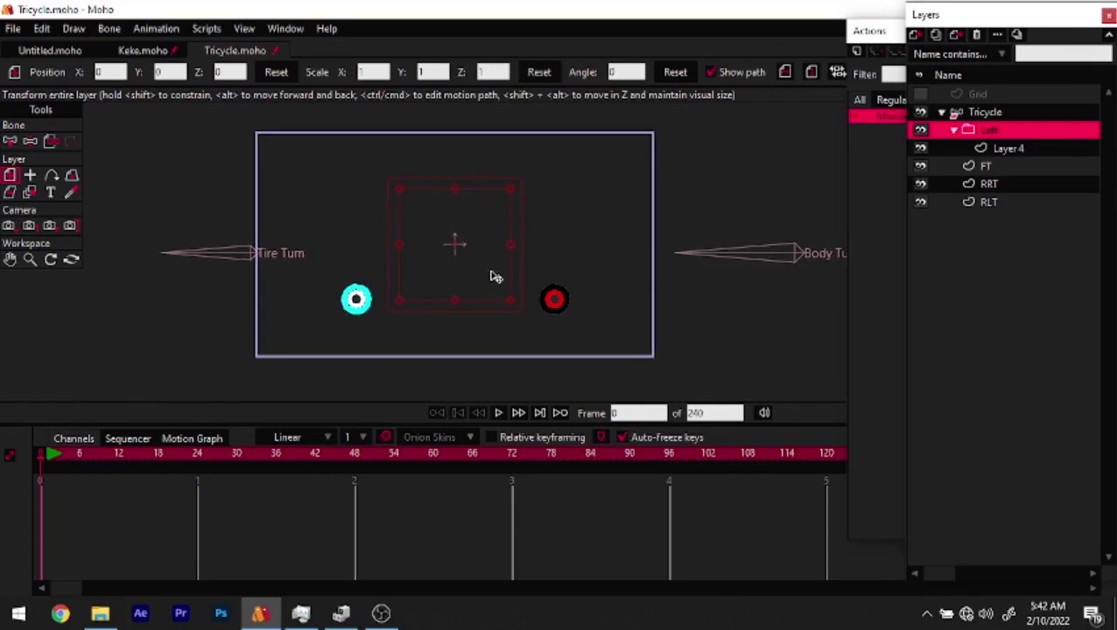
{"action": "left_click", "coordinate": [953, 149]}
{"action": "left_click", "coordinate": [32, 159]}
{"action": "scroll", "coordinate": [522, 294], "scroll_direction": "up", "scroll_amount": 1}
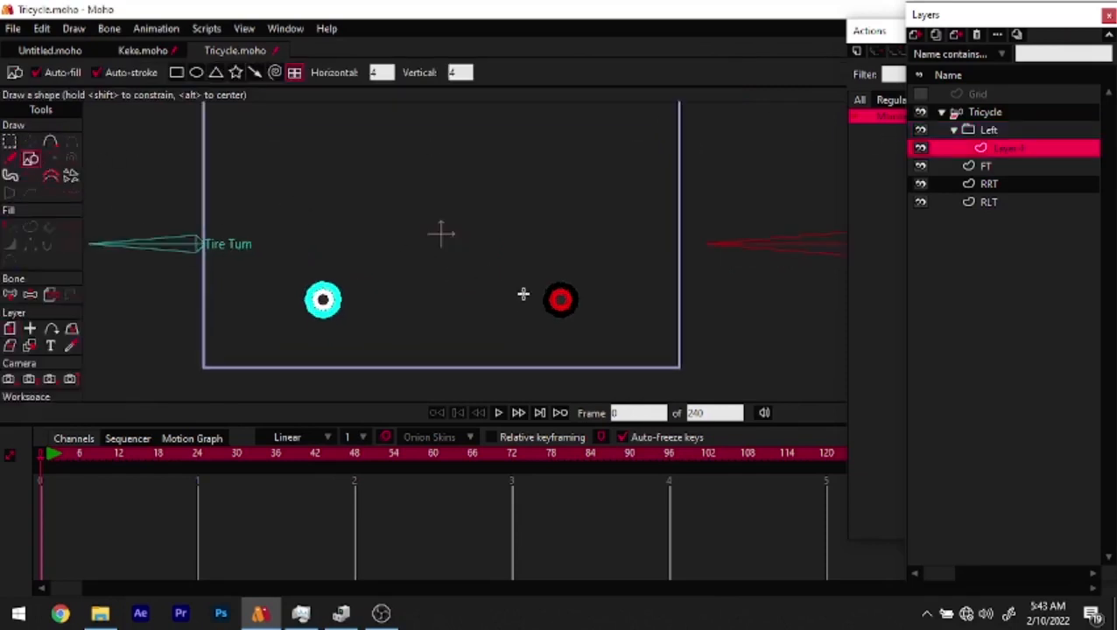
{"action": "left_click_drag", "start_coordinate": [467, 208], "coordinate": [472, 246]}
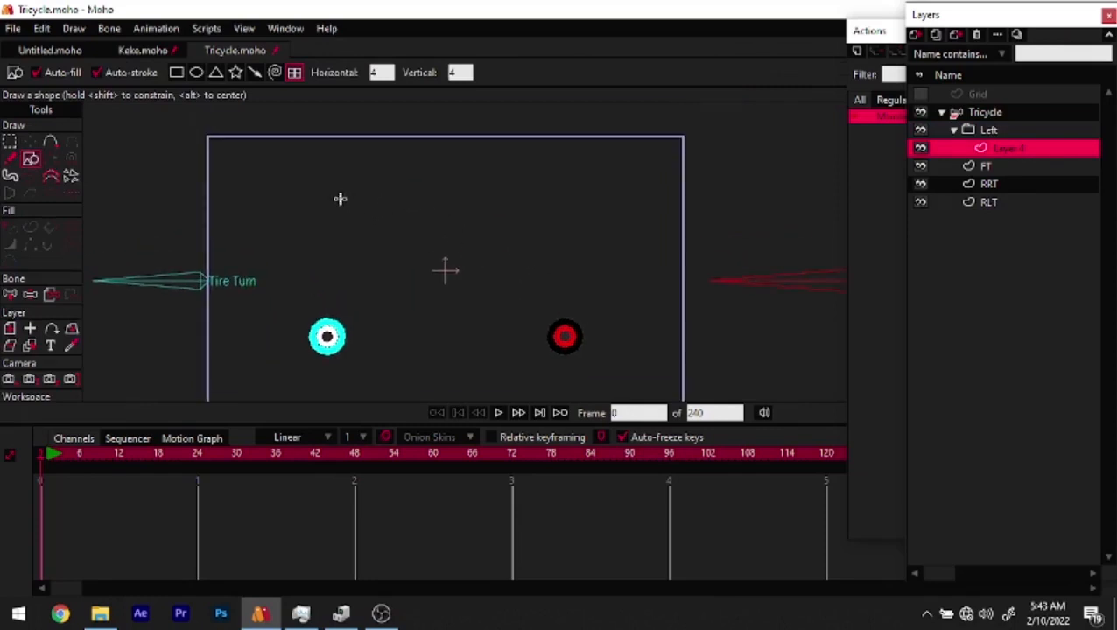
{"action": "mouse_move", "coordinate": [388, 204]}
{"action": "left_mouse_down"}
{"action": "mouse_move", "coordinate": [446, 242]}
{"action": "mouse_move", "coordinate": [569, 241]}
{"action": "left_mouse_up"}
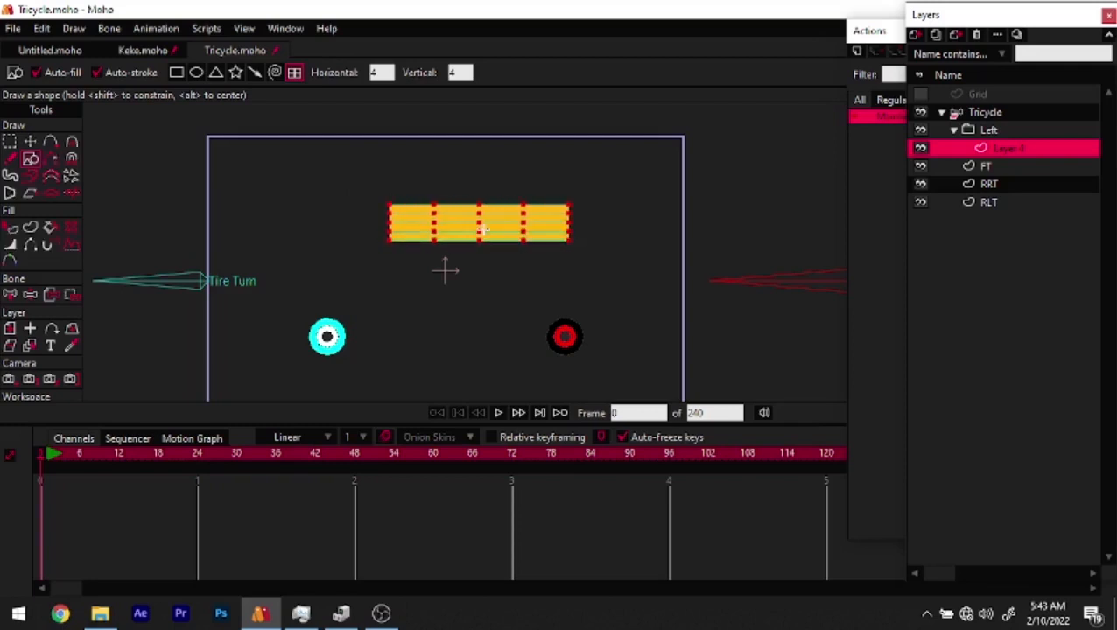
{"action": "key", "text": "ctrl+z"}
{"action": "left_click_drag", "start_coordinate": [381, 216], "coordinate": [569, 247]}
{"action": "key", "text": "ctrl+z"}
{"action": "left_click", "coordinate": [177, 74]}
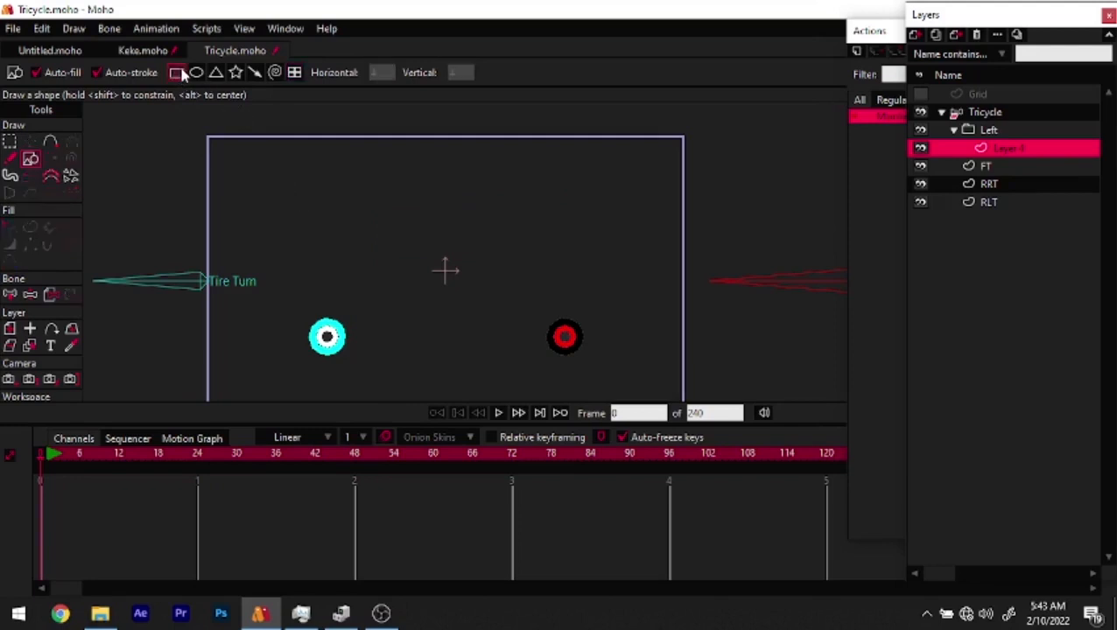
{"action": "left_click", "coordinate": [10, 158]}
With sharp corners enabled, draw a closed seven-point roof shape with a rear pillar above the tires
{"action": "left_click", "coordinate": [50, 143]}
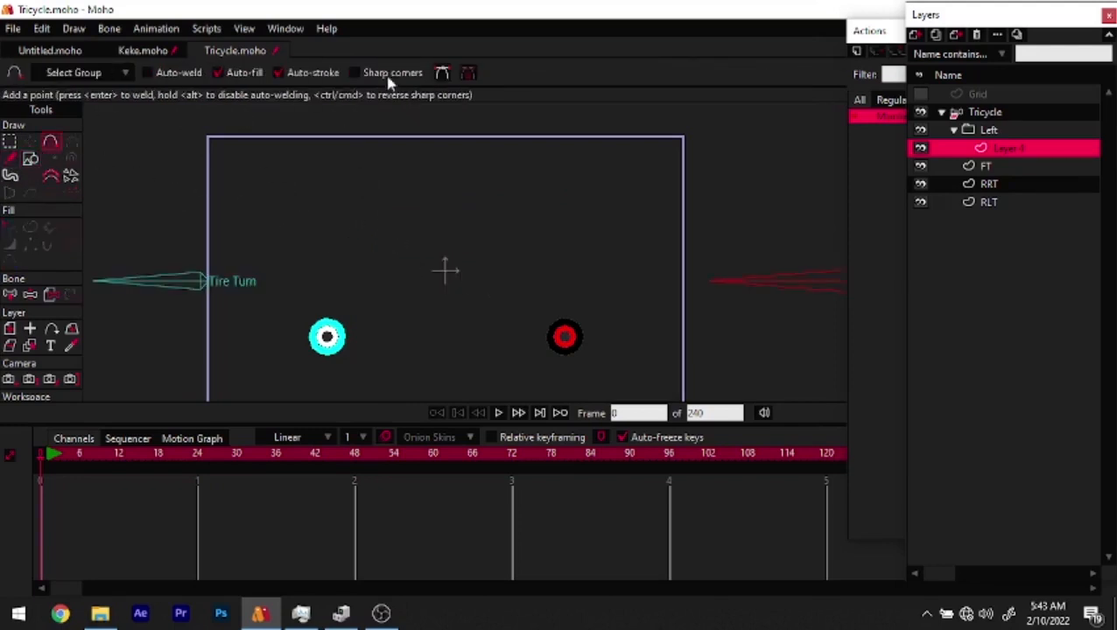
{"action": "mouse_move", "coordinate": [350, 201]}
{"action": "left_mouse_down"}
{"action": "mouse_move", "coordinate": [514, 229]}
{"action": "mouse_move", "coordinate": [531, 192]}
{"action": "mouse_move", "coordinate": [564, 227]}
{"action": "mouse_move", "coordinate": [581, 282]}
{"action": "mouse_move", "coordinate": [525, 283]}
{"action": "mouse_move", "coordinate": [514, 222]}
{"action": "mouse_move", "coordinate": [350, 220]}
{"action": "left_mouse_up"}
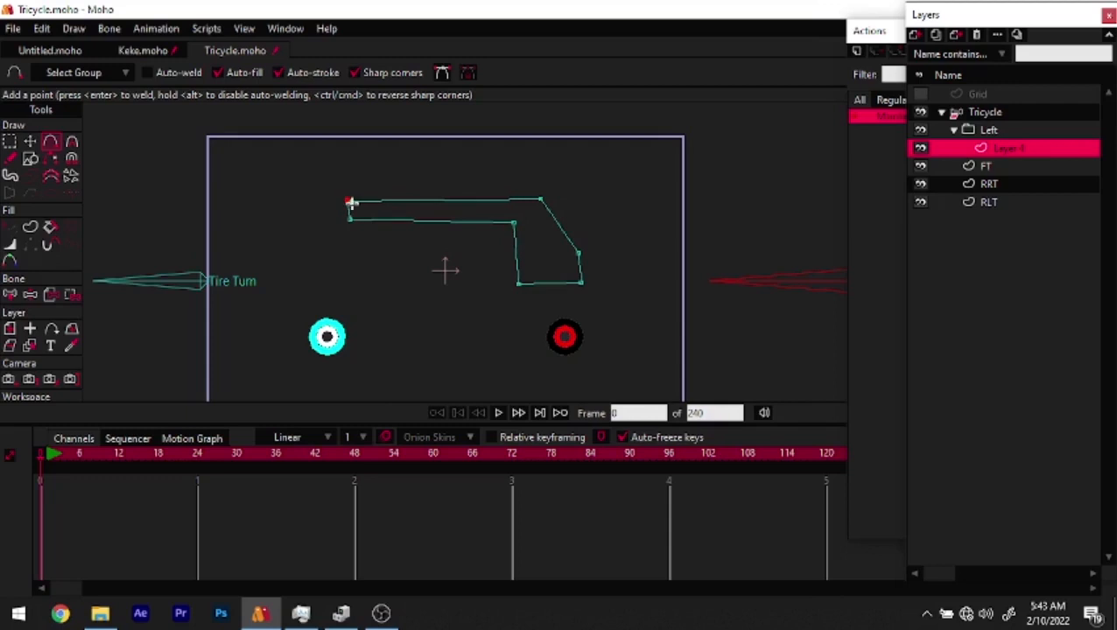
{"action": "left_click", "coordinate": [350, 202]}
Outline the lower body with a thin floor bar, a raised rear section and an arch over the rear tire, joined to the pillar
{"action": "left_click_drag", "start_coordinate": [482, 309], "coordinate": [489, 279]}
{"action": "scroll", "coordinate": [420, 297], "scroll_direction": "up", "scroll_amount": 1}
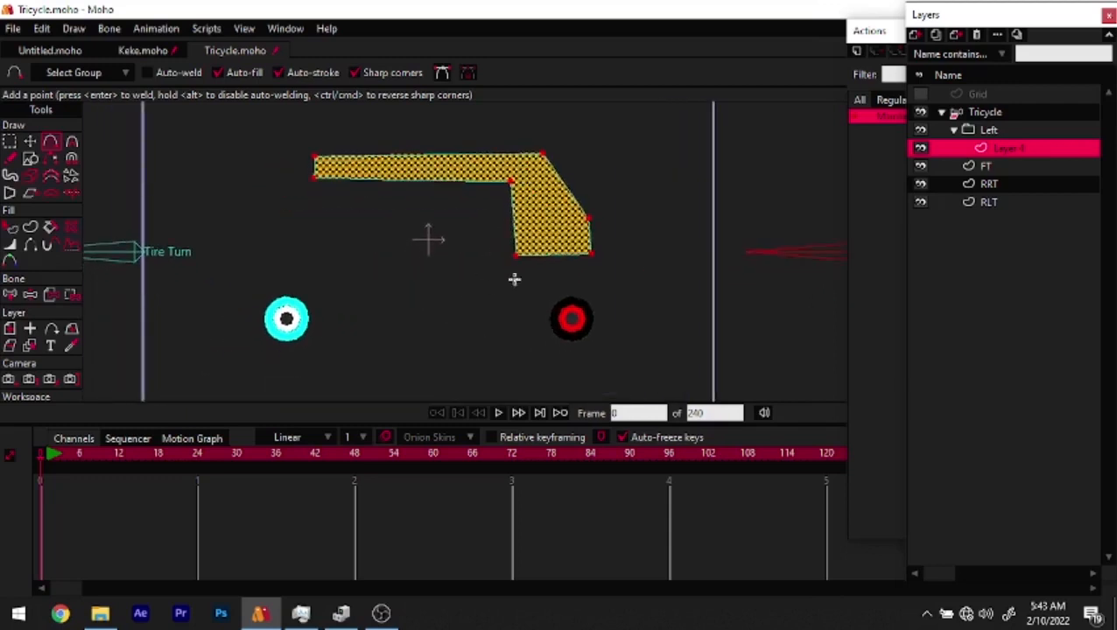
{"action": "scroll", "coordinate": [521, 268], "scroll_direction": "up", "scroll_amount": 1}
{"action": "left_click_drag", "start_coordinate": [511, 250], "coordinate": [545, 342]}
{"action": "left_click_drag", "start_coordinate": [545, 341], "coordinate": [640, 249]}
{"action": "left_click_drag", "start_coordinate": [640, 249], "coordinate": [625, 249]}
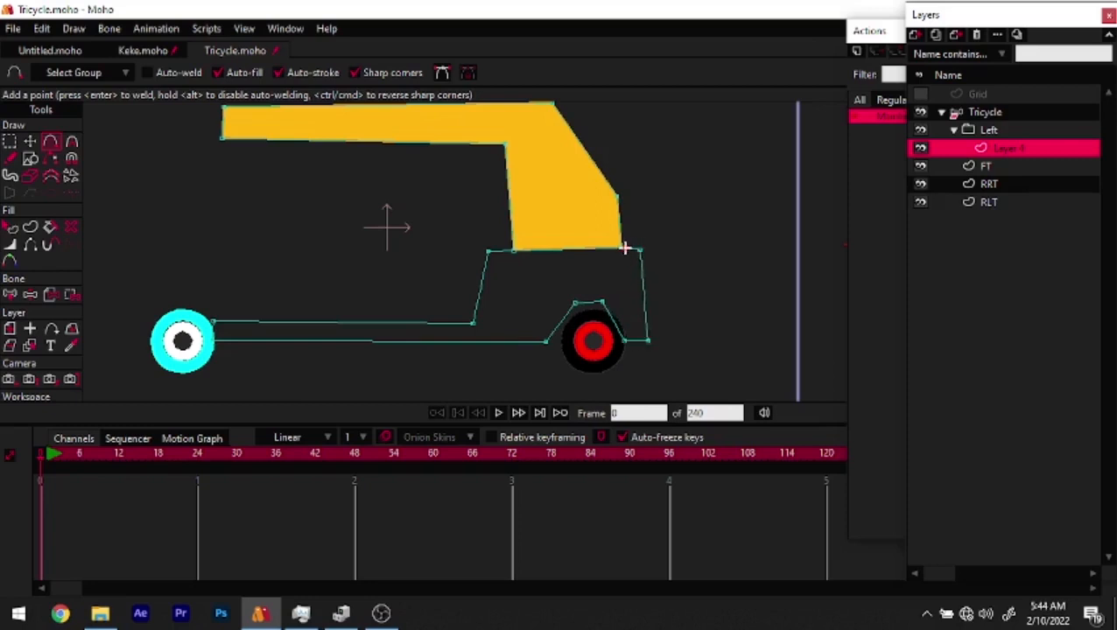
Check the vehicle's proportions in Keke.moho, and move the floor bar's two front points back from the front tire in Tricycle.moho
{"action": "left_click_drag", "start_coordinate": [581, 306], "coordinate": [612, 252]}
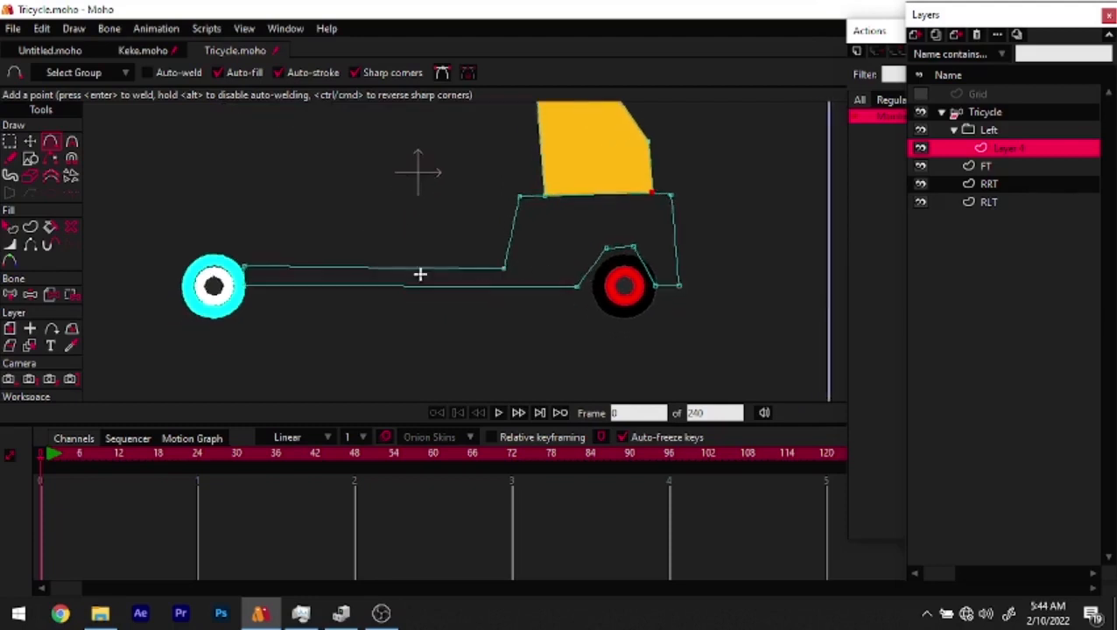
{"action": "scroll", "coordinate": [266, 256], "scroll_direction": "up", "scroll_amount": 3}
{"action": "key", "text": "r"}
{"action": "key", "text": "t"}
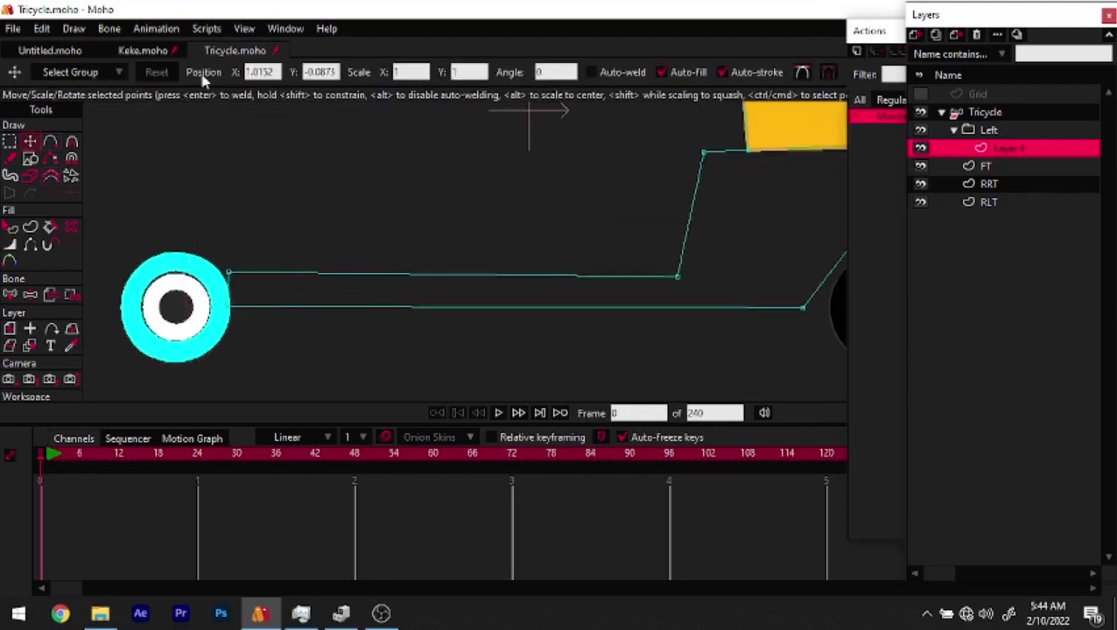
{"action": "left_click", "coordinate": [164, 51]}
{"action": "scroll", "coordinate": [243, 252], "scroll_direction": "up", "scroll_amount": 2}
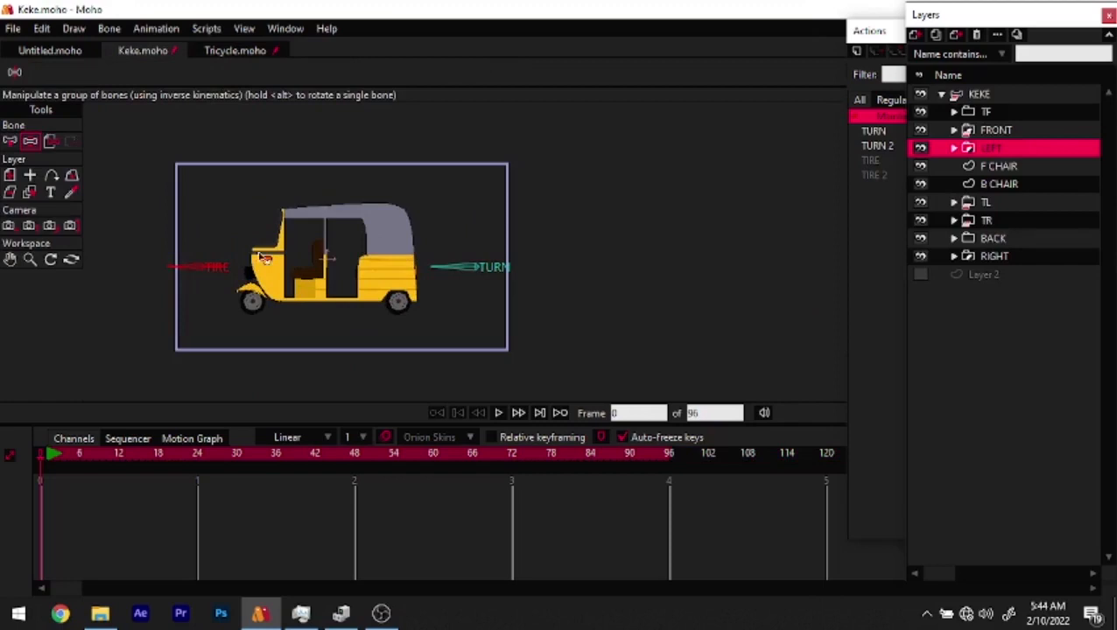
{"action": "scroll", "coordinate": [260, 254], "scroll_direction": "up", "scroll_amount": 1}
{"action": "scroll", "coordinate": [260, 253], "scroll_direction": "up", "scroll_amount": 1}
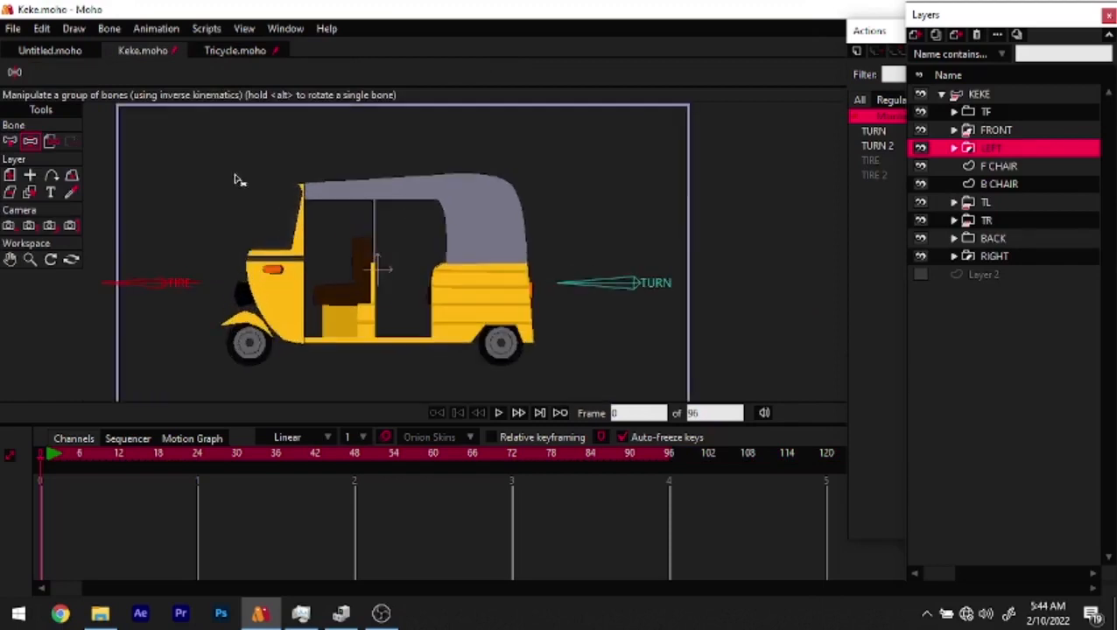
{"action": "left_click", "coordinate": [251, 51]}
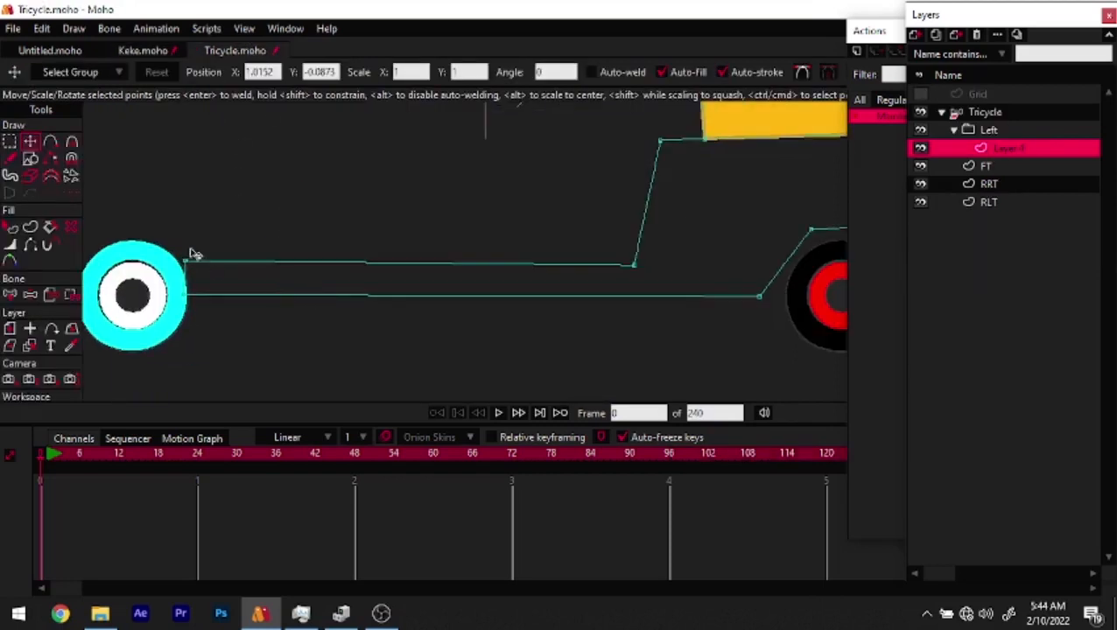
{"action": "left_click_drag", "start_coordinate": [164, 254], "coordinate": [290, 317]}
{"action": "scroll", "coordinate": [195, 295], "scroll_direction": "down", "scroll_amount": 3}
{"action": "scroll", "coordinate": [237, 300], "scroll_direction": "up", "scroll_amount": 1}
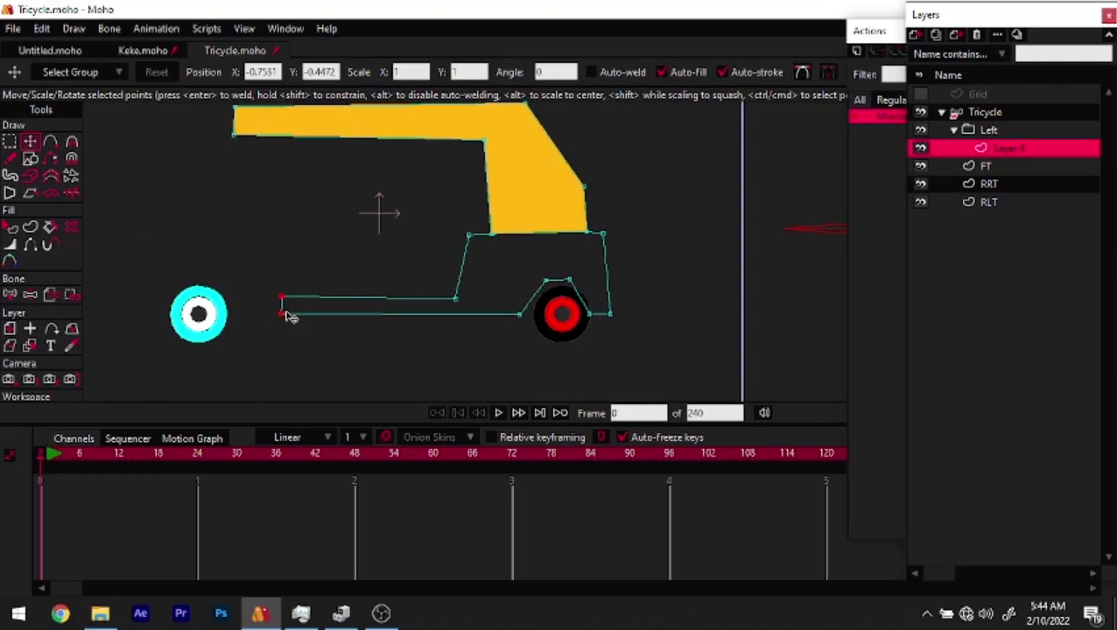
Move the rear upper and lower points of the wheel arch backward to widen it around the tire
{"action": "scroll", "coordinate": [591, 271], "scroll_direction": "up", "scroll_amount": 2}
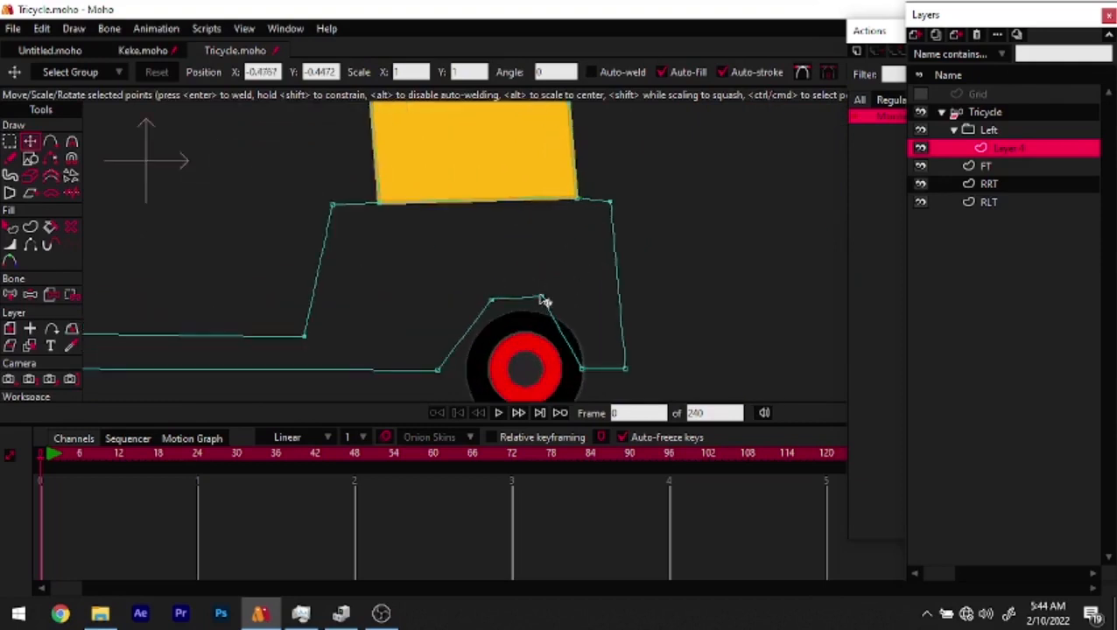
{"action": "left_click_drag", "start_coordinate": [543, 300], "coordinate": [575, 306]}
{"action": "left_click_drag", "start_coordinate": [584, 370], "coordinate": [598, 365]}
Select the roof's rear edge points and shift them slightly backward, in line with the lower body's rear edge
{"action": "scroll", "coordinate": [543, 346], "scroll_direction": "down", "scroll_amount": 1}
{"action": "left_click_drag", "start_coordinate": [468, 111], "coordinate": [571, 328]}
{"action": "left_click_drag", "start_coordinate": [539, 256], "coordinate": [556, 255]}
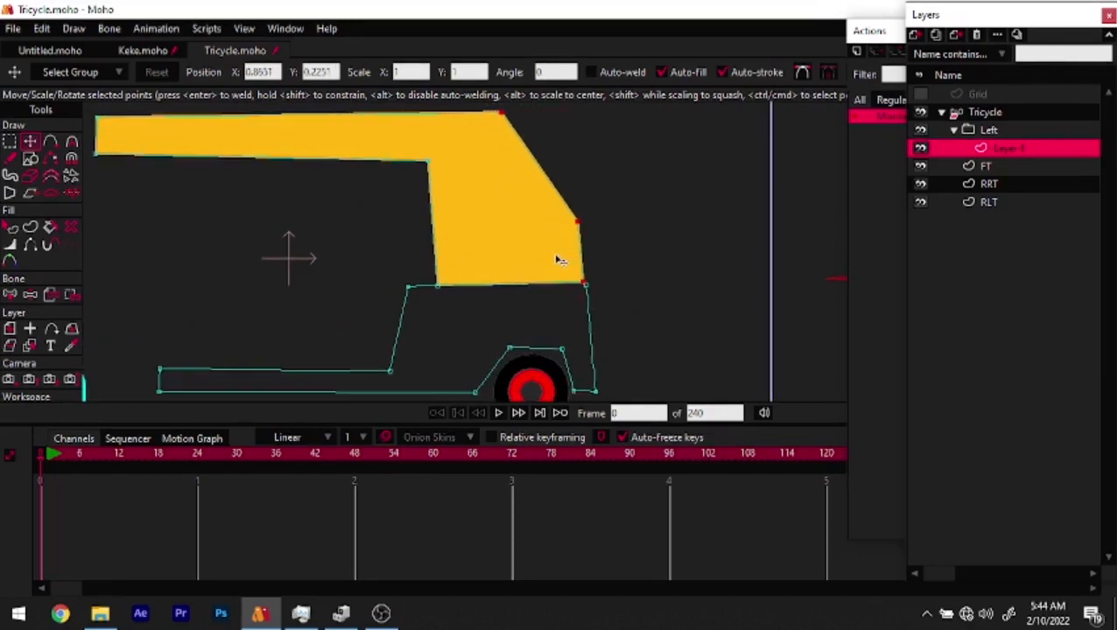
{"action": "scroll", "coordinate": [491, 285], "scroll_direction": "down", "scroll_amount": 2}
Select the points along the joint between roof and lower body and adjust their position slightly upward
{"action": "scroll", "coordinate": [479, 292], "scroll_direction": "up", "scroll_amount": 4}
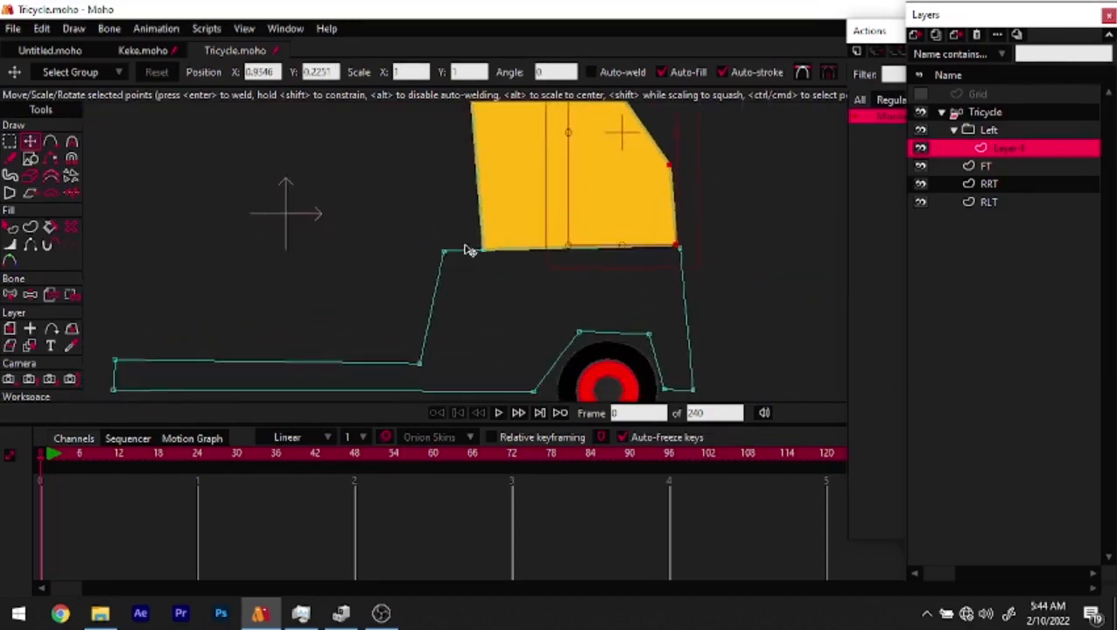
{"action": "scroll", "coordinate": [466, 253], "scroll_direction": "down", "scroll_amount": 2}
{"action": "left_click_drag", "start_coordinate": [424, 229], "coordinate": [620, 272]}
{"action": "left_click_drag", "start_coordinate": [561, 253], "coordinate": [559, 241]}
Reposition the wheel arch points so the arch sits evenly and closely around the rear tire
{"action": "scroll", "coordinate": [625, 341], "scroll_direction": "up", "scroll_amount": 2}
{"action": "left_click_drag", "start_coordinate": [639, 296], "coordinate": [594, 330]}
{"action": "scroll", "coordinate": [579, 312], "scroll_direction": "down", "scroll_amount": 1}
{"action": "scroll", "coordinate": [521, 309], "scroll_direction": "up", "scroll_amount": 3}
{"action": "mouse_move", "coordinate": [450, 328]}
{"action": "left_mouse_down"}
{"action": "mouse_move", "coordinate": [481, 323]}
{"action": "mouse_move", "coordinate": [471, 321]}
{"action": "left_mouse_up"}
{"action": "left_click_drag", "start_coordinate": [520, 242], "coordinate": [501, 246]}
{"action": "left_click", "coordinate": [628, 249]}
{"action": "scroll", "coordinate": [392, 297], "scroll_direction": "down", "scroll_amount": 2}
{"action": "scroll", "coordinate": [526, 300], "scroll_direction": "up", "scroll_amount": 2}
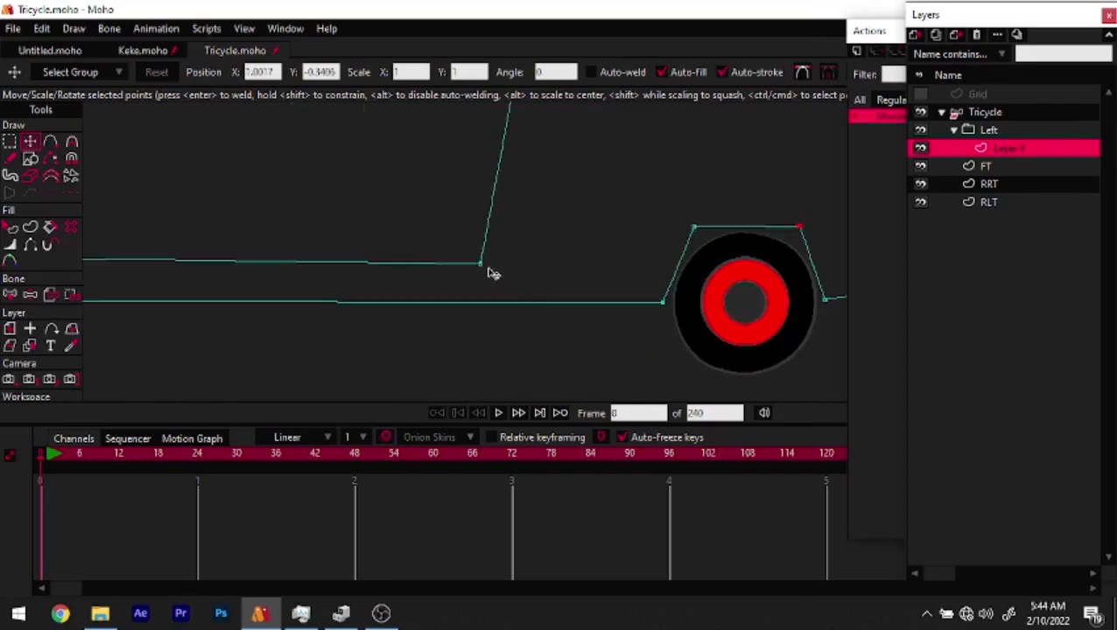
Raise the corner point where the floor bar meets the rear body section
{"action": "left_click", "coordinate": [542, 320]}
{"action": "left_click_drag", "start_coordinate": [481, 263], "coordinate": [484, 263]}
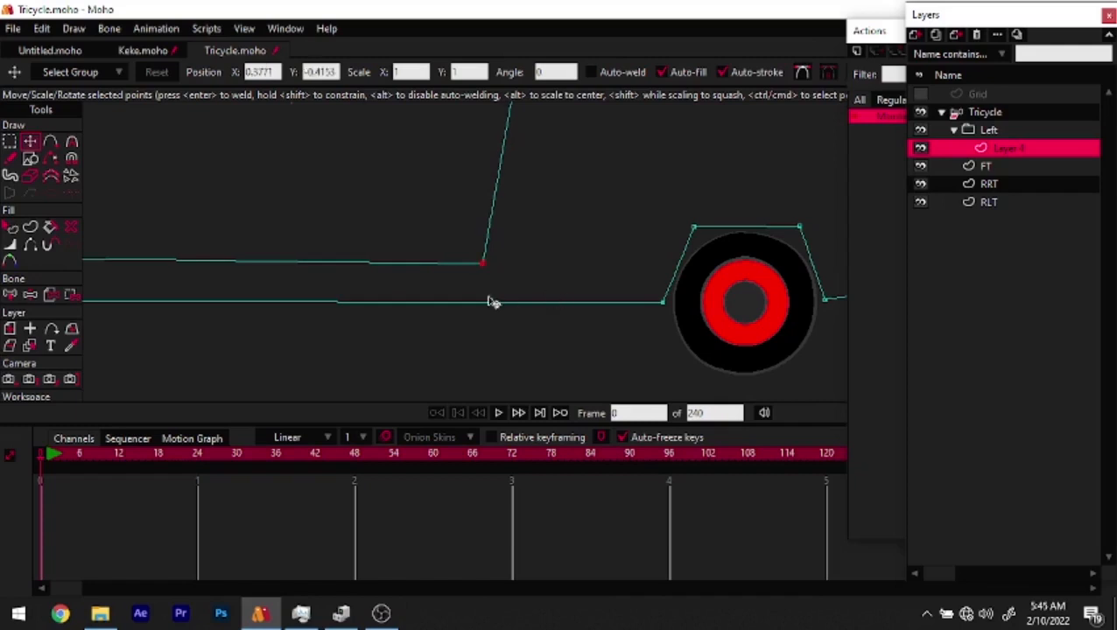
{"action": "key", "text": "ctrl+shift+Up"}
Move the roof's two front points backward to align with the front end of the floor bar
{"action": "scroll", "coordinate": [513, 250], "scroll_direction": "down", "scroll_amount": 6}
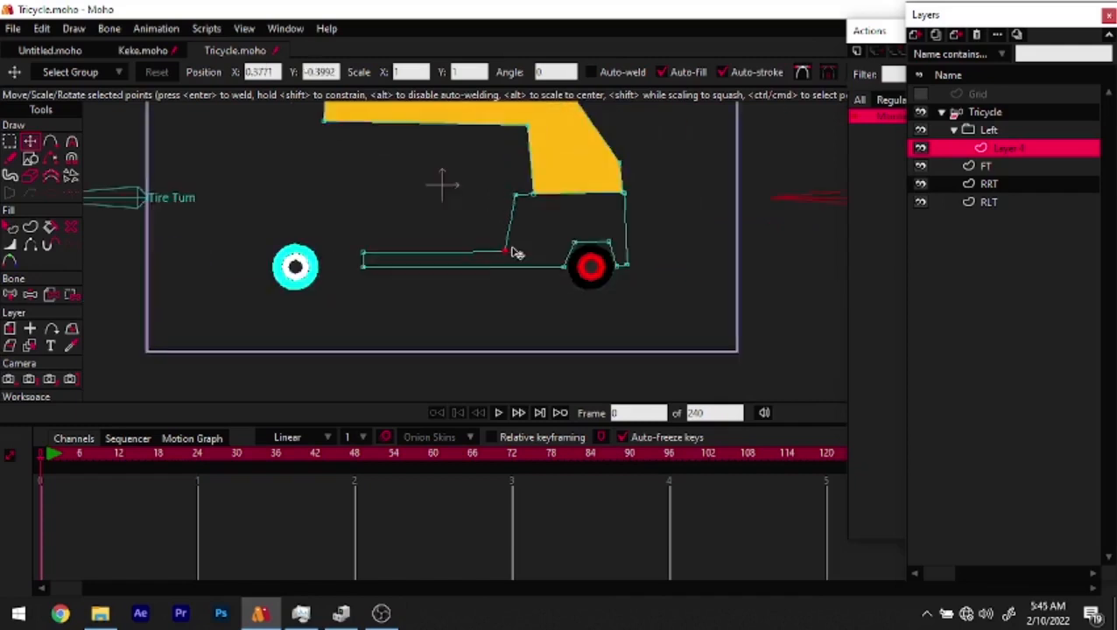
{"action": "scroll", "coordinate": [442, 249], "scroll_direction": "up", "scroll_amount": 1}
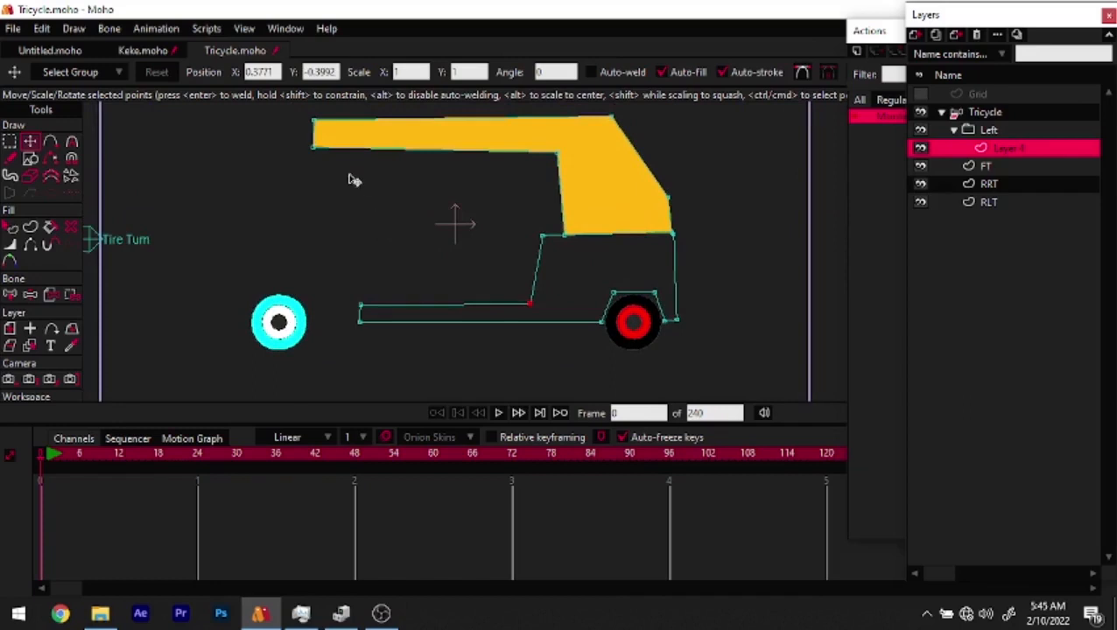
{"action": "left_click_drag", "start_coordinate": [309, 130], "coordinate": [385, 184]}
Select the whole lower body outline and create a shape from it with both fill and stroke
{"action": "double_click", "coordinate": [569, 320]}
{"action": "left_click", "coordinate": [29, 229]}
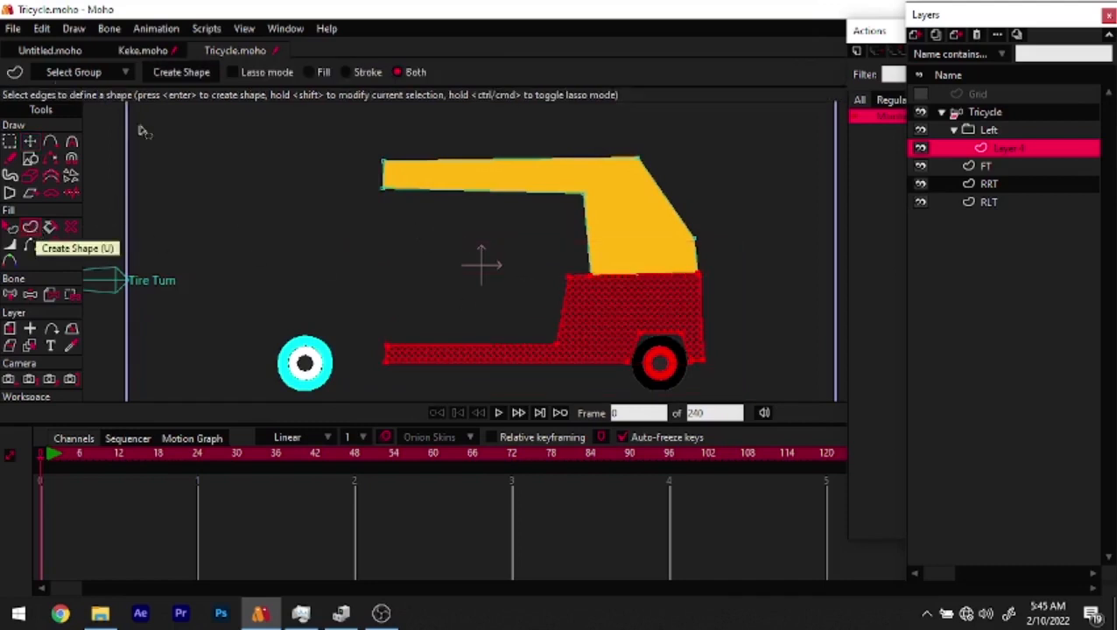
{"action": "left_click", "coordinate": [168, 72]}
{"action": "scroll", "coordinate": [504, 275], "scroll_direction": "up", "scroll_amount": 5}
{"action": "scroll", "coordinate": [519, 216], "scroll_direction": "down", "scroll_amount": 4}
{"action": "left_click_drag", "start_coordinate": [523, 249], "coordinate": [492, 277]}
Select the roof shape, rearrange the panels to reach its style settings, and set its fill colour to 545454
{"action": "key", "text": "q"}
{"action": "left_click", "coordinate": [508, 184]}
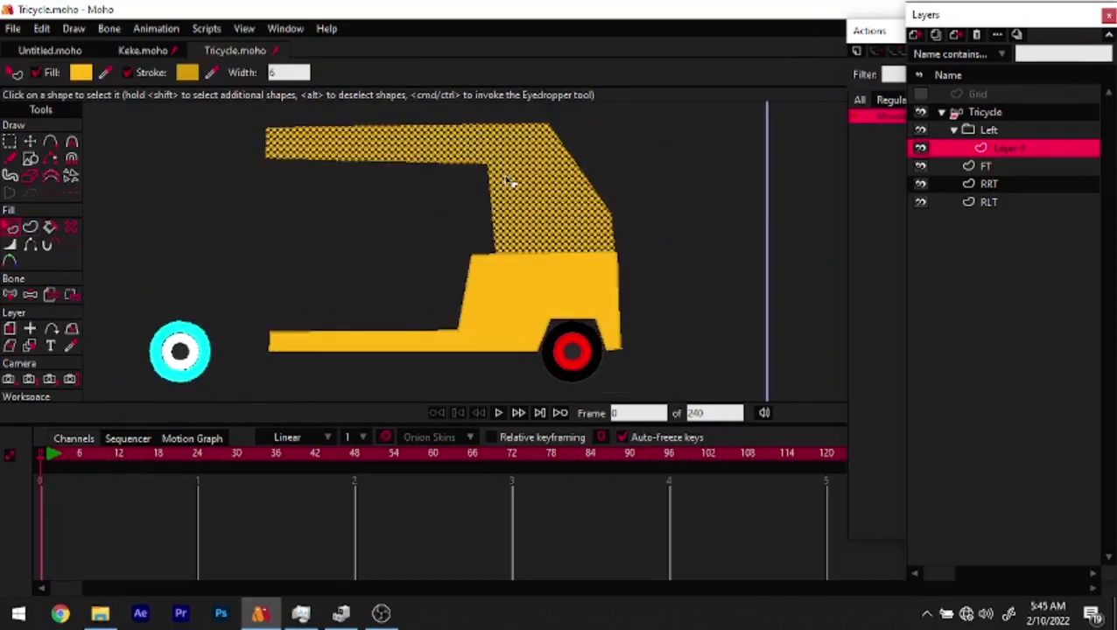
{"action": "left_click_drag", "start_coordinate": [963, 23], "coordinate": [969, 44]}
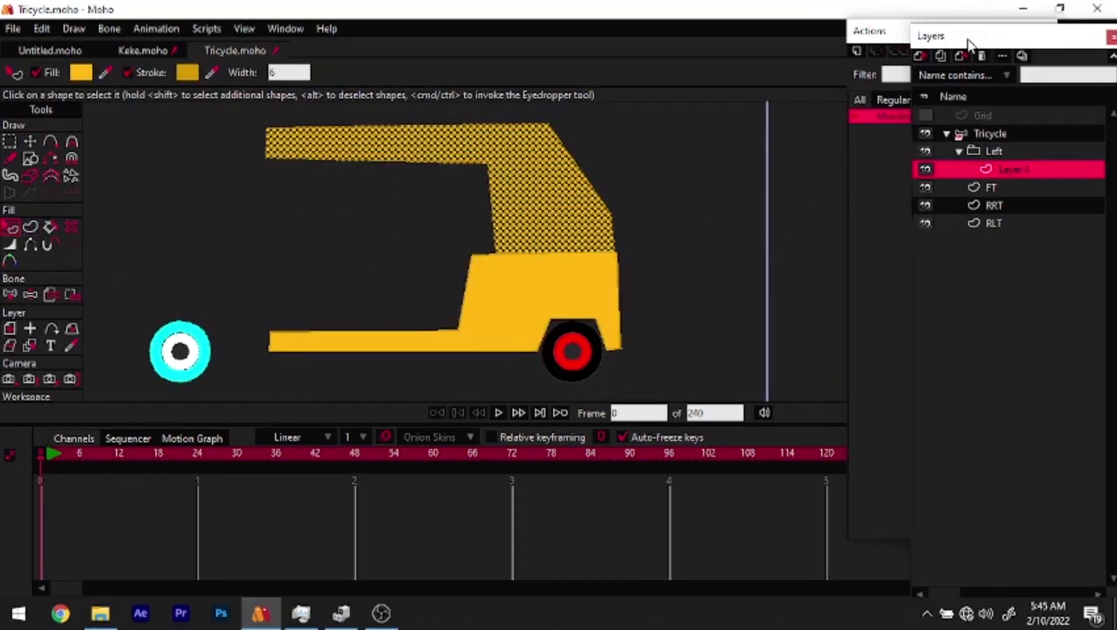
{"action": "left_click_drag", "start_coordinate": [882, 50], "coordinate": [877, 102]}
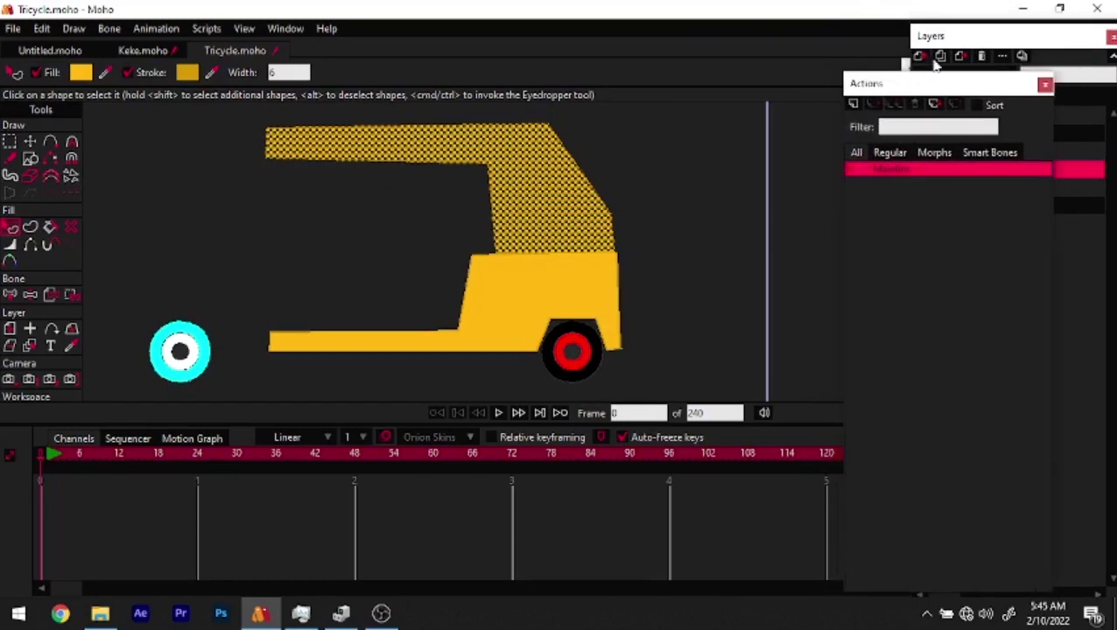
{"action": "left_click_drag", "start_coordinate": [964, 39], "coordinate": [974, 38]}
{"action": "left_click_drag", "start_coordinate": [879, 88], "coordinate": [882, 101]}
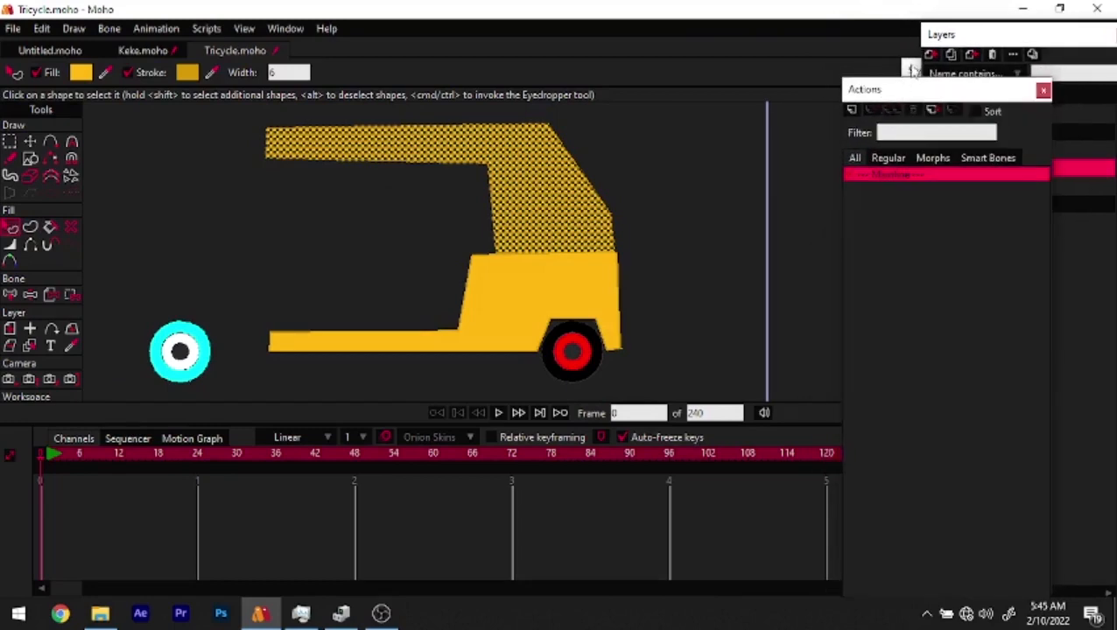
{"action": "left_click", "coordinate": [911, 69]}
{"action": "left_click", "coordinate": [977, 173]}
{"action": "mouse_move", "coordinate": [811, 241]}
{"action": "left_mouse_down"}
{"action": "mouse_move", "coordinate": [894, 317]}
{"action": "mouse_move", "coordinate": [873, 207]}
{"action": "mouse_move", "coordinate": [651, 189]}
{"action": "mouse_move", "coordinate": [569, 309]}
{"action": "mouse_move", "coordinate": [545, 327]}
{"action": "mouse_move", "coordinate": [506, 328]}
{"action": "mouse_move", "coordinate": [509, 300]}
{"action": "left_mouse_up"}
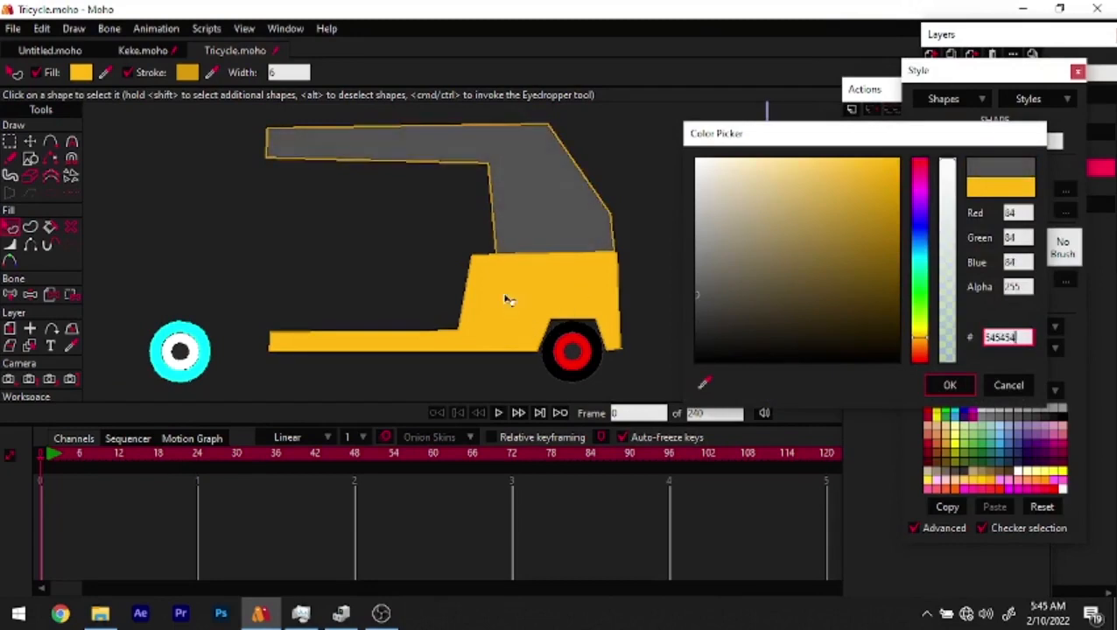
{"action": "left_click", "coordinate": [949, 385]}
Change the roof shape's stroke to dark gray, deselect it and switch to the Keke.moho reference
{"action": "left_click", "coordinate": [979, 173]}
{"action": "left_click_drag", "start_coordinate": [734, 221], "coordinate": [604, 347]}
{"action": "left_click", "coordinate": [962, 385]}
{"action": "left_click", "coordinate": [238, 130]}
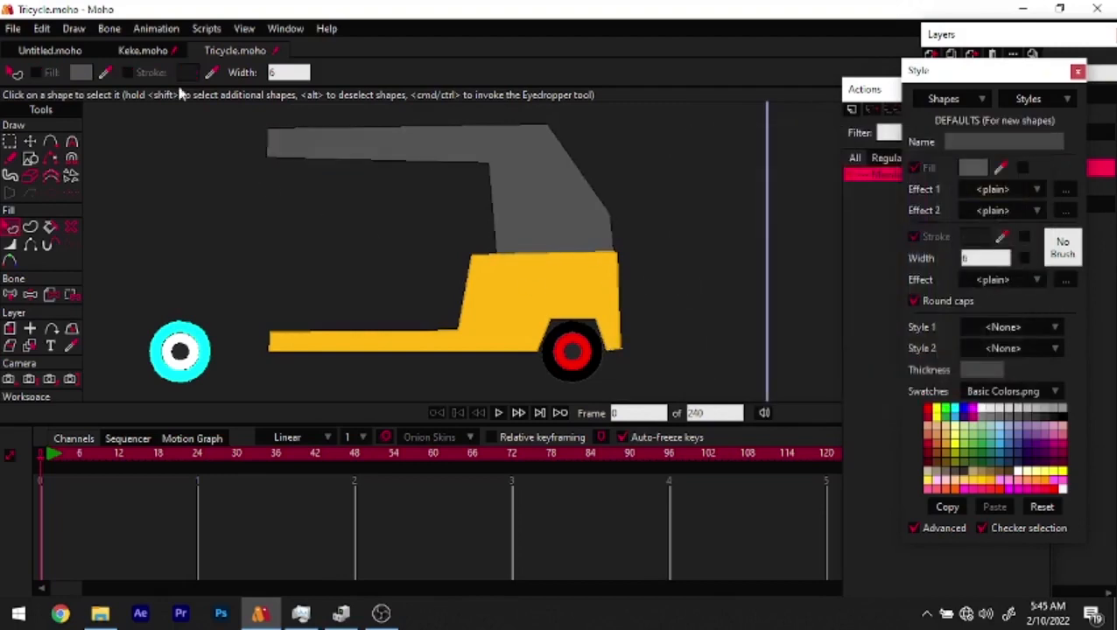
{"action": "left_click", "coordinate": [158, 51]}
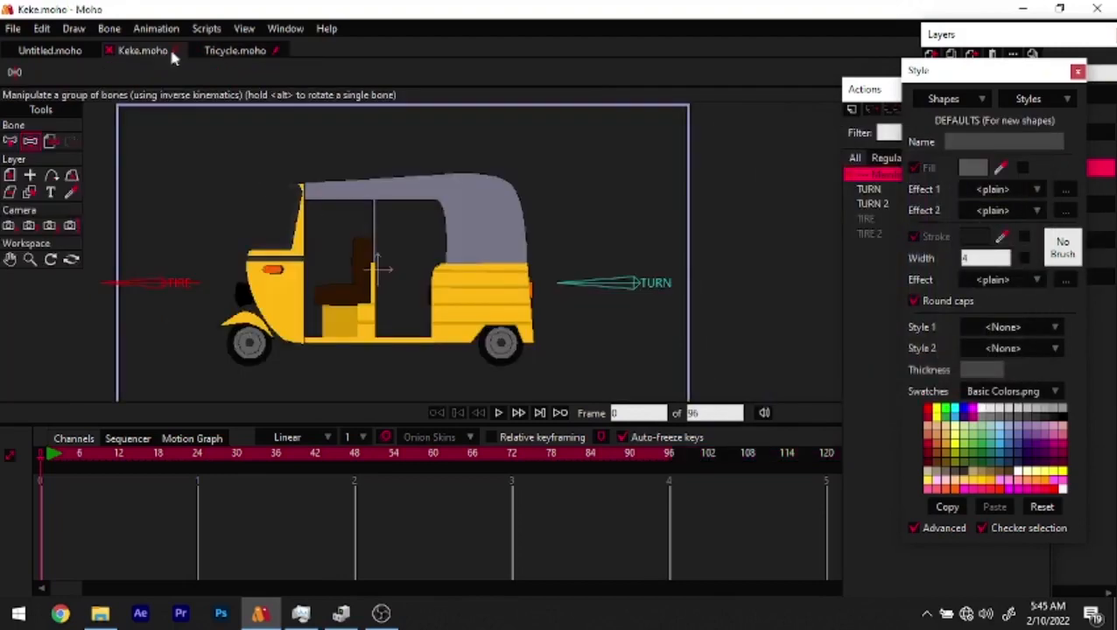
In the tricycle document, move the inner edge points of the roof's rear pillar and the rear body backward
{"action": "left_click", "coordinate": [235, 51]}
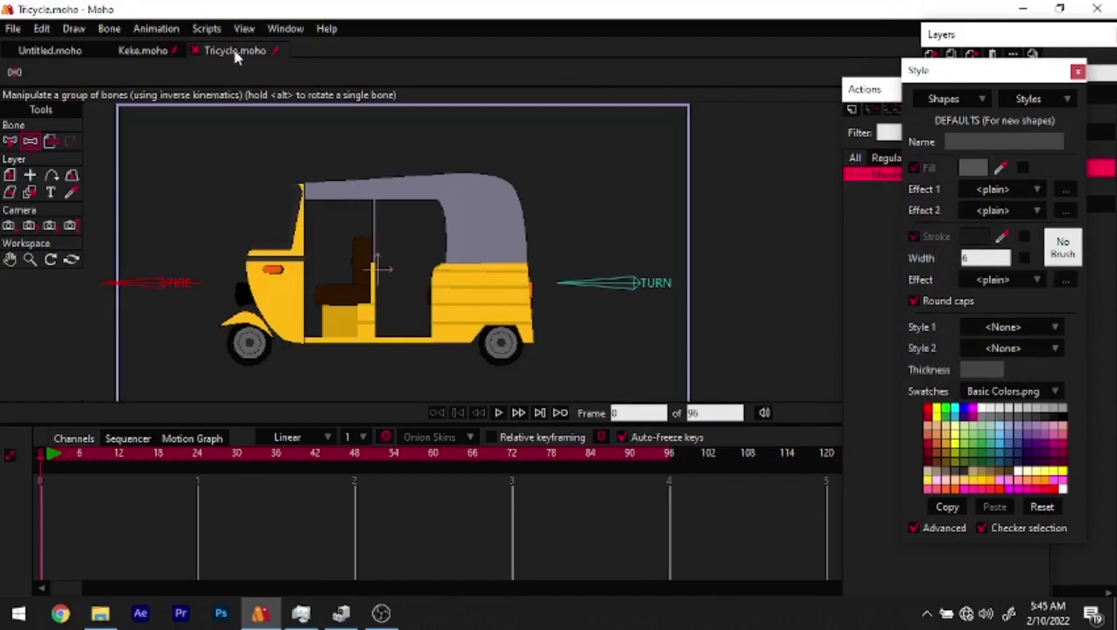
{"action": "key", "text": "t"}
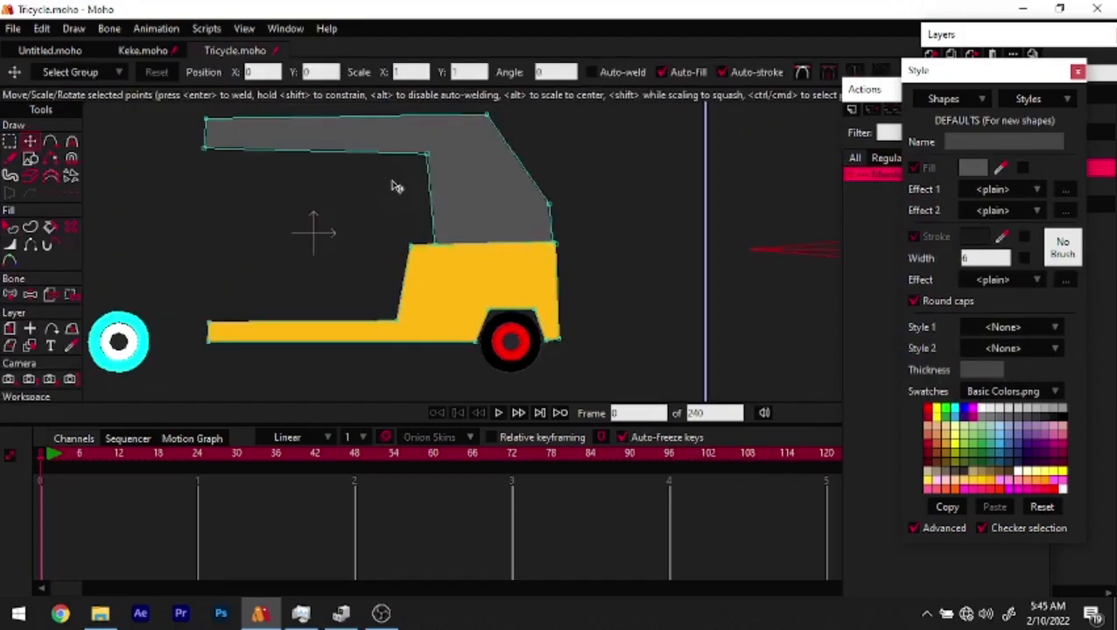
{"action": "left_click_drag", "start_coordinate": [409, 208], "coordinate": [439, 214]}
{"action": "scroll", "coordinate": [437, 210], "scroll_direction": "down", "scroll_amount": 2}
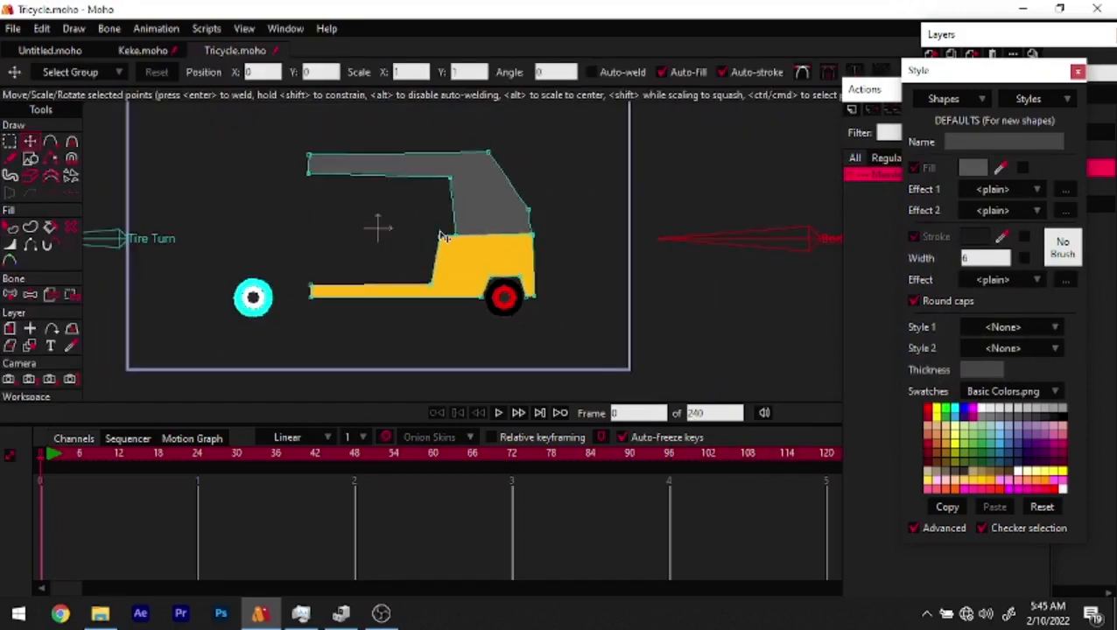
{"action": "scroll", "coordinate": [444, 236], "scroll_direction": "up", "scroll_amount": 2}
{"action": "left_click_drag", "start_coordinate": [392, 159], "coordinate": [457, 272]}
{"action": "mouse_move", "coordinate": [457, 271]}
{"action": "left_mouse_down"}
{"action": "mouse_move", "coordinate": [461, 315]}
{"action": "mouse_move", "coordinate": [444, 280]}
{"action": "mouse_move", "coordinate": [473, 277]}
{"action": "left_mouse_up"}
Check the Keke reference, move the roof's upper rear corner point backward and down, and smooth it into a rounded curve
{"action": "left_click", "coordinate": [144, 51]}
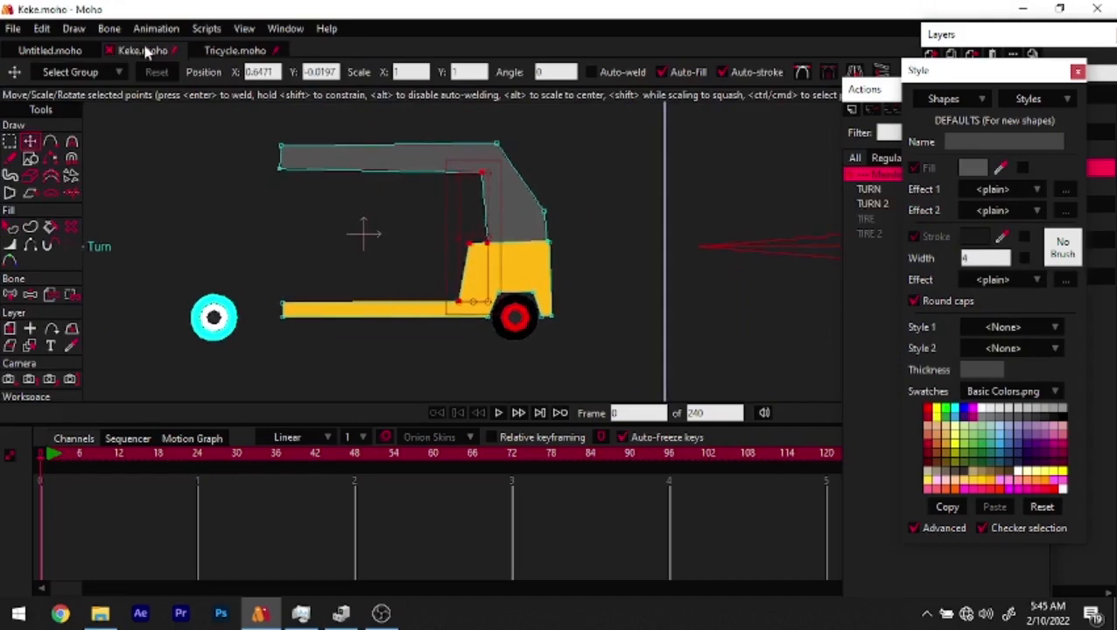
{"action": "left_click", "coordinate": [232, 53]}
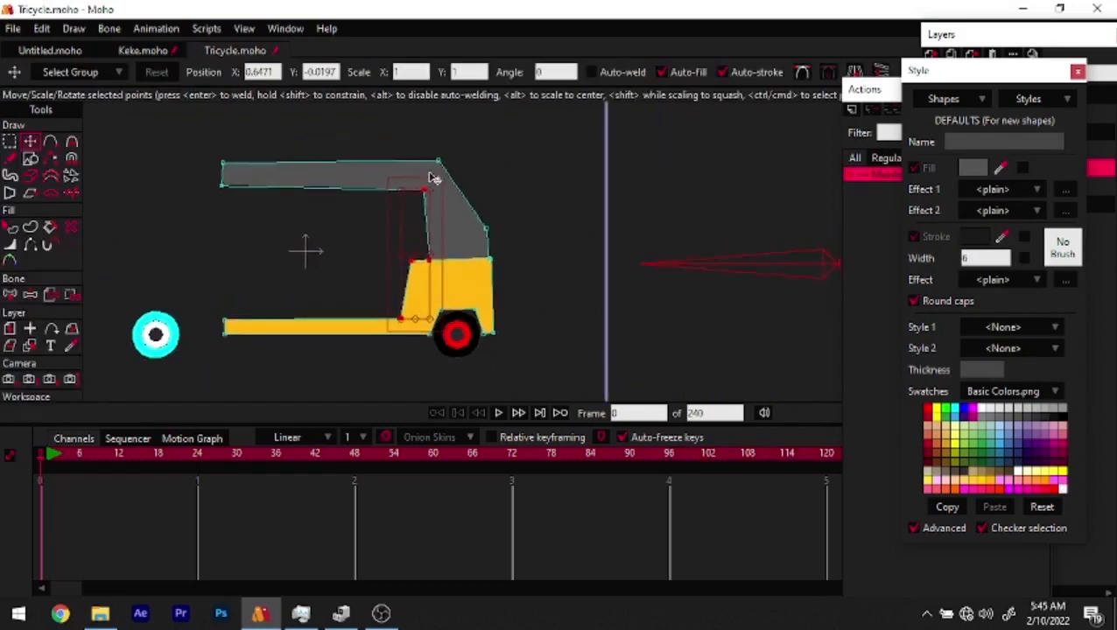
{"action": "left_click_drag", "start_coordinate": [431, 158], "coordinate": [471, 182]}
{"action": "key", "text": "ctrl+m"}
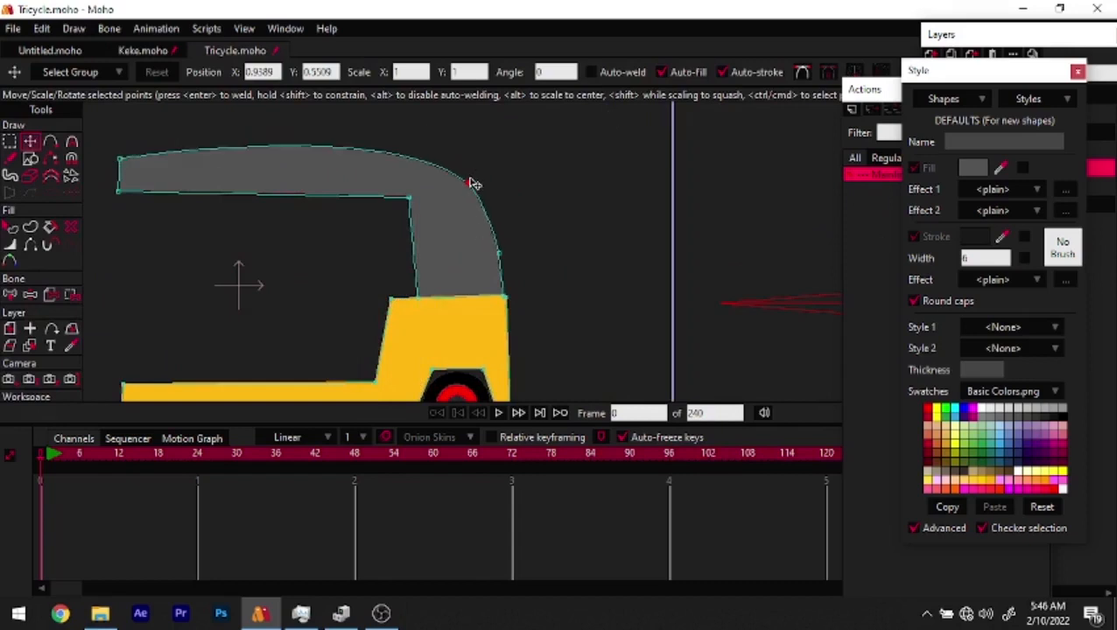
Compare with the Keke reference and move the inner edge of the roof's rear pillar slightly forward
{"action": "left_click", "coordinate": [143, 51]}
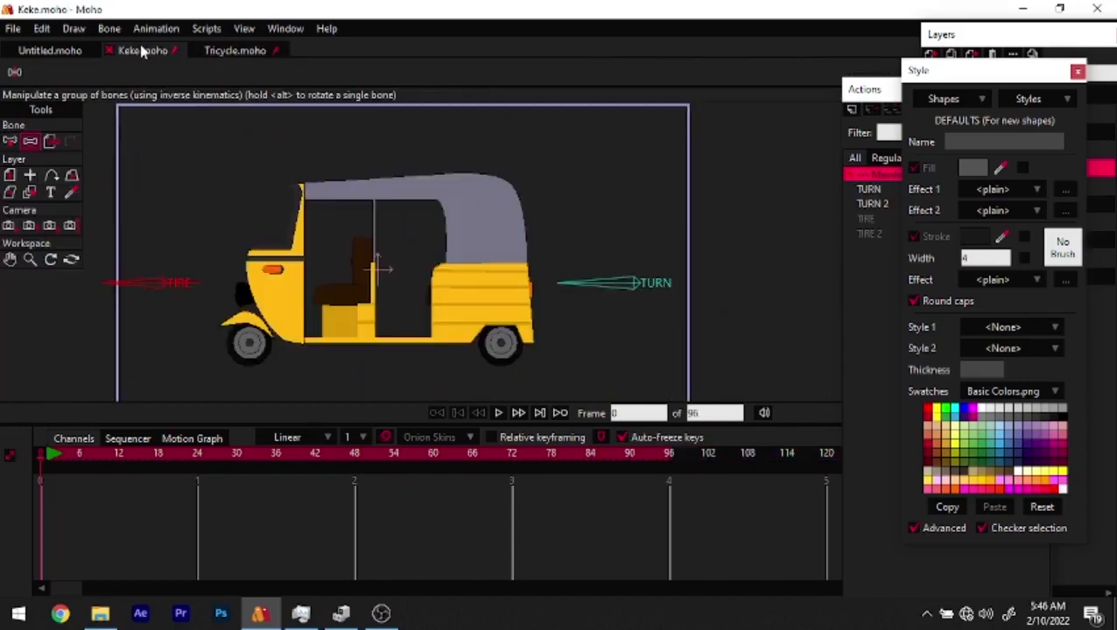
{"action": "left_click", "coordinate": [235, 49]}
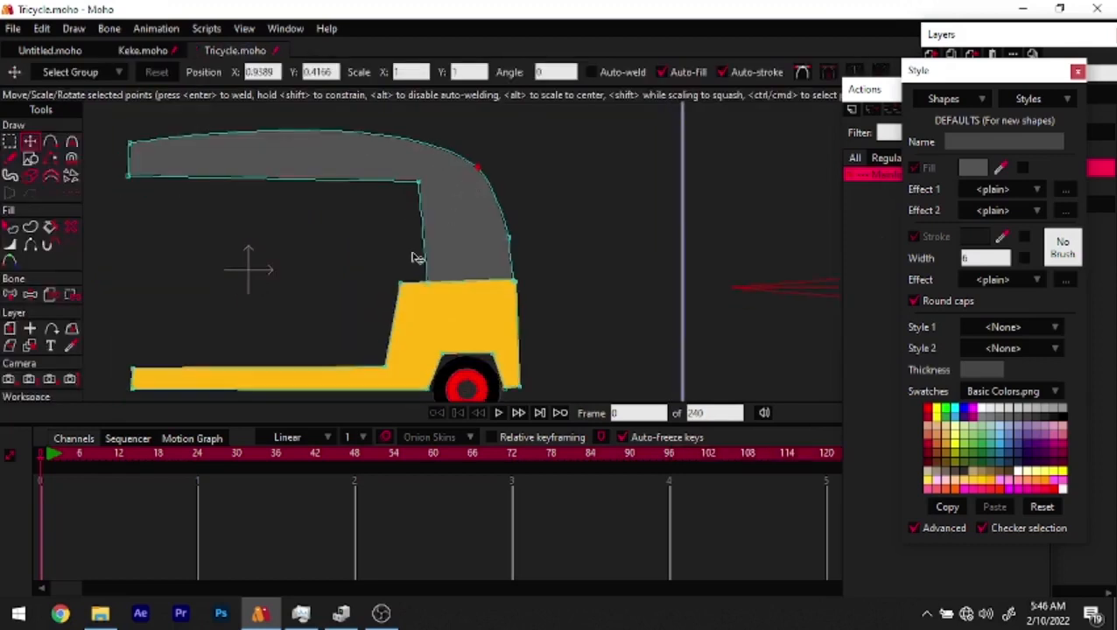
{"action": "scroll", "coordinate": [413, 251], "scroll_direction": "up", "scroll_amount": 2}
{"action": "left_click_drag", "start_coordinate": [406, 147], "coordinate": [505, 232]}
{"action": "scroll", "coordinate": [408, 240], "scroll_direction": "down", "scroll_amount": 2}
Align the roof's front points with the floor bar's front end and move both ends backward together
{"action": "left_click_drag", "start_coordinate": [252, 117], "coordinate": [350, 220]}
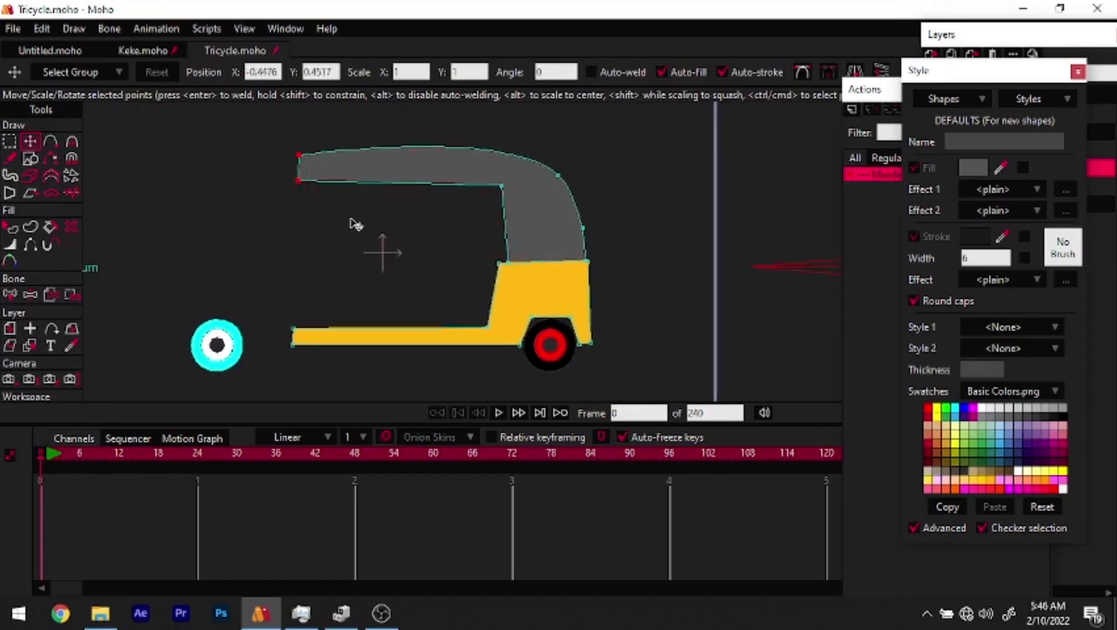
{"action": "left_click_drag", "start_coordinate": [263, 133], "coordinate": [331, 360]}
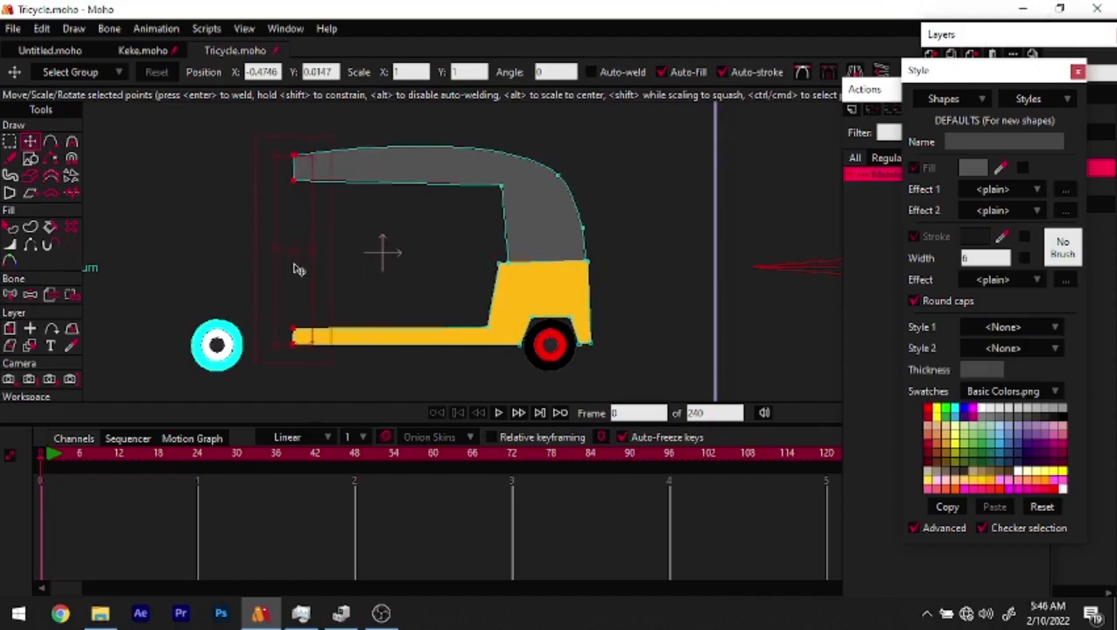
{"action": "left_click_drag", "start_coordinate": [288, 244], "coordinate": [313, 249]}
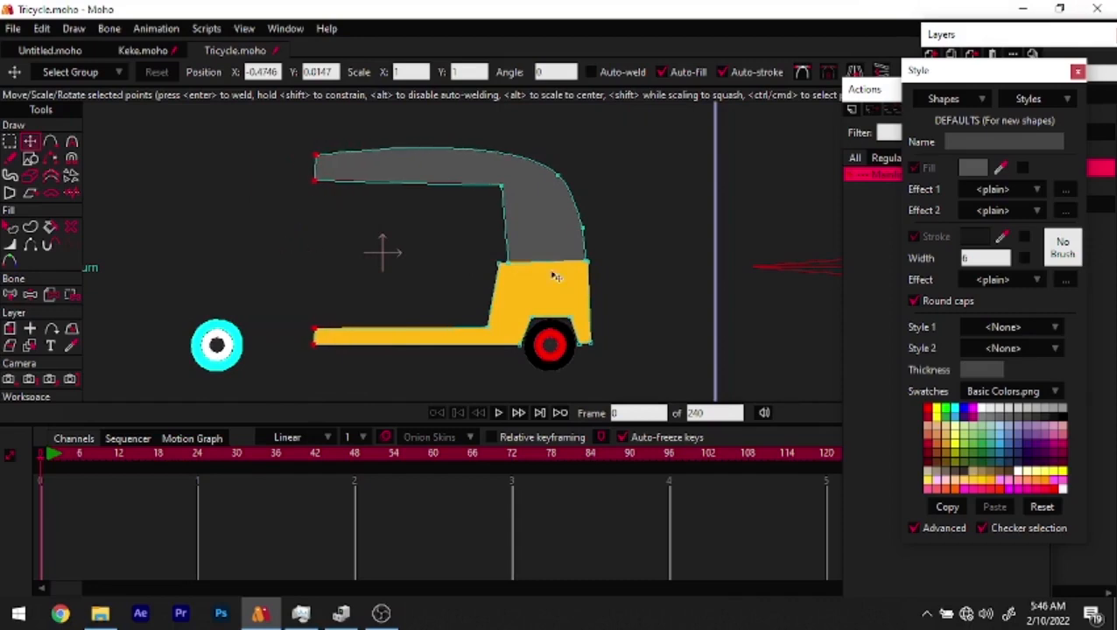
Lower the roof's upper front point so the roof tapers toward the front
{"action": "scroll", "coordinate": [424, 254], "scroll_direction": "down", "scroll_amount": 3}
{"action": "scroll", "coordinate": [469, 262], "scroll_direction": "up", "scroll_amount": 5}
{"action": "left_click_drag", "start_coordinate": [299, 141], "coordinate": [298, 164]}
{"action": "scroll", "coordinate": [428, 180], "scroll_direction": "down", "scroll_amount": 2}
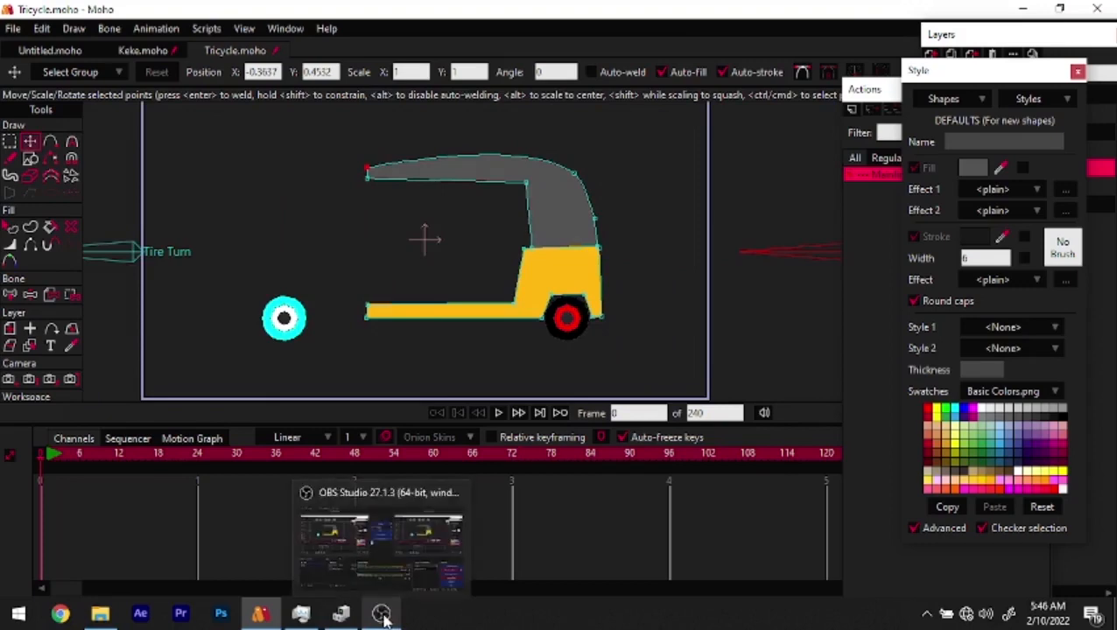
{"action": "mouse_move", "coordinate": [408, 316]}
{"action": "left_mouse_down"}
{"action": "mouse_move", "coordinate": [404, 331]}
{"action": "mouse_move", "coordinate": [412, 306]}
{"action": "left_mouse_up"}
{"action": "scroll", "coordinate": [414, 317], "scroll_direction": "down", "scroll_amount": 2}
{"action": "scroll", "coordinate": [429, 304], "scroll_direction": "up", "scroll_amount": 2}
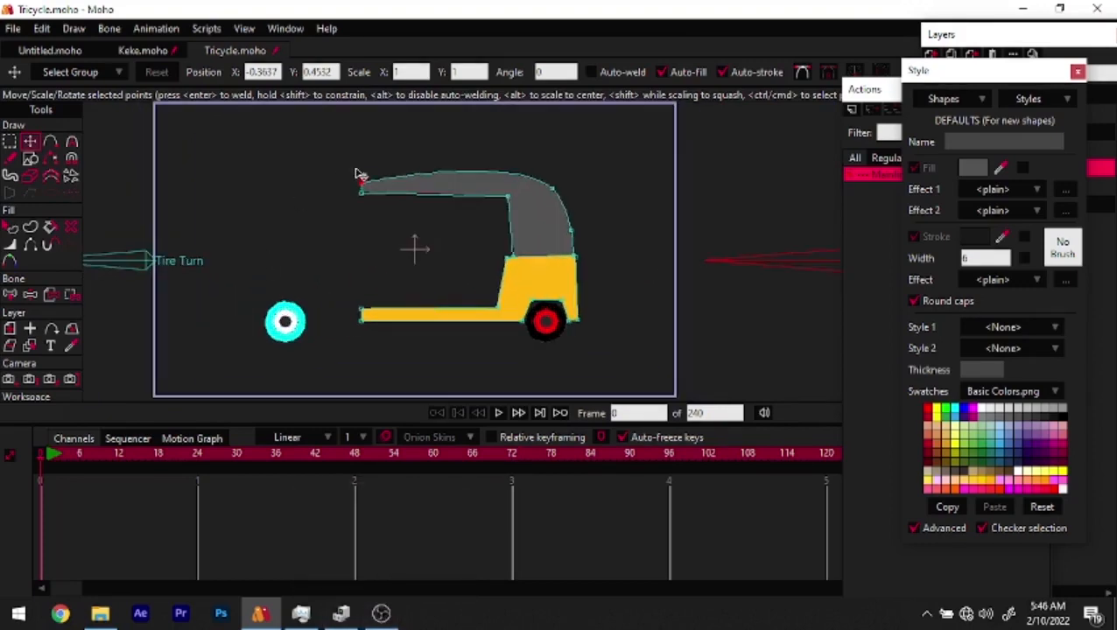
Duplicate the Left group layer and name the copy Right
{"action": "left_click", "coordinate": [985, 40]}
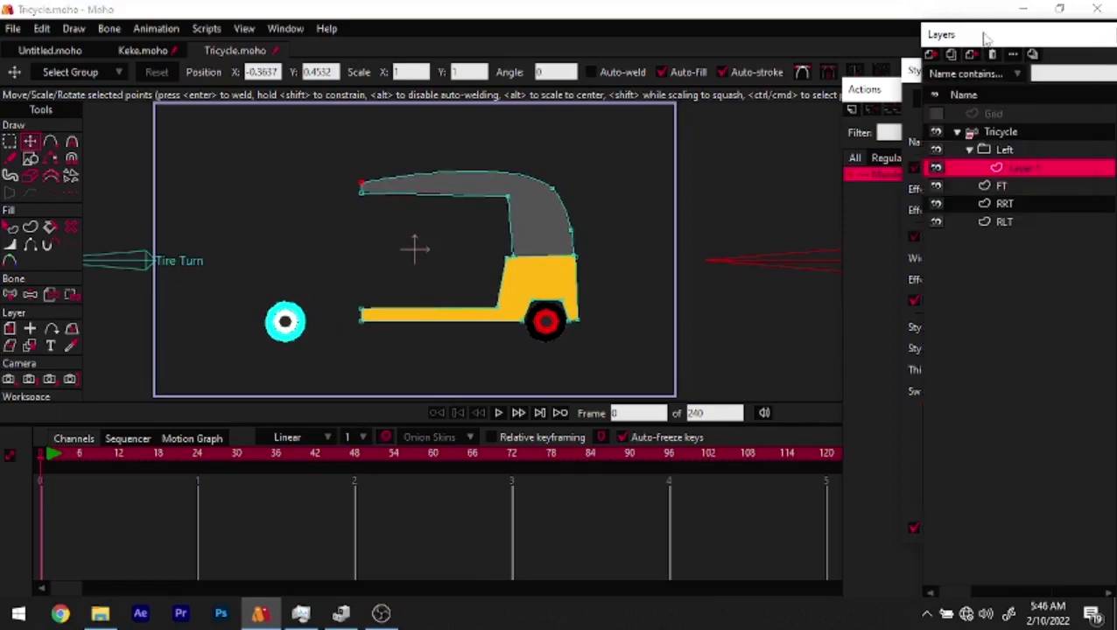
{"action": "left_click", "coordinate": [1016, 151]}
{"action": "left_click", "coordinate": [1034, 171]}
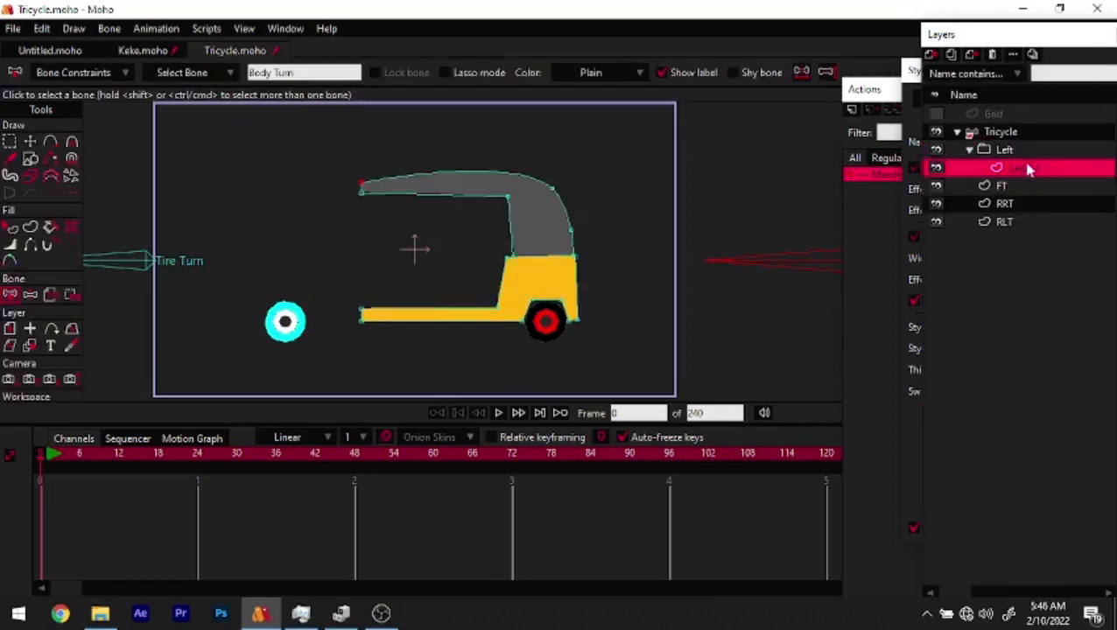
{"action": "left_click", "coordinate": [1022, 151]}
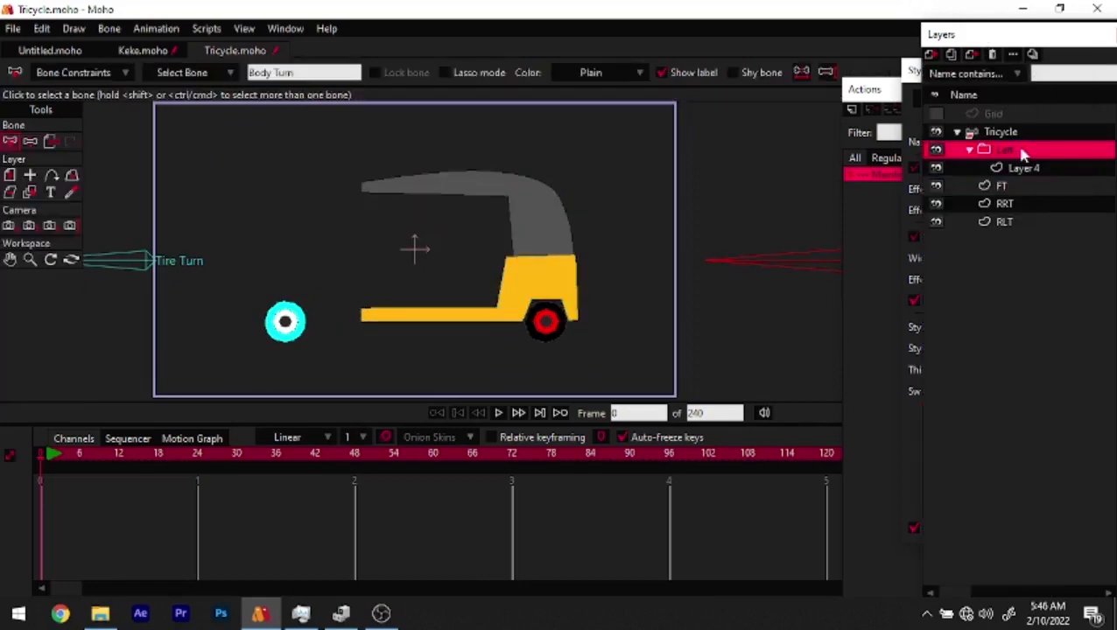
{"action": "left_click", "coordinate": [970, 152]}
{"action": "left_click", "coordinate": [951, 56]}
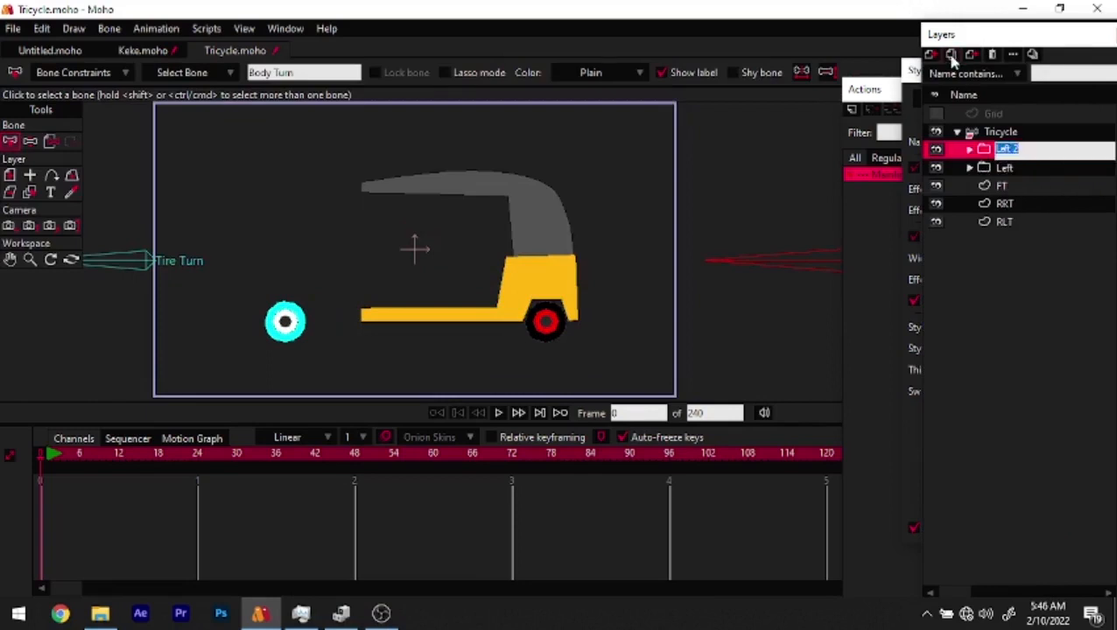
{"action": "type", "text": "R"}
{"action": "key", "text": "Return"}
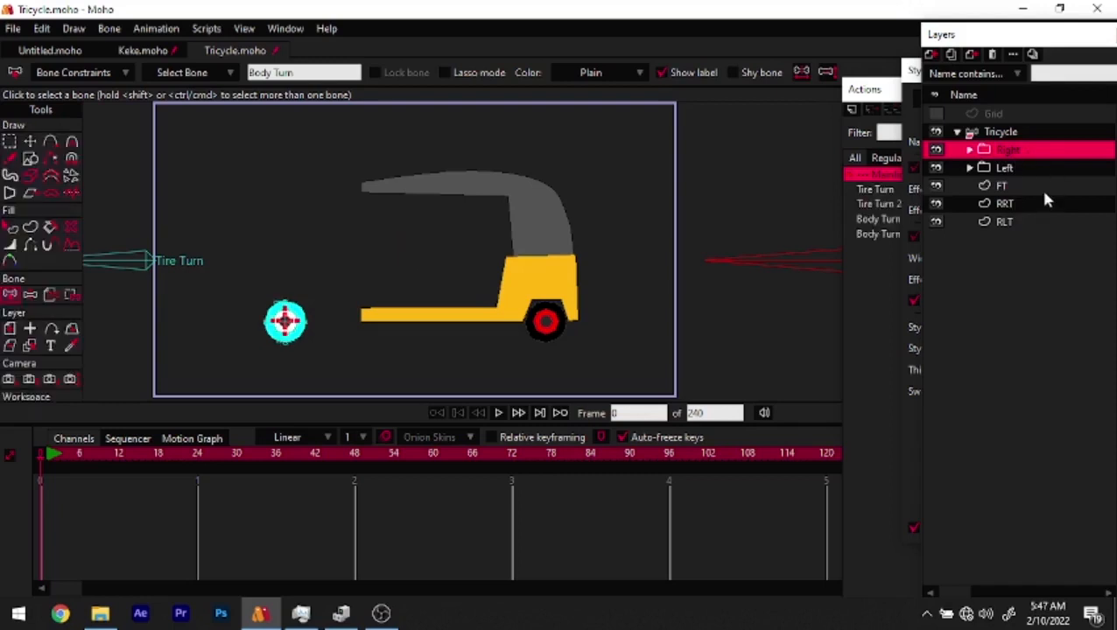
Move the Left group below the three tire layers in the layer order
{"action": "left_click", "coordinate": [1033, 186]}
{"action": "left_click", "coordinate": [1018, 203]}
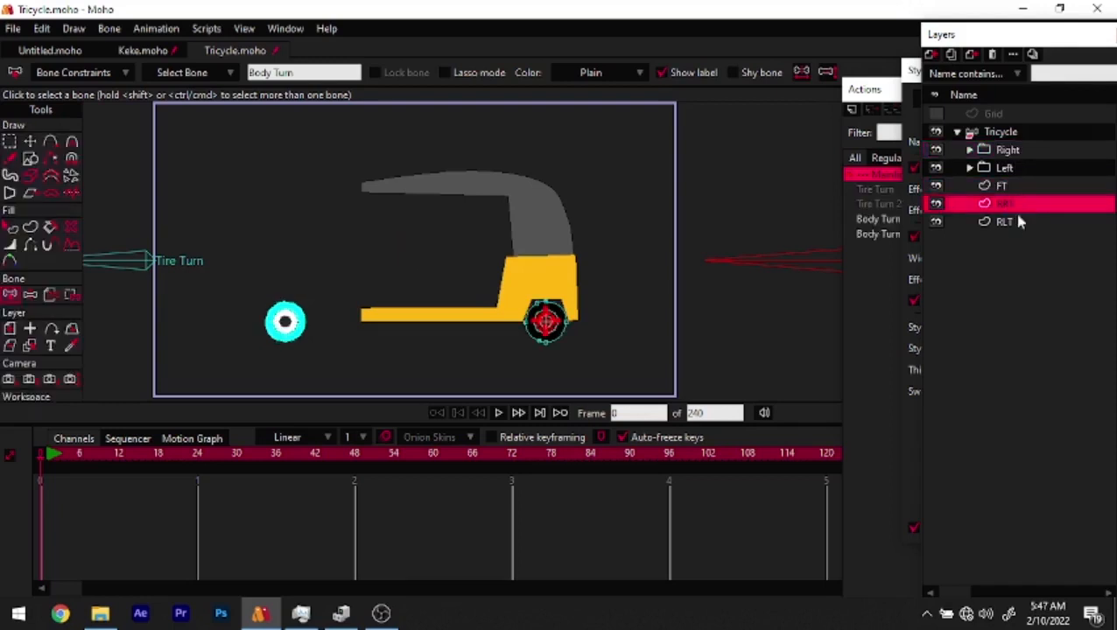
{"action": "left_click", "coordinate": [1016, 149]}
{"action": "left_click", "coordinate": [1022, 166]}
{"action": "left_click_drag", "start_coordinate": [1021, 166], "coordinate": [1013, 228]}
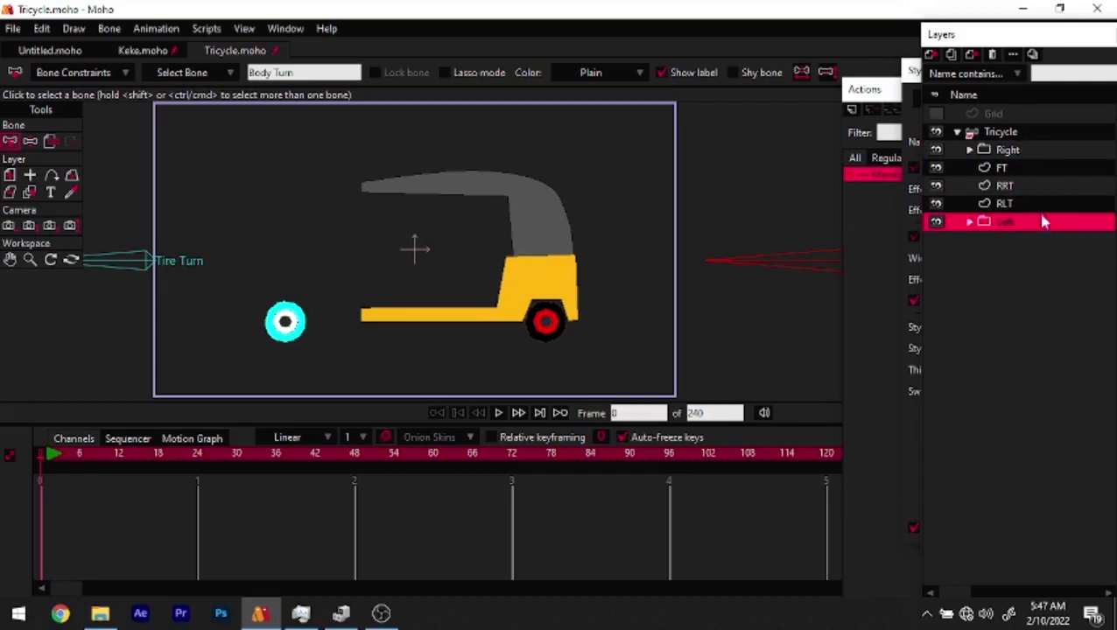
{"action": "left_click", "coordinate": [1008, 151]}
{"action": "left_click", "coordinate": [1010, 223]}
{"action": "left_click", "coordinate": [1012, 152]}
{"action": "left_click", "coordinate": [1015, 222]}
{"action": "left_click", "coordinate": [1013, 153]}
{"action": "left_click", "coordinate": [1016, 223]}
{"action": "left_click", "coordinate": [1014, 151]}
{"action": "left_click", "coordinate": [1020, 221]}
Select the Tricycle bone layer, activate its Body Turn action and go to frame 48
{"action": "left_click", "coordinate": [1010, 116]}
{"action": "left_click", "coordinate": [1003, 133]}
{"action": "left_click", "coordinate": [881, 222]}
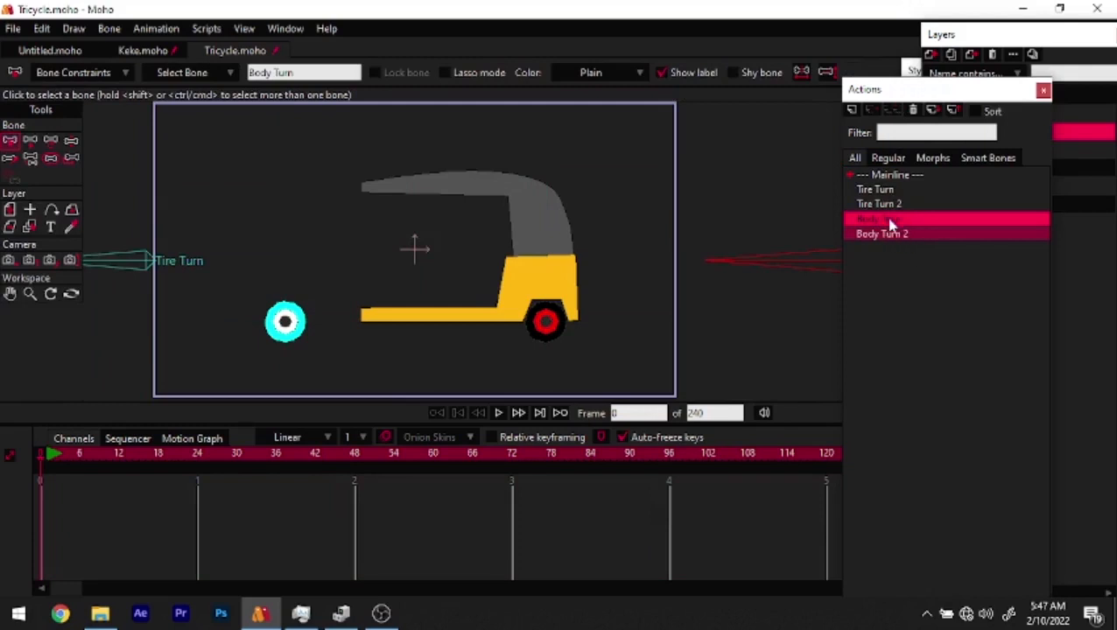
{"action": "double_click", "coordinate": [890, 226]}
{"action": "left_click_drag", "start_coordinate": [103, 447], "coordinate": [355, 472]}
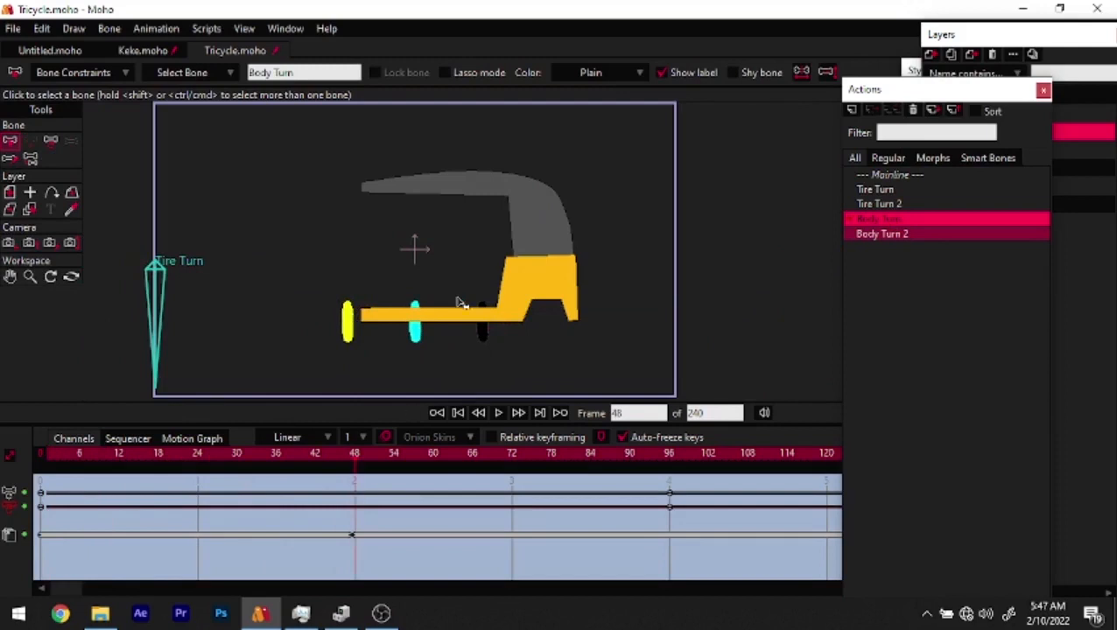
Select the Left group and, at frame 48 of Body Turn, narrow it horizontally to an X scale of 0.0166
{"action": "scroll", "coordinate": [389, 267], "scroll_direction": "up", "scroll_amount": 2}
{"action": "left_click", "coordinate": [1012, 31]}
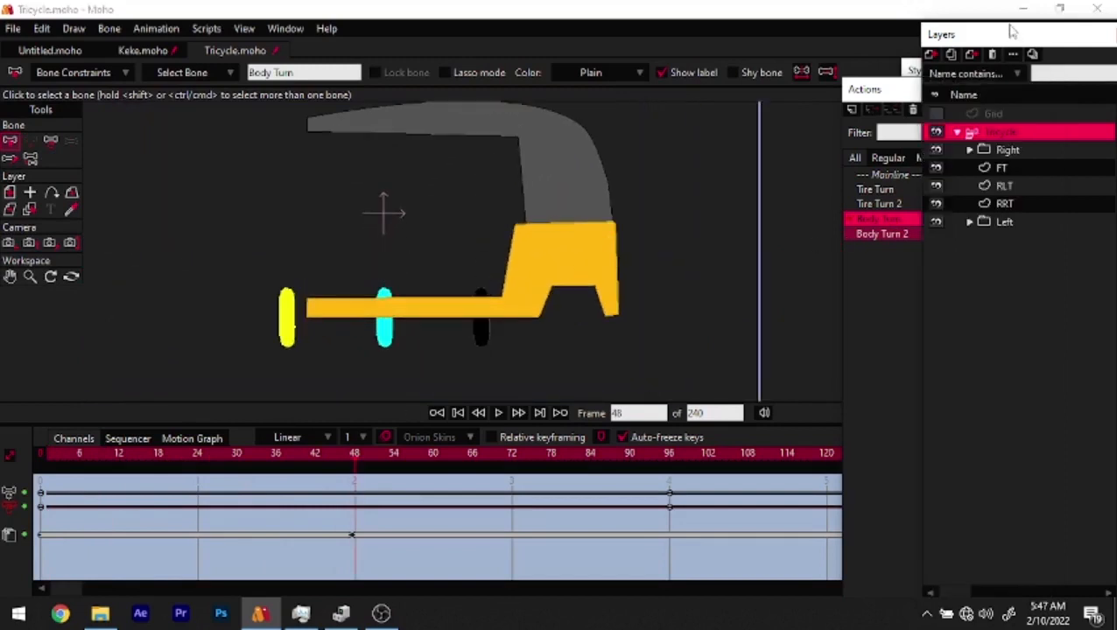
{"action": "left_click", "coordinate": [1007, 153]}
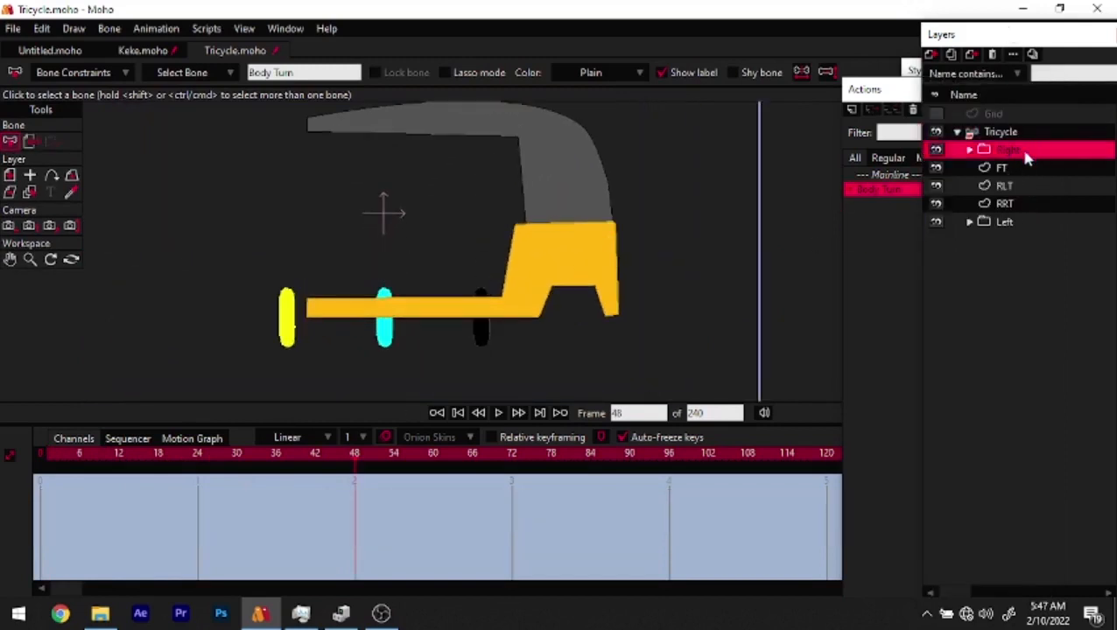
{"action": "left_click", "coordinate": [1023, 224]}
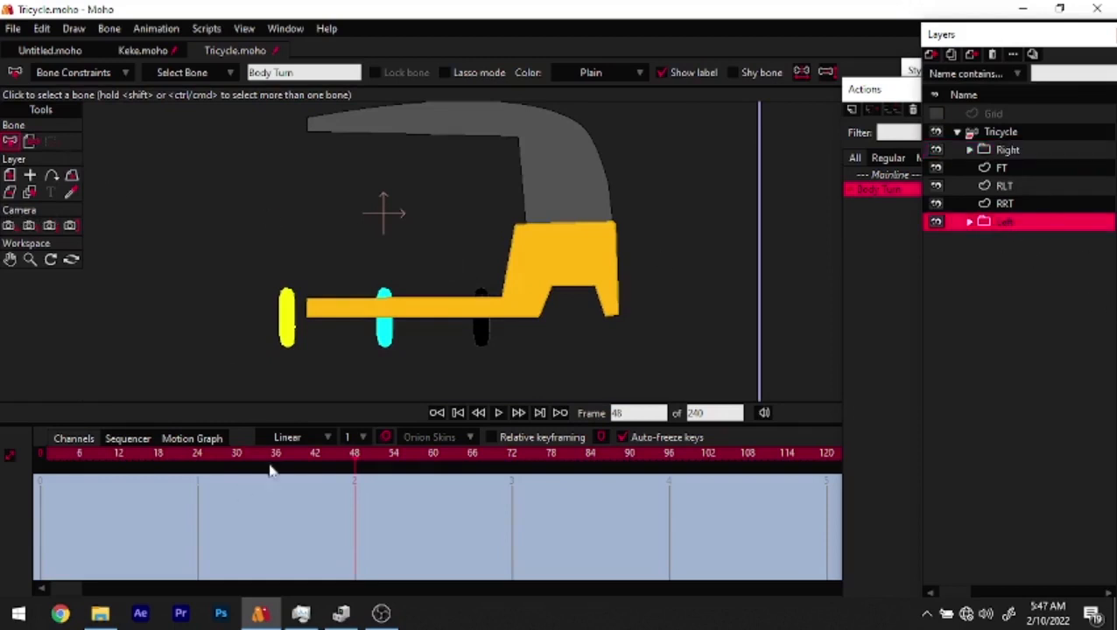
{"action": "left_click_drag", "start_coordinate": [276, 461], "coordinate": [356, 489]}
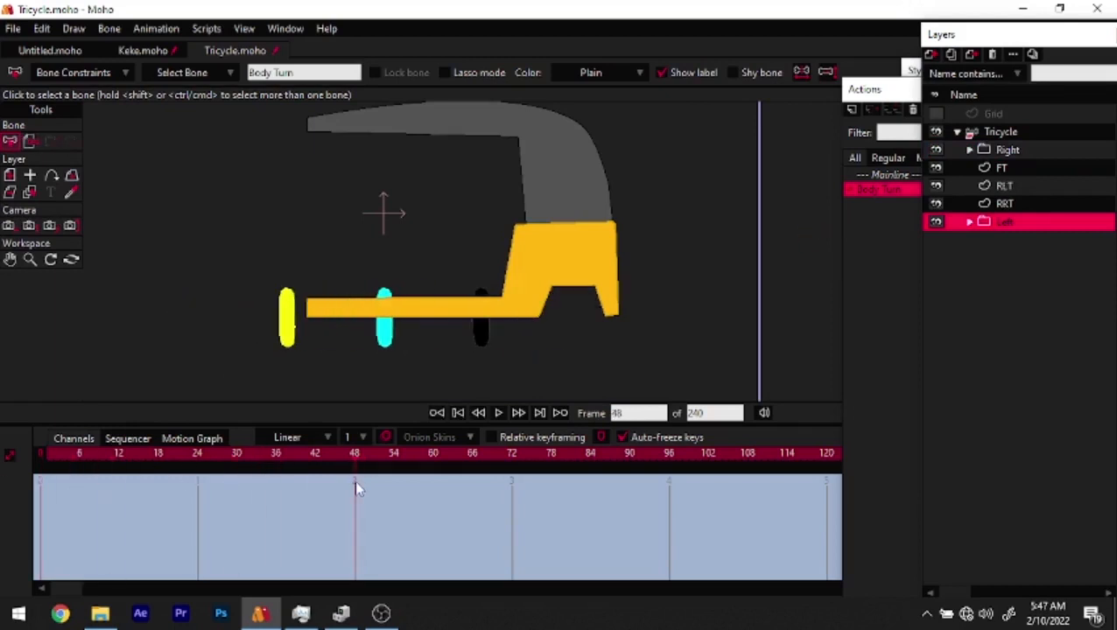
{"action": "left_click", "coordinate": [10, 175]}
{"action": "scroll", "coordinate": [552, 214], "scroll_direction": "down", "scroll_amount": 2}
{"action": "left_click_drag", "start_coordinate": [553, 215], "coordinate": [401, 229]}
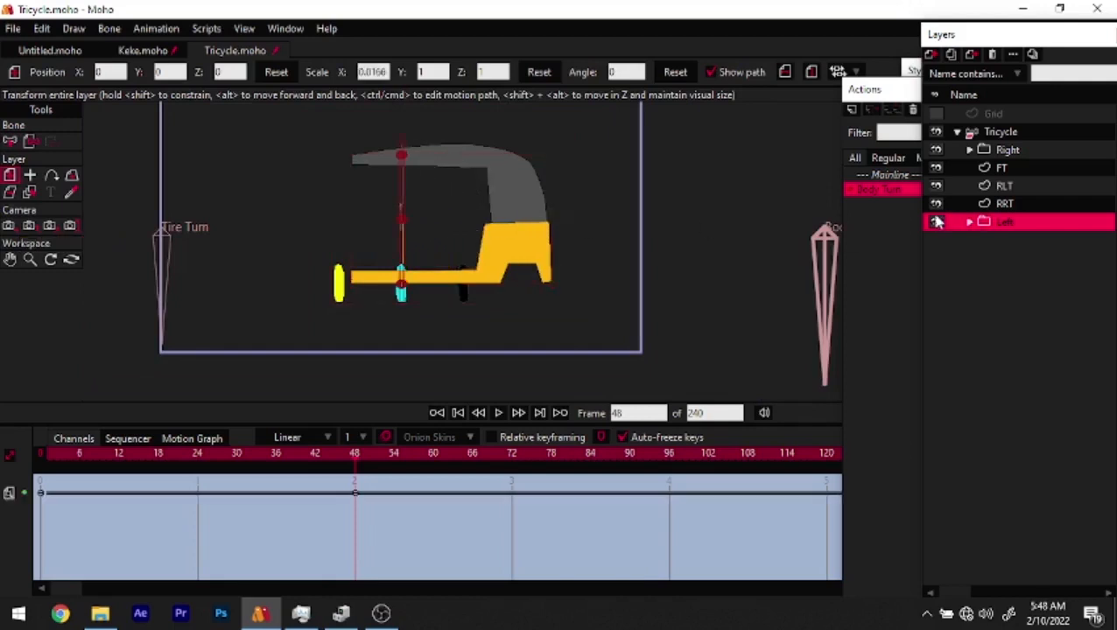
Hide the Right group and reduce the Left group's X scale to 0 at frame 48
{"action": "left_click", "coordinate": [936, 149]}
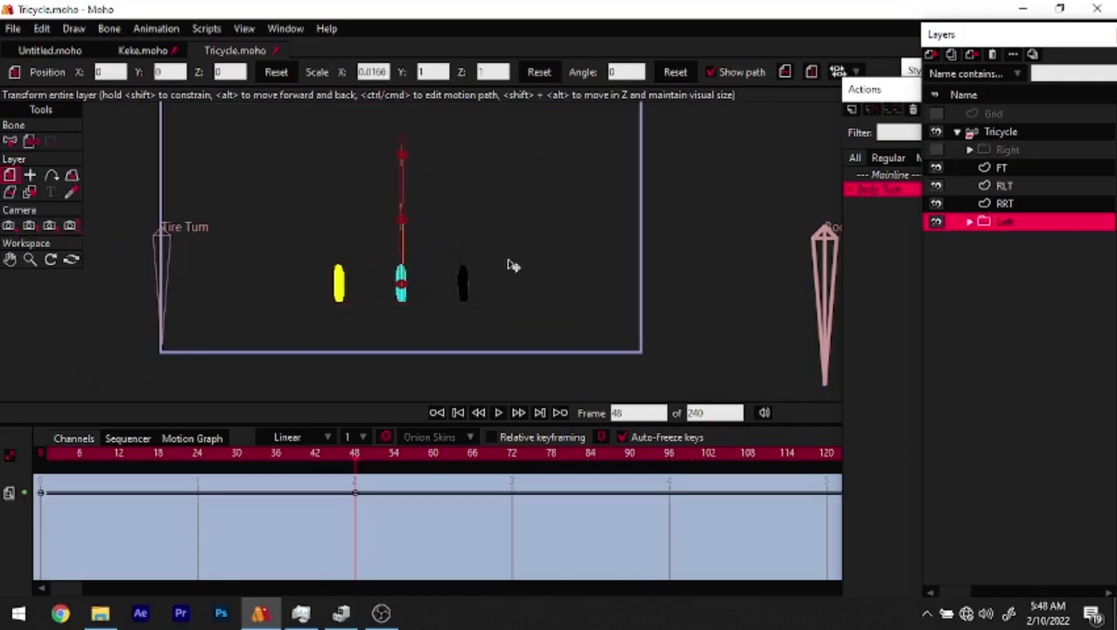
{"action": "scroll", "coordinate": [429, 218], "scroll_direction": "up", "scroll_amount": 5}
{"action": "scroll", "coordinate": [460, 254], "scroll_direction": "up", "scroll_amount": 3}
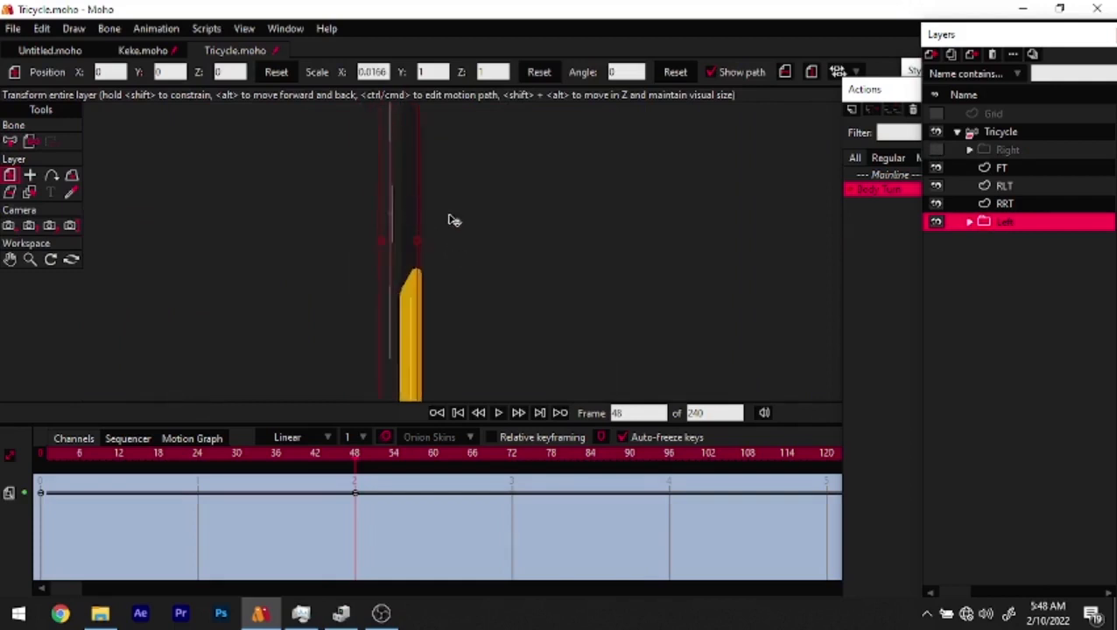
{"action": "left_click_drag", "start_coordinate": [359, 234], "coordinate": [402, 222]}
{"action": "scroll", "coordinate": [402, 222], "scroll_direction": "down", "scroll_amount": 5}
{"action": "scroll", "coordinate": [403, 248], "scroll_direction": "up", "scroll_amount": 2}
{"action": "scroll", "coordinate": [403, 248], "scroll_direction": "up", "scroll_amount": 3}
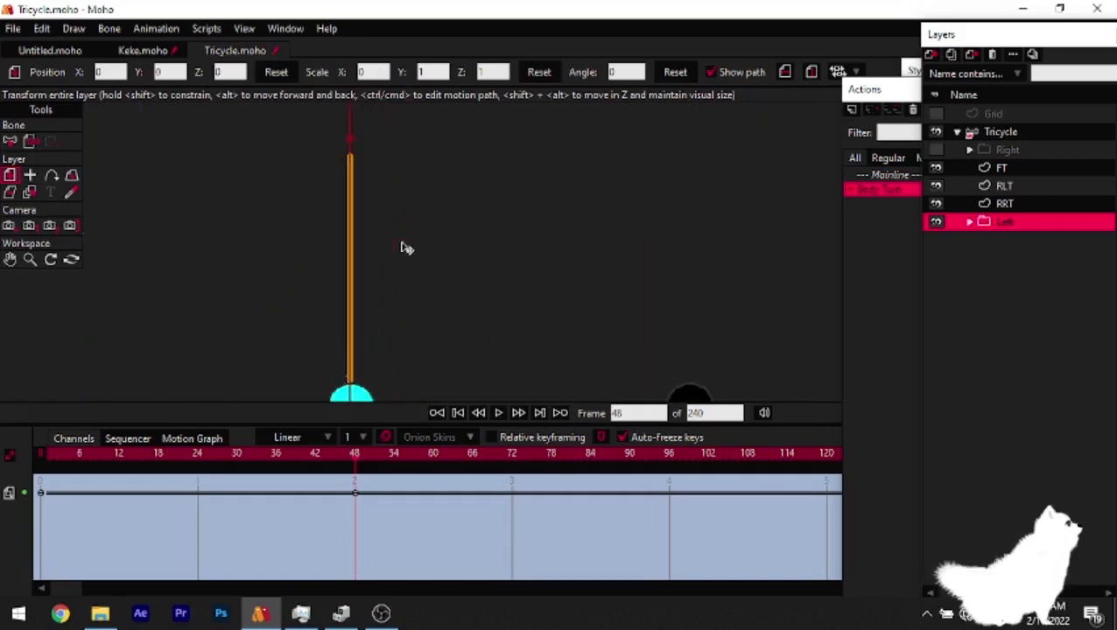
Move the flattened Left group sideways to the yellow tire's outer edge, at an X position of about -0.5013
{"action": "left_click_drag", "start_coordinate": [351, 266], "coordinate": [186, 260]}
{"action": "left_click_drag", "start_coordinate": [321, 254], "coordinate": [443, 253]}
{"action": "left_click_drag", "start_coordinate": [306, 289], "coordinate": [493, 186]}
{"action": "scroll", "coordinate": [493, 186], "scroll_direction": "down", "scroll_amount": 2}
{"action": "scroll", "coordinate": [496, 188], "scroll_direction": "down", "scroll_amount": 1}
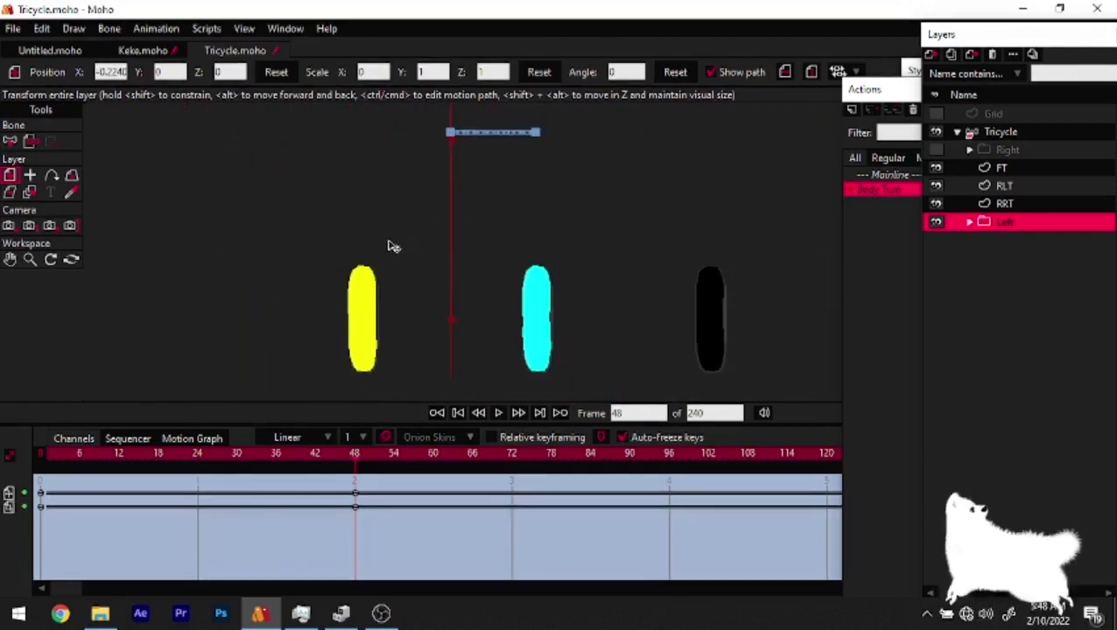
{"action": "left_click_drag", "start_coordinate": [454, 239], "coordinate": [349, 253]}
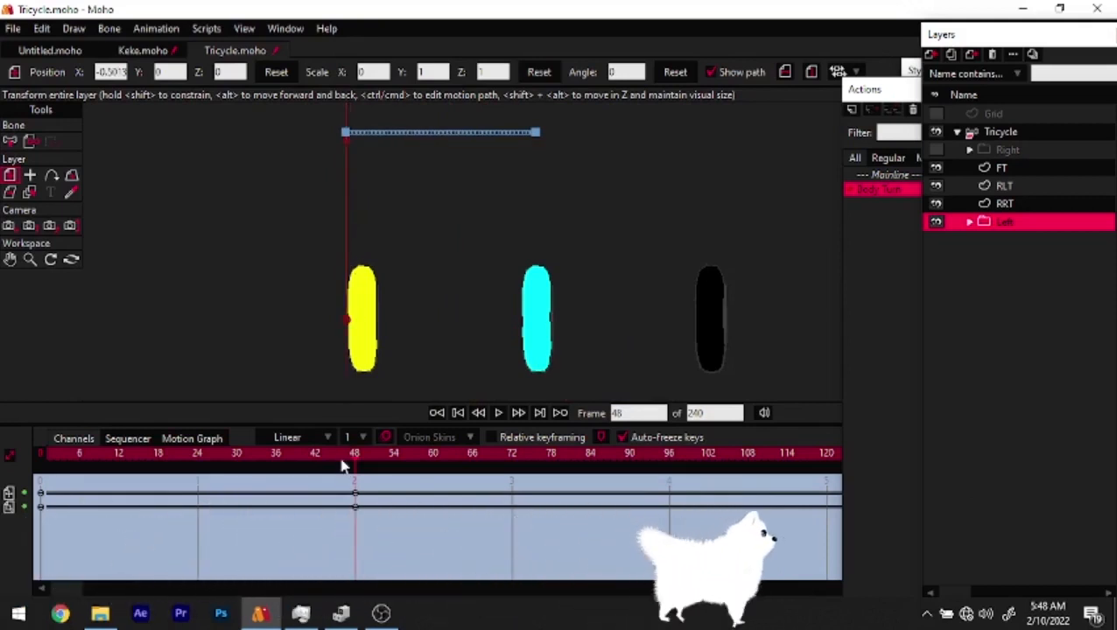
At frame 96 of Body Turn, reset the Left group's angle and scale
{"action": "left_click", "coordinate": [330, 455]}
{"action": "left_click_drag", "start_coordinate": [330, 456], "coordinate": [672, 524]}
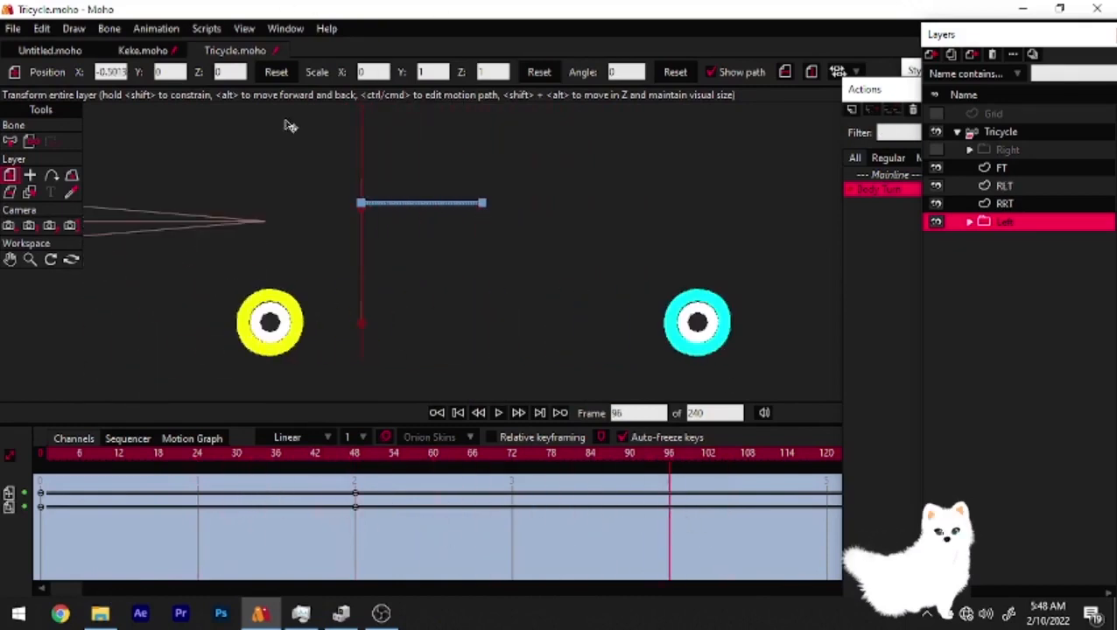
{"action": "left_click", "coordinate": [676, 72]}
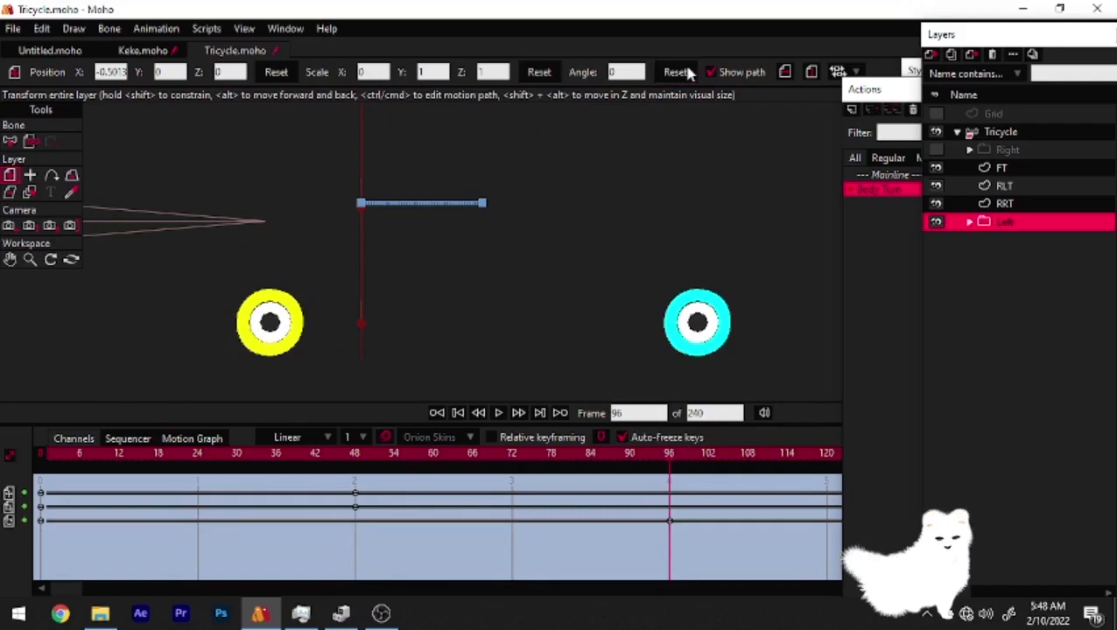
{"action": "left_click", "coordinate": [538, 72]}
Return to frame 48 and flip the Left group horizontally
{"action": "scroll", "coordinate": [467, 151], "scroll_direction": "down", "scroll_amount": 2}
{"action": "left_click_drag", "start_coordinate": [317, 457], "coordinate": [360, 521]}
{"action": "left_click", "coordinate": [784, 73]}
{"action": "scroll", "coordinate": [415, 271], "scroll_direction": "up", "scroll_amount": 1}
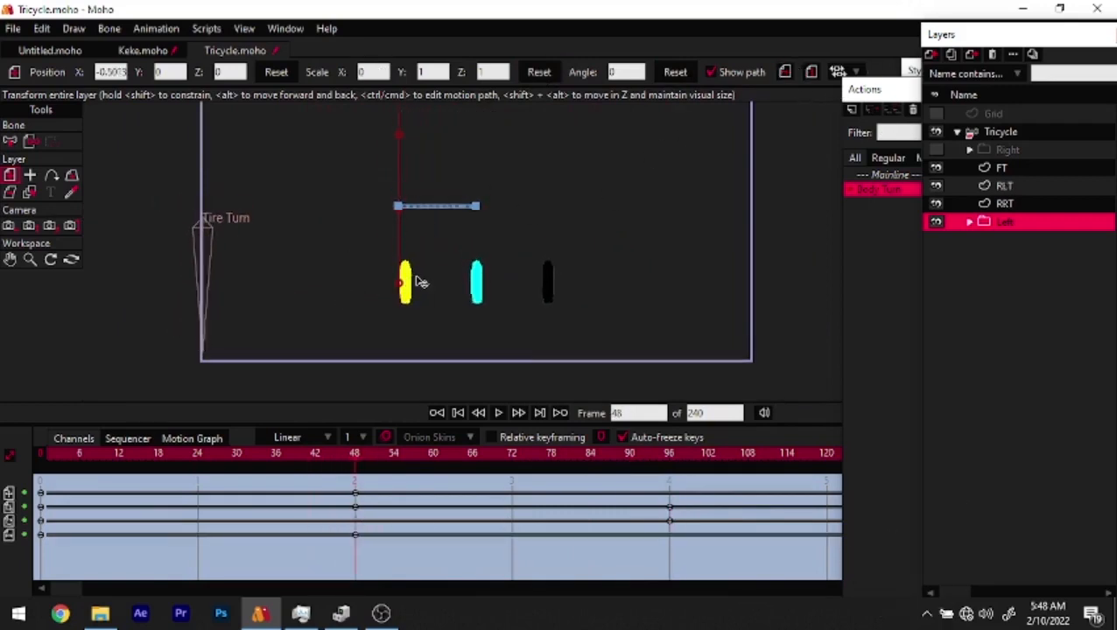
At frame 96 of Body Turn, reset the Left group's position and compare the pose with frame 48
{"action": "left_click_drag", "start_coordinate": [338, 458], "coordinate": [671, 523]}
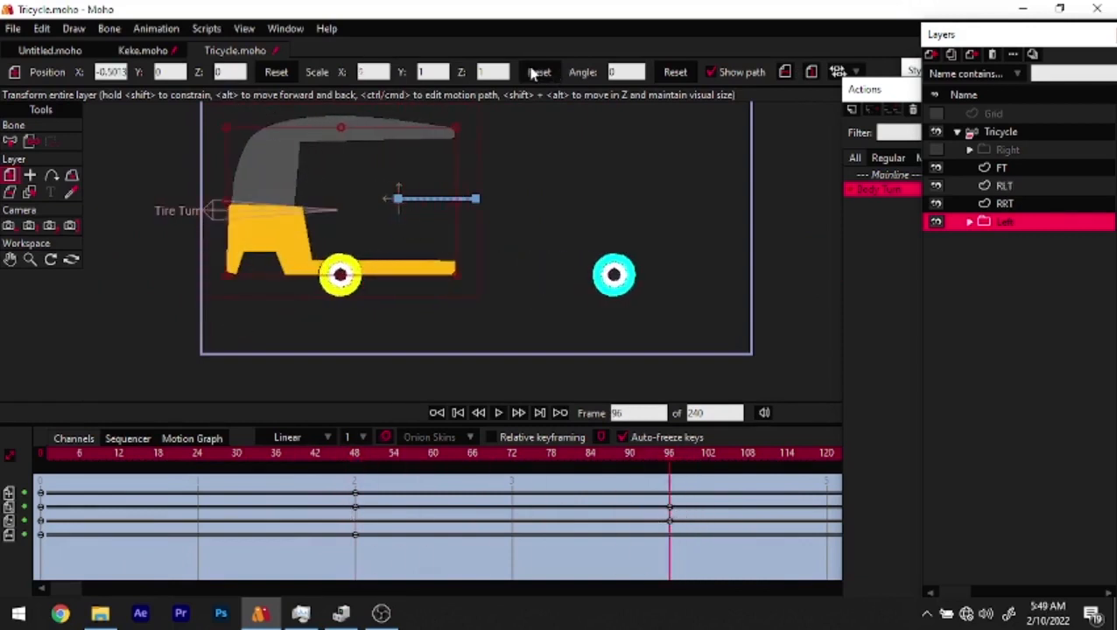
{"action": "left_click", "coordinate": [276, 73]}
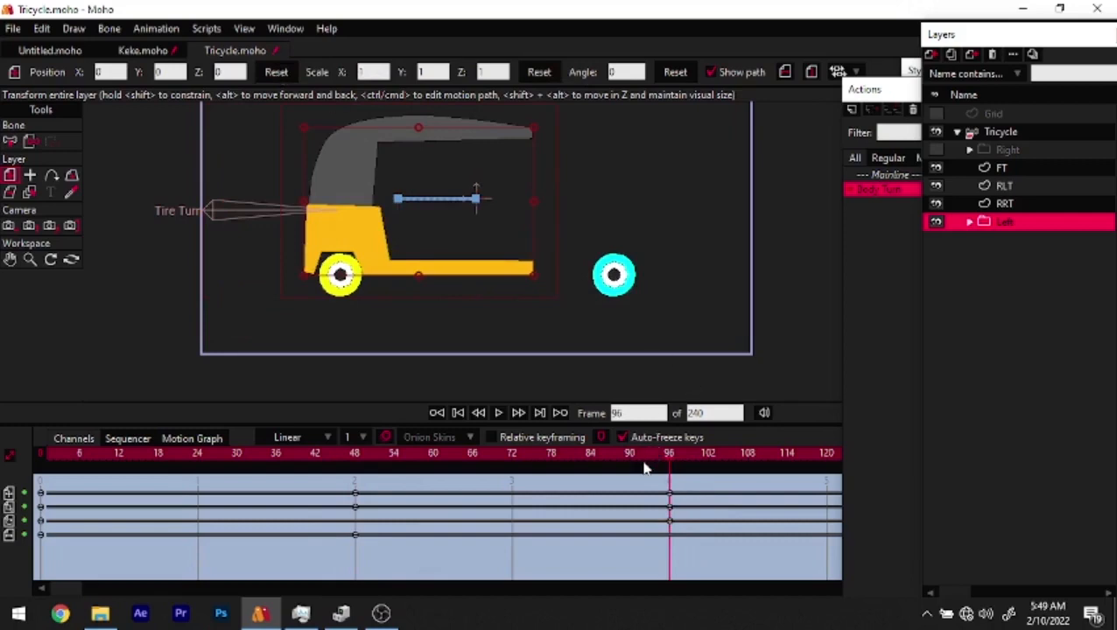
{"action": "left_click_drag", "start_coordinate": [637, 465], "coordinate": [355, 482]}
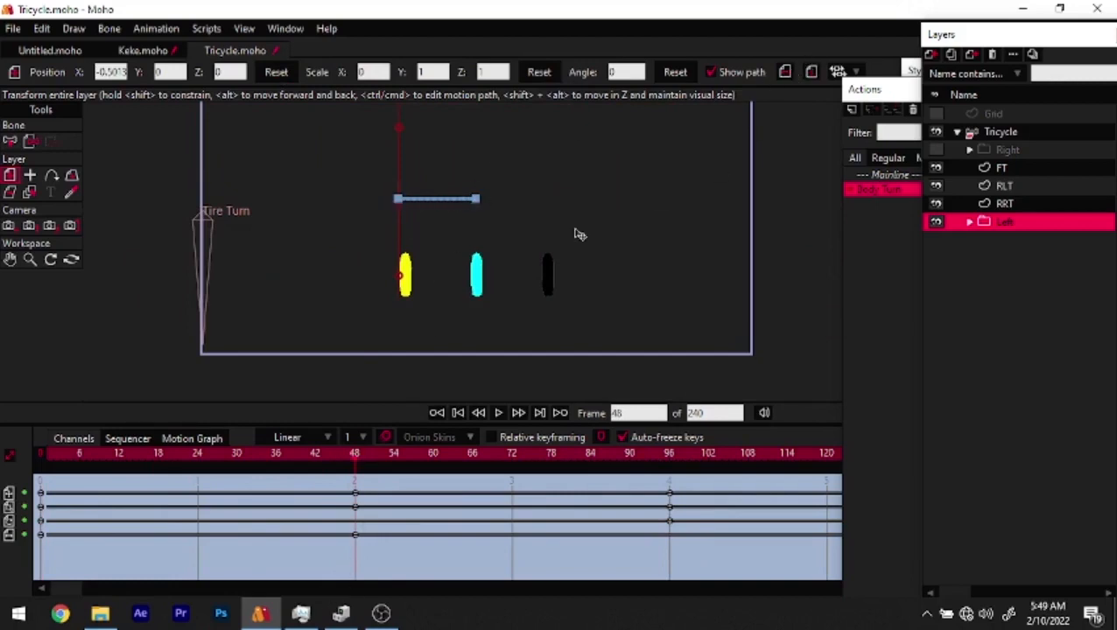
{"action": "left_click_drag", "start_coordinate": [366, 456], "coordinate": [673, 492]}
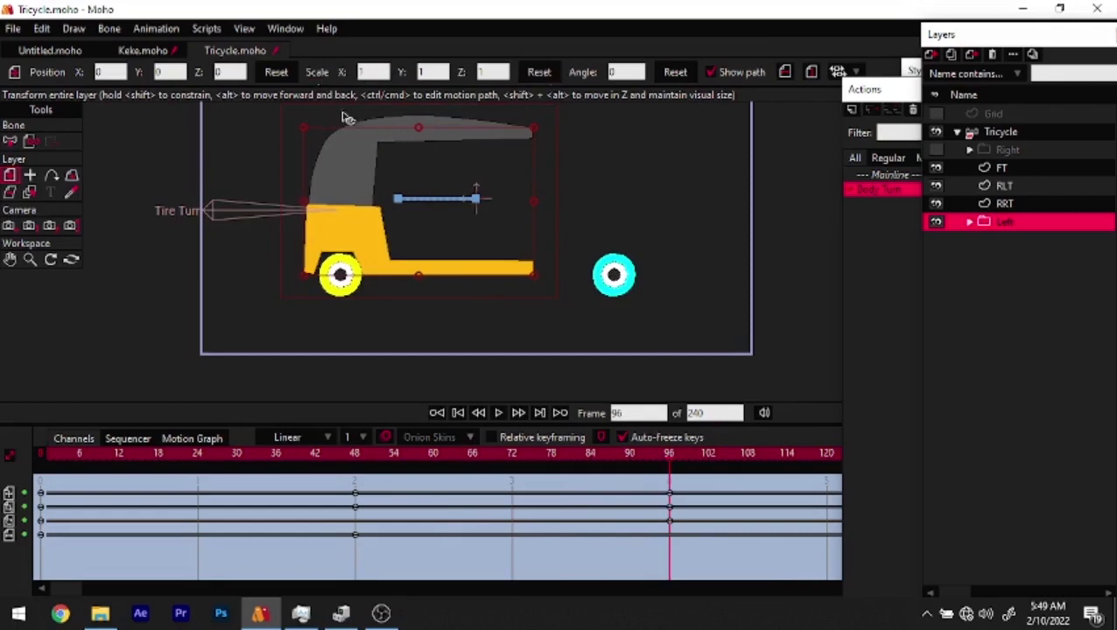
{"action": "left_click_drag", "start_coordinate": [643, 464], "coordinate": [355, 474]}
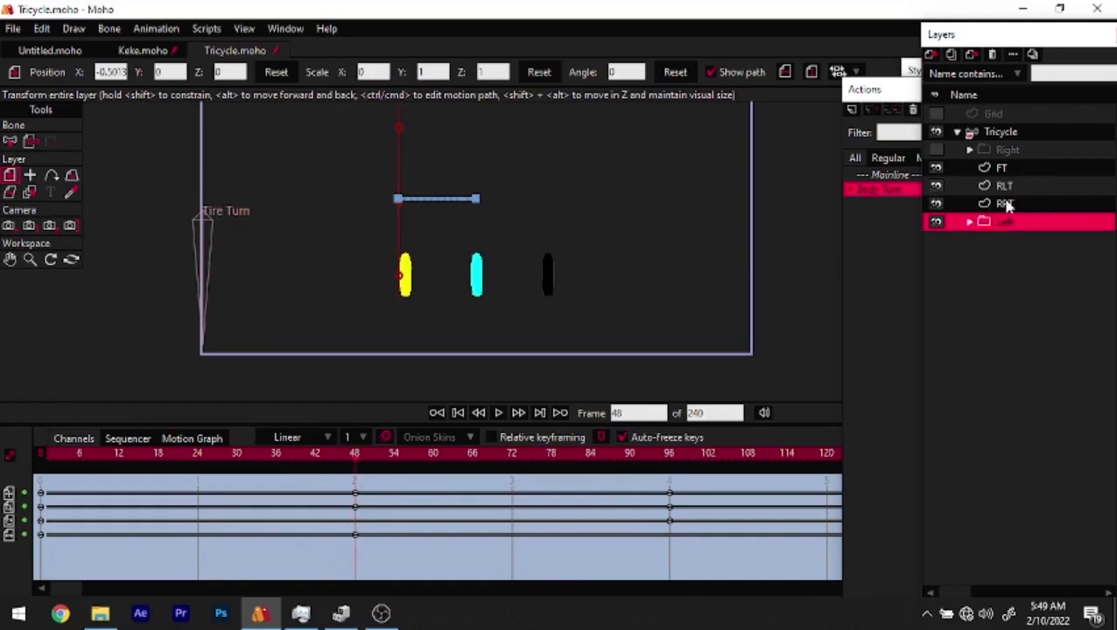
Delete the existing Right group and replace it with a duplicate of the Left group named Right
{"action": "left_click", "coordinate": [1002, 151]}
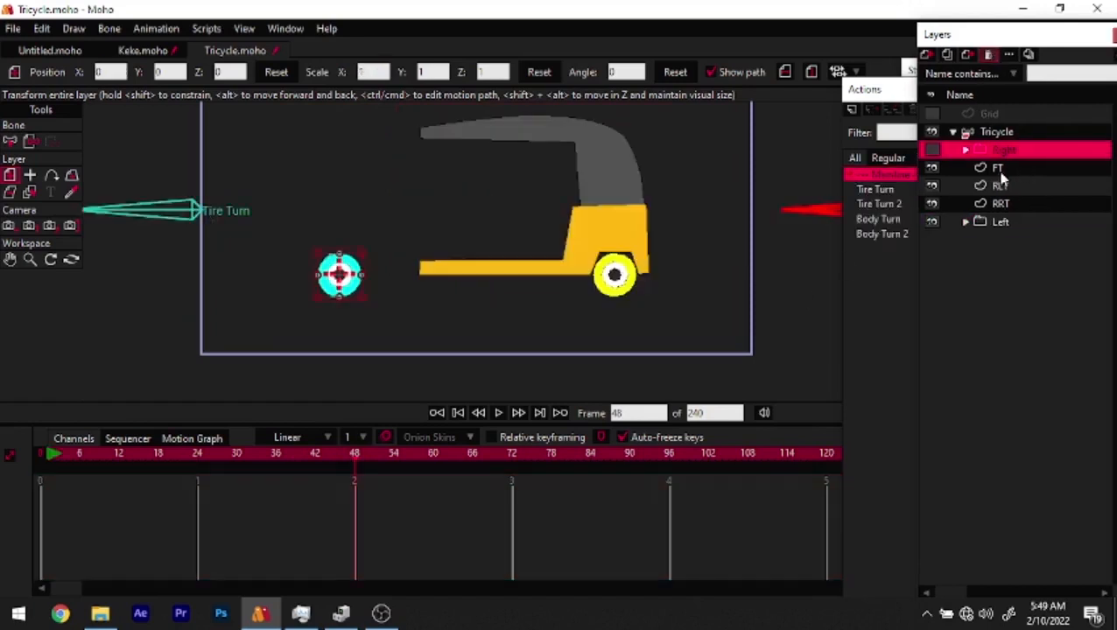
{"action": "left_click", "coordinate": [1002, 204]}
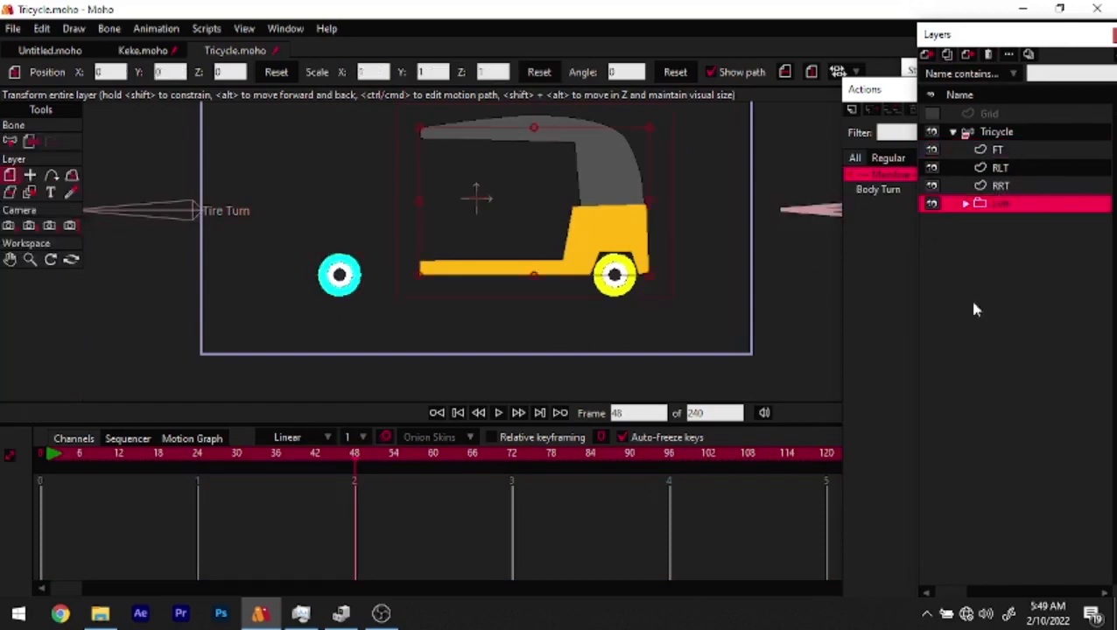
{"action": "left_click", "coordinate": [947, 55]}
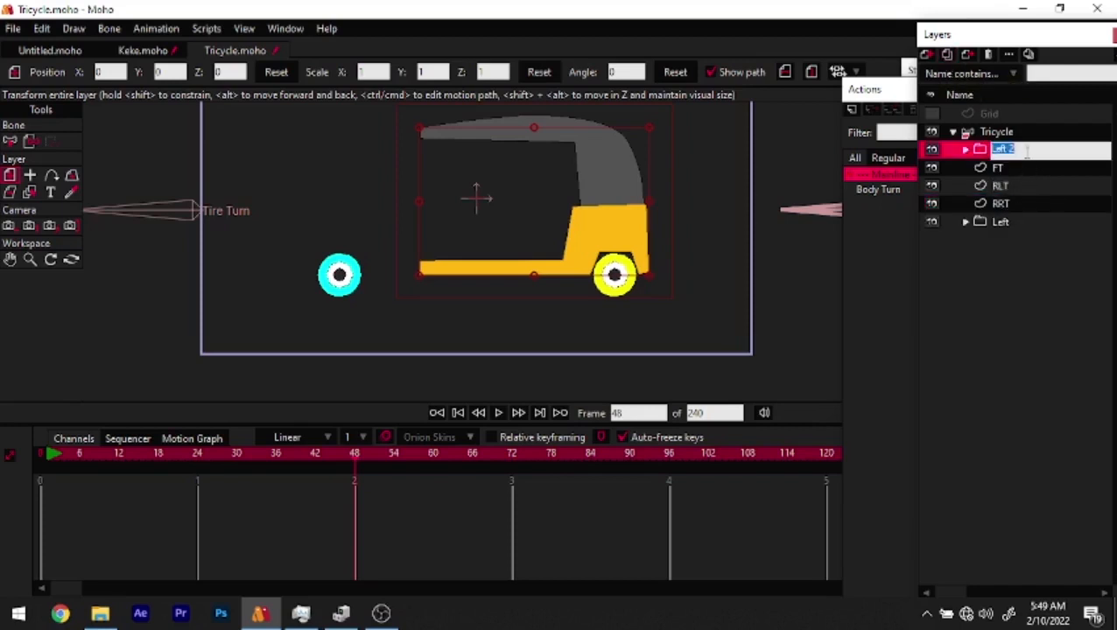
{"action": "type", "text": "Right"}
{"action": "key", "text": "Return"}
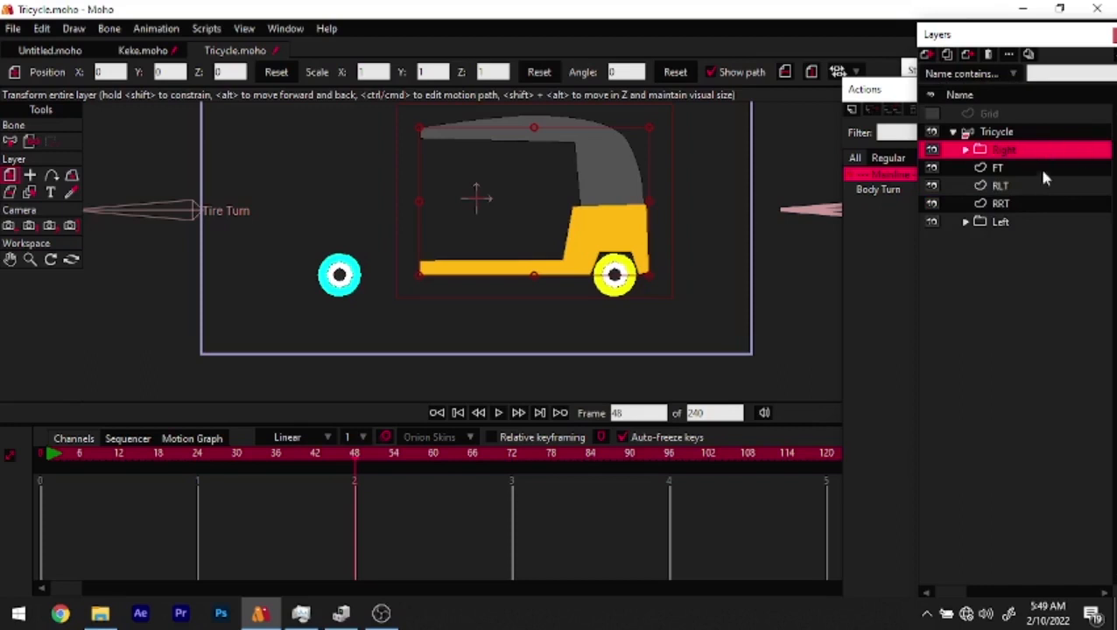
Reorder the Tricycle layers so RRT sits above RLT and the Right group sits directly above Left
{"action": "left_click", "coordinate": [1009, 205]}
{"action": "left_click", "coordinate": [1007, 186]}
{"action": "left_click", "coordinate": [1005, 168]}
{"action": "left_click", "coordinate": [1005, 186]}
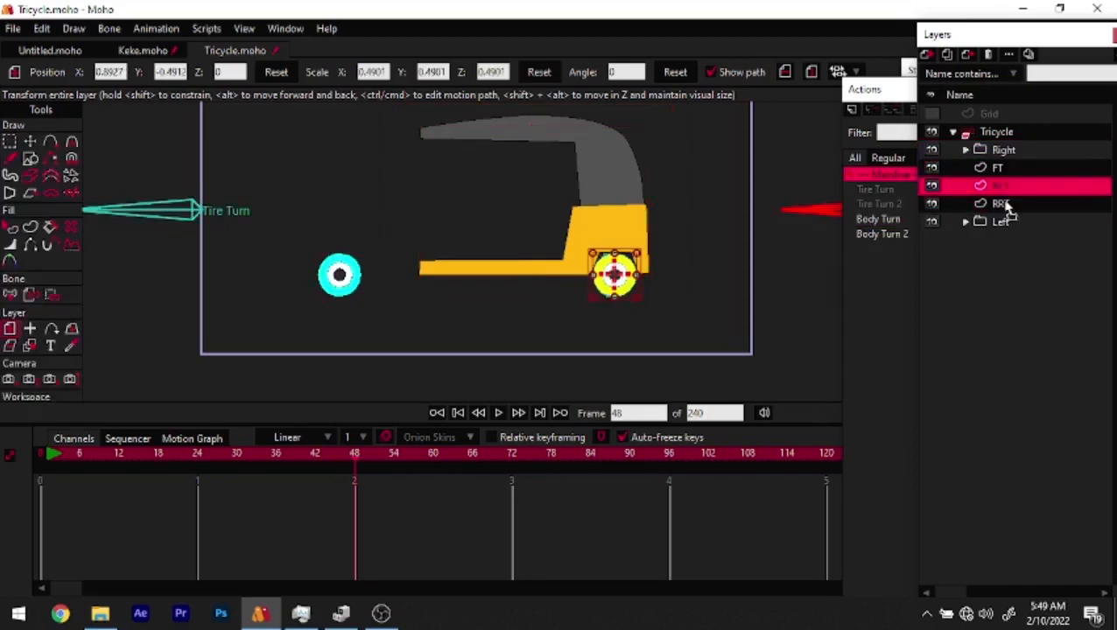
{"action": "left_click", "coordinate": [1003, 150]}
At frame 48 of Body Turn, move the flattened Right group to the black tire's outer edge, at an X position of about 0.4991
{"action": "left_click", "coordinate": [186, 455]}
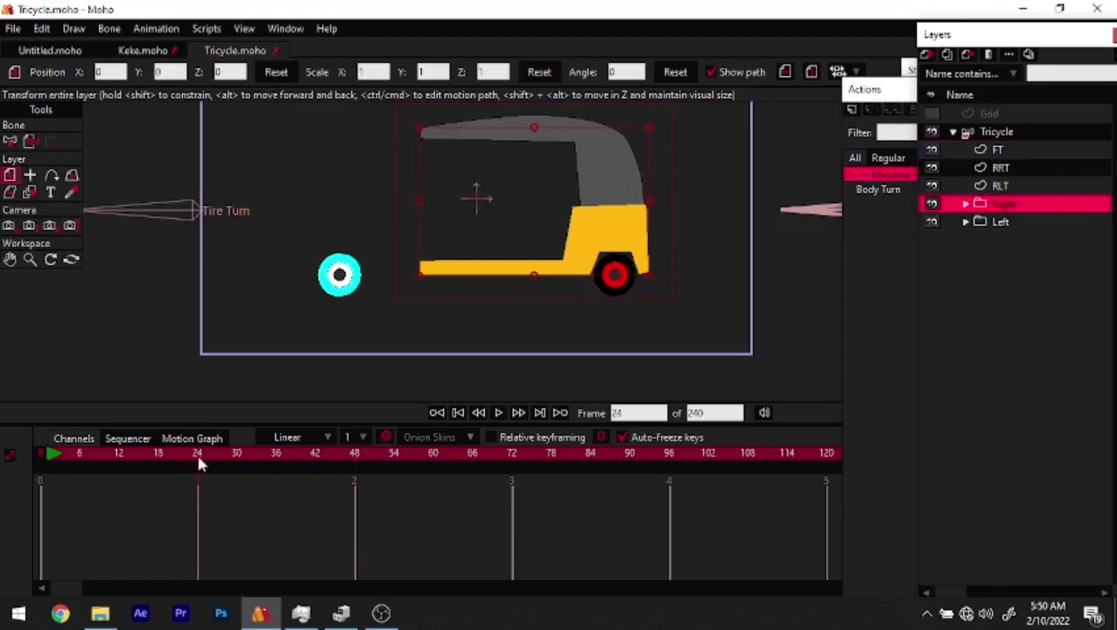
{"action": "double_click", "coordinate": [884, 191]}
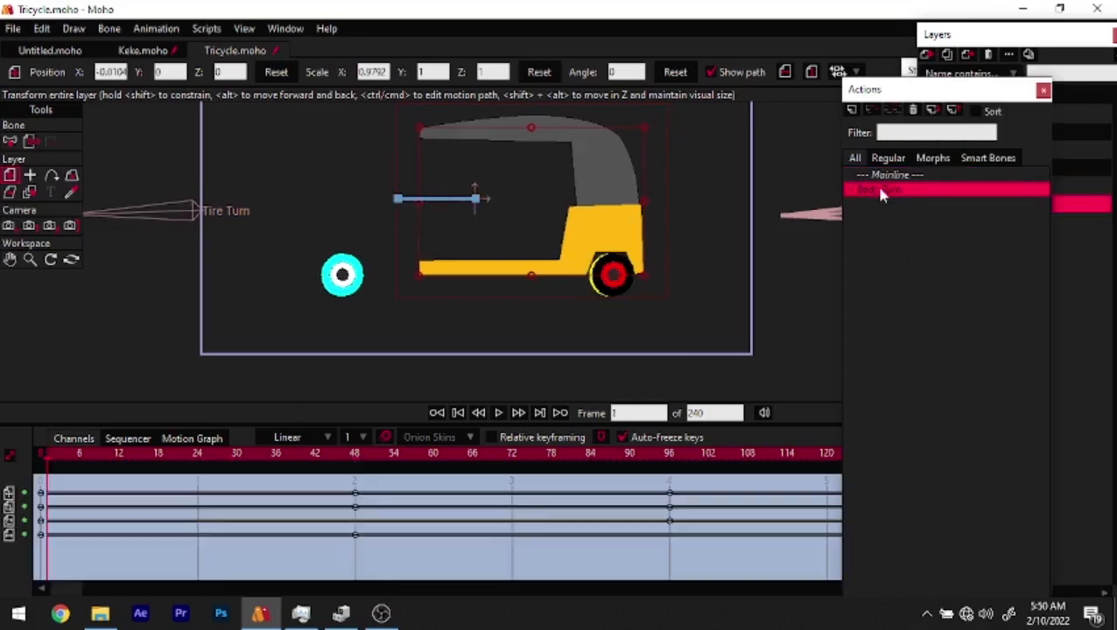
{"action": "left_click_drag", "start_coordinate": [245, 465], "coordinate": [353, 459]}
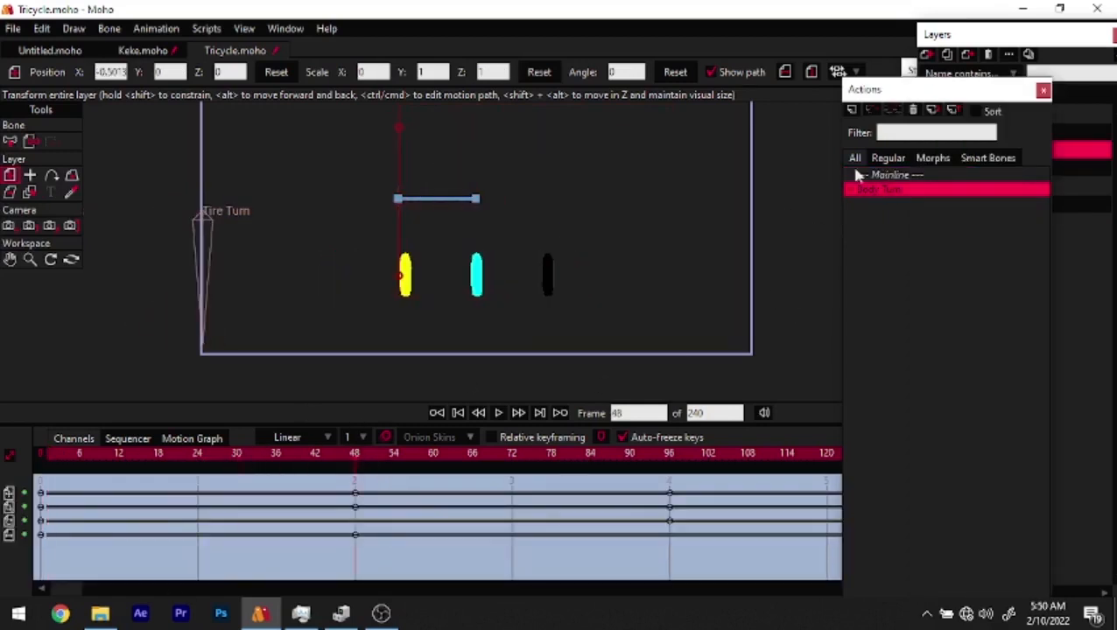
{"action": "left_click", "coordinate": [1033, 42]}
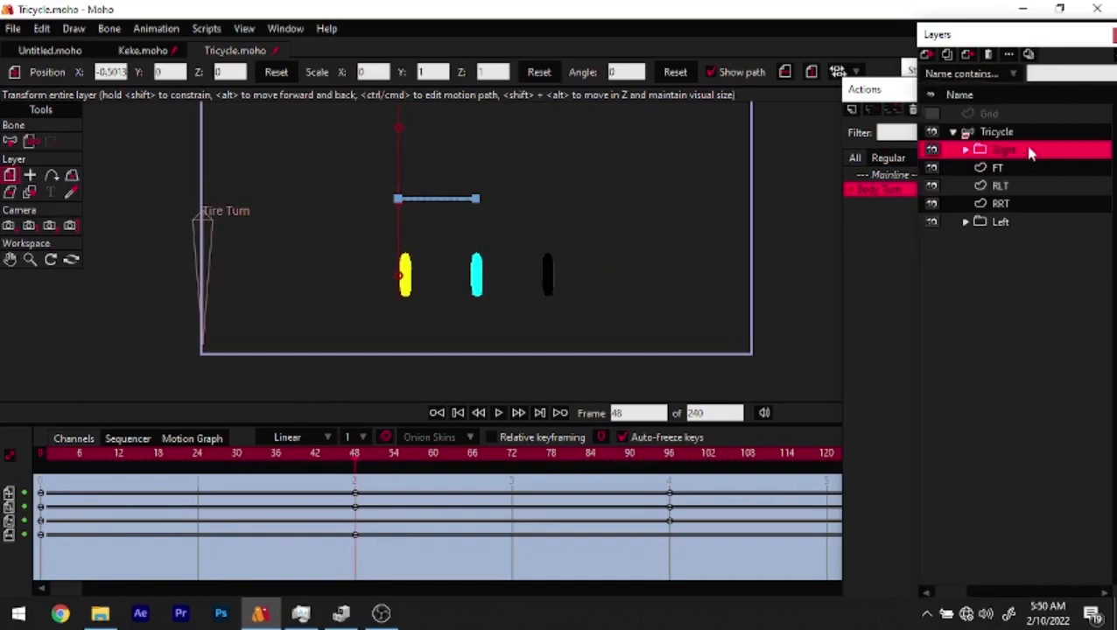
{"action": "scroll", "coordinate": [438, 189], "scroll_direction": "up", "scroll_amount": 1}
{"action": "left_click_drag", "start_coordinate": [396, 233], "coordinate": [580, 233]}
At frame 0, move the Right group above FT in the layer order and scrub through the turn to check it
{"action": "left_click_drag", "start_coordinate": [343, 456], "coordinate": [117, 531]}
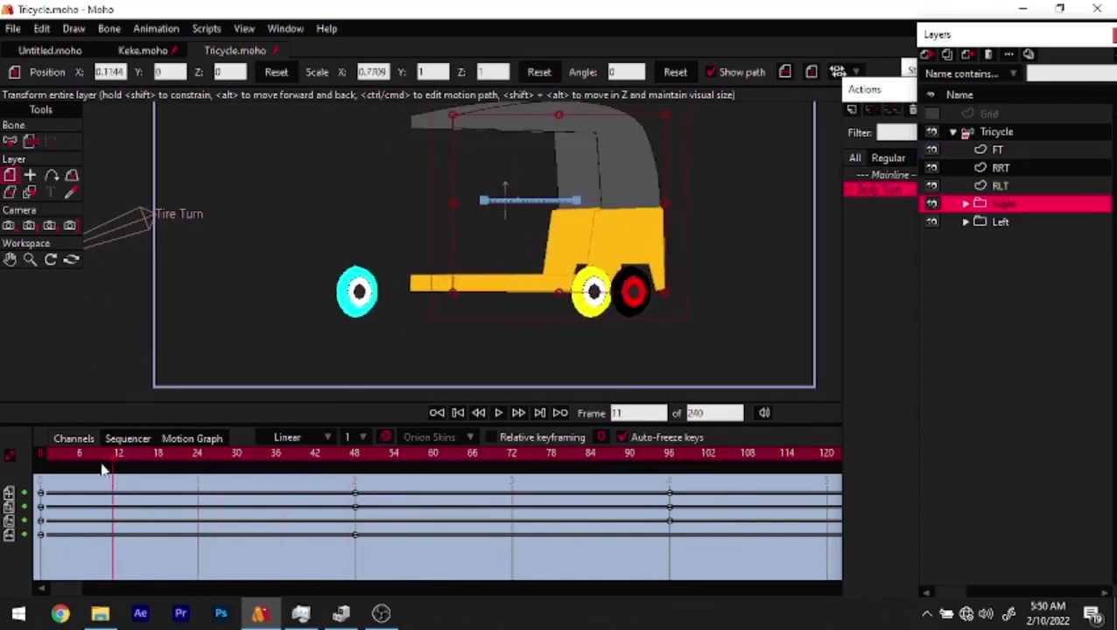
{"action": "left_click_drag", "start_coordinate": [101, 471], "coordinate": [38, 473]}
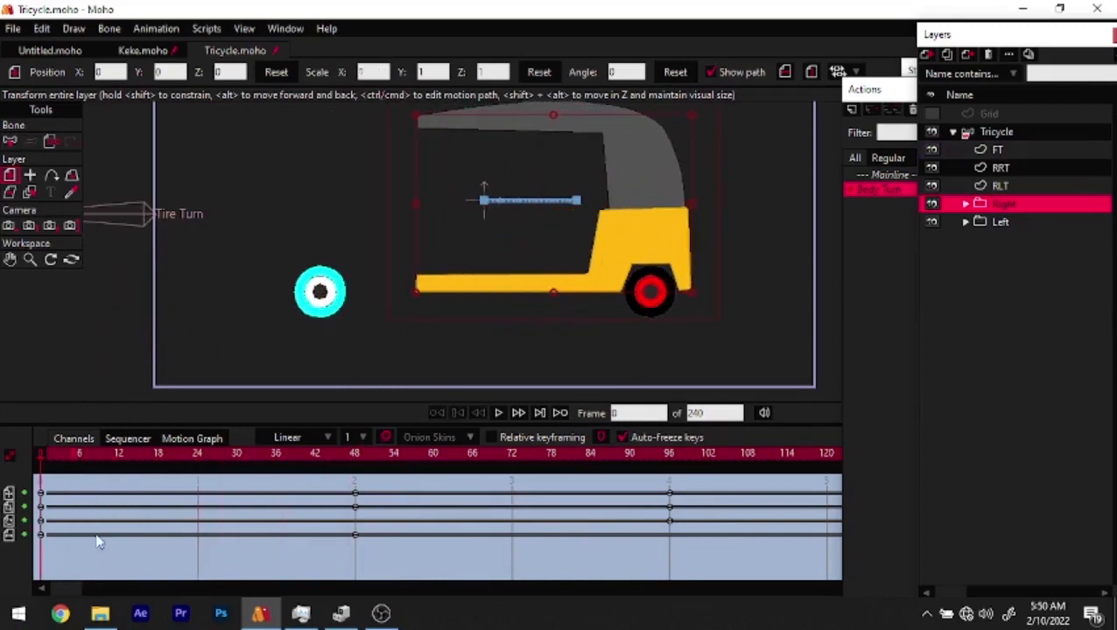
{"action": "left_click", "coordinate": [998, 133]}
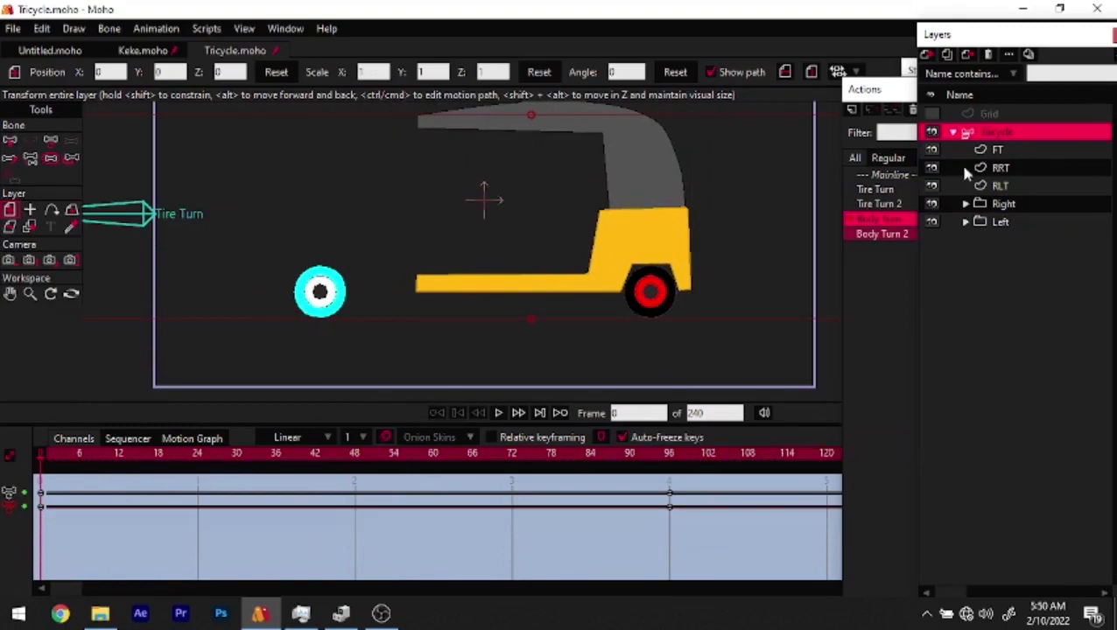
{"action": "left_click_drag", "start_coordinate": [1019, 204], "coordinate": [1023, 147]}
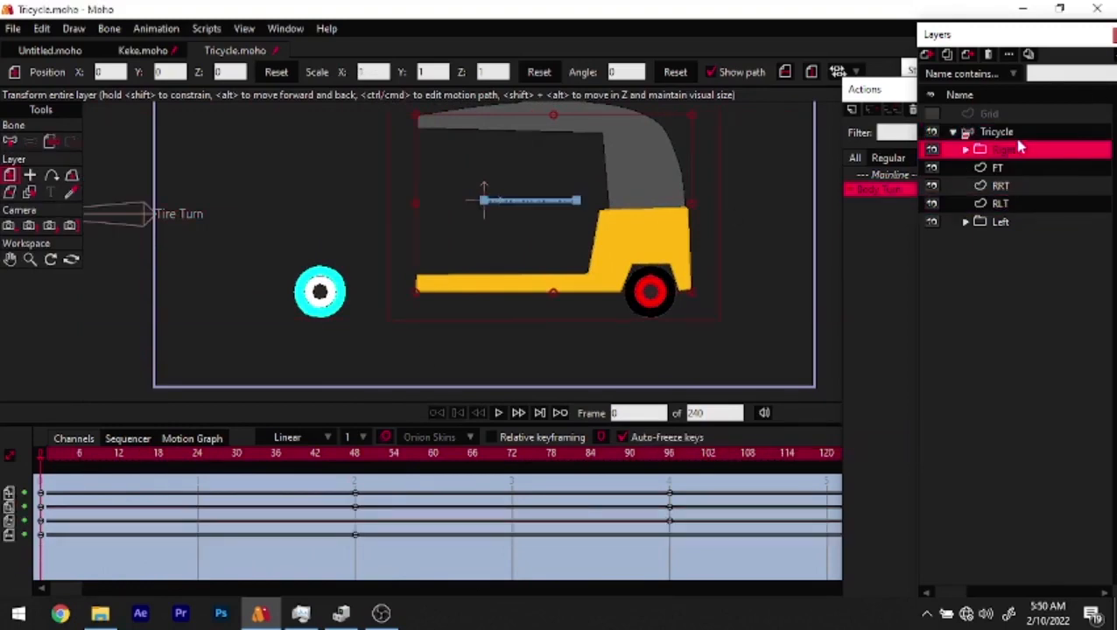
{"action": "left_click_drag", "start_coordinate": [67, 454], "coordinate": [532, 493]}
{"action": "left_click_drag", "start_coordinate": [690, 497], "coordinate": [6, 554]}
{"action": "scroll", "coordinate": [696, 223], "scroll_direction": "up", "scroll_amount": 2}
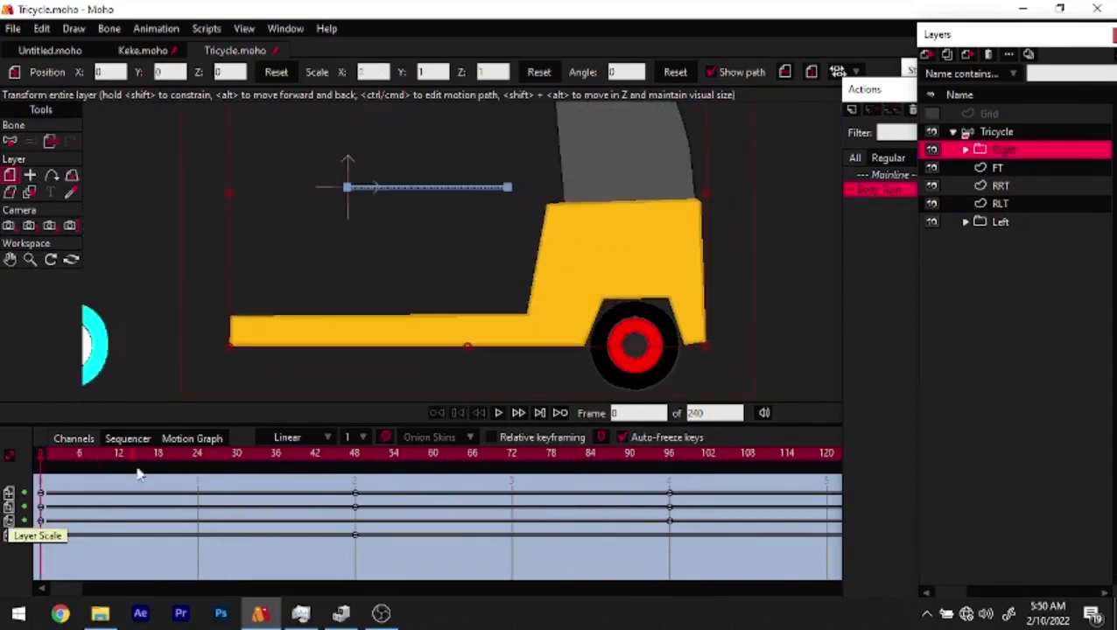
{"action": "left_click_drag", "start_coordinate": [128, 457], "coordinate": [126, 508]}
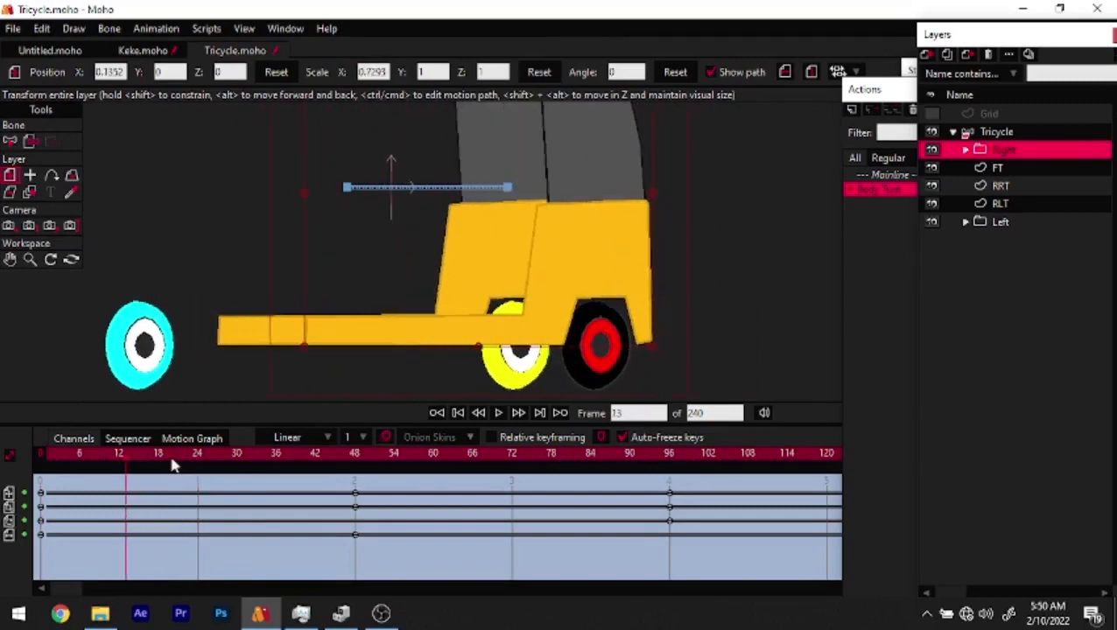
At frame 48, move the Left group to the top of the Tricycle layer order and the Right group to the bottom
{"action": "left_click_drag", "start_coordinate": [175, 464], "coordinate": [355, 484]}
{"action": "left_click_drag", "start_coordinate": [295, 272], "coordinate": [329, 281]}
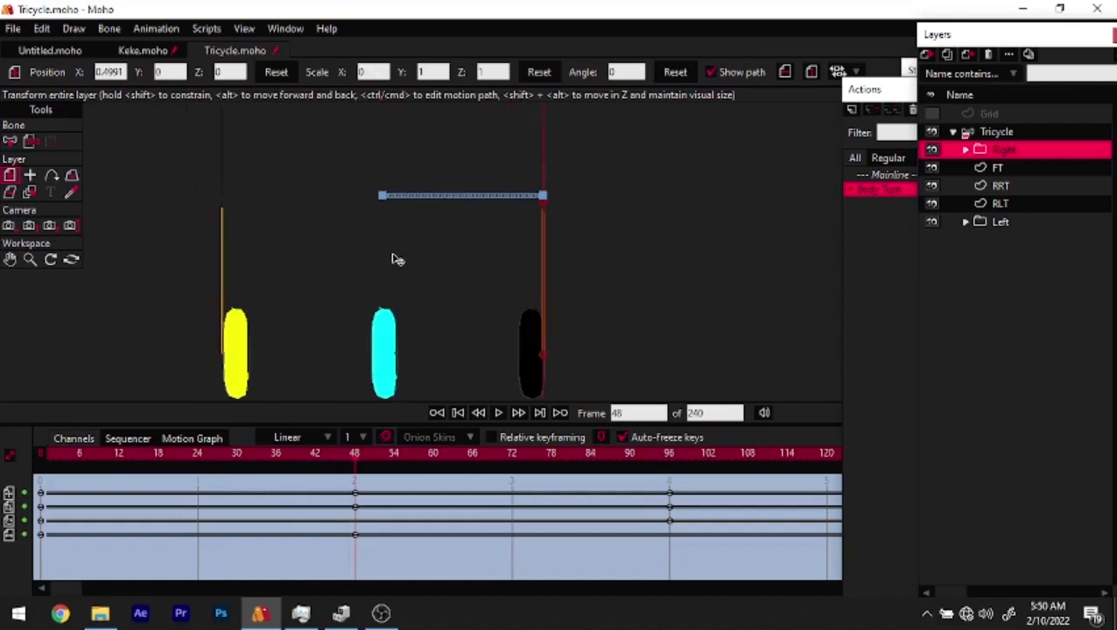
{"action": "left_click_drag", "start_coordinate": [387, 249], "coordinate": [379, 163]}
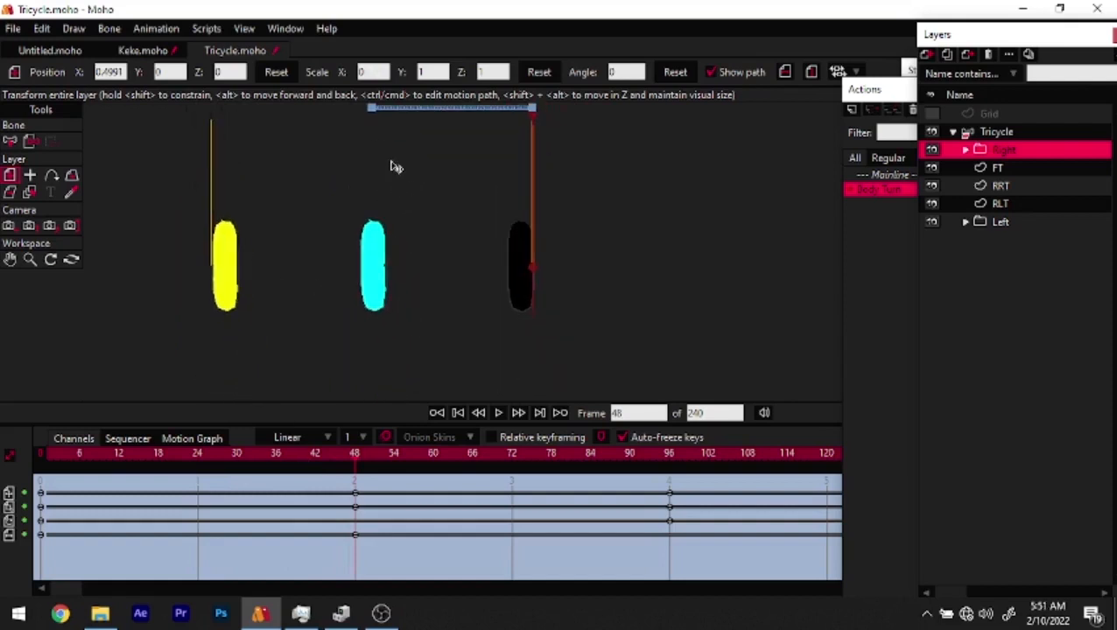
{"action": "left_click", "coordinate": [1034, 223]}
{"action": "left_click", "coordinate": [1026, 150]}
{"action": "left_click", "coordinate": [1030, 224]}
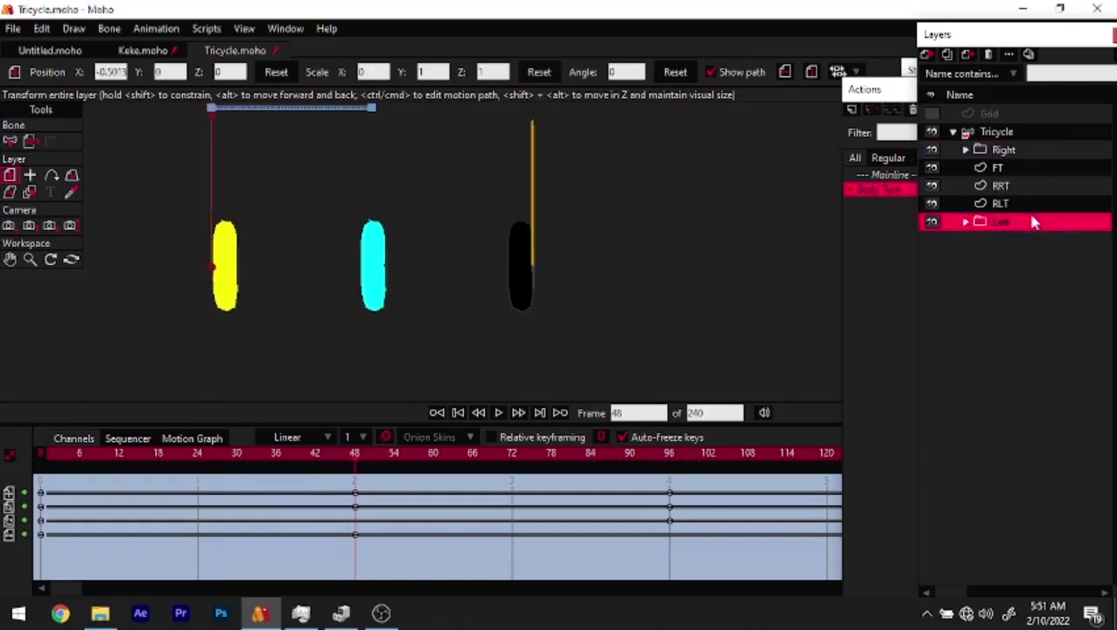
{"action": "left_click_drag", "start_coordinate": [1040, 223], "coordinate": [1026, 150]}
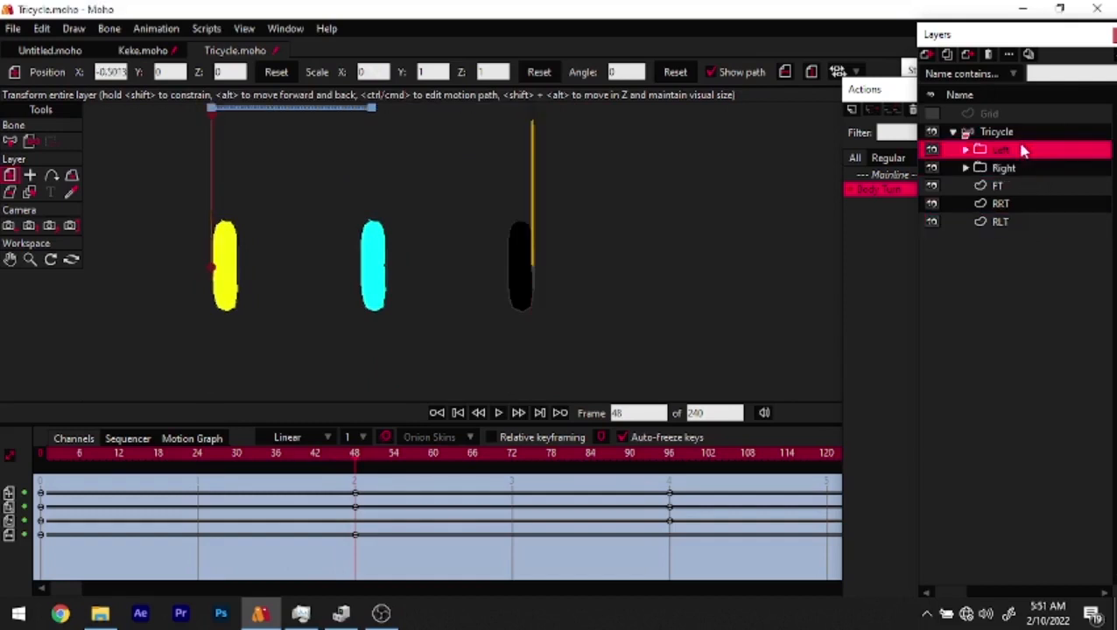
{"action": "left_click", "coordinate": [1031, 168]}
{"action": "left_click_drag", "start_coordinate": [1040, 187], "coordinate": [1022, 229]}
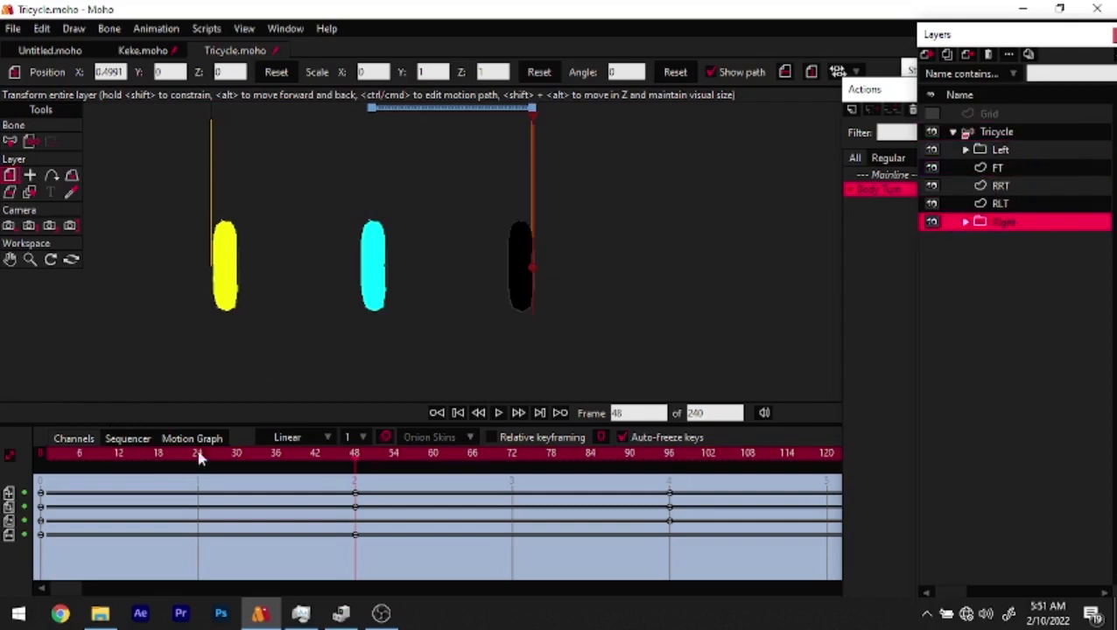
Check the first half of the turn and, at frame 48, move the RLT layer above RRT
{"action": "left_click", "coordinate": [224, 463]}
{"action": "left_click_drag", "start_coordinate": [206, 470], "coordinate": [353, 506]}
{"action": "left_click", "coordinate": [1040, 203]}
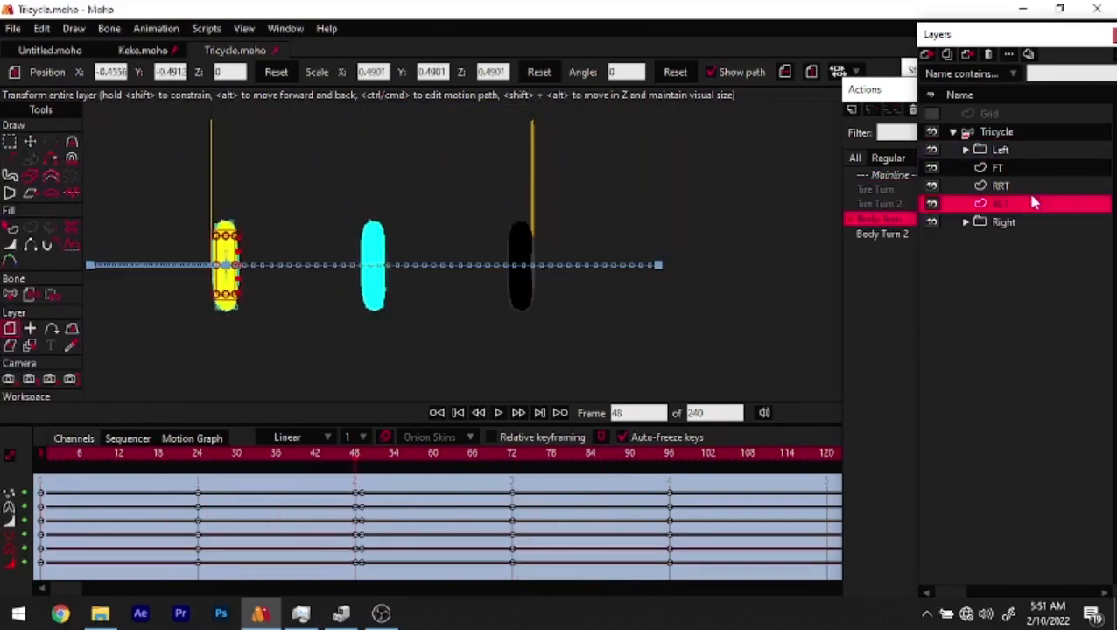
{"action": "left_click_drag", "start_coordinate": [1024, 214], "coordinate": [1017, 180]}
Scrub through the Body Turn action to examine the layer stacking, and inspect the Right and Left groups at frame 0
{"action": "left_click_drag", "start_coordinate": [340, 453], "coordinate": [558, 473]}
{"action": "left_click_drag", "start_coordinate": [330, 358], "coordinate": [511, 386]}
{"action": "left_click_drag", "start_coordinate": [372, 461], "coordinate": [11, 499]}
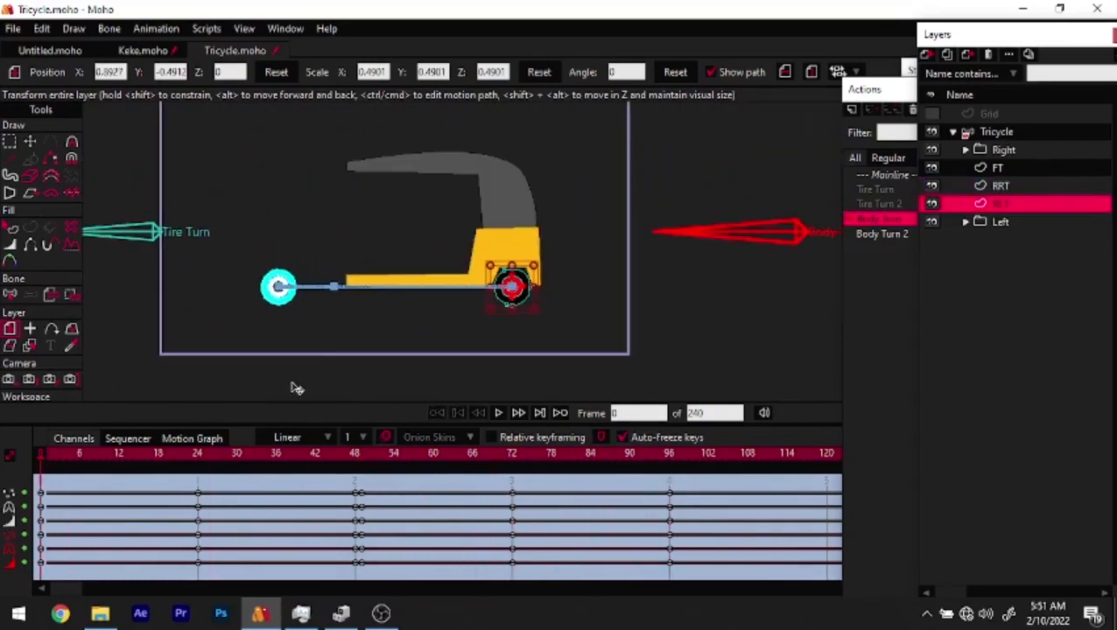
{"action": "left_click_drag", "start_coordinate": [234, 457], "coordinate": [3, 579]}
{"action": "left_click", "coordinate": [966, 150]}
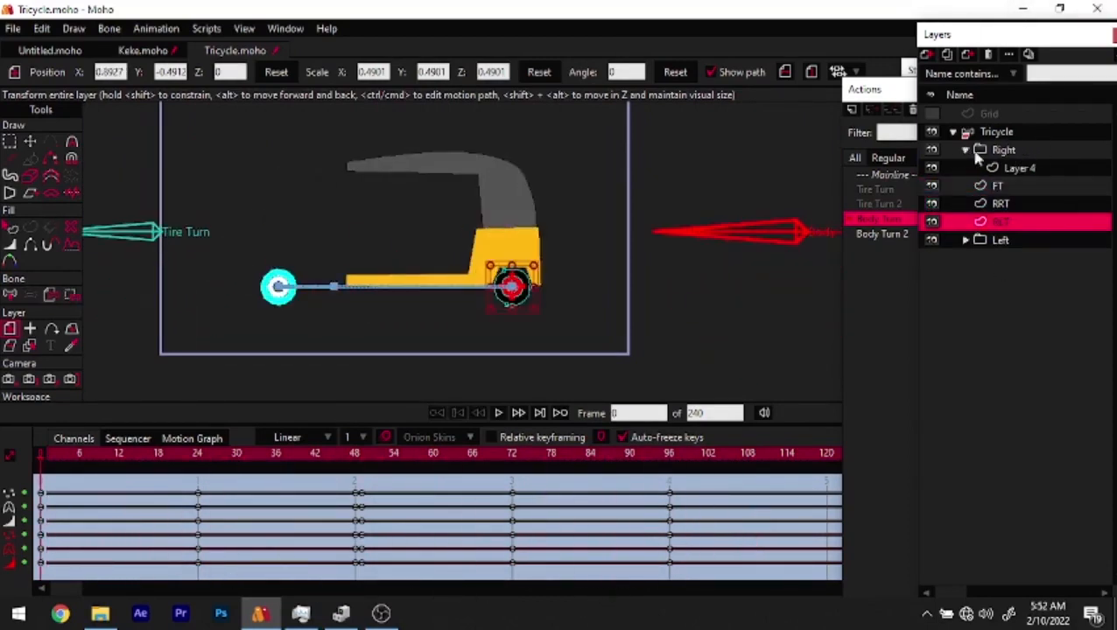
{"action": "left_click", "coordinate": [965, 149]}
{"action": "left_click", "coordinate": [1007, 151]}
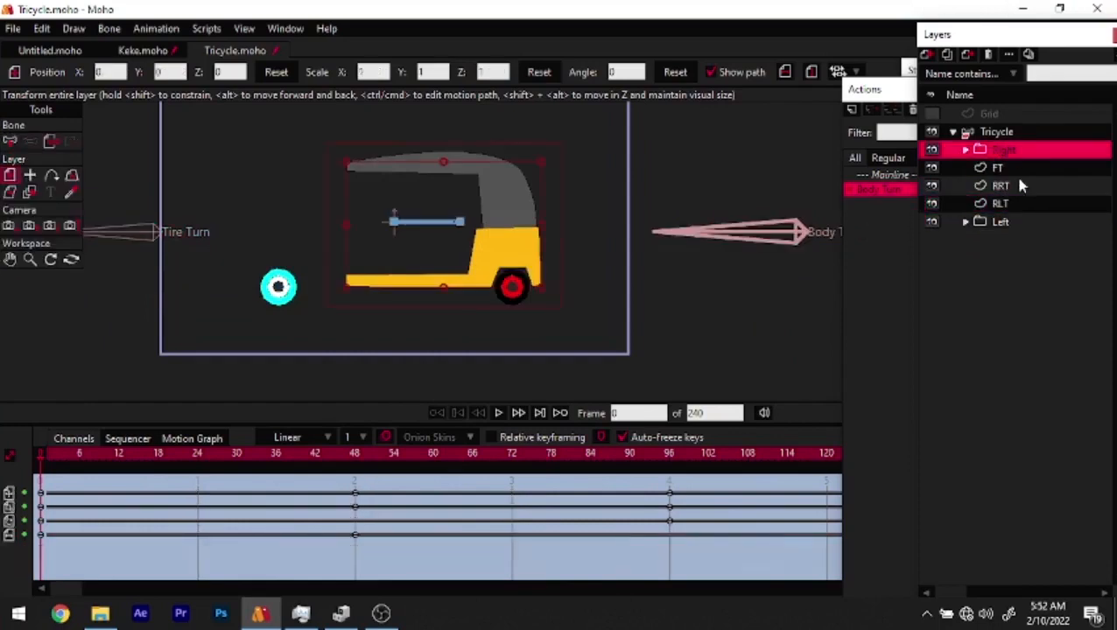
{"action": "left_click", "coordinate": [1017, 221]}
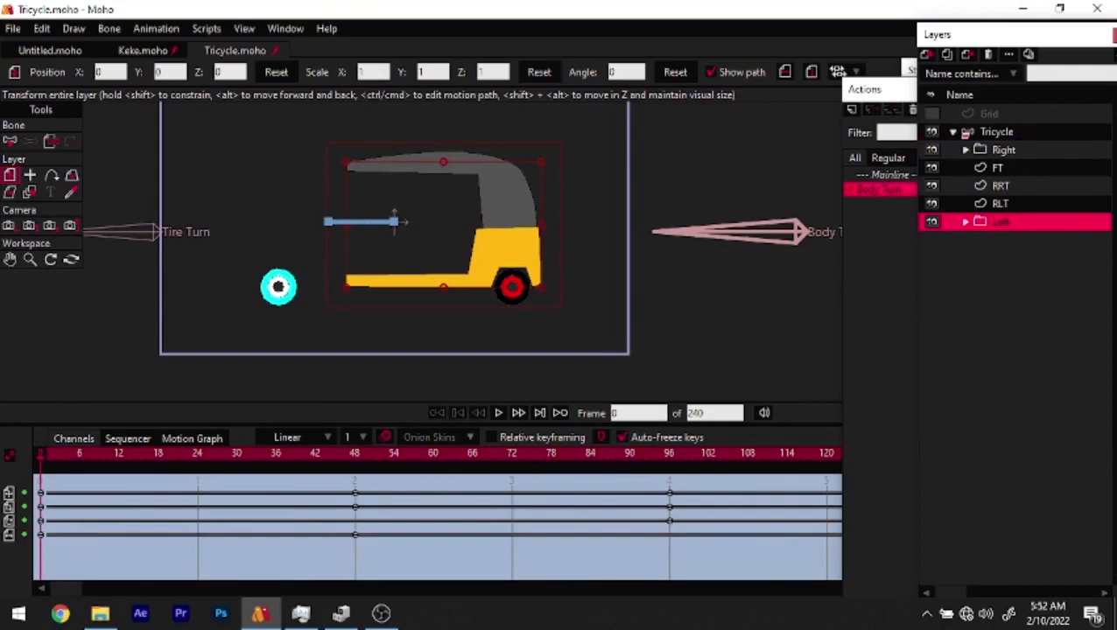
{"action": "left_click_drag", "start_coordinate": [410, 255], "coordinate": [429, 260]}
{"action": "left_click_drag", "start_coordinate": [400, 178], "coordinate": [438, 166]}
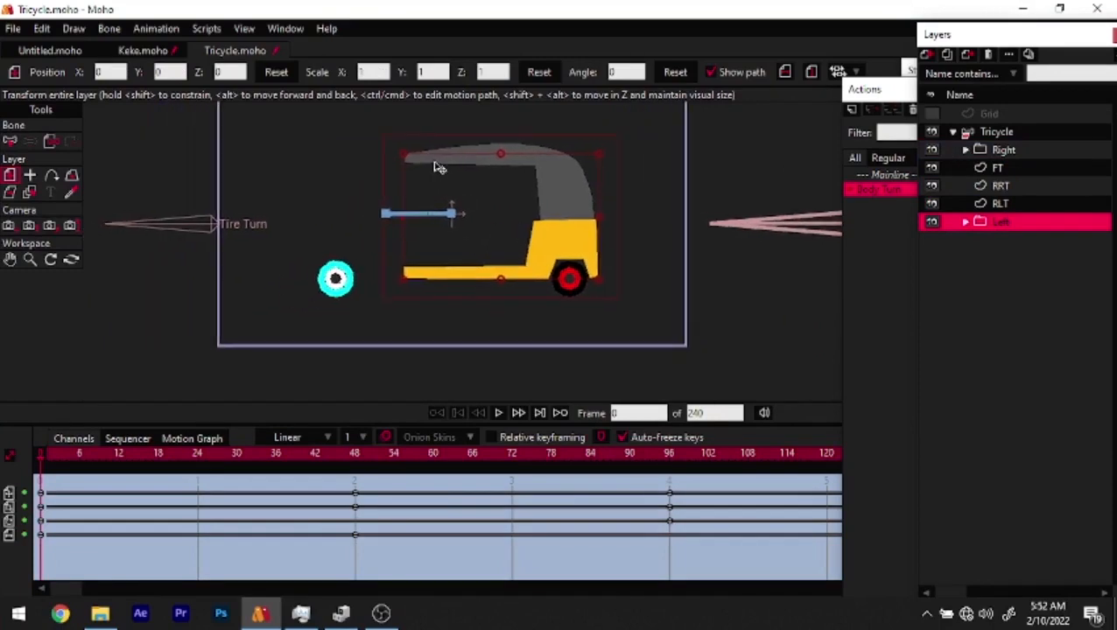
Add a vector layer above the Right group, place it in a new group named Front, and select the layer inside
{"action": "left_click", "coordinate": [1007, 150]}
{"action": "left_click", "coordinate": [926, 55]}
{"action": "left_click", "coordinate": [941, 69]}
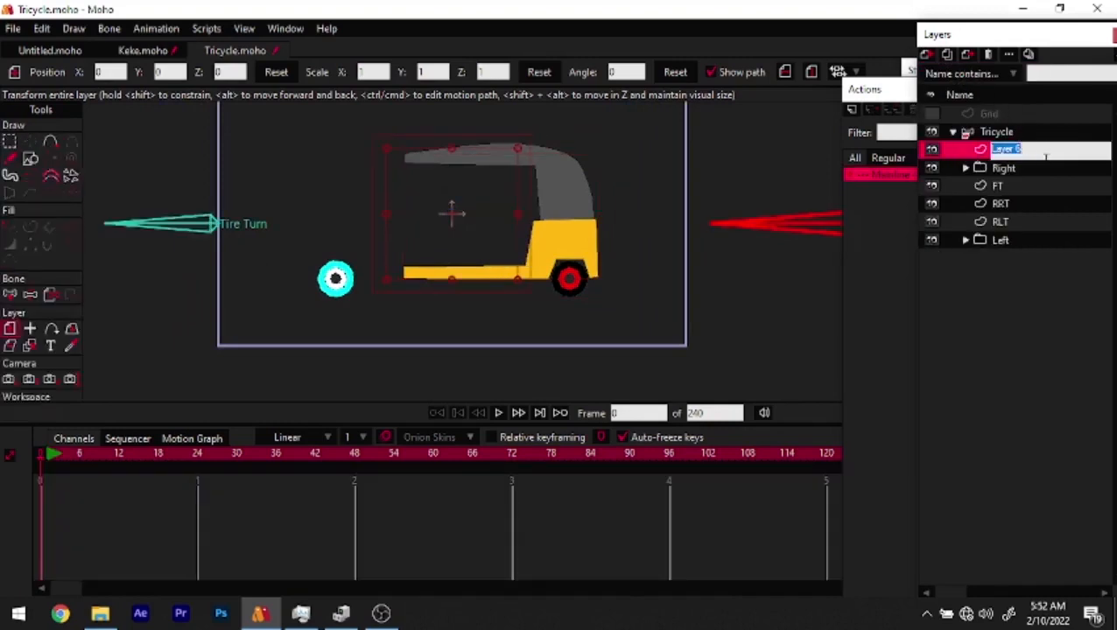
{"action": "type", "text": "F"}
{"action": "right_click", "coordinate": [962, 155]}
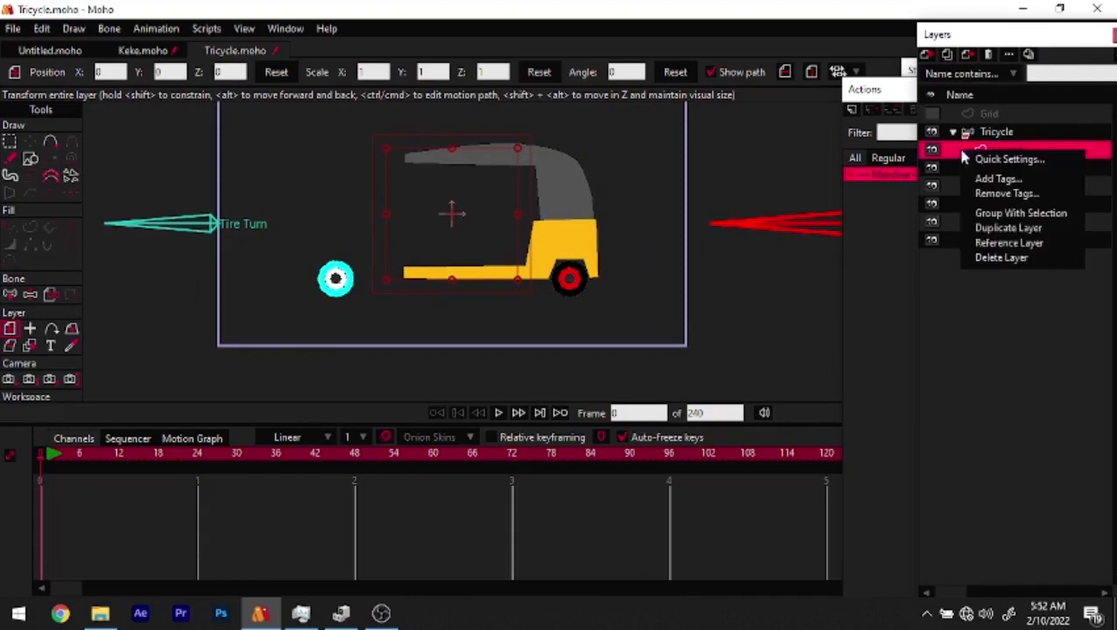
{"action": "left_click", "coordinate": [1003, 214]}
{"action": "type", "text": "Front"}
{"action": "key", "text": "Return"}
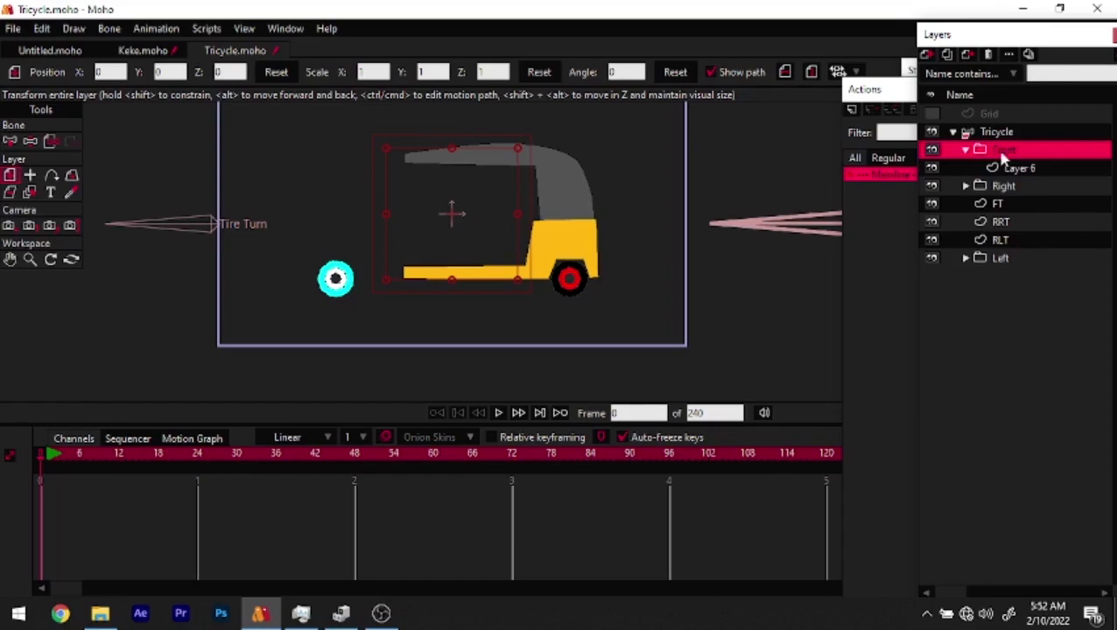
{"action": "left_click", "coordinate": [1016, 164]}
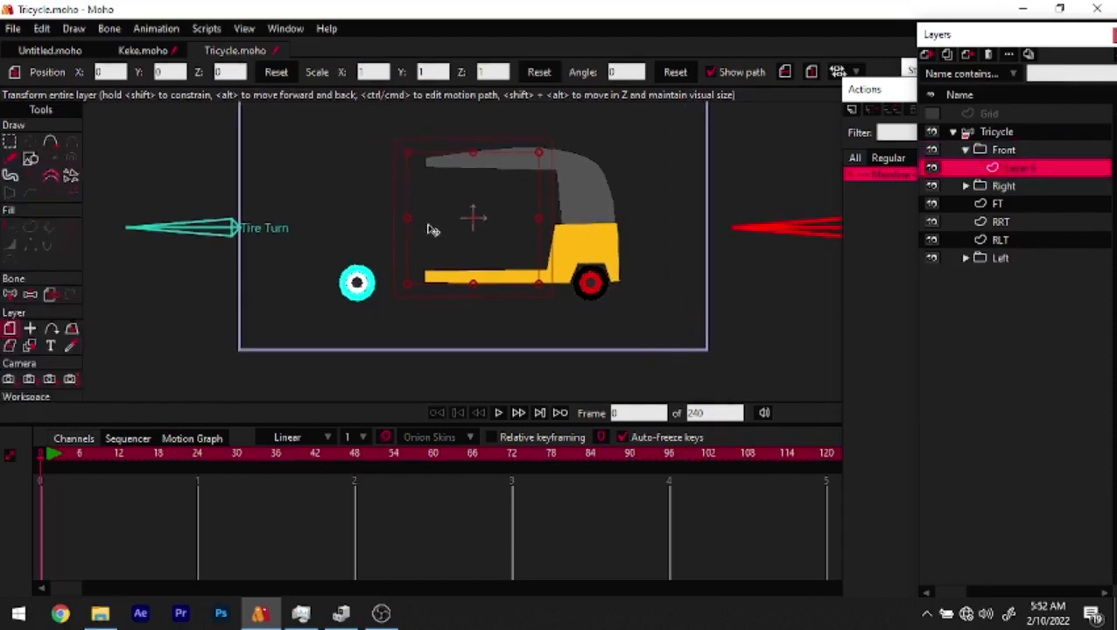
Draw a rectangle in the Front group's layer between the front tire and the side body, raising its top edge to meet the roof
{"action": "left_click", "coordinate": [30, 159]}
{"action": "scroll", "coordinate": [324, 236], "scroll_direction": "up", "scroll_amount": 2}
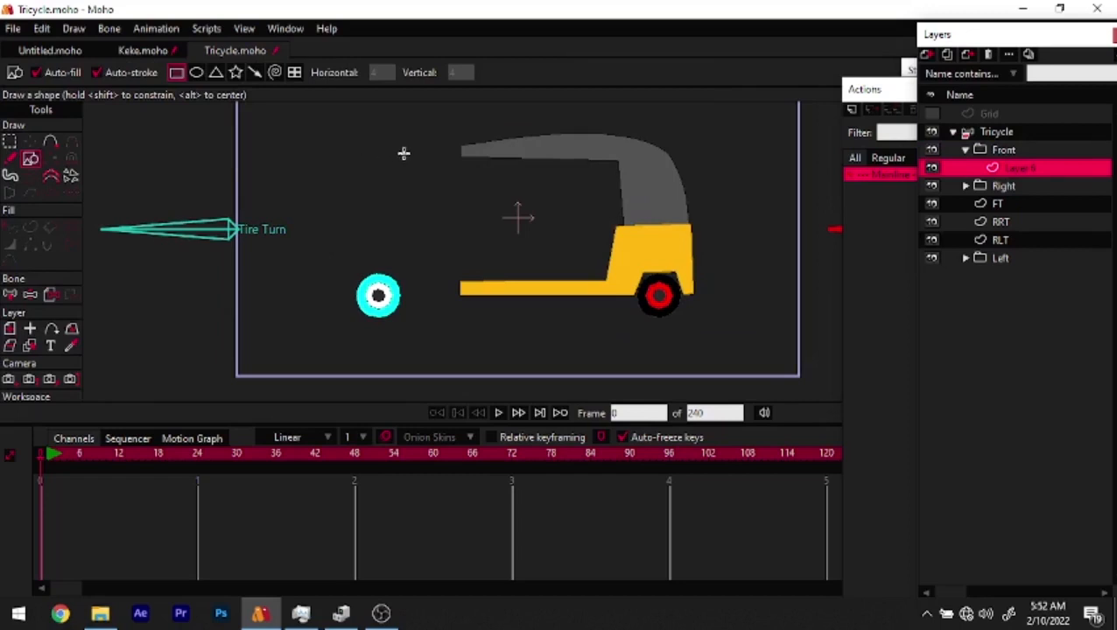
{"action": "left_click_drag", "start_coordinate": [398, 151], "coordinate": [460, 296]}
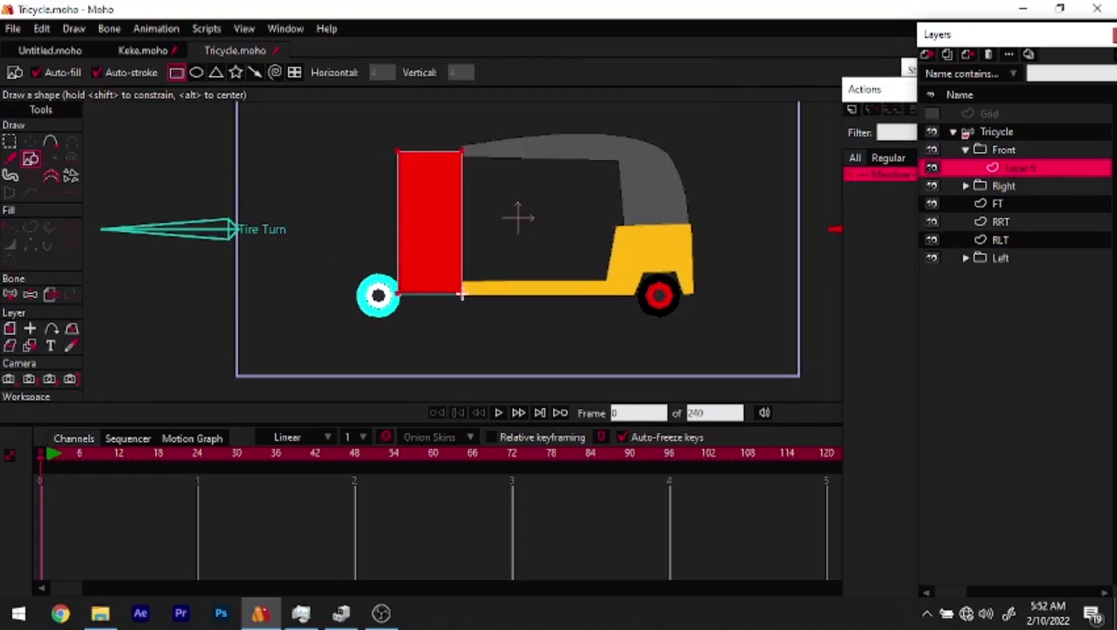
{"action": "scroll", "coordinate": [426, 154], "scroll_direction": "up", "scroll_amount": 3}
{"action": "key", "text": "t"}
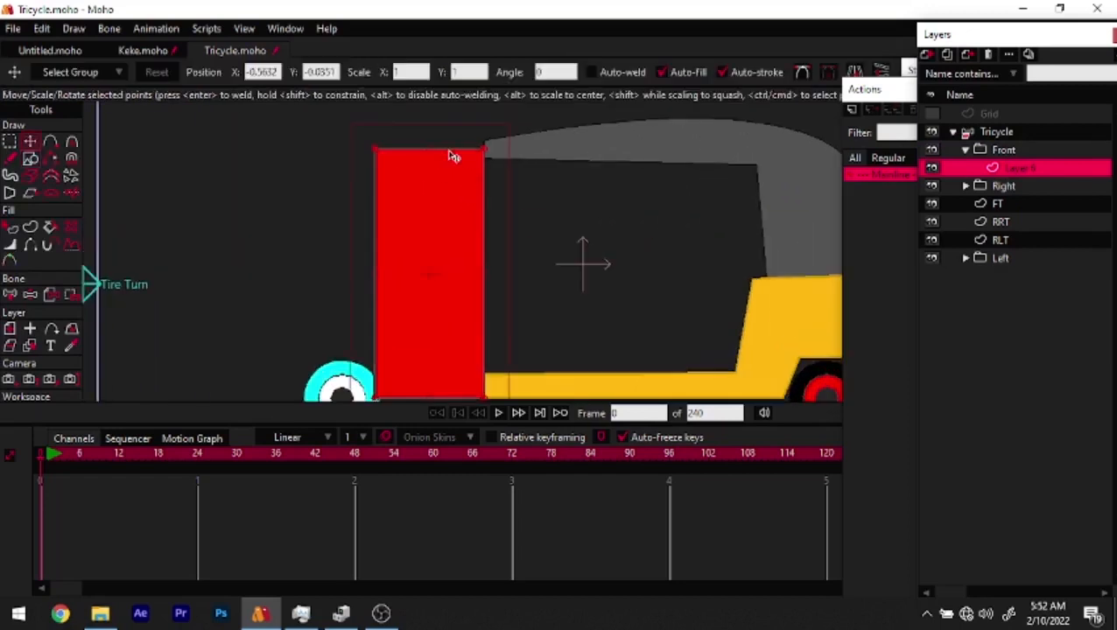
{"action": "left_click_drag", "start_coordinate": [431, 157], "coordinate": [435, 146]}
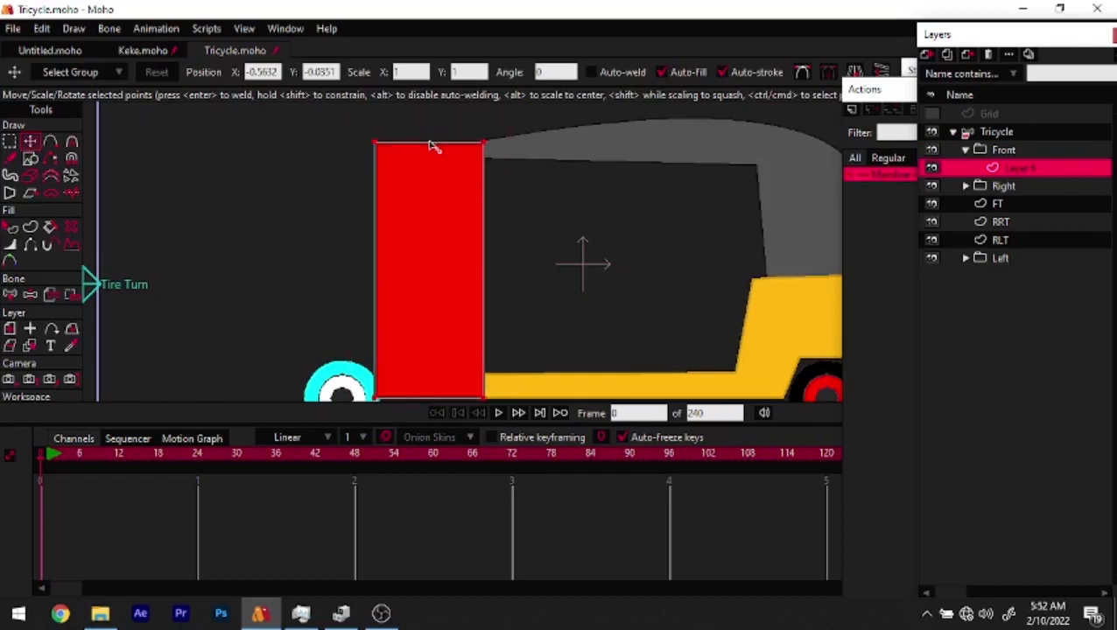
Using Keke.moho as reference, pull the rectangle's lower front corner slightly back and its upper front corner close to the roof edge
{"action": "mouse_move", "coordinate": [418, 228]}
{"action": "left_mouse_down"}
{"action": "mouse_move", "coordinate": [403, 213]}
{"action": "mouse_move", "coordinate": [402, 228]}
{"action": "left_mouse_up"}
{"action": "left_click", "coordinate": [144, 51]}
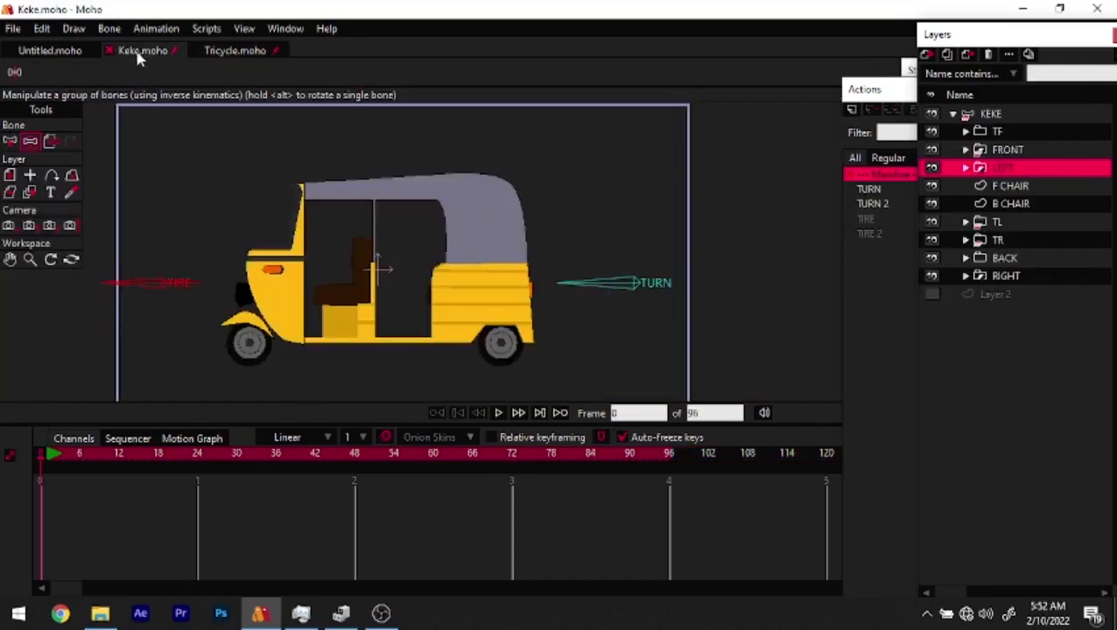
{"action": "left_click", "coordinate": [263, 51]}
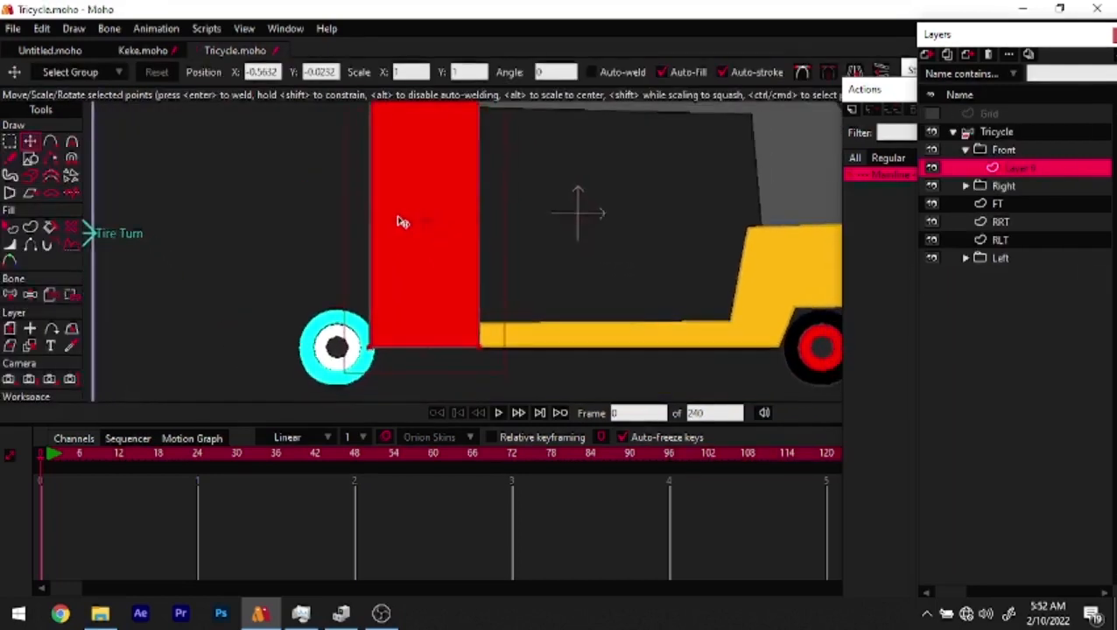
{"action": "left_click_drag", "start_coordinate": [368, 345], "coordinate": [377, 347]}
{"action": "left_click_drag", "start_coordinate": [387, 262], "coordinate": [401, 297]}
{"action": "left_click_drag", "start_coordinate": [383, 127], "coordinate": [457, 129]}
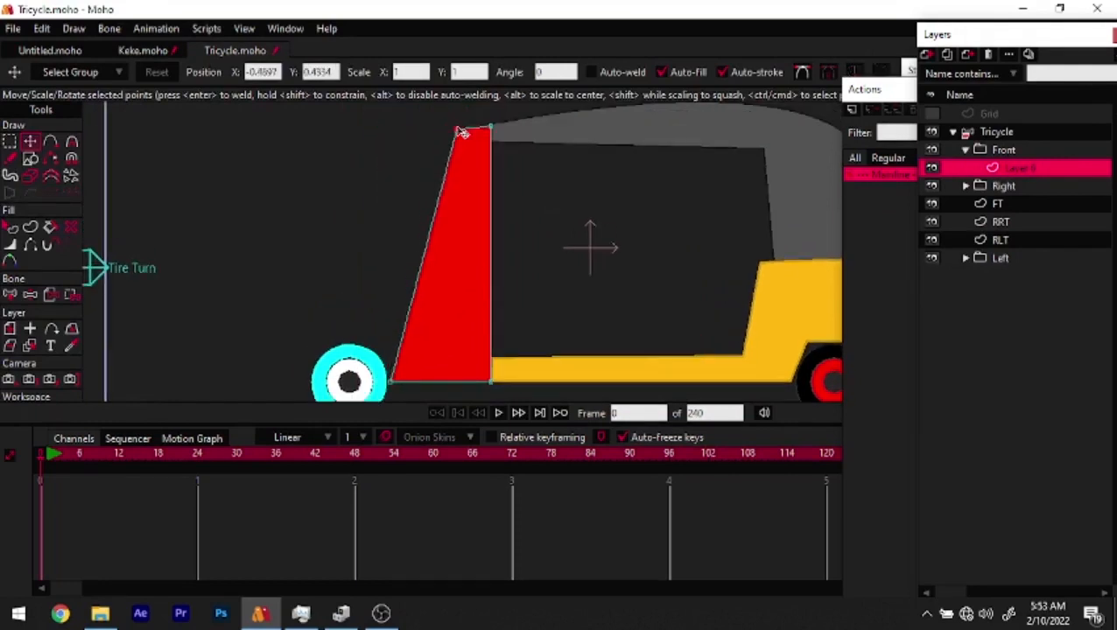
Add a curved point midway along the slanted front edge, bulge it forward, and compare the shape with the Keke.moho reference
{"action": "key", "text": "a"}
{"action": "left_click_drag", "start_coordinate": [427, 257], "coordinate": [371, 267]}
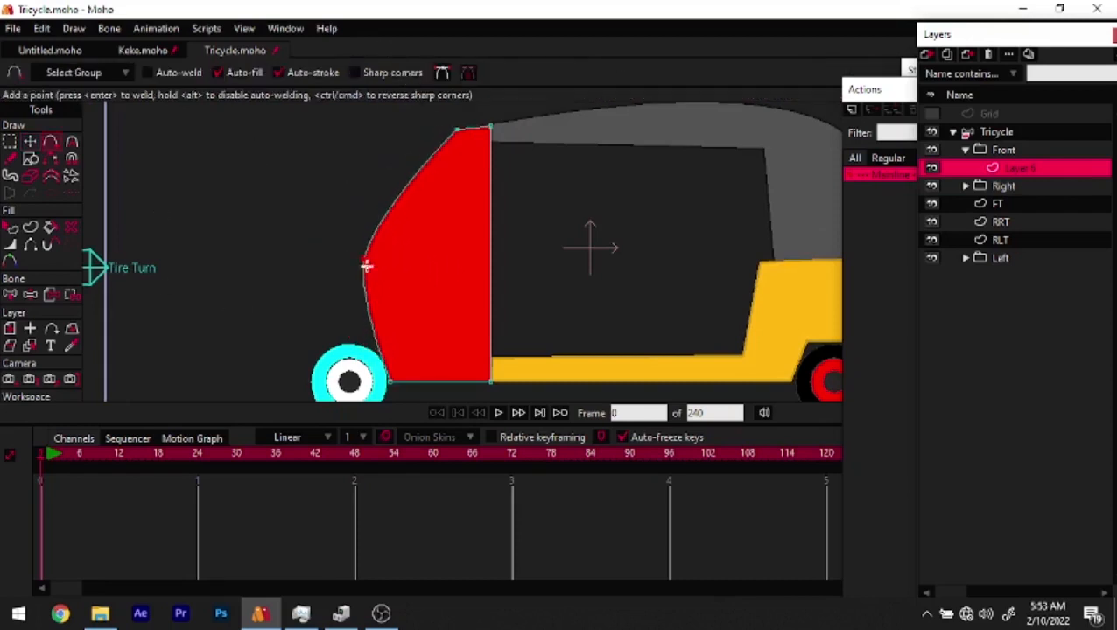
{"action": "scroll", "coordinate": [295, 244], "scroll_direction": "down", "scroll_amount": 4}
{"action": "scroll", "coordinate": [320, 242], "scroll_direction": "up", "scroll_amount": 3}
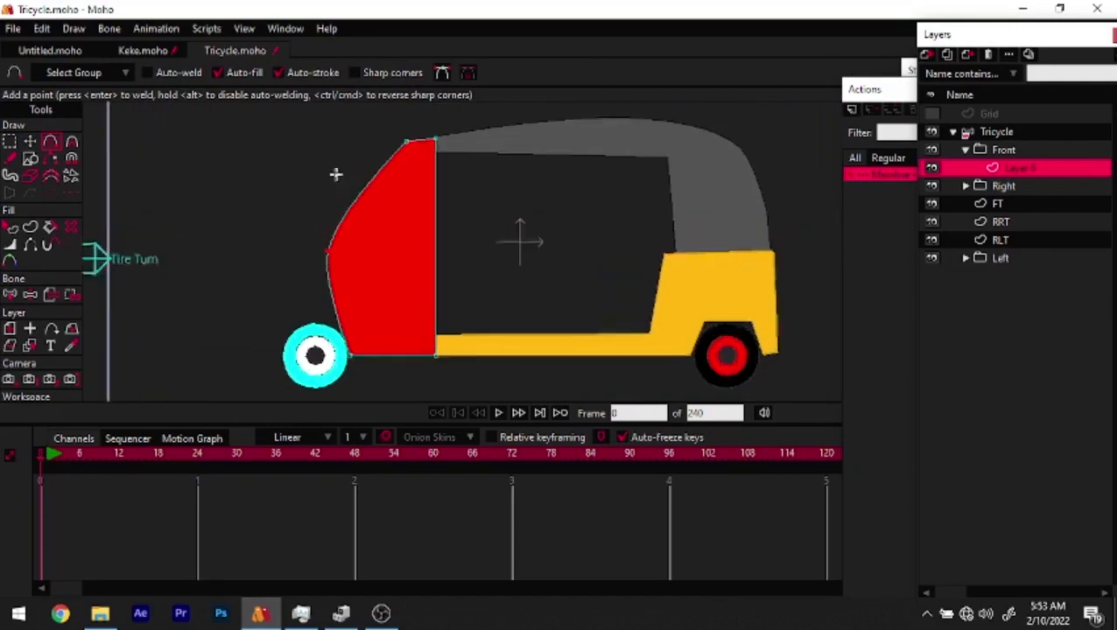
{"action": "scroll", "coordinate": [350, 176], "scroll_direction": "up", "scroll_amount": 1}
{"action": "left_click", "coordinate": [142, 51]}
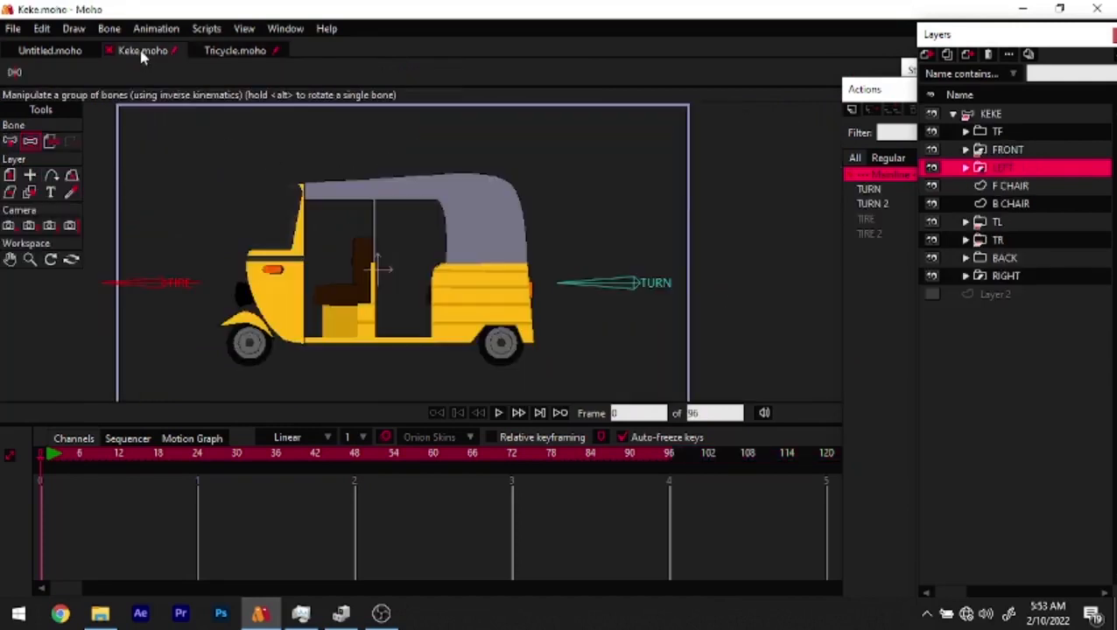
{"action": "left_click", "coordinate": [243, 51]}
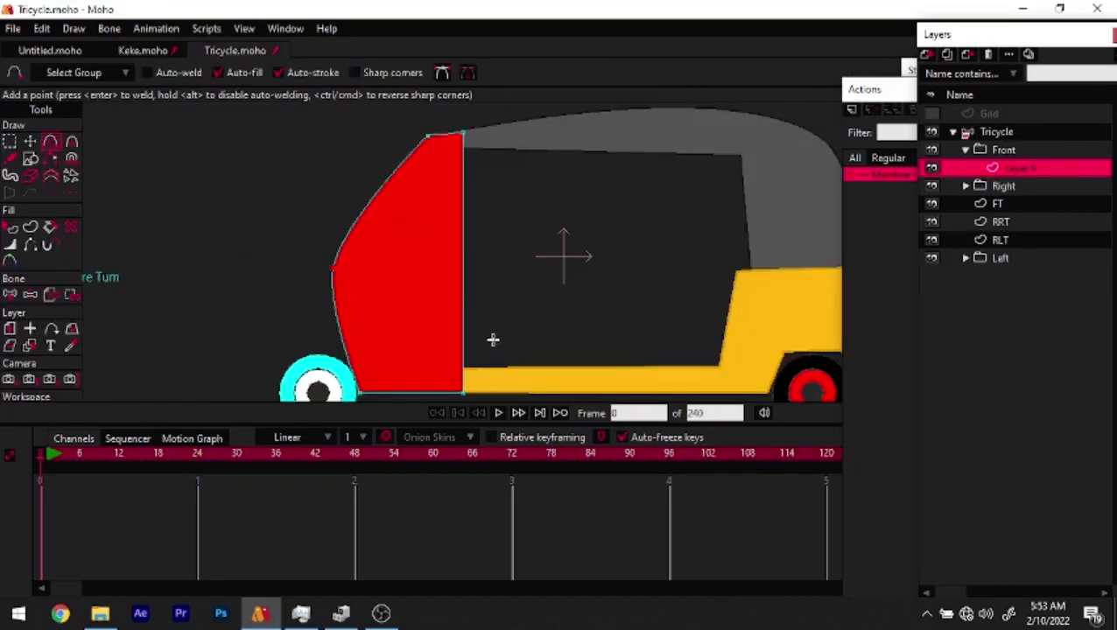
Shift the front shape's lower front corner slightly back and its bulge point slightly forward
{"action": "key", "text": "t"}
{"action": "left_click_drag", "start_coordinate": [348, 334], "coordinate": [345, 279]}
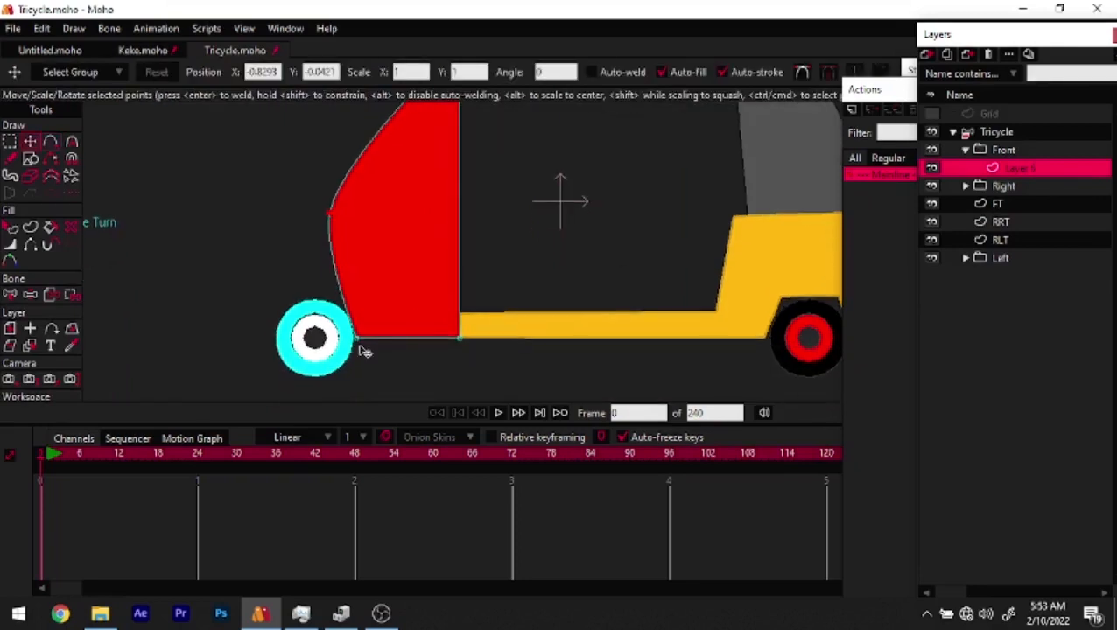
{"action": "left_click_drag", "start_coordinate": [357, 339], "coordinate": [369, 339]}
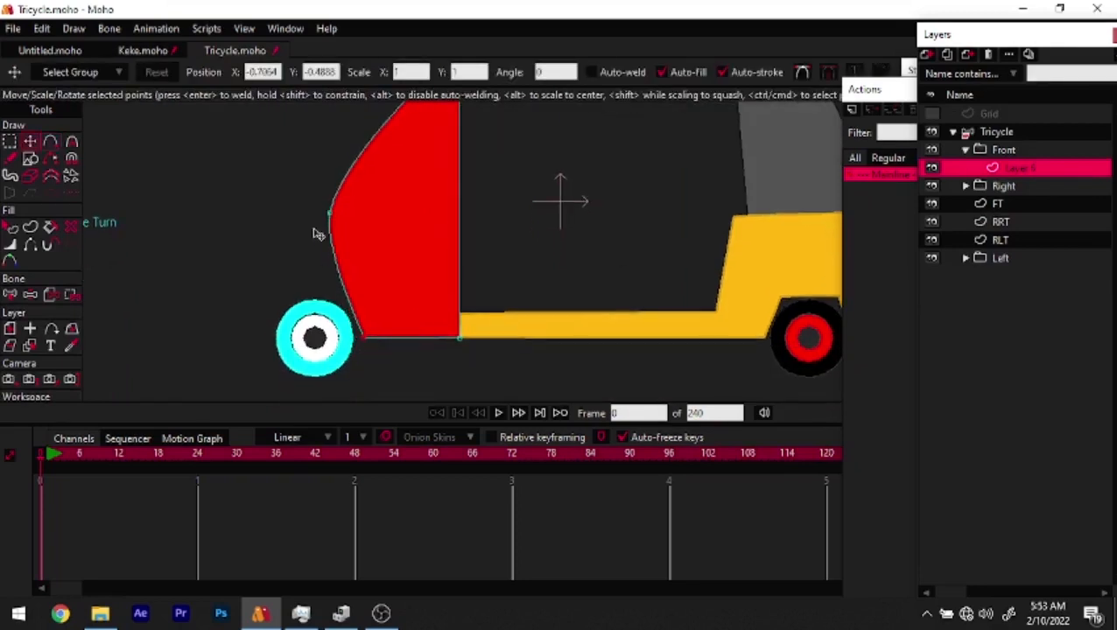
{"action": "left_click_drag", "start_coordinate": [328, 215], "coordinate": [318, 219]}
Recolor the front shape's fill with the yellow of the side body and inspect it against the whole tricycle
{"action": "key", "text": "q"}
{"action": "left_click", "coordinate": [392, 254]}
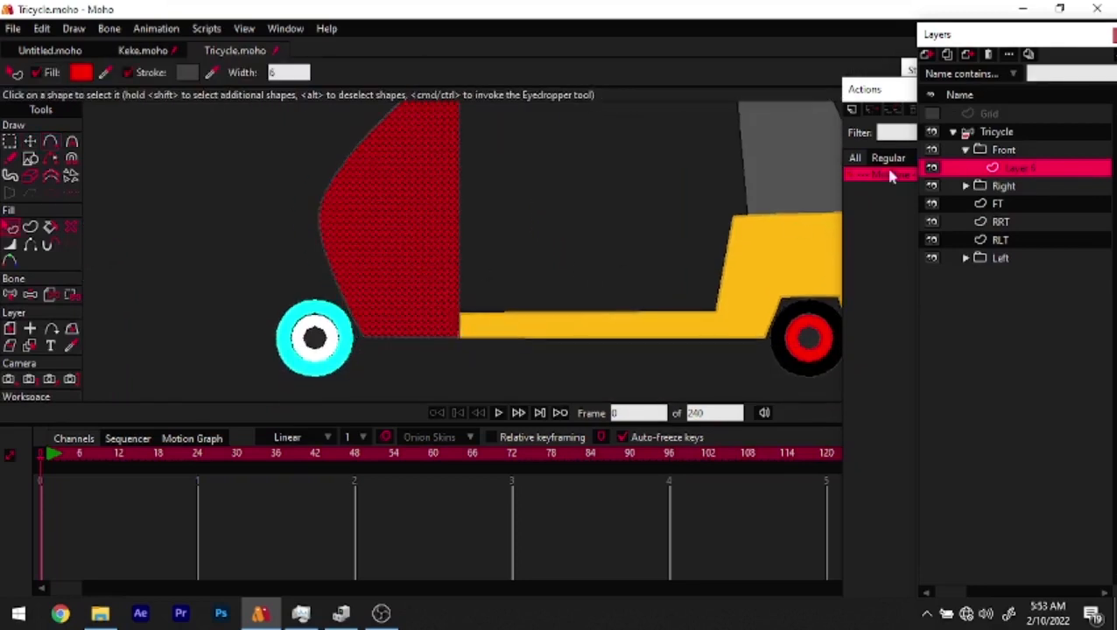
{"action": "left_click_drag", "start_coordinate": [910, 68], "coordinate": [908, 69]}
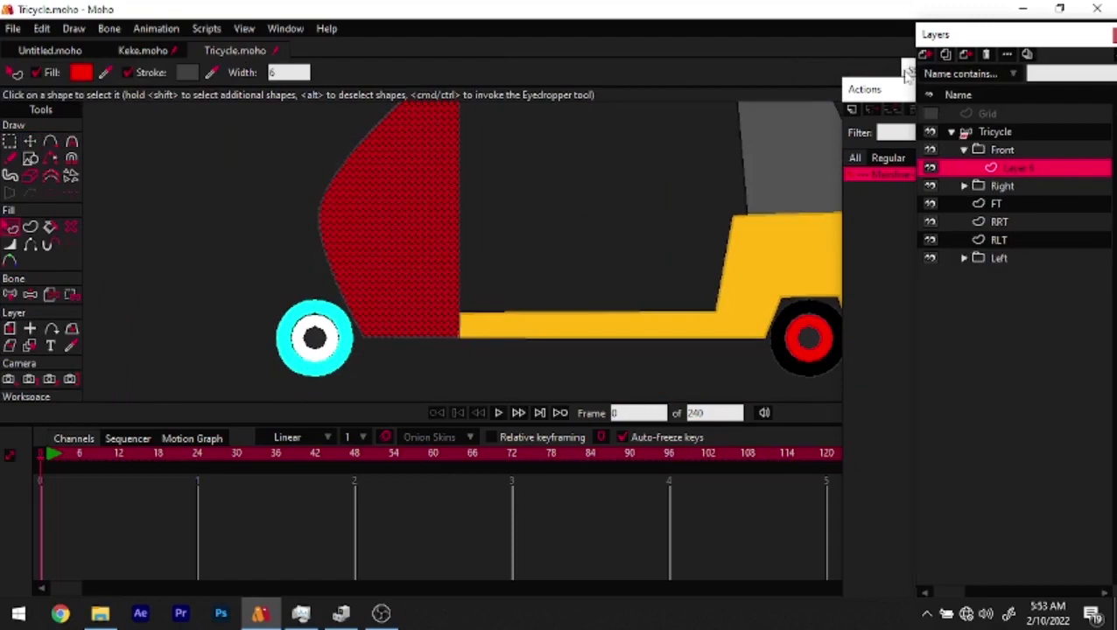
{"action": "key", "text": "ctrl+t"}
{"action": "left_click_drag", "start_coordinate": [1001, 170], "coordinate": [801, 268]}
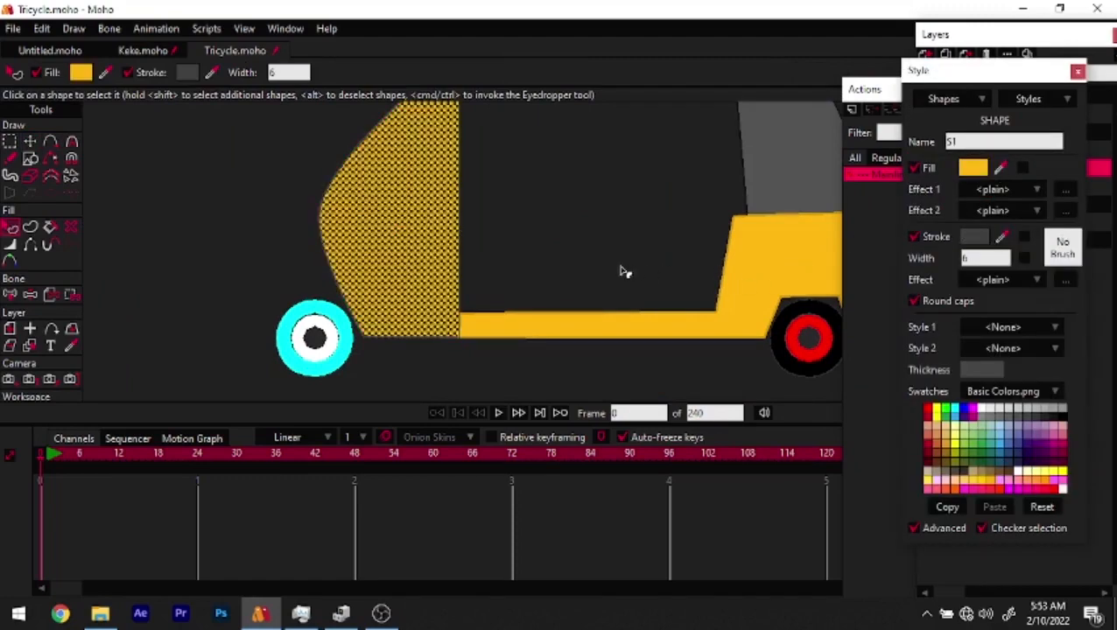
{"action": "left_click", "coordinate": [634, 272]}
{"action": "scroll", "coordinate": [153, 266], "scroll_direction": "down", "scroll_amount": 4}
{"action": "scroll", "coordinate": [347, 304], "scroll_direction": "up", "scroll_amount": 4}
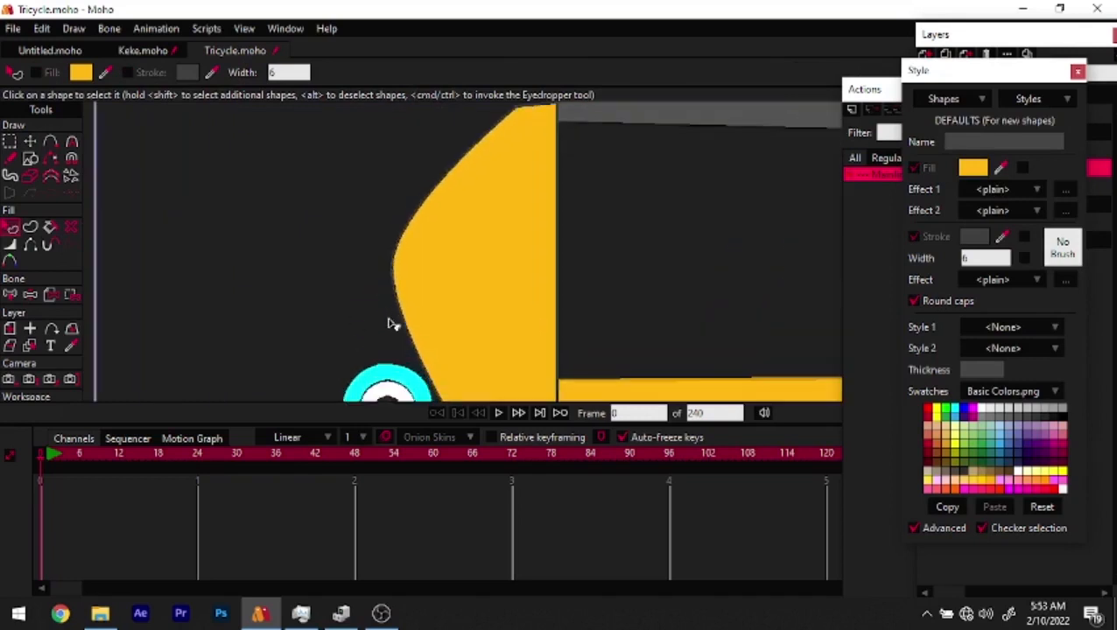
{"action": "left_click_drag", "start_coordinate": [346, 196], "coordinate": [296, 223]}
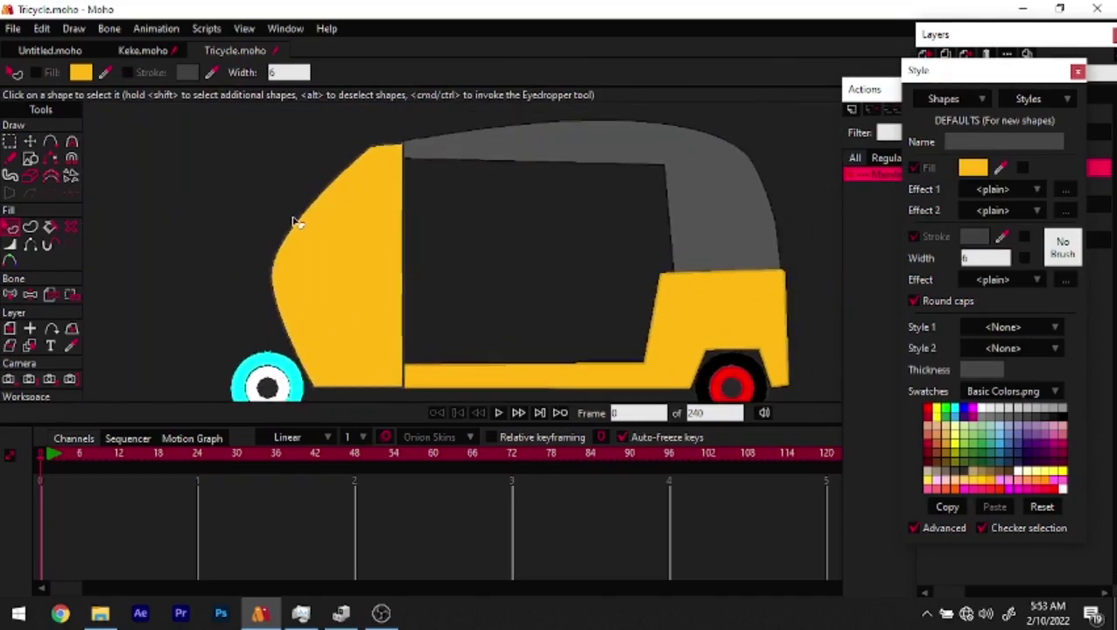
{"action": "scroll", "coordinate": [332, 214], "scroll_direction": "down", "scroll_amount": 3}
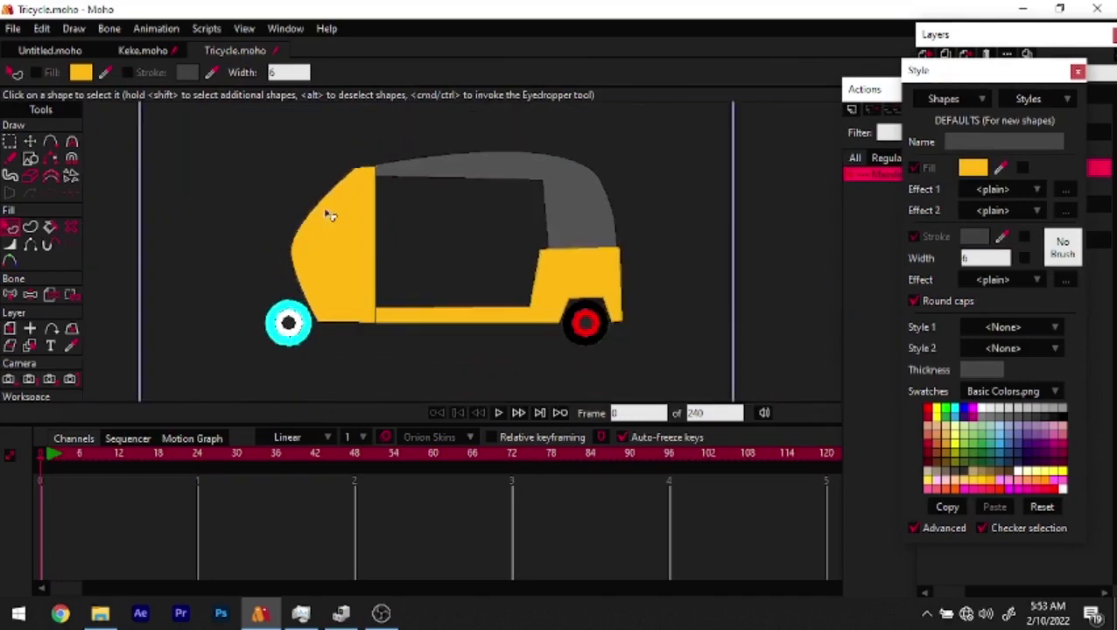
{"action": "scroll", "coordinate": [382, 234], "scroll_direction": "up", "scroll_amount": 2}
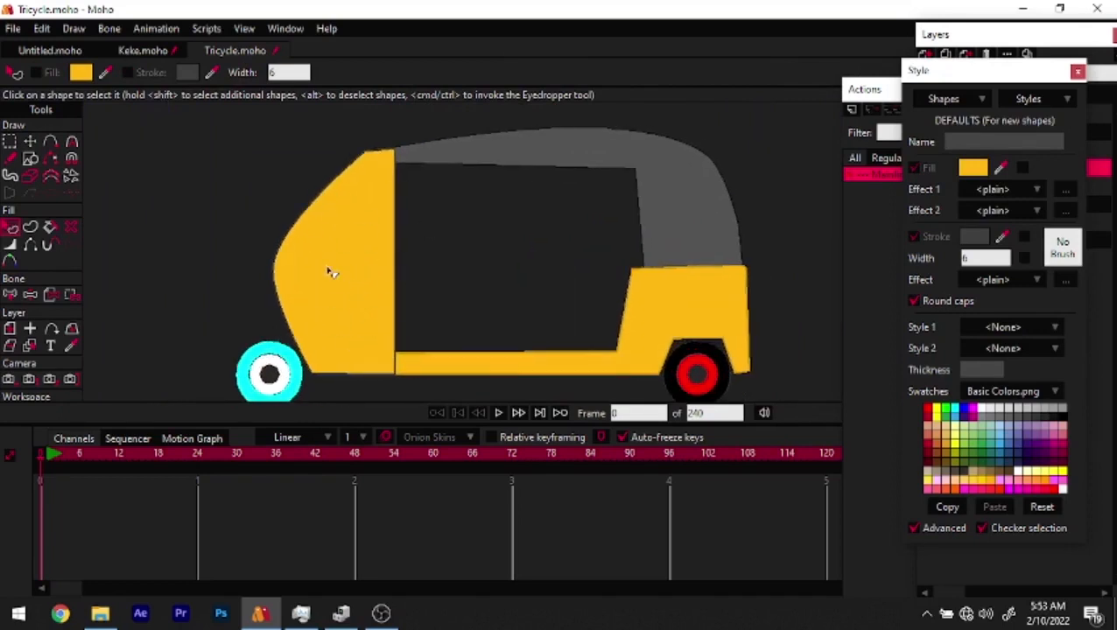
Draw a rectangle for a window in the upper part of the front shape and stretch it taller
{"action": "left_click", "coordinate": [984, 33]}
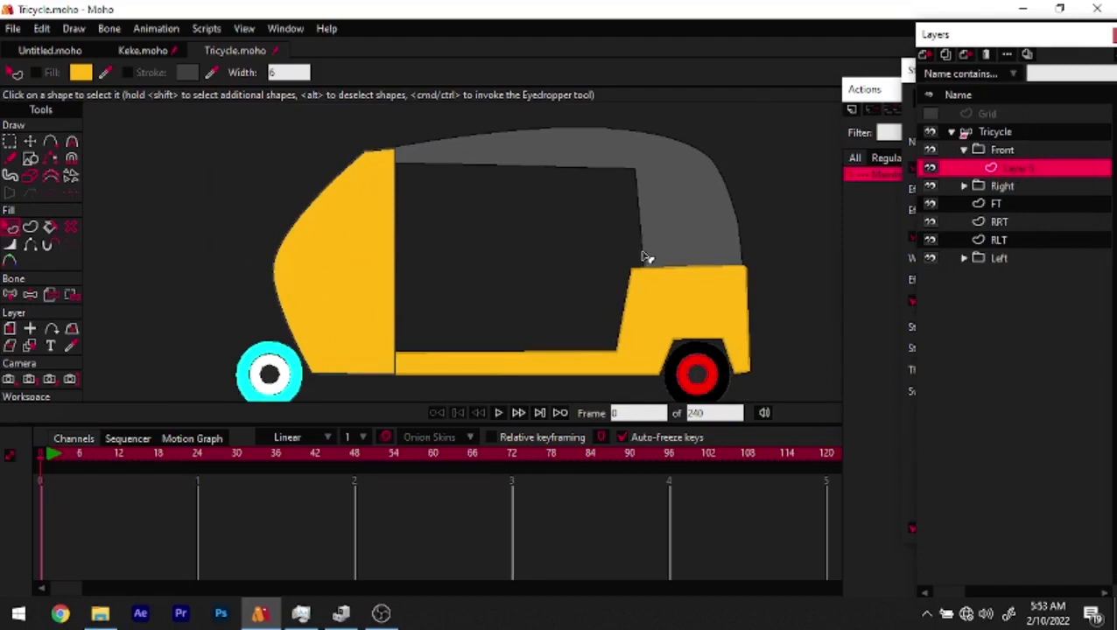
{"action": "left_click", "coordinate": [30, 158]}
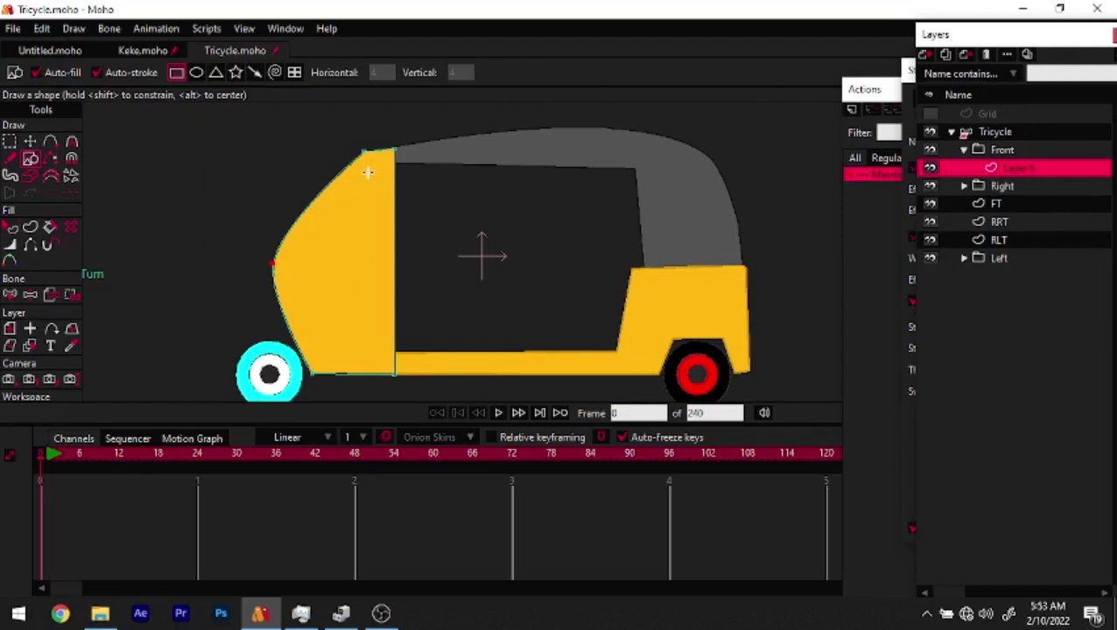
{"action": "left_click_drag", "start_coordinate": [331, 193], "coordinate": [369, 349]}
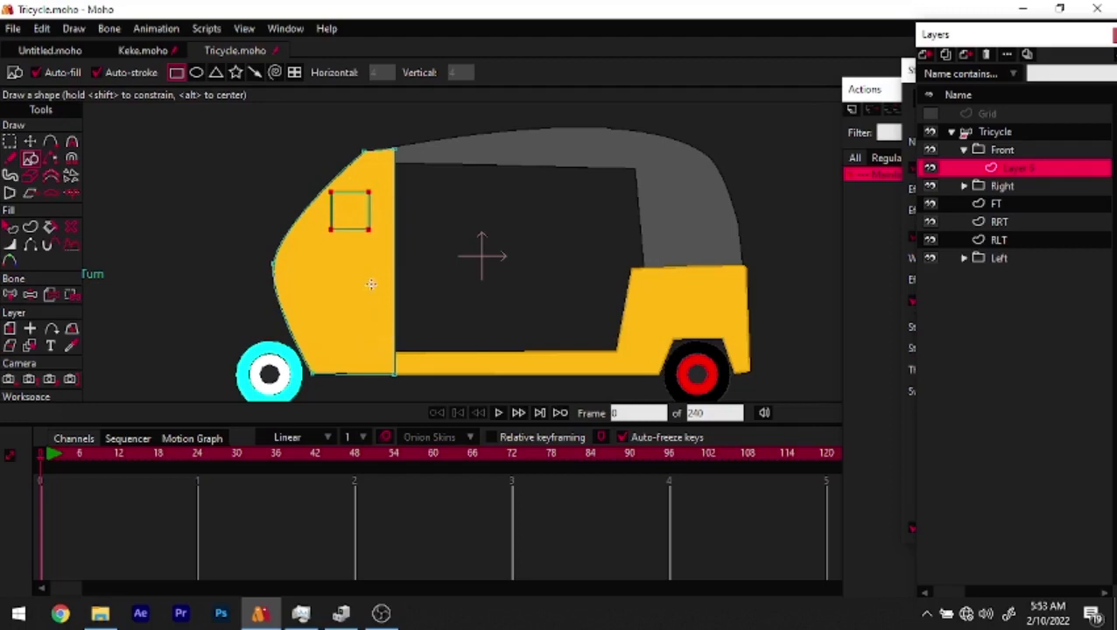
{"action": "scroll", "coordinate": [359, 241], "scroll_direction": "up", "scroll_amount": 3}
{"action": "key", "text": "t"}
{"action": "left_click_drag", "start_coordinate": [346, 223], "coordinate": [354, 271]}
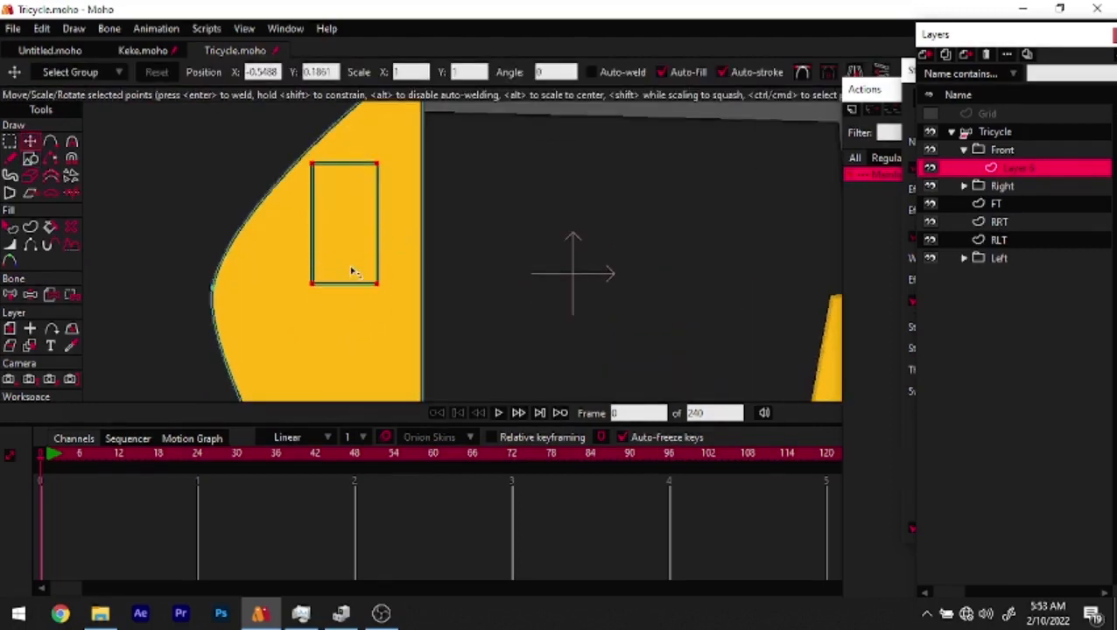
Select the edges of both the front outline and the window rectangle and create one combined shape with fill and stroke
{"action": "scroll", "coordinate": [354, 272], "scroll_direction": "down", "scroll_amount": 4}
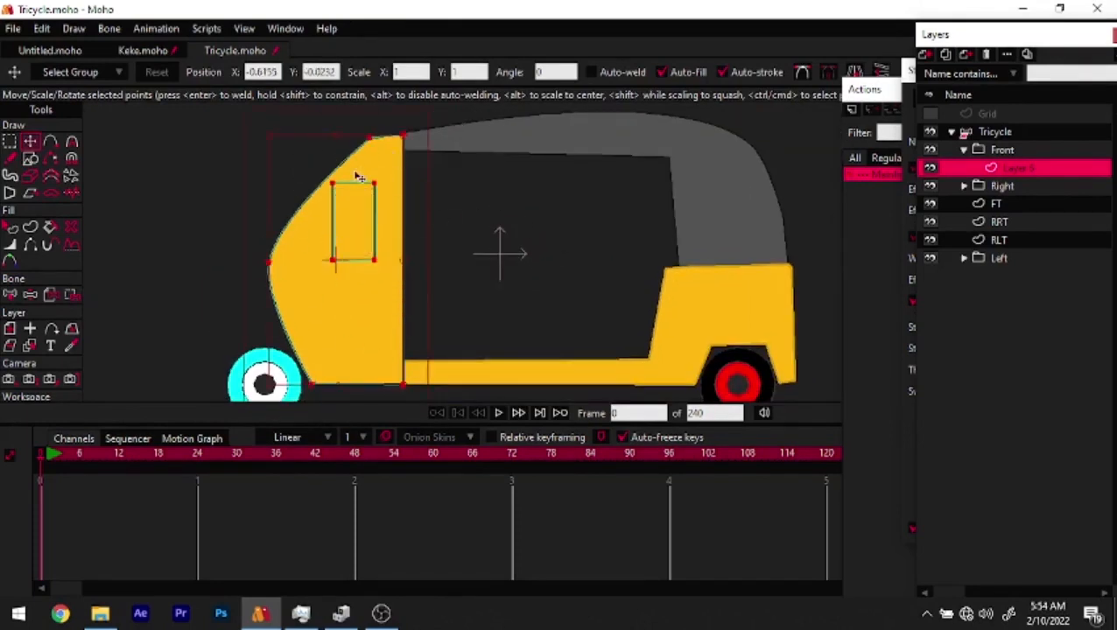
{"action": "left_click", "coordinate": [30, 228]}
{"action": "scroll", "coordinate": [354, 198], "scroll_direction": "up", "scroll_amount": 3}
{"action": "scroll", "coordinate": [339, 195], "scroll_direction": "down", "scroll_amount": 3}
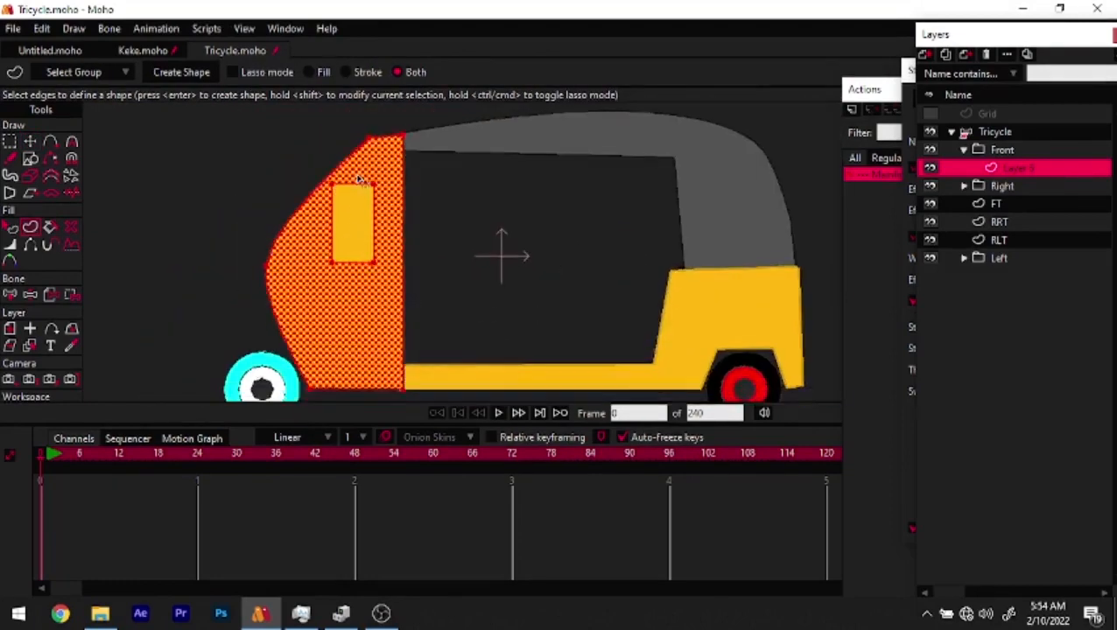
{"action": "scroll", "coordinate": [327, 350], "scroll_direction": "up", "scroll_amount": 3}
{"action": "left_click_drag", "start_coordinate": [366, 216], "coordinate": [371, 263]}
{"action": "scroll", "coordinate": [375, 266], "scroll_direction": "down", "scroll_amount": 2}
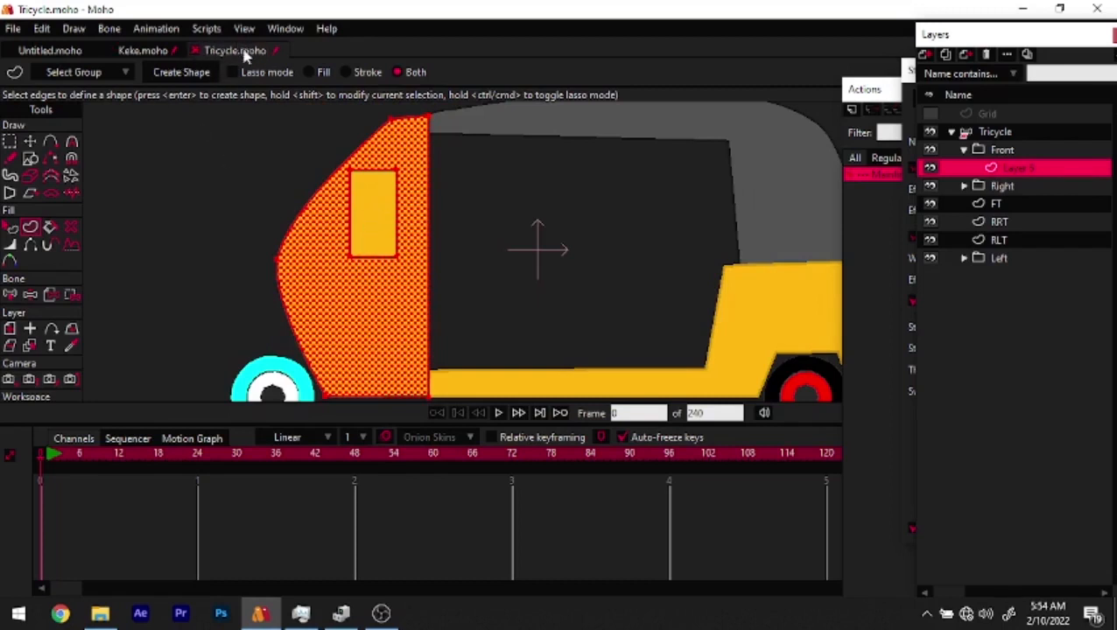
{"action": "left_click", "coordinate": [182, 76]}
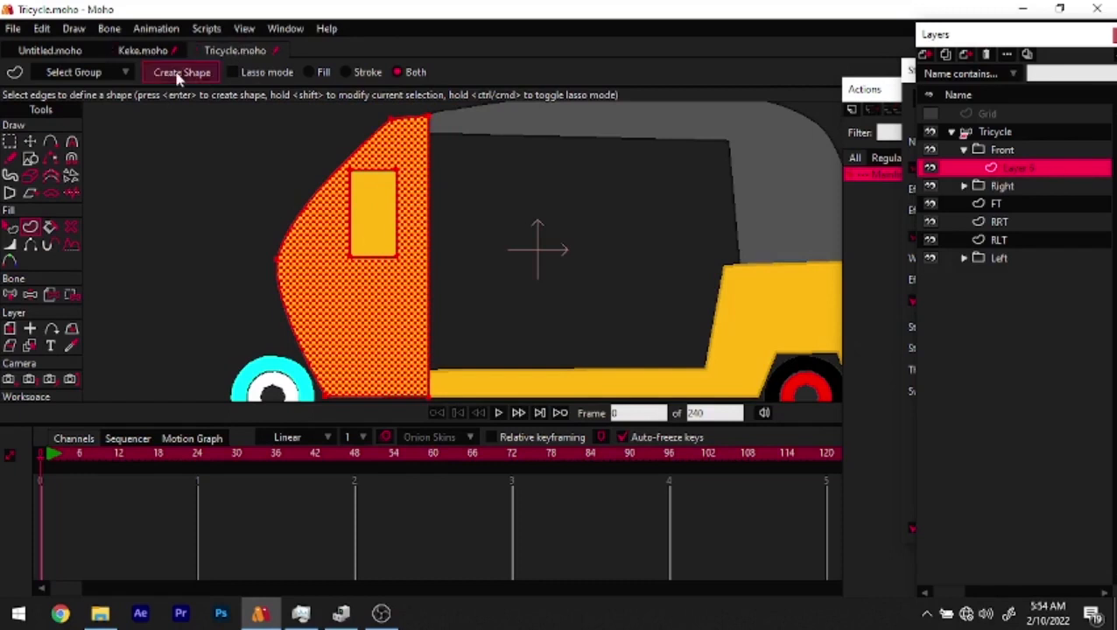
{"action": "scroll", "coordinate": [407, 226], "scroll_direction": "up", "scroll_amount": 2}
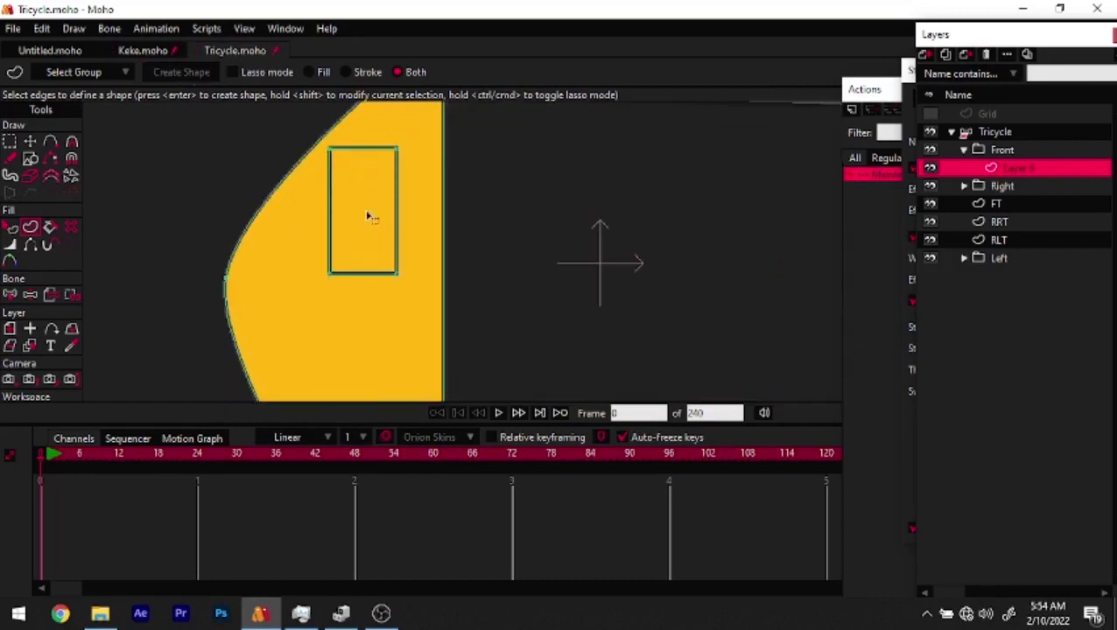
Delete the leftover filled shapes covering the window area to open the cut-out in the front body
{"action": "left_click", "coordinate": [10, 228]}
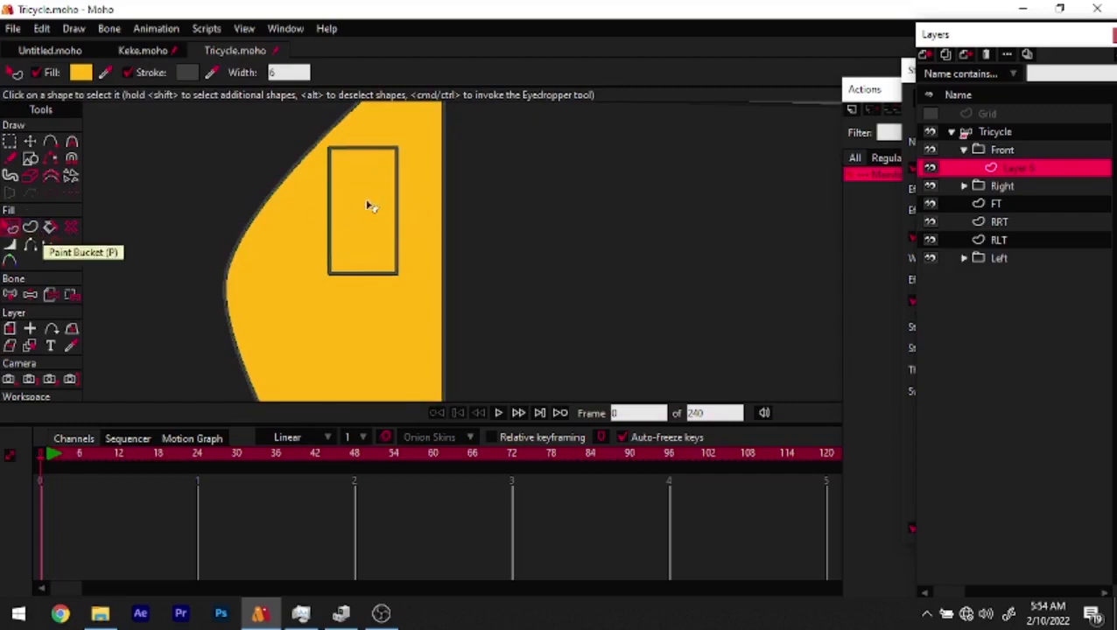
{"action": "key", "text": "Return"}
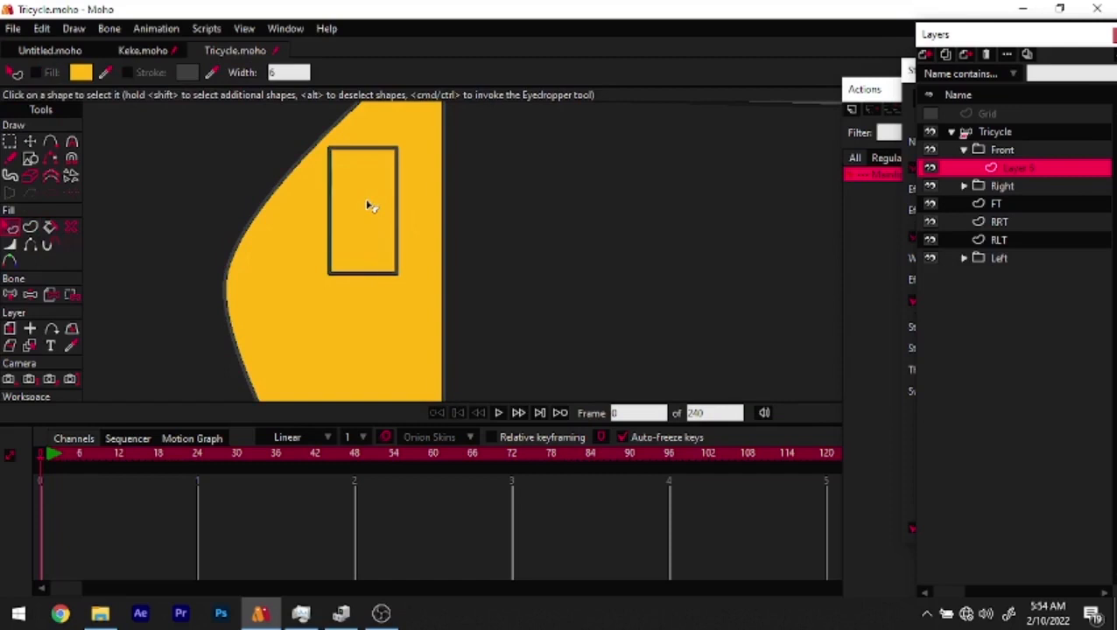
{"action": "left_click", "coordinate": [370, 206]}
{"action": "key", "text": "Return"}
{"action": "scroll", "coordinate": [352, 239], "scroll_direction": "down", "scroll_amount": 5}
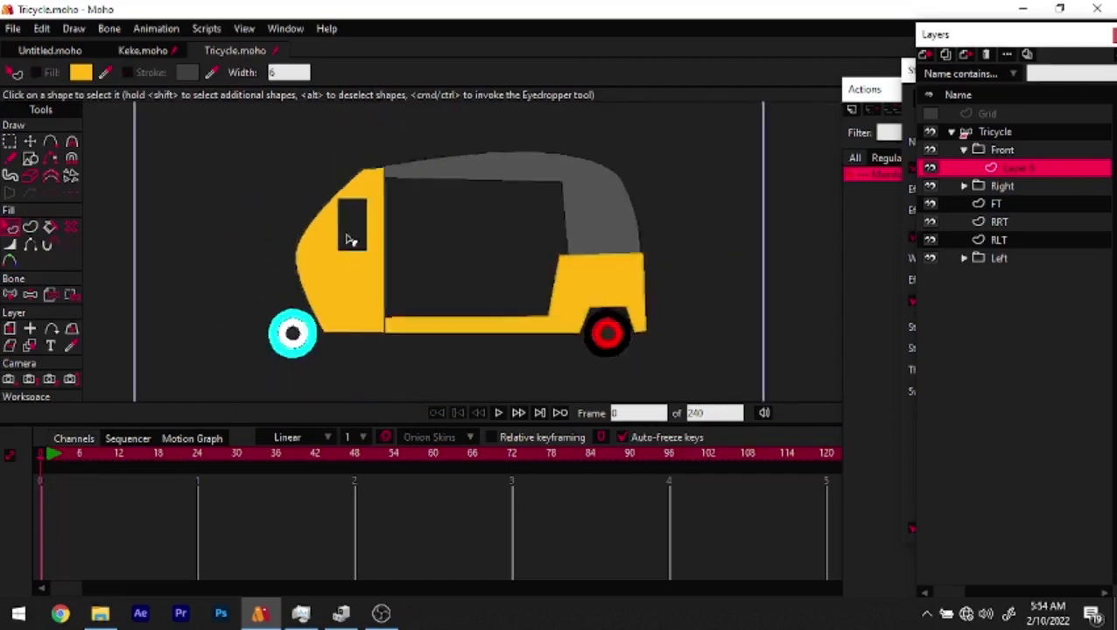
Remove the window rectangle from the front body so its shape is solid yellow again
{"action": "scroll", "coordinate": [385, 263], "scroll_direction": "up", "scroll_amount": 3}
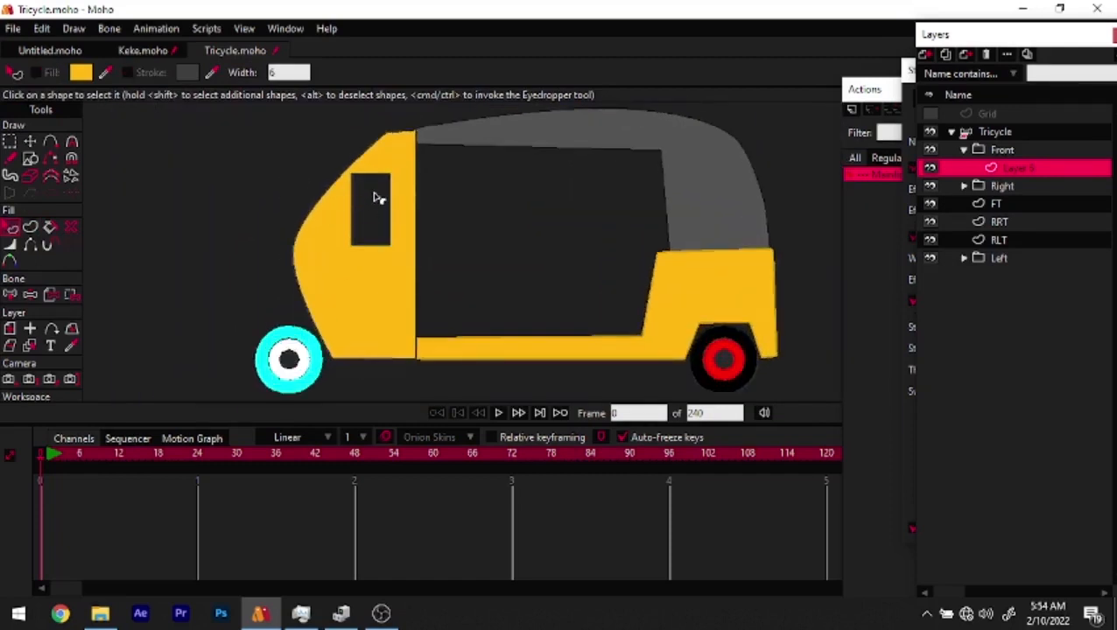
{"action": "key", "text": "t"}
{"action": "scroll", "coordinate": [374, 198], "scroll_direction": "up", "scroll_amount": 5}
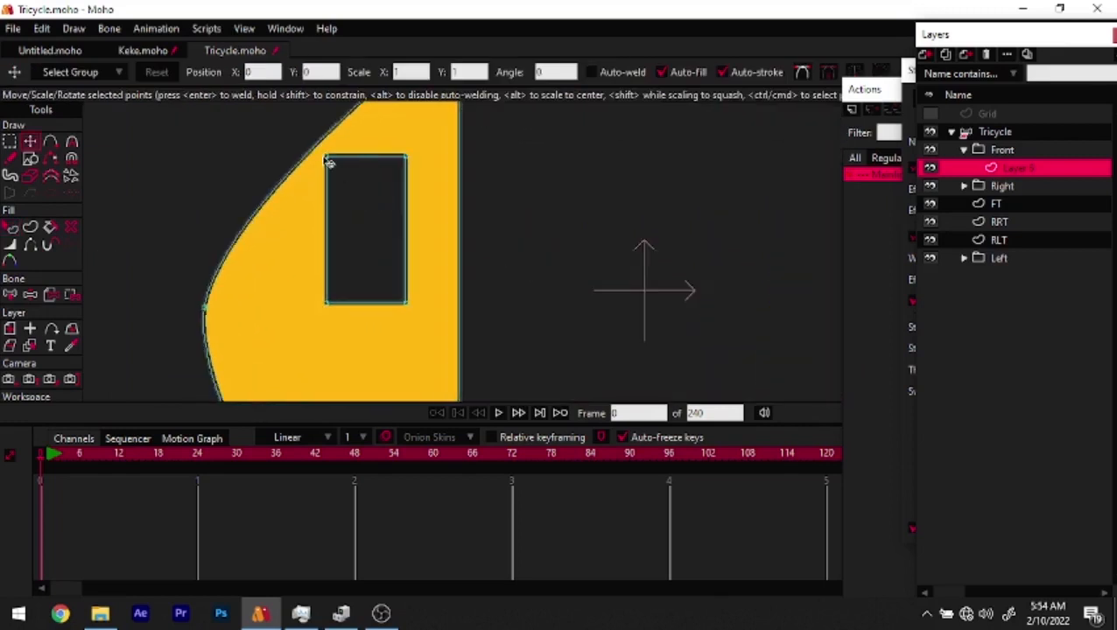
{"action": "left_click", "coordinate": [327, 158]}
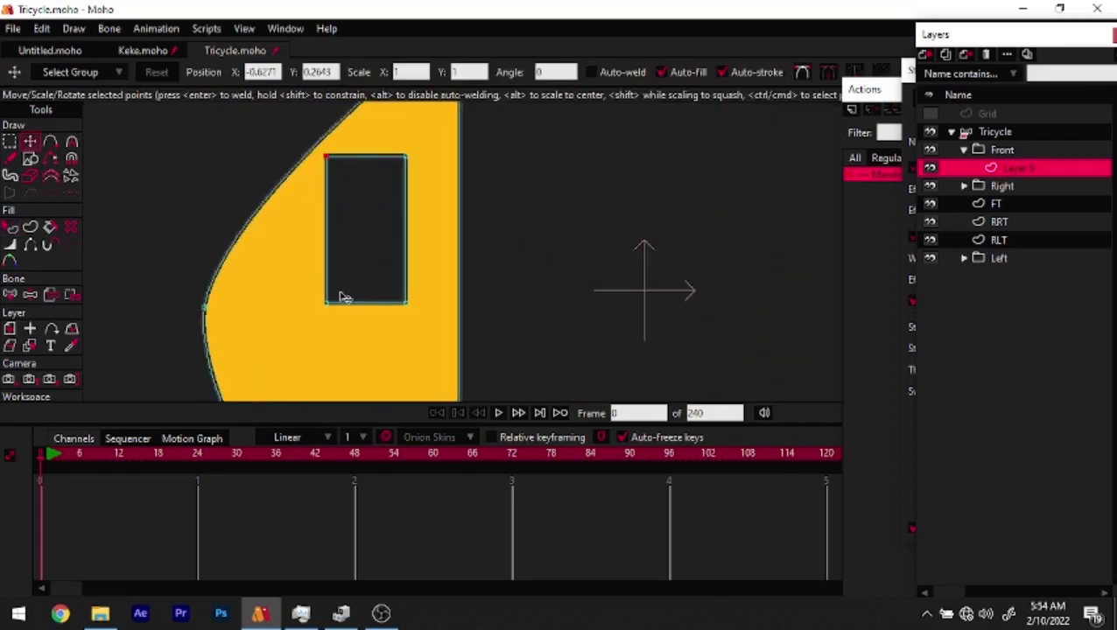
{"action": "scroll", "coordinate": [297, 293], "scroll_direction": "down", "scroll_amount": 2}
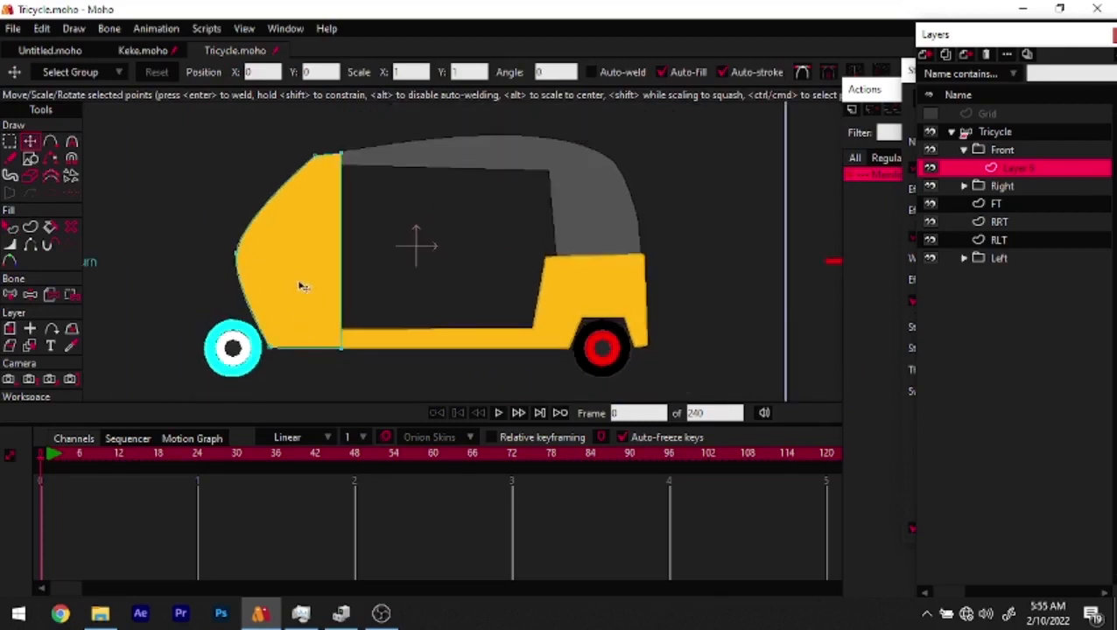
Set the Front group's masking to Hide all and Layer 6 to add to the mask
{"action": "left_click", "coordinate": [1018, 149]}
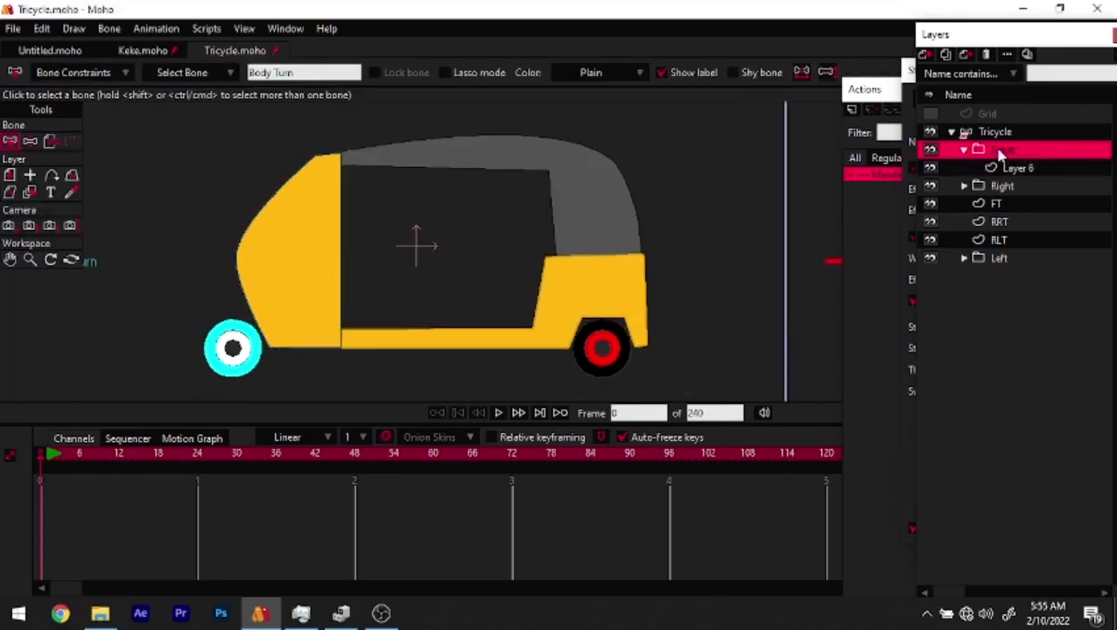
{"action": "double_click", "coordinate": [1025, 155]}
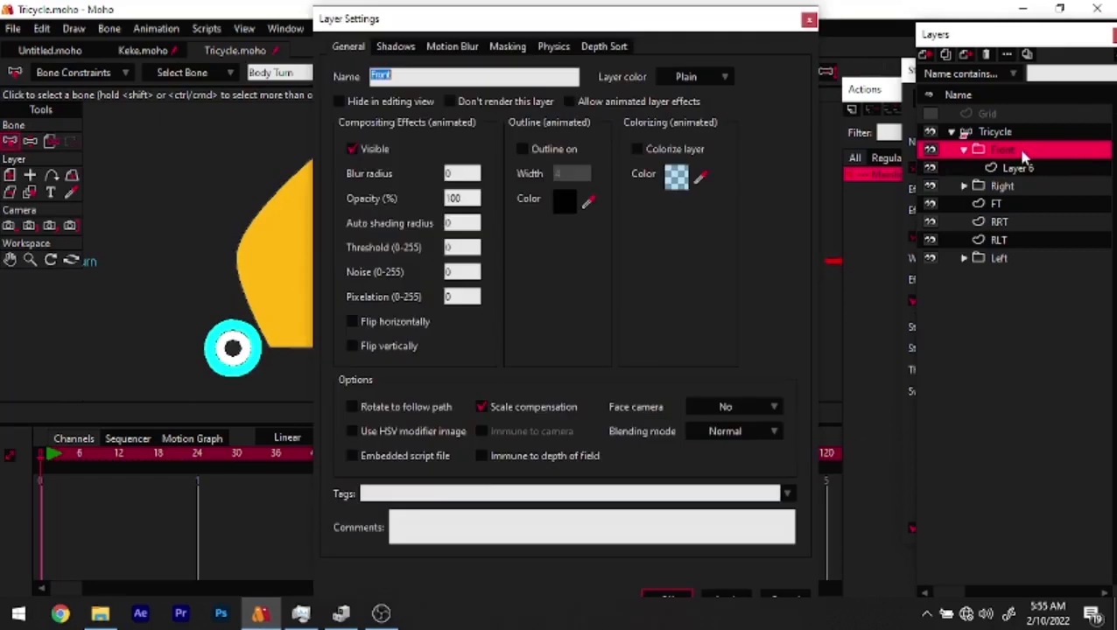
{"action": "left_click", "coordinate": [505, 47]}
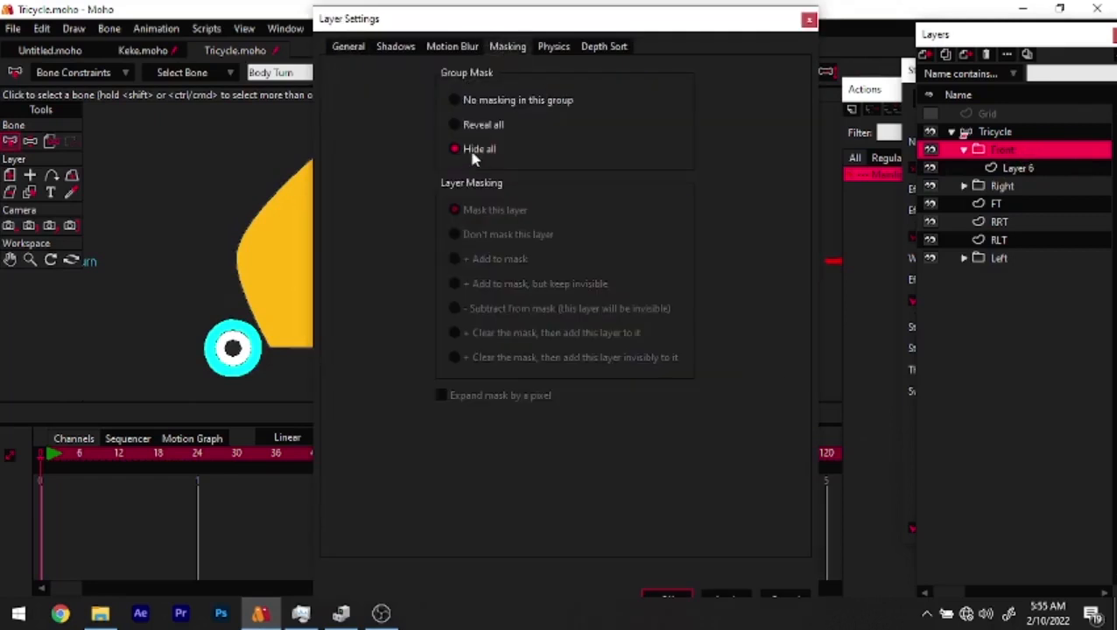
{"action": "key", "text": "Return"}
{"action": "left_click", "coordinate": [1023, 167]}
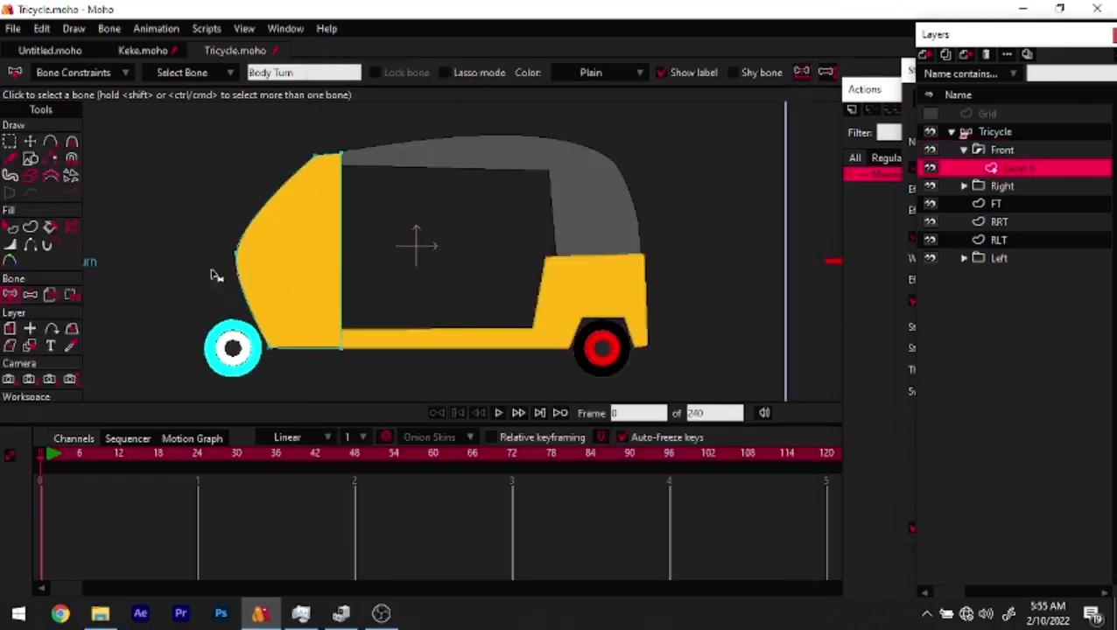
{"action": "left_click", "coordinate": [926, 54]}
{"action": "left_click", "coordinate": [944, 85]}
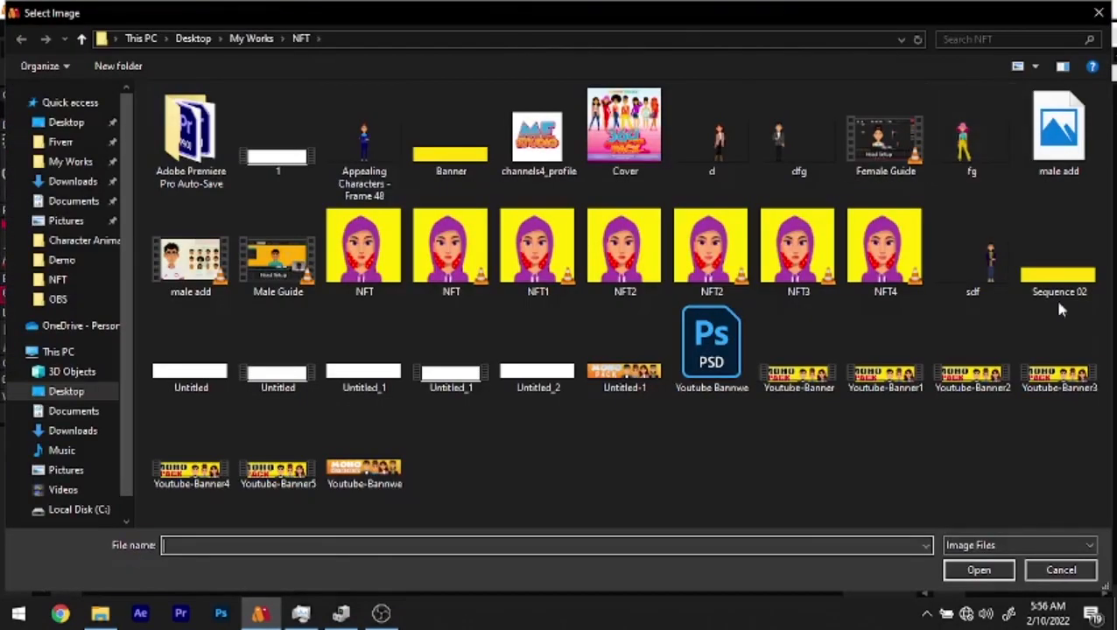
{"action": "left_click", "coordinate": [1064, 570]}
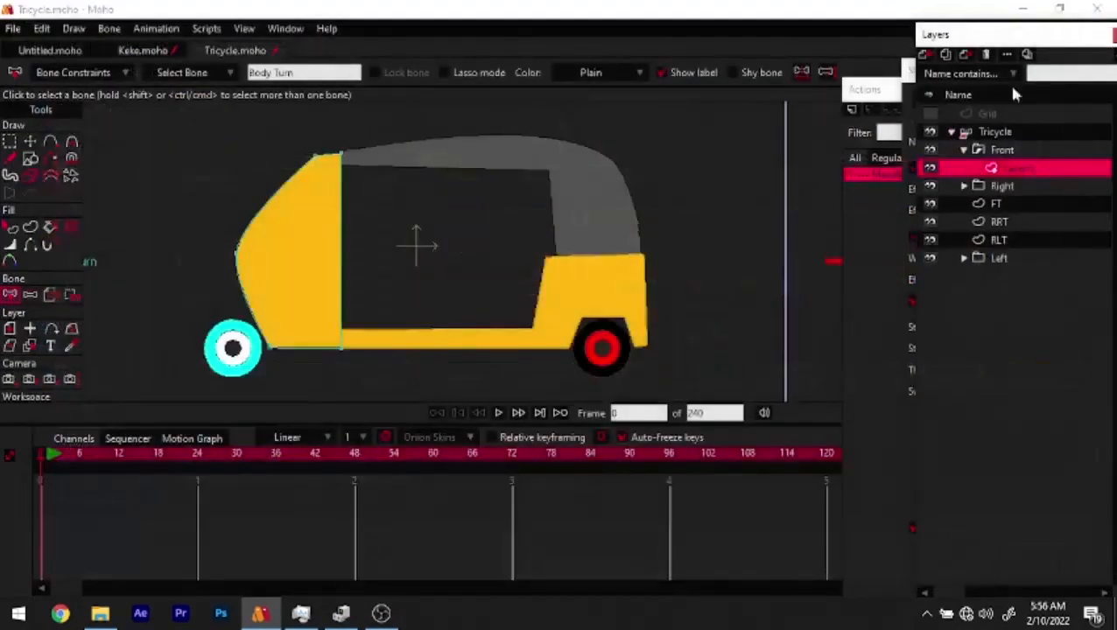
Add a vector layer above Layer 6 in the Front group and draw a rectangle enclosing the whole front body
{"action": "left_click", "coordinate": [926, 54]}
{"action": "left_click", "coordinate": [944, 85]}
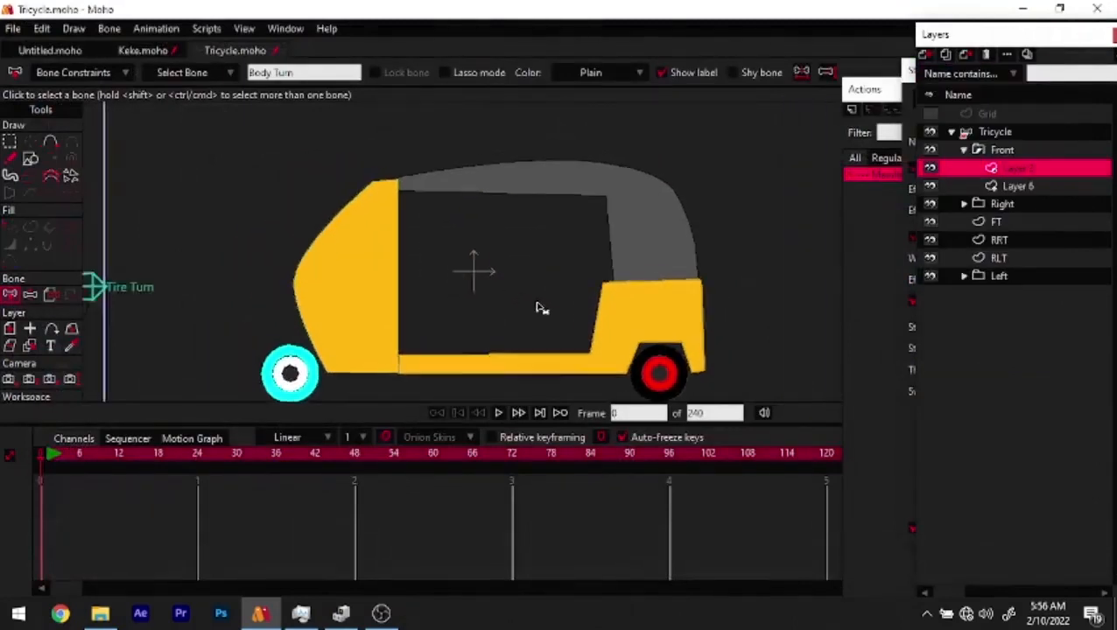
{"action": "left_click", "coordinate": [27, 162]}
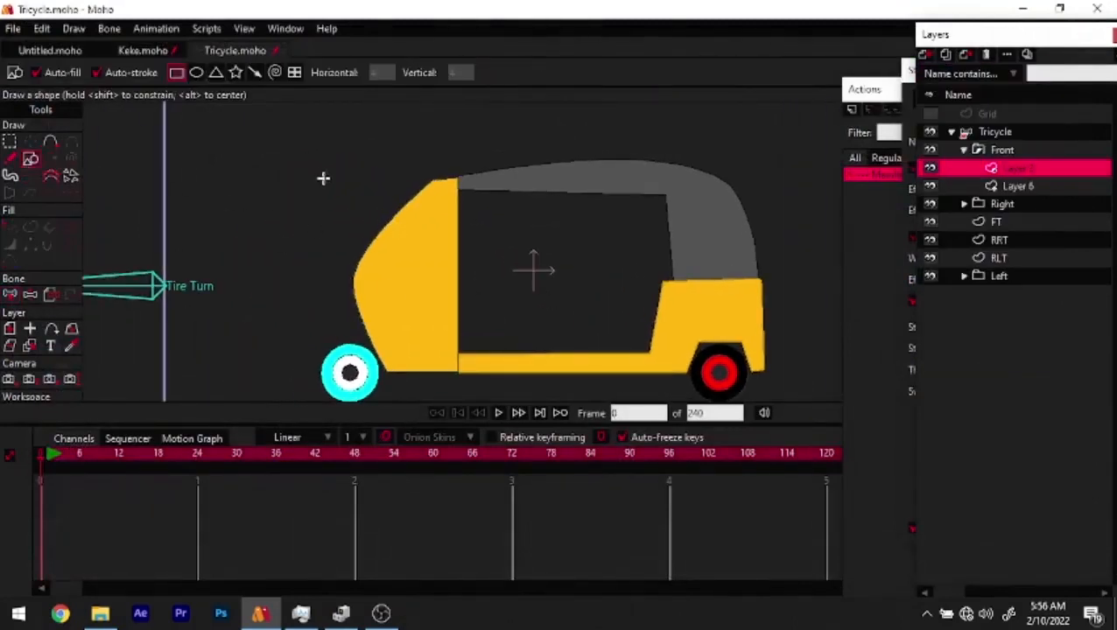
{"action": "mouse_move", "coordinate": [307, 179]}
{"action": "left_mouse_down"}
{"action": "mouse_move", "coordinate": [426, 373]}
{"action": "mouse_move", "coordinate": [457, 371]}
{"action": "left_mouse_up"}
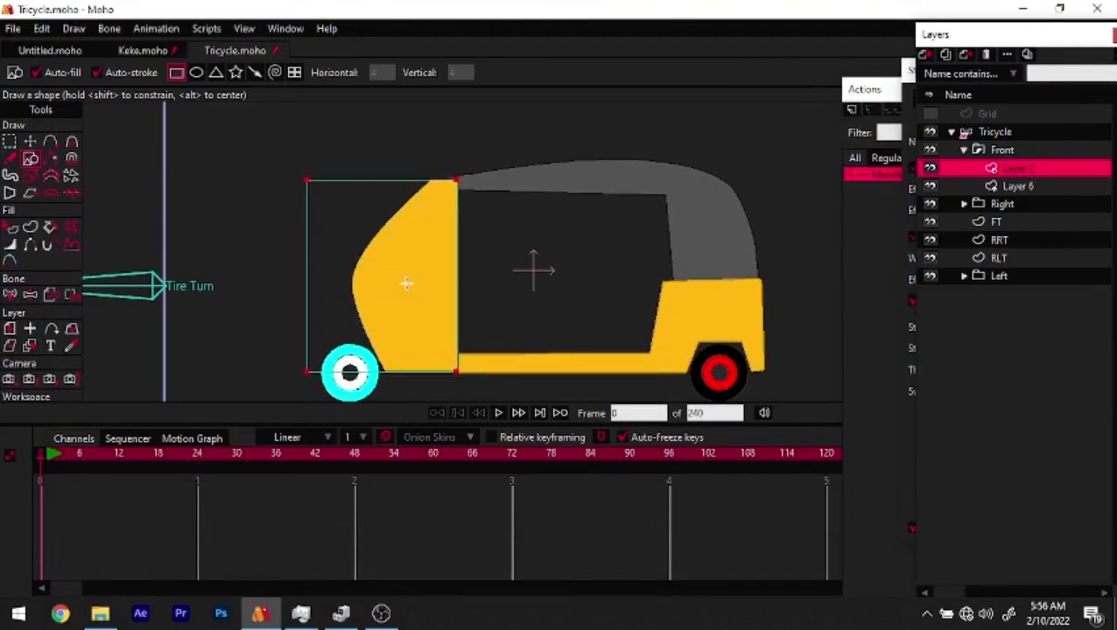
Draw a smaller window rectangle inside the upper part of the large front rectangle
{"action": "scroll", "coordinate": [392, 232], "scroll_direction": "up", "scroll_amount": 2}
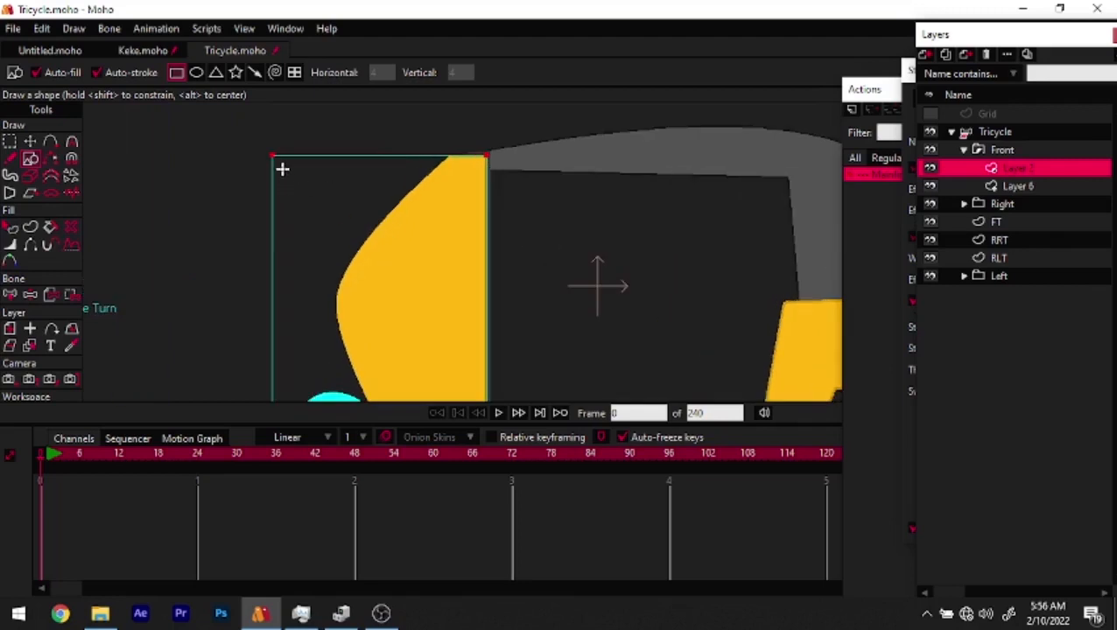
{"action": "left_click_drag", "start_coordinate": [282, 169], "coordinate": [475, 271]}
{"action": "scroll", "coordinate": [372, 267], "scroll_direction": "down", "scroll_amount": 3}
{"action": "scroll", "coordinate": [455, 314], "scroll_direction": "up", "scroll_amount": 2}
{"action": "scroll", "coordinate": [455, 315], "scroll_direction": "up", "scroll_amount": 1}
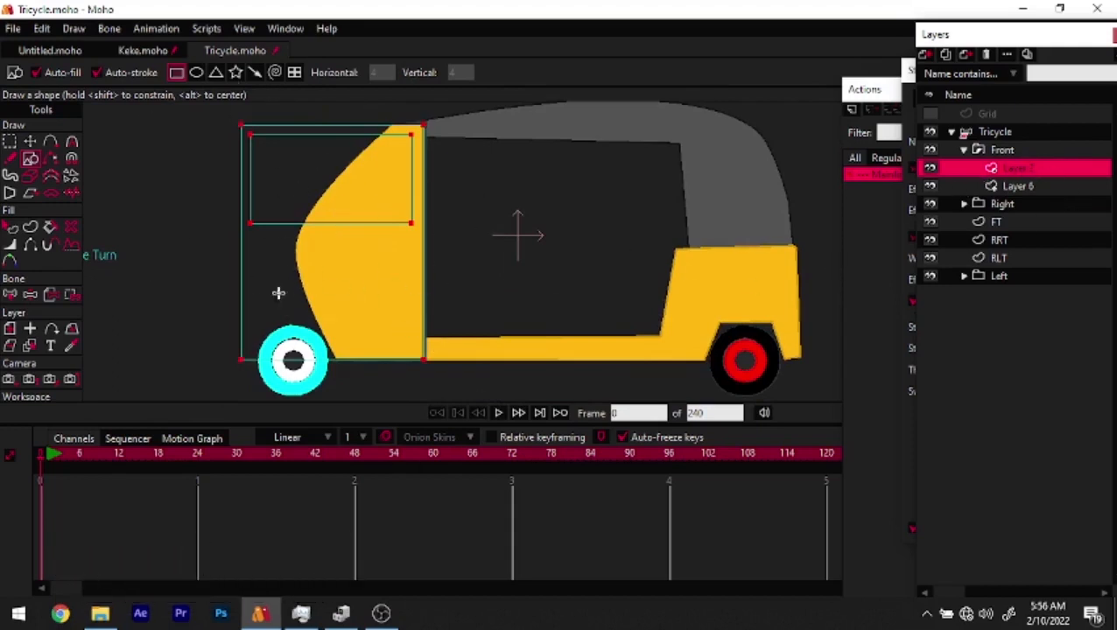
Set Layer 2 to "Don't mask this layer" and hide Layer 6
{"action": "left_click", "coordinate": [1022, 186]}
{"action": "left_click", "coordinate": [1038, 168]}
{"action": "scroll", "coordinate": [344, 263], "scroll_direction": "up", "scroll_amount": 3}
{"action": "scroll", "coordinate": [353, 235], "scroll_direction": "down", "scroll_amount": 4}
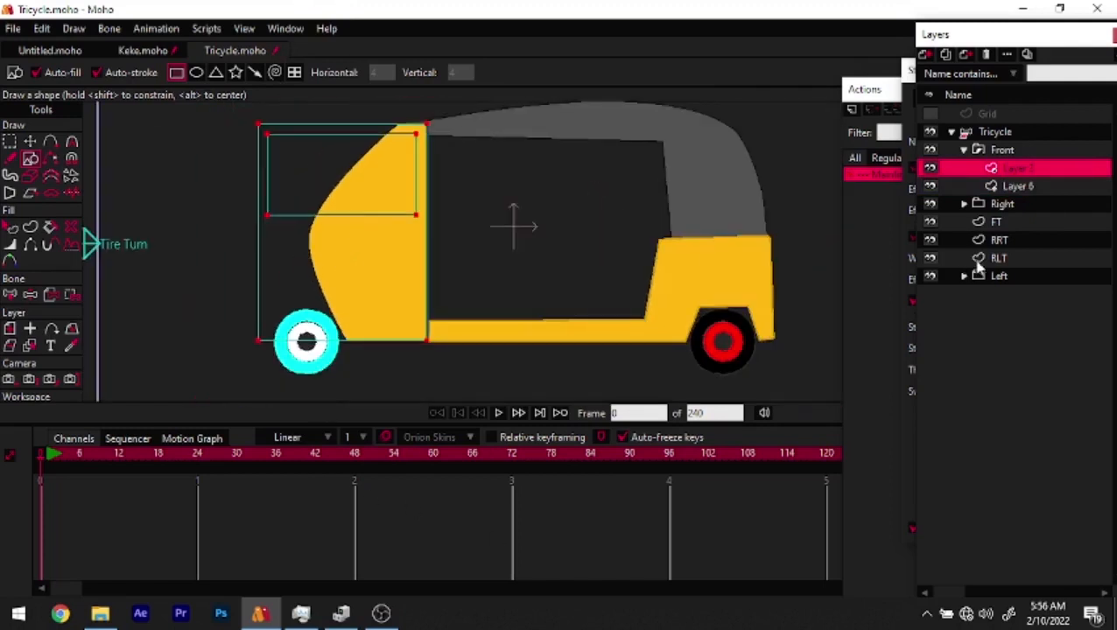
{"action": "left_click", "coordinate": [1016, 152]}
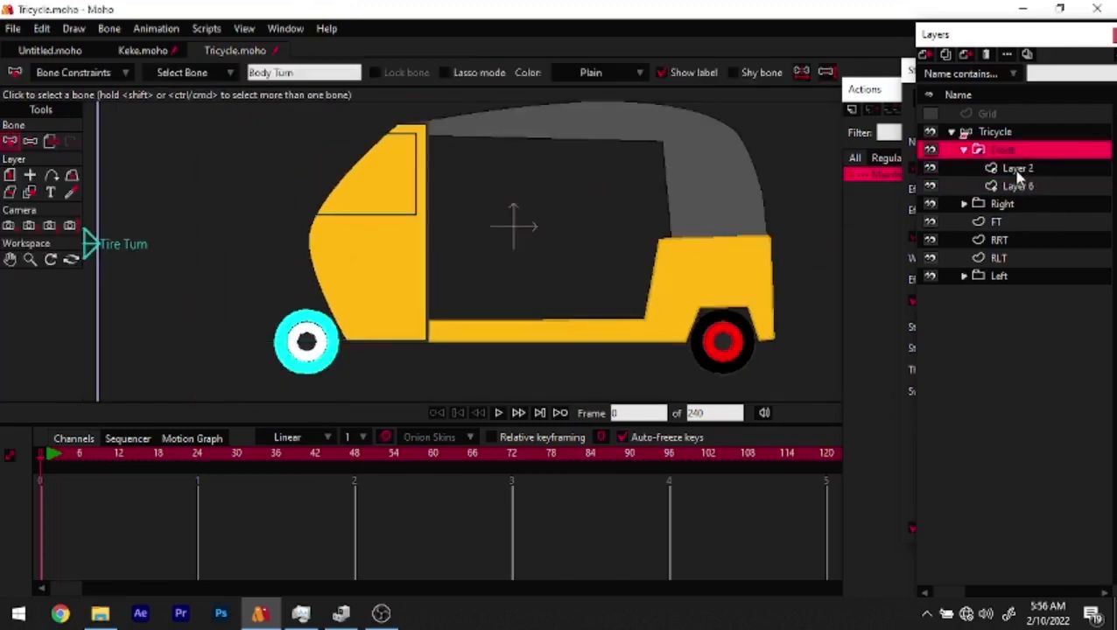
{"action": "right_click", "coordinate": [1012, 167]}
{"action": "left_click", "coordinate": [925, 216]}
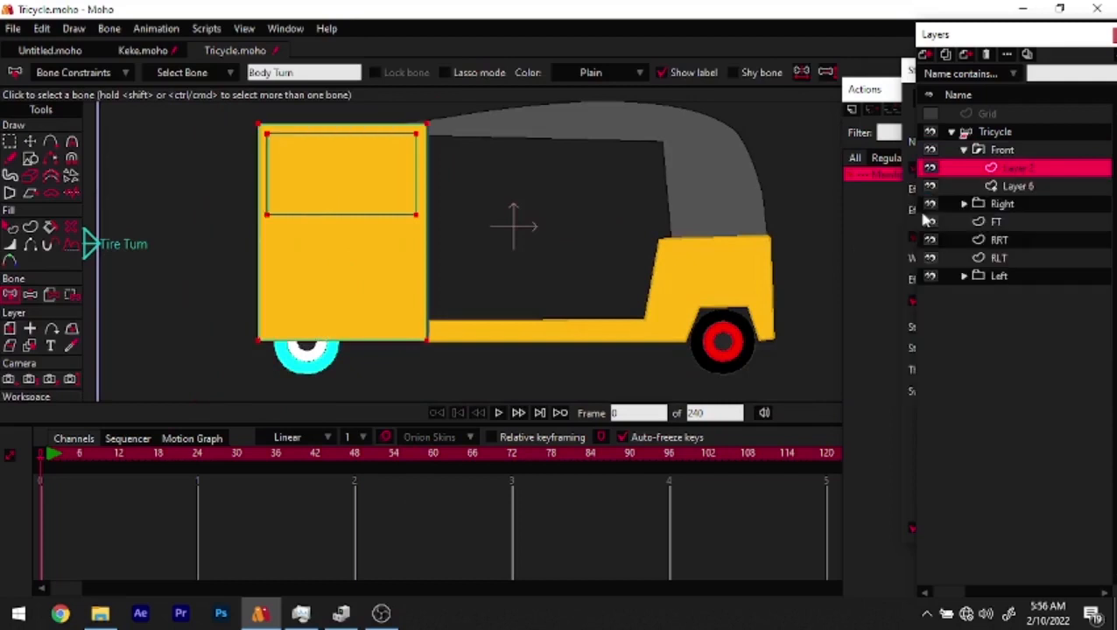
{"action": "left_click", "coordinate": [930, 186]}
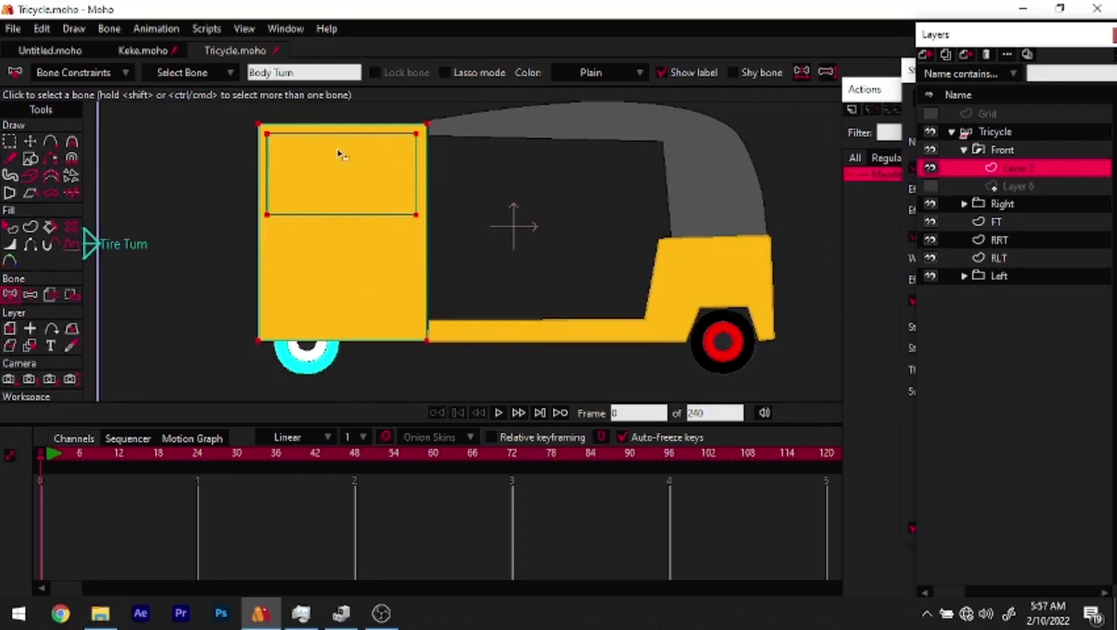
Create one combined shape with both fill and stroke from the edges of the outer and window rectangles
{"action": "left_click", "coordinate": [30, 227]}
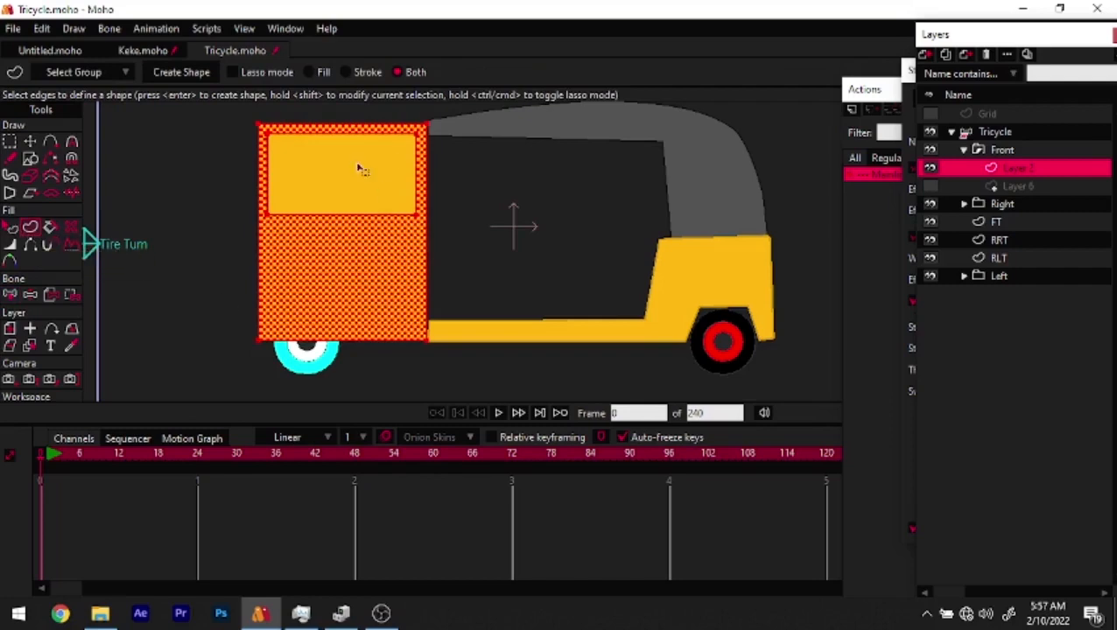
{"action": "scroll", "coordinate": [301, 208], "scroll_direction": "up", "scroll_amount": 1}
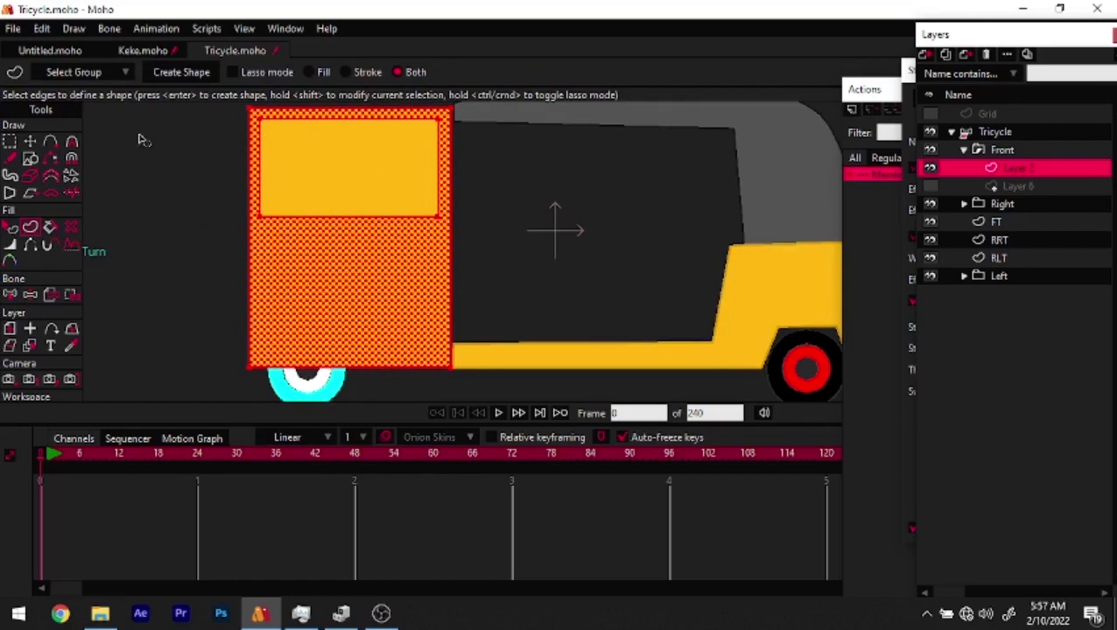
{"action": "left_click", "coordinate": [183, 72]}
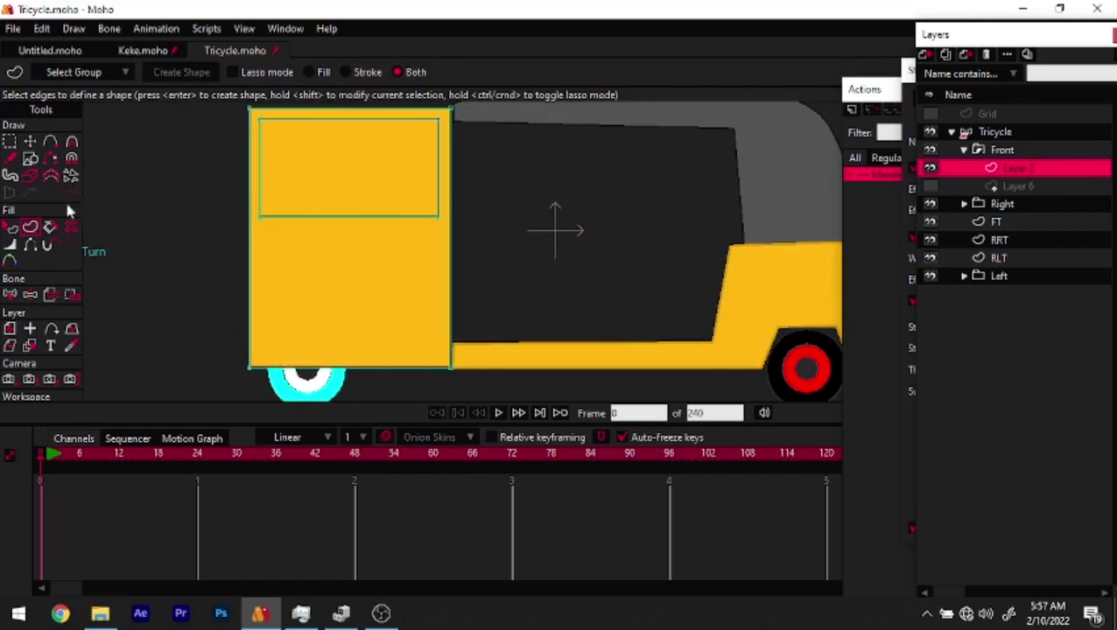
Delete the leftover filled shapes covering the window area to open the cut-out in Layer 2
{"action": "left_click", "coordinate": [10, 228]}
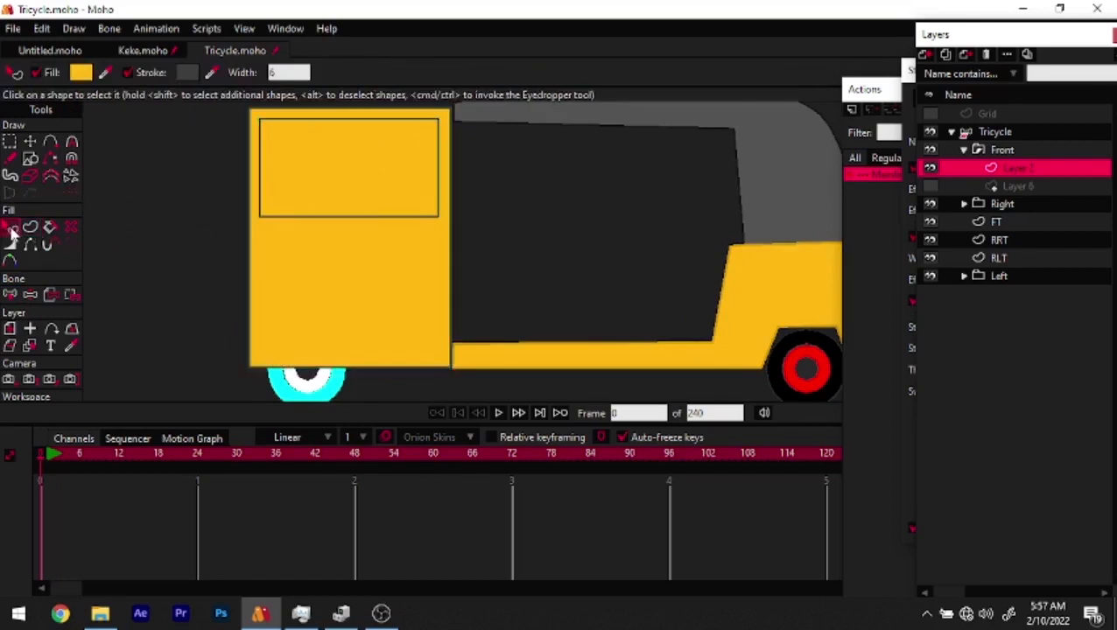
{"action": "left_click", "coordinate": [389, 182]}
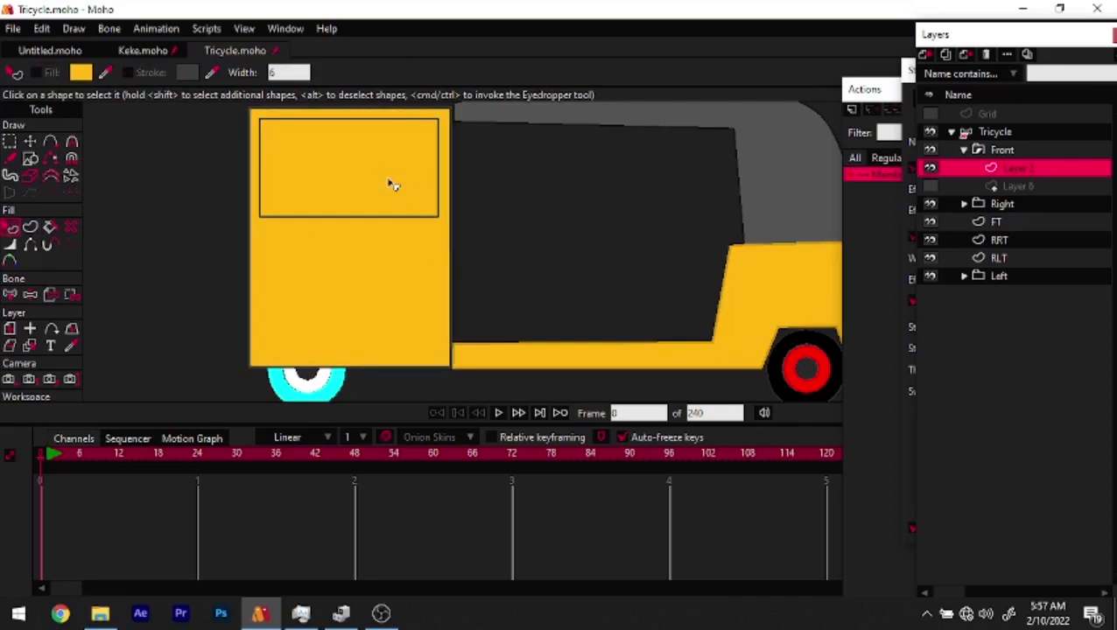
{"action": "left_click", "coordinate": [391, 184]}
{"action": "left_click", "coordinate": [393, 184]}
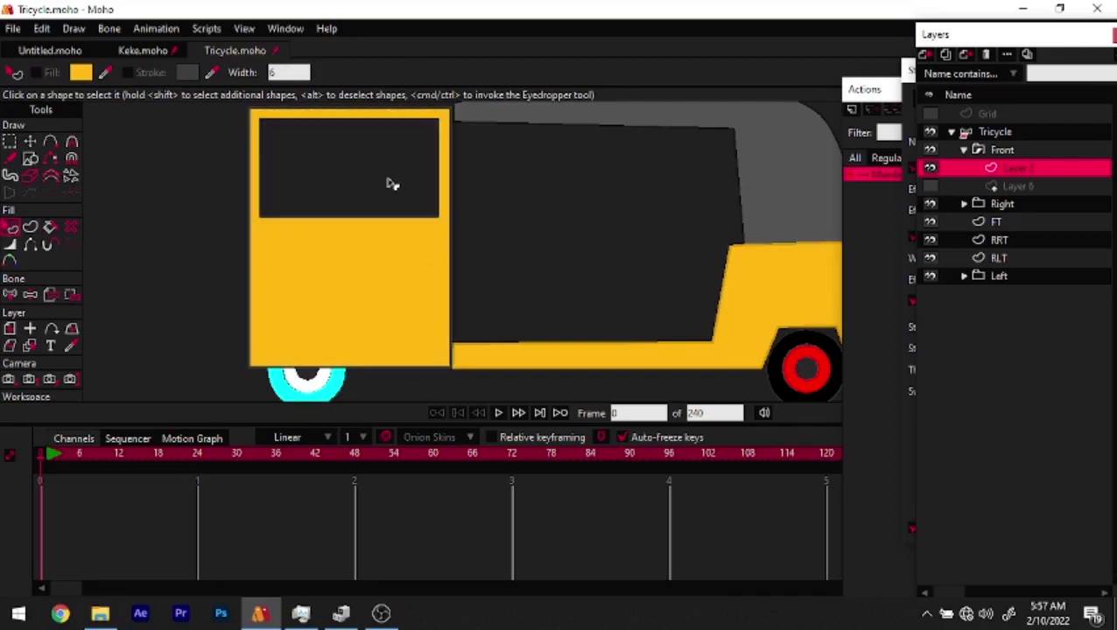
{"action": "scroll", "coordinate": [390, 183], "scroll_direction": "down", "scroll_amount": 5}
{"action": "scroll", "coordinate": [397, 188], "scroll_direction": "up", "scroll_amount": 4}
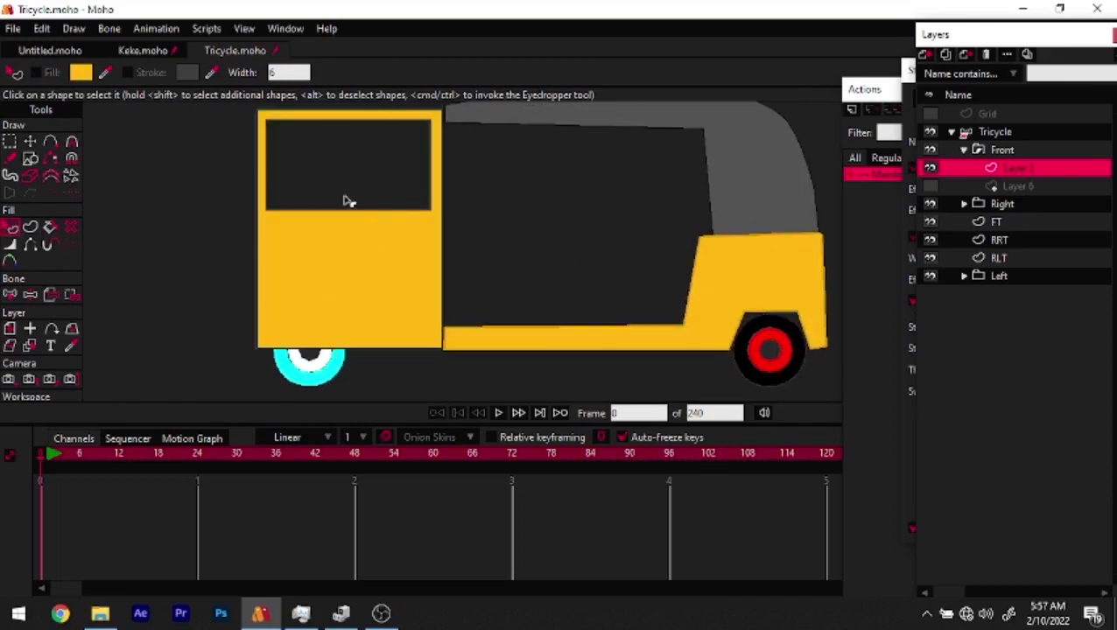
{"action": "left_click", "coordinate": [411, 255]}
{"action": "key", "text": "t"}
{"action": "left_click_drag", "start_coordinate": [393, 289], "coordinate": [396, 359]}
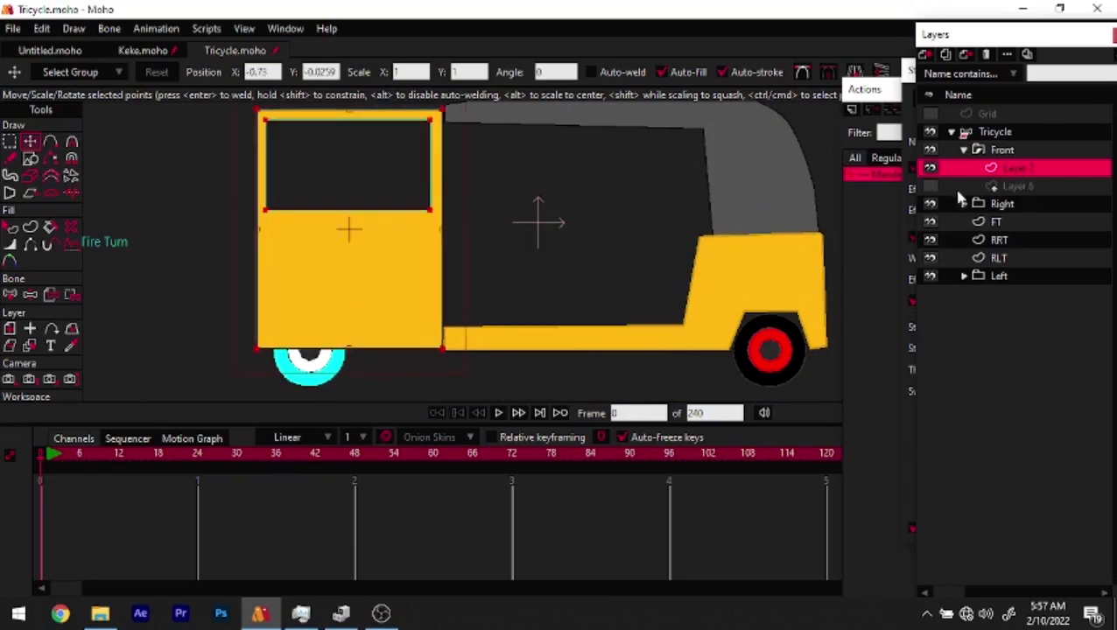
Show Layer 6 again and set Layer 2 to "Mask this layer"
{"action": "left_click", "coordinate": [930, 187]}
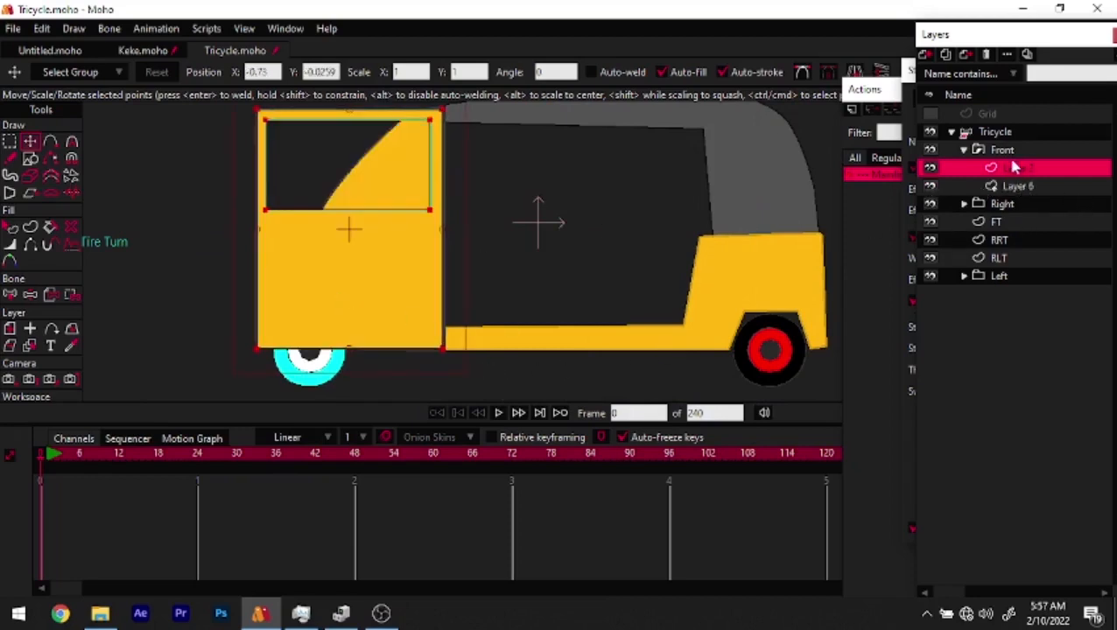
{"action": "right_click", "coordinate": [1007, 172]}
{"action": "left_click", "coordinate": [947, 194]}
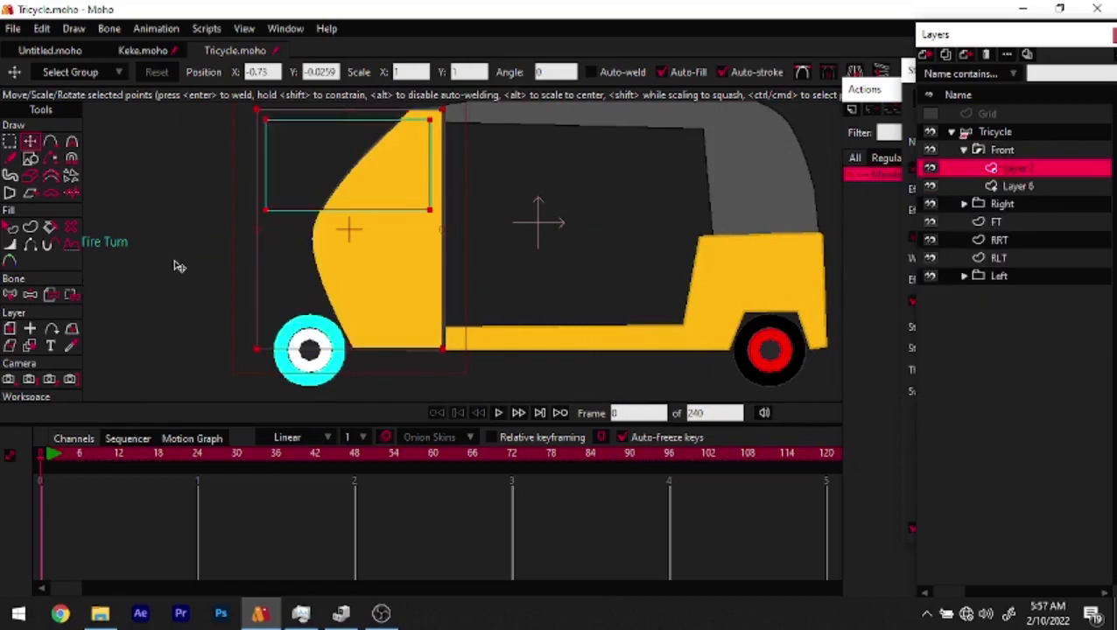
Set Layer 6 to "Add to mask, but keep invisible" and check the front window against the whole tricycle
{"action": "left_click", "coordinate": [1016, 189]}
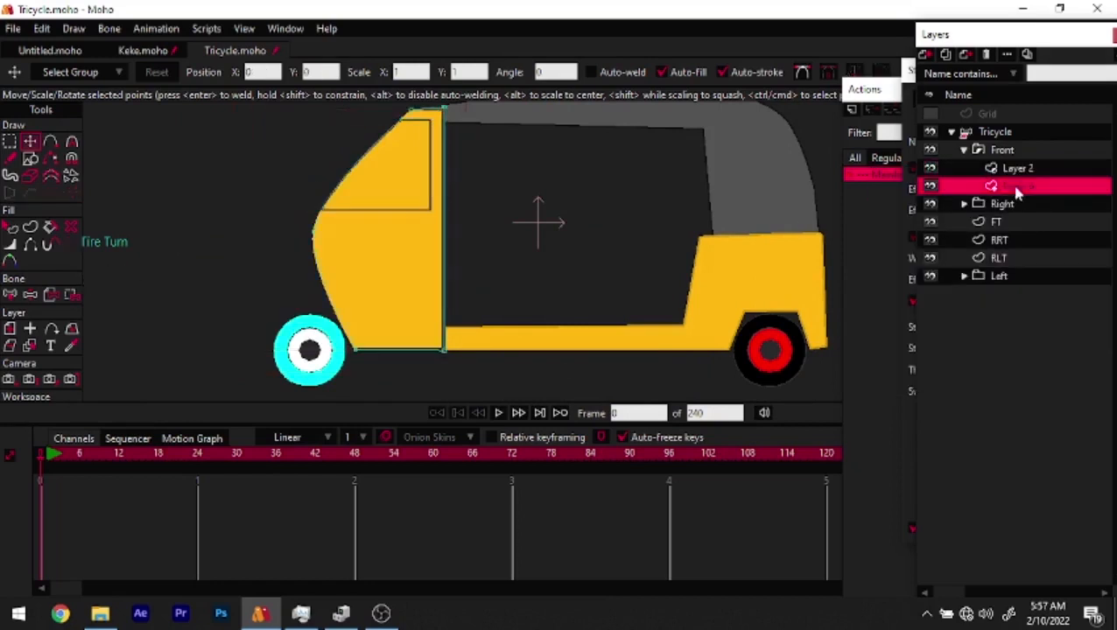
{"action": "right_click", "coordinate": [1019, 190]}
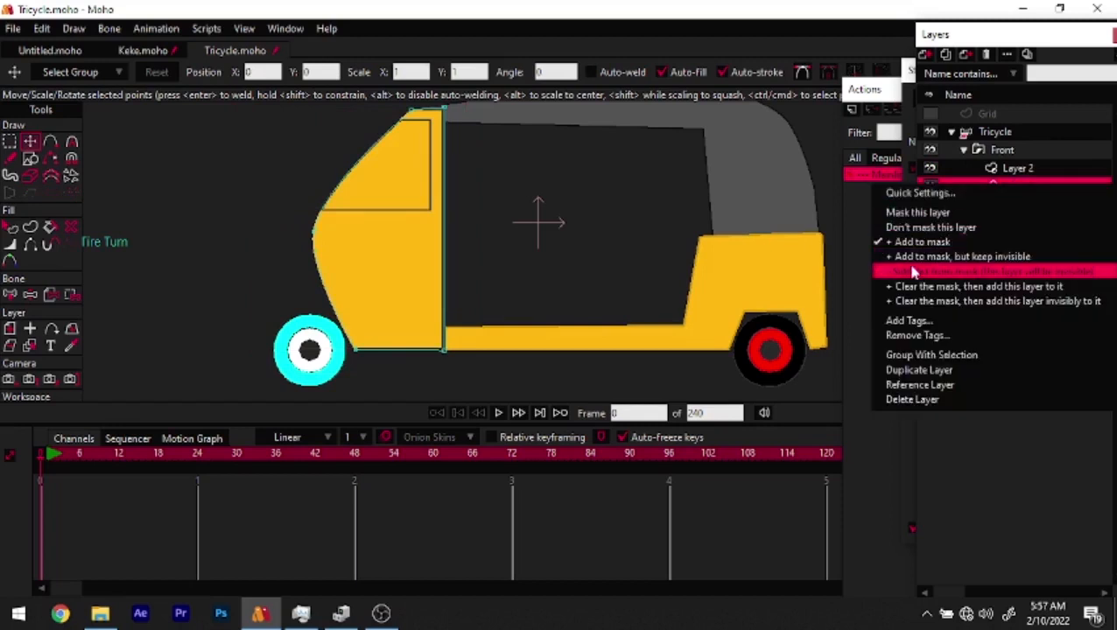
{"action": "left_click", "coordinate": [949, 256]}
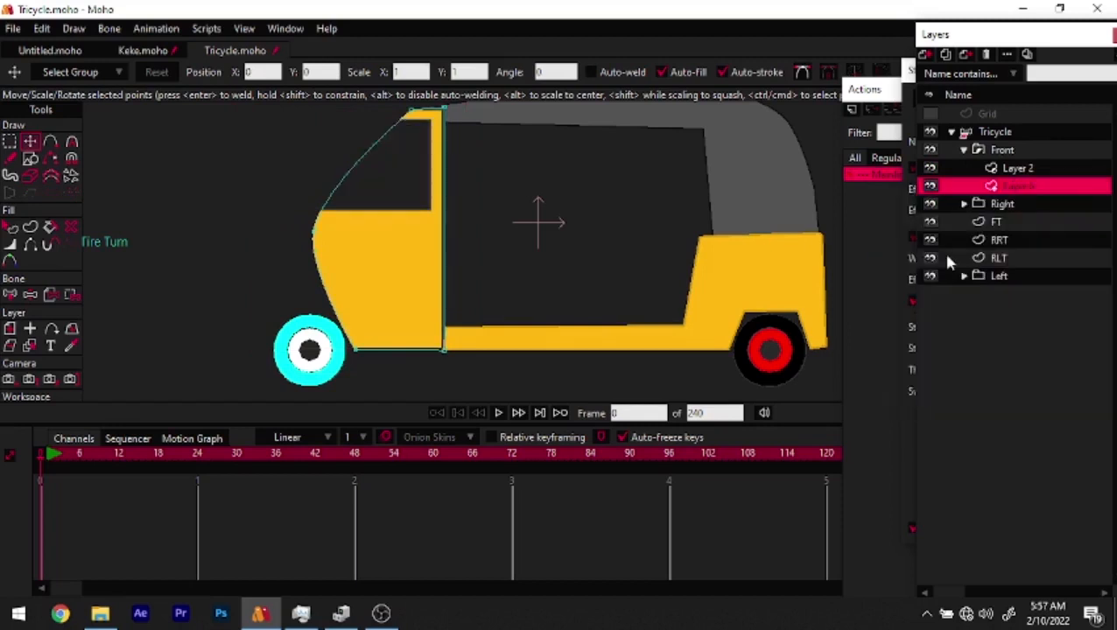
{"action": "left_click", "coordinate": [11, 227]}
{"action": "scroll", "coordinate": [433, 242], "scroll_direction": "down", "scroll_amount": 3}
{"action": "scroll", "coordinate": [387, 233], "scroll_direction": "up", "scroll_amount": 2}
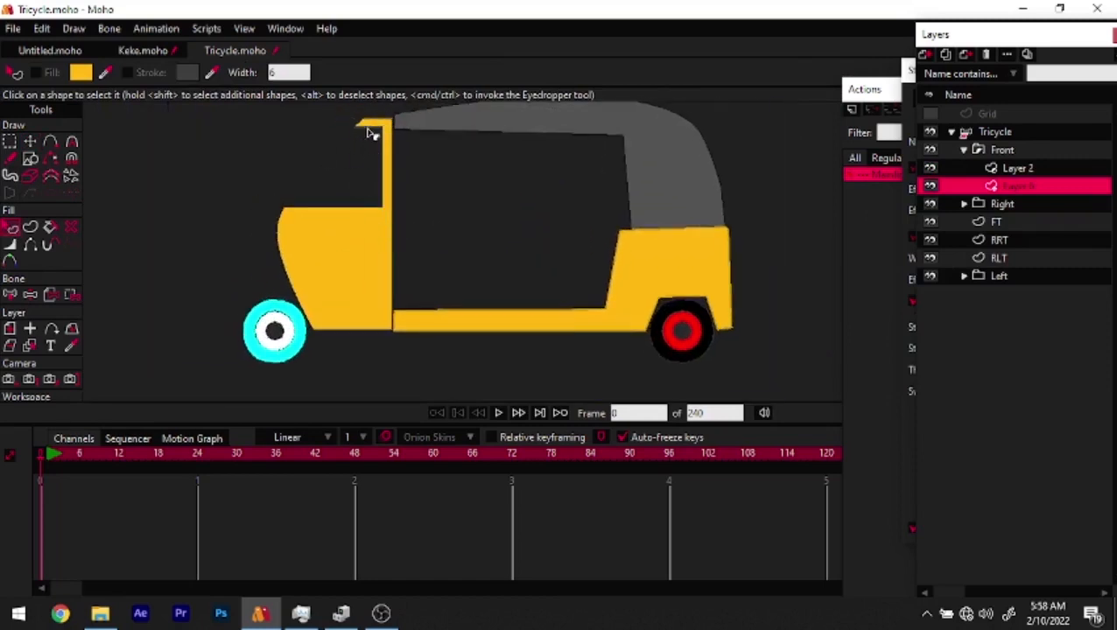
{"action": "scroll", "coordinate": [427, 282], "scroll_direction": "down", "scroll_amount": 3}
{"action": "scroll", "coordinate": [388, 273], "scroll_direction": "up", "scroll_amount": 1}
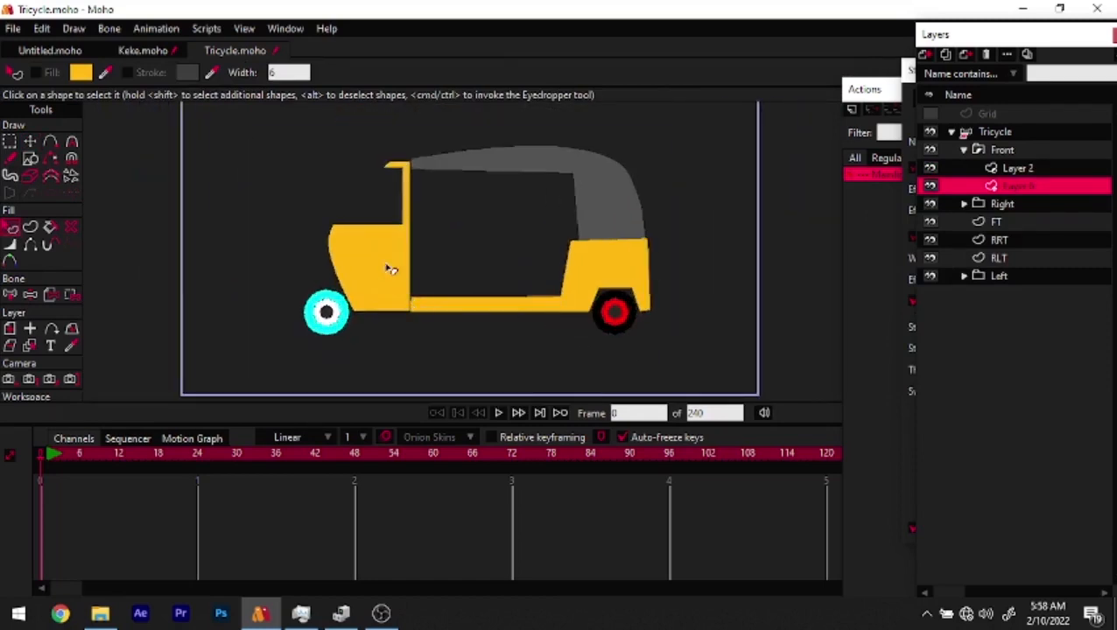
{"action": "left_click_drag", "start_coordinate": [396, 263], "coordinate": [385, 263]}
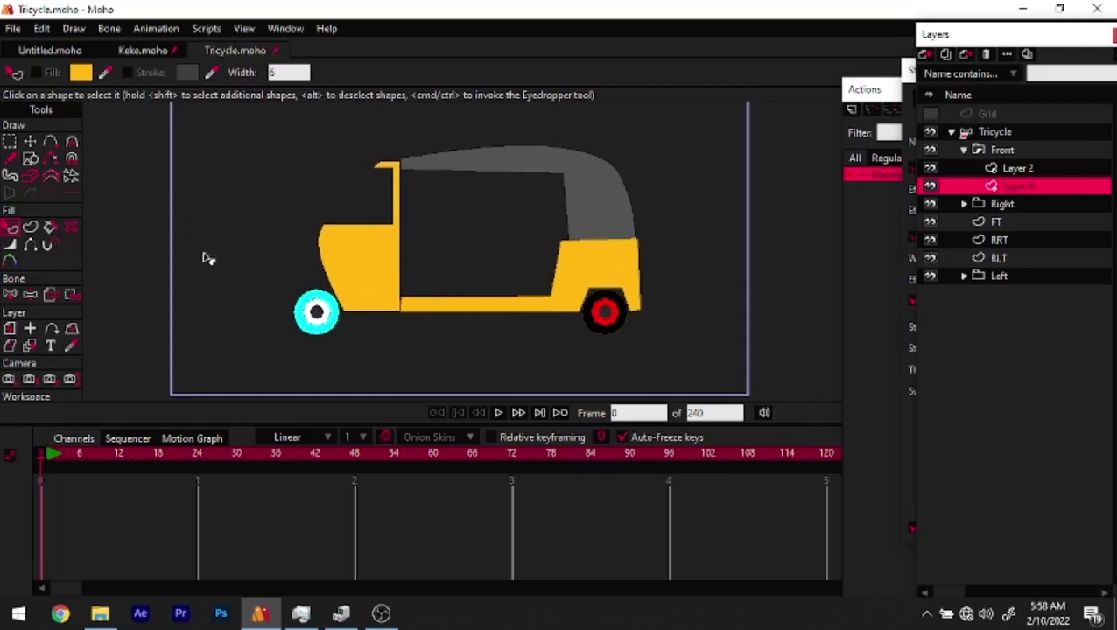
Open the Tricycle's Body Turn action for editing and go to frame 48
{"action": "scroll", "coordinate": [386, 289], "scroll_direction": "up", "scroll_amount": 3}
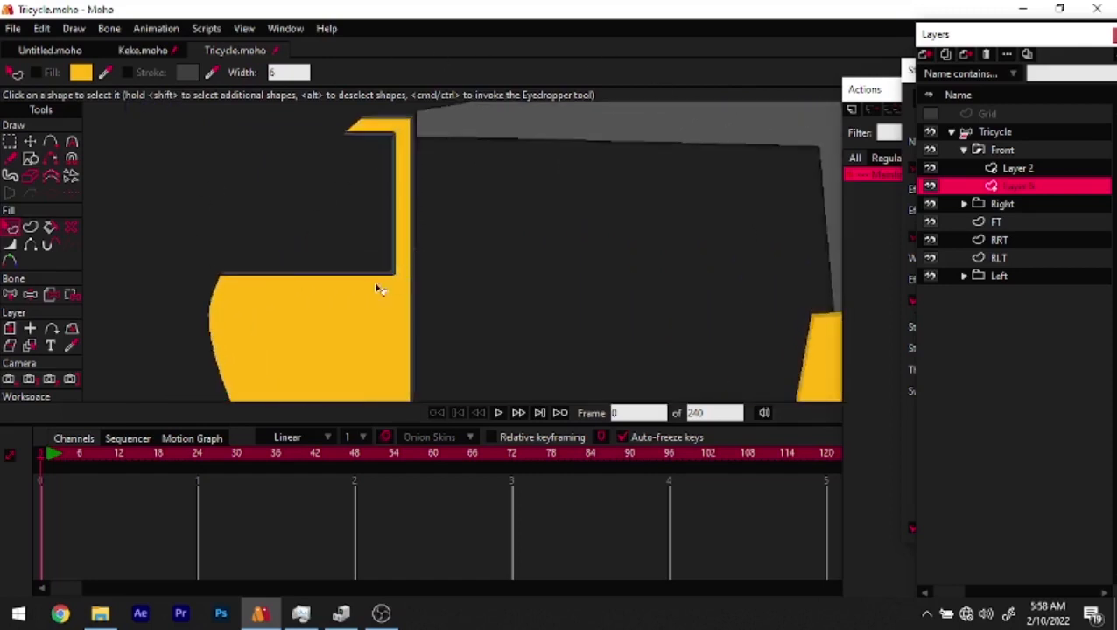
{"action": "scroll", "coordinate": [313, 249], "scroll_direction": "up", "scroll_amount": 1}
{"action": "scroll", "coordinate": [300, 212], "scroll_direction": "down", "scroll_amount": 2}
{"action": "scroll", "coordinate": [356, 219], "scroll_direction": "up", "scroll_amount": 1}
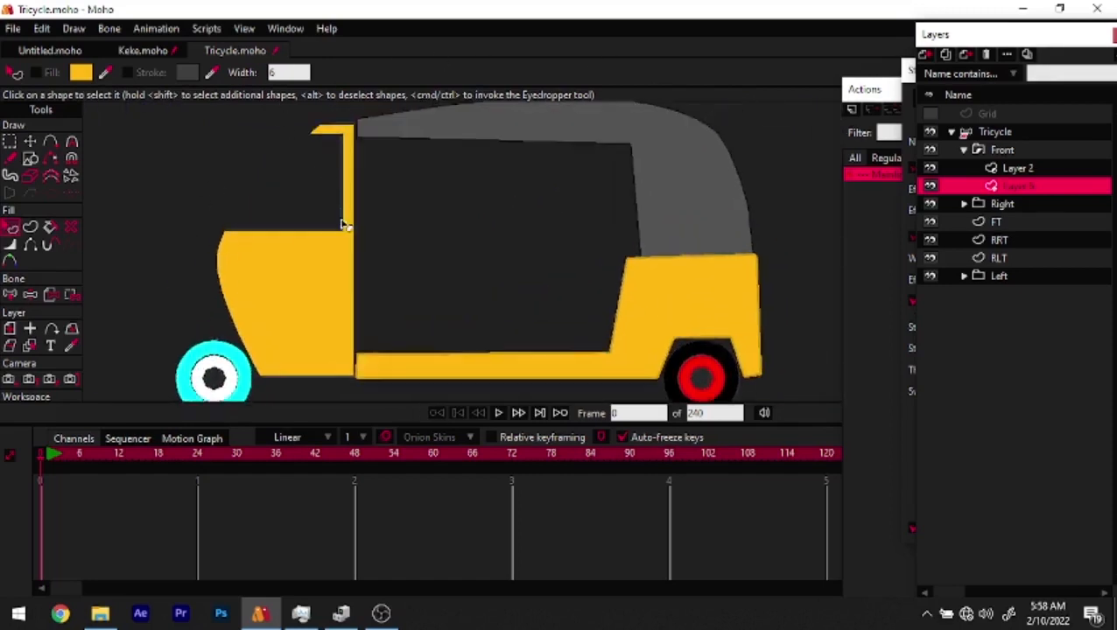
{"action": "scroll", "coordinate": [473, 224], "scroll_direction": "down", "scroll_amount": 2}
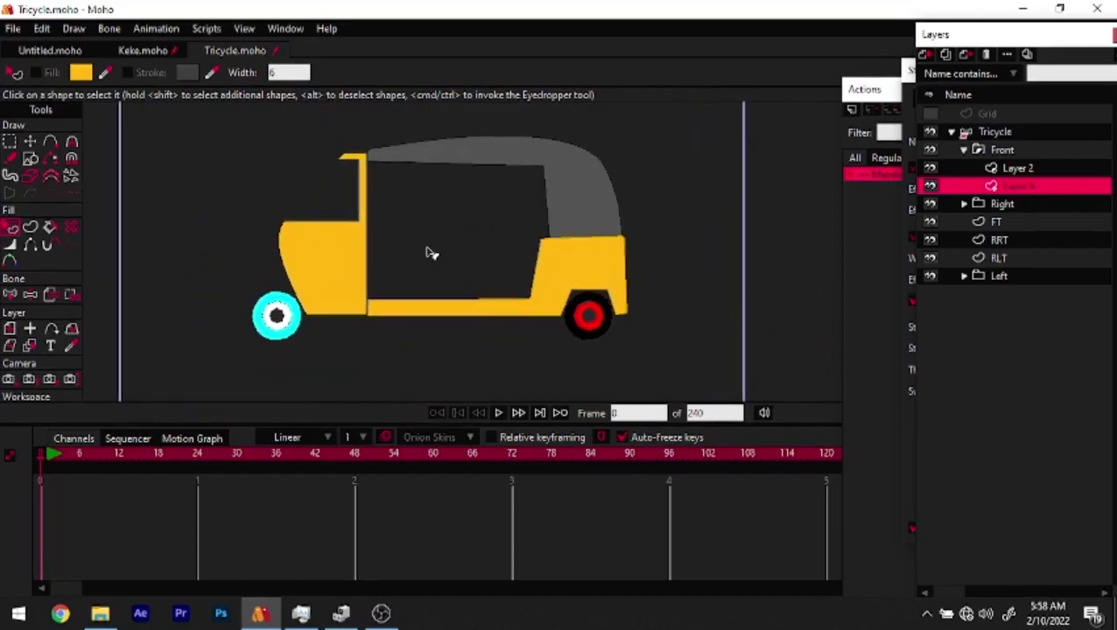
{"action": "left_click", "coordinate": [999, 135]}
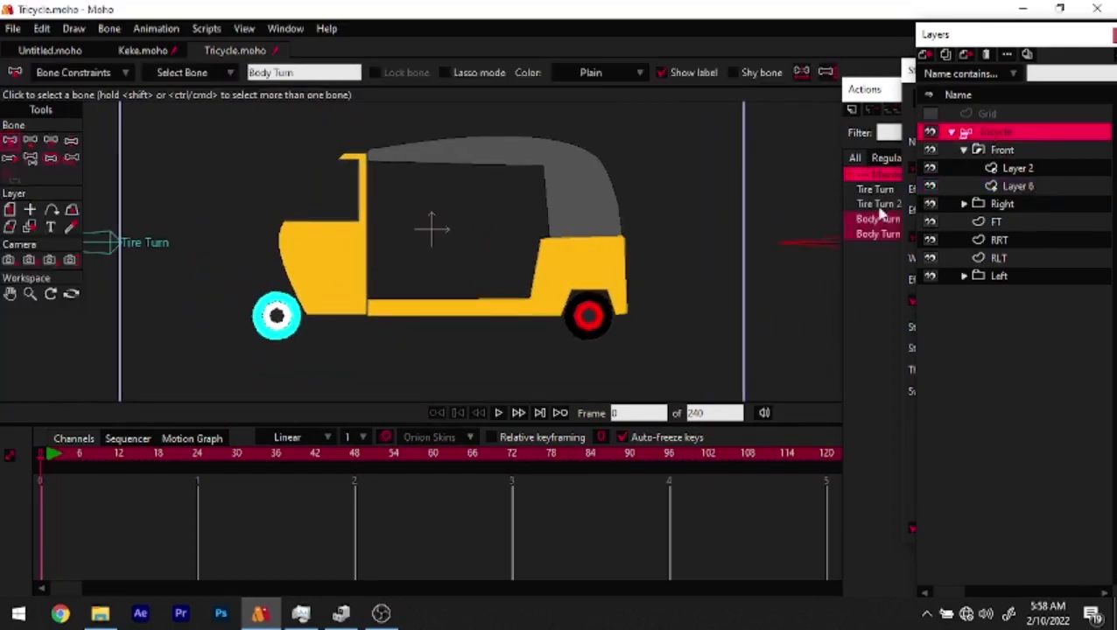
{"action": "left_click", "coordinate": [891, 226]}
{"action": "double_click", "coordinate": [893, 228]}
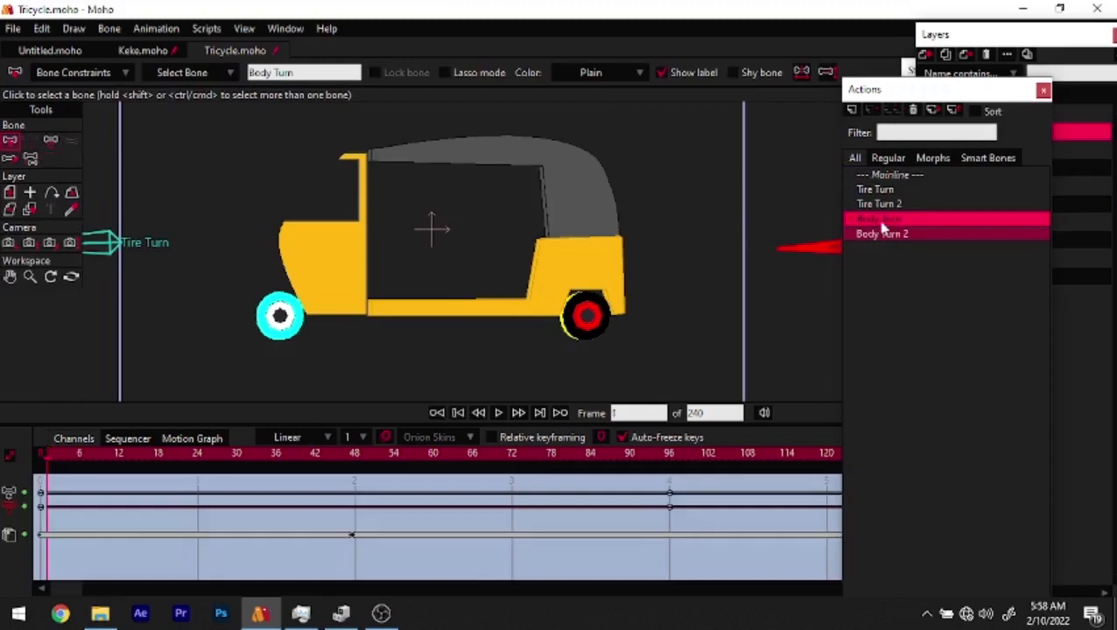
{"action": "left_click_drag", "start_coordinate": [87, 453], "coordinate": [357, 479]}
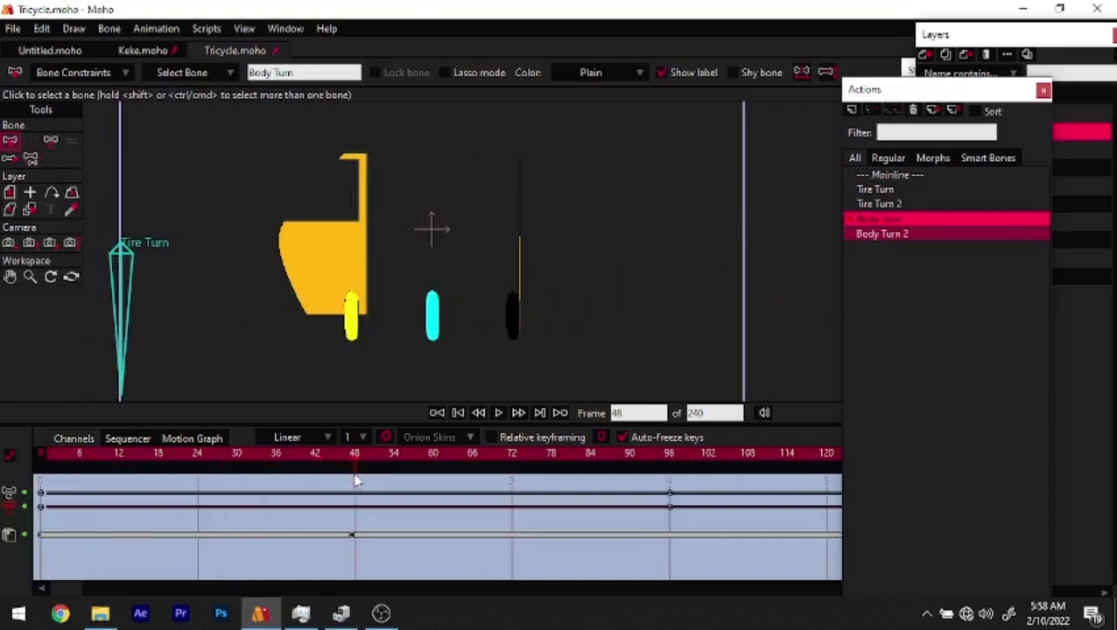
Bring the Front group above all other layers in the Tricycle at frame 48 of Body Turn
{"action": "left_click", "coordinate": [1007, 42]}
{"action": "left_click", "coordinate": [964, 154]}
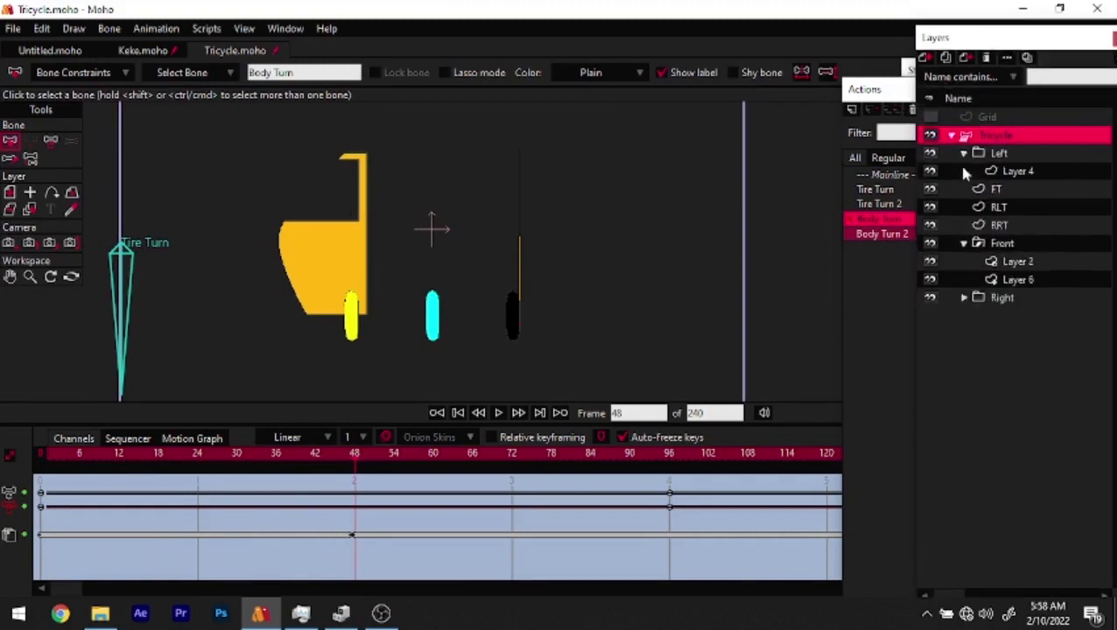
{"action": "left_click", "coordinate": [964, 153]}
{"action": "left_click", "coordinate": [1009, 230]}
{"action": "left_click_drag", "start_coordinate": [1020, 156], "coordinate": [1015, 155]}
At frame 48, move Layer 6 across the tires and reshape its curved side into a rectangle spanning from the yellow to the black tire
{"action": "left_click", "coordinate": [1013, 175]}
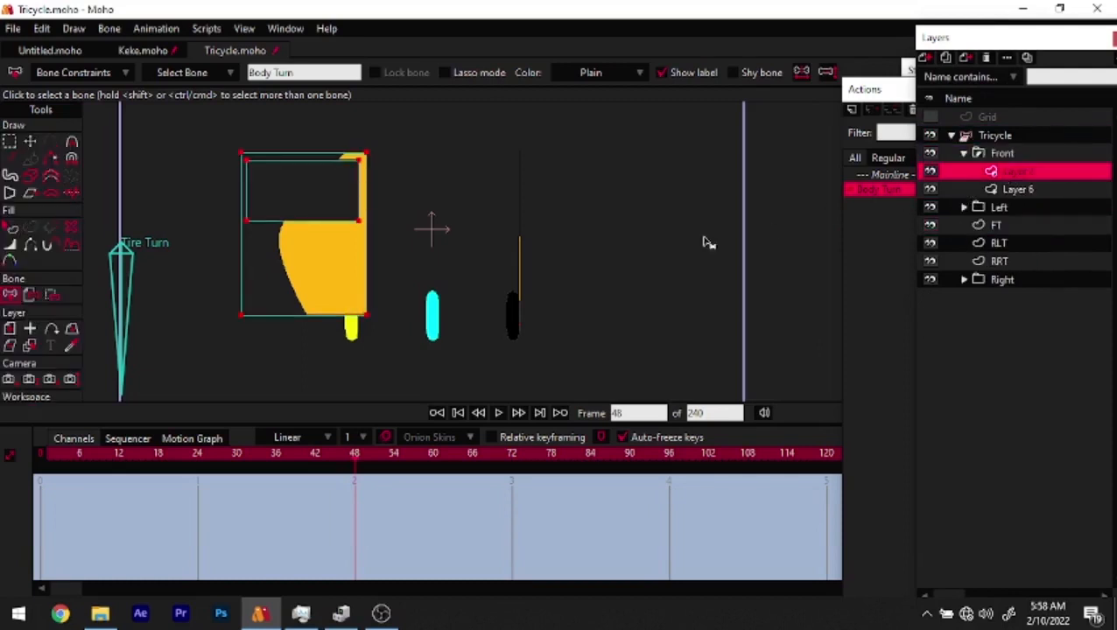
{"action": "scroll", "coordinate": [354, 271], "scroll_direction": "up", "scroll_amount": 1}
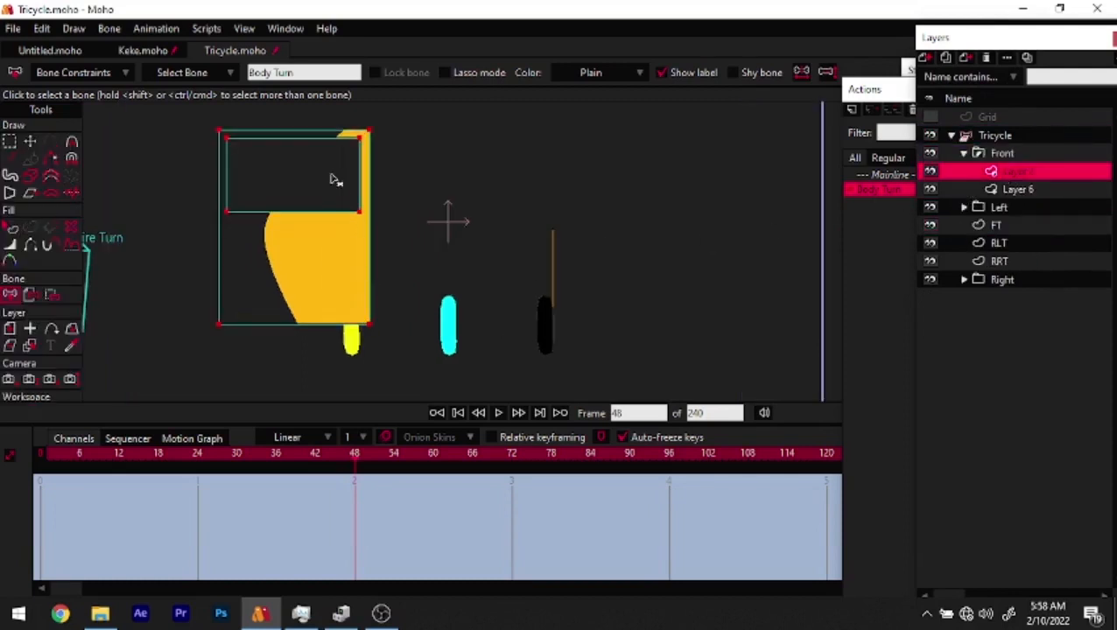
{"action": "left_click", "coordinate": [1028, 187]}
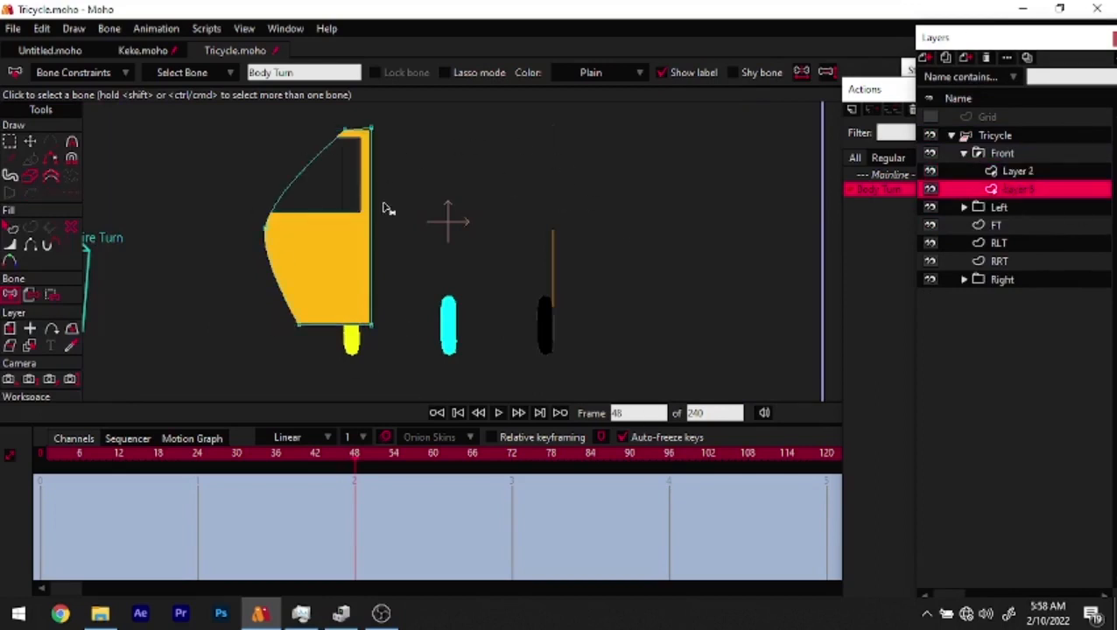
{"action": "key", "text": "t"}
{"action": "left_click_drag", "start_coordinate": [333, 268], "coordinate": [524, 250]}
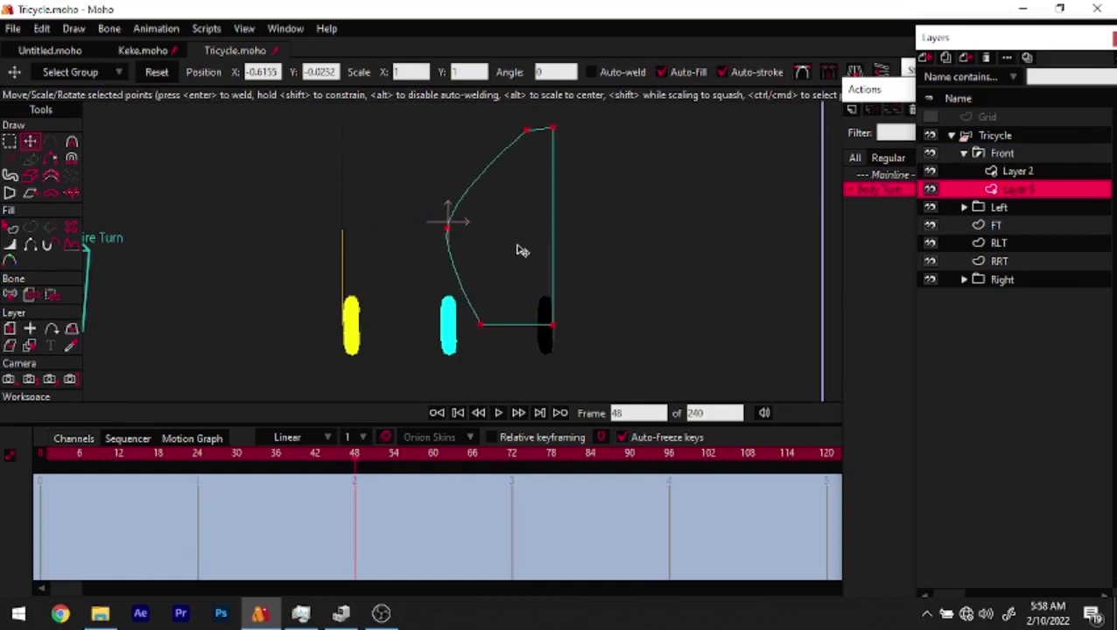
{"action": "left_click_drag", "start_coordinate": [313, 113], "coordinate": [345, 133]}
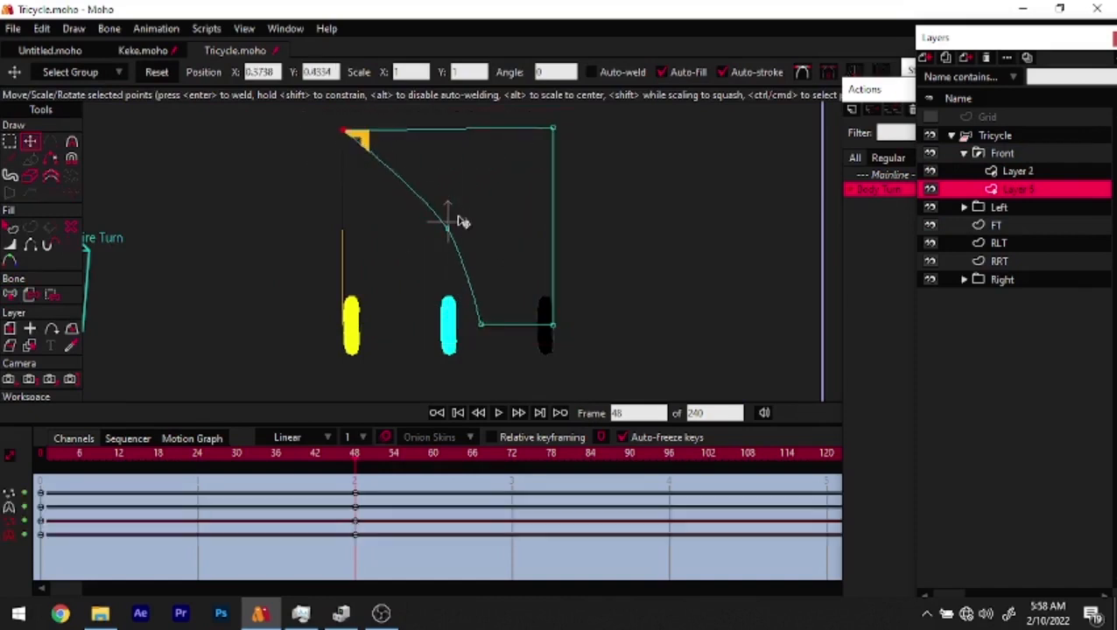
{"action": "left_click_drag", "start_coordinate": [482, 325], "coordinate": [350, 329]}
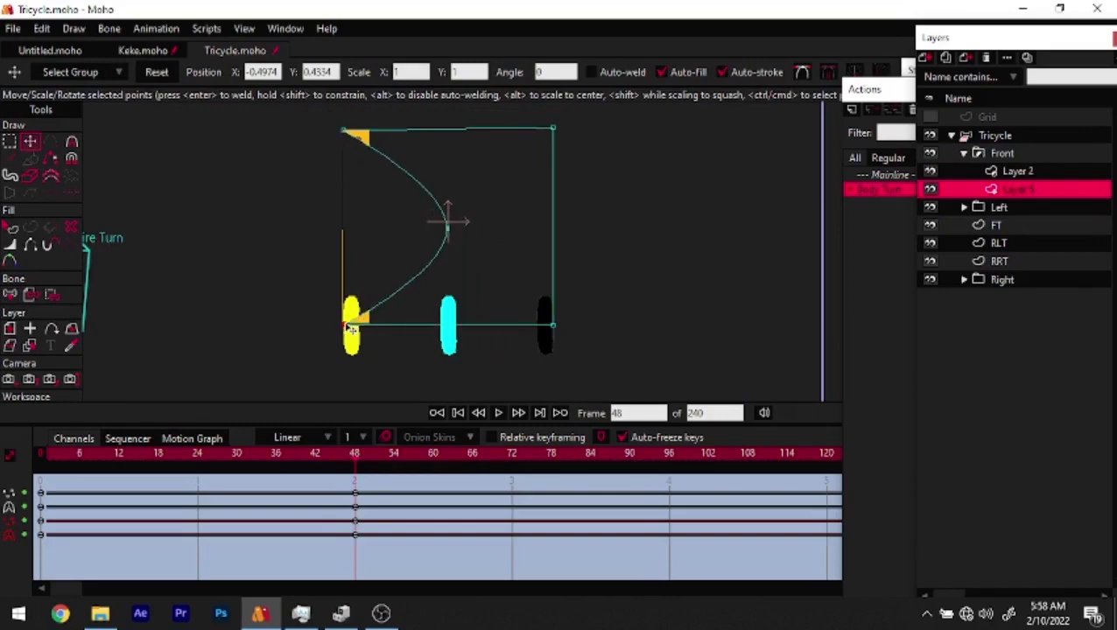
{"action": "left_click_drag", "start_coordinate": [448, 228], "coordinate": [346, 233]}
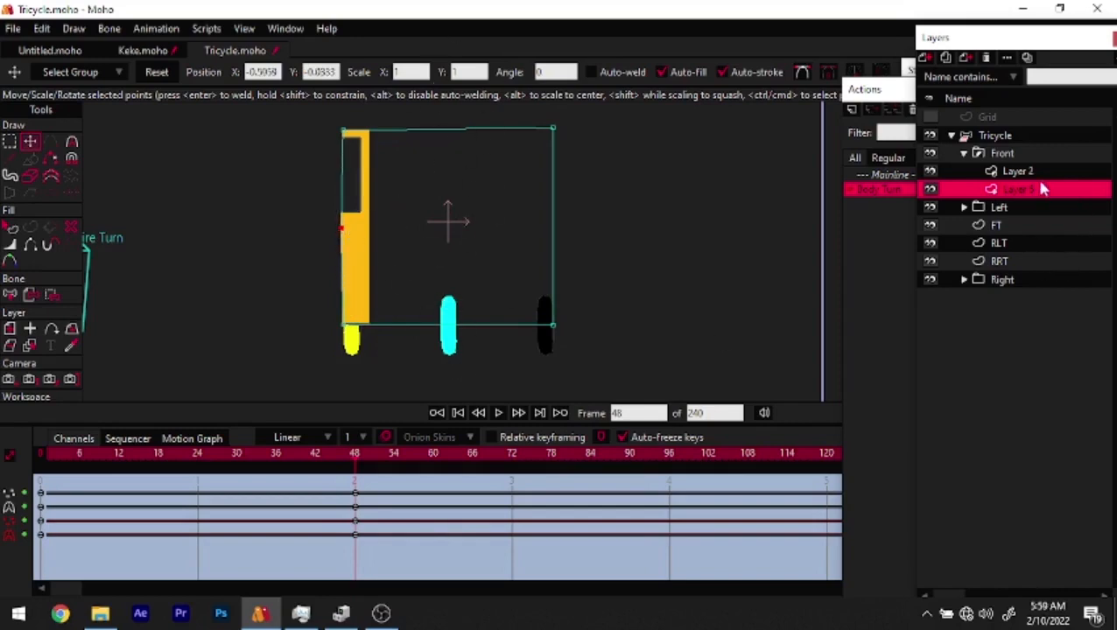
At frame 48, move the Layer 2 window frame over Layer 6 and widen it to the yellow tire's outer edge
{"action": "left_click", "coordinate": [1023, 172]}
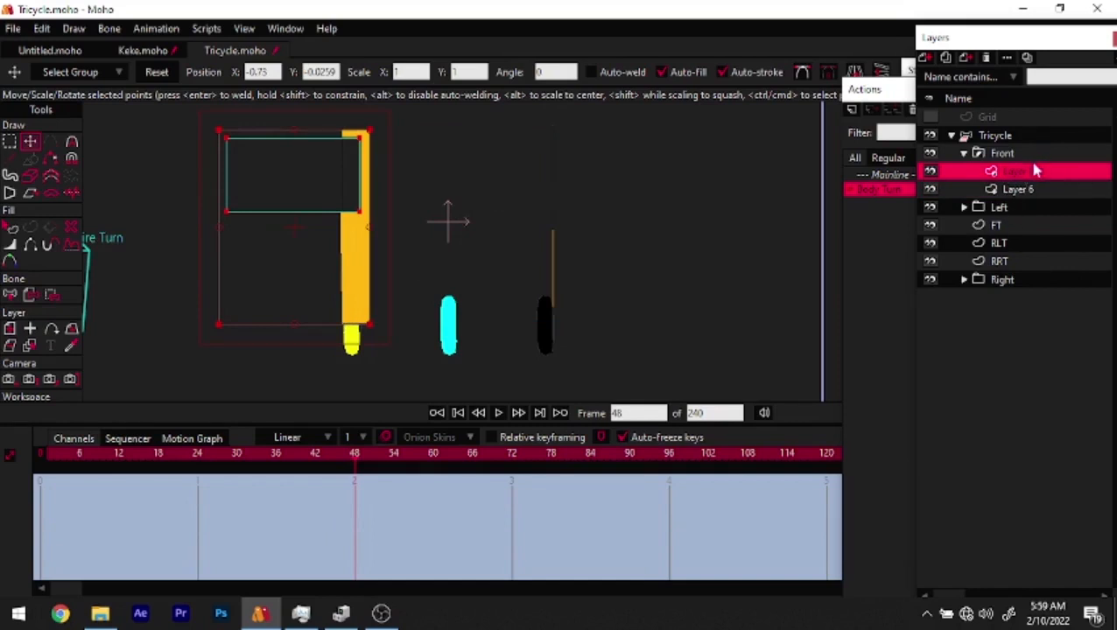
{"action": "left_click_drag", "start_coordinate": [277, 256], "coordinate": [529, 279]}
{"action": "left_click_drag", "start_coordinate": [375, 115], "coordinate": [426, 359]}
{"action": "left_click_drag", "start_coordinate": [422, 269], "coordinate": [362, 276]}
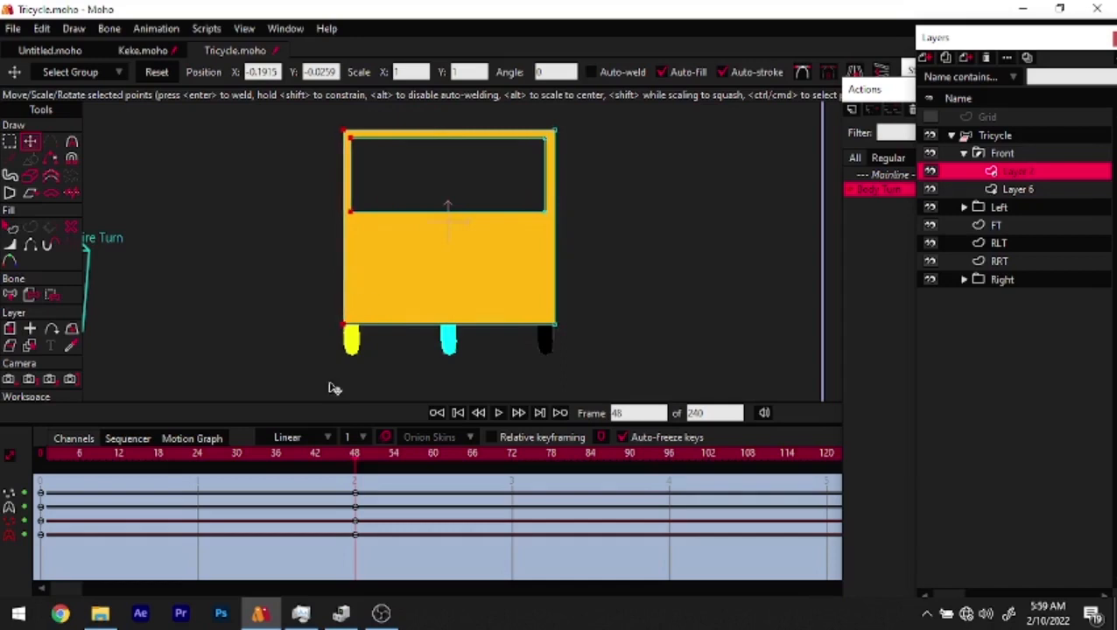
Place the FT tire layer above the Front group at frame 0 and check the turn between frames 0 and 48
{"action": "left_click_drag", "start_coordinate": [350, 452], "coordinate": [3, 466]}
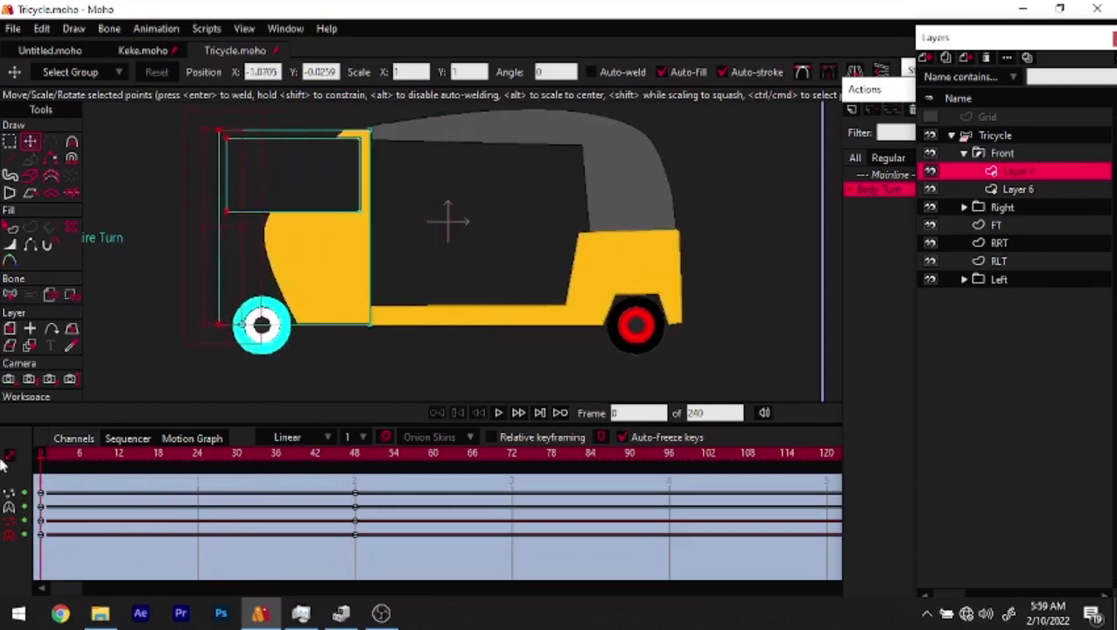
{"action": "left_click", "coordinate": [964, 154]}
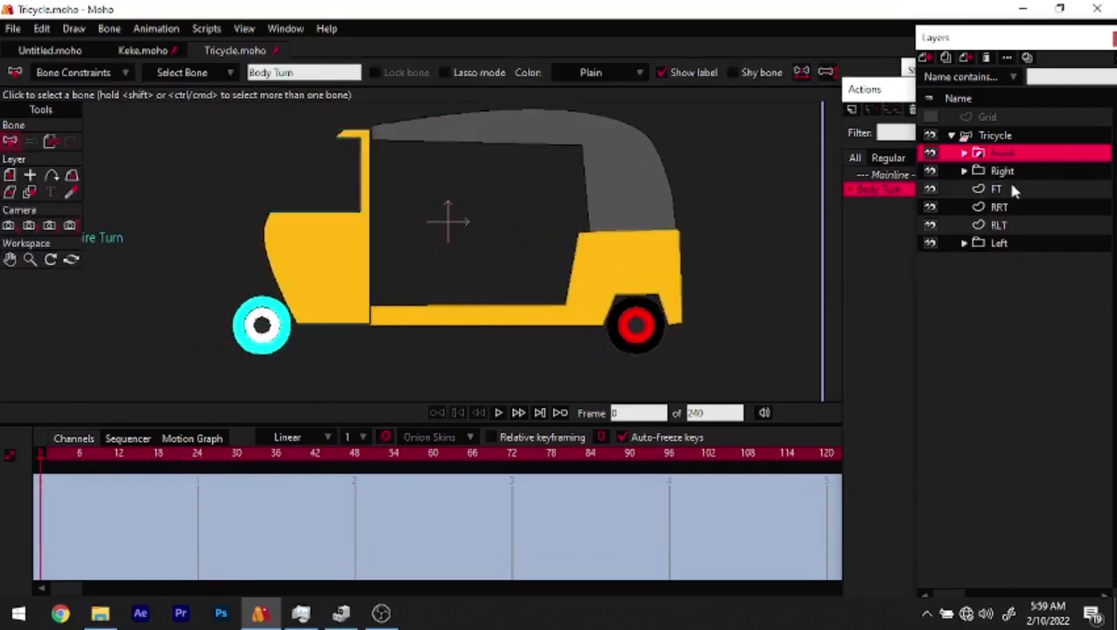
{"action": "left_click", "coordinate": [1014, 189]}
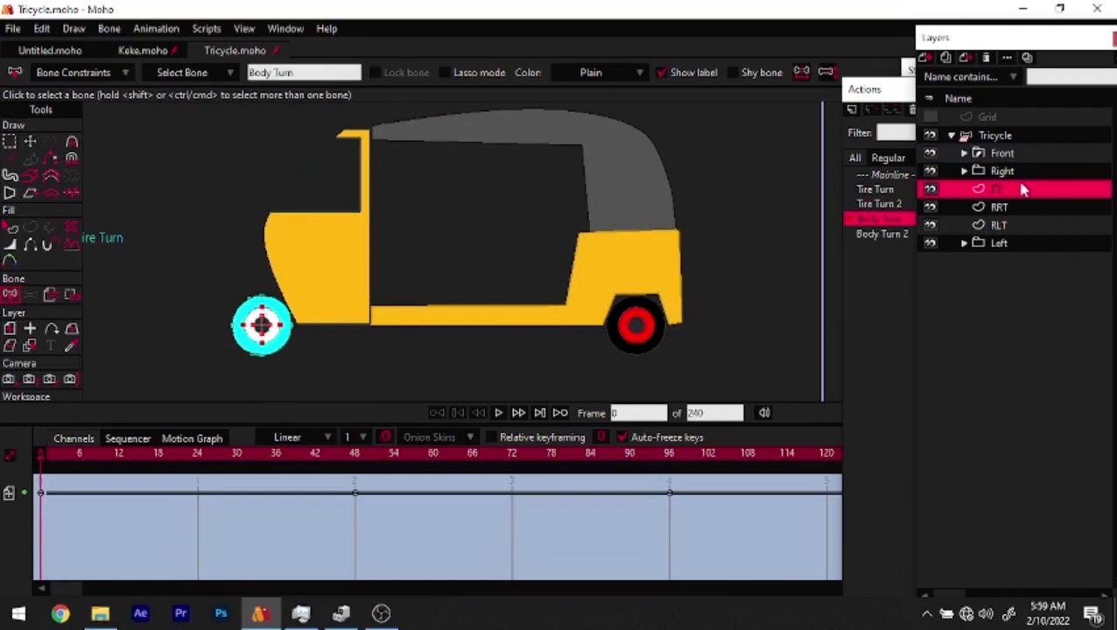
{"action": "left_click_drag", "start_coordinate": [1017, 174], "coordinate": [995, 150]}
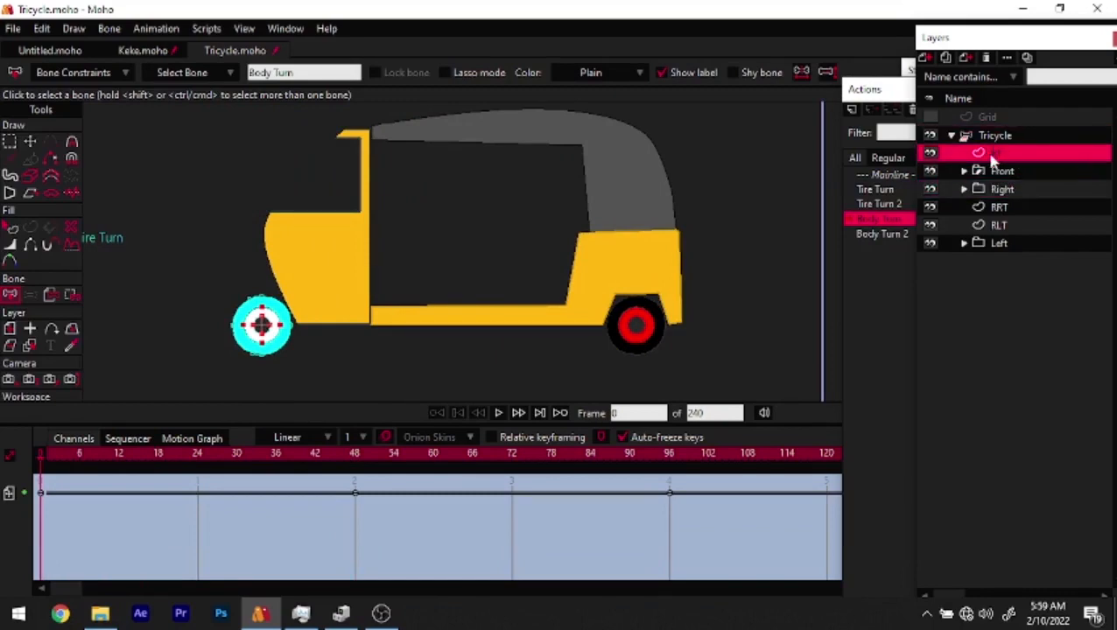
{"action": "left_click_drag", "start_coordinate": [57, 455], "coordinate": [335, 464]}
{"action": "left_click_drag", "start_coordinate": [356, 462], "coordinate": [7, 486]}
{"action": "left_click", "coordinate": [357, 456]}
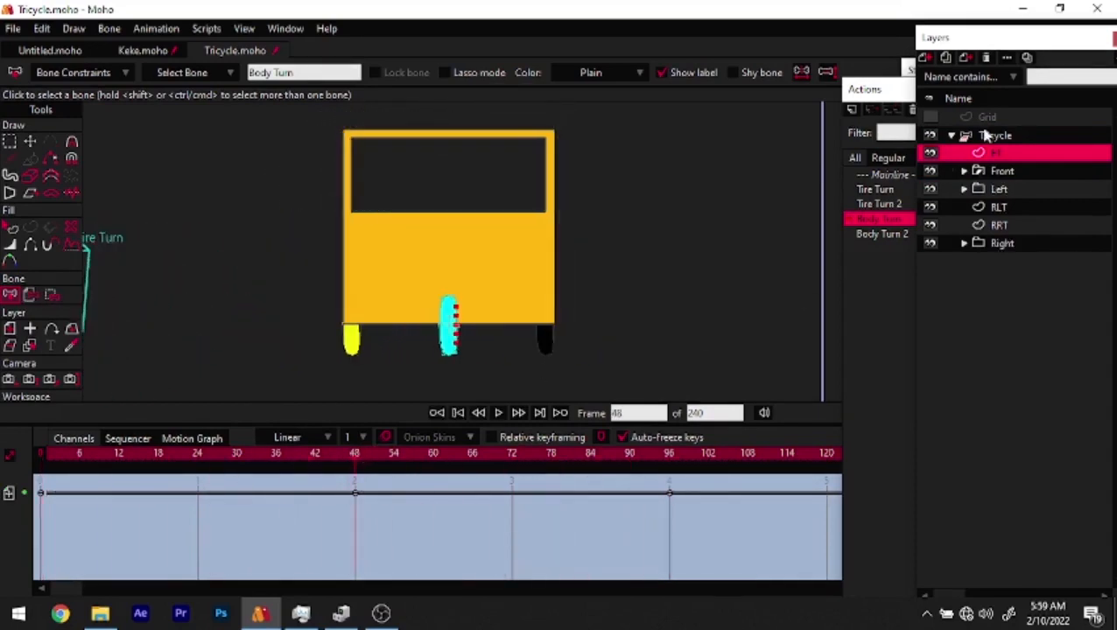
Flip the Front group horizontally at frame 48 with the Transform Layer tool
{"action": "left_click", "coordinate": [1012, 172]}
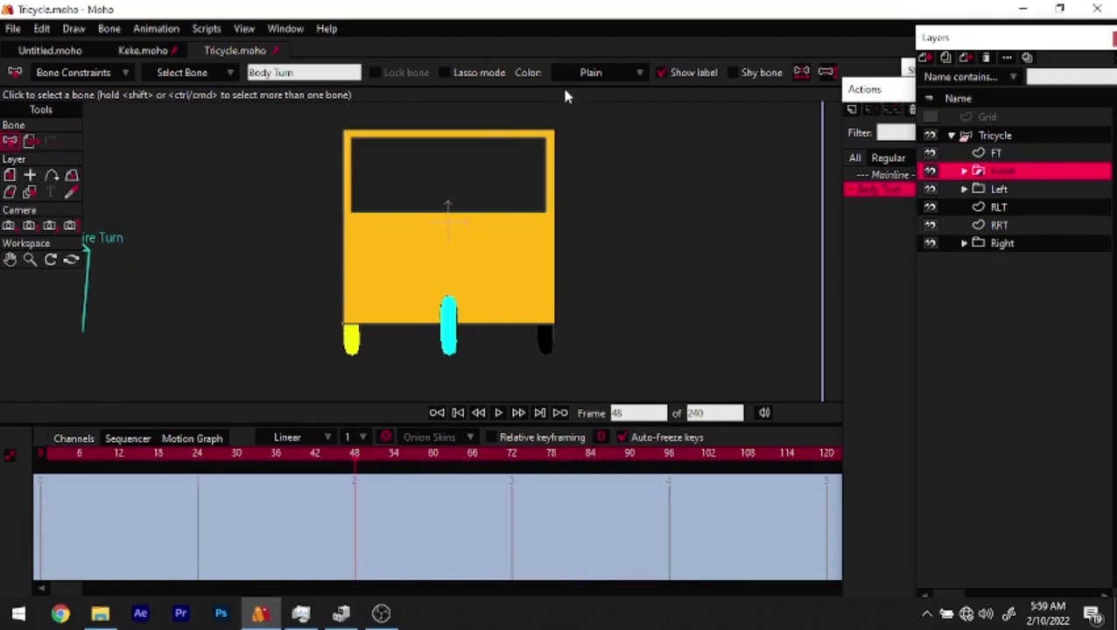
{"action": "left_click", "coordinate": [15, 174]}
{"action": "left_click", "coordinate": [786, 77]}
At frame 96, reset all of Layer 2's points in the Front group to their original positions
{"action": "left_click_drag", "start_coordinate": [350, 450], "coordinate": [671, 465]}
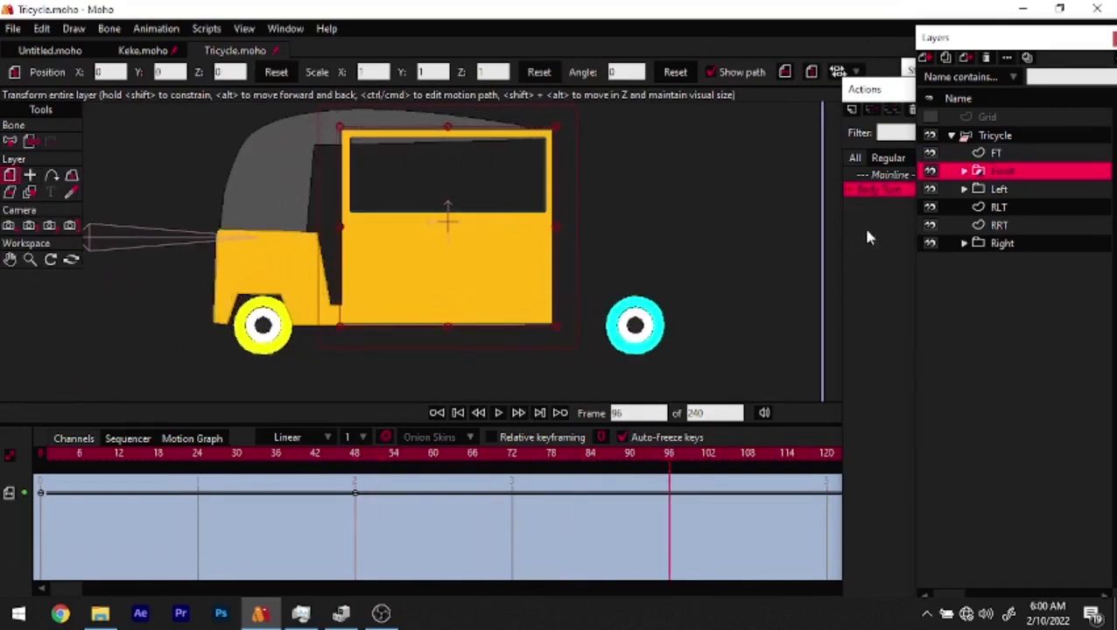
{"action": "left_click", "coordinate": [964, 173]}
{"action": "left_click", "coordinate": [1042, 190]}
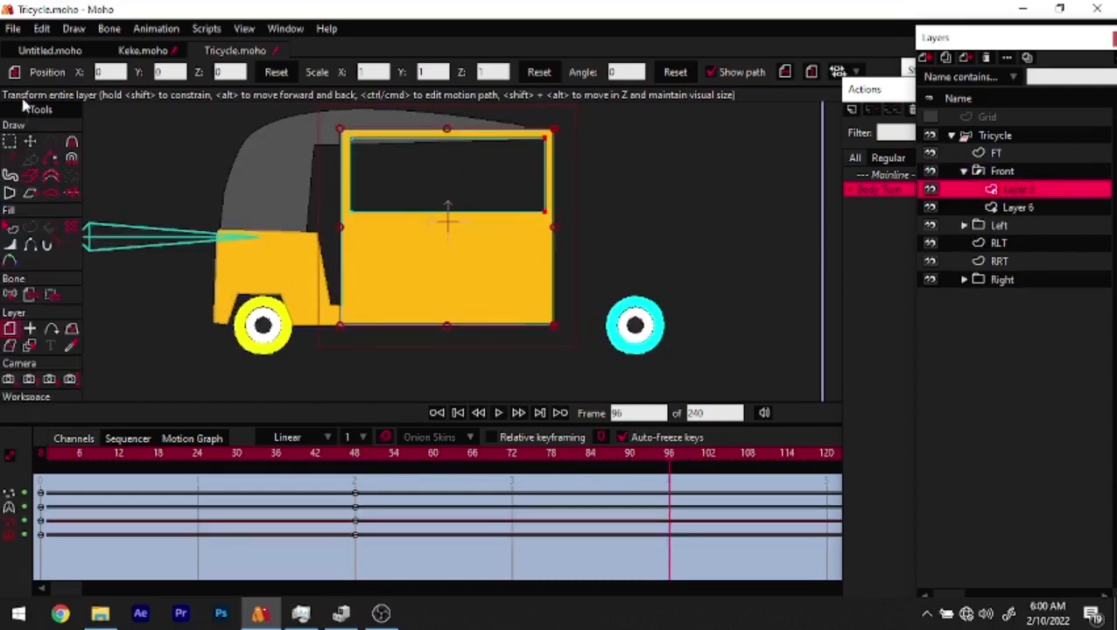
{"action": "left_click", "coordinate": [30, 143]}
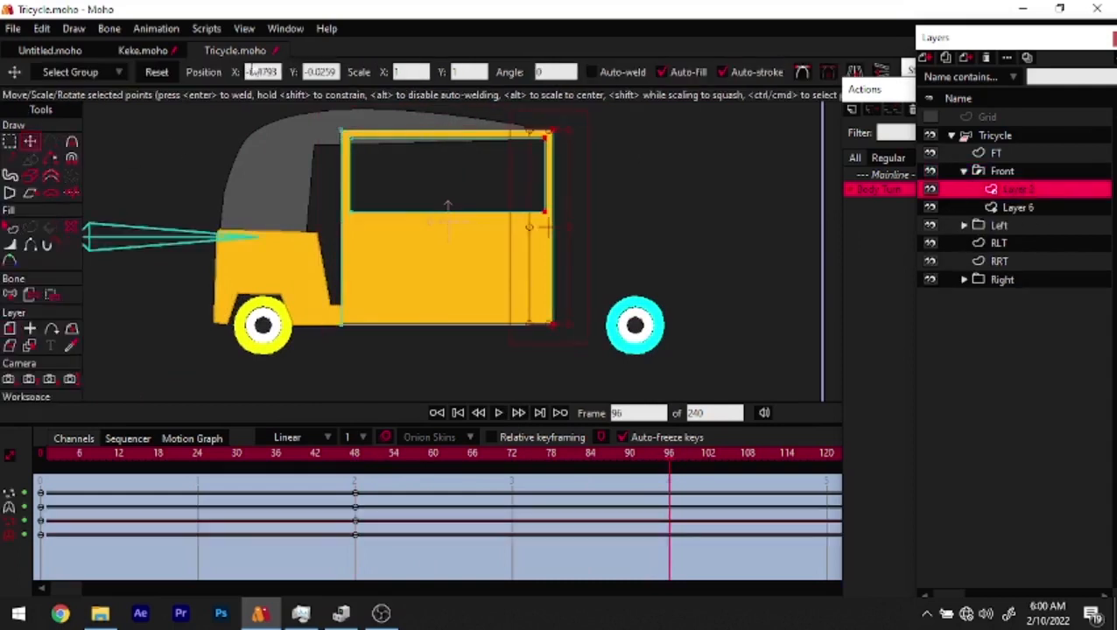
{"action": "left_click", "coordinate": [164, 73]}
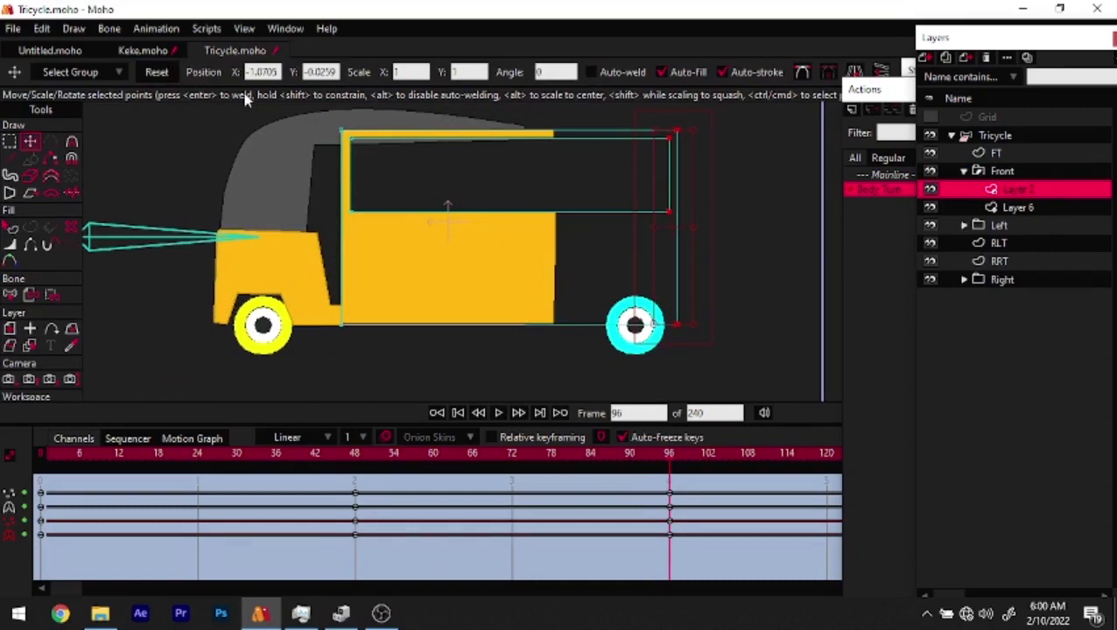
{"action": "key", "text": "ctrl+z"}
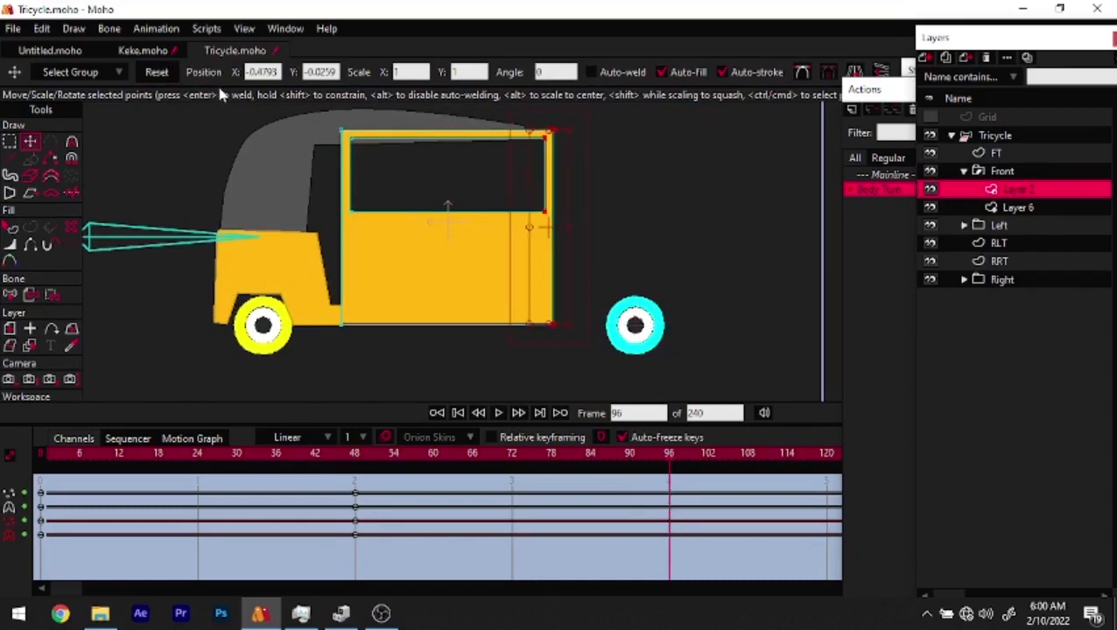
{"action": "left_click", "coordinate": [157, 74]}
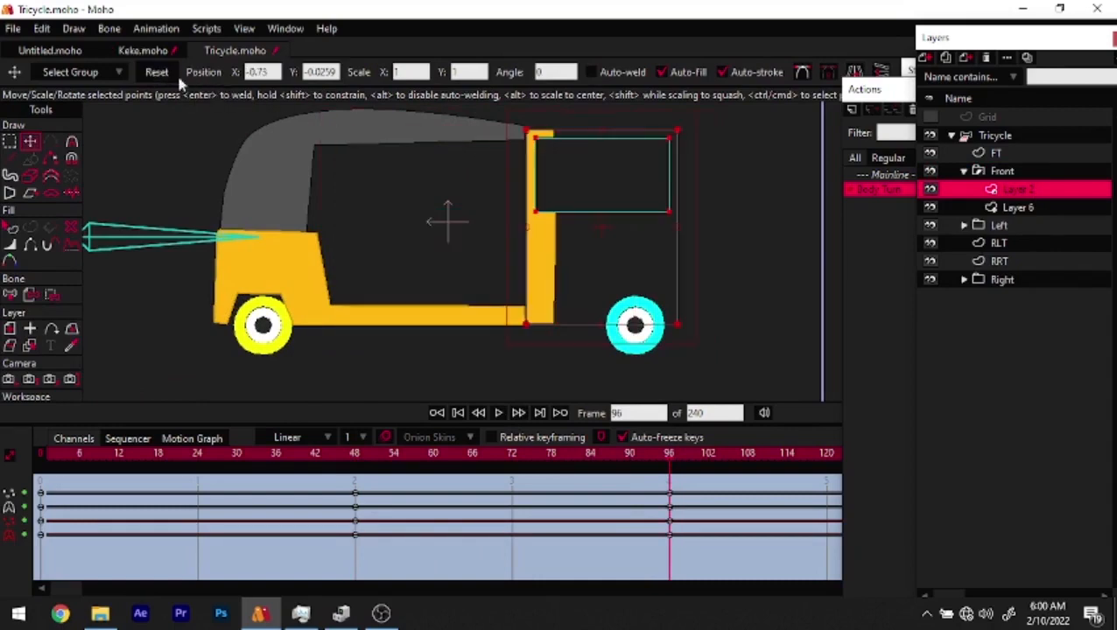
Reset Layer 6's points at frame 96 and scrub back to frame 0 to review the front body's turn
{"action": "left_click", "coordinate": [1032, 206]}
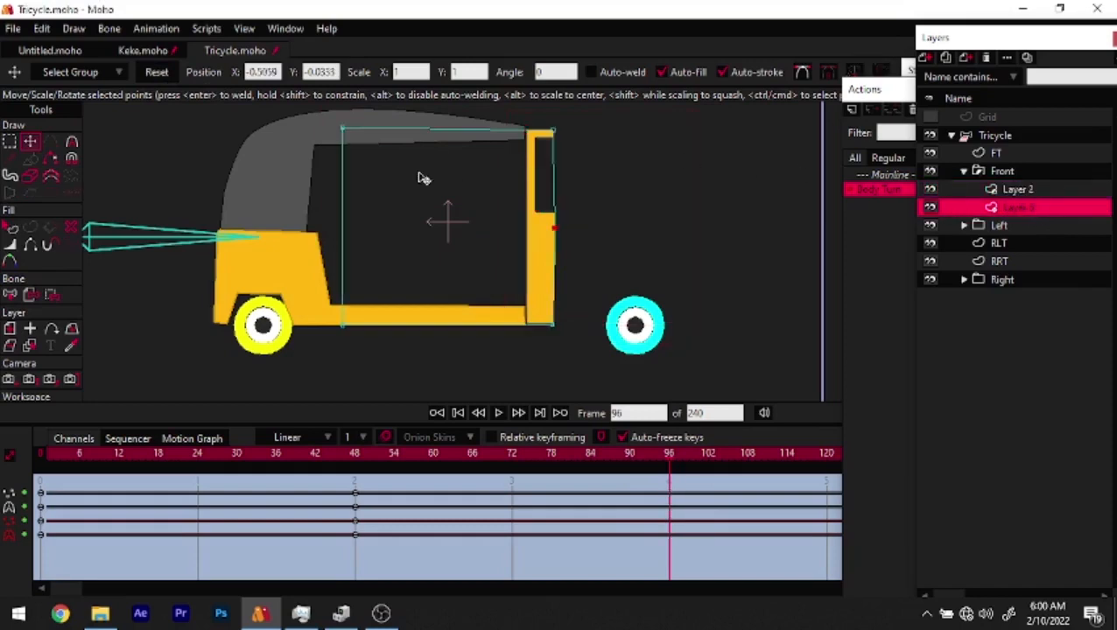
{"action": "left_click", "coordinate": [160, 72]}
{"action": "left_click_drag", "start_coordinate": [652, 465], "coordinate": [37, 454]}
{"action": "left_click_drag", "start_coordinate": [54, 408], "coordinate": [187, 457]}
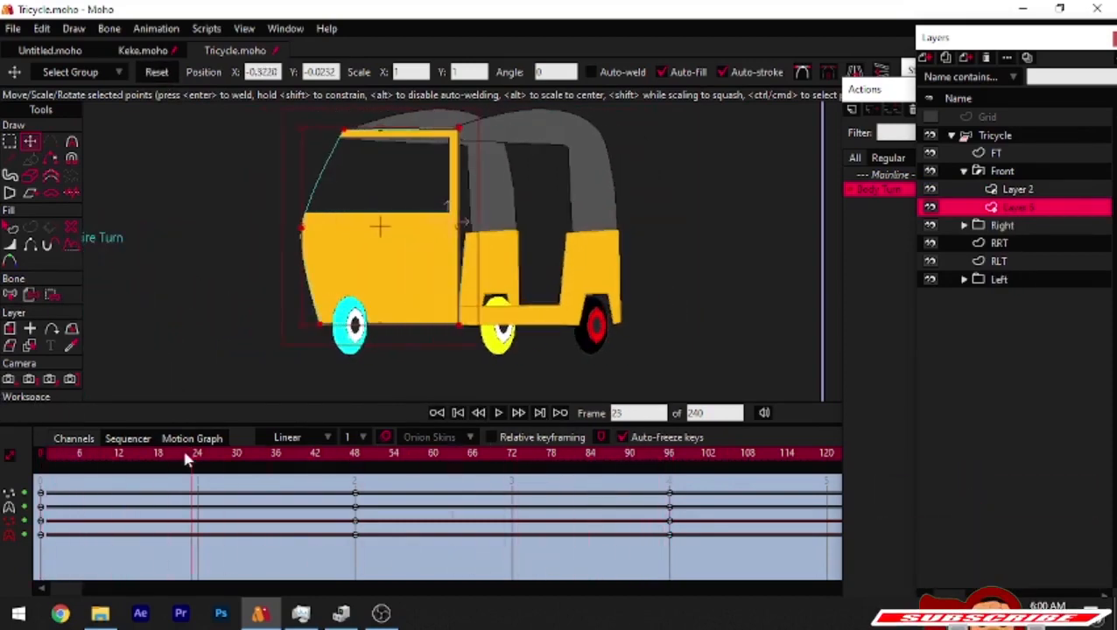
{"action": "key", "text": "q"}
{"action": "left_click_drag", "start_coordinate": [109, 453], "coordinate": [4, 456]}
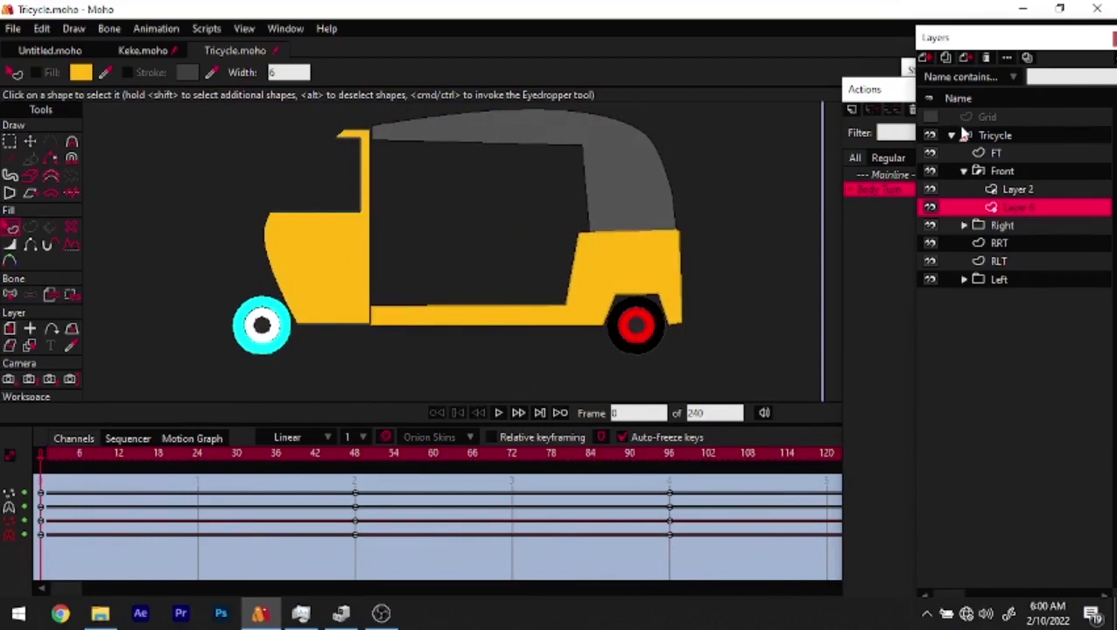
Add a vector layer just above the Left group and place it in a new group
{"action": "left_click", "coordinate": [964, 171]}
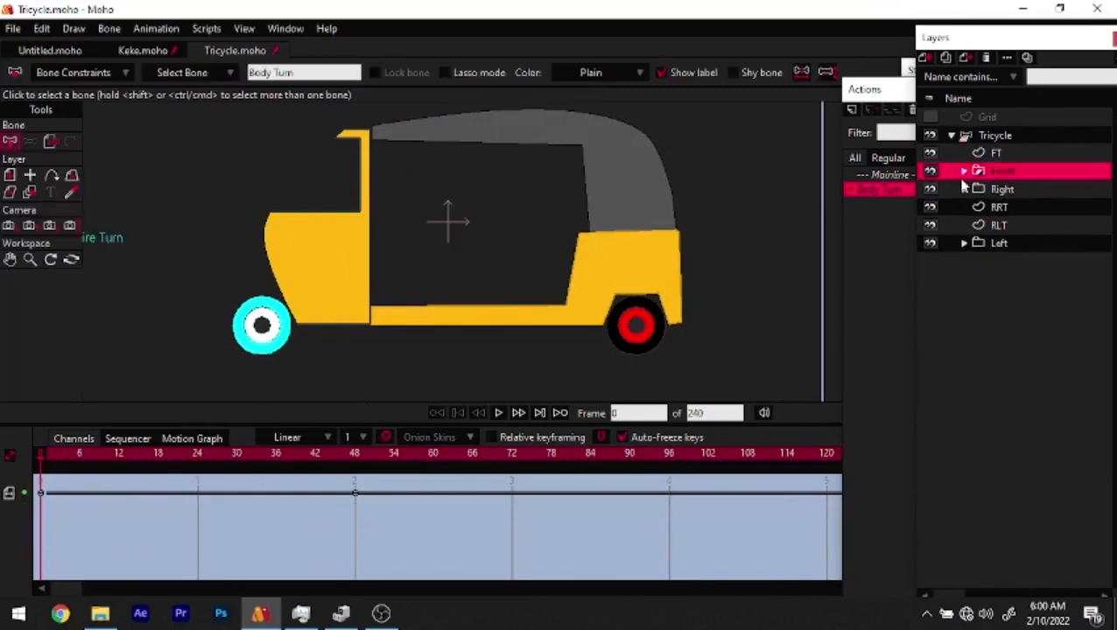
{"action": "left_click", "coordinate": [1006, 243]}
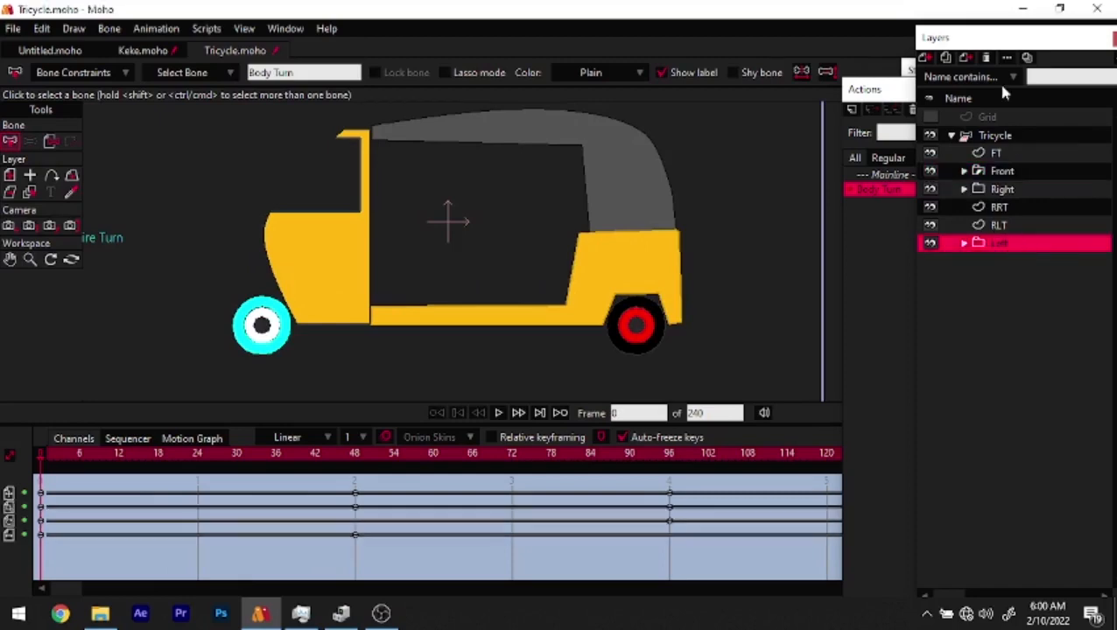
{"action": "left_click", "coordinate": [925, 59]}
{"action": "left_click", "coordinate": [954, 76]}
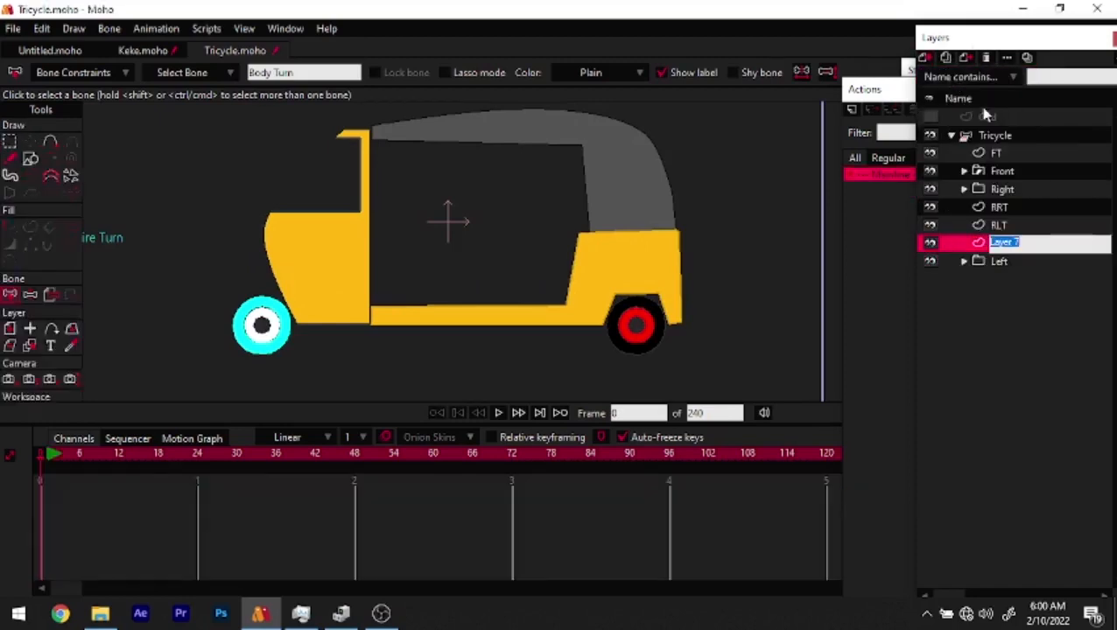
{"action": "right_click", "coordinate": [979, 247]}
{"action": "left_click", "coordinate": [1000, 303]}
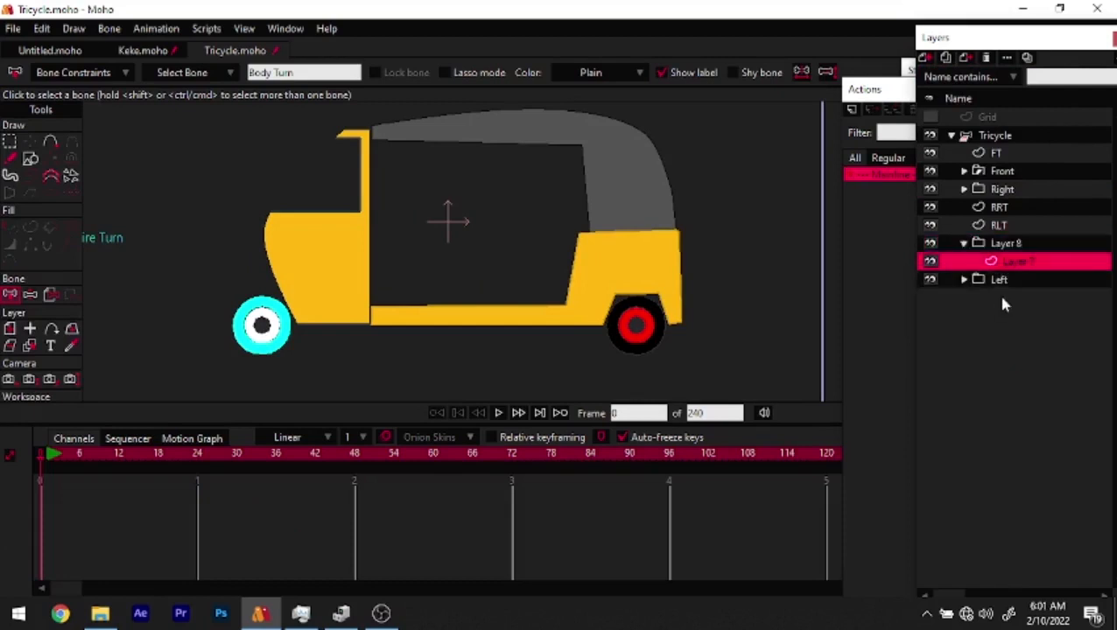
Rename the new group above Left as Back
{"action": "double_click", "coordinate": [1007, 244]}
{"action": "type", "text": "Back"}
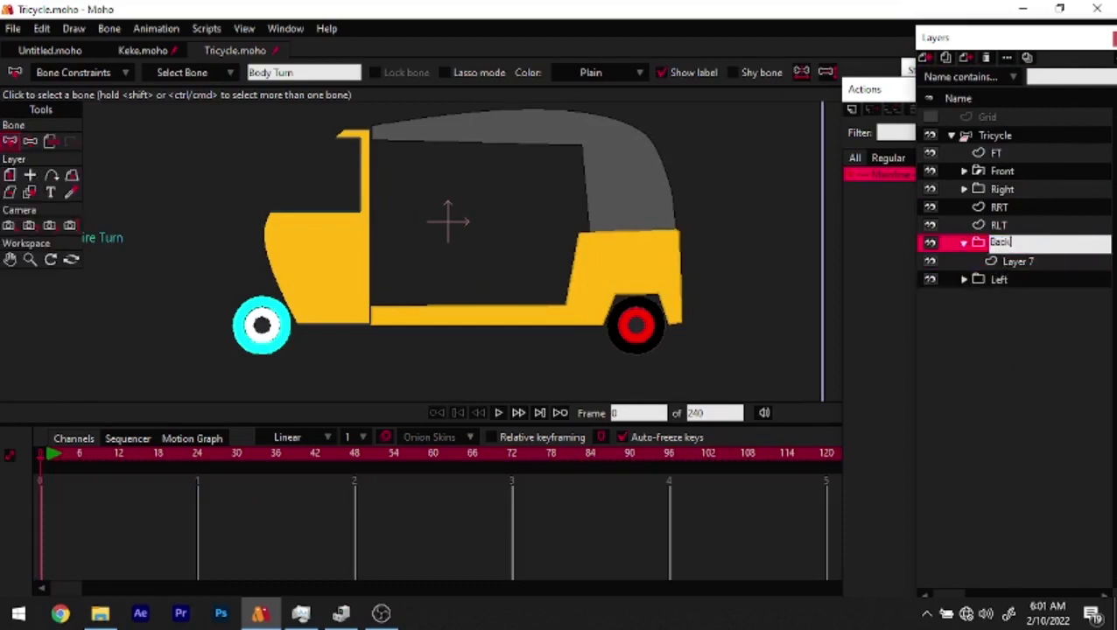
{"action": "key", "text": "Return"}
Draw a rectangle on Layer 7 over the tricycle's rear end, from the upper roof down to the body's base
{"action": "left_click", "coordinate": [1038, 261]}
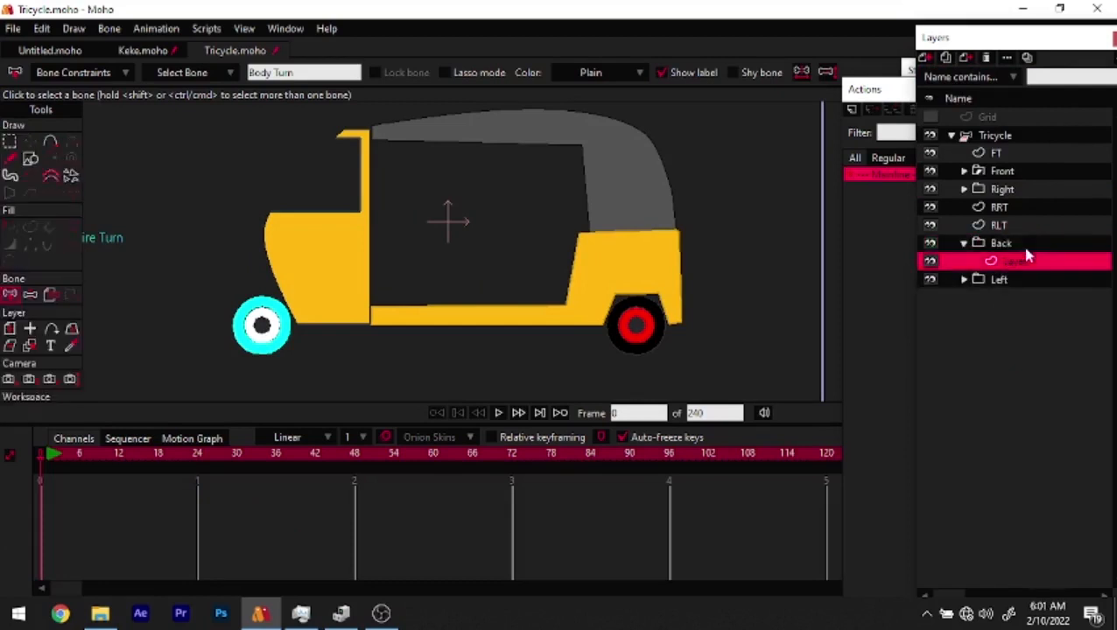
{"action": "left_click", "coordinate": [31, 159]}
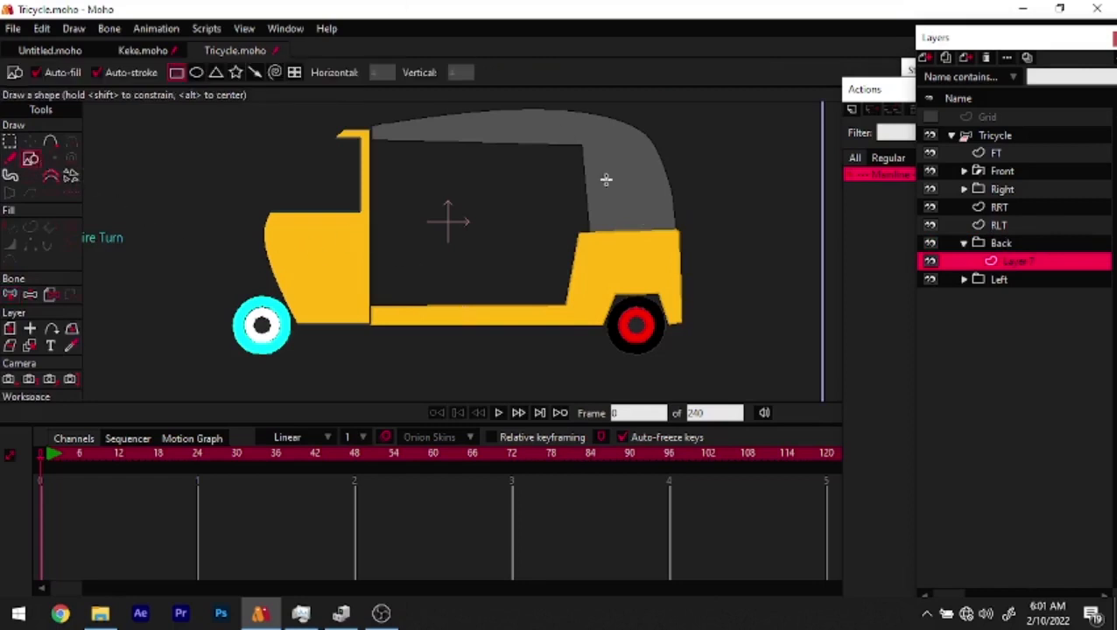
{"action": "mouse_move", "coordinate": [608, 132]}
{"action": "left_mouse_down"}
{"action": "mouse_move", "coordinate": [662, 296]}
{"action": "mouse_move", "coordinate": [644, 294]}
{"action": "left_mouse_up"}
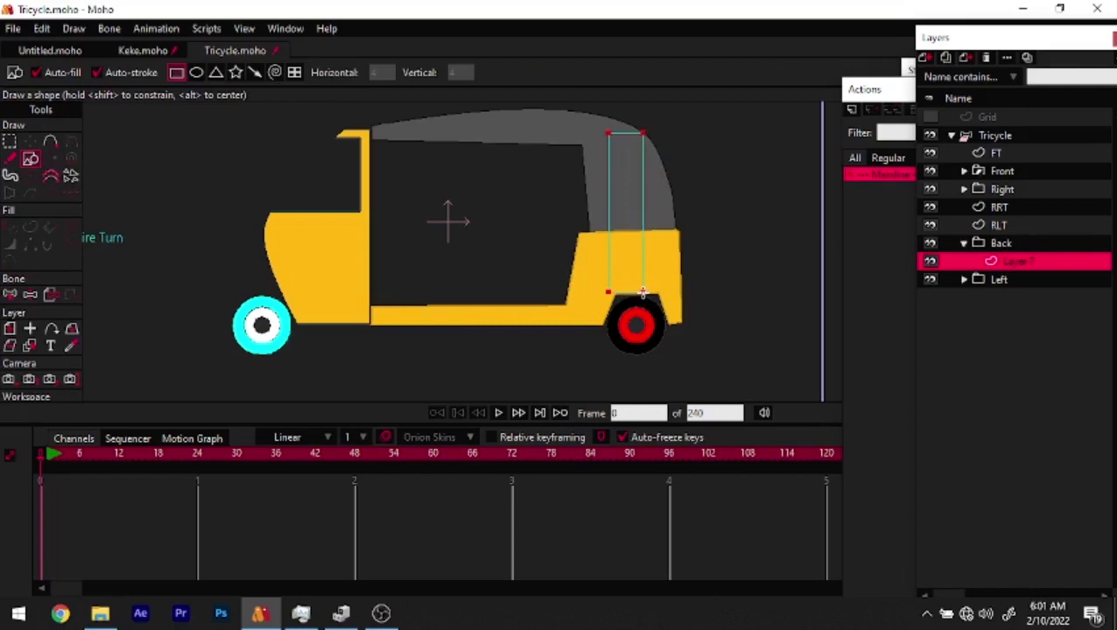
{"action": "mouse_move", "coordinate": [643, 293]}
{"action": "left_mouse_down"}
{"action": "mouse_move", "coordinate": [663, 321]}
{"action": "mouse_move", "coordinate": [681, 322]}
{"action": "left_mouse_up"}
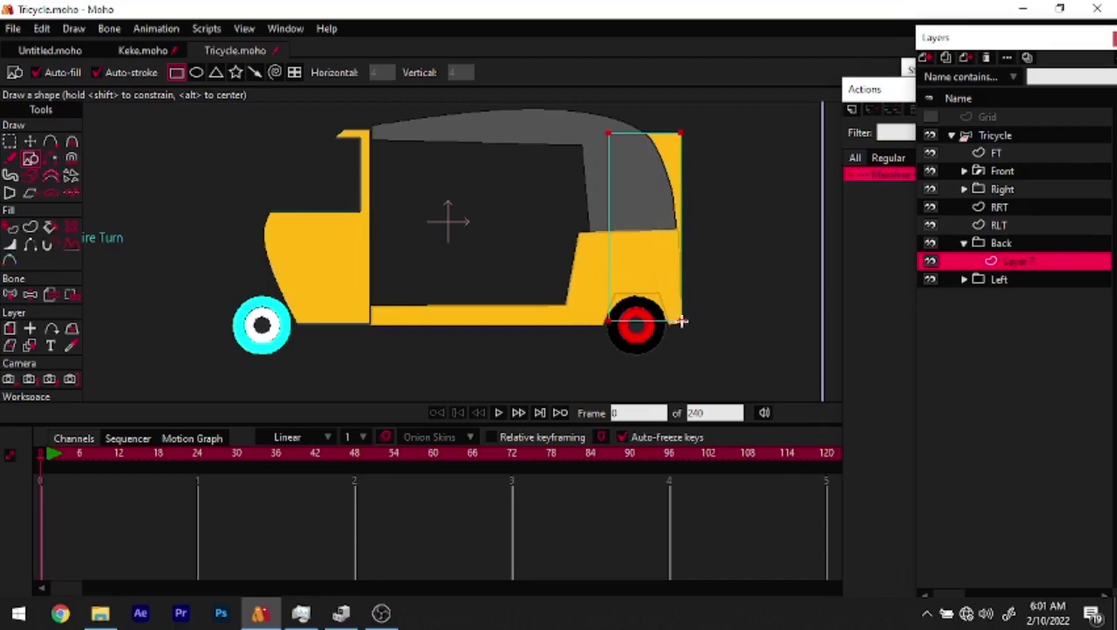
Move the rectangle's top corners inward so its rear edge slopes like the back of the roof
{"action": "key", "text": "t"}
{"action": "left_click_drag", "start_coordinate": [681, 134], "coordinate": [603, 129]}
{"action": "scroll", "coordinate": [637, 272], "scroll_direction": "up", "scroll_amount": 3}
{"action": "left_click_drag", "start_coordinate": [624, 253], "coordinate": [592, 258]}
{"action": "scroll", "coordinate": [567, 278], "scroll_direction": "down", "scroll_amount": 1}
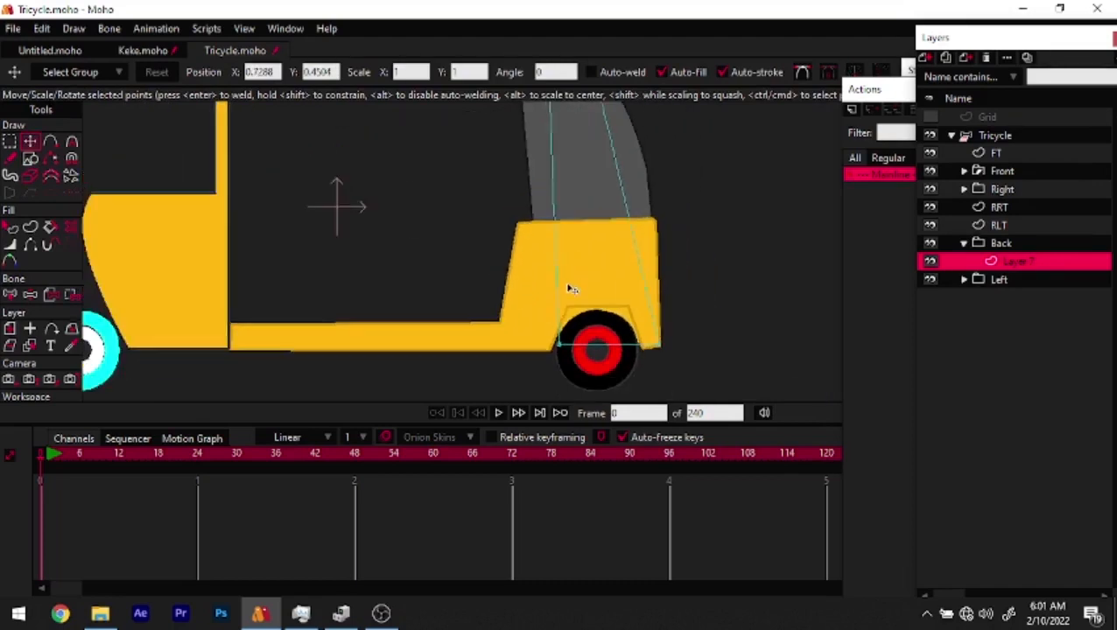
{"action": "scroll", "coordinate": [688, 313], "scroll_direction": "down", "scroll_amount": 2}
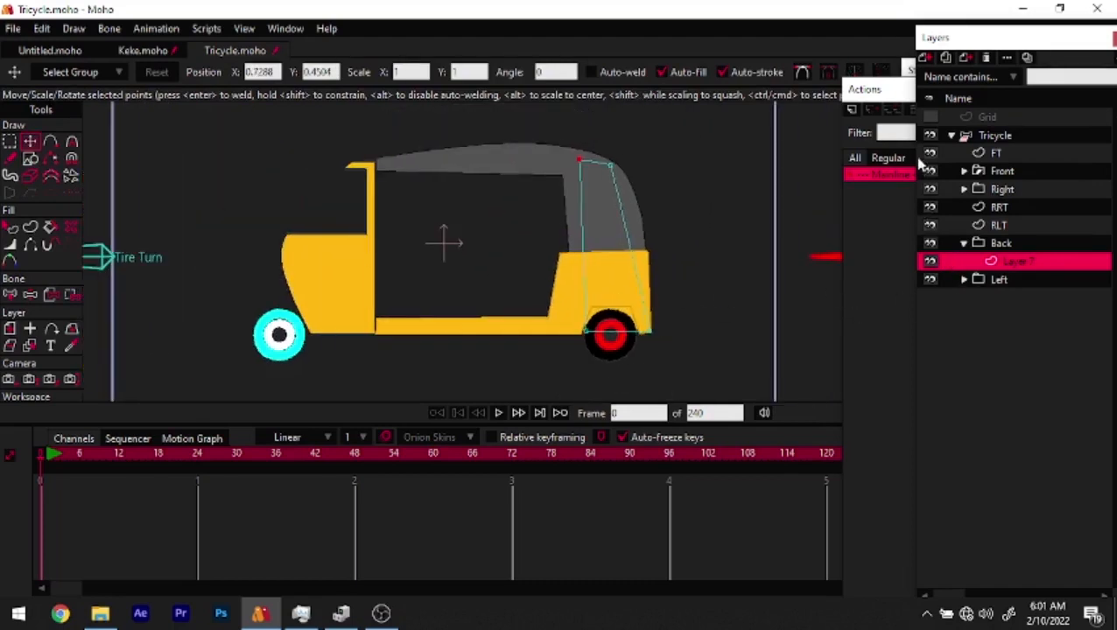
Hide the other tricycle layers and move Layer 7's top corner points to make the back panel nearly rectangular
{"action": "left_click_drag", "start_coordinate": [931, 154], "coordinate": [933, 251]}
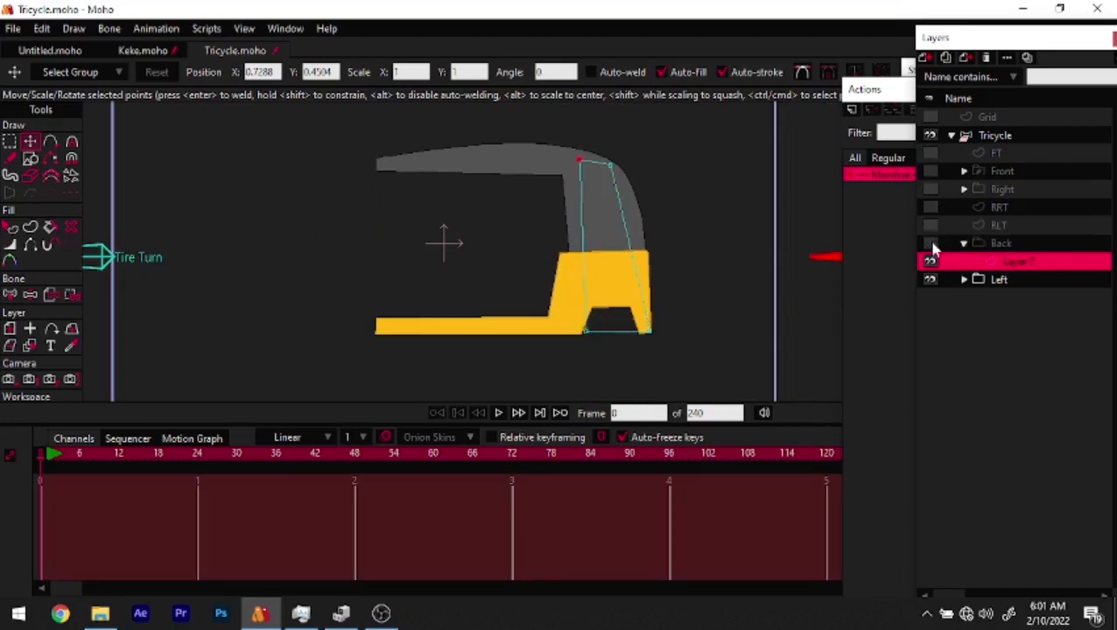
{"action": "left_click", "coordinate": [930, 280]}
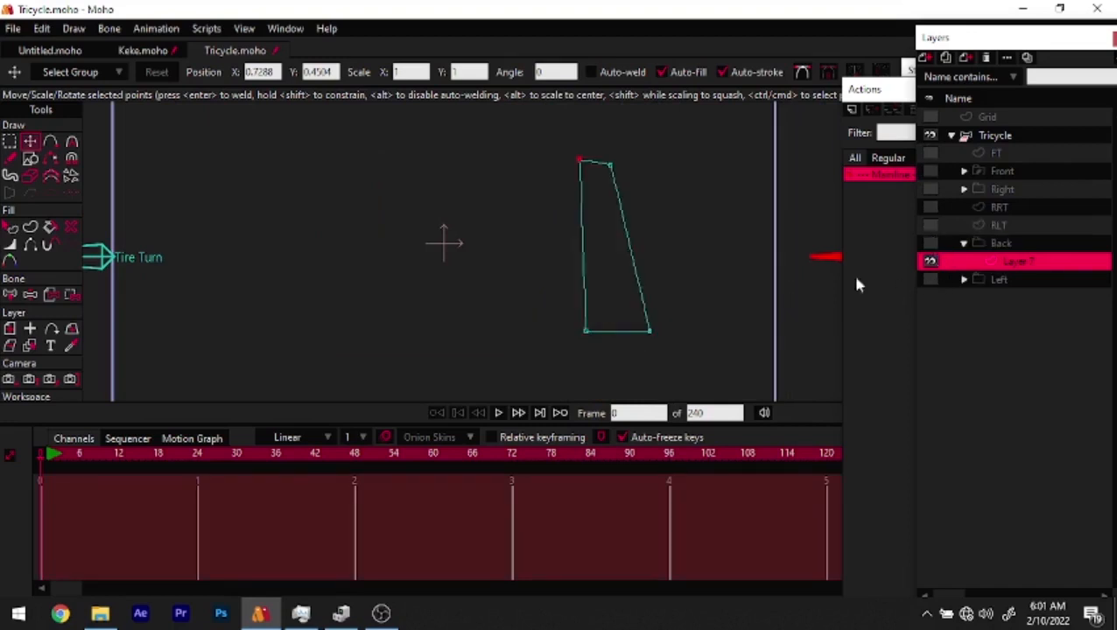
{"action": "scroll", "coordinate": [623, 215], "scroll_direction": "up", "scroll_amount": 2}
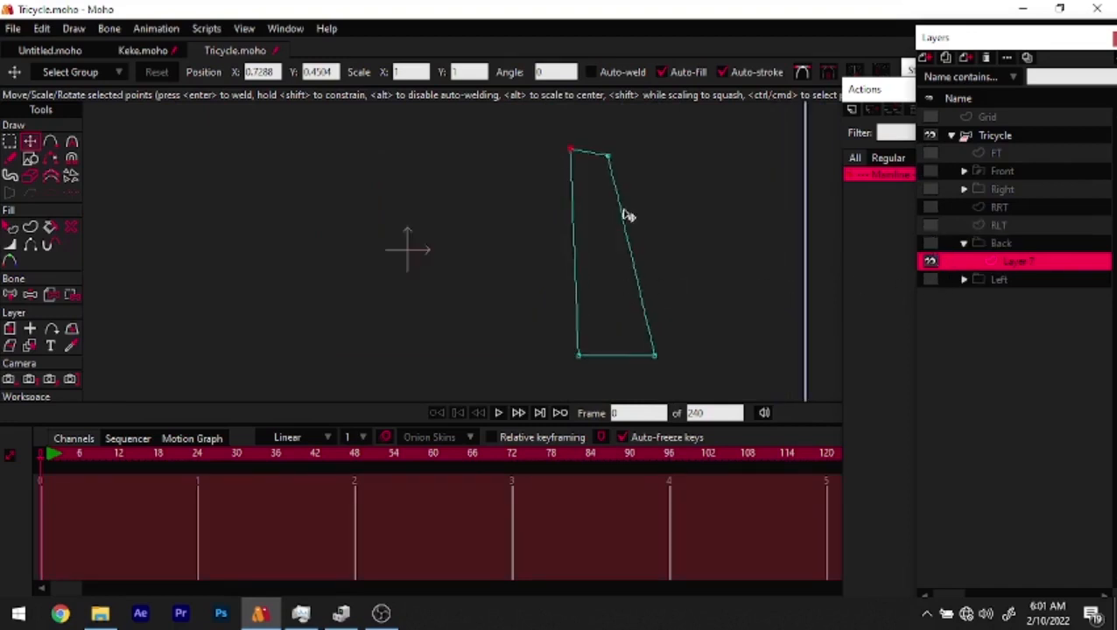
{"action": "left_click", "coordinate": [930, 244]}
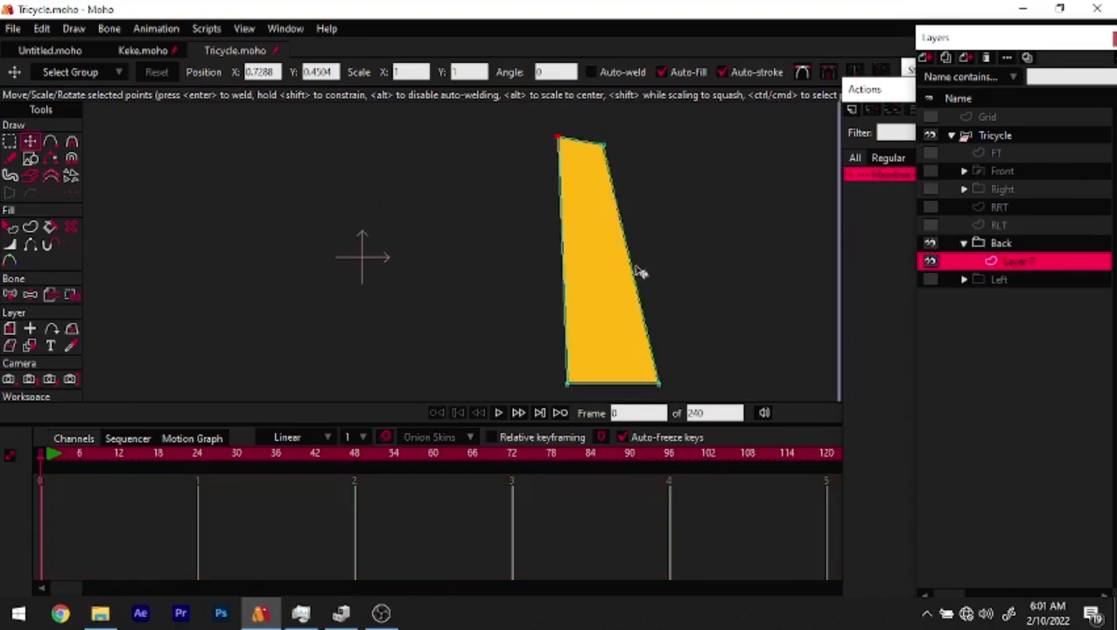
{"action": "left_click_drag", "start_coordinate": [654, 268], "coordinate": [621, 261]}
{"action": "left_click_drag", "start_coordinate": [575, 140], "coordinate": [621, 130]}
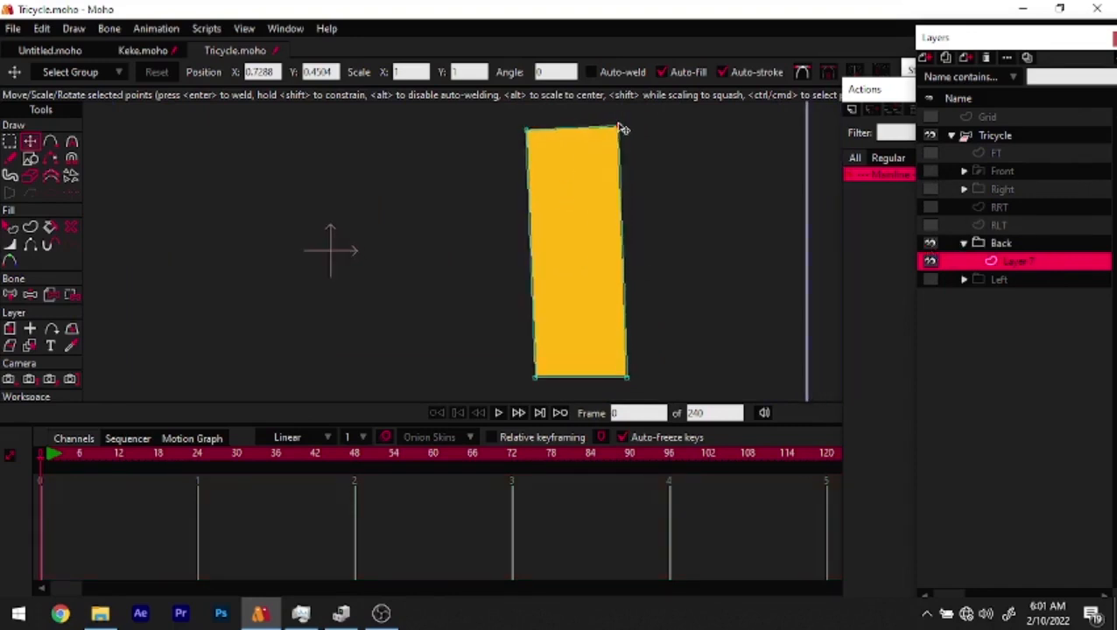
Draw a smaller rectangle in the upper part of the back panel and cut it out as a window opening
{"action": "left_click", "coordinate": [31, 160]}
{"action": "mouse_move", "coordinate": [537, 165]}
{"action": "left_mouse_down"}
{"action": "mouse_move", "coordinate": [611, 254]}
{"action": "mouse_move", "coordinate": [600, 207]}
{"action": "mouse_move", "coordinate": [611, 215]}
{"action": "left_mouse_up"}
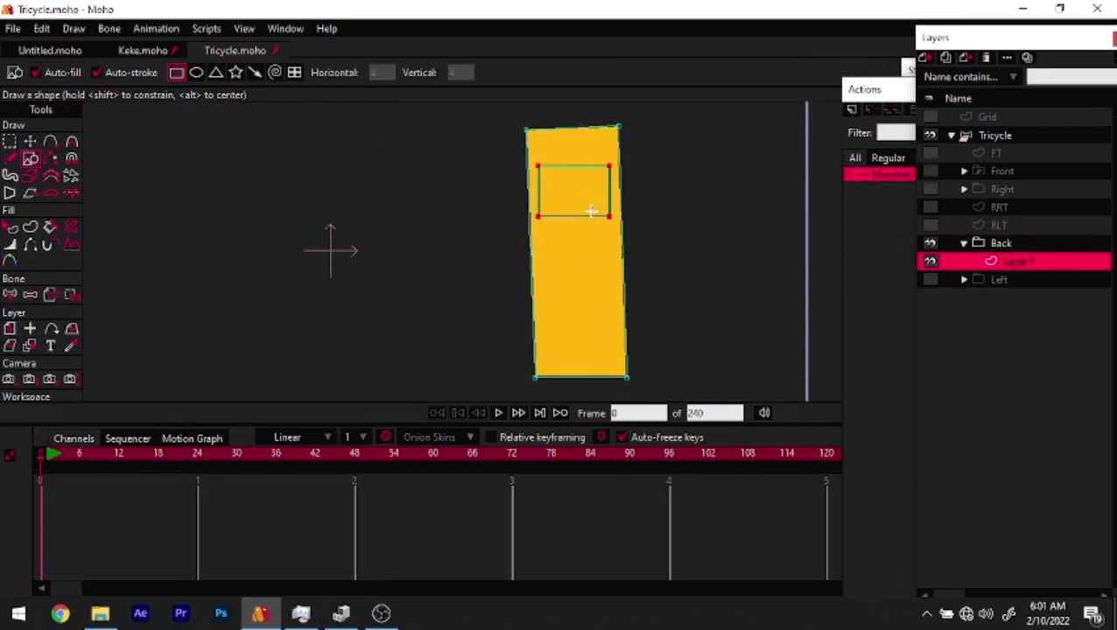
{"action": "left_click", "coordinate": [30, 227]}
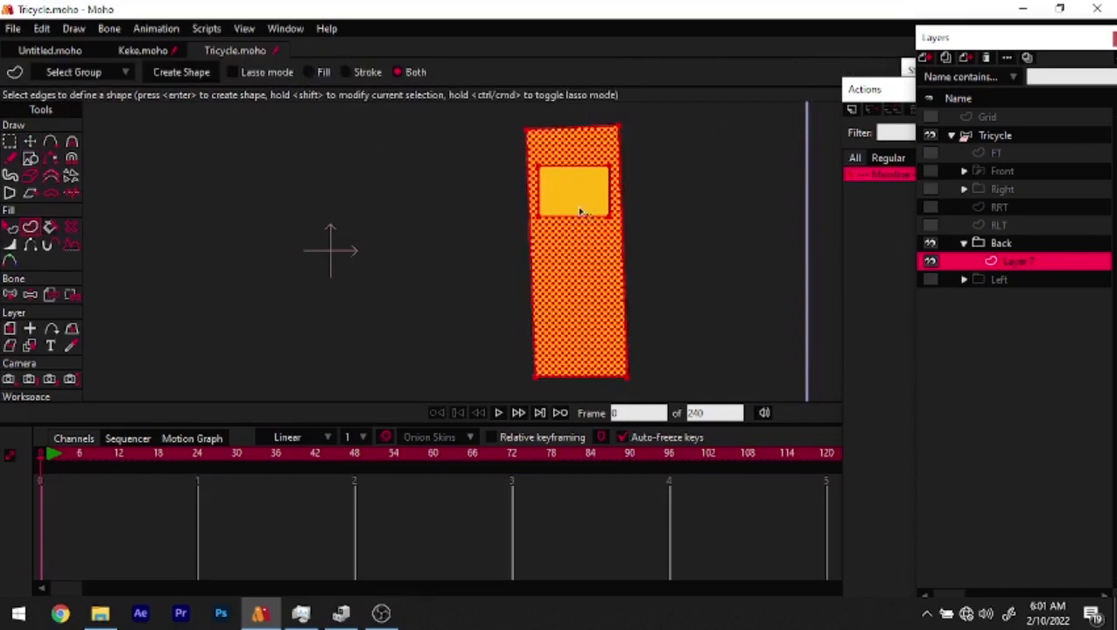
{"action": "key", "text": "Return"}
{"action": "key", "text": "q"}
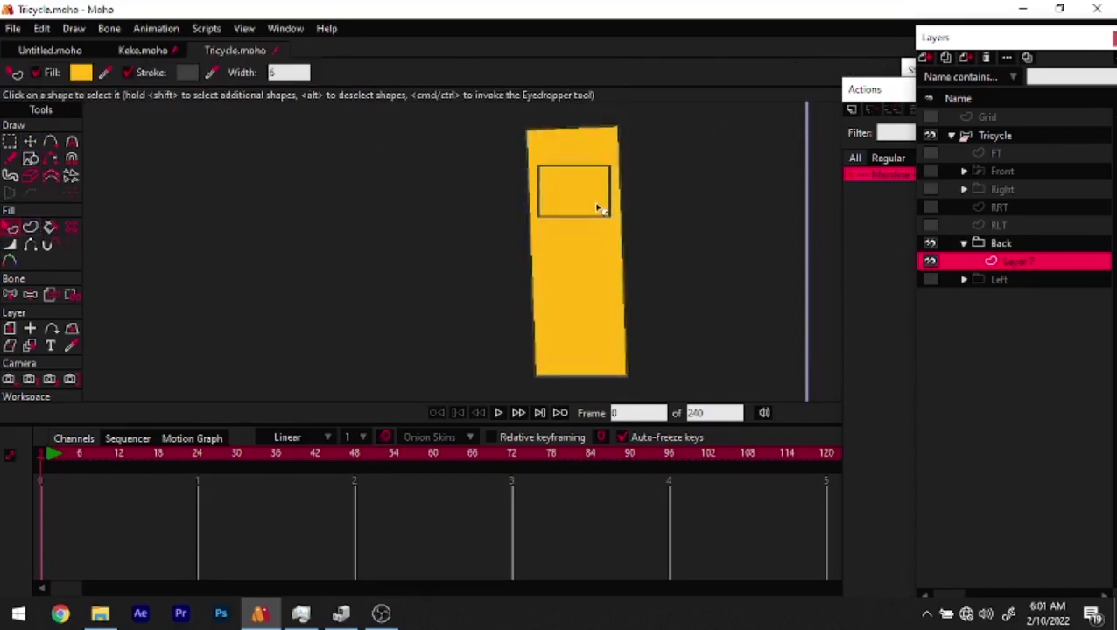
{"action": "left_click", "coordinate": [600, 208]}
{"action": "key", "text": "Delete"}
{"action": "key", "text": "t"}
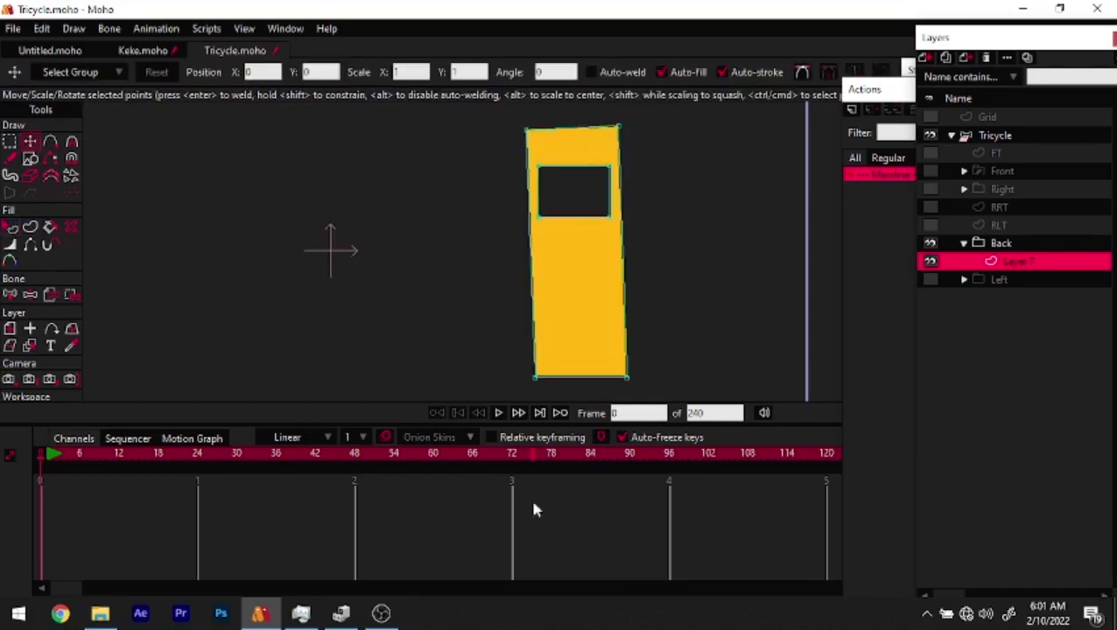
Shorten the back panel to just below the window and place a windowless duplicate underneath as the lower part
{"action": "left_click_drag", "start_coordinate": [492, 351], "coordinate": [599, 261]}
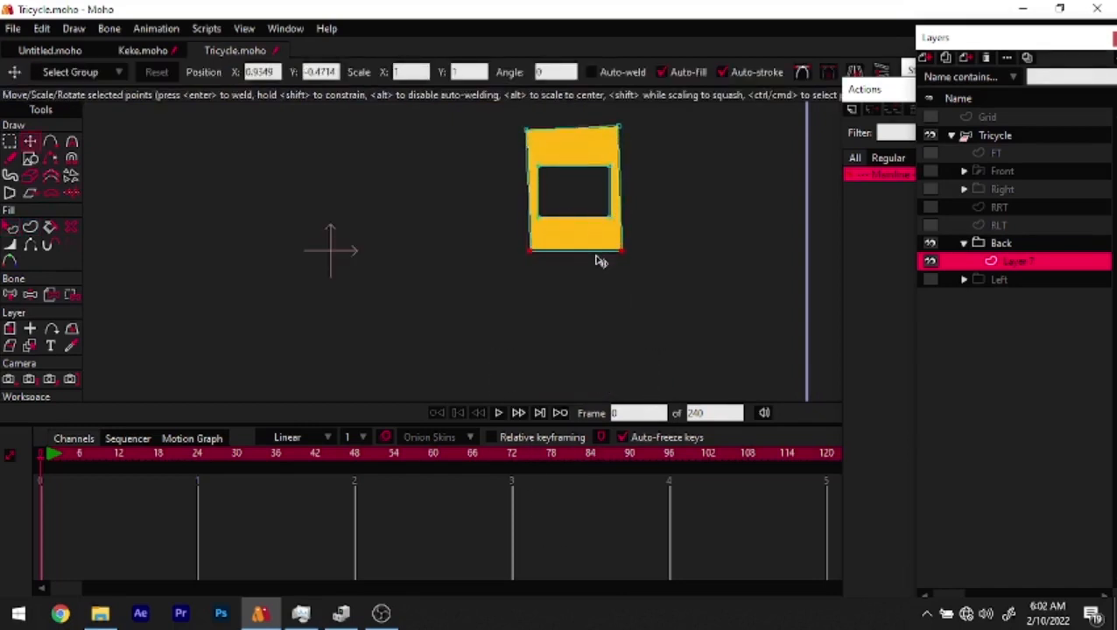
{"action": "key", "text": "ctrl+a"}
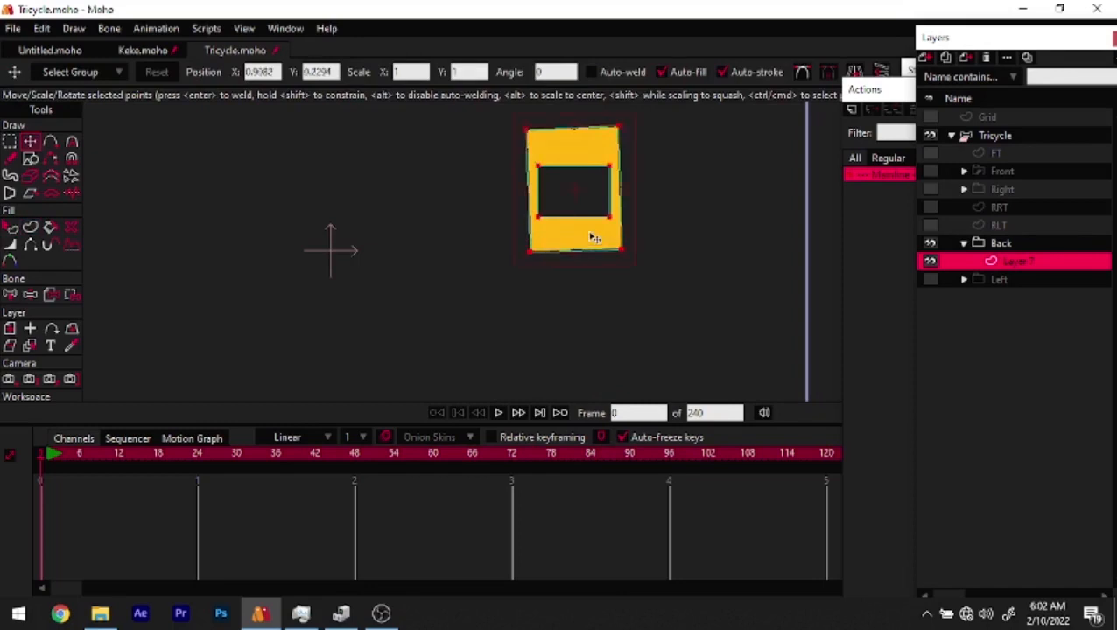
{"action": "left_click_drag", "start_coordinate": [589, 236], "coordinate": [597, 357]}
{"action": "left_click_drag", "start_coordinate": [534, 274], "coordinate": [628, 362]}
{"action": "key", "text": "Delete"}
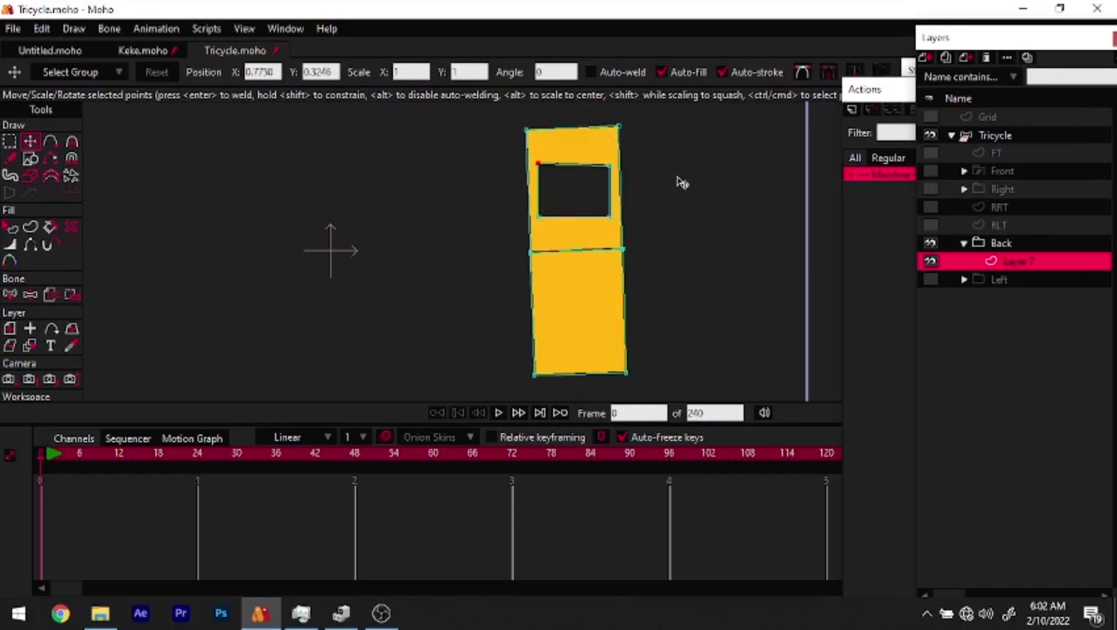
Show the hidden tricycle layers again and fill the upper back panel with the roof's grey
{"action": "key", "text": "q"}
{"action": "left_click", "coordinate": [600, 148]}
{"action": "left_click_drag", "start_coordinate": [930, 152], "coordinate": [930, 226]}
{"action": "left_click", "coordinate": [930, 280]}
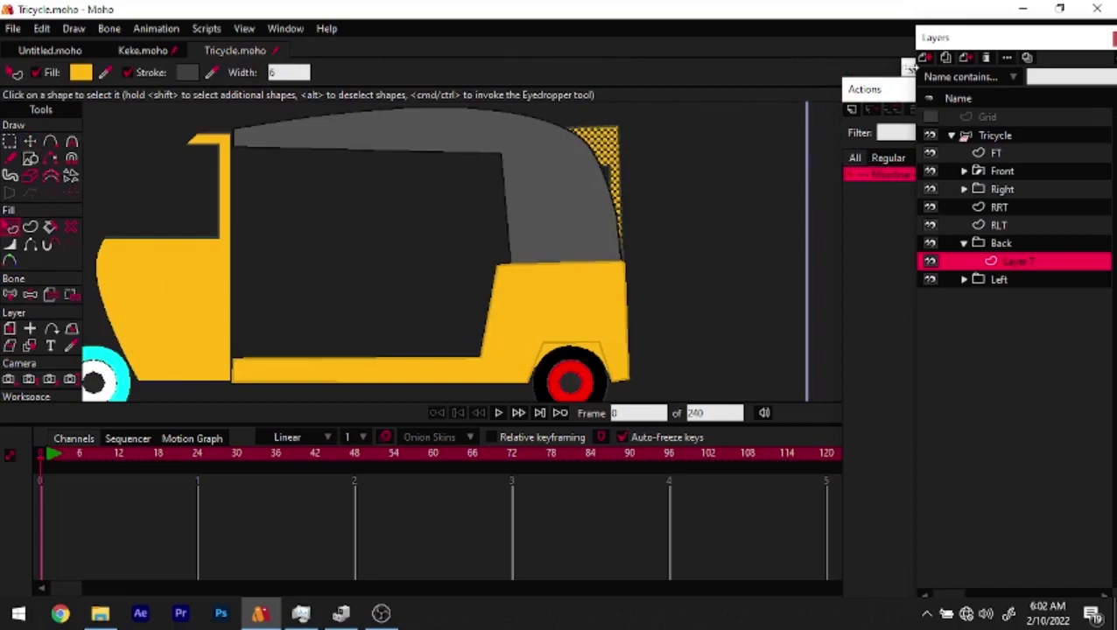
{"action": "key", "text": "ctrl+t"}
{"action": "left_click_drag", "start_coordinate": [1000, 169], "coordinate": [569, 184]}
{"action": "left_click", "coordinate": [757, 194]}
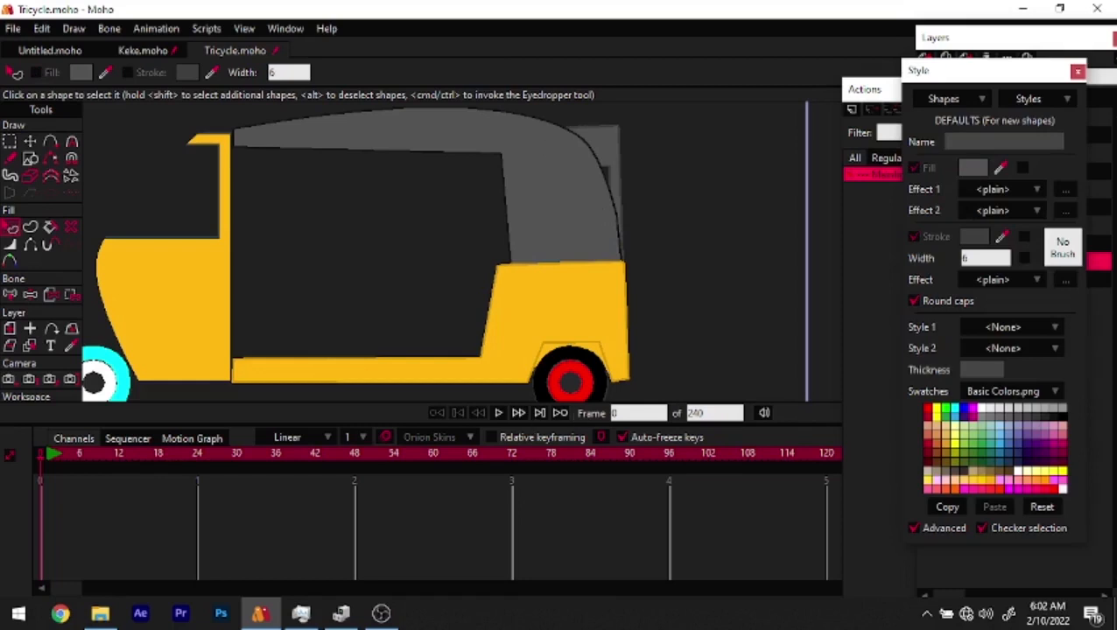
Reshape the upper back panel and its window on Layer 7 to fit inside the sloping rear of the roof
{"action": "left_click", "coordinate": [1011, 40]}
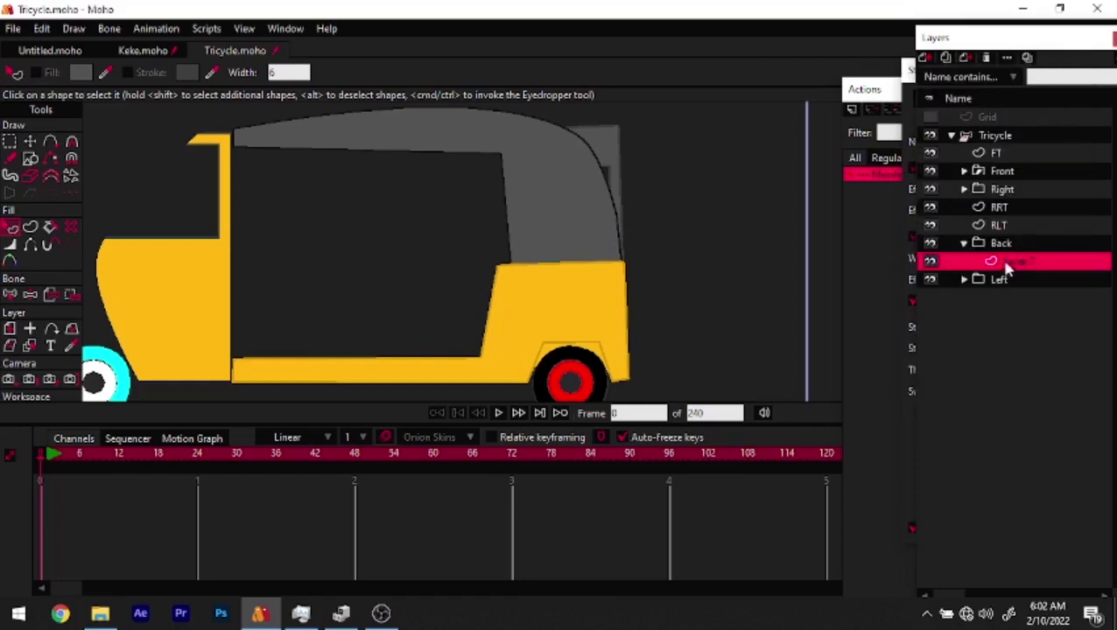
{"action": "key", "text": "t"}
{"action": "scroll", "coordinate": [586, 207], "scroll_direction": "up", "scroll_amount": 2}
{"action": "left_click_drag", "start_coordinate": [564, 143], "coordinate": [657, 279]}
{"action": "left_click_drag", "start_coordinate": [607, 204], "coordinate": [554, 222]}
{"action": "left_click_drag", "start_coordinate": [541, 183], "coordinate": [560, 186]}
{"action": "left_click_drag", "start_coordinate": [601, 281], "coordinate": [631, 334]}
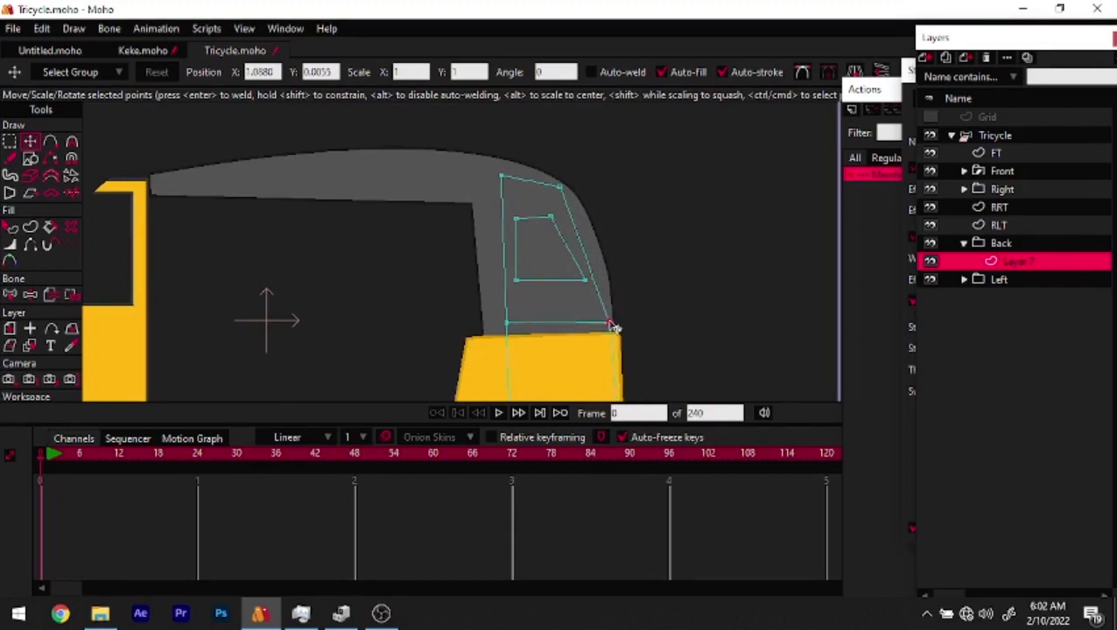
{"action": "scroll", "coordinate": [615, 327], "scroll_direction": "down", "scroll_amount": 3}
{"action": "scroll", "coordinate": [516, 260], "scroll_direction": "up", "scroll_amount": 1}
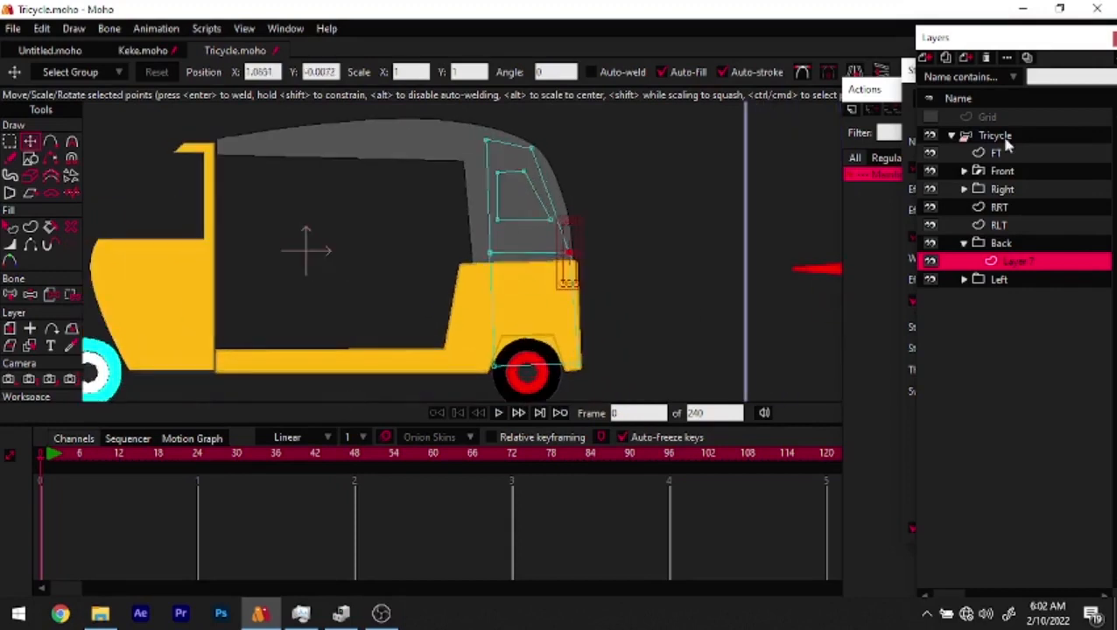
Activate the Tricycle layer's Body Turn action and go to frame 48
{"action": "left_click", "coordinate": [880, 203]}
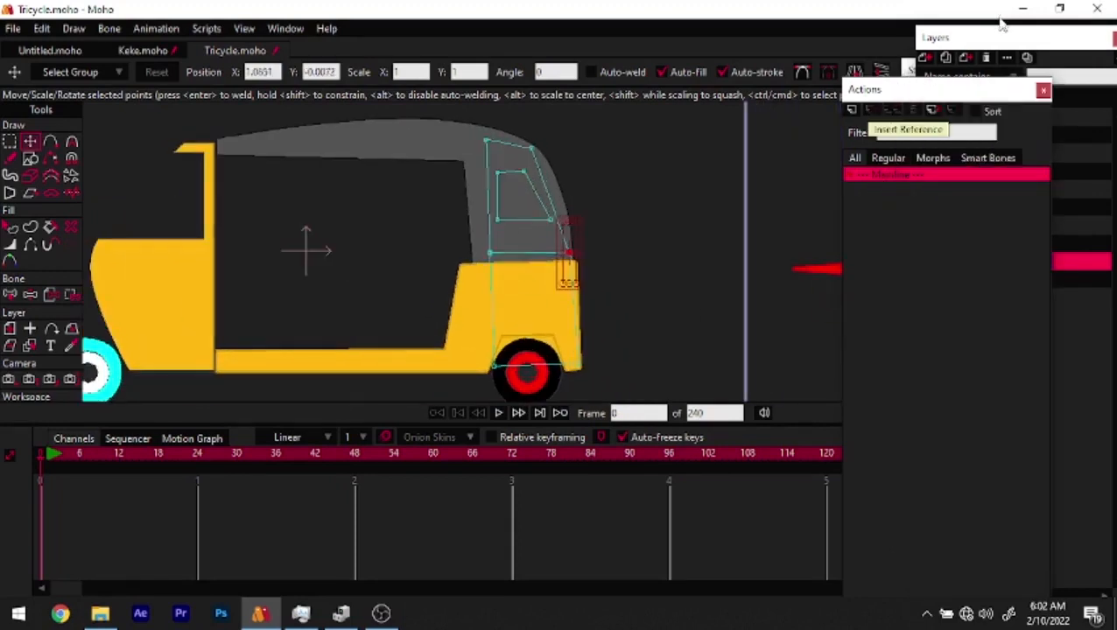
{"action": "left_click", "coordinate": [982, 41]}
{"action": "left_click", "coordinate": [913, 75]}
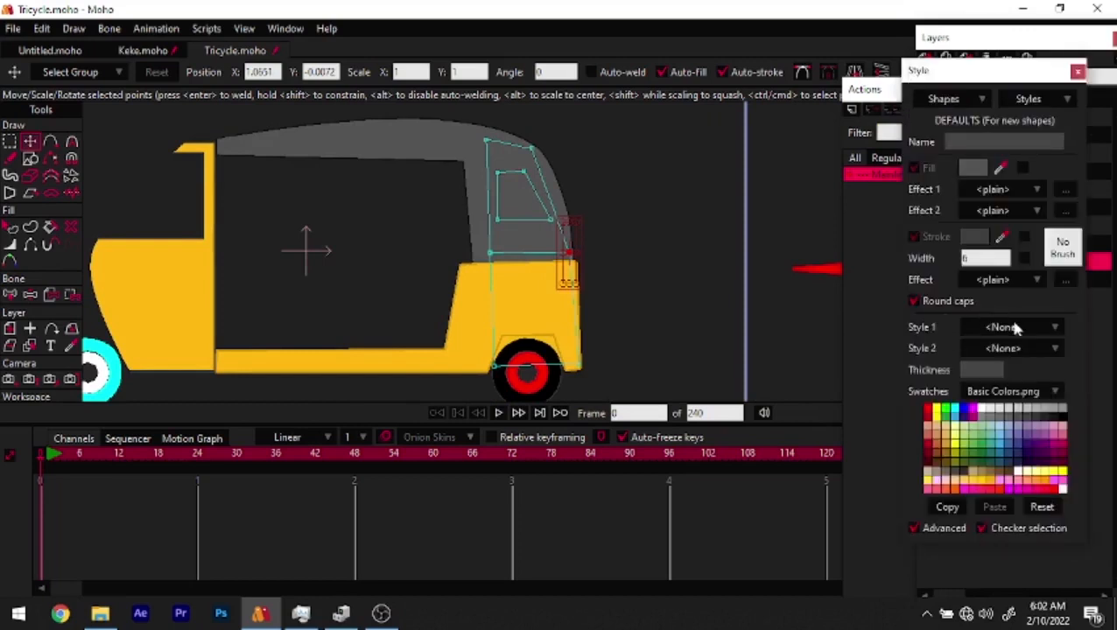
{"action": "left_click", "coordinate": [884, 93]}
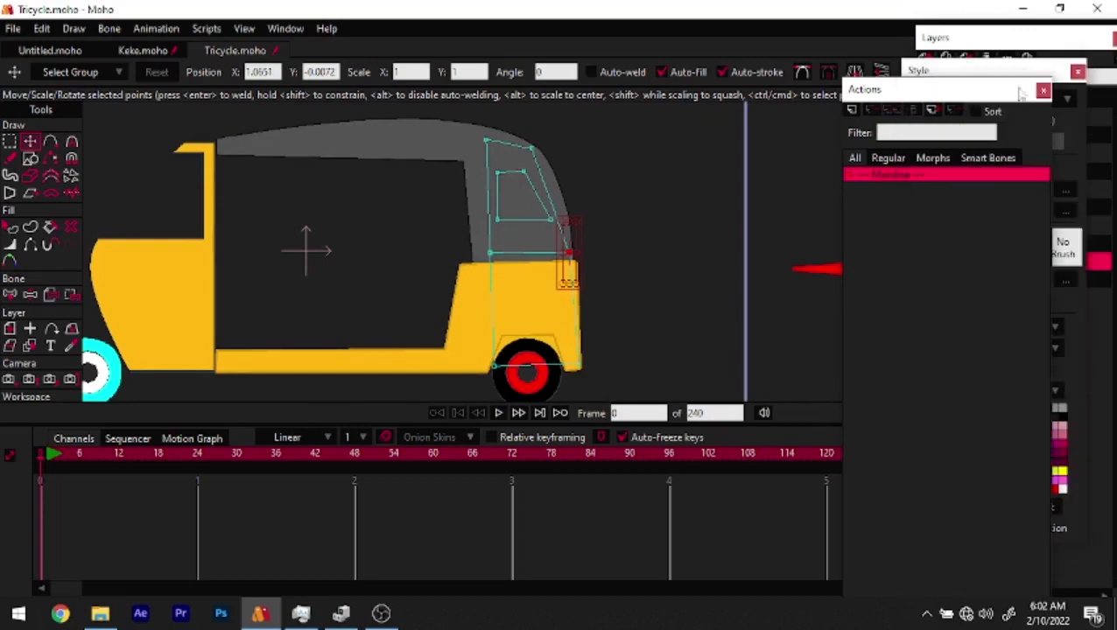
{"action": "left_click", "coordinate": [1024, 39]}
{"action": "left_click", "coordinate": [1002, 139]}
{"action": "left_click", "coordinate": [873, 220]}
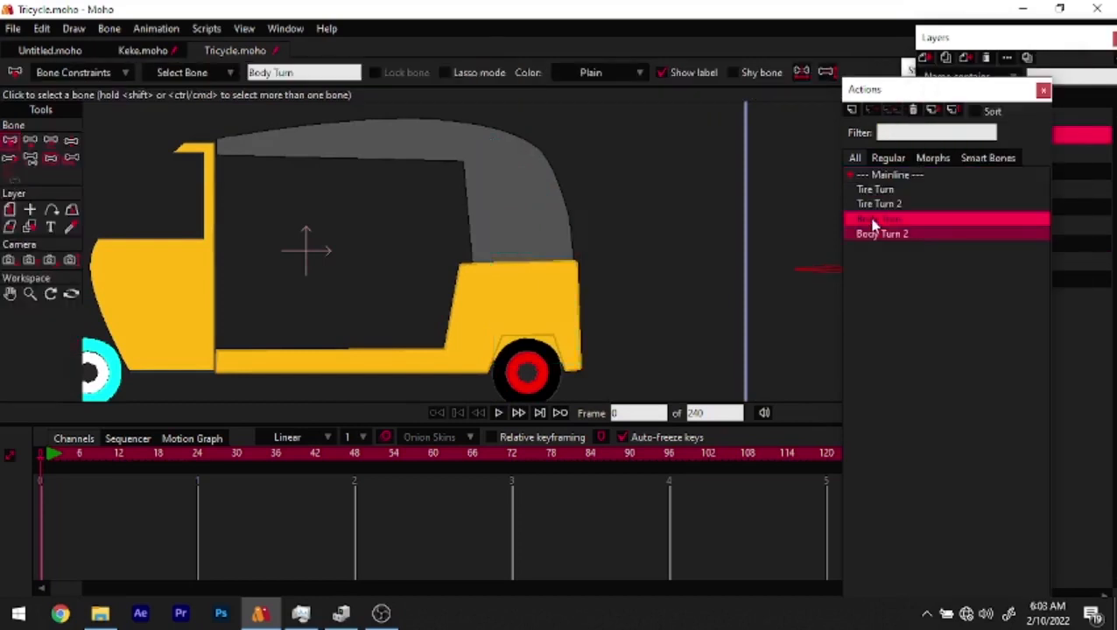
{"action": "double_click", "coordinate": [873, 221]}
{"action": "left_click_drag", "start_coordinate": [220, 461], "coordinate": [355, 461]}
{"action": "left_click_drag", "start_coordinate": [431, 334], "coordinate": [488, 323]}
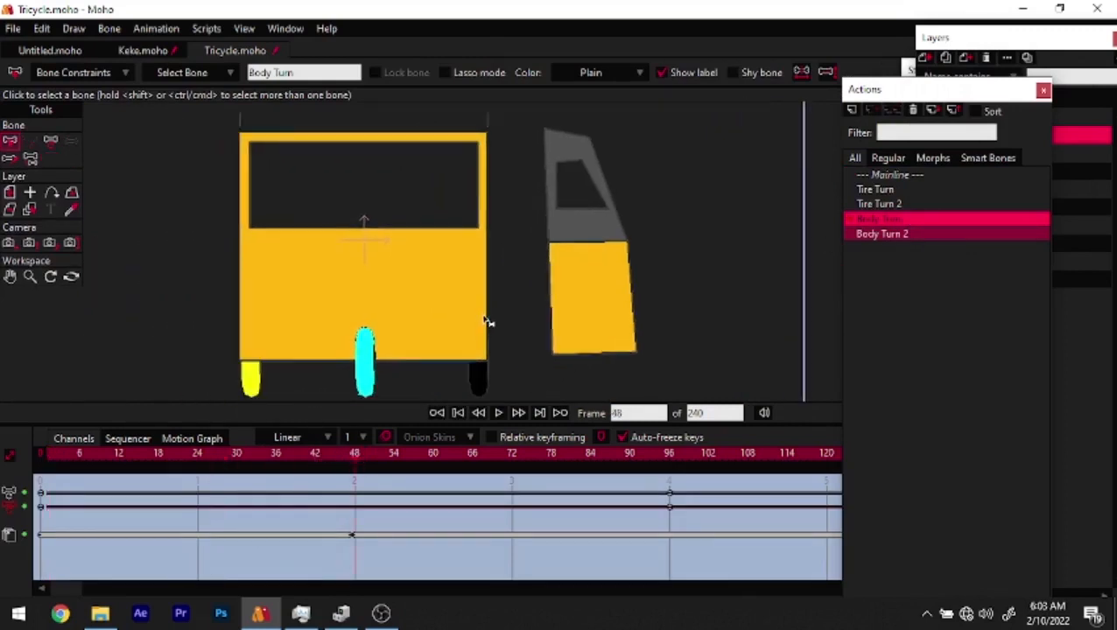
Compare the layer order at frames 0 and 48, and at frame 48 move the Back group between RRT and Right
{"action": "scroll", "coordinate": [490, 322], "scroll_direction": "down", "scroll_amount": 2}
{"action": "key", "text": "t"}
{"action": "left_click", "coordinate": [996, 56]}
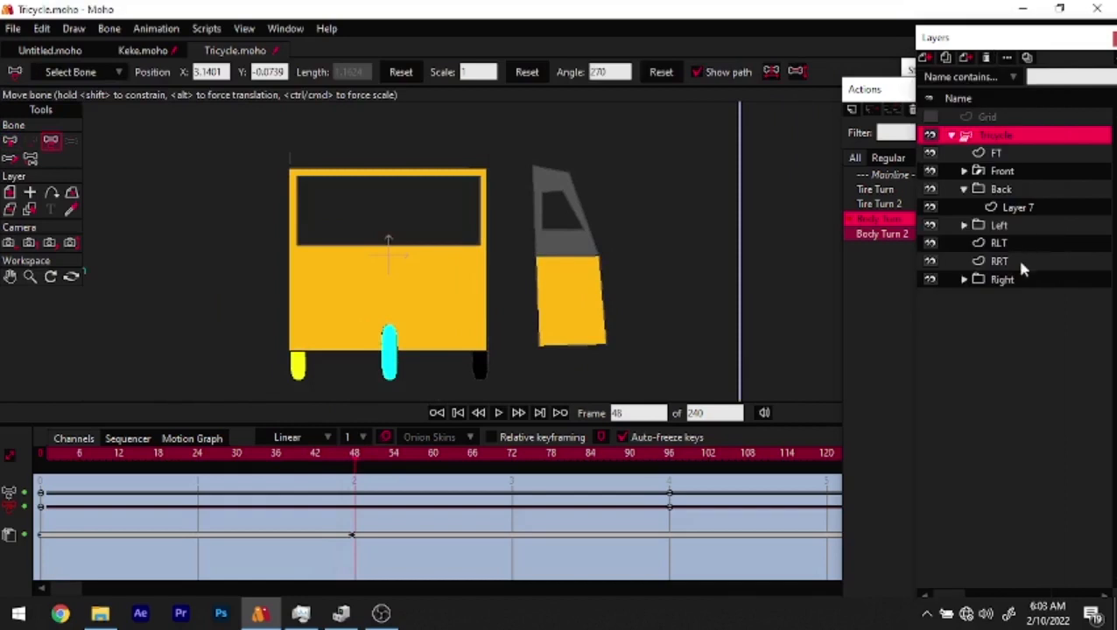
{"action": "left_click", "coordinate": [1016, 209]}
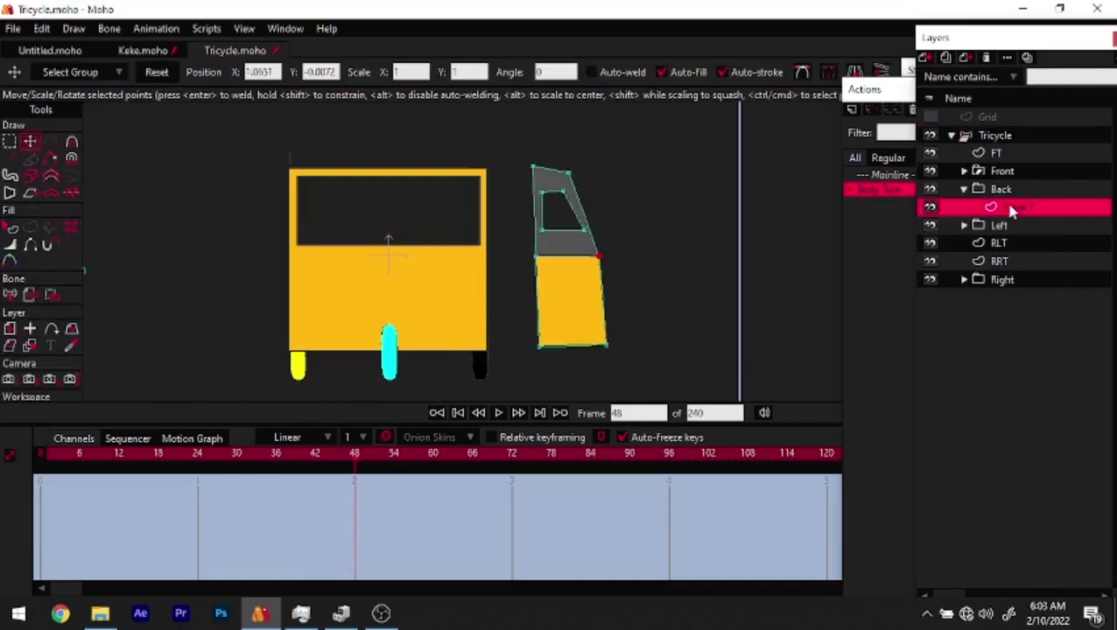
{"action": "left_click", "coordinate": [457, 412]}
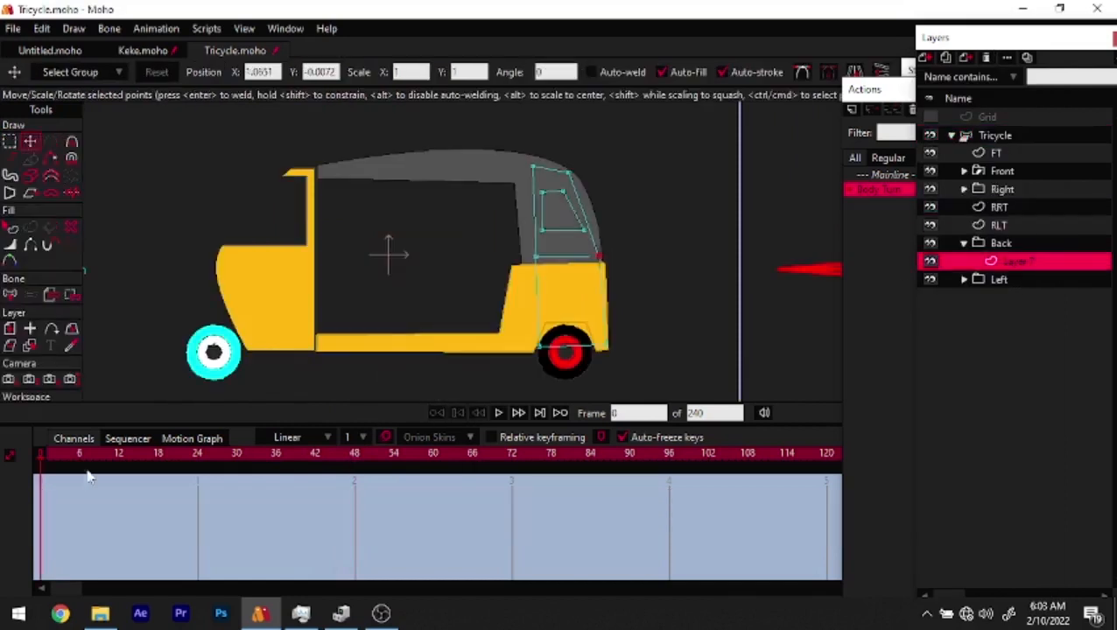
{"action": "left_click_drag", "start_coordinate": [46, 461], "coordinate": [355, 486]}
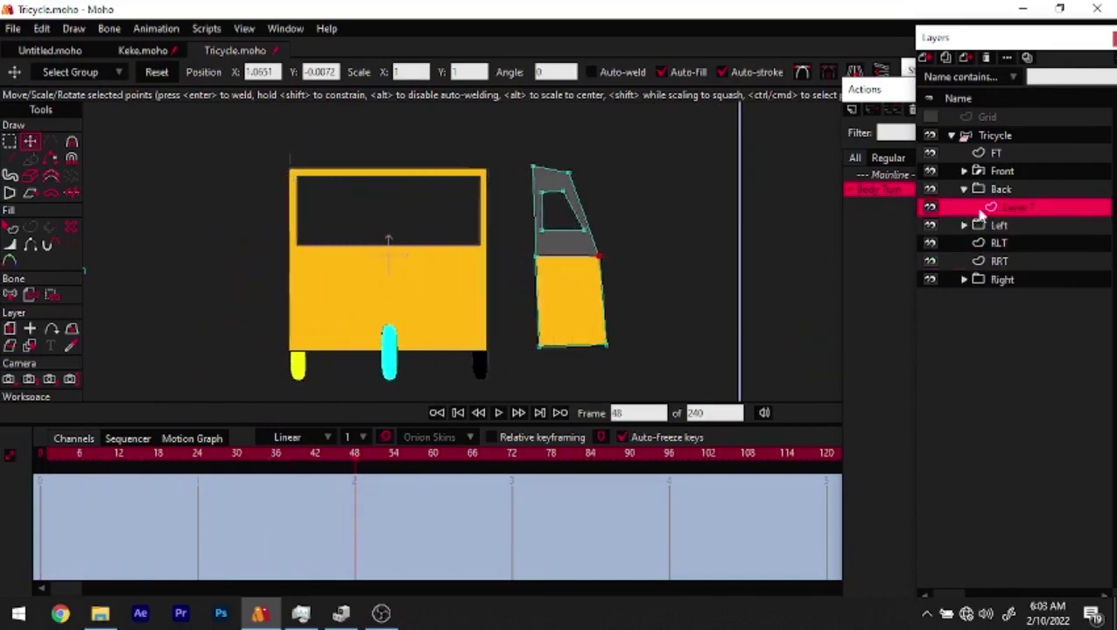
{"action": "left_click", "coordinate": [1007, 189]}
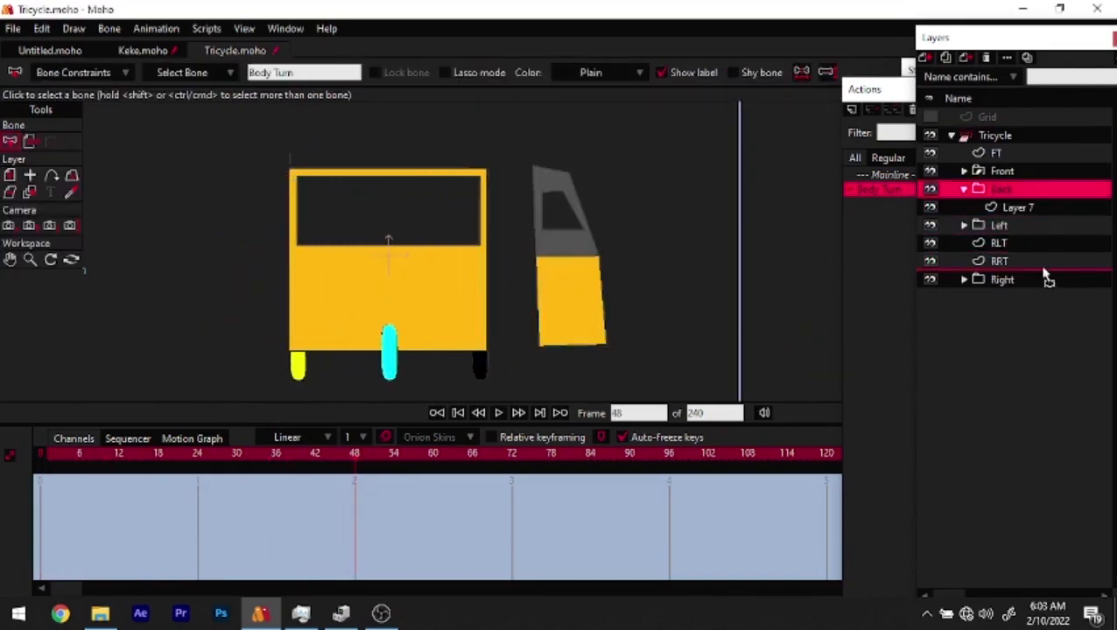
{"action": "left_click_drag", "start_coordinate": [1064, 280], "coordinate": [1062, 279]}
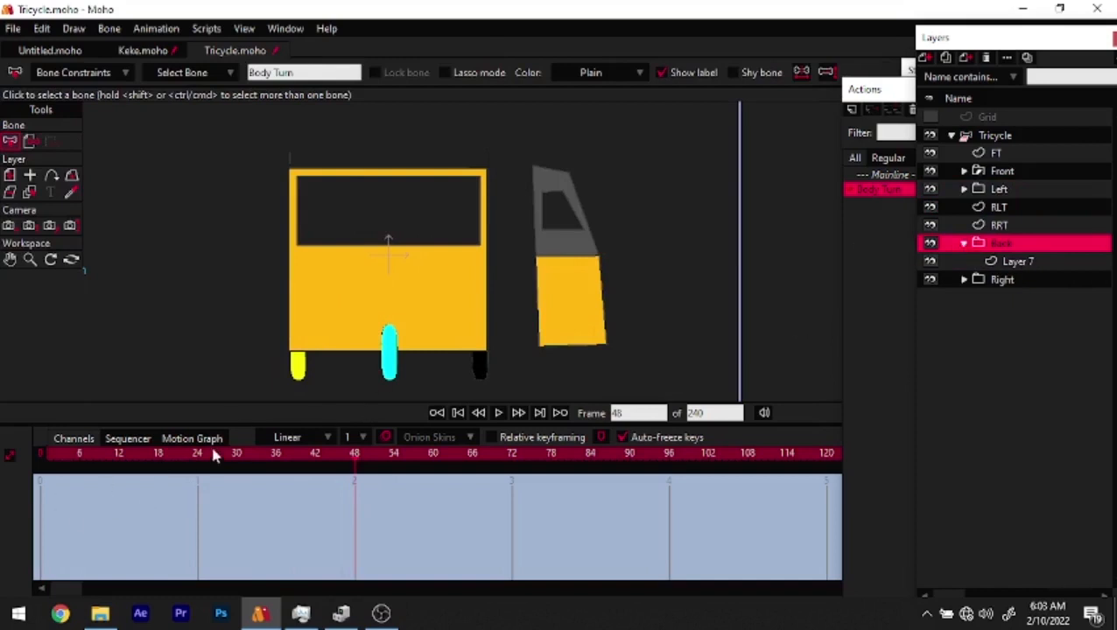
At frame 48, move Layer 7's back panel over the rear body and stretch its window and dividing edge across to the body's far side
{"action": "left_click", "coordinate": [1016, 261]}
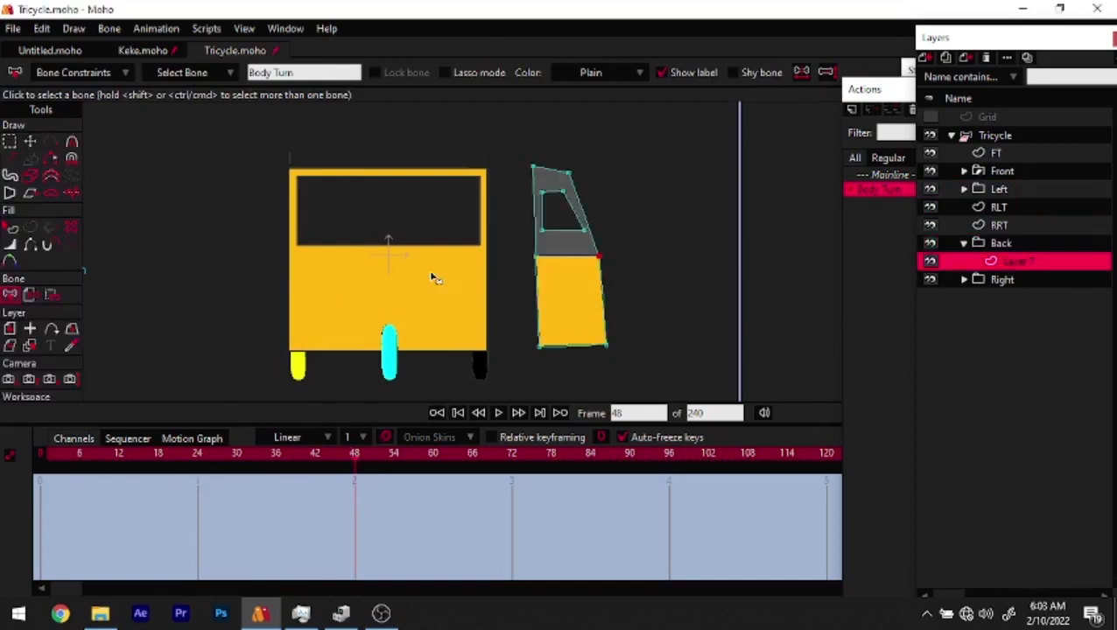
{"action": "left_click", "coordinate": [574, 278]}
{"action": "key", "text": "t"}
{"action": "left_click_drag", "start_coordinate": [574, 292], "coordinate": [333, 311]}
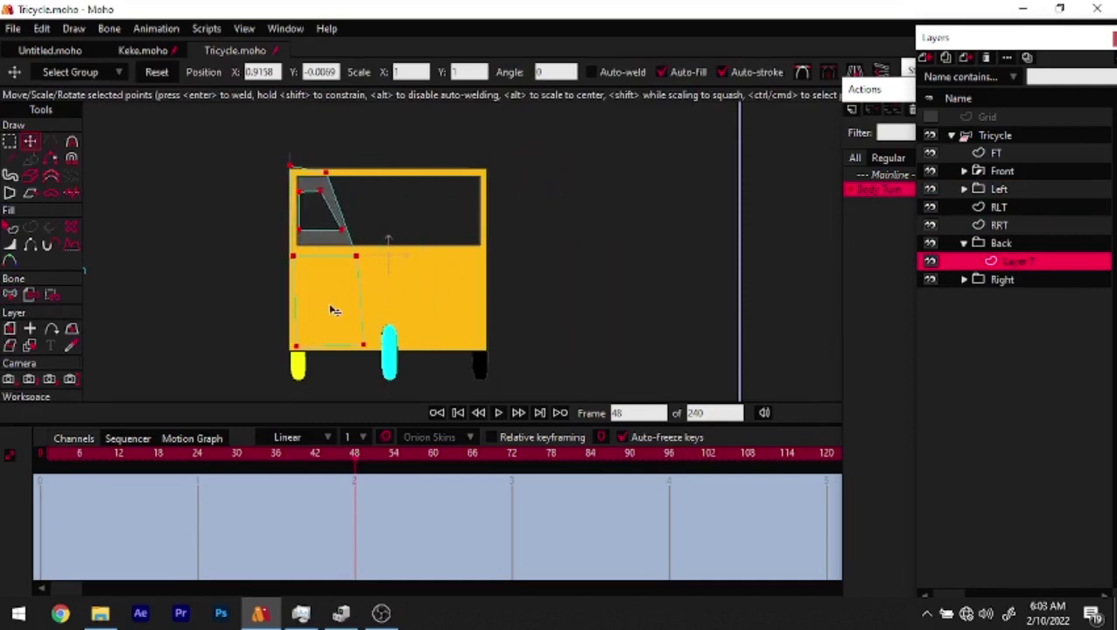
{"action": "scroll", "coordinate": [303, 213], "scroll_direction": "up", "scroll_amount": 2}
{"action": "left_click_drag", "start_coordinate": [306, 138], "coordinate": [382, 258]}
{"action": "left_click_drag", "start_coordinate": [353, 220], "coordinate": [559, 186]}
{"action": "left_click_drag", "start_coordinate": [357, 260], "coordinate": [414, 308]}
{"action": "left_click_drag", "start_coordinate": [385, 282], "coordinate": [564, 281]}
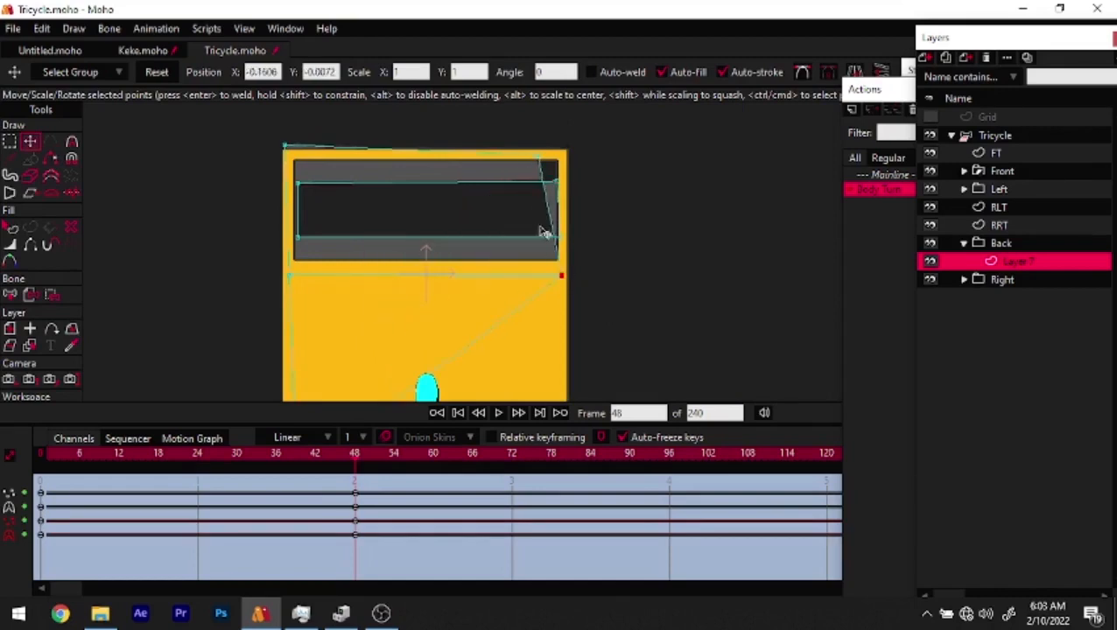
Align the back panel's top corners and lower far corner with the rear body's outline
{"action": "left_click", "coordinate": [538, 156]}
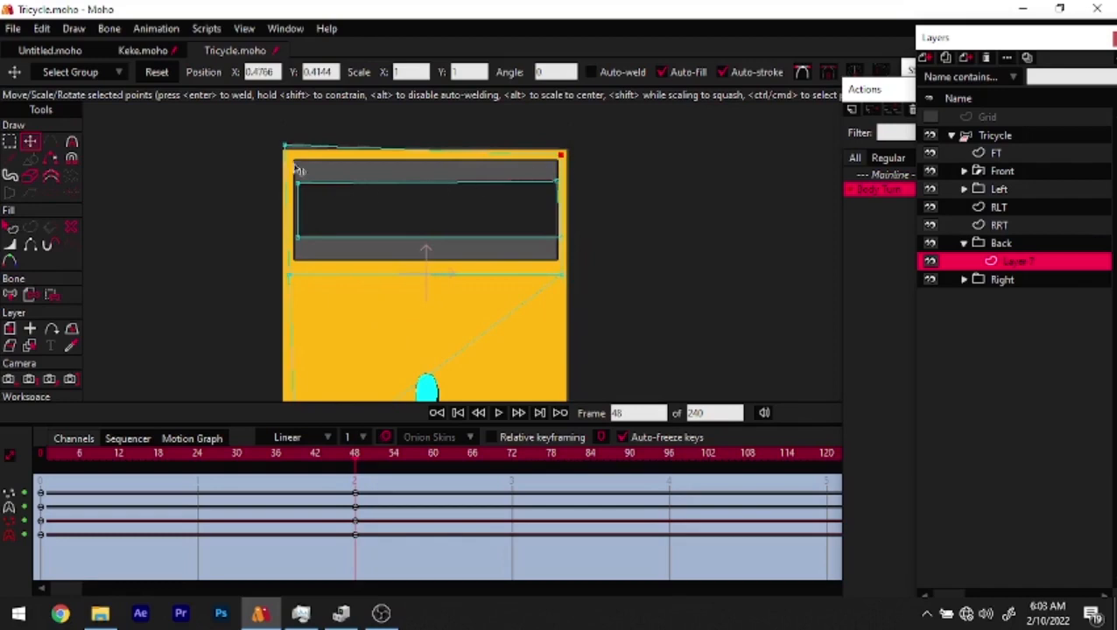
{"action": "left_click_drag", "start_coordinate": [294, 146], "coordinate": [295, 153]}
{"action": "left_click_drag", "start_coordinate": [331, 247], "coordinate": [308, 168]}
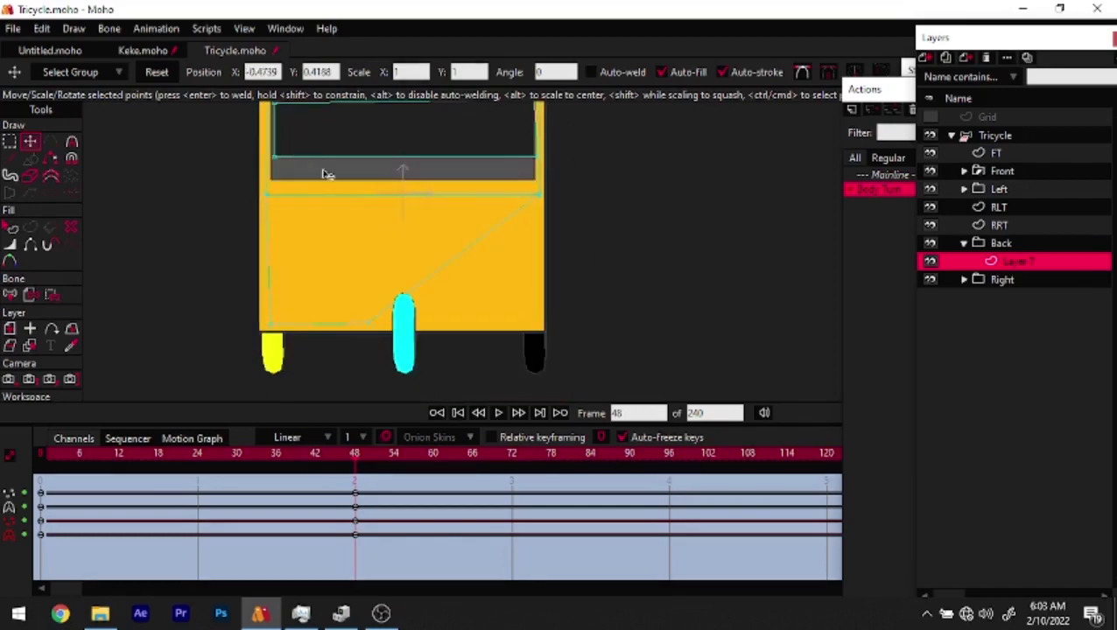
{"action": "left_click_drag", "start_coordinate": [371, 331], "coordinate": [526, 325]}
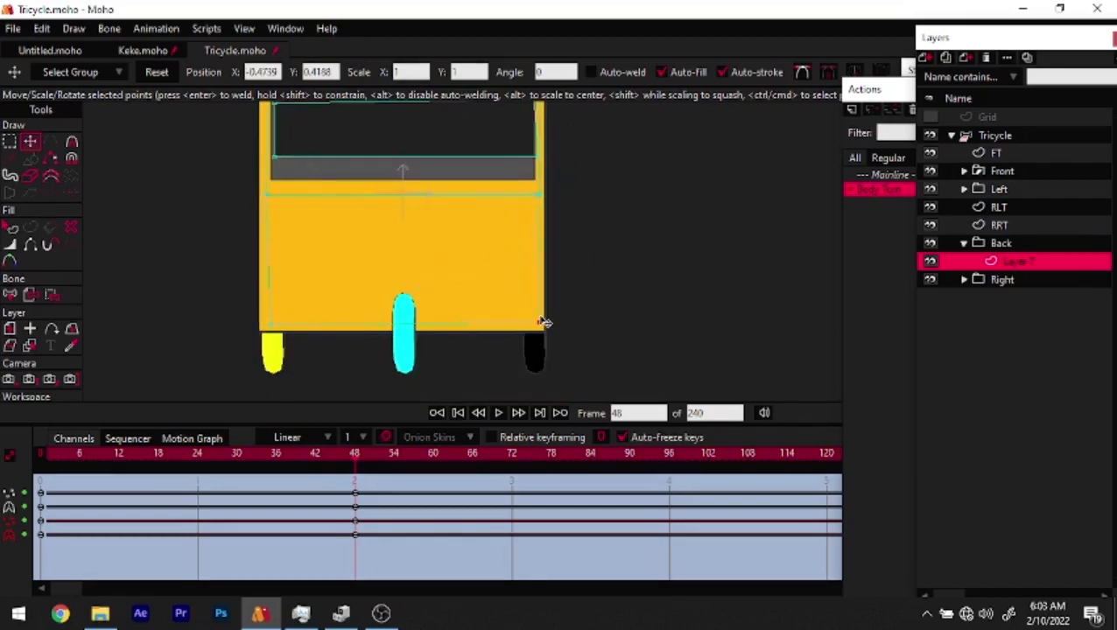
Narrow the rear window from both sides and square up its upper right corner
{"action": "left_click_drag", "start_coordinate": [363, 230], "coordinate": [388, 325]}
{"action": "left_click_drag", "start_coordinate": [540, 184], "coordinate": [513, 247]}
{"action": "left_click_drag", "start_coordinate": [279, 188], "coordinate": [337, 268]}
{"action": "left_click_drag", "start_coordinate": [302, 251], "coordinate": [371, 259]}
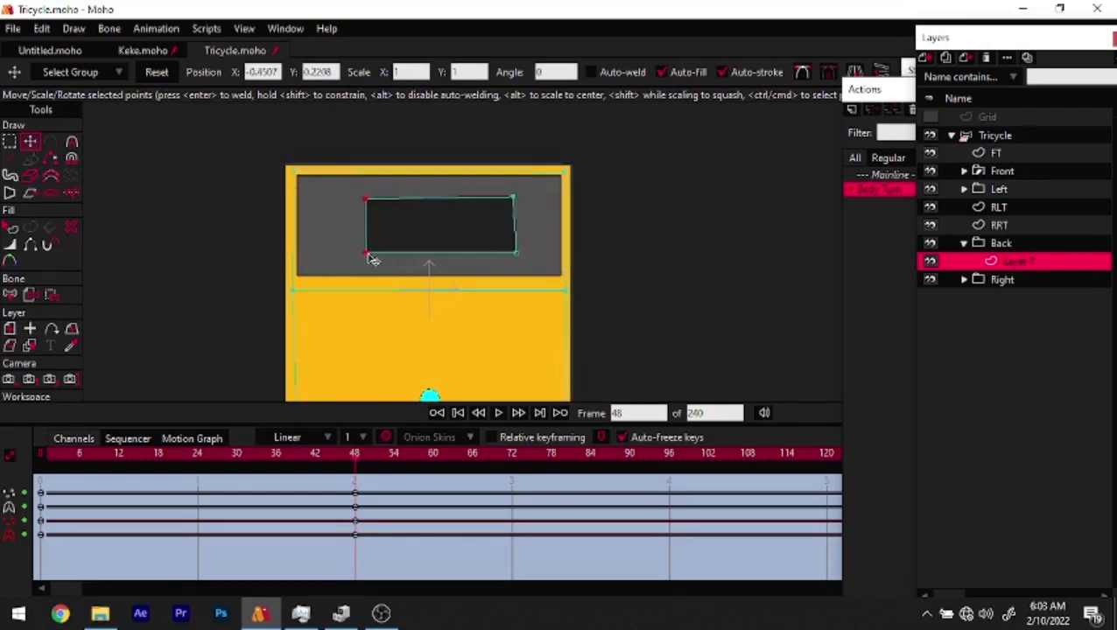
{"action": "left_click", "coordinate": [514, 198]}
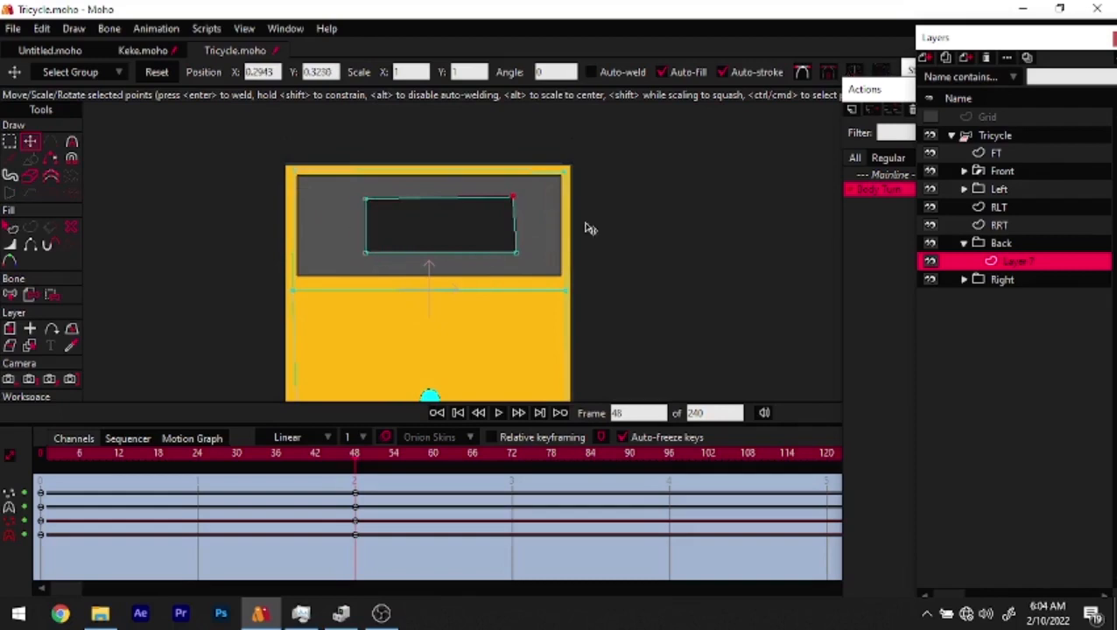
{"action": "key", "text": "Down"}
{"action": "key", "text": "Down"}
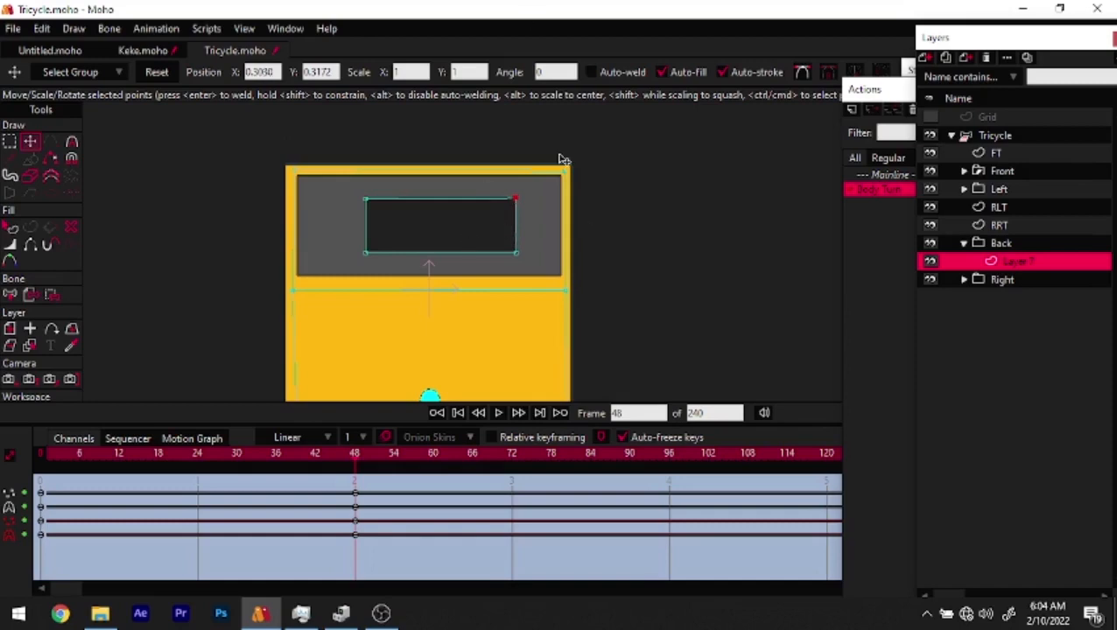
Shift all the rear window's points to centre it within the grey upper back panel, and check the nearby frames
{"action": "scroll", "coordinate": [496, 213], "scroll_direction": "down", "scroll_amount": 2}
{"action": "left_click_drag", "start_coordinate": [421, 213], "coordinate": [370, 190]}
{"action": "left_click_drag", "start_coordinate": [332, 152], "coordinate": [464, 223]}
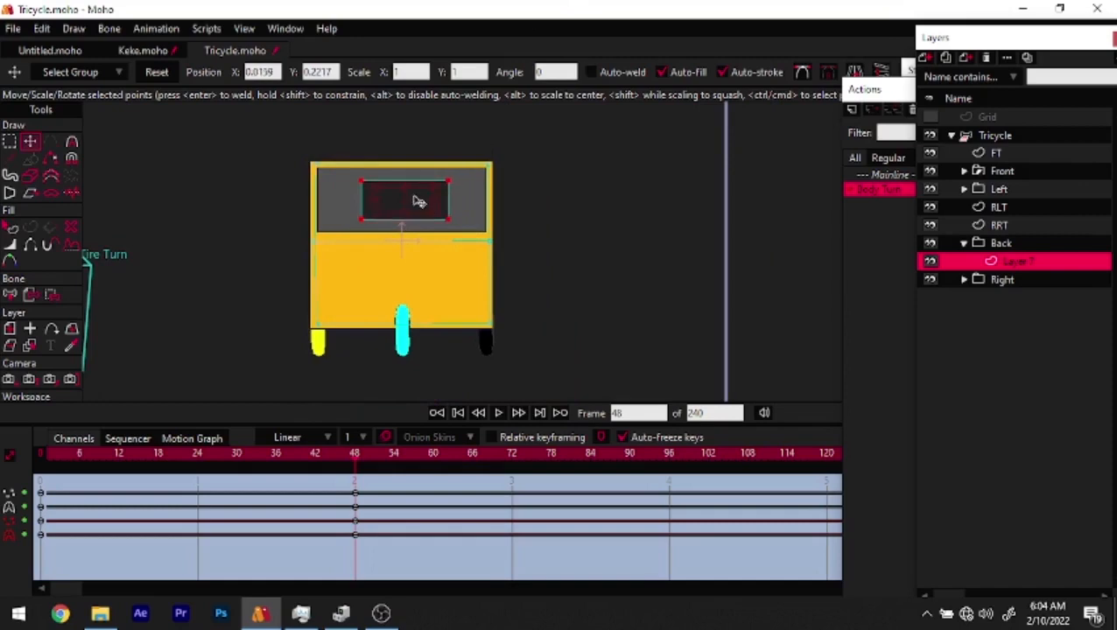
{"action": "mouse_move", "coordinate": [339, 455]}
{"action": "left_mouse_down"}
{"action": "mouse_move", "coordinate": [80, 434]}
{"action": "mouse_move", "coordinate": [337, 459]}
{"action": "mouse_move", "coordinate": [53, 449]}
{"action": "mouse_move", "coordinate": [369, 436]}
{"action": "mouse_move", "coordinate": [356, 453]}
{"action": "left_mouse_up"}
Flip the Back group horizontally at frame 48 with the Transform Layer tool
{"action": "left_click", "coordinate": [1003, 245]}
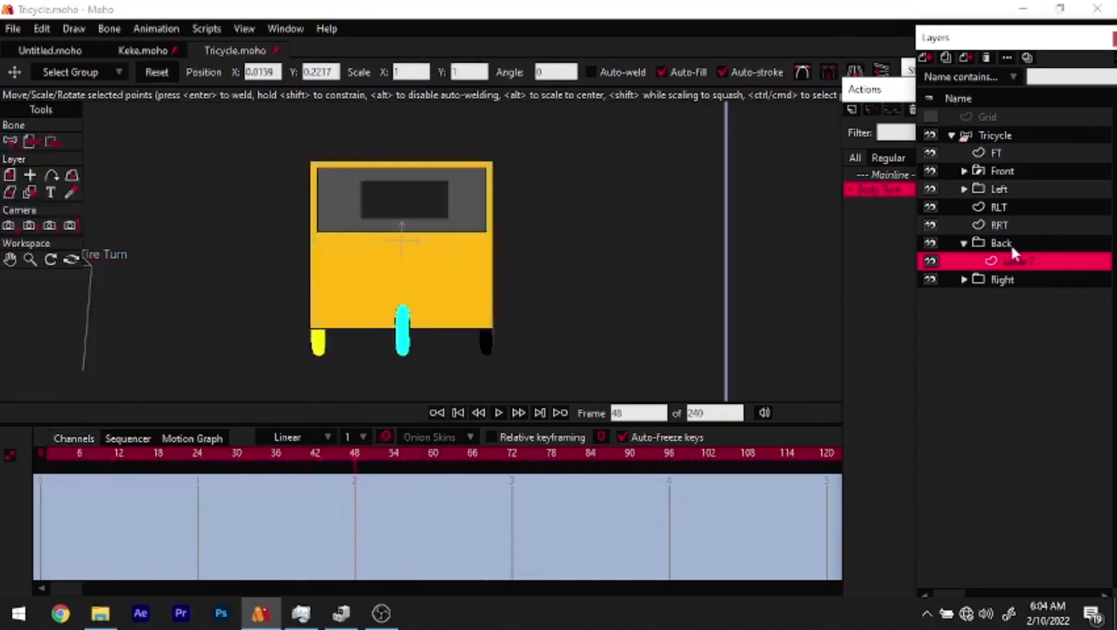
{"action": "left_click", "coordinate": [9, 175]}
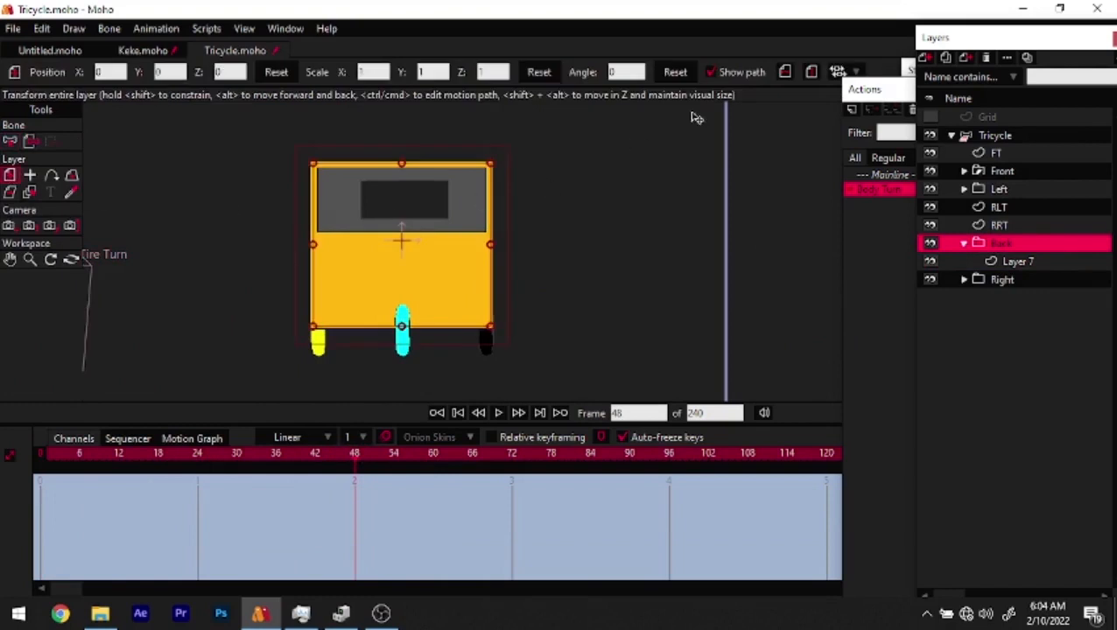
{"action": "left_click", "coordinate": [786, 74]}
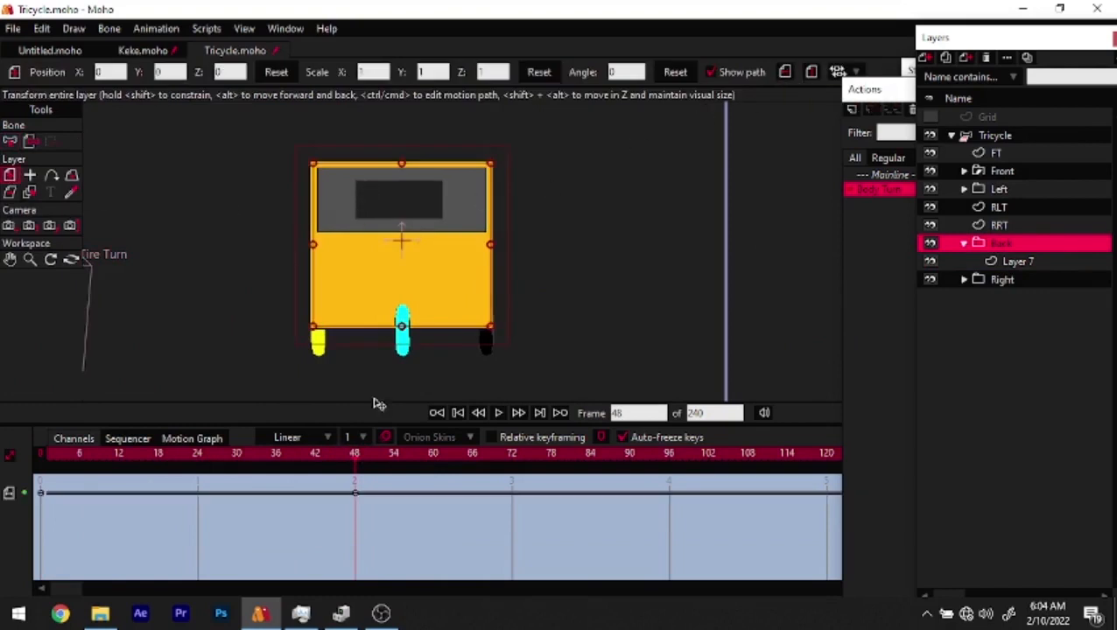
At frame 96, reset all of Layer 7's points to their original positions
{"action": "left_click", "coordinate": [671, 455]}
{"action": "left_click", "coordinate": [1064, 262]}
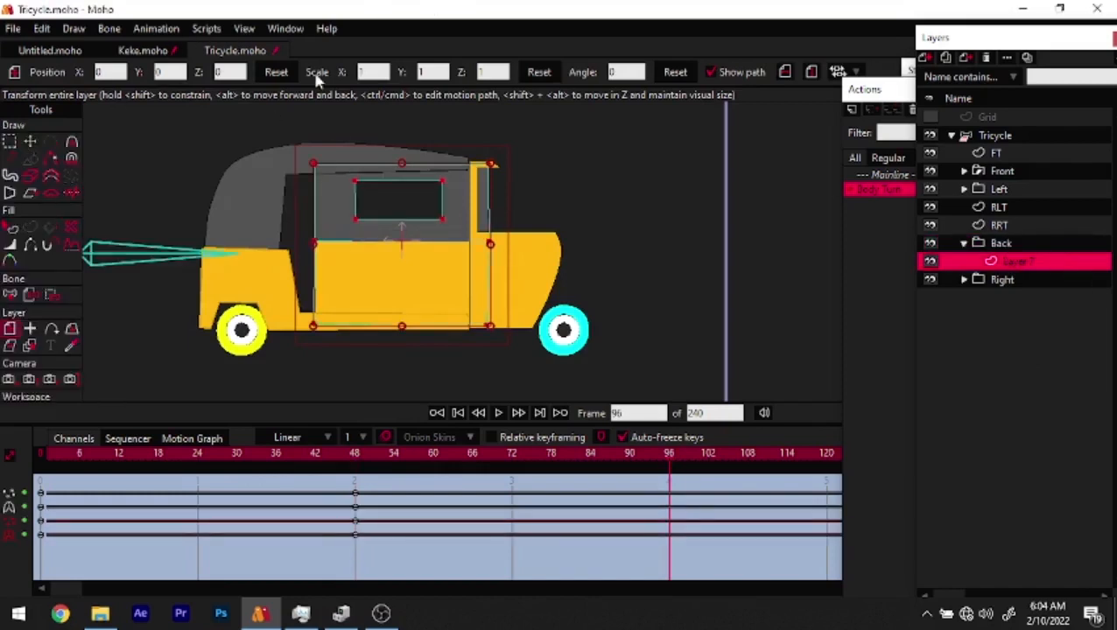
{"action": "left_click", "coordinate": [34, 143]}
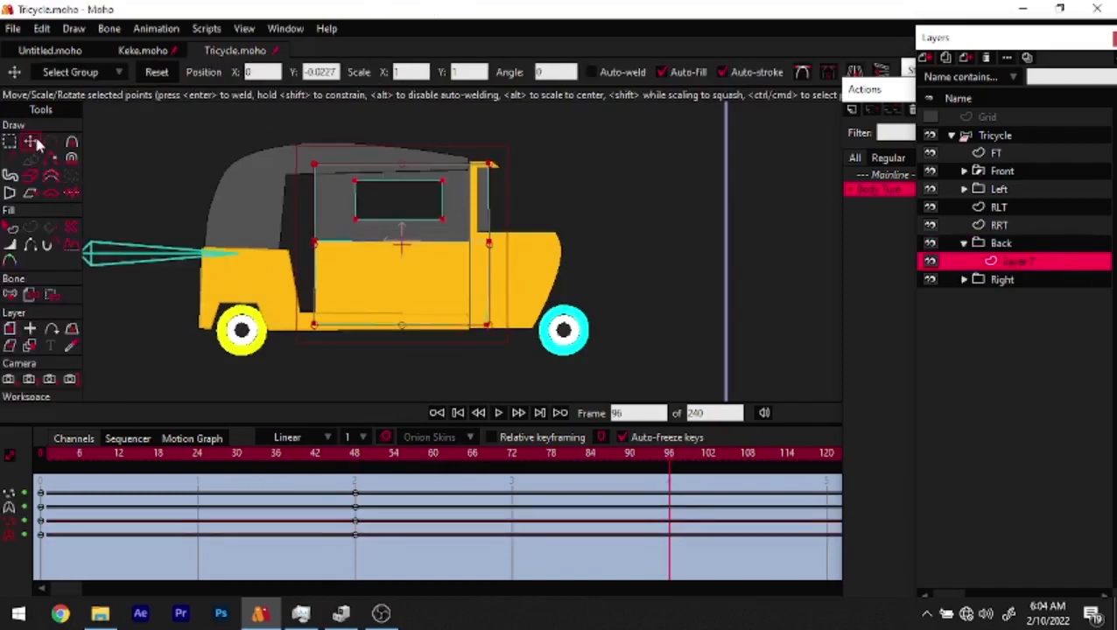
{"action": "left_click", "coordinate": [173, 77]}
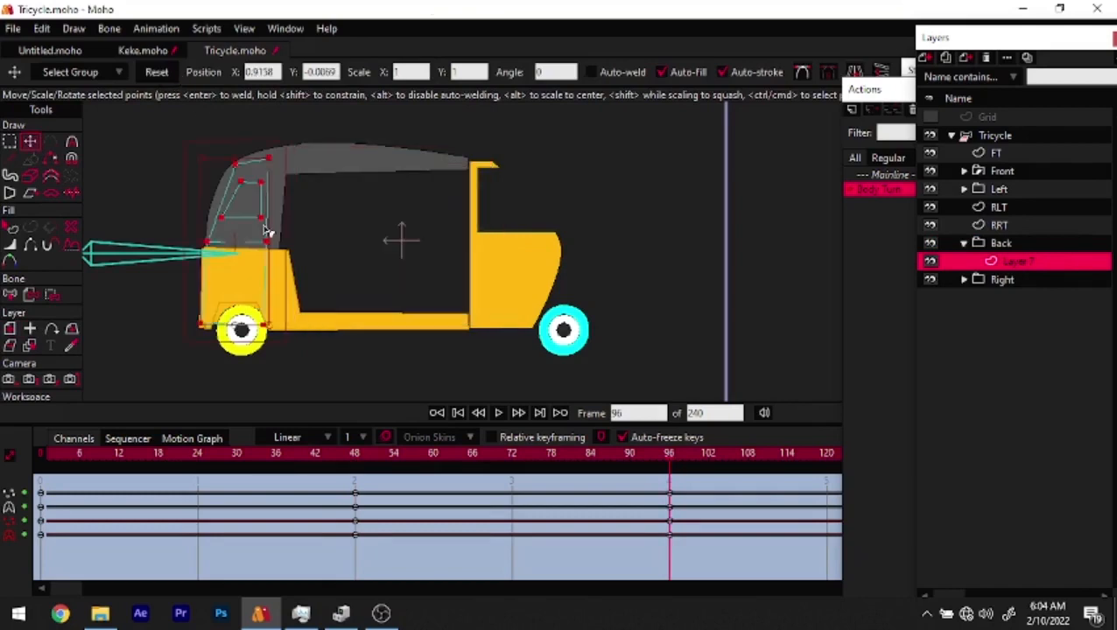
At frame 0, fill the cyan front tire on the FT layer with black (000000)
{"action": "key", "text": "q"}
{"action": "left_click_drag", "start_coordinate": [136, 466], "coordinate": [2, 442]}
{"action": "left_click_drag", "start_coordinate": [247, 253], "coordinate": [258, 168]}
{"action": "scroll", "coordinate": [230, 230], "scroll_direction": "up", "scroll_amount": 2}
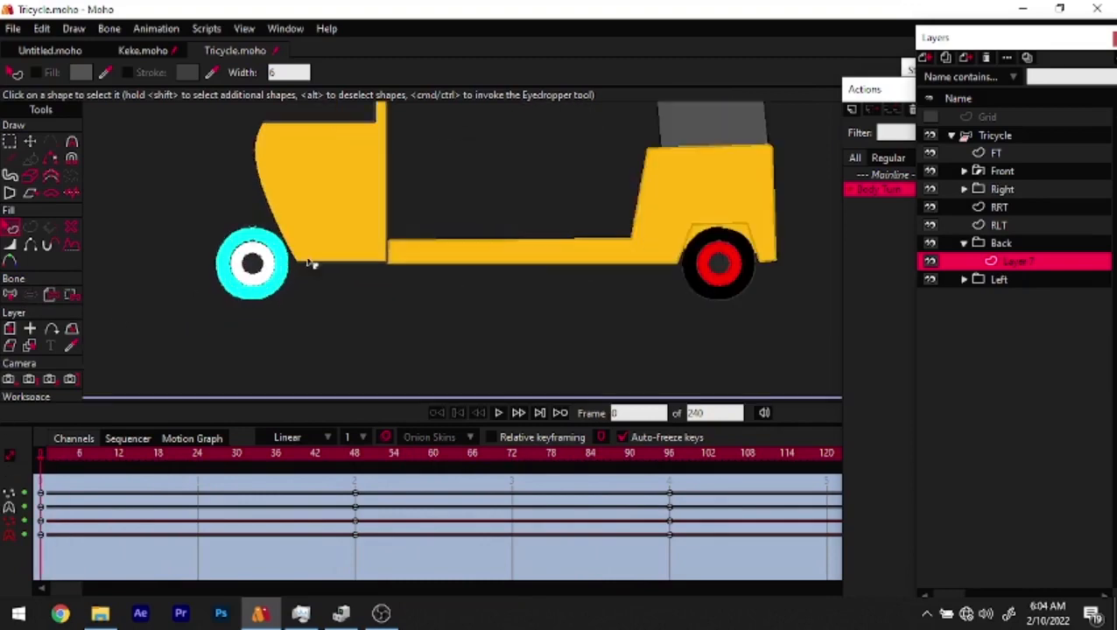
{"action": "right_click", "coordinate": [266, 291], "text": "alt"}
{"action": "left_click", "coordinate": [270, 294]}
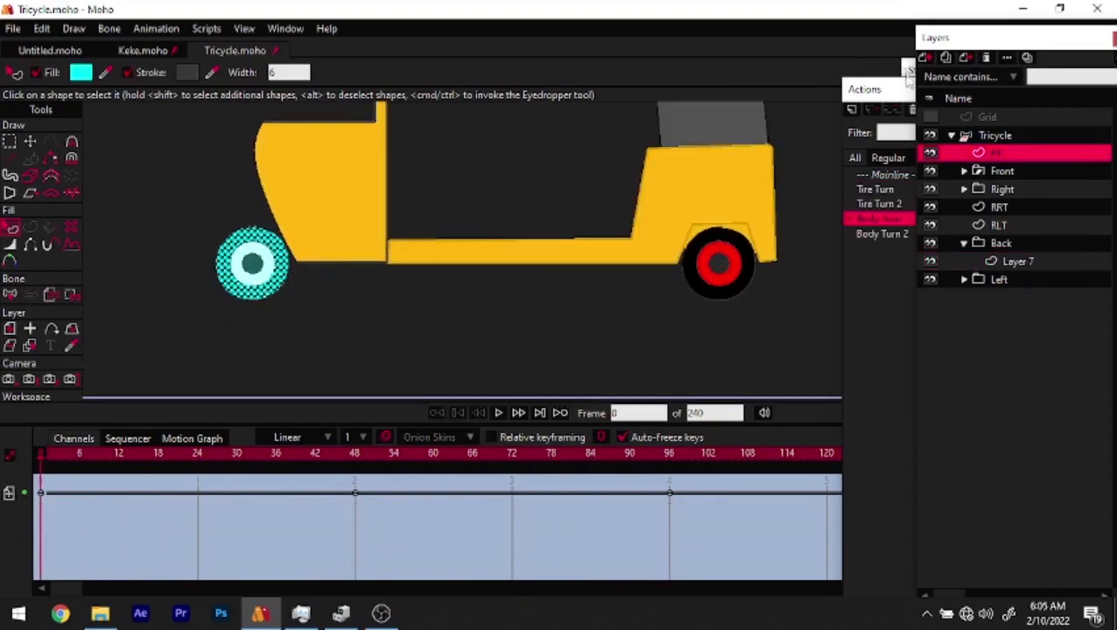
{"action": "left_click", "coordinate": [909, 72]}
{"action": "left_click", "coordinate": [973, 172]}
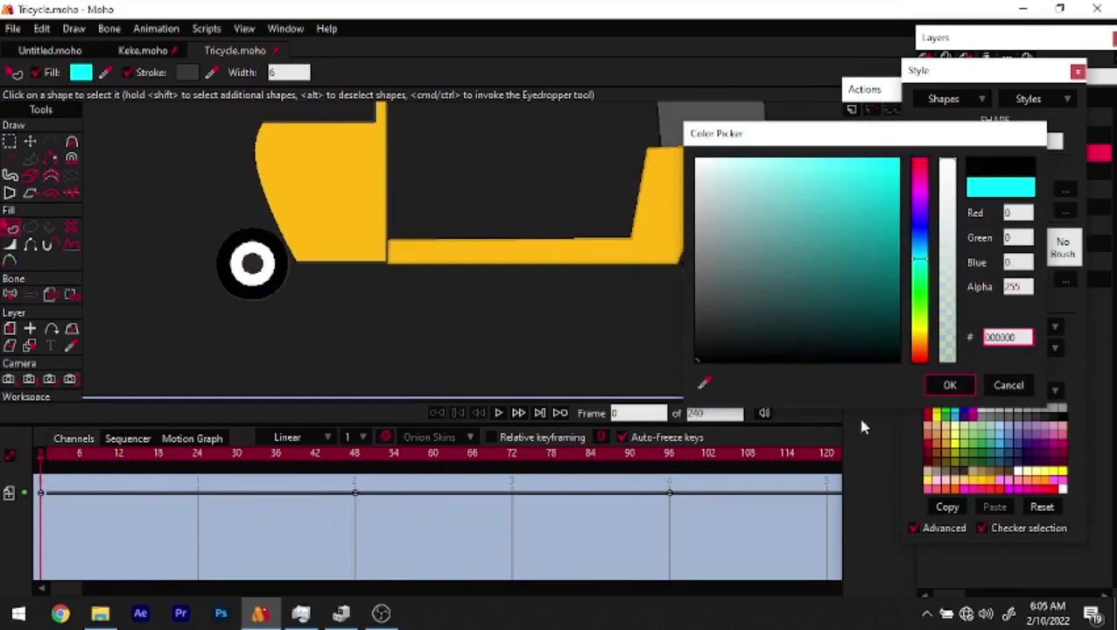
{"action": "left_click", "coordinate": [930, 390]}
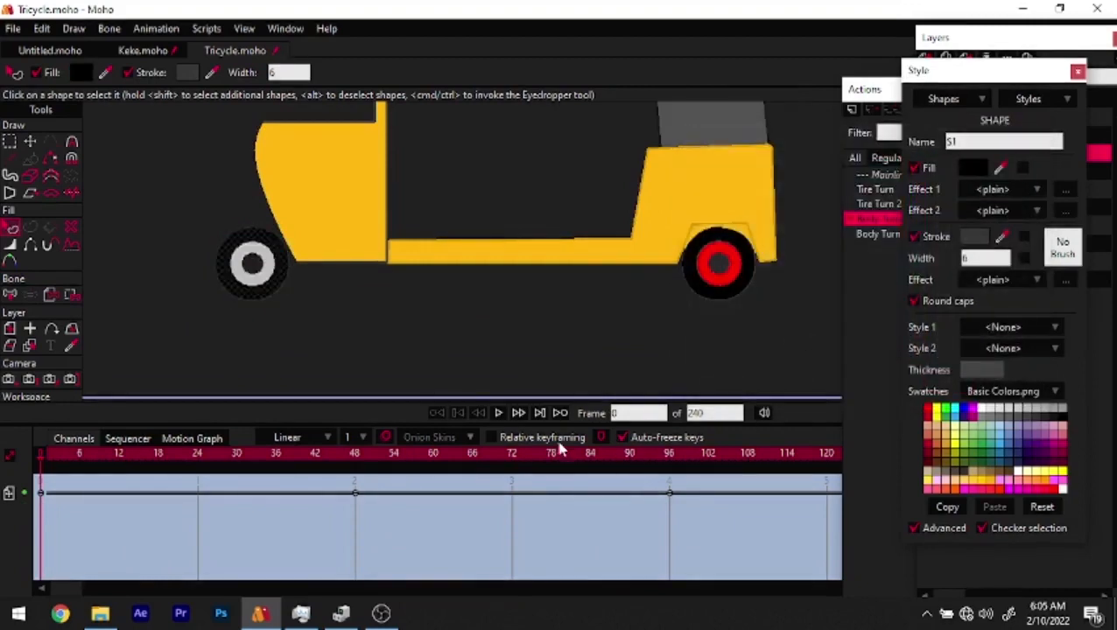
Select the RLT layer and uncover the fill settings of its shapes
{"action": "left_click", "coordinate": [1011, 36]}
{"action": "left_click", "coordinate": [1012, 261]}
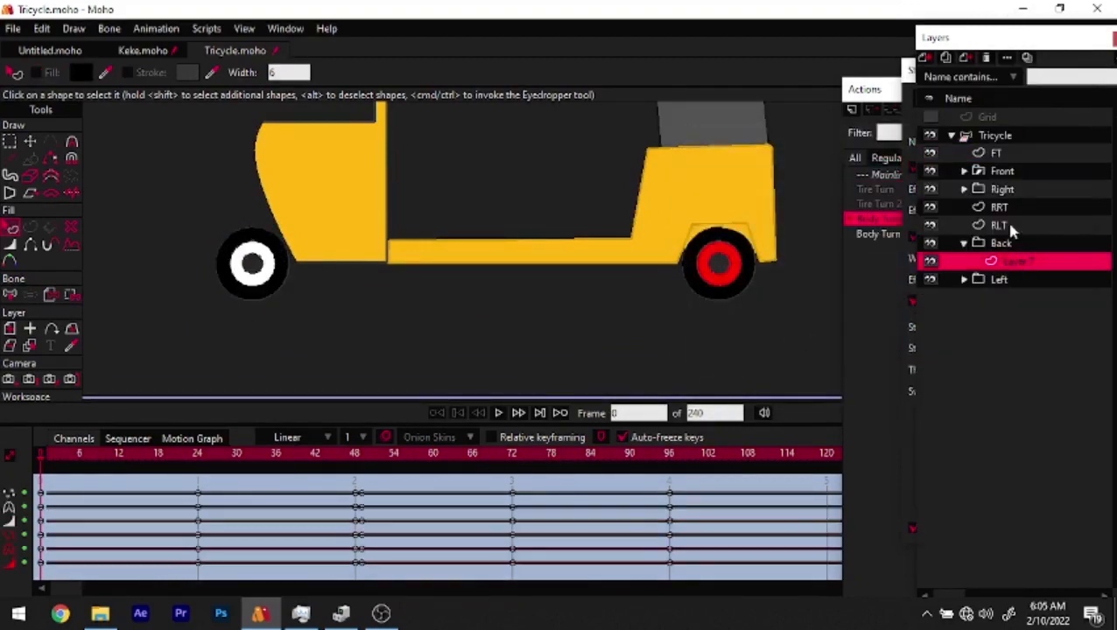
{"action": "left_click", "coordinate": [1007, 226]}
{"action": "left_click", "coordinate": [726, 248]}
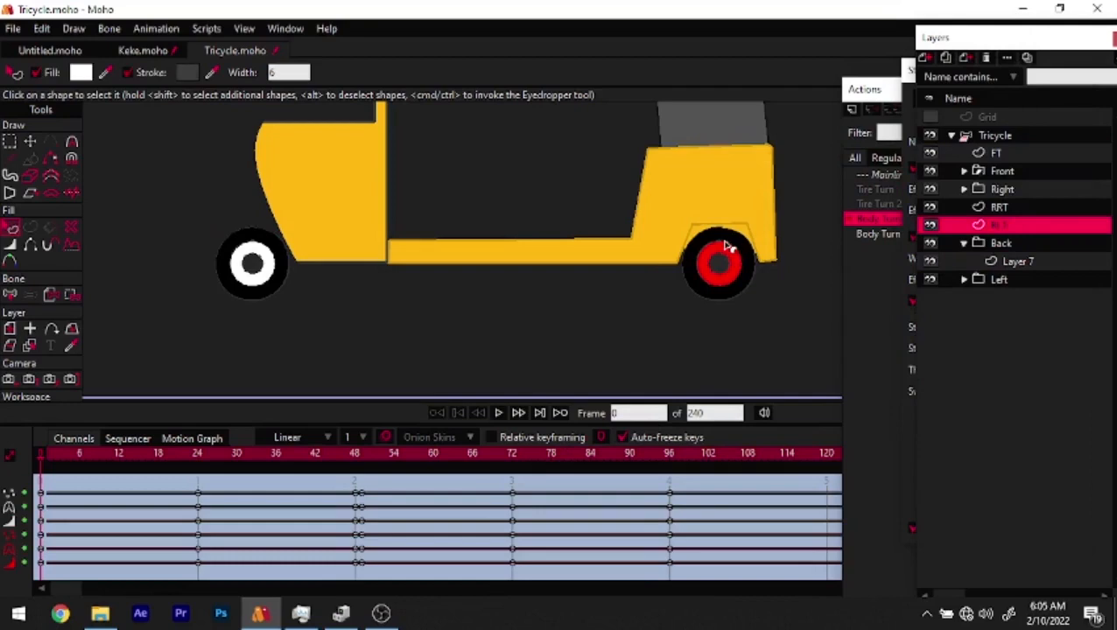
{"action": "left_click_drag", "start_coordinate": [949, 44], "coordinate": [1018, 51]}
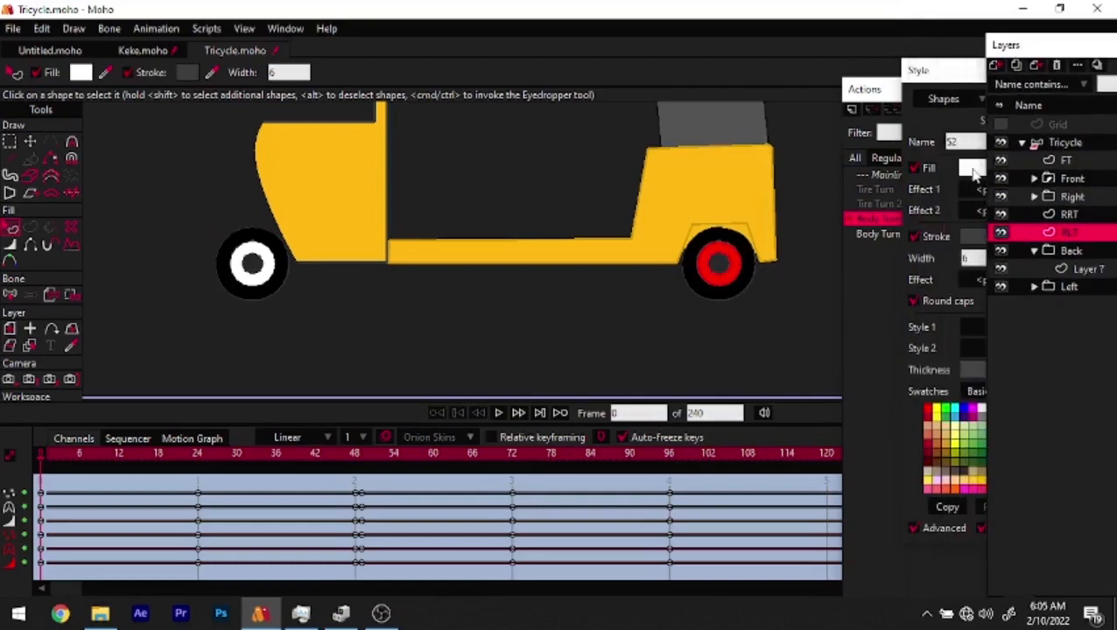
Try recoloring the rim of the RLT tire and undo the change
{"action": "left_click", "coordinate": [972, 172]}
{"action": "left_click_drag", "start_coordinate": [728, 317], "coordinate": [618, 434]}
{"action": "left_click", "coordinate": [948, 384]}
{"action": "left_click_drag", "start_coordinate": [211, 454], "coordinate": [260, 504]}
{"action": "key", "text": "ctrl+z"}
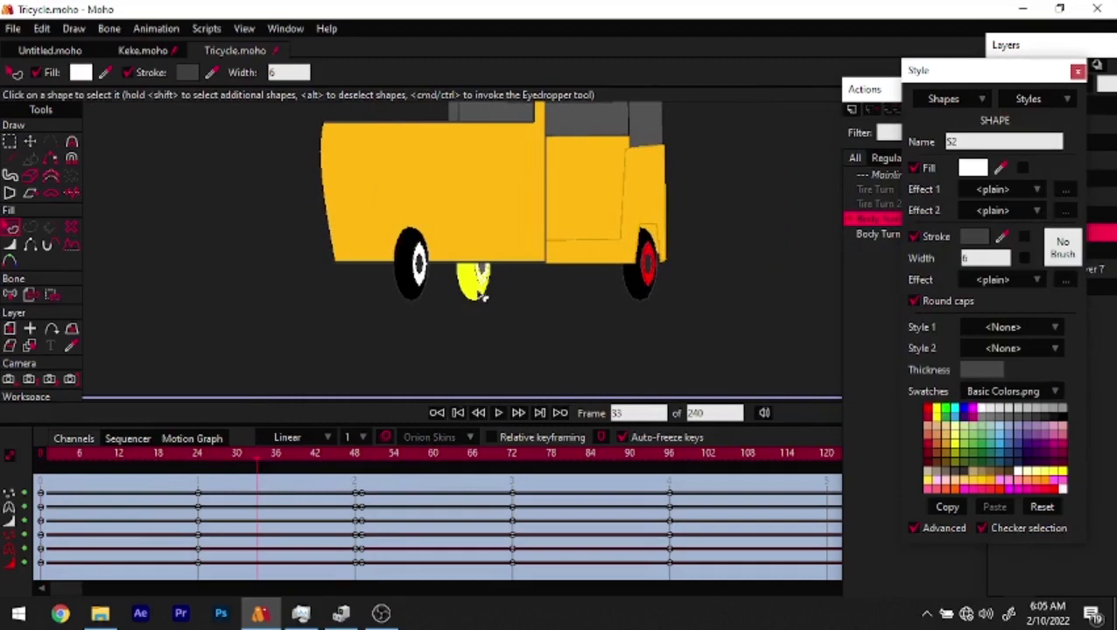
Select the yellow RLT tire shape and fill it with black (000000) at frame 0
{"action": "left_click", "coordinate": [474, 287]}
{"action": "left_click", "coordinate": [459, 414]}
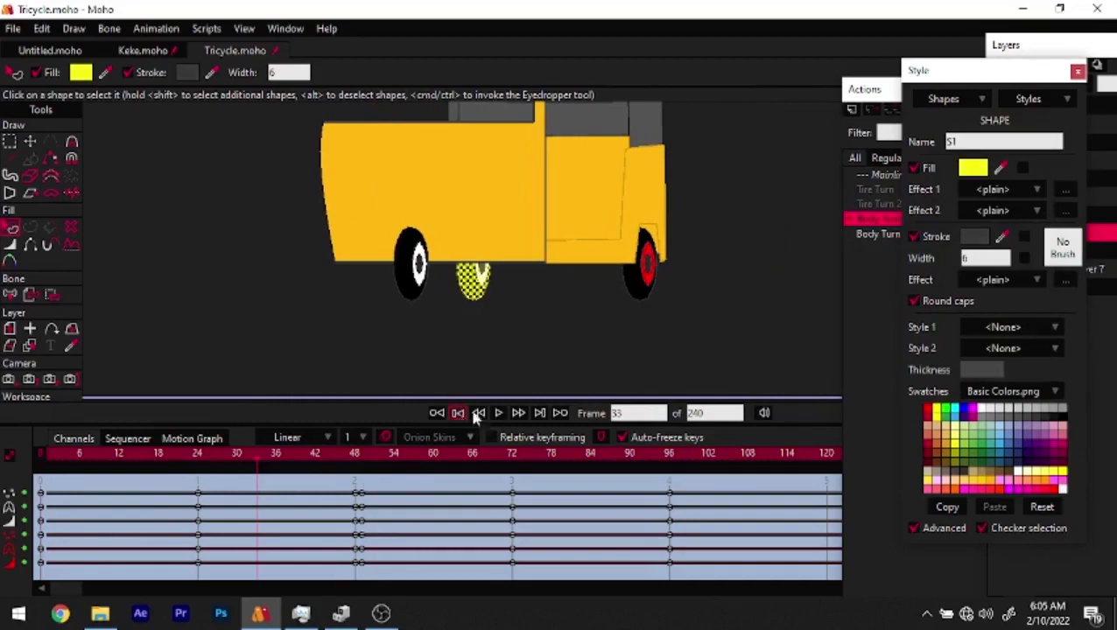
{"action": "left_click", "coordinate": [968, 166]}
{"action": "left_click_drag", "start_coordinate": [862, 229], "coordinate": [366, 520]}
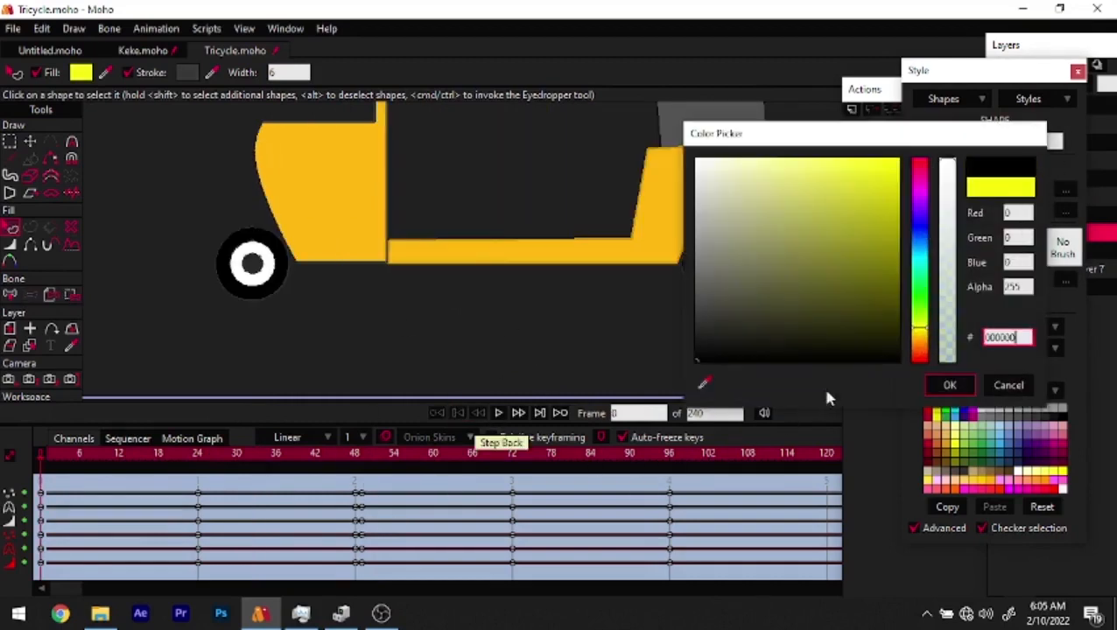
{"action": "left_click", "coordinate": [947, 386]}
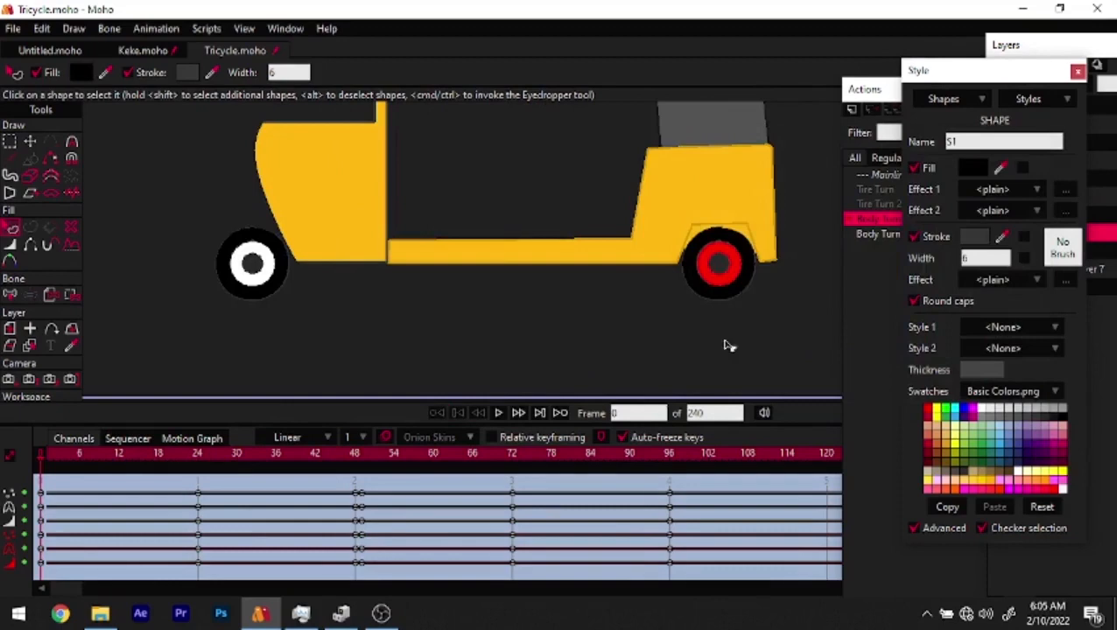
Fill the red rim of the RRT tire with white and preview the body turn from frame 0
{"action": "left_click", "coordinate": [730, 279]}
{"action": "left_click_drag", "start_coordinate": [1002, 170], "coordinate": [263, 271]}
{"action": "left_click", "coordinate": [385, 326]}
{"action": "left_click_drag", "start_coordinate": [110, 457], "coordinate": [2, 530]}
{"action": "scroll", "coordinate": [275, 326], "scroll_direction": "down", "scroll_amount": 4}
{"action": "left_click_drag", "start_coordinate": [138, 468], "coordinate": [44, 560]}
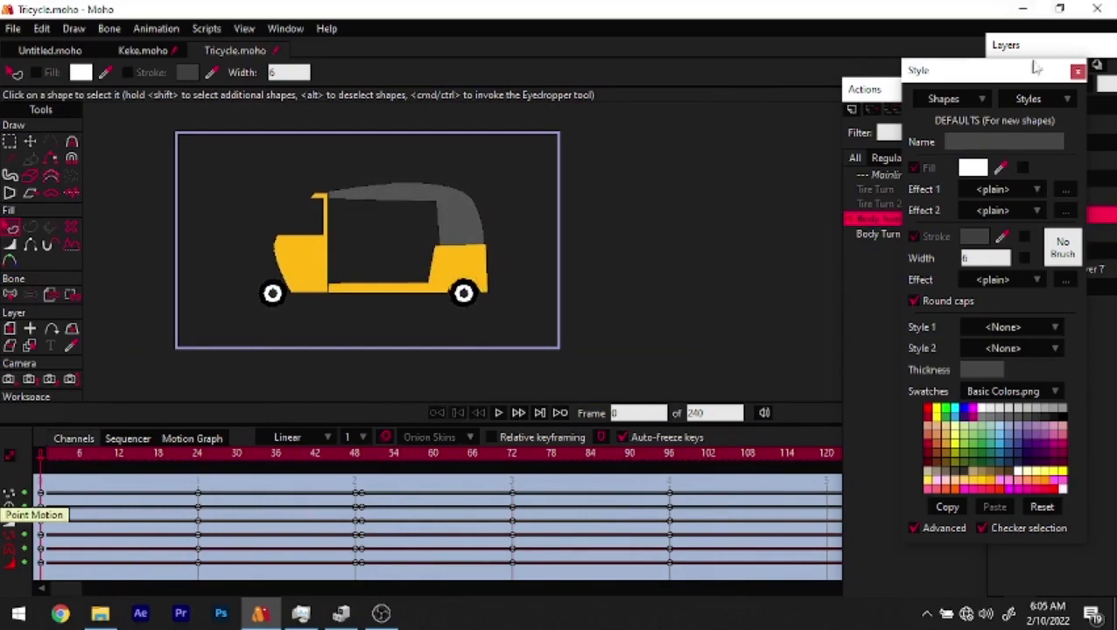
Activate the Tricycle layer's Body Turn 2 action and go to frame 0
{"action": "left_click", "coordinate": [1062, 48]}
{"action": "left_click", "coordinate": [1033, 145]}
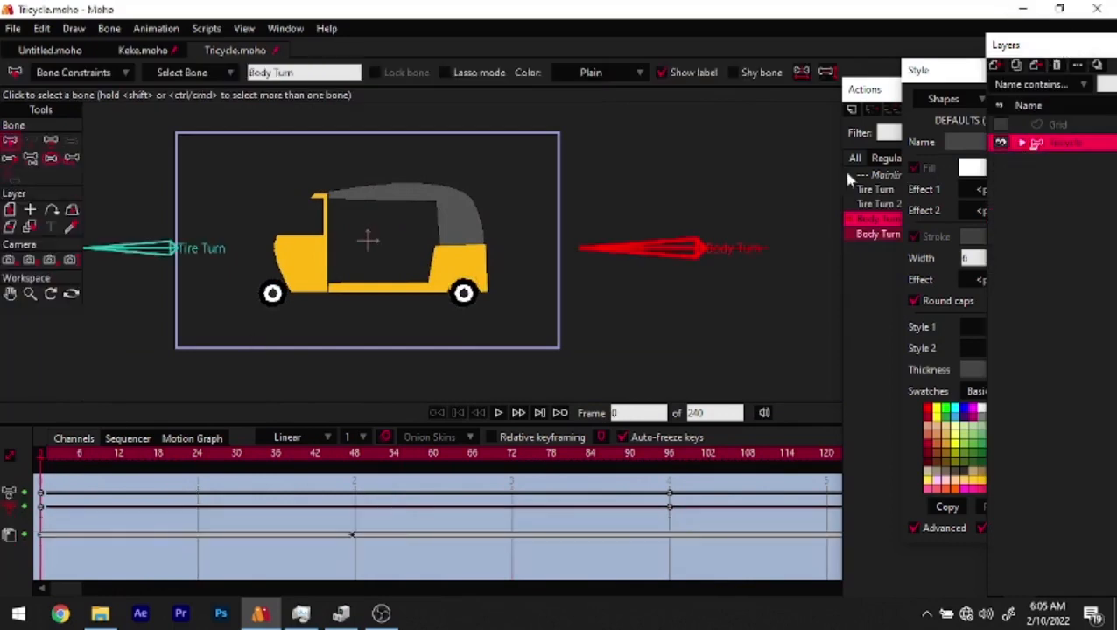
{"action": "scroll", "coordinate": [470, 235], "scroll_direction": "up", "scroll_amount": 3}
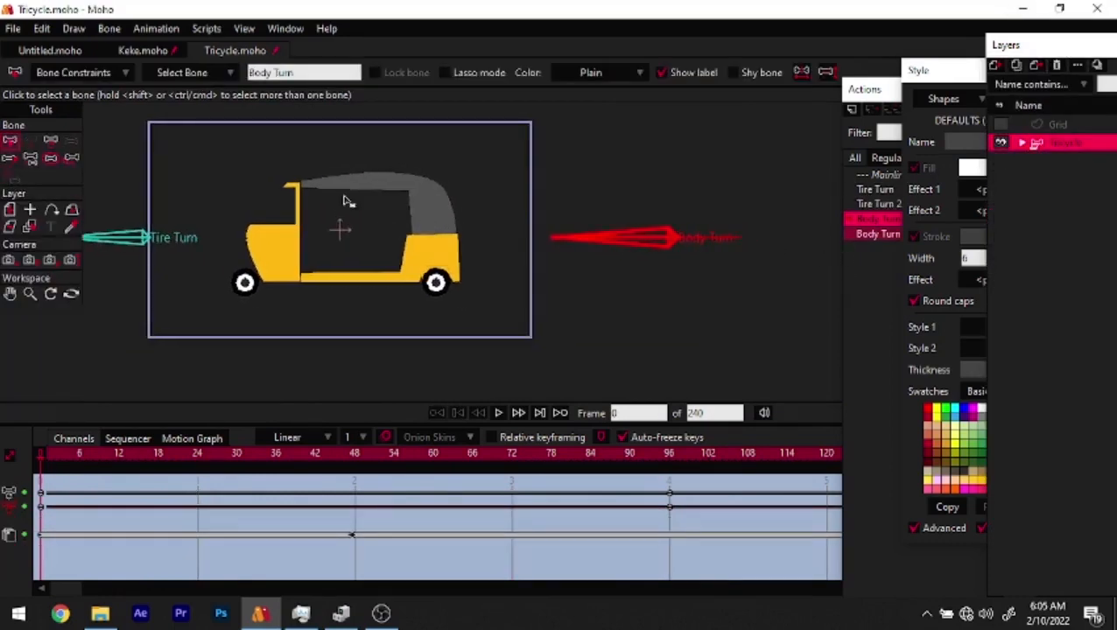
{"action": "left_click", "coordinate": [865, 236]}
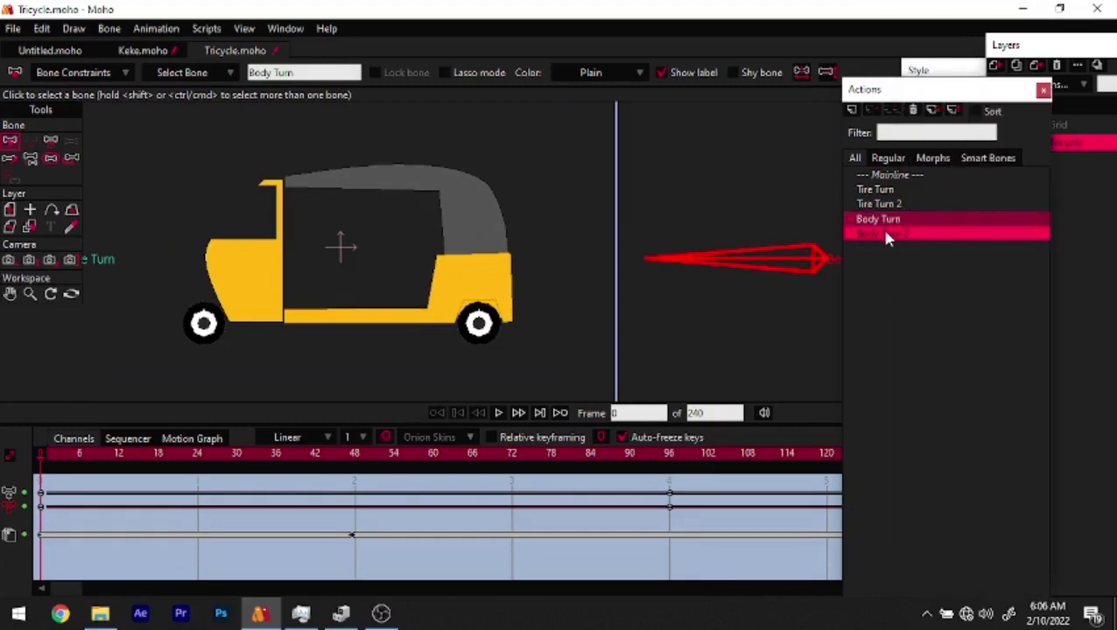
{"action": "double_click", "coordinate": [885, 235]}
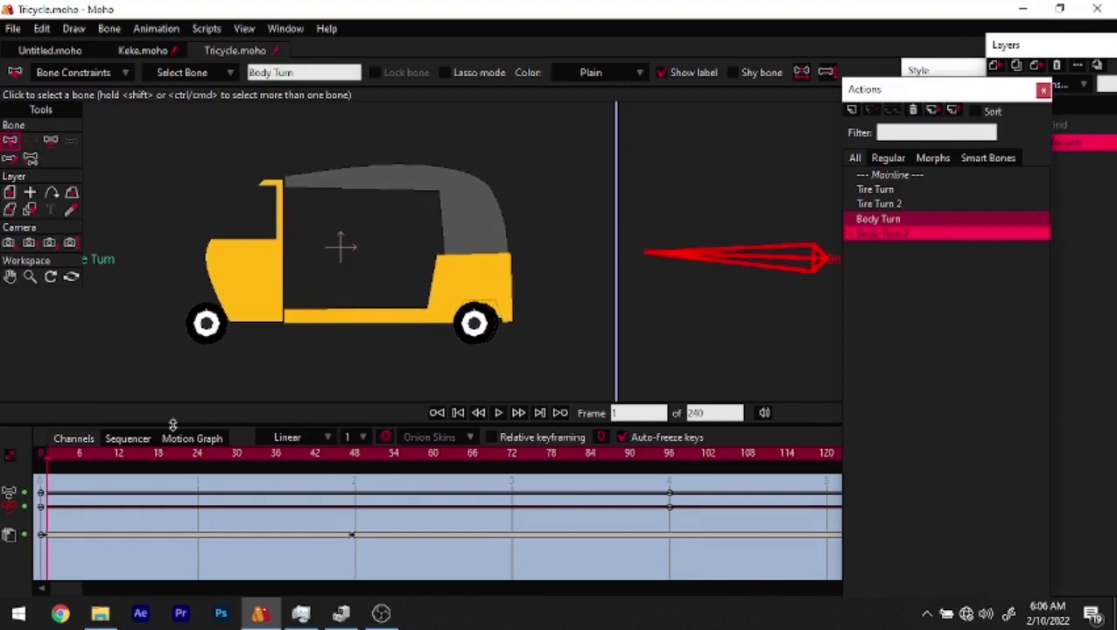
{"action": "left_click_drag", "start_coordinate": [105, 451], "coordinate": [1, 499]}
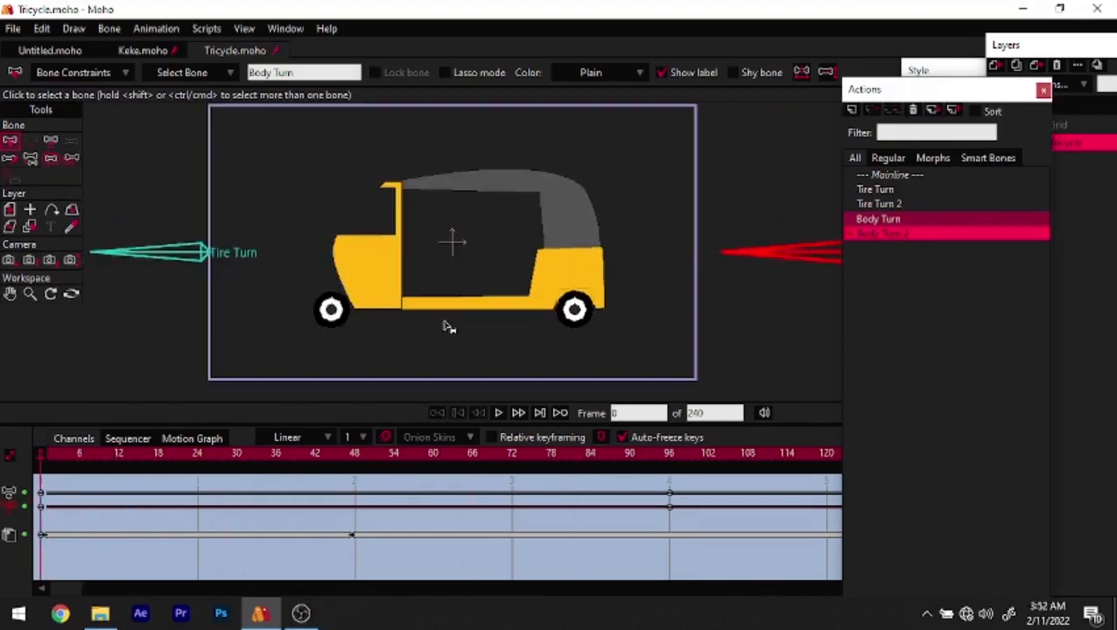
{"action": "scroll", "coordinate": [410, 266], "scroll_direction": "up", "scroll_amount": 3}
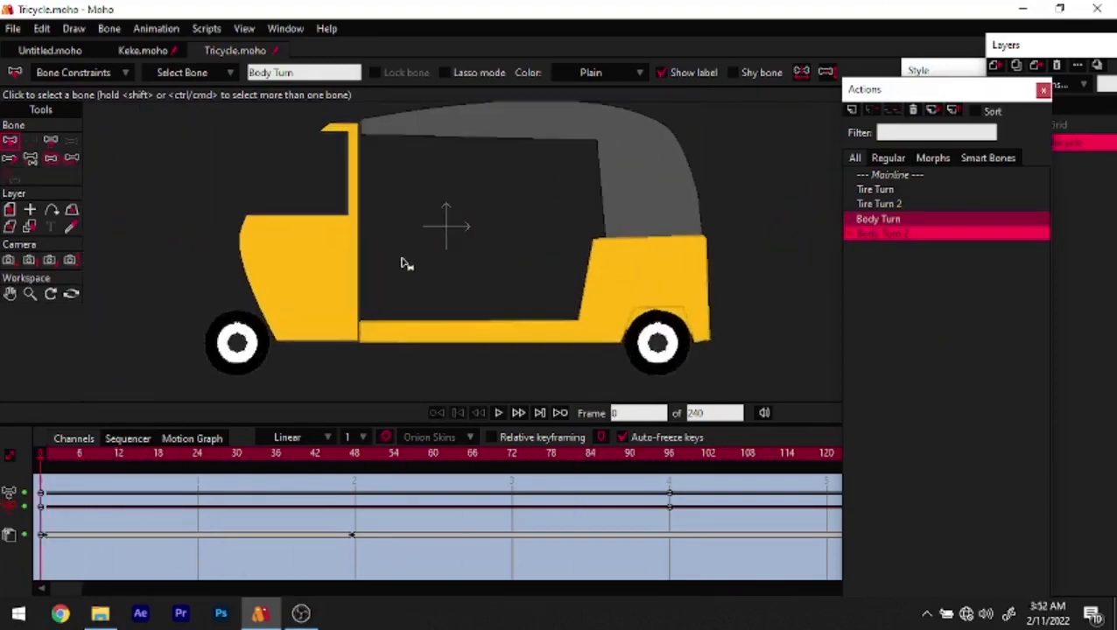
{"action": "scroll", "coordinate": [401, 261], "scroll_direction": "up", "scroll_amount": 1}
{"action": "scroll", "coordinate": [491, 261], "scroll_direction": "down", "scroll_amount": 2}
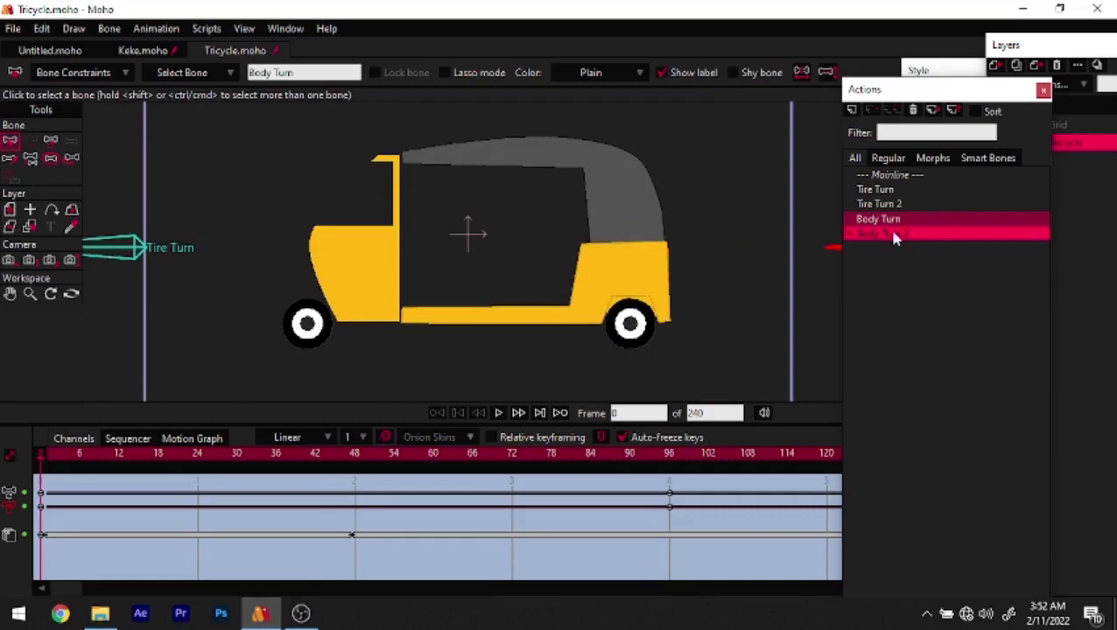
At frame 48 of Body Turn 2, flatten the Tricycle's Right group horizontally to an X scale of 0
{"action": "left_click", "coordinate": [1091, 217]}
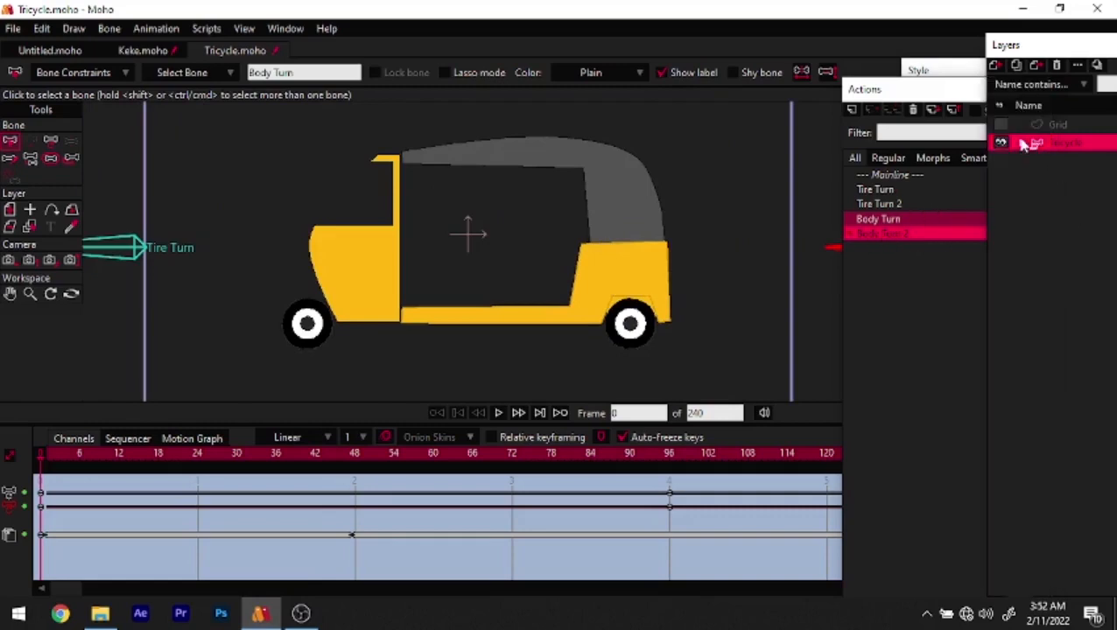
{"action": "left_click_drag", "start_coordinate": [1038, 47], "coordinate": [950, 39]}
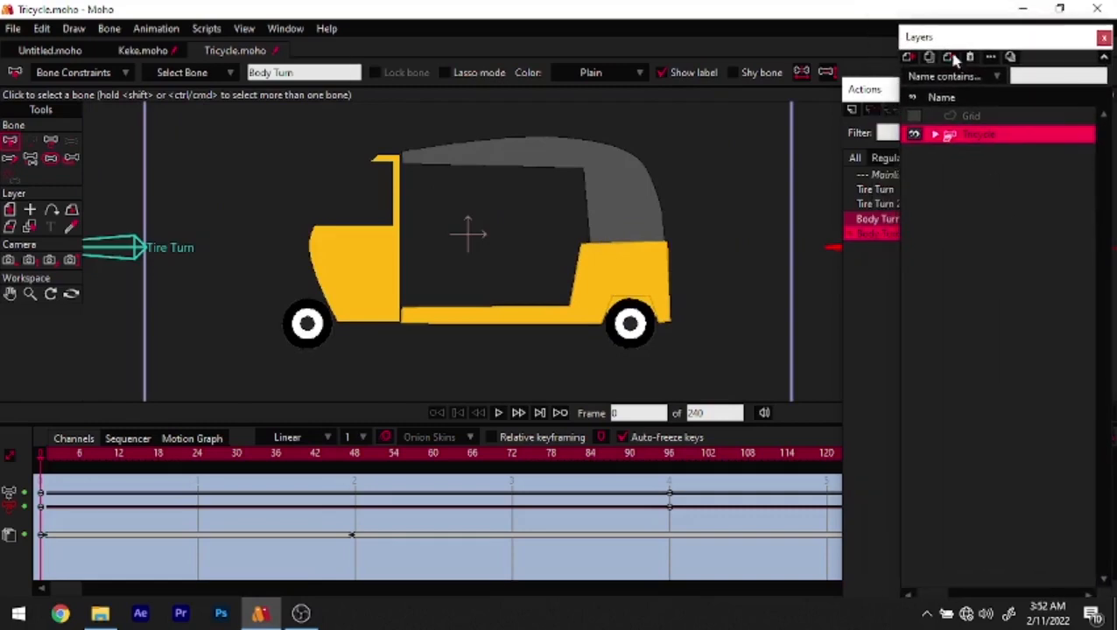
{"action": "left_click", "coordinate": [935, 136]}
{"action": "left_click", "coordinate": [991, 176]}
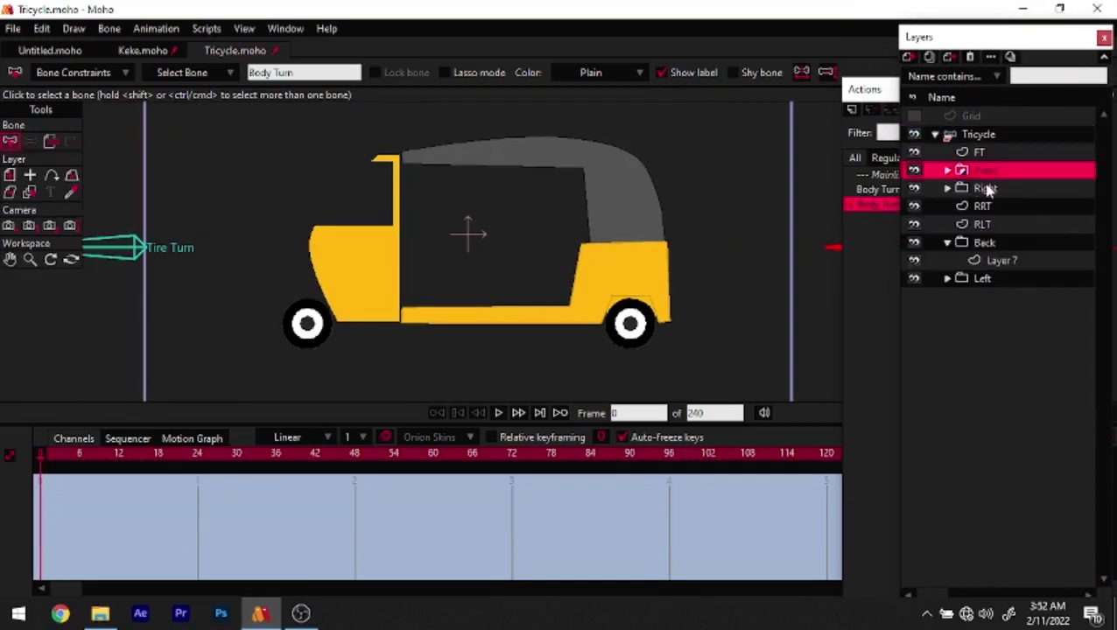
{"action": "left_click", "coordinate": [990, 190]}
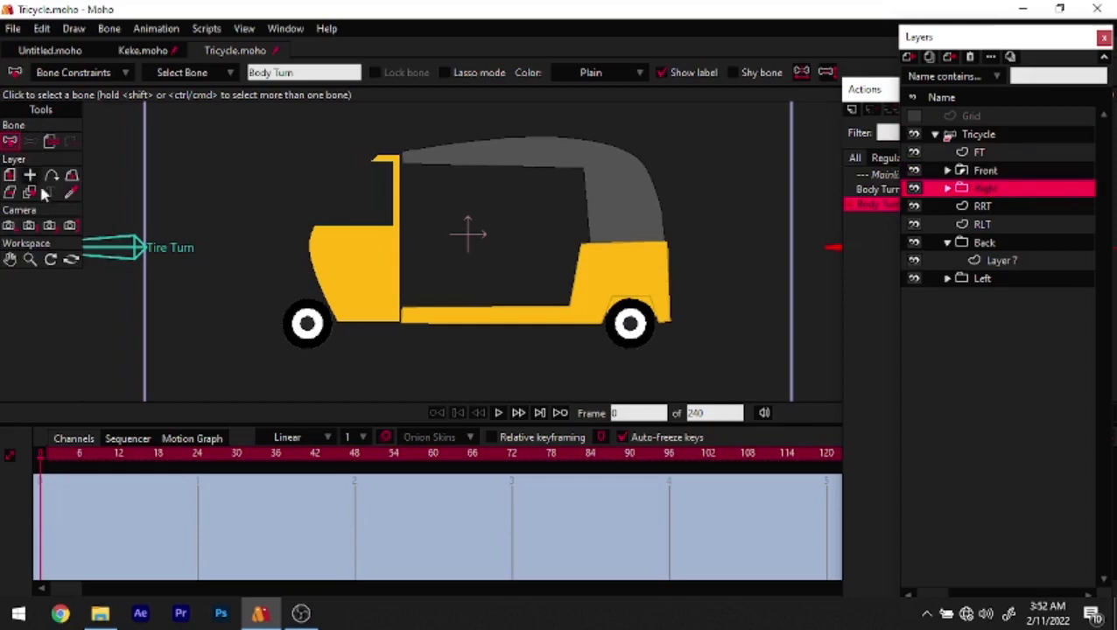
{"action": "left_click_drag", "start_coordinate": [162, 459], "coordinate": [354, 464]}
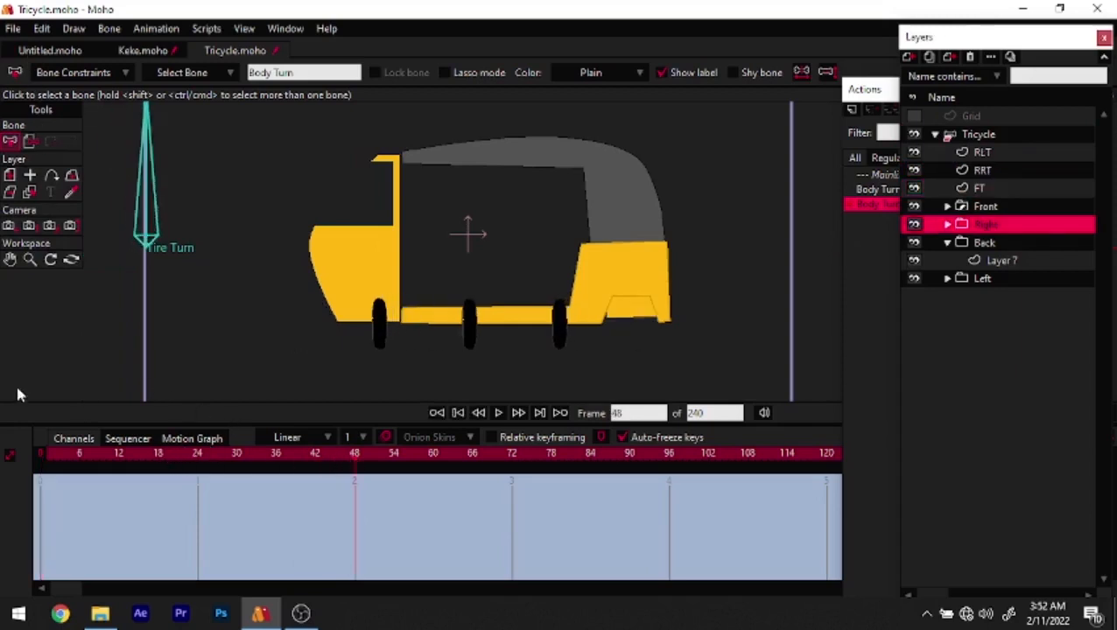
{"action": "left_click", "coordinate": [10, 175]}
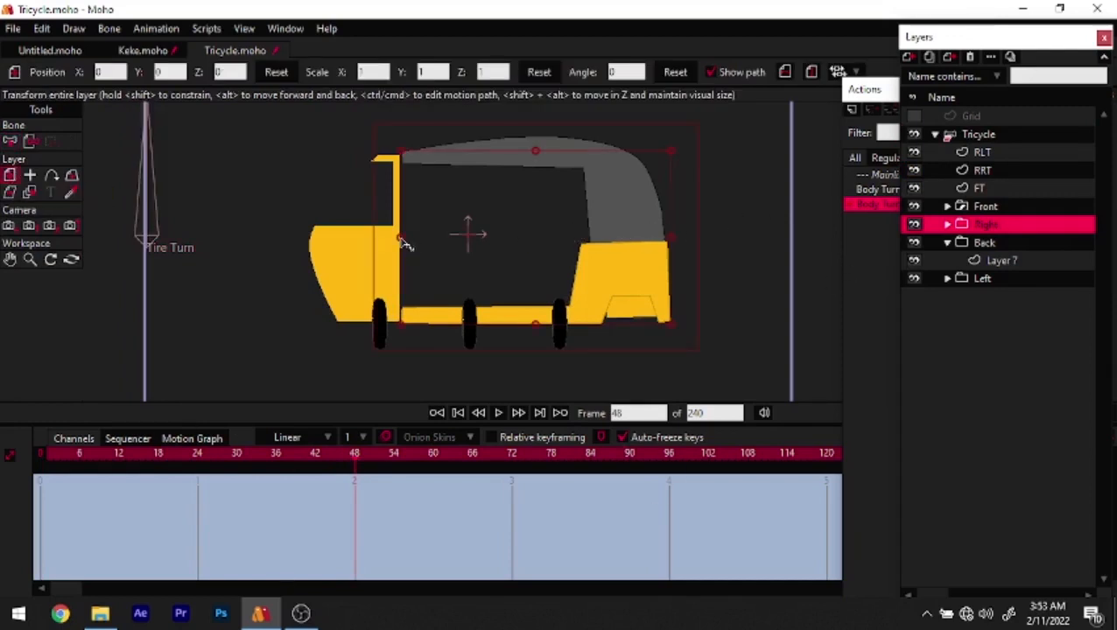
{"action": "left_click_drag", "start_coordinate": [402, 244], "coordinate": [302, 279]}
{"action": "scroll", "coordinate": [471, 260], "scroll_direction": "up", "scroll_amount": 3}
{"action": "scroll", "coordinate": [473, 262], "scroll_direction": "down", "scroll_amount": 1}
Hide the Front group and move the flattened Right group to X position -0.5207
{"action": "left_click", "coordinate": [915, 207]}
{"action": "mouse_move", "coordinate": [450, 316]}
{"action": "left_mouse_down"}
{"action": "mouse_move", "coordinate": [414, 277]}
{"action": "mouse_move", "coordinate": [422, 329]}
{"action": "mouse_move", "coordinate": [429, 319]}
{"action": "left_mouse_up"}
{"action": "scroll", "coordinate": [431, 293], "scroll_direction": "down", "scroll_amount": 2}
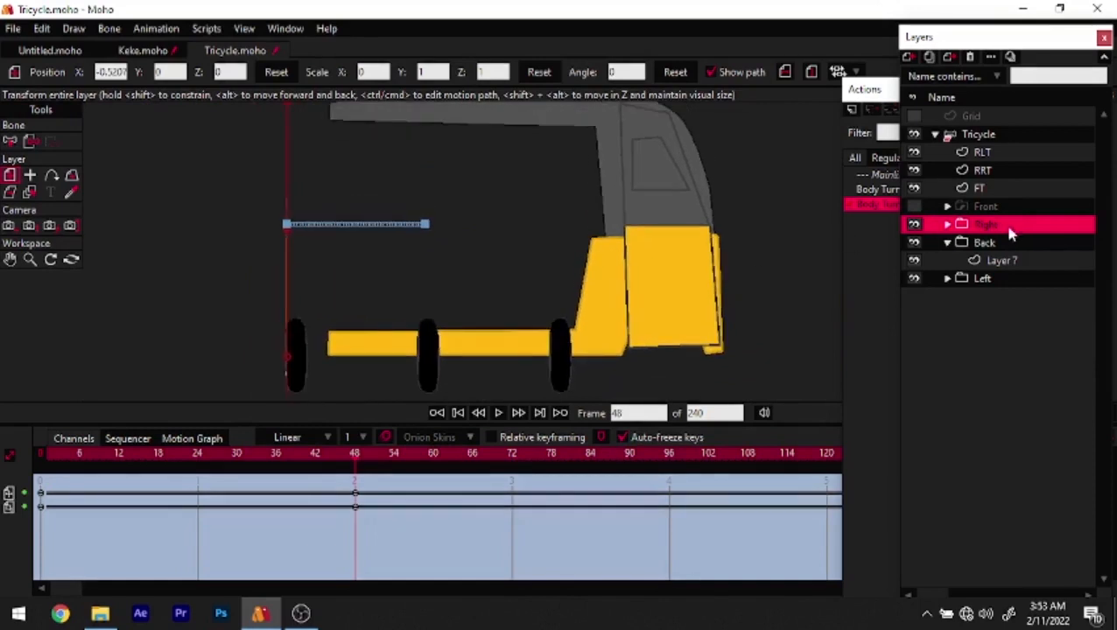
Flatten the Left group horizontally to an X scale of 0.0015 and move it to X position 0.5495 at frame 48
{"action": "left_click", "coordinate": [993, 280]}
{"action": "left_click_drag", "start_coordinate": [728, 232], "coordinate": [578, 269]}
{"action": "left_click", "coordinate": [425, 263]}
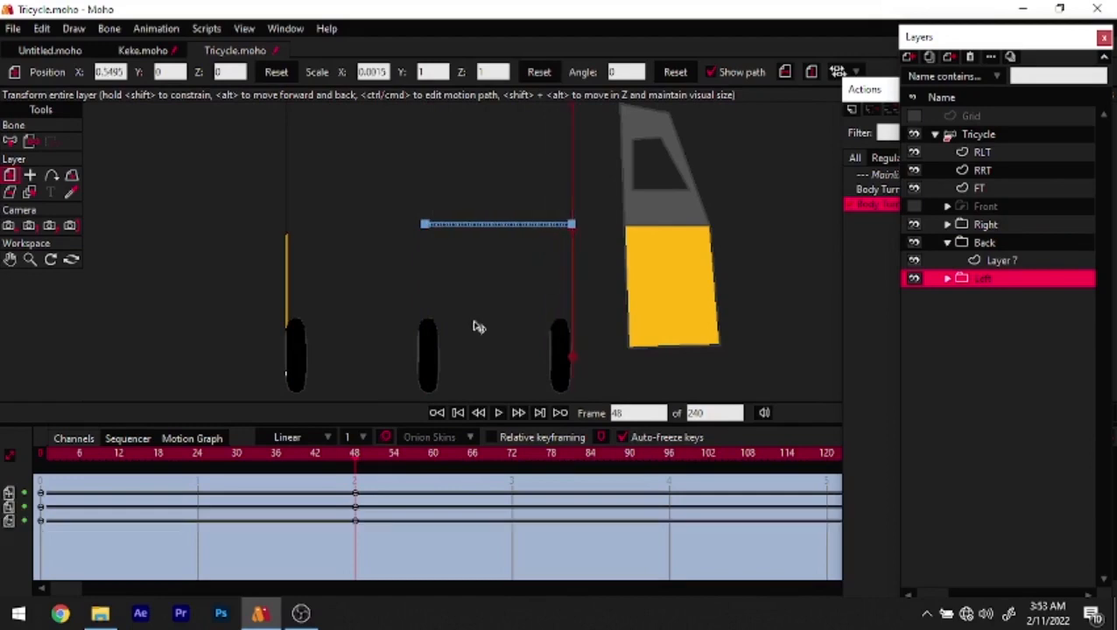
Flip the Left group and the Right group horizontally at frame 48
{"action": "mouse_move", "coordinate": [350, 460]}
{"action": "left_mouse_down"}
{"action": "mouse_move", "coordinate": [205, 451]}
{"action": "mouse_move", "coordinate": [461, 476]}
{"action": "mouse_move", "coordinate": [357, 481]}
{"action": "left_mouse_up"}
{"action": "left_click", "coordinate": [784, 74]}
{"action": "left_click", "coordinate": [981, 225]}
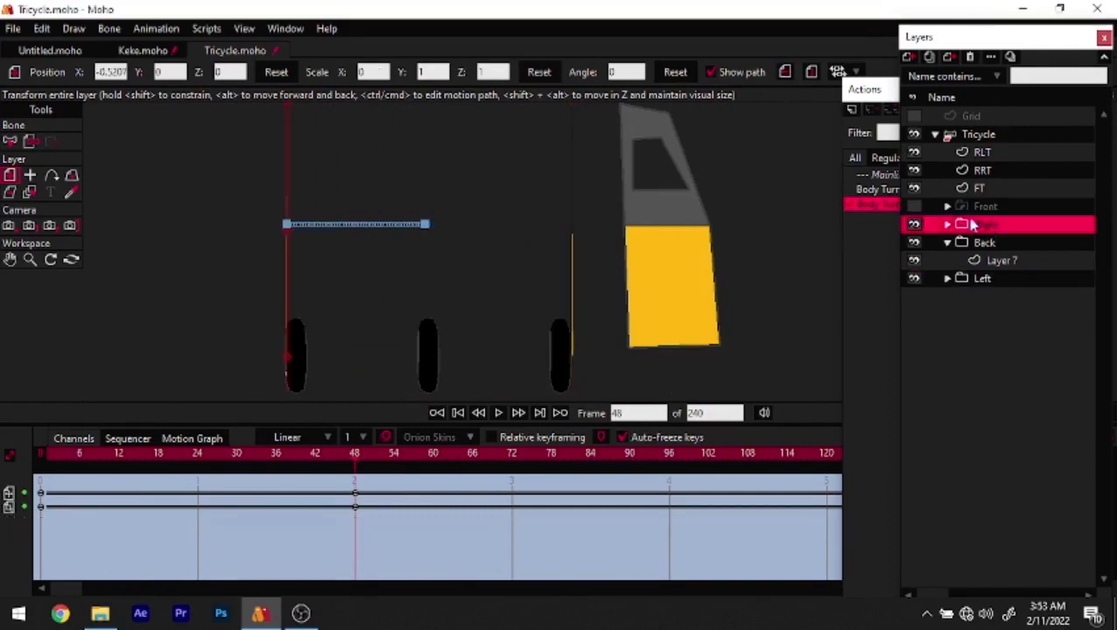
{"action": "left_click", "coordinate": [786, 74]}
Go to frame 96 and reset the Right group's position and scale
{"action": "left_click_drag", "start_coordinate": [306, 458], "coordinate": [669, 472]}
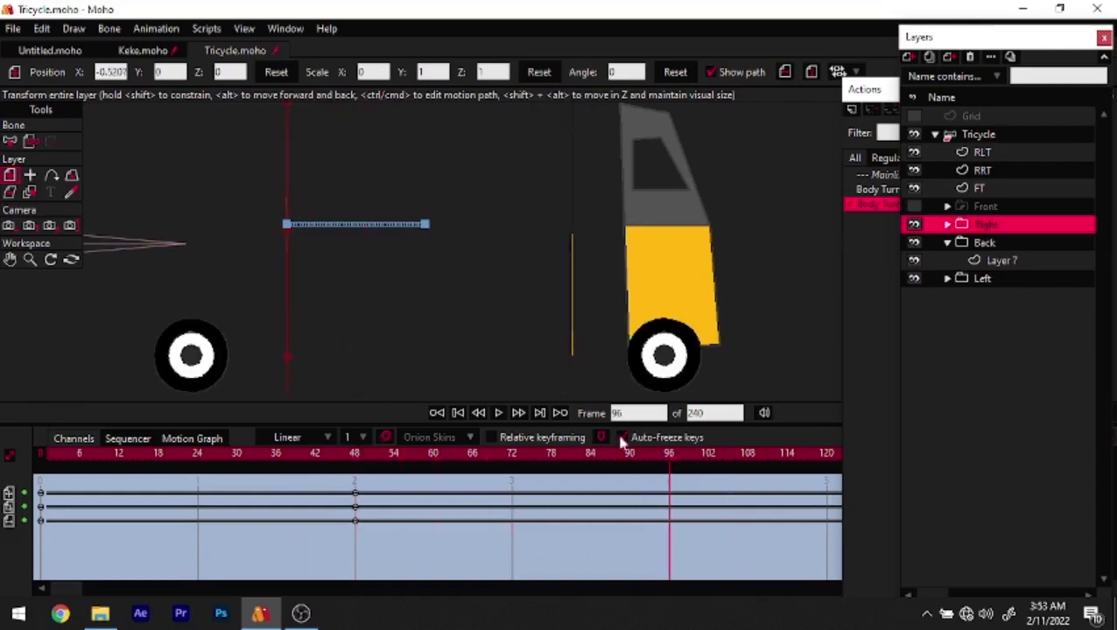
{"action": "left_click", "coordinate": [276, 71]}
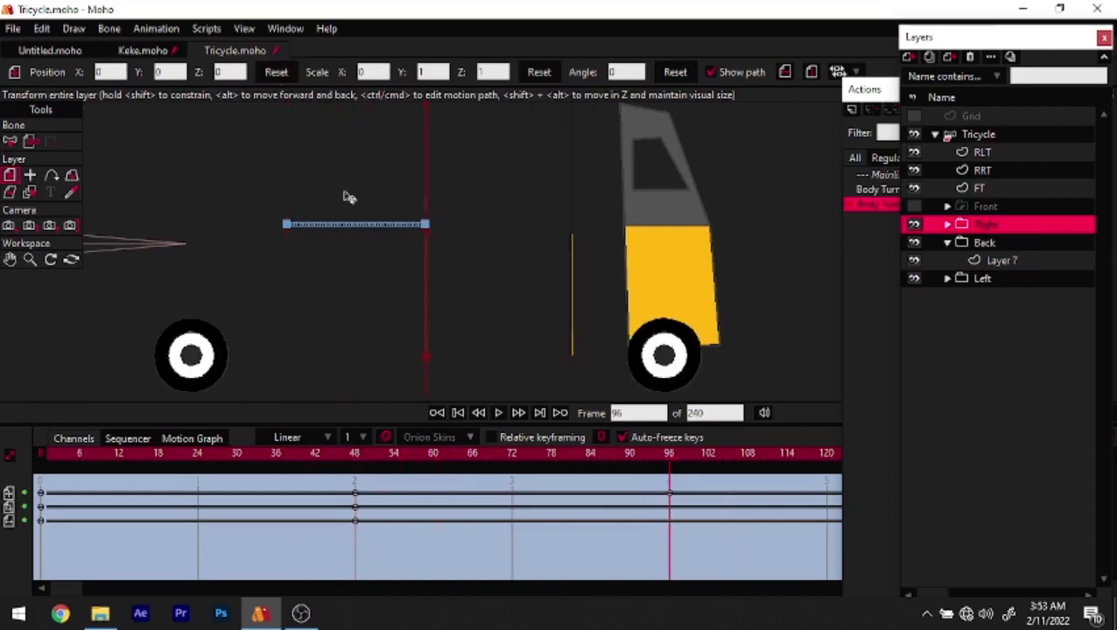
{"action": "left_click", "coordinate": [538, 72]}
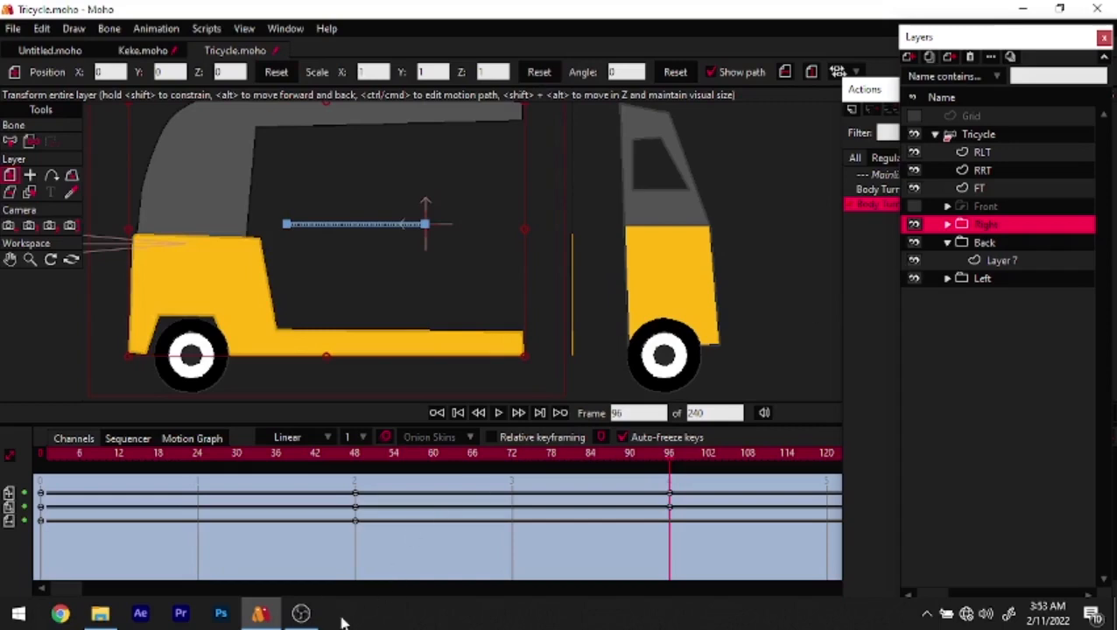
{"action": "left_click", "coordinate": [301, 613]}
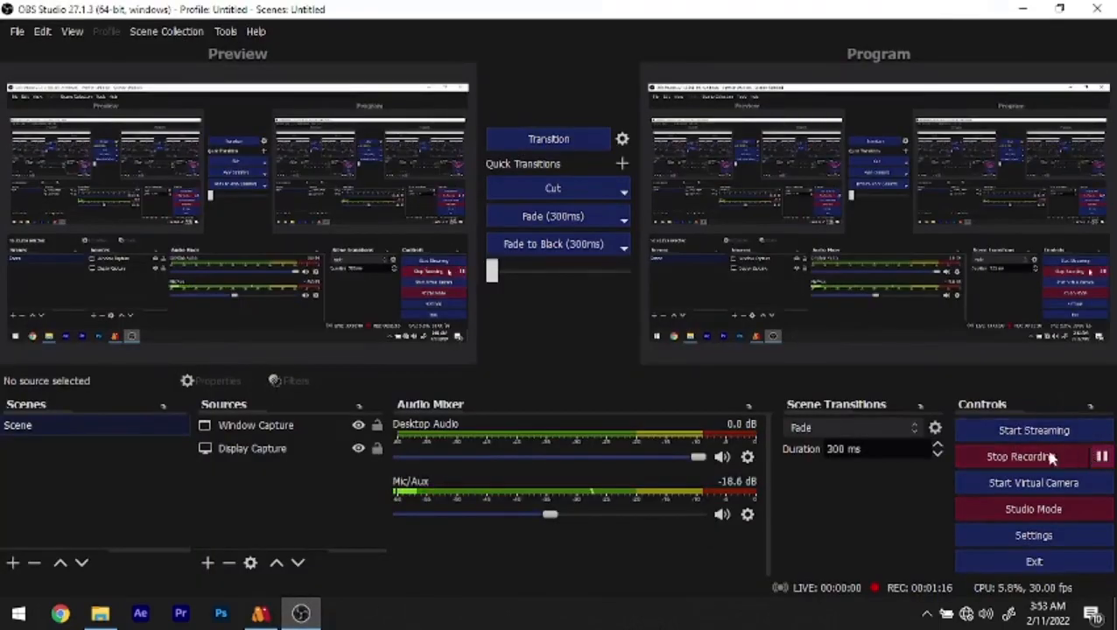
Switch from OBS Studio to the Tricycle project in Moho and select the Left group
{"action": "left_click", "coordinate": [1102, 456]}
{"action": "left_click", "coordinate": [1102, 456]}
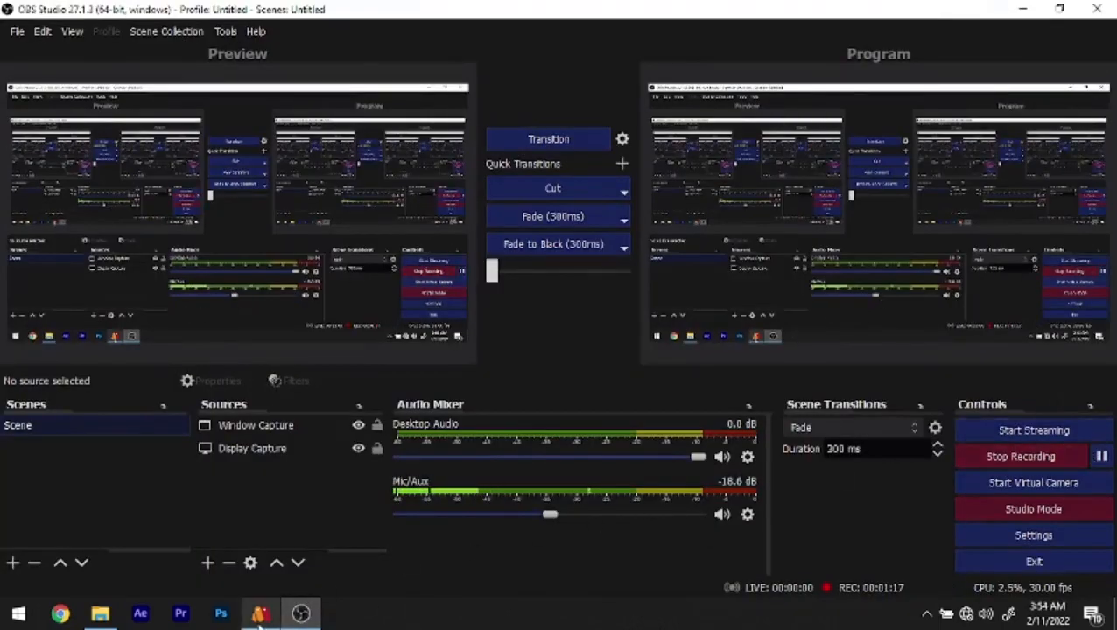
{"action": "left_click", "coordinate": [260, 613]}
{"action": "left_click_drag", "start_coordinate": [558, 318], "coordinate": [568, 277]}
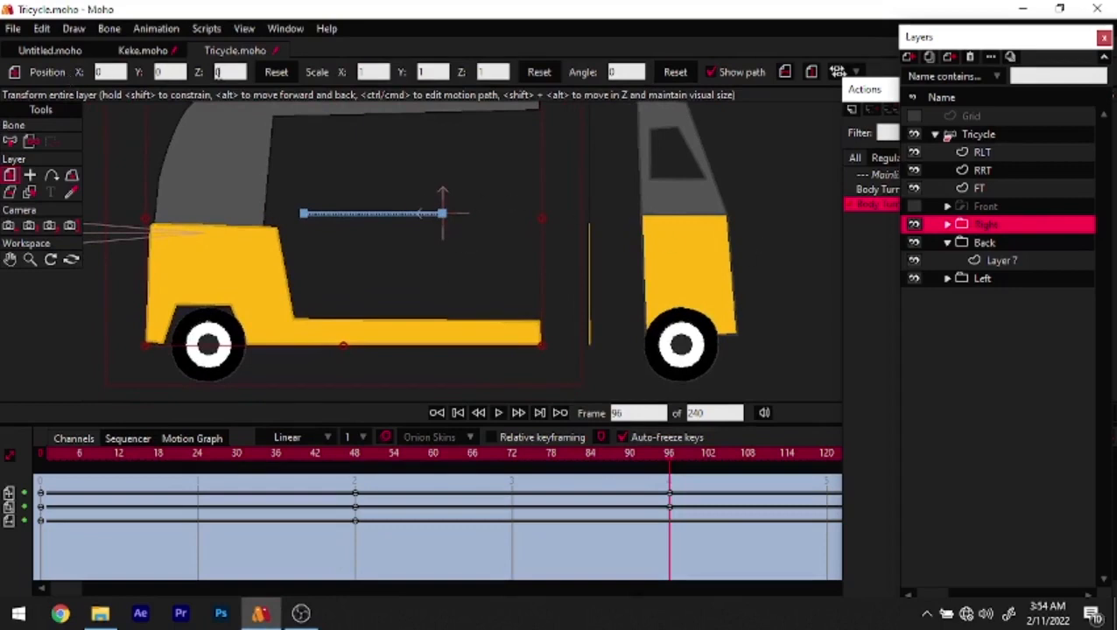
{"action": "left_click", "coordinate": [984, 282]}
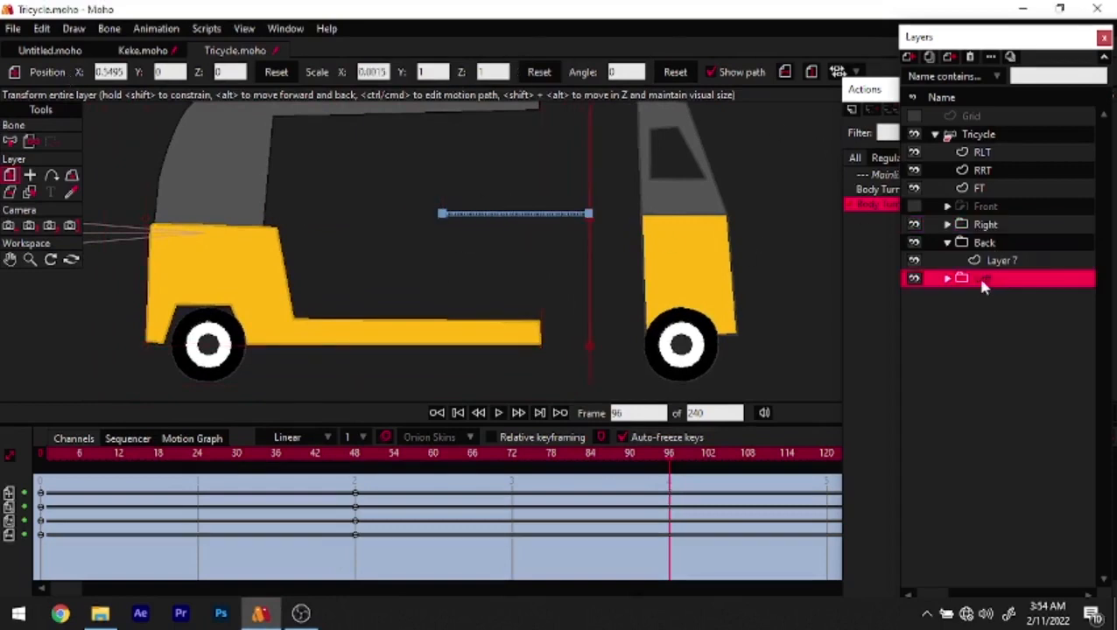
{"action": "left_click", "coordinate": [300, 613]}
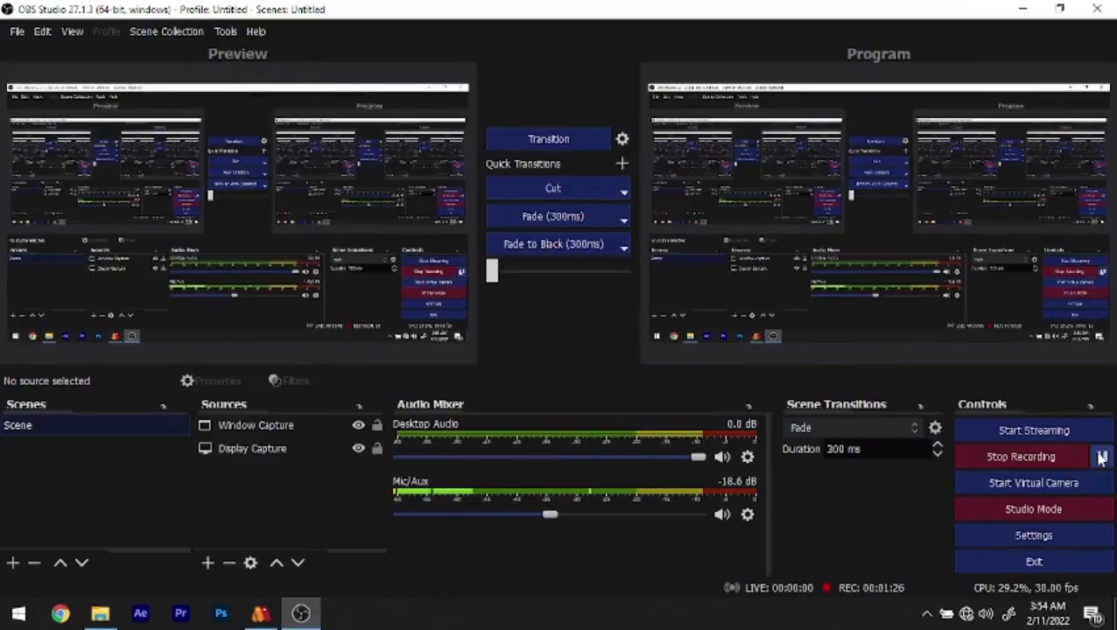
{"action": "left_click", "coordinate": [1101, 456]}
{"action": "left_click", "coordinate": [1102, 456]}
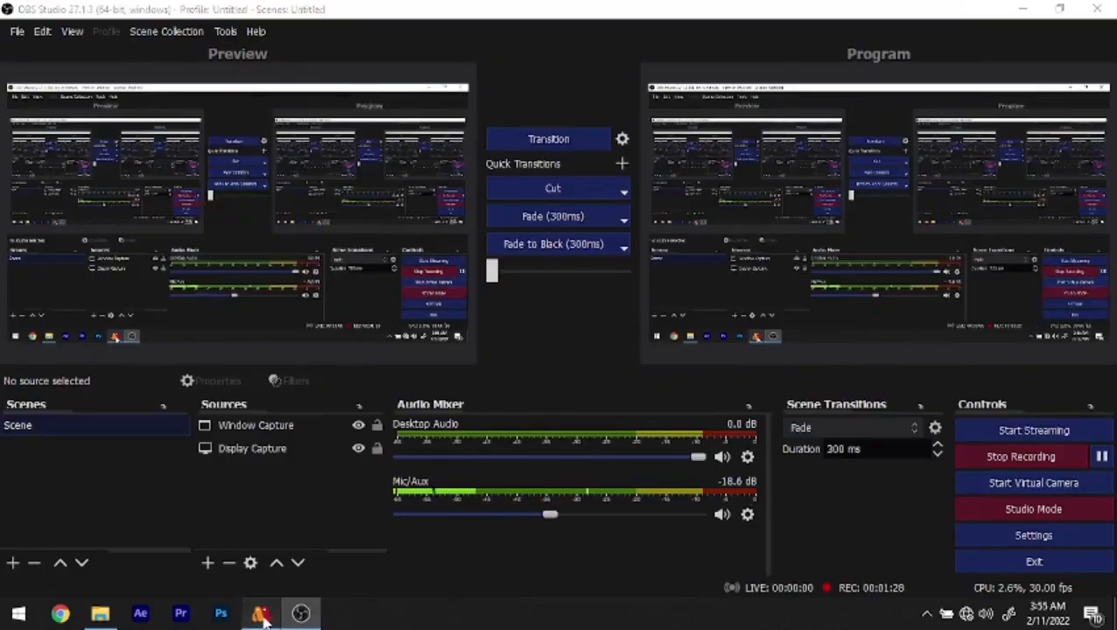
{"action": "left_click", "coordinate": [261, 613]}
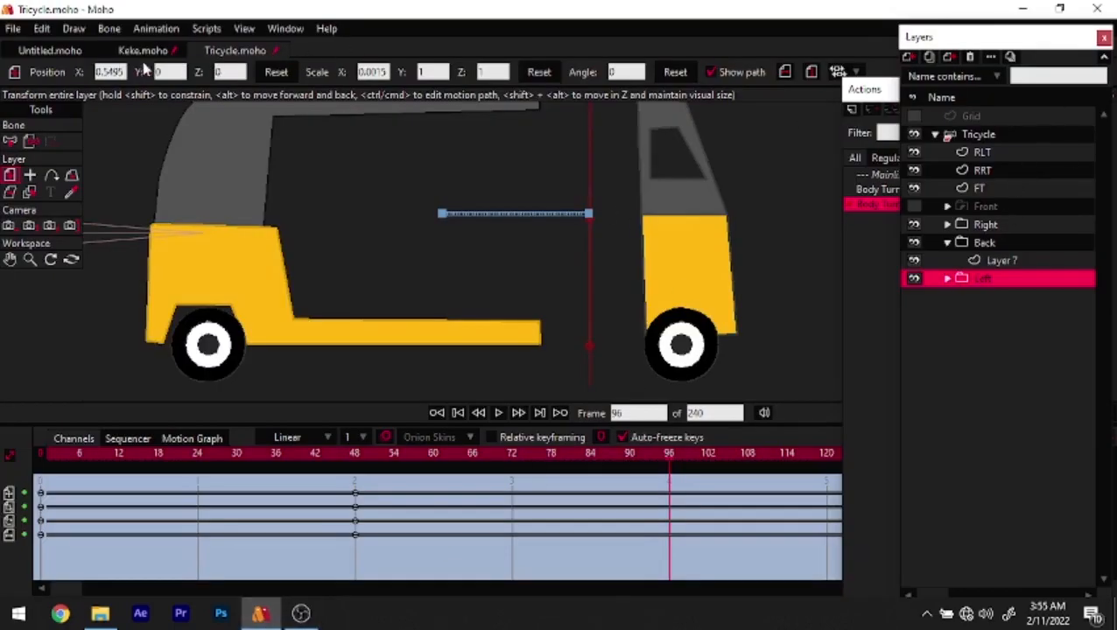
Reset the Left group's position and scale at frame 96, and scrub through the turn, ending at frame 0
{"action": "left_click", "coordinate": [292, 77]}
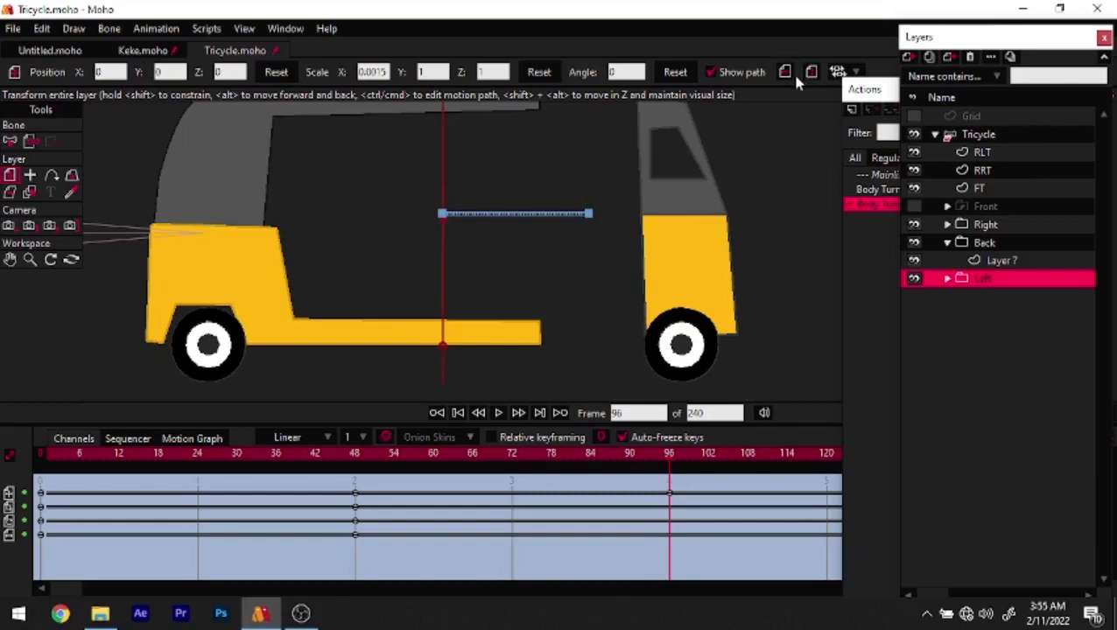
{"action": "left_click", "coordinate": [539, 73]}
{"action": "left_click_drag", "start_coordinate": [635, 455], "coordinate": [300, 470]}
{"action": "left_click_drag", "start_coordinate": [186, 468], "coordinate": [5, 473]}
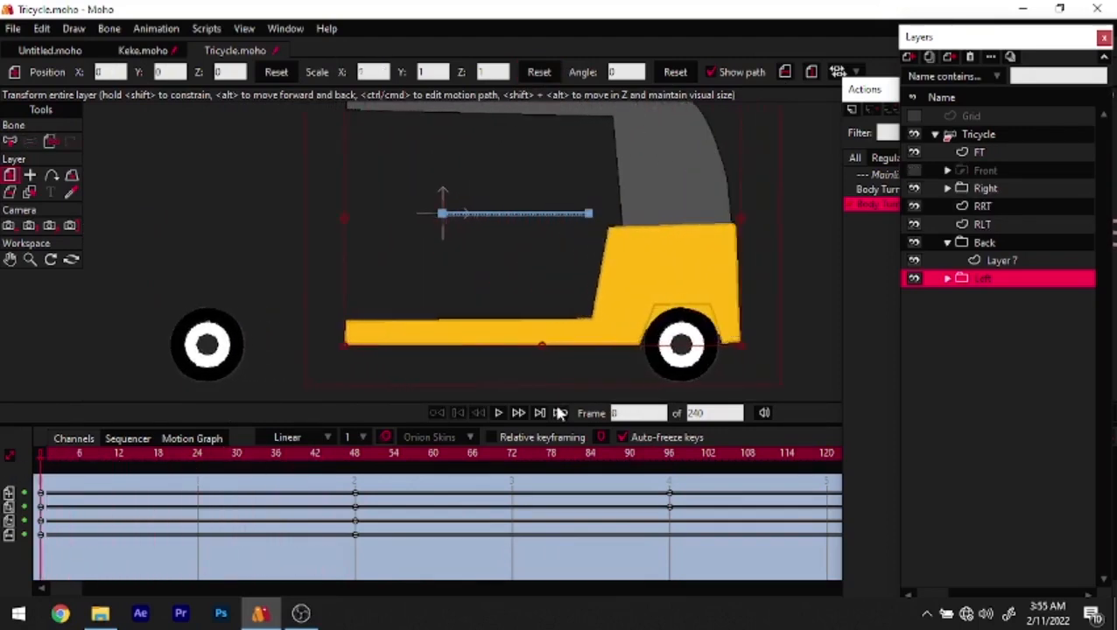
{"action": "left_click_drag", "start_coordinate": [57, 459], "coordinate": [590, 456]}
{"action": "left_click_drag", "start_coordinate": [472, 487], "coordinate": [3, 492]}
{"action": "left_click", "coordinate": [301, 613]}
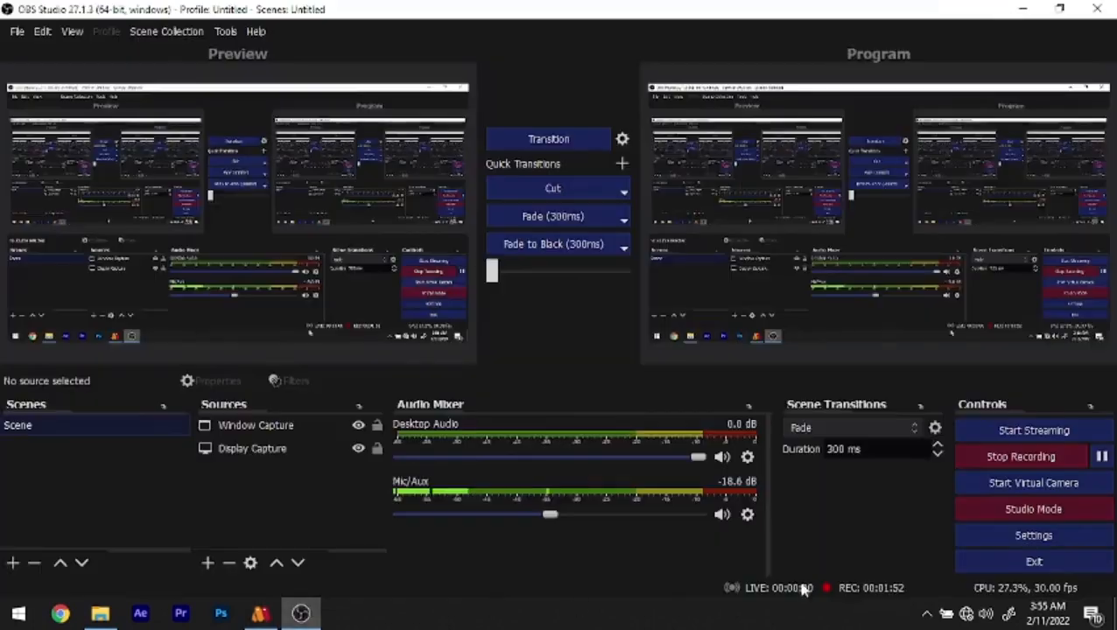
{"action": "left_click", "coordinate": [1103, 456]}
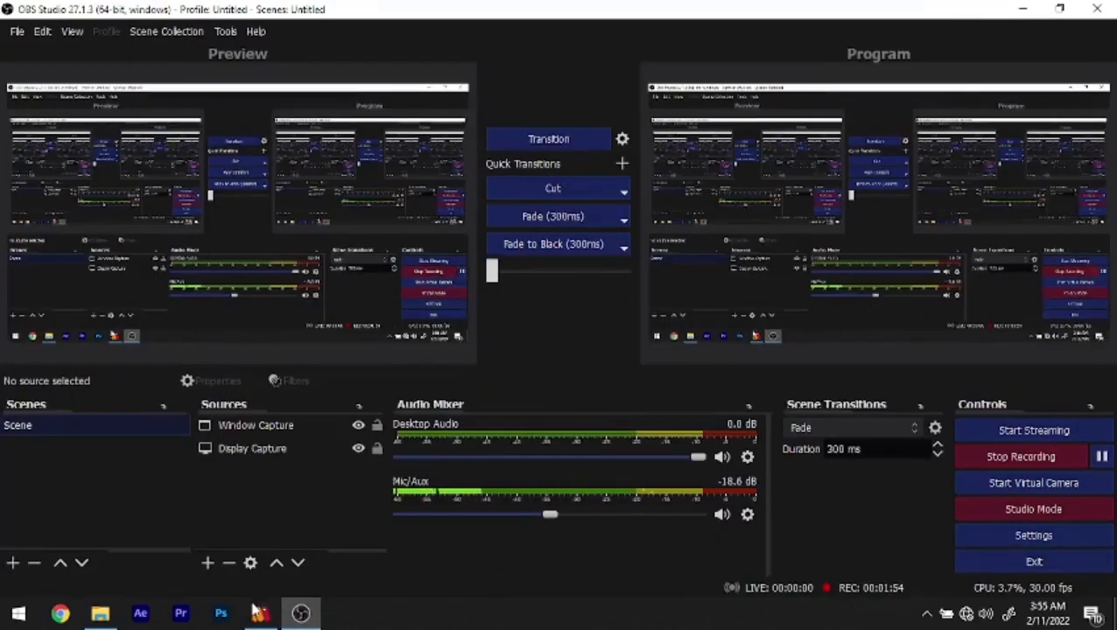
{"action": "left_click", "coordinate": [260, 613]}
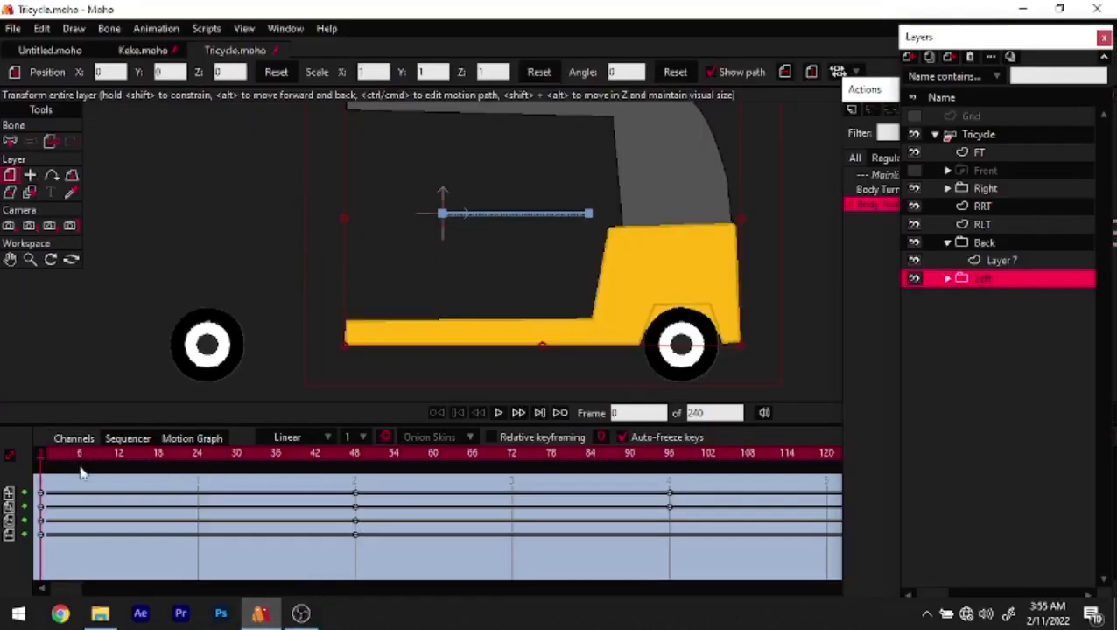
Hide the Back group and, at frame 1, move the Right group to the top of the Tricycle layer stack
{"action": "left_click_drag", "start_coordinate": [59, 464], "coordinate": [39, 499]}
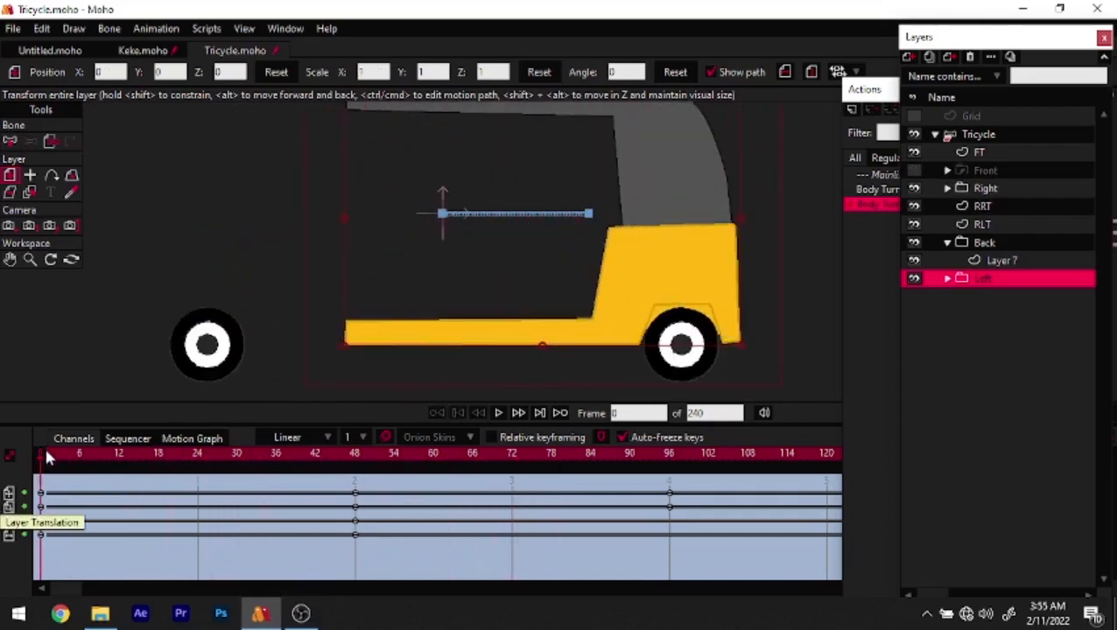
{"action": "left_click", "coordinate": [914, 243]}
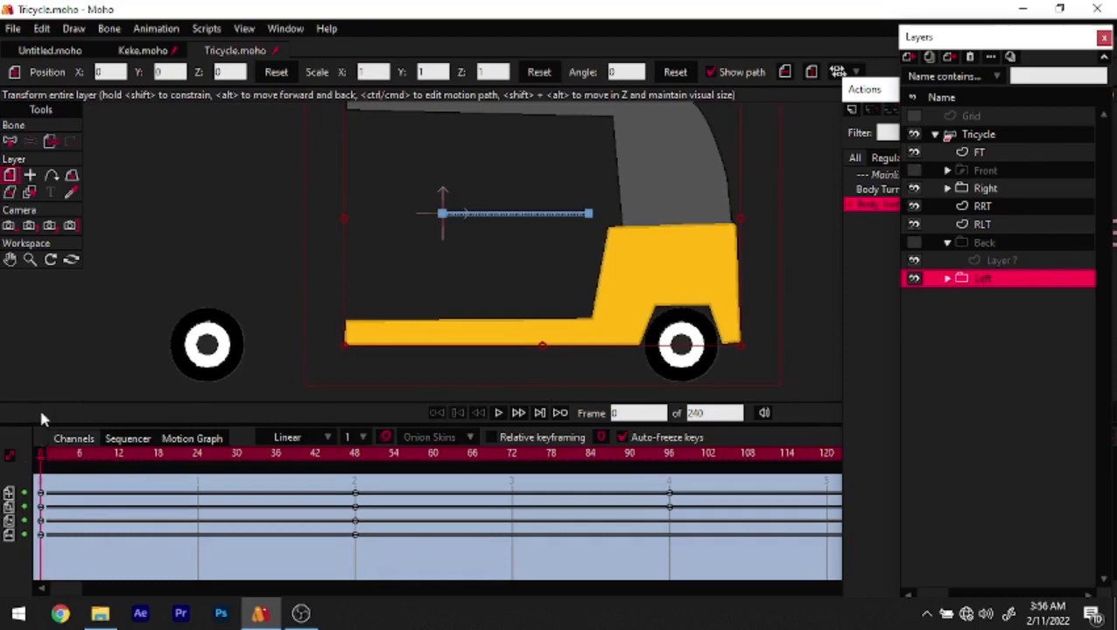
{"action": "key", "text": "ctrl+Right"}
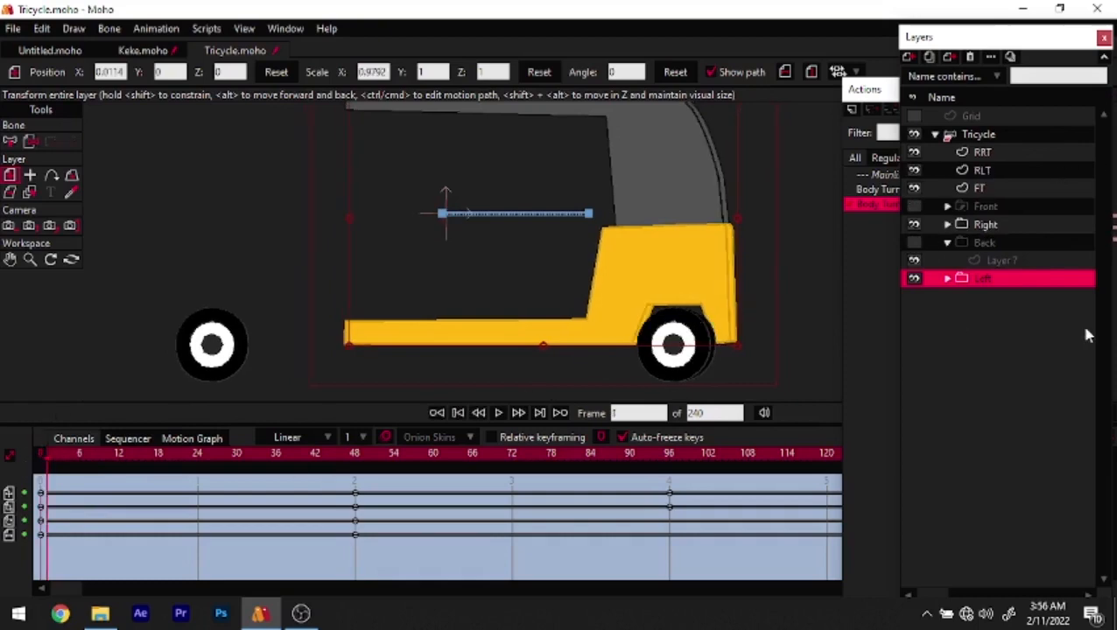
{"action": "left_click", "coordinate": [1007, 221]}
{"action": "left_click_drag", "start_coordinate": [1016, 226], "coordinate": [998, 139]}
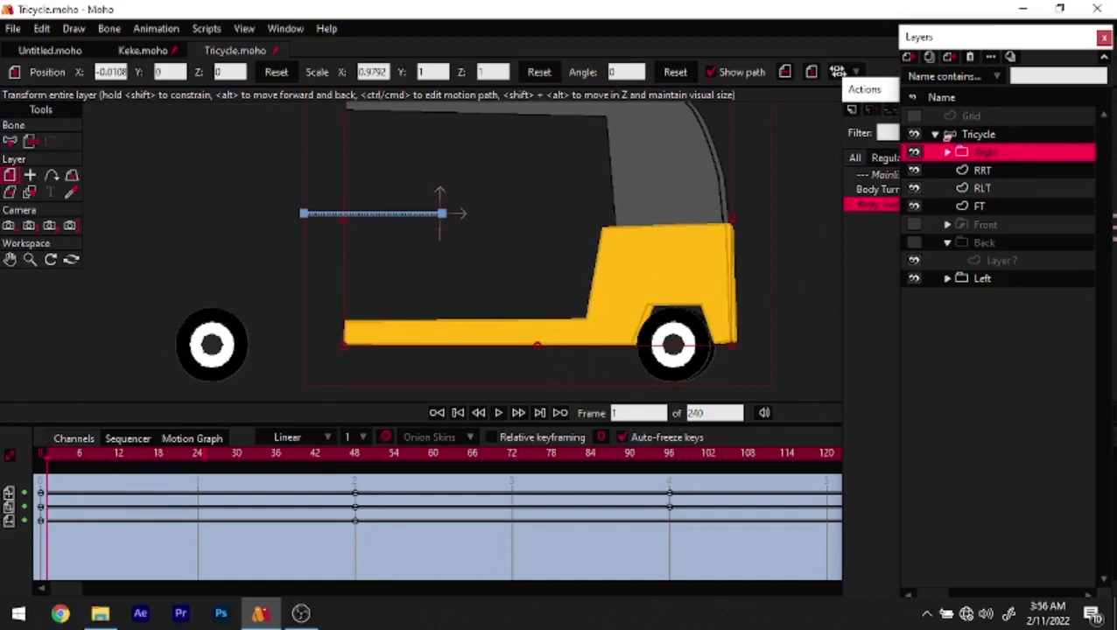
At frame 48, move the Left group to the top of the Tricycle layer stack
{"action": "left_click_drag", "start_coordinate": [62, 462], "coordinate": [357, 522]}
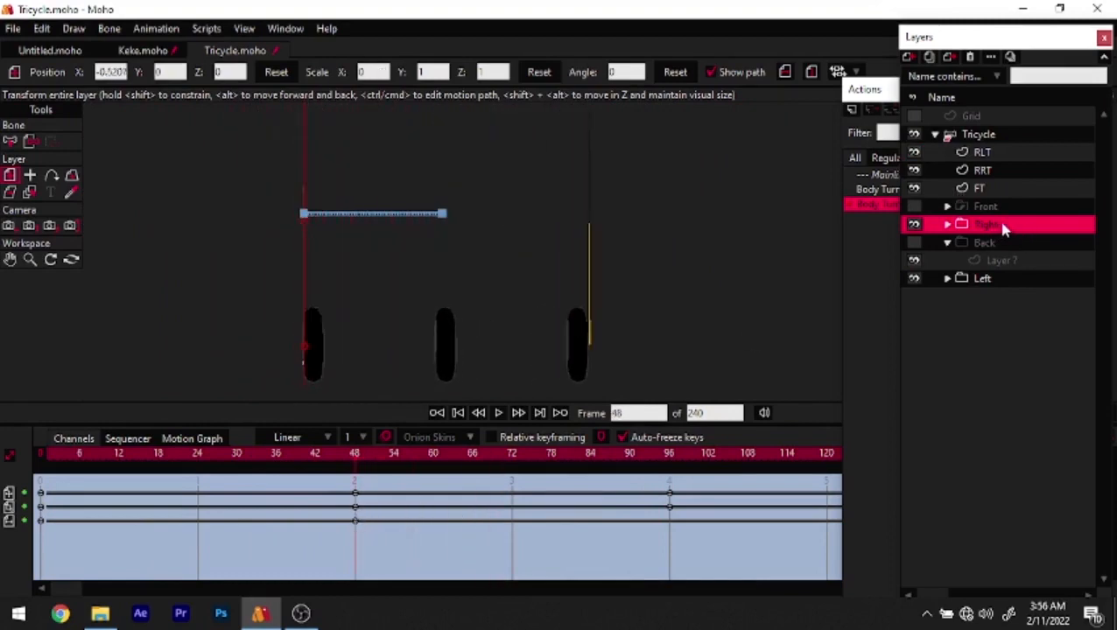
{"action": "left_click_drag", "start_coordinate": [1003, 278], "coordinate": [1011, 151]}
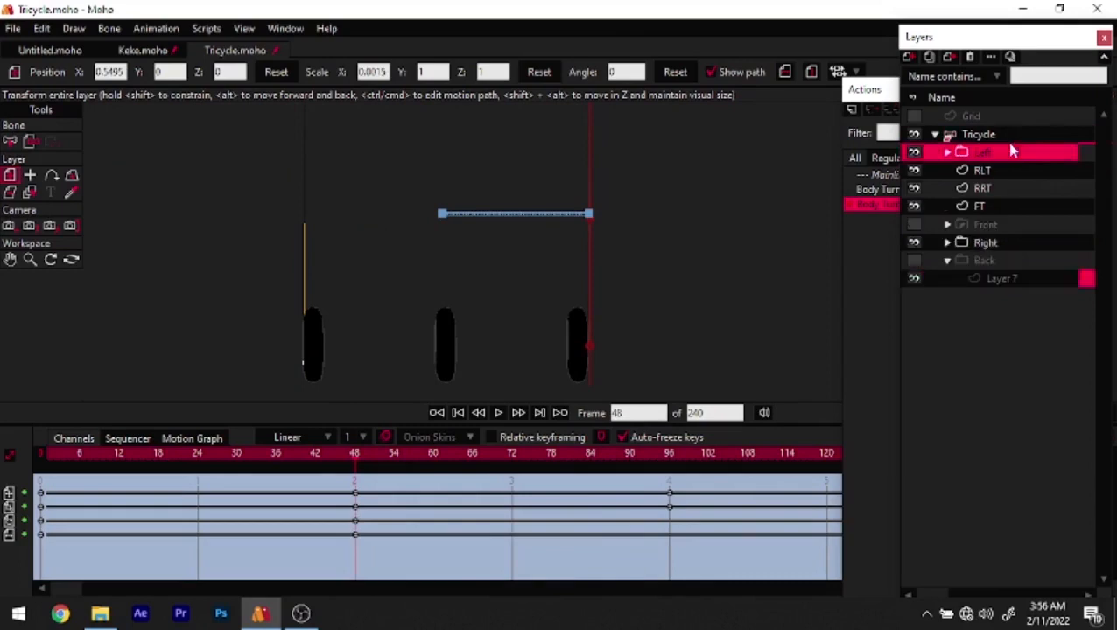
Collapse the Back group and reorder the Tricycle layers at frame 48 so the Right group sits at the bottom and Left at the top
{"action": "left_click", "coordinate": [1007, 243]}
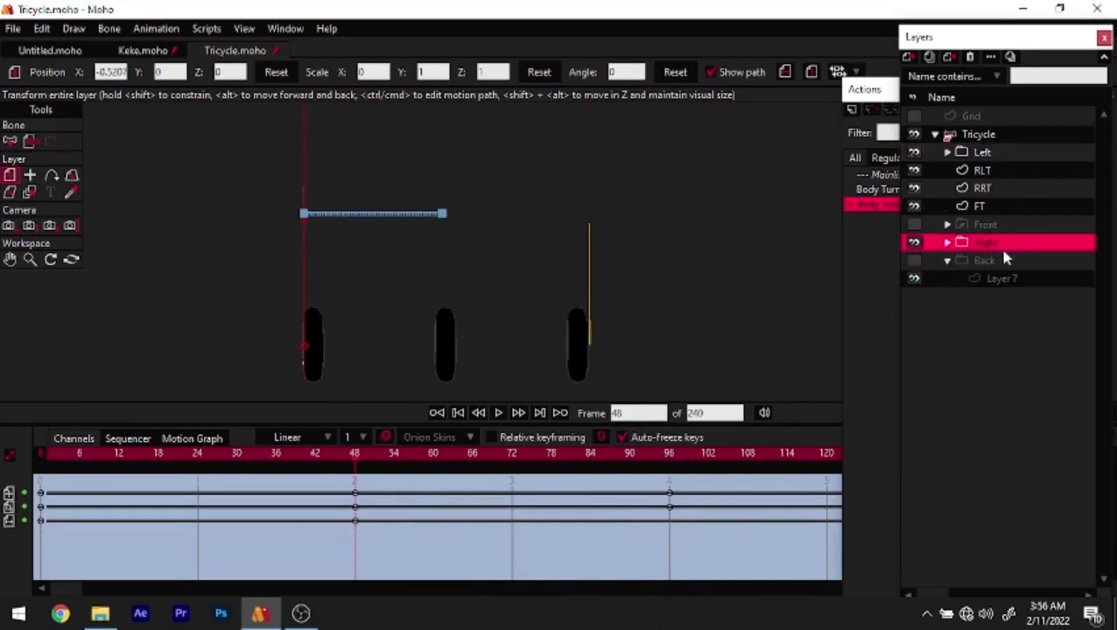
{"action": "left_click", "coordinate": [947, 260]}
{"action": "left_click_drag", "start_coordinate": [1016, 247], "coordinate": [1034, 270]}
{"action": "left_click_drag", "start_coordinate": [1004, 165], "coordinate": [998, 271]}
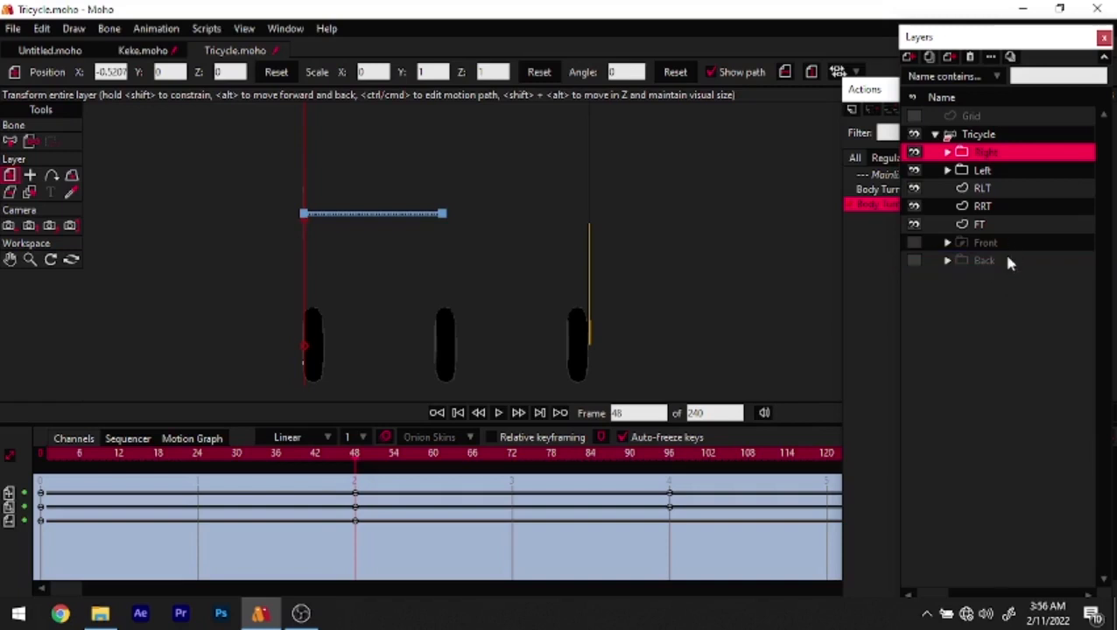
{"action": "left_click", "coordinate": [997, 170]}
{"action": "left_click", "coordinate": [993, 263], "text": "shift"}
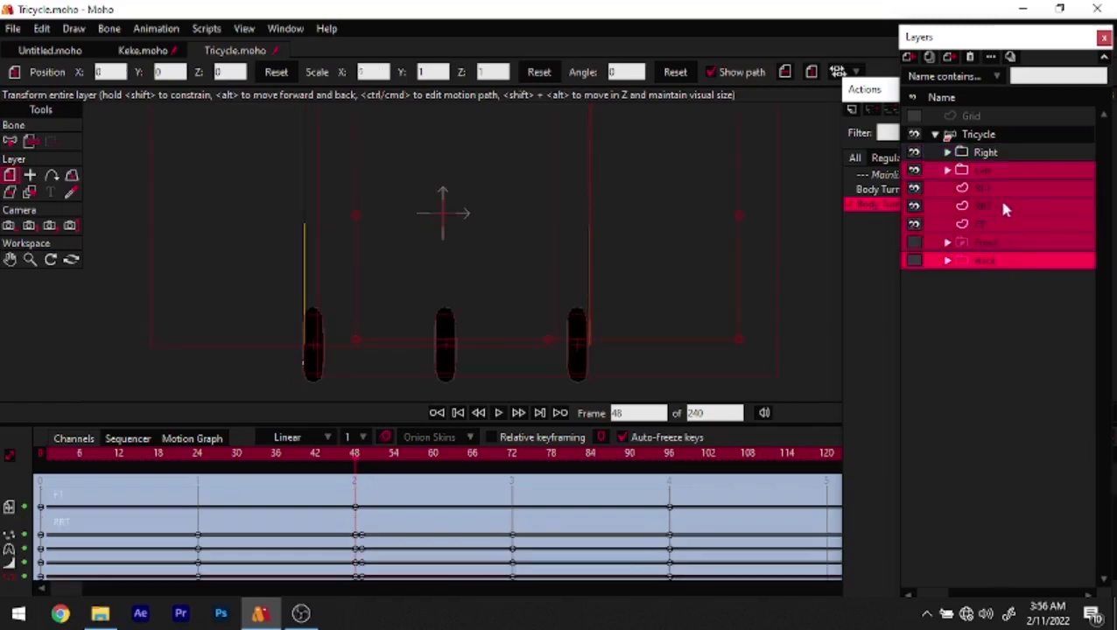
{"action": "left_click_drag", "start_coordinate": [1002, 175], "coordinate": [1006, 156]}
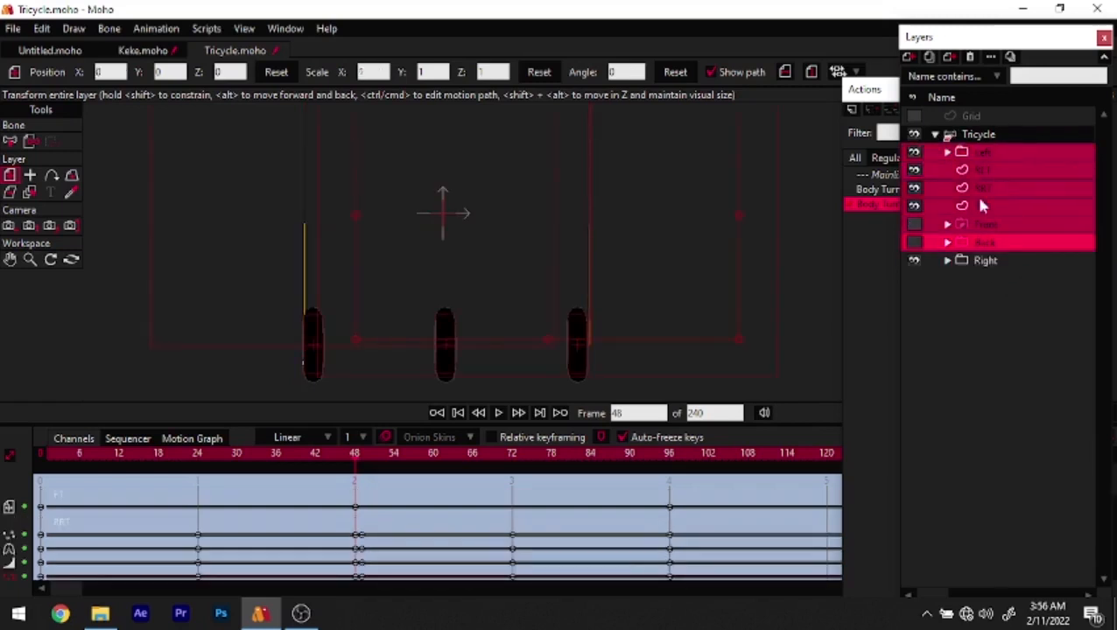
Select the Right group, return to frame 0 and make the Front group visible
{"action": "left_click", "coordinate": [1006, 261]}
{"action": "left_click_drag", "start_coordinate": [330, 455], "coordinate": [39, 530]}
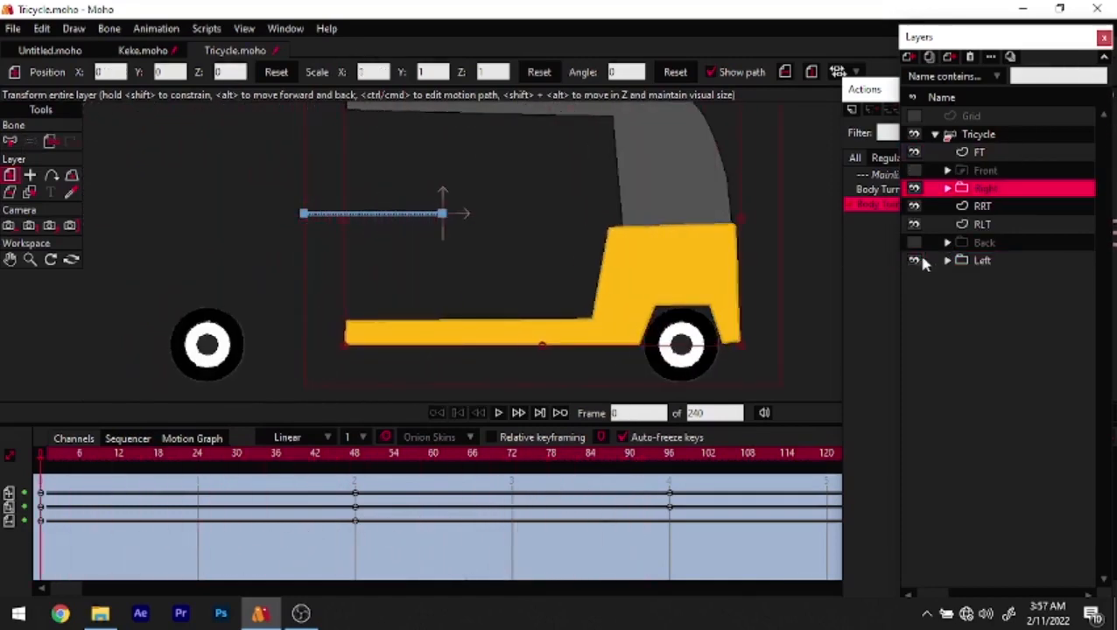
{"action": "left_click", "coordinate": [914, 170]}
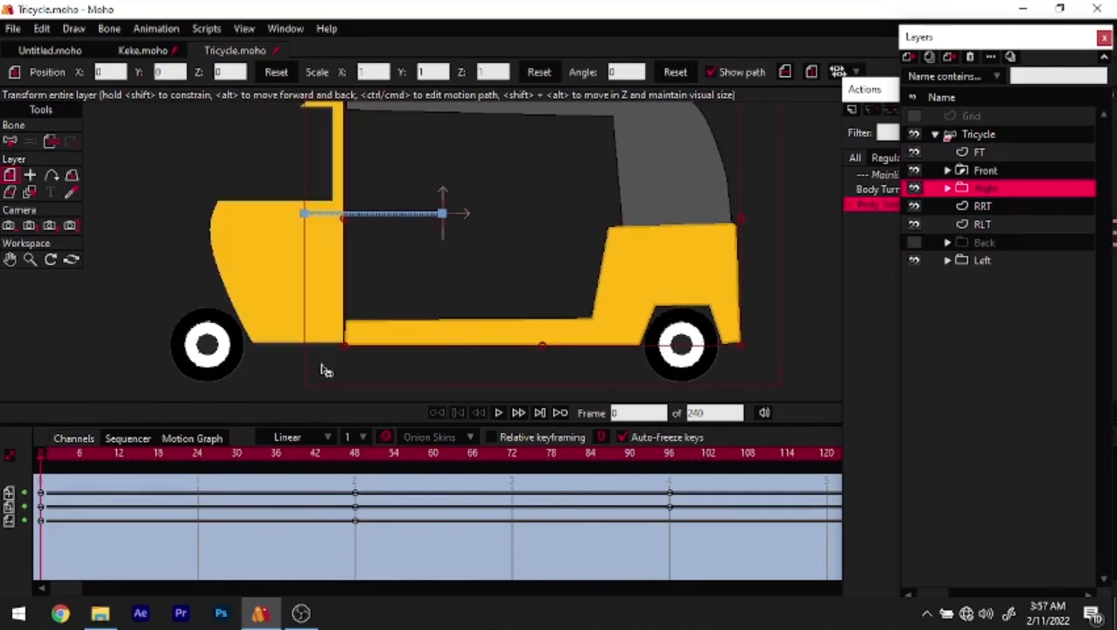
At frame 48, move the whole Layer 6 shape in the Front group across until its straight edge meets the Left group's thin edge line
{"action": "left_click_drag", "start_coordinate": [54, 454], "coordinate": [358, 459]}
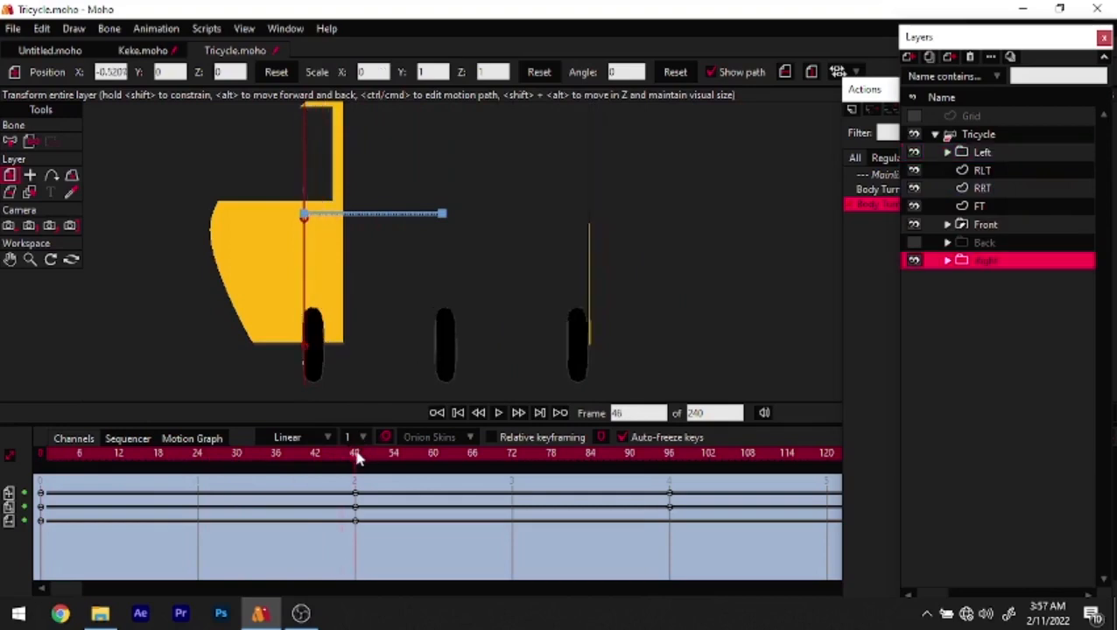
{"action": "left_click", "coordinate": [948, 225]}
{"action": "left_click", "coordinate": [1008, 245]}
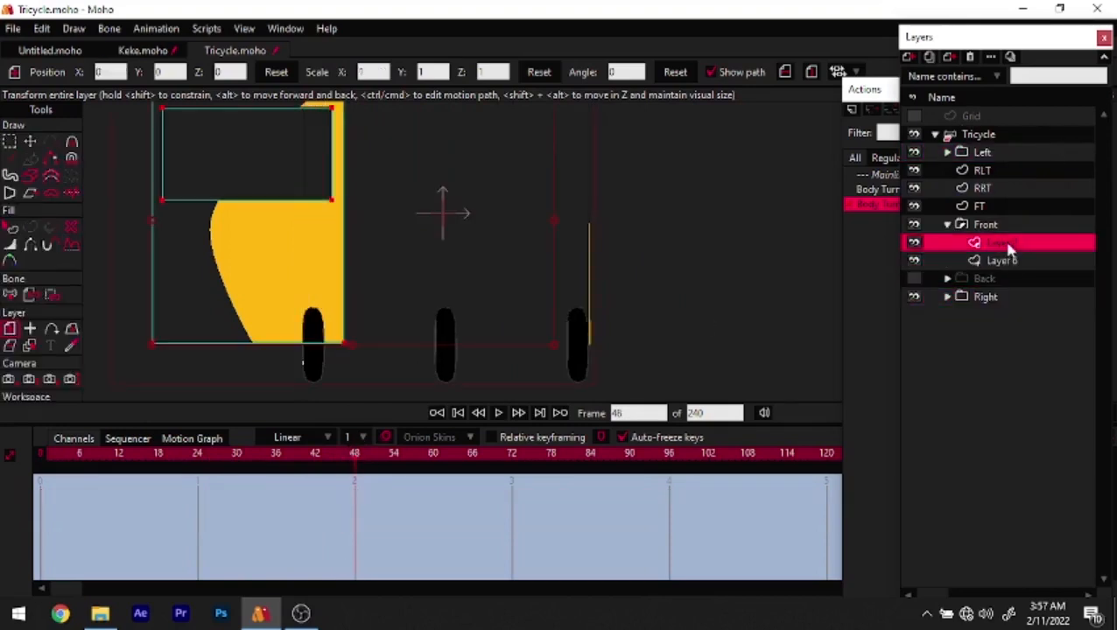
{"action": "left_click", "coordinate": [1005, 261]}
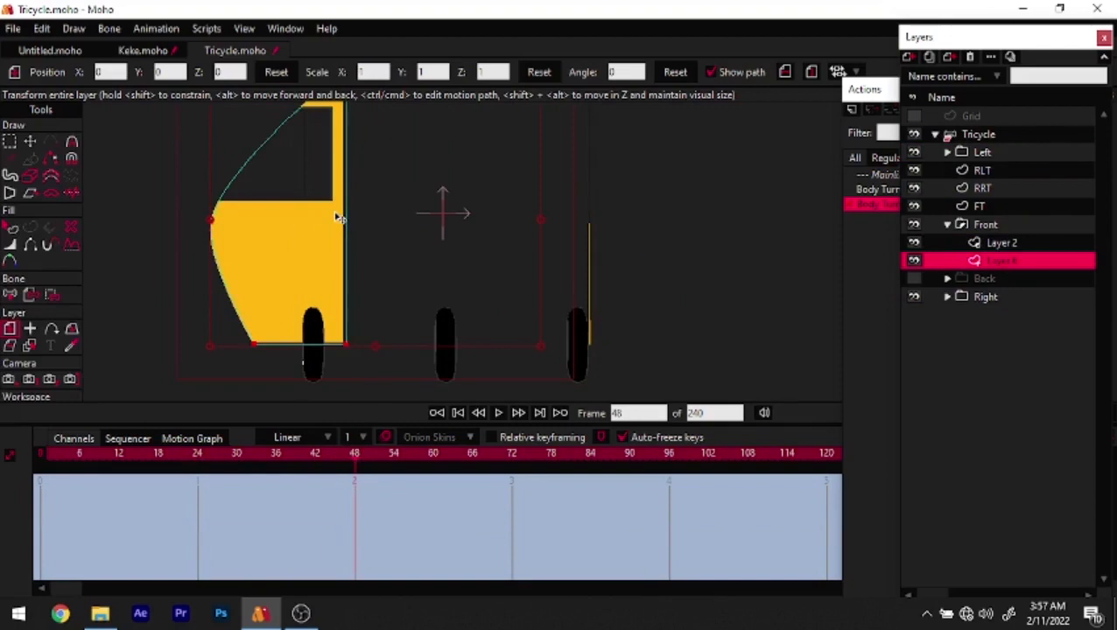
{"action": "key", "text": "t"}
{"action": "left_click_drag", "start_coordinate": [355, 263], "coordinate": [568, 309]}
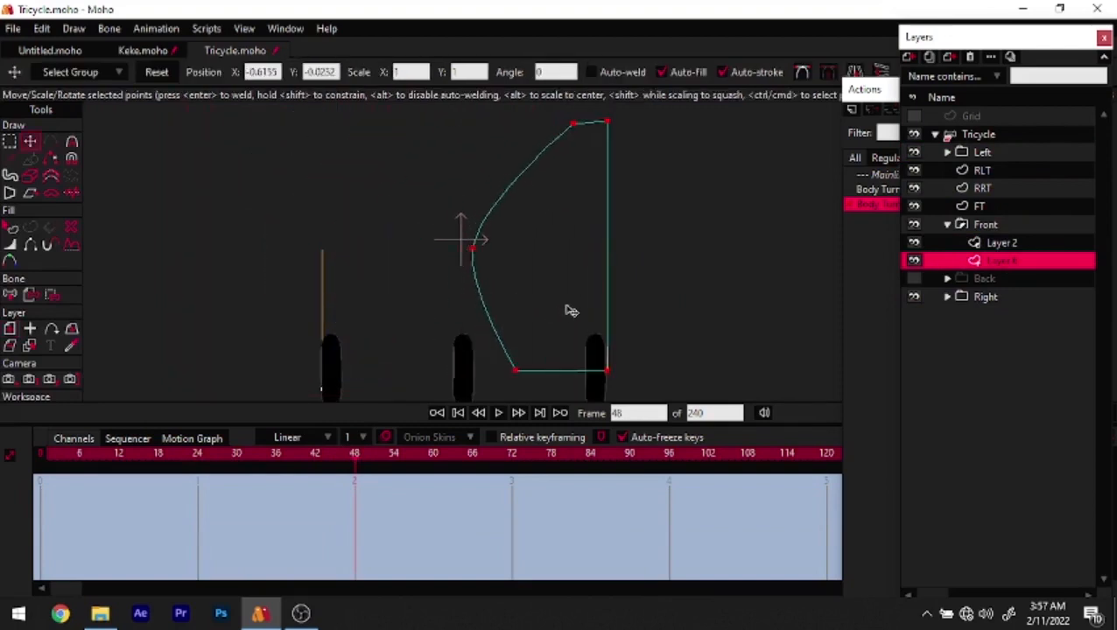
Pull Layer 6's upper, lower and middle curve points across to the Right group's edge line to form a rectangle, and flip the layer horizontally
{"action": "left_click_drag", "start_coordinate": [546, 120], "coordinate": [332, 131]}
{"action": "left_click_drag", "start_coordinate": [516, 372], "coordinate": [329, 378]}
{"action": "left_click_drag", "start_coordinate": [480, 254], "coordinate": [327, 274]}
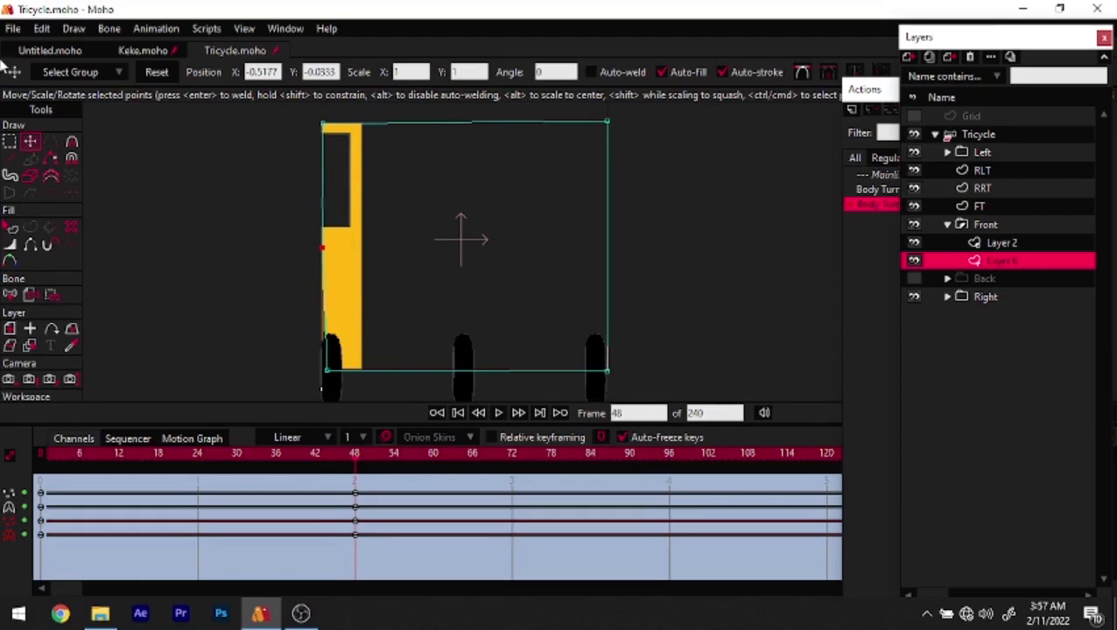
{"action": "left_click", "coordinate": [9, 328]}
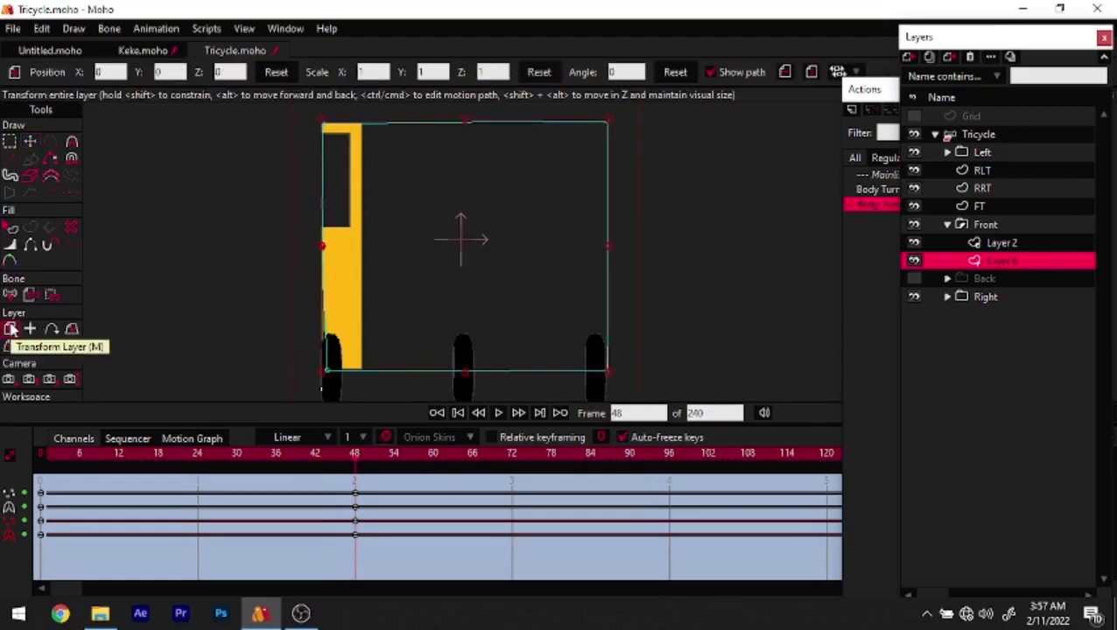
{"action": "left_click", "coordinate": [787, 74]}
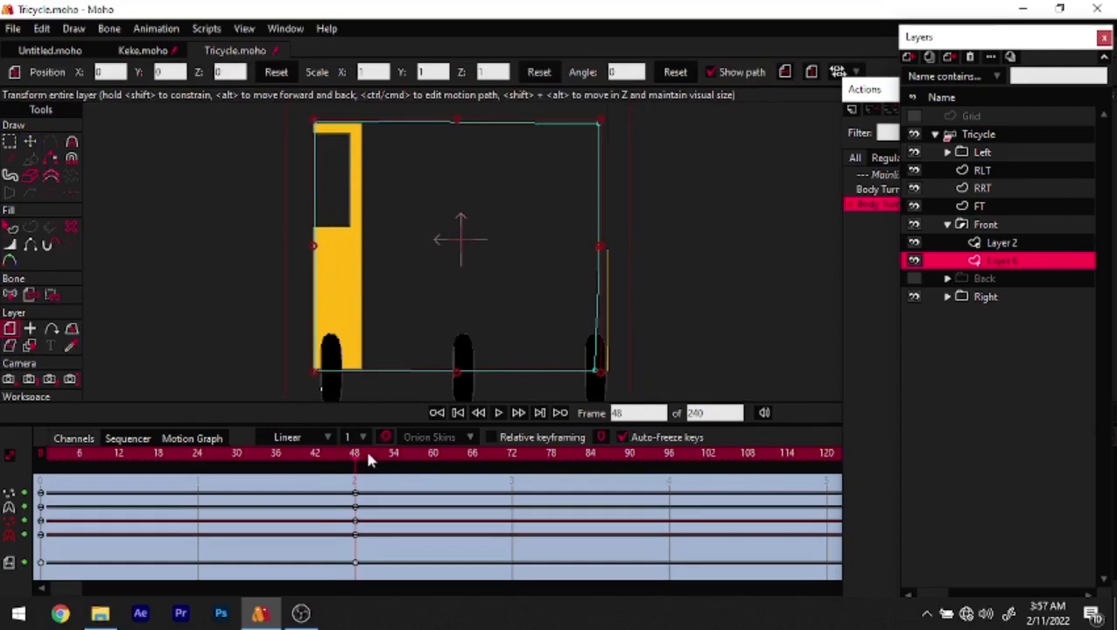
At frame 96, reset all Layer 6 points to their original shape, and return to frame 48
{"action": "left_click_drag", "start_coordinate": [369, 455], "coordinate": [670, 453]}
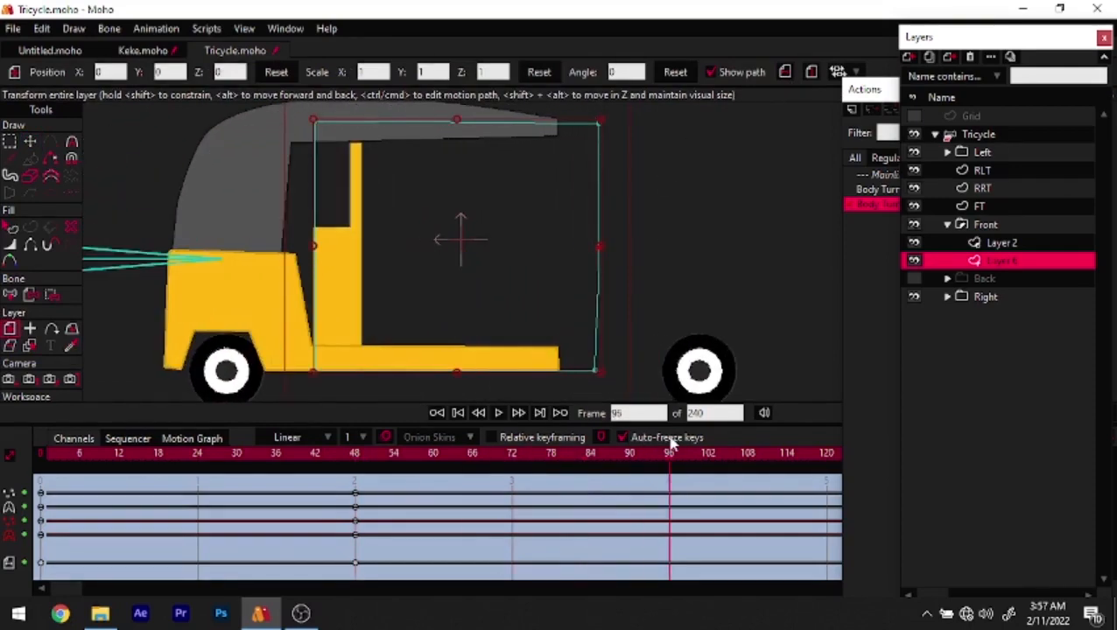
{"action": "left_click", "coordinate": [29, 145]}
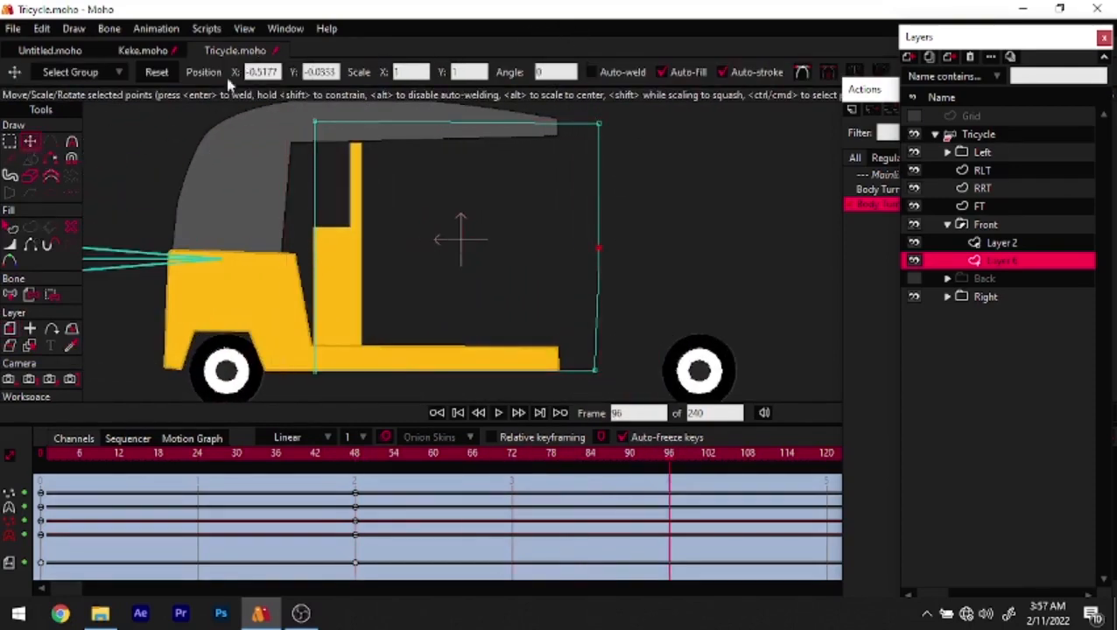
{"action": "left_click", "coordinate": [165, 73]}
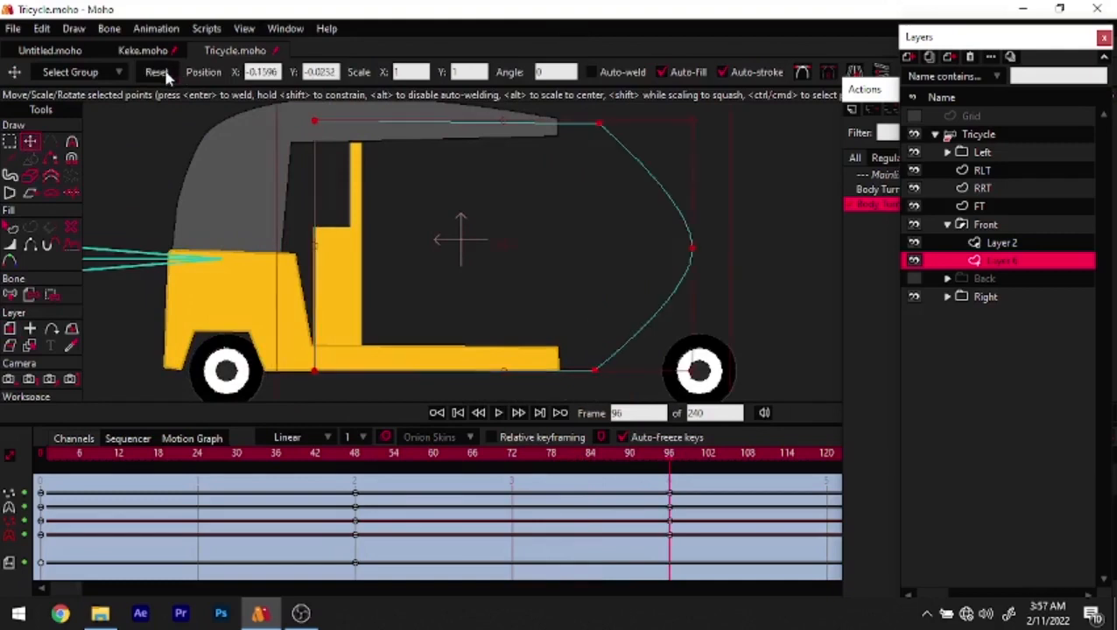
{"action": "left_click", "coordinate": [159, 73]}
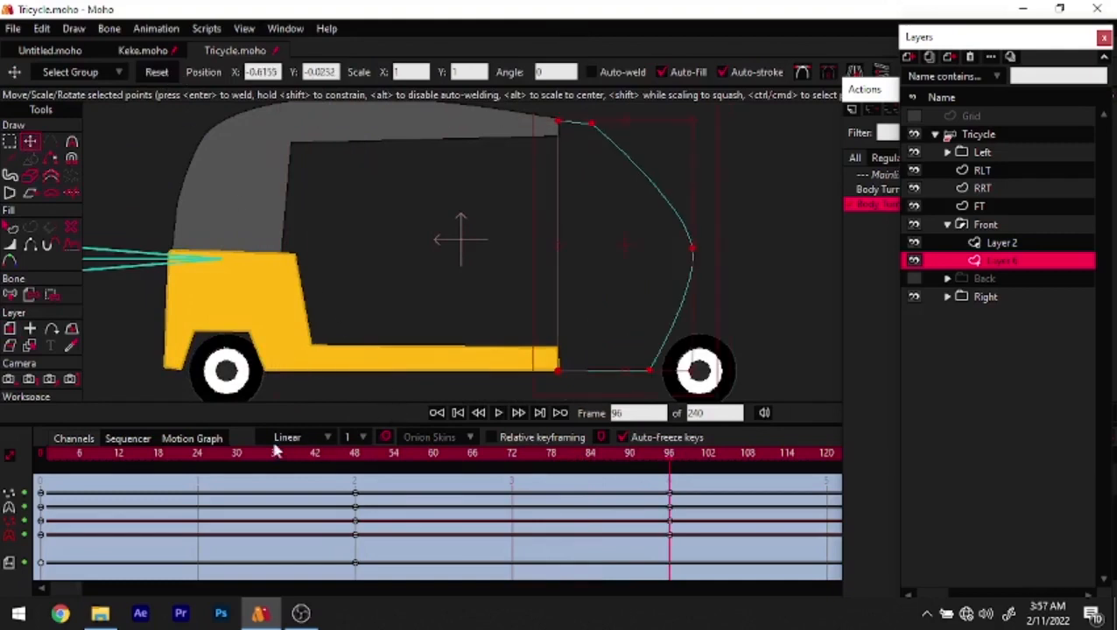
{"action": "left_click_drag", "start_coordinate": [221, 455], "coordinate": [352, 464]}
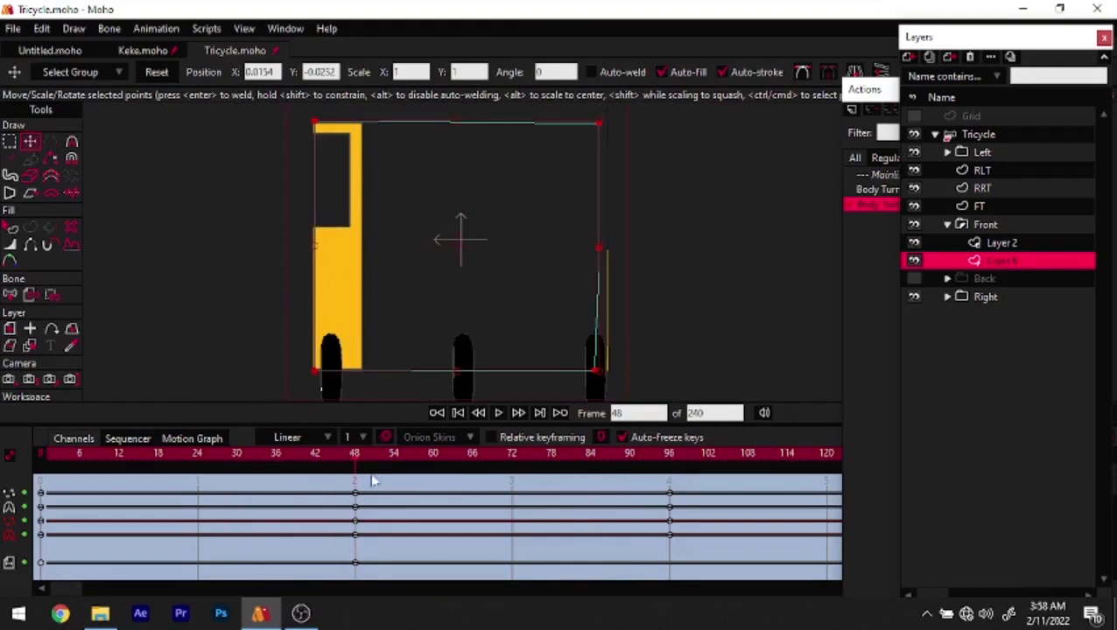
At frame 48, move Layer 2's points onto the front view, widen the panel and window to both edge lines, and flip the layer horizontally
{"action": "left_click", "coordinate": [1000, 243]}
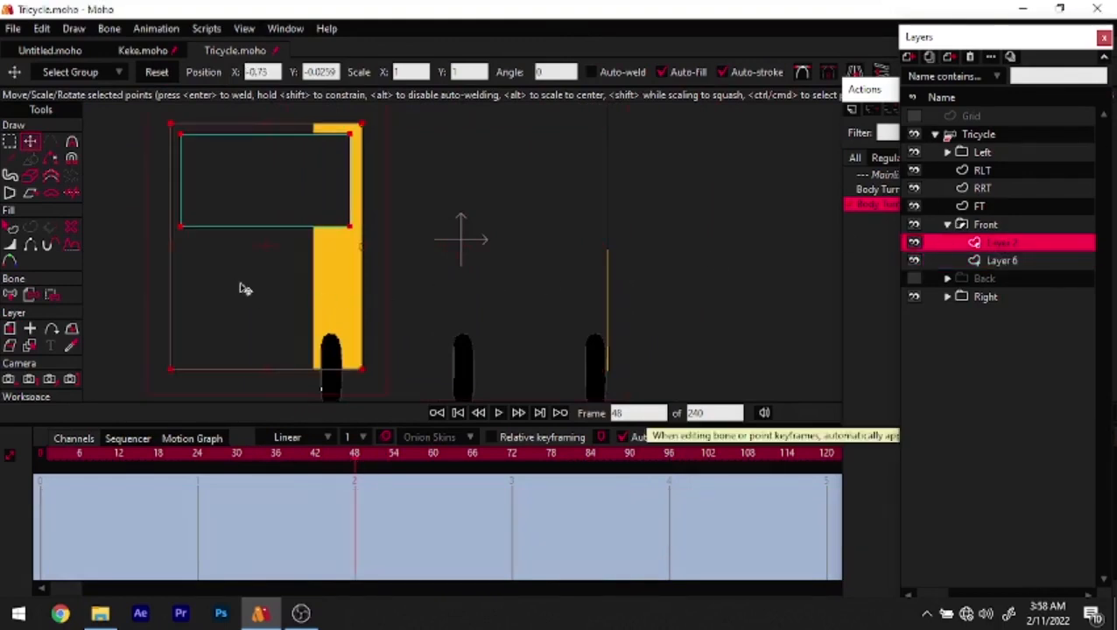
{"action": "left_click_drag", "start_coordinate": [304, 283], "coordinate": [545, 286]}
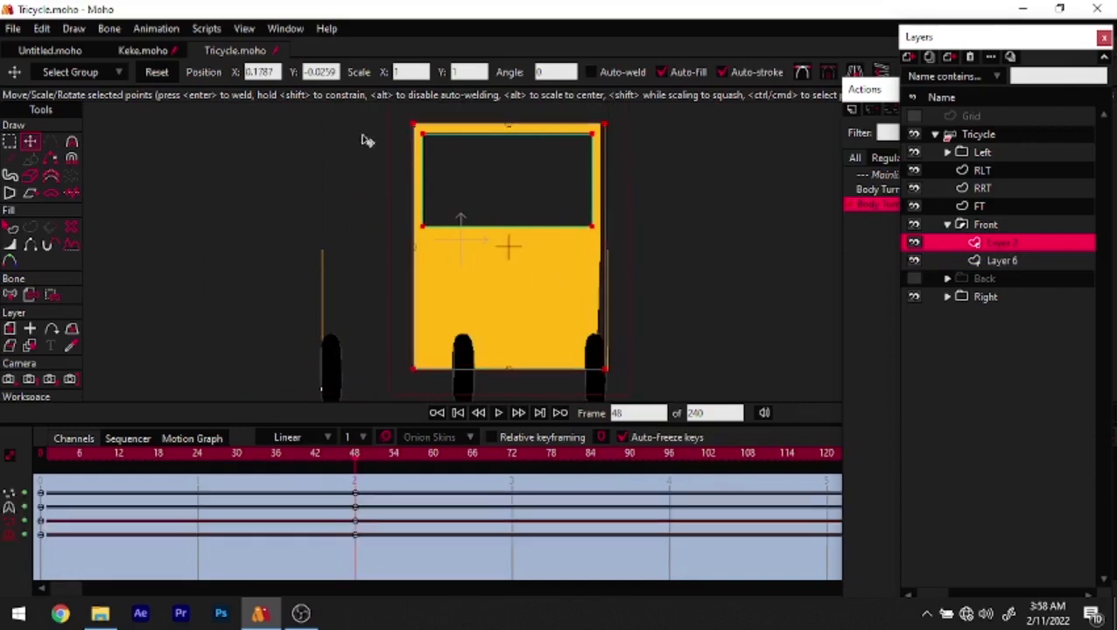
{"action": "left_click_drag", "start_coordinate": [375, 112], "coordinate": [488, 369]}
{"action": "left_click_drag", "start_coordinate": [417, 302], "coordinate": [328, 325]}
{"action": "left_click_drag", "start_coordinate": [344, 455], "coordinate": [357, 518]}
{"action": "left_click", "coordinate": [11, 329]}
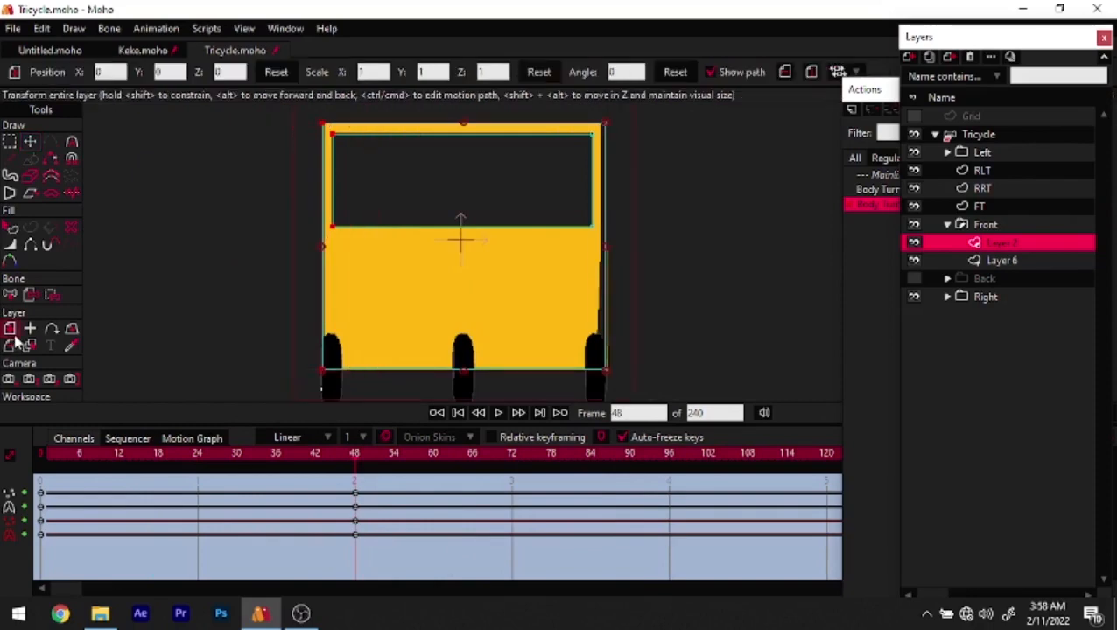
{"action": "left_click", "coordinate": [787, 76]}
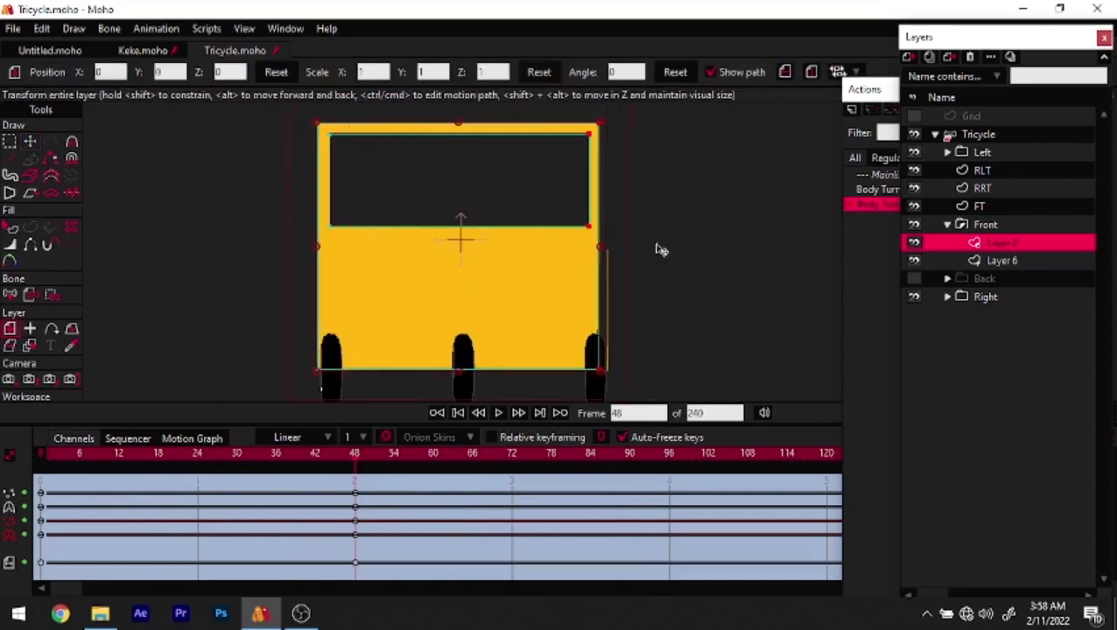
Realign all Layer 2 points with the flipped front view and nudge Layer 6's points into place at frame 47
{"action": "key", "text": "t"}
{"action": "key", "text": "ctrl+a"}
{"action": "left_click_drag", "start_coordinate": [400, 335], "coordinate": [442, 301]}
{"action": "key", "text": "ctrl+Left"}
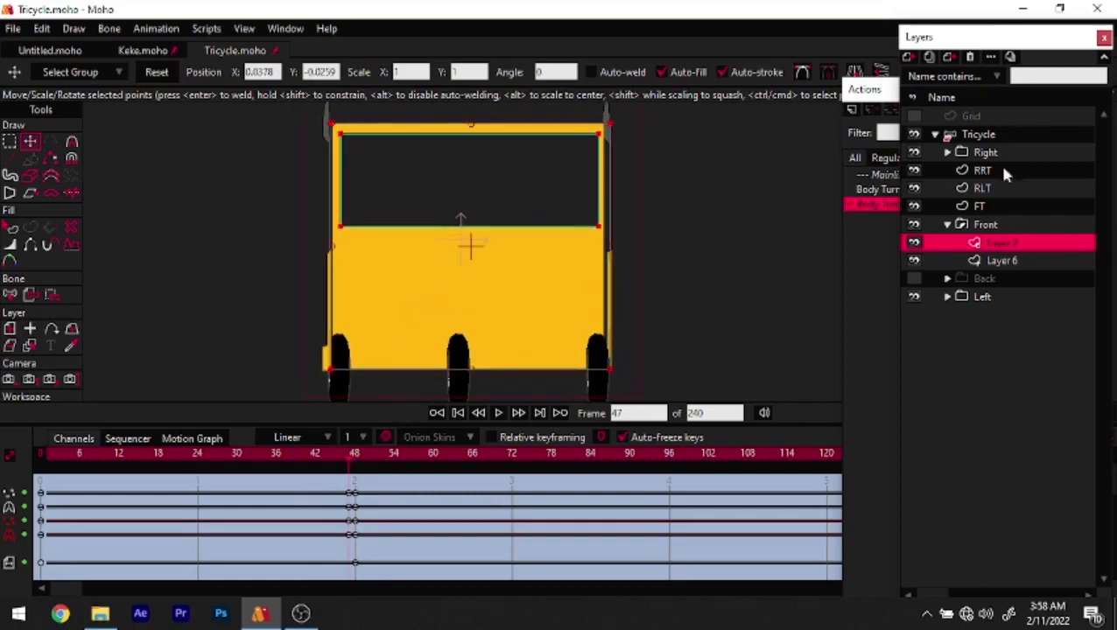
{"action": "left_click", "coordinate": [998, 261]}
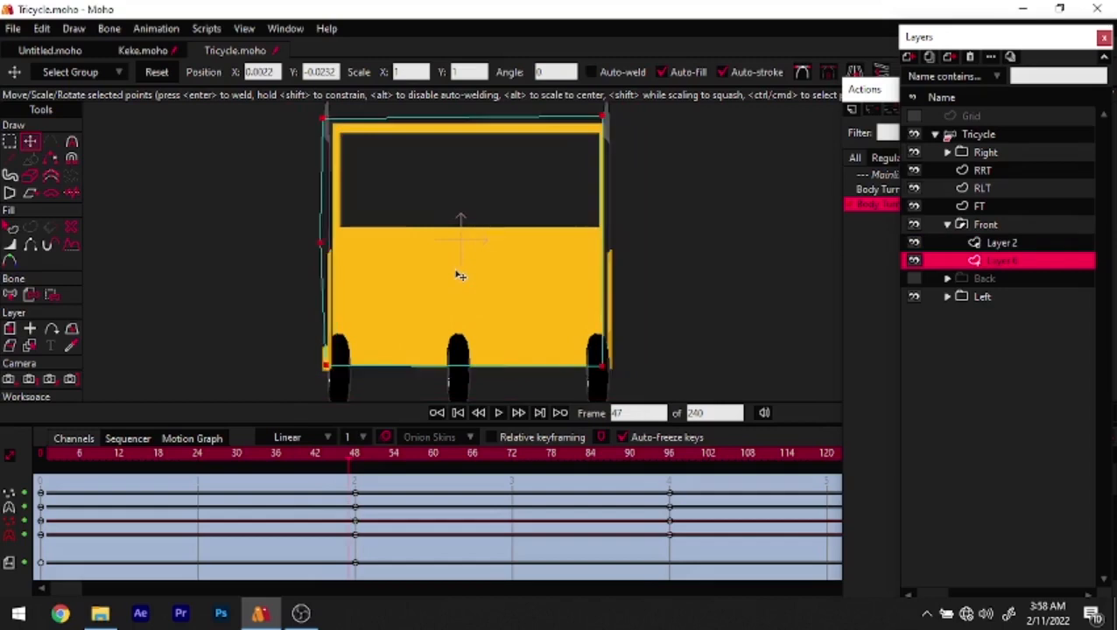
{"action": "left_click_drag", "start_coordinate": [461, 273], "coordinate": [455, 273]}
At frame 96, reset all Layer 2 points to their original shape, and return to frame 0
{"action": "left_click_drag", "start_coordinate": [366, 455], "coordinate": [671, 467]}
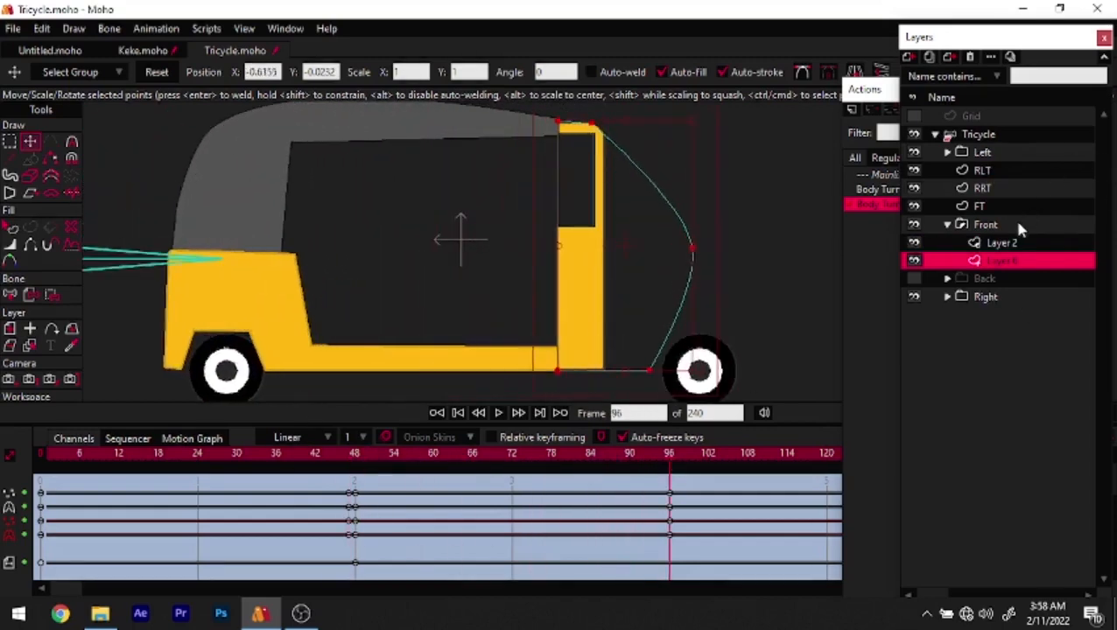
{"action": "left_click", "coordinate": [985, 244]}
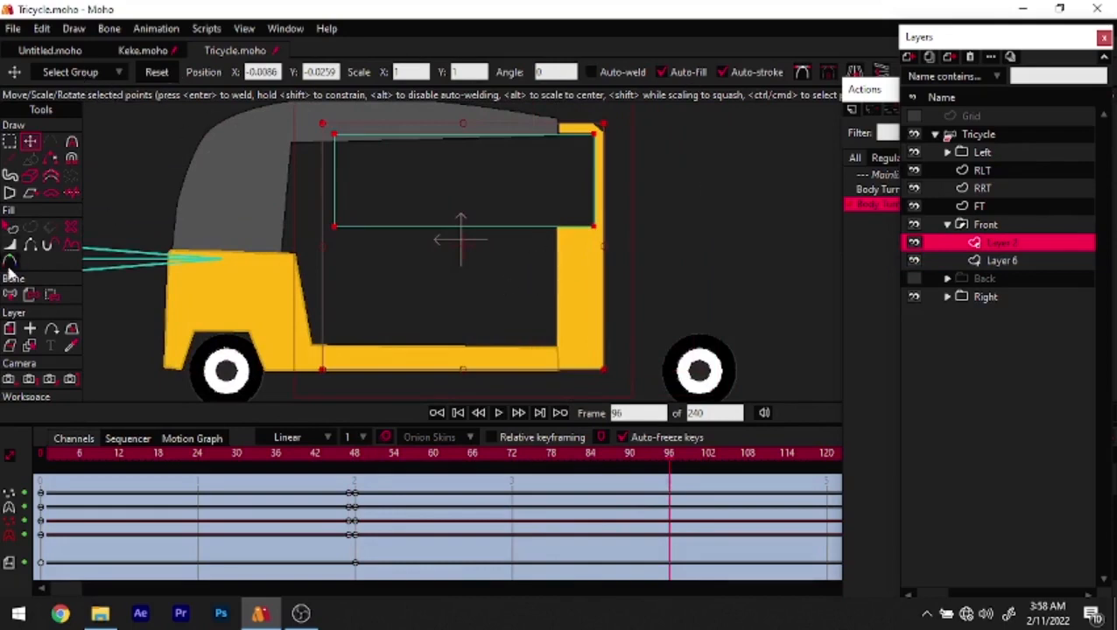
{"action": "left_click", "coordinate": [161, 73]}
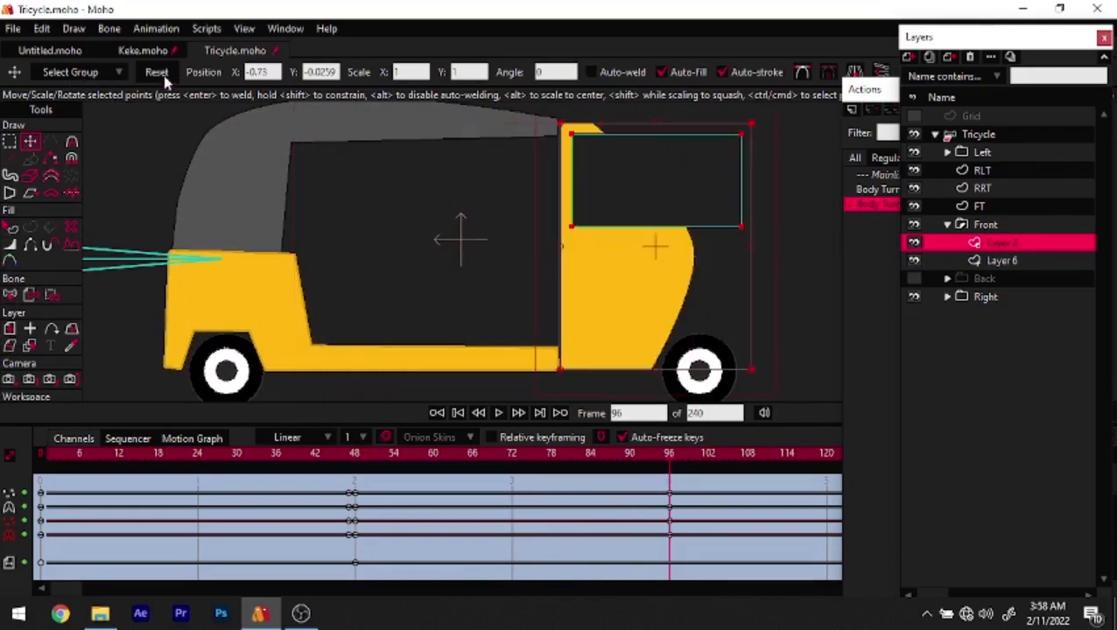
{"action": "left_click_drag", "start_coordinate": [642, 457], "coordinate": [4, 507]}
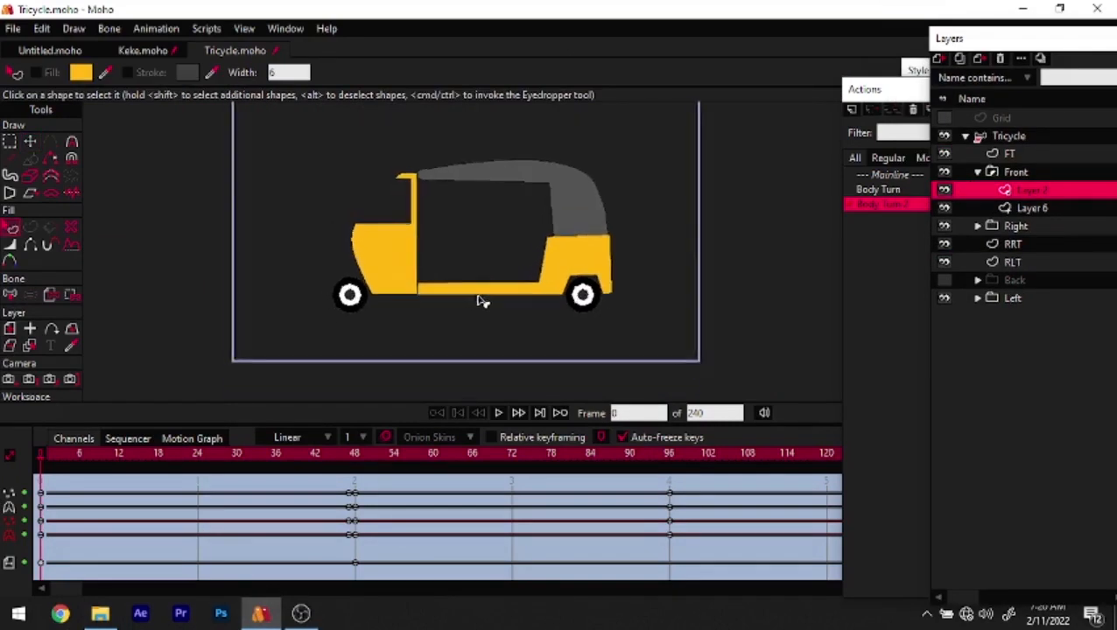
Duplicate Layer 2 in the Front group and name the upper layer Out and the lower one In
{"action": "scroll", "coordinate": [500, 221], "scroll_direction": "up", "scroll_amount": 2}
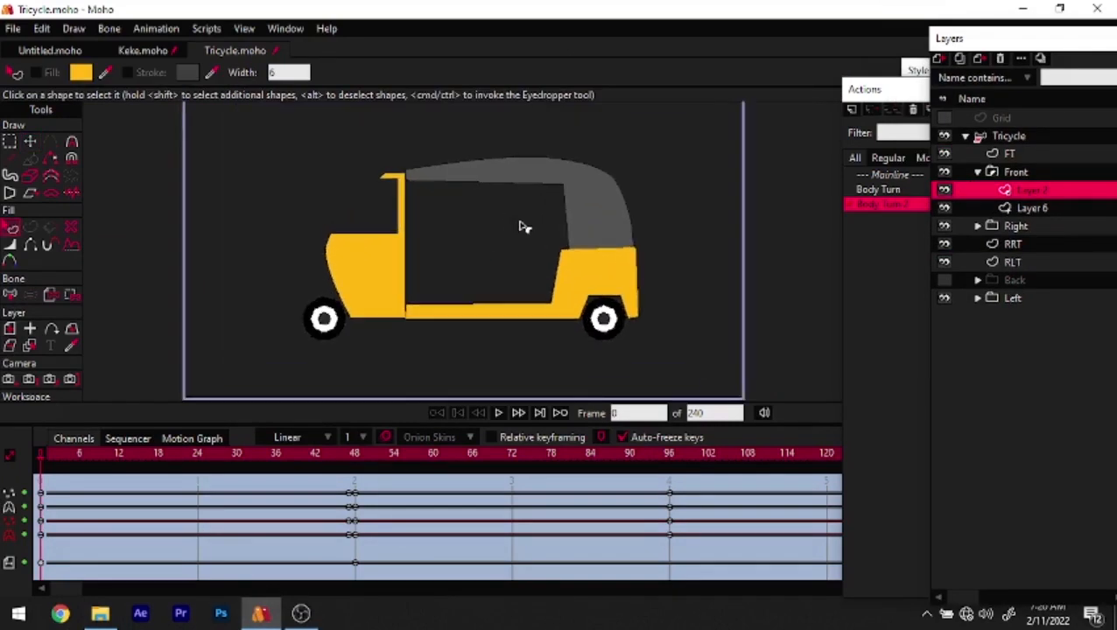
{"action": "left_click", "coordinate": [1022, 175]}
{"action": "left_click", "coordinate": [1030, 188]}
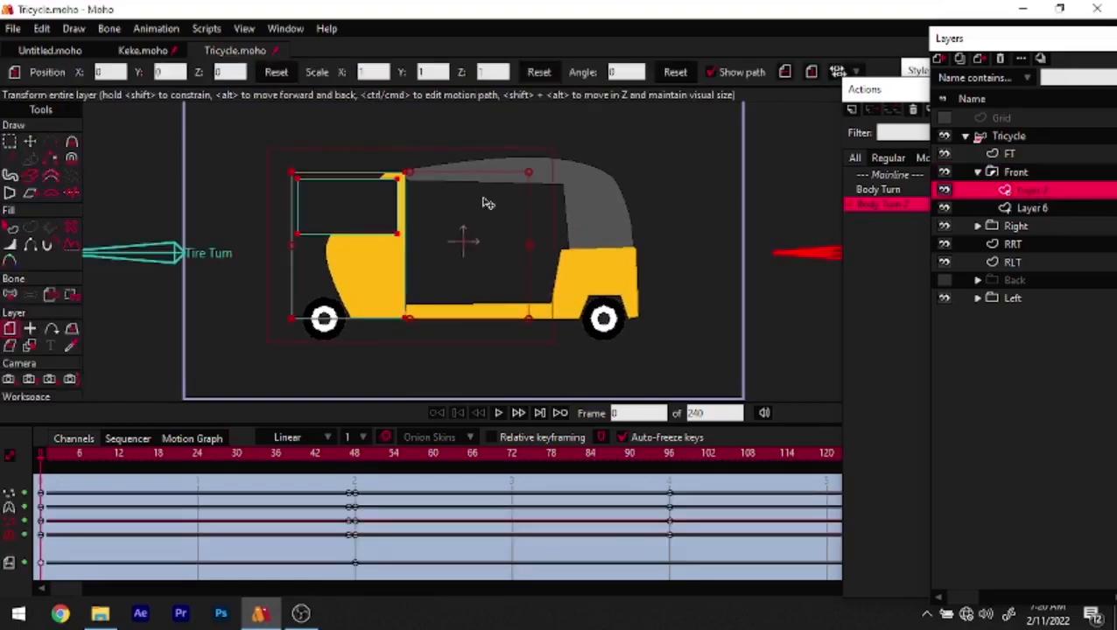
{"action": "left_click", "coordinate": [958, 60]}
{"action": "type", "text": "Dut"}
{"action": "key", "text": "Return"}
{"action": "left_click", "coordinate": [1046, 206]}
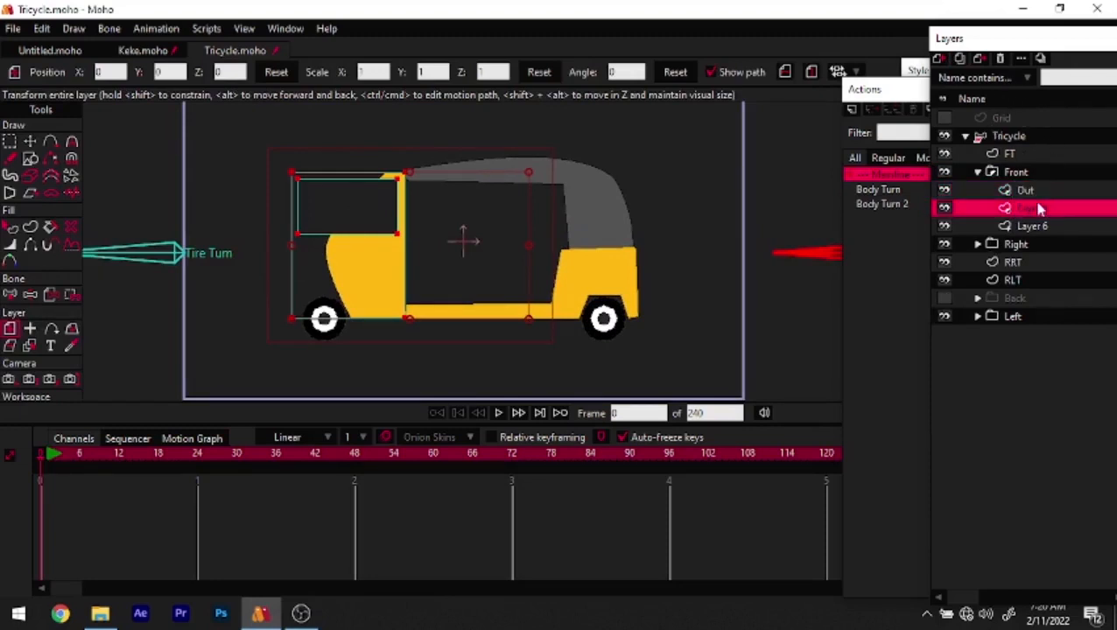
{"action": "double_click", "coordinate": [1040, 208]}
{"action": "key", "text": "BackSpace"}
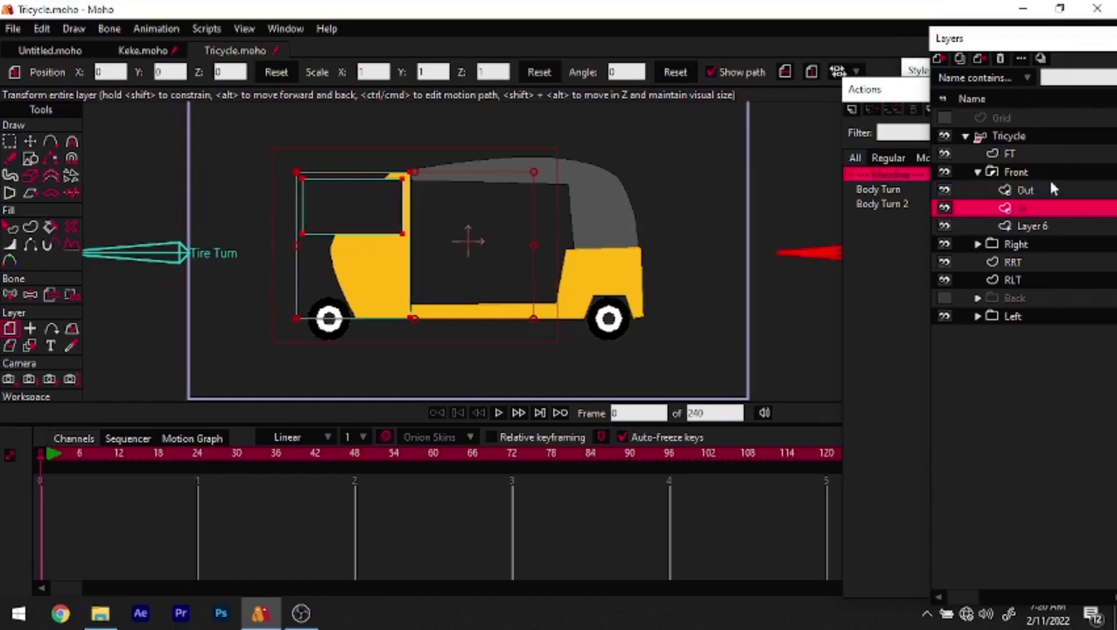
Change the fill of the In layer's panel shape to a darker yellow
{"action": "left_click_drag", "start_coordinate": [492, 250], "coordinate": [567, 243]}
{"action": "scroll", "coordinate": [617, 193], "scroll_direction": "up", "scroll_amount": 1}
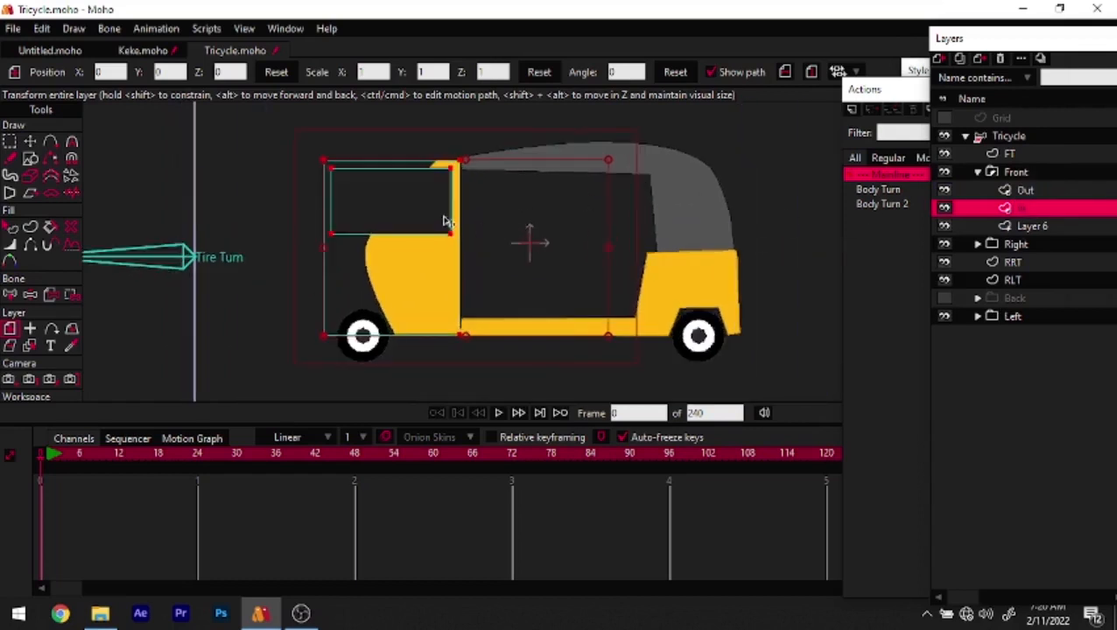
{"action": "key", "text": "q"}
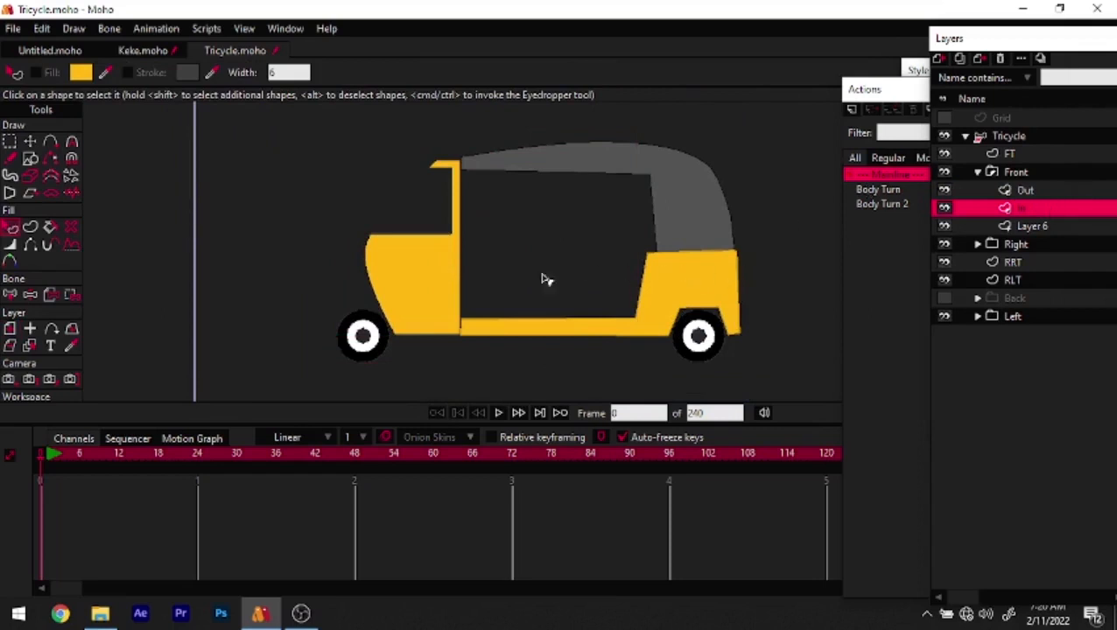
{"action": "left_click", "coordinate": [429, 287]}
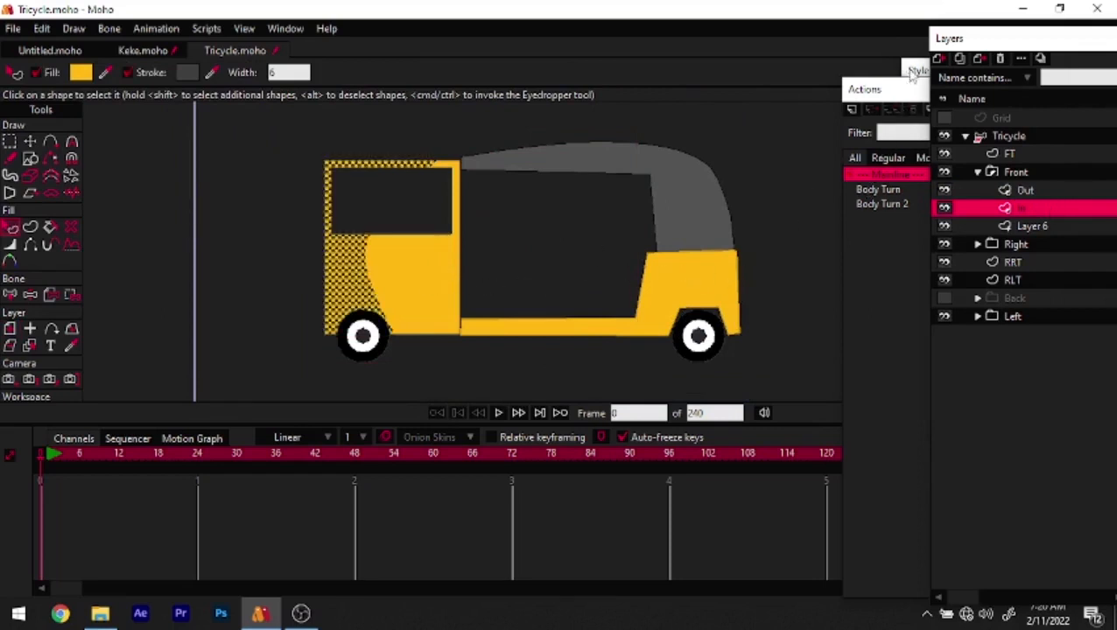
{"action": "left_click", "coordinate": [916, 72]}
{"action": "left_click", "coordinate": [972, 168]}
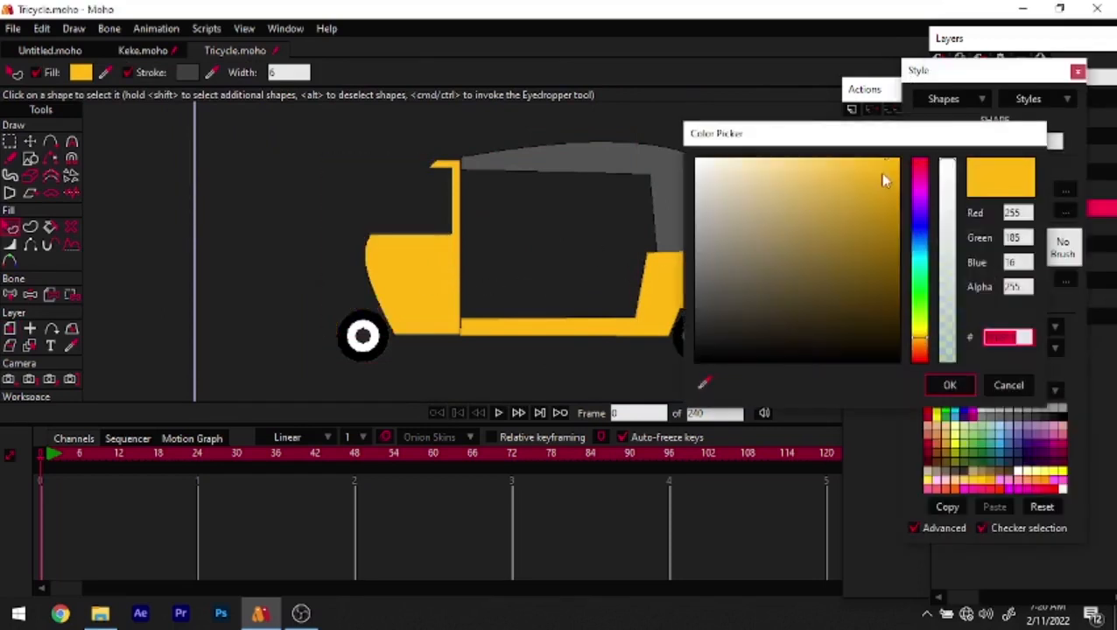
{"action": "left_click_drag", "start_coordinate": [884, 180], "coordinate": [910, 229]}
{"action": "left_click", "coordinate": [954, 387]}
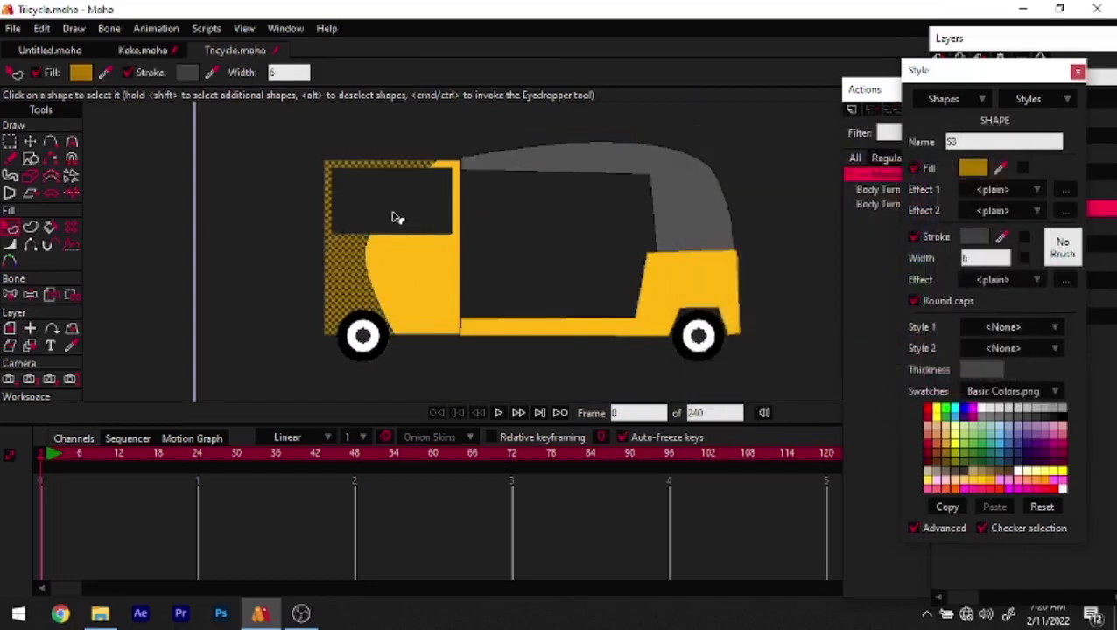
Reactivate the Body Turn 2 action and delete all keyframes of the Out layer
{"action": "double_click", "coordinate": [898, 204]}
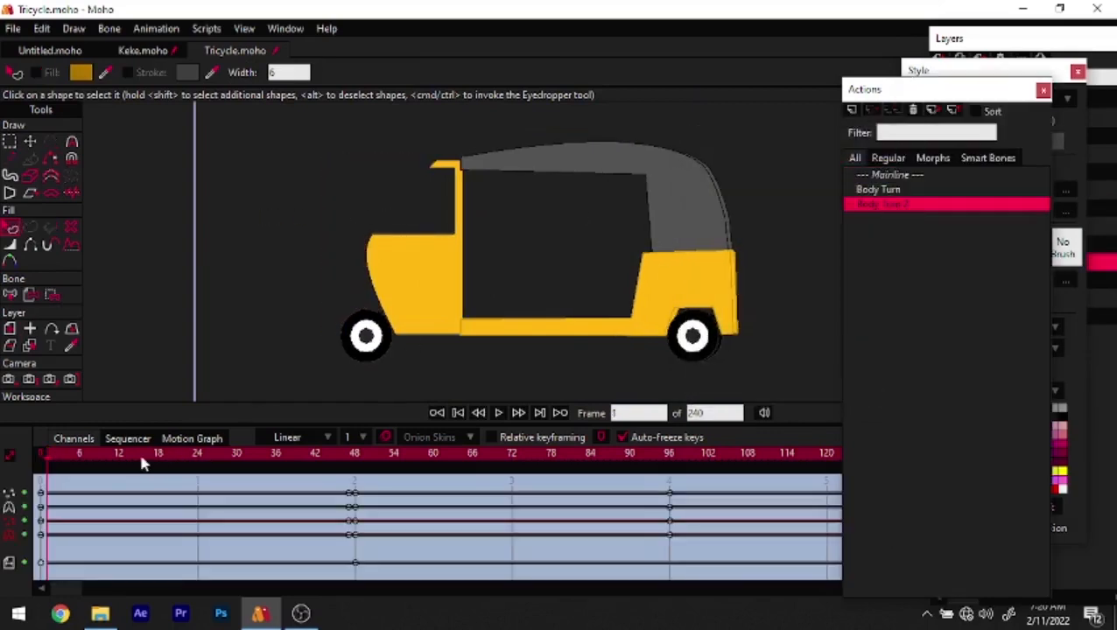
{"action": "left_click_drag", "start_coordinate": [90, 456], "coordinate": [154, 458]}
{"action": "left_click_drag", "start_coordinate": [230, 460], "coordinate": [40, 463]}
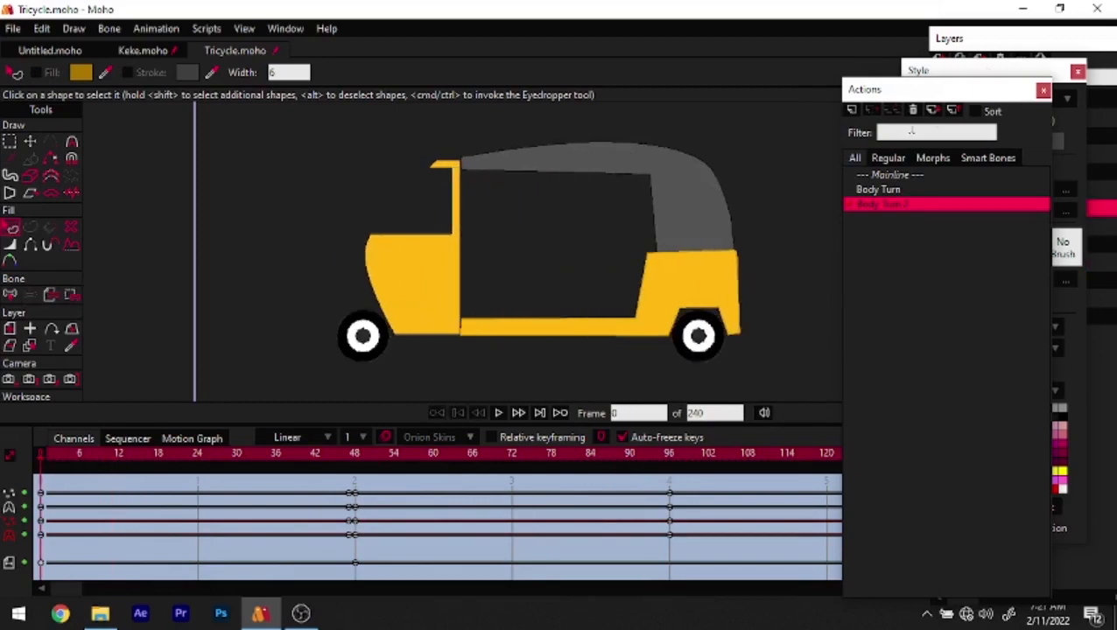
{"action": "left_click", "coordinate": [992, 37]}
{"action": "left_click", "coordinate": [1044, 192]}
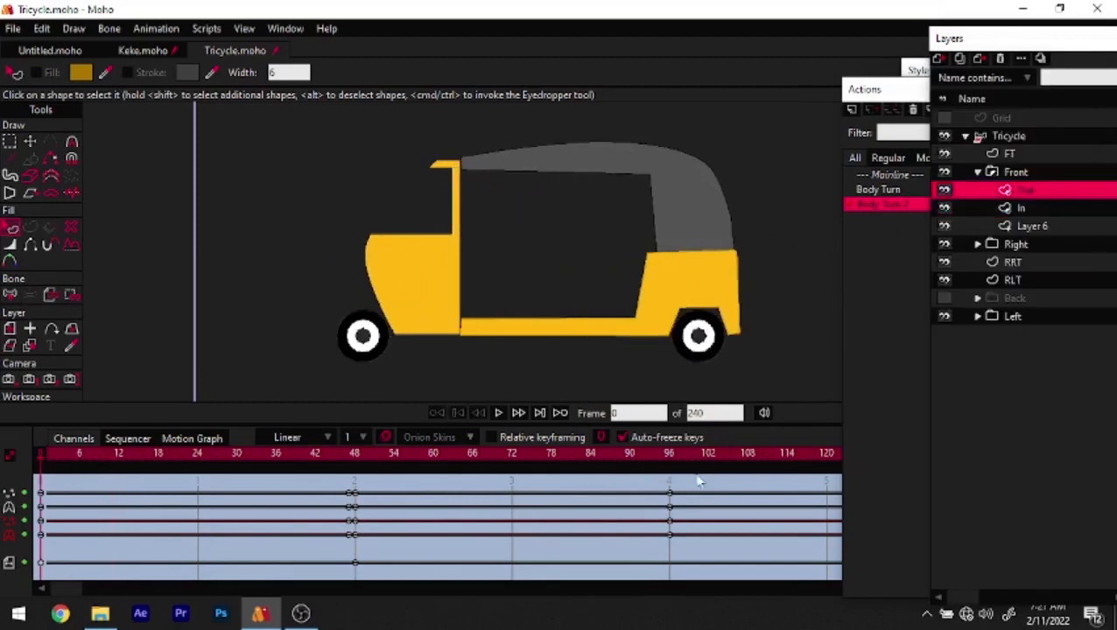
{"action": "left_click_drag", "start_coordinate": [698, 492], "coordinate": [2, 574]}
{"action": "key", "text": "Delete"}
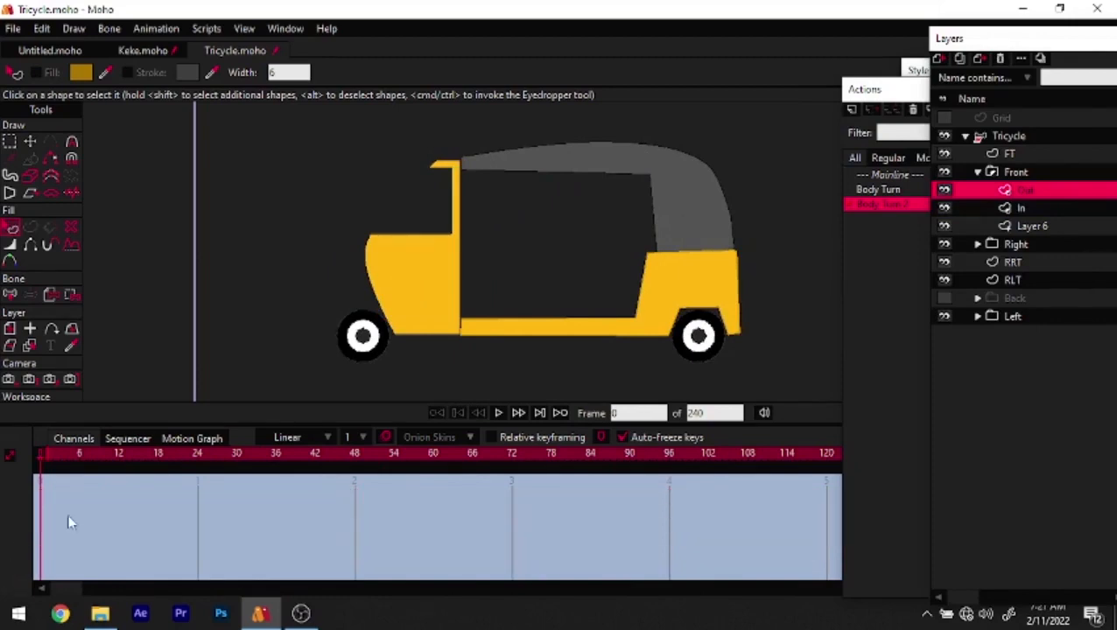
At frame 48, move all of the Out layer's points sideways until the panel's inner edge sits just outside the In panel
{"action": "left_click_drag", "start_coordinate": [74, 468], "coordinate": [2, 493]}
{"action": "key", "text": "0"}
{"action": "key", "text": "t"}
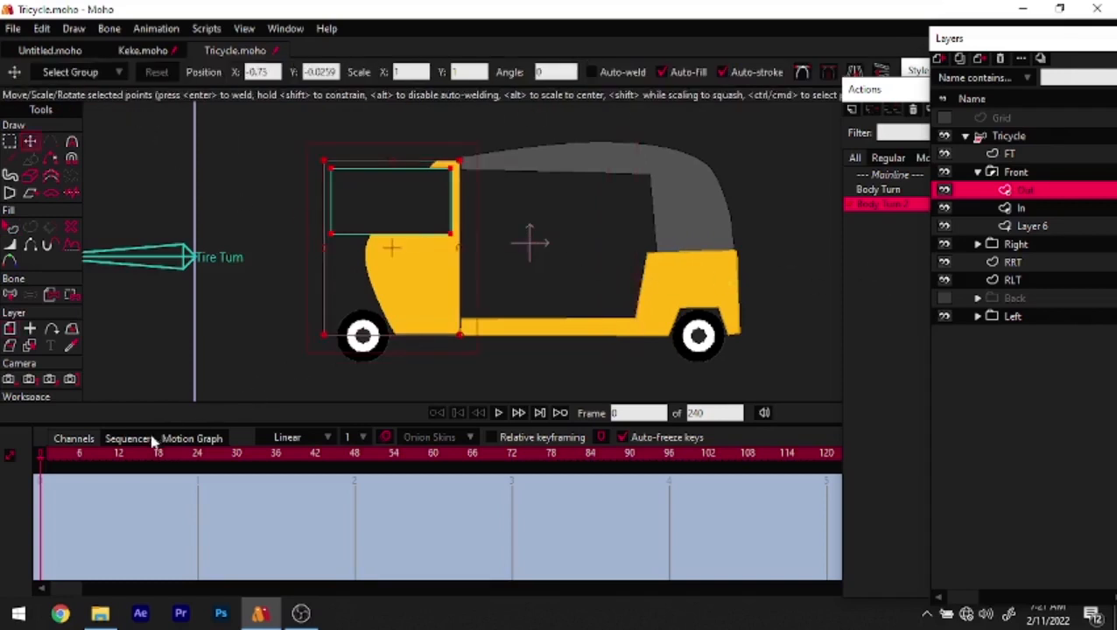
{"action": "left_click_drag", "start_coordinate": [135, 460], "coordinate": [359, 473]}
{"action": "left_click_drag", "start_coordinate": [442, 263], "coordinate": [414, 269]}
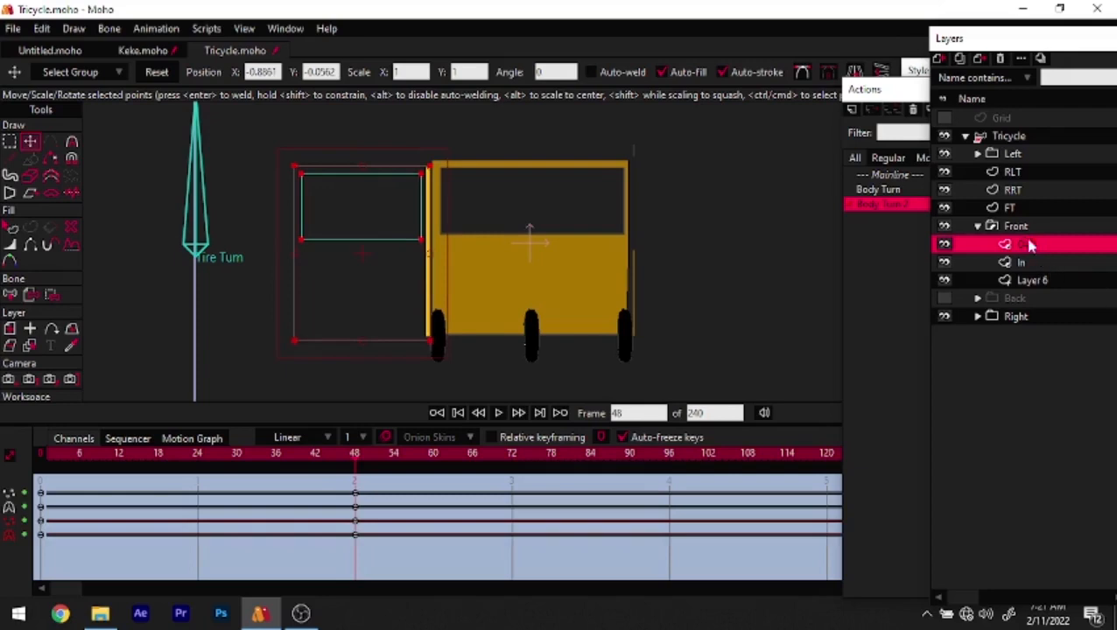
At frame 48, fit Layer 6's side edges to the In panel and the Right group's edge line, and return to frame 0
{"action": "left_click", "coordinate": [1032, 281]}
{"action": "scroll", "coordinate": [452, 269], "scroll_direction": "up", "scroll_amount": 2}
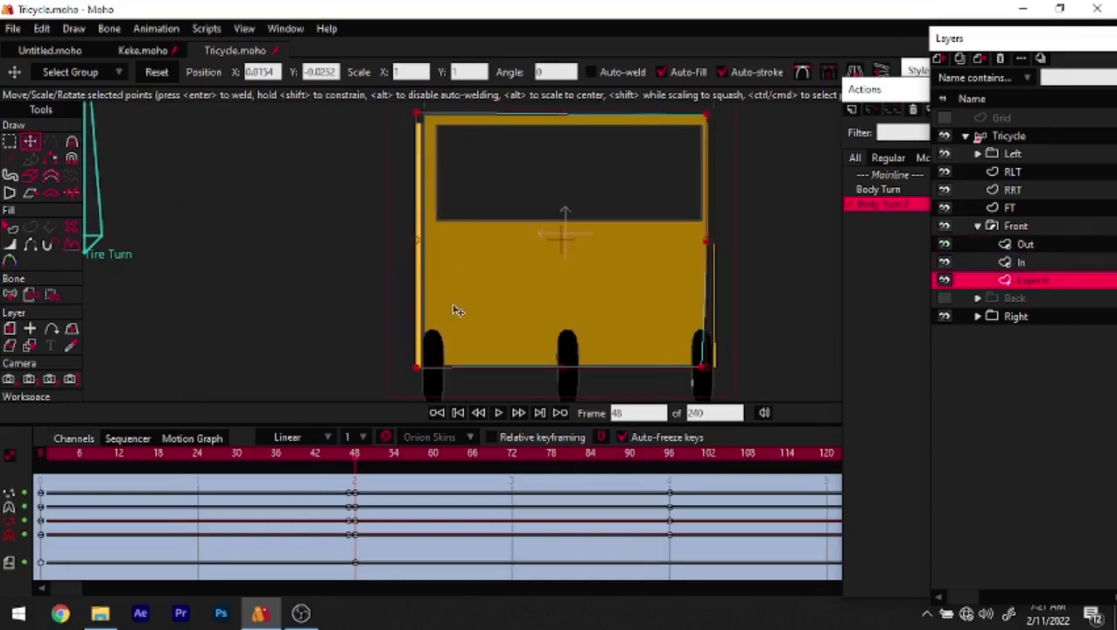
{"action": "left_click_drag", "start_coordinate": [417, 246], "coordinate": [423, 242]}
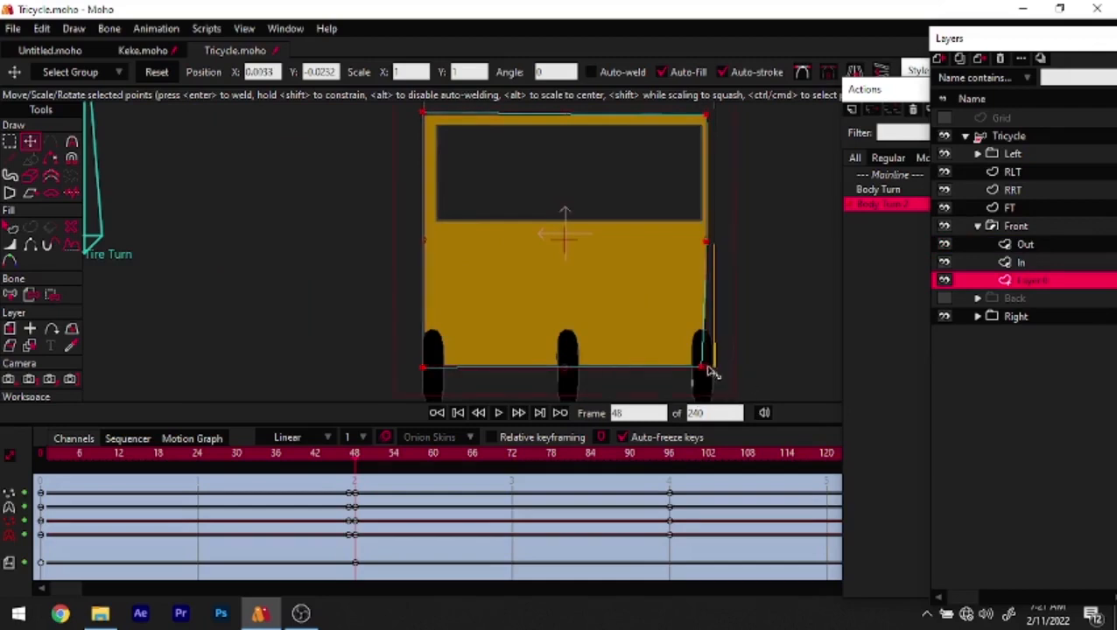
{"action": "left_click", "coordinate": [706, 367]}
{"action": "left_click_drag", "start_coordinate": [709, 372], "coordinate": [719, 370]}
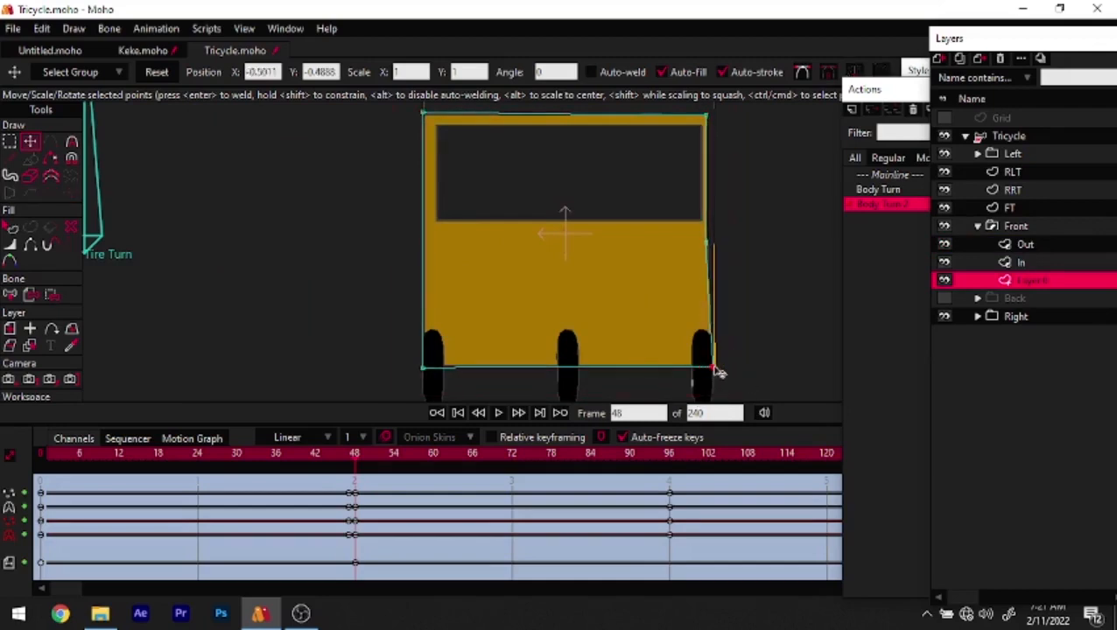
{"action": "left_click_drag", "start_coordinate": [718, 113], "coordinate": [720, 117]}
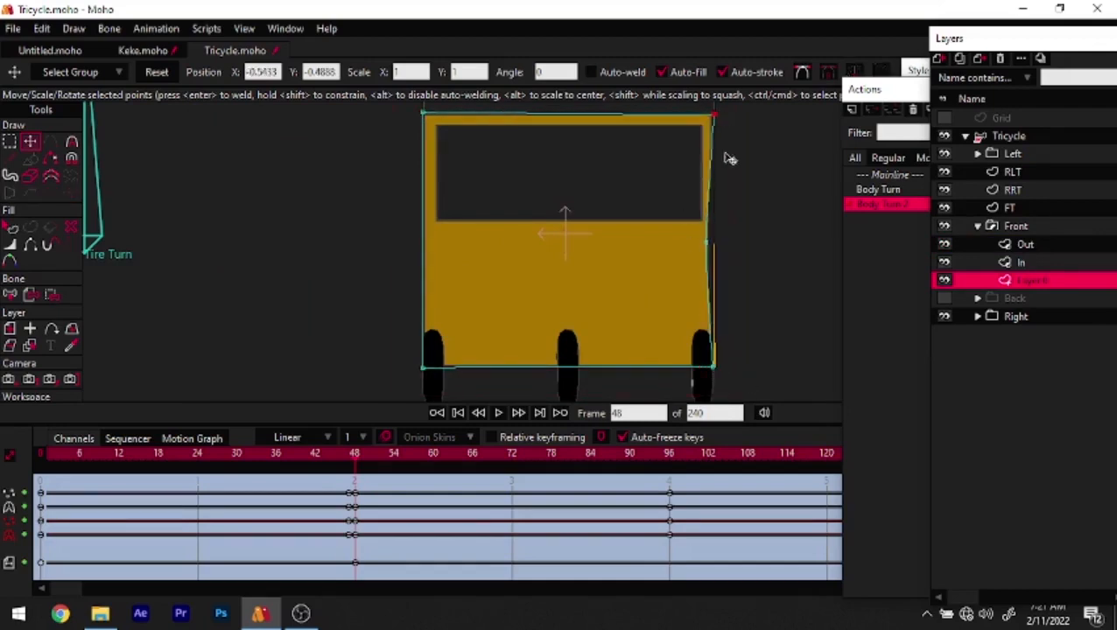
{"action": "left_click_drag", "start_coordinate": [707, 246], "coordinate": [711, 251]}
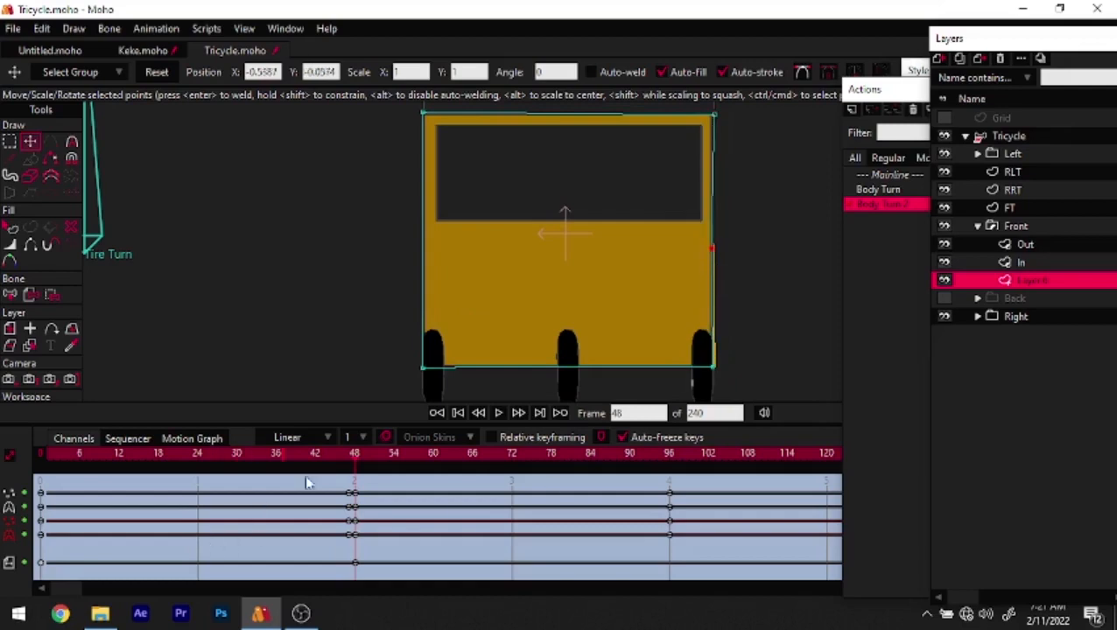
{"action": "left_click", "coordinate": [347, 461]}
{"action": "left_click_drag", "start_coordinate": [340, 464], "coordinate": [203, 504]}
{"action": "left_click_drag", "start_coordinate": [96, 508], "coordinate": [8, 493]}
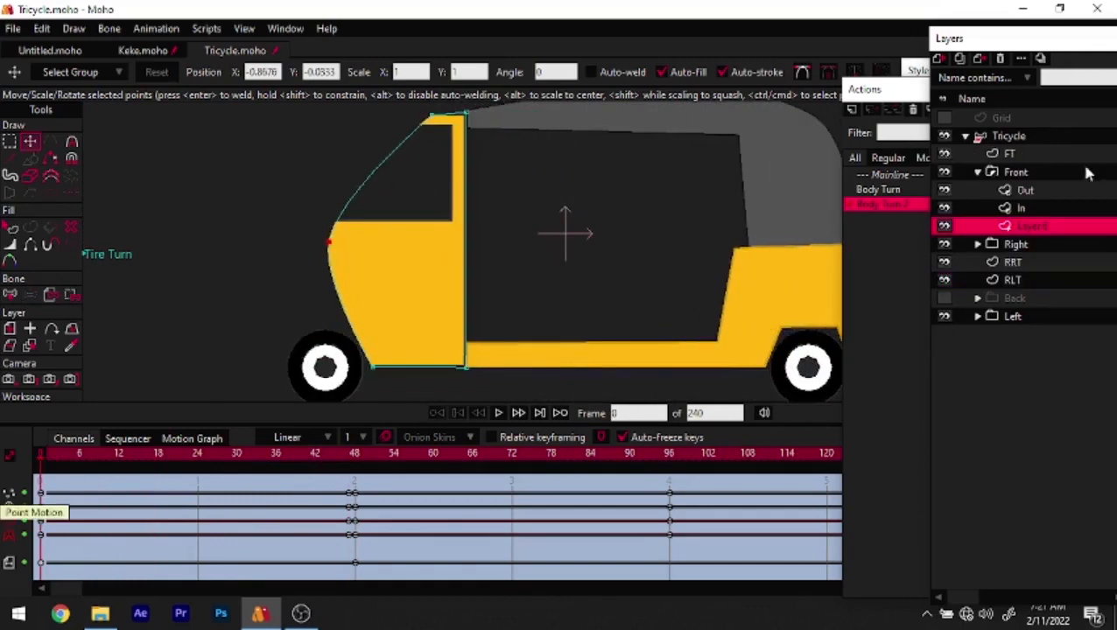
Delete the In layer's horizontal flip keyframe at frame 48
{"action": "left_click", "coordinate": [1031, 187]}
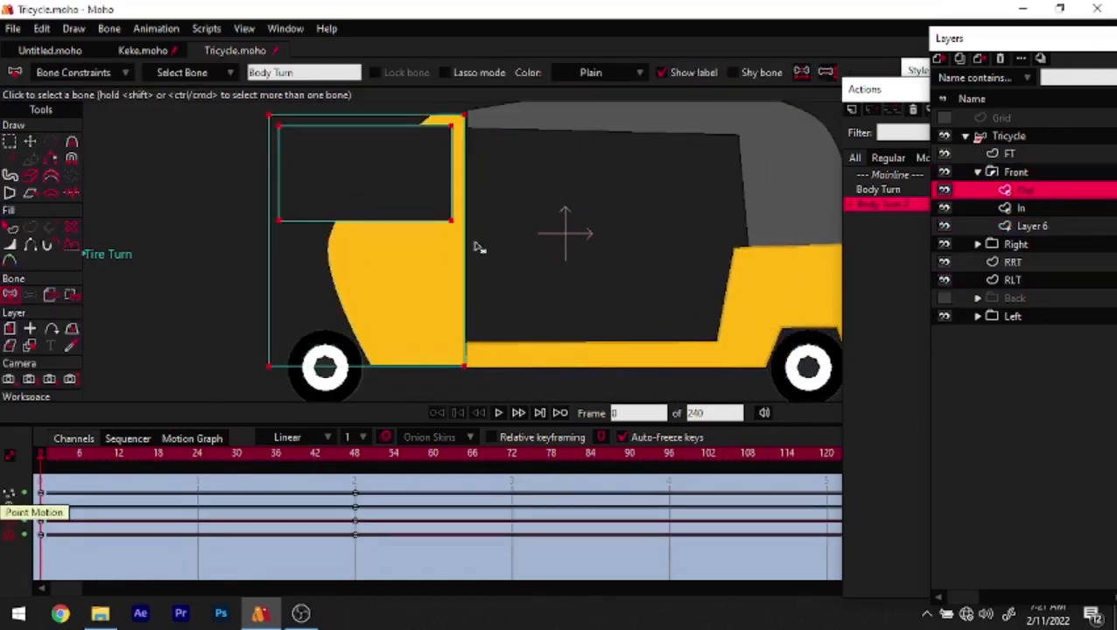
{"action": "left_click_drag", "start_coordinate": [84, 461], "coordinate": [14, 464]}
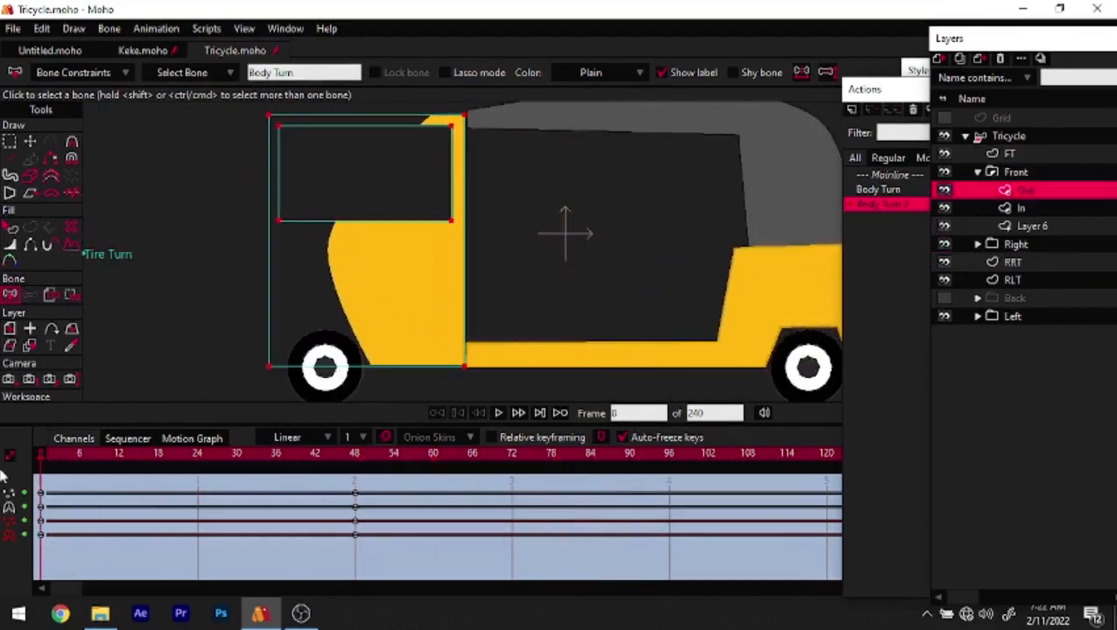
{"action": "left_click", "coordinate": [1026, 207]}
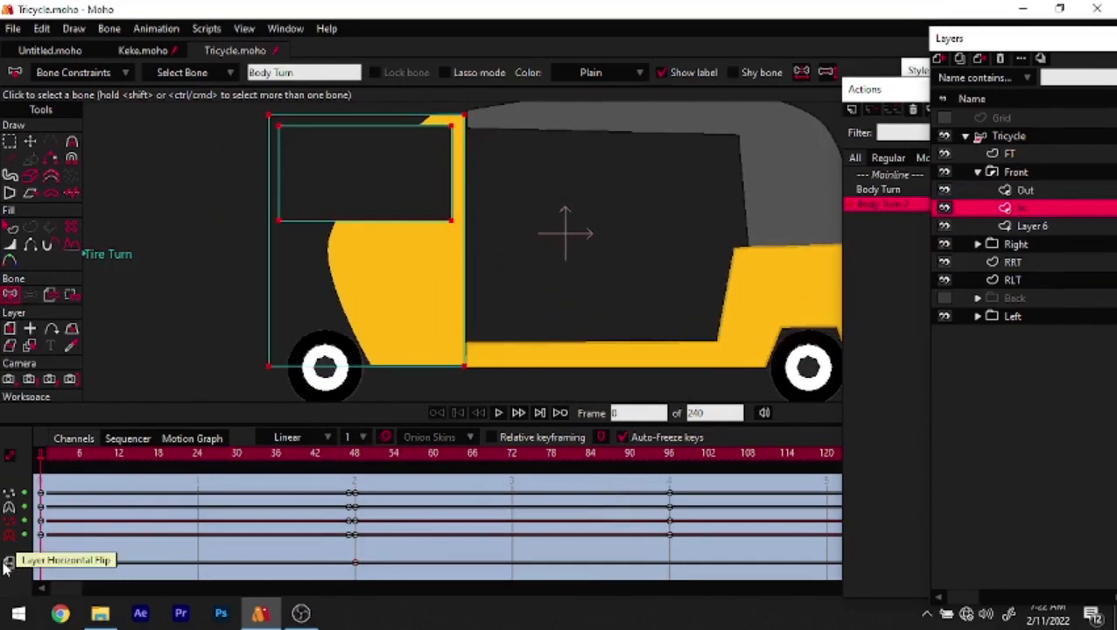
{"action": "key", "text": "Delete"}
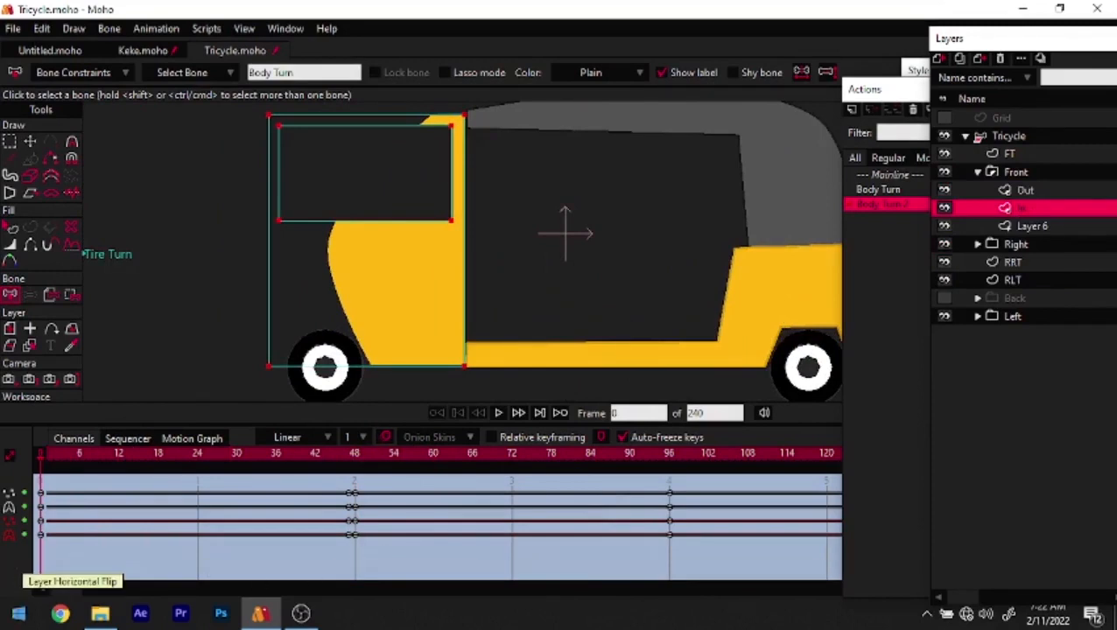
Delete Layer 6's horizontal flip keyframe and flip the whole Front group horizontally at frame 48
{"action": "left_click", "coordinate": [1033, 227]}
{"action": "key", "text": "Delete"}
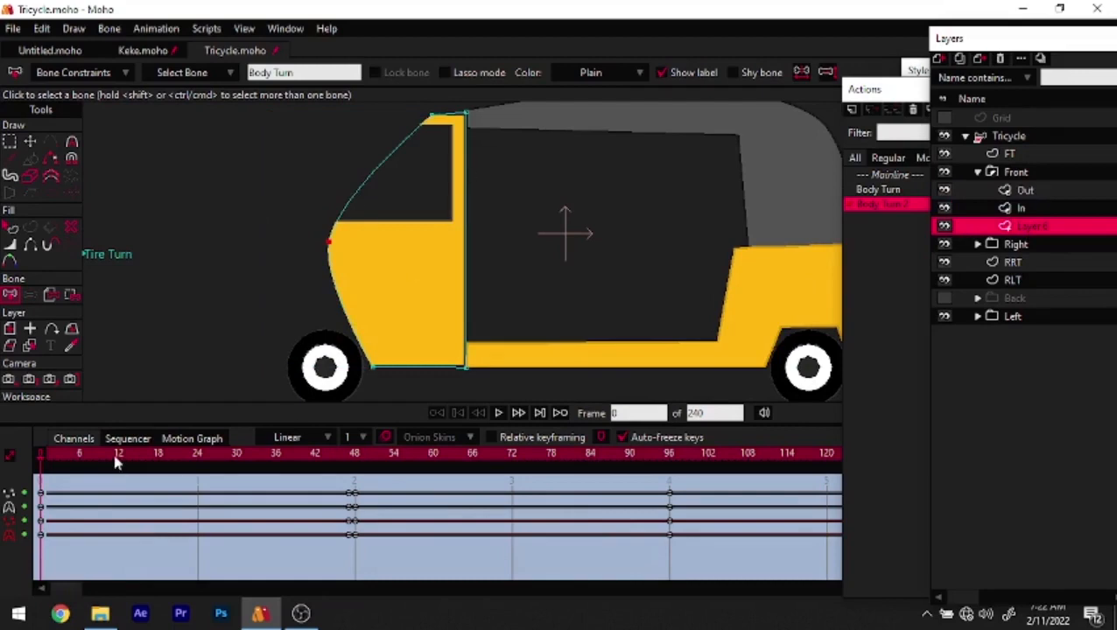
{"action": "left_click", "coordinate": [354, 454]}
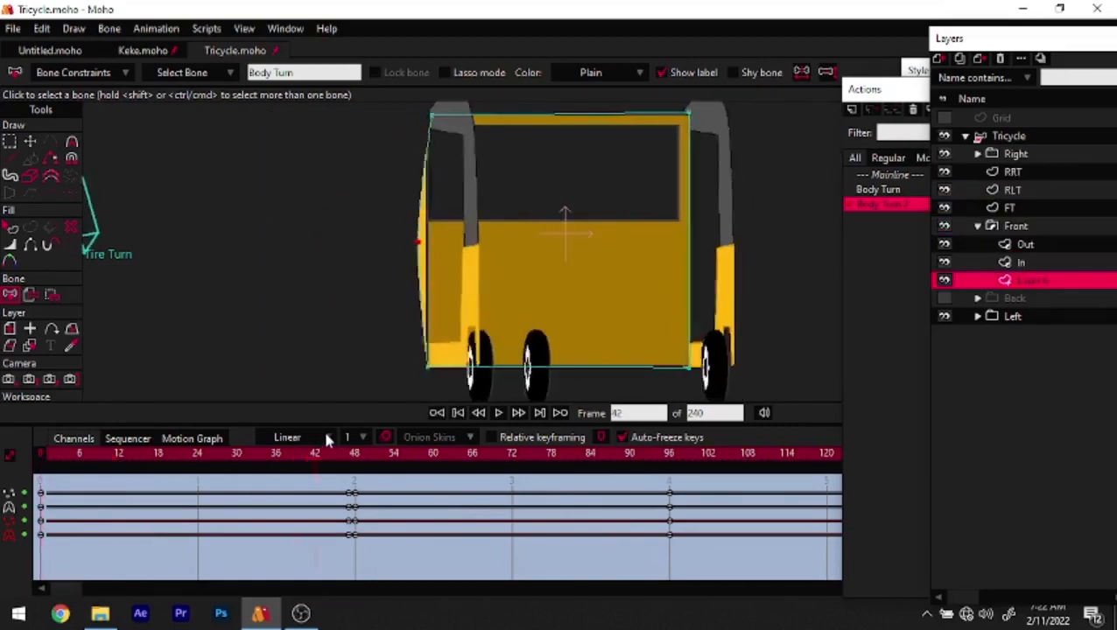
{"action": "left_click", "coordinate": [1027, 227]}
{"action": "left_click", "coordinate": [9, 175]}
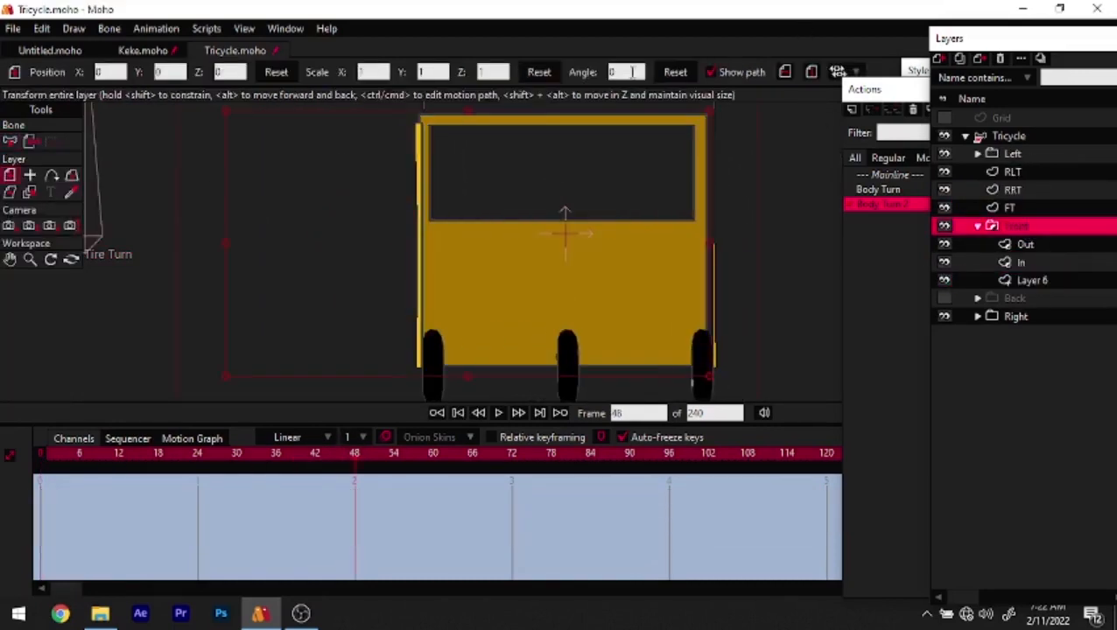
{"action": "left_click", "coordinate": [785, 73]}
At frame 96, reset the Out layer's points to their original position and scrub back to frame 0 to check the turn
{"action": "left_click_drag", "start_coordinate": [98, 451], "coordinate": [672, 545]}
{"action": "left_click", "coordinate": [1032, 266]}
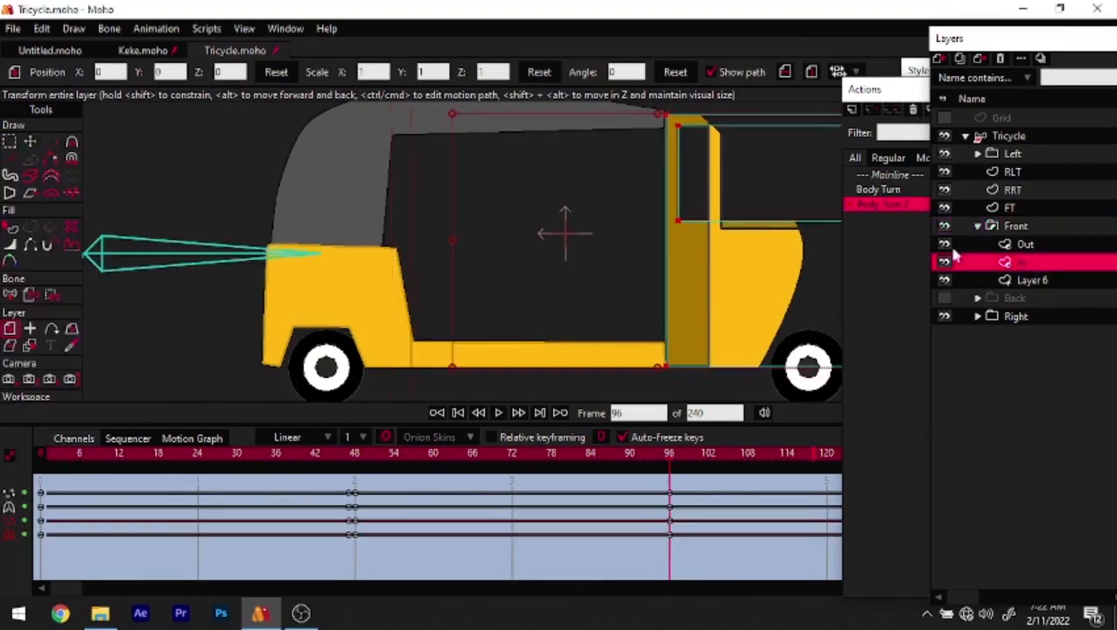
{"action": "left_click", "coordinate": [1037, 246]}
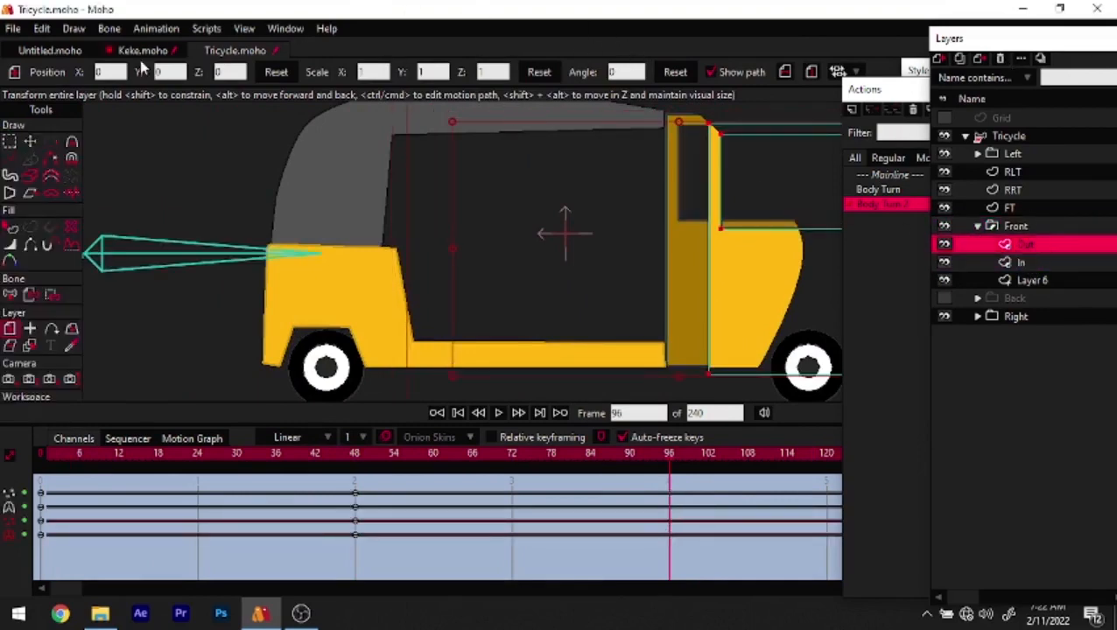
{"action": "left_click", "coordinate": [30, 140]}
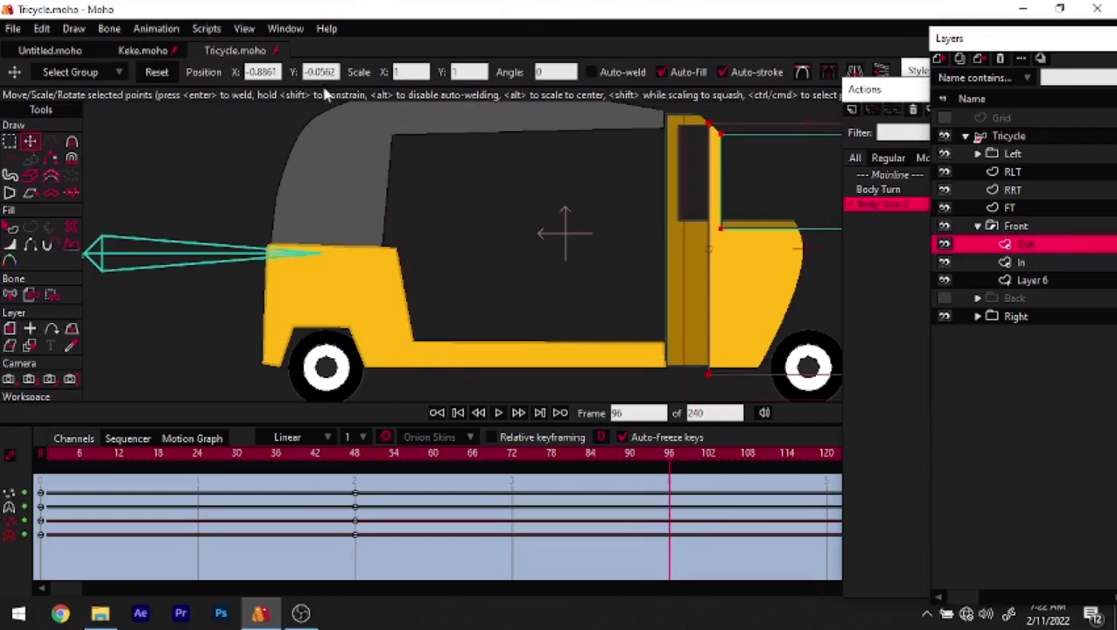
{"action": "left_click", "coordinate": [163, 77]}
{"action": "left_click_drag", "start_coordinate": [406, 368], "coordinate": [361, 367]}
{"action": "left_click_drag", "start_coordinate": [632, 459], "coordinate": [459, 503]}
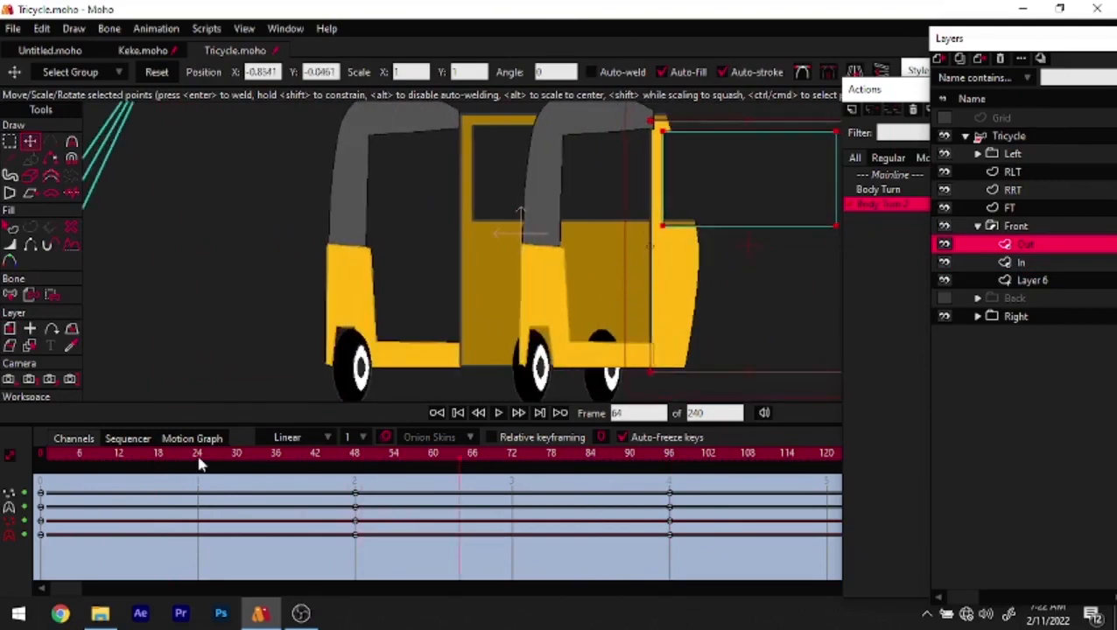
{"action": "left_click_drag", "start_coordinate": [200, 462], "coordinate": [40, 461]}
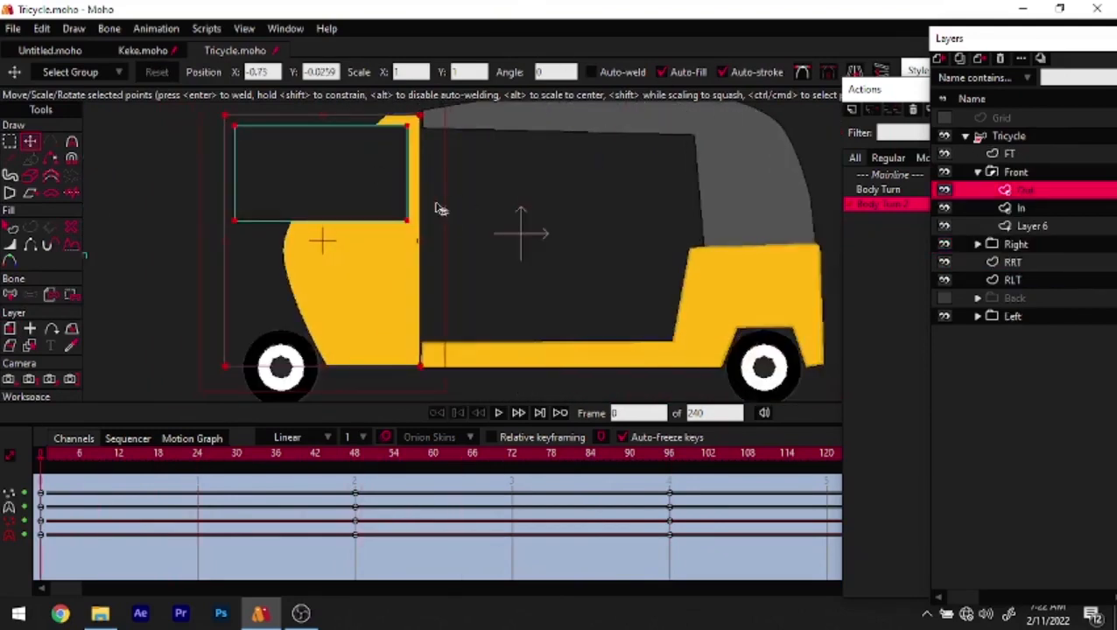
Compare the Out and In panels at frame 0, temporarily hiding the Out layer
{"action": "left_click_drag", "start_coordinate": [404, 217], "coordinate": [434, 218]}
{"action": "left_click", "coordinate": [1026, 208]}
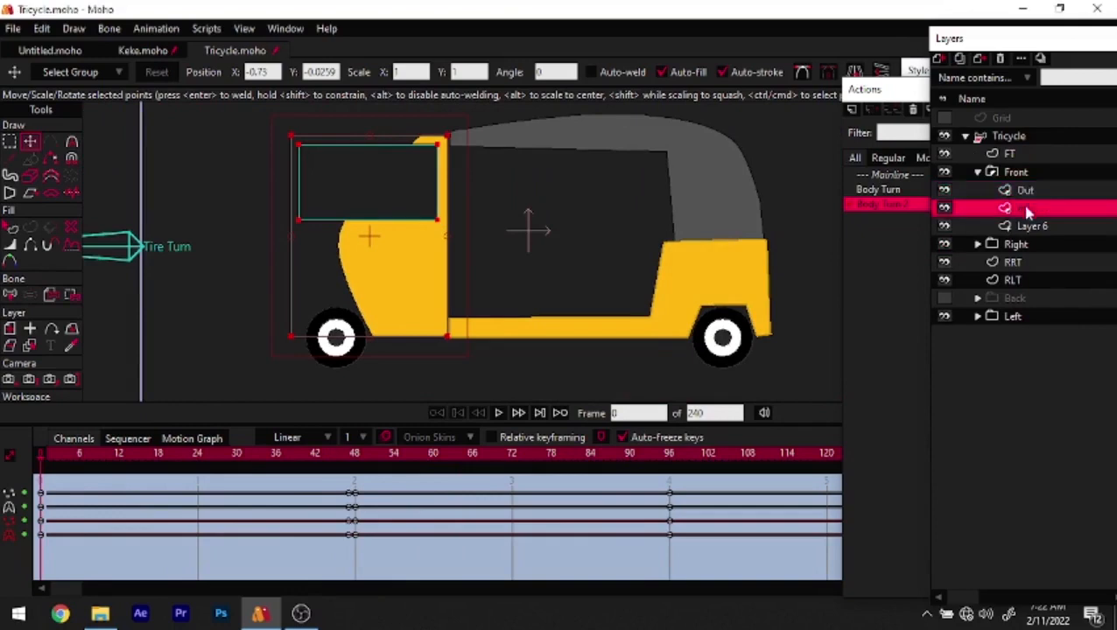
{"action": "left_click", "coordinate": [1042, 196]}
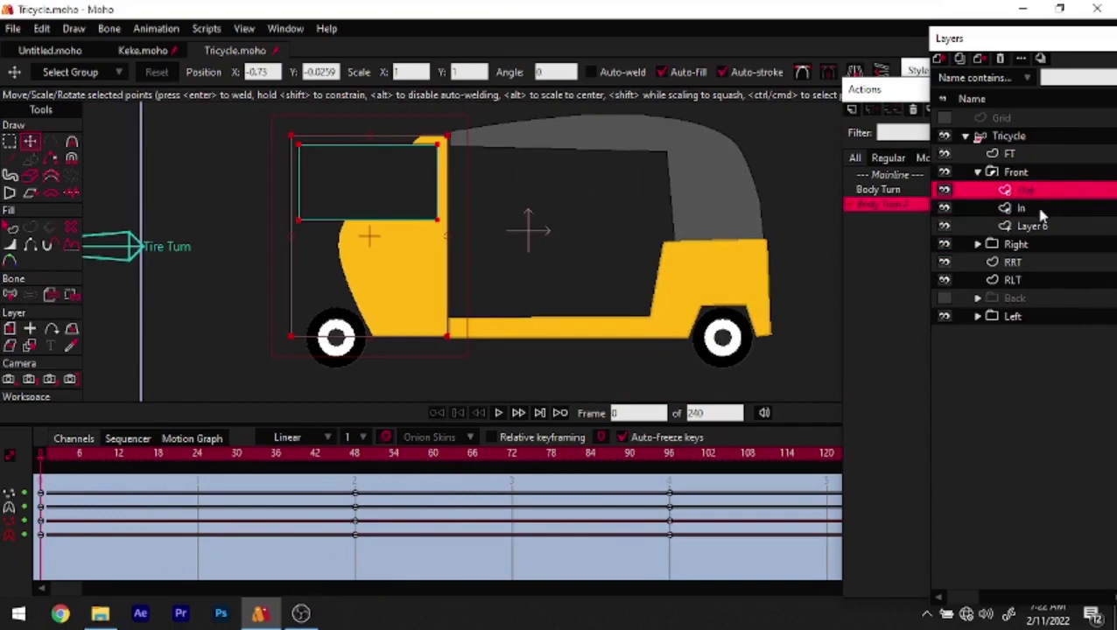
{"action": "left_click", "coordinate": [1039, 210]}
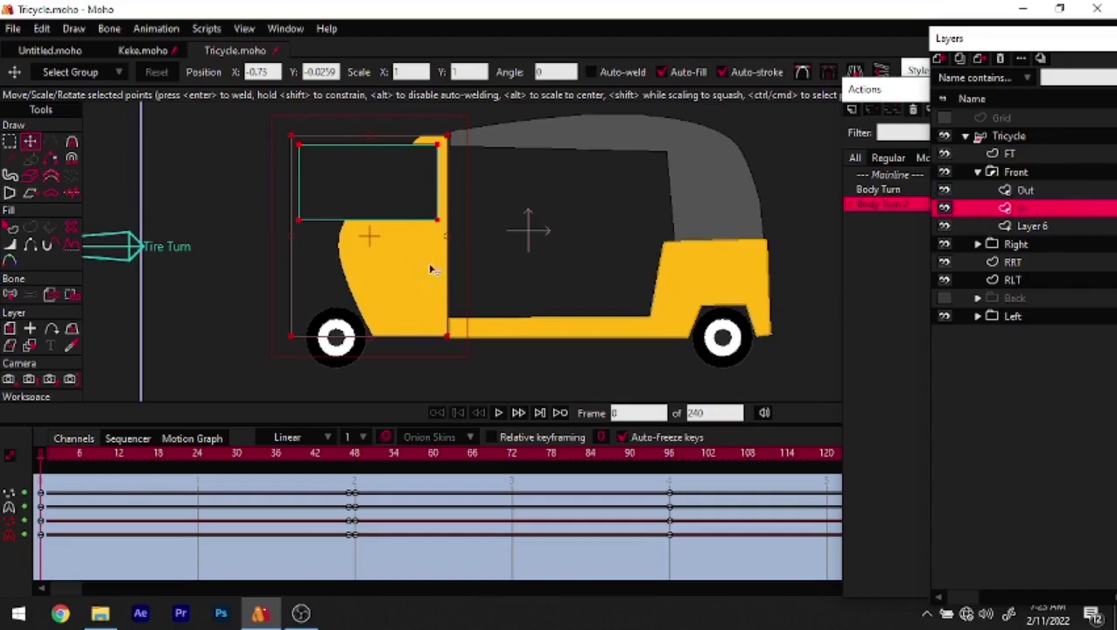
{"action": "left_click", "coordinate": [944, 191]}
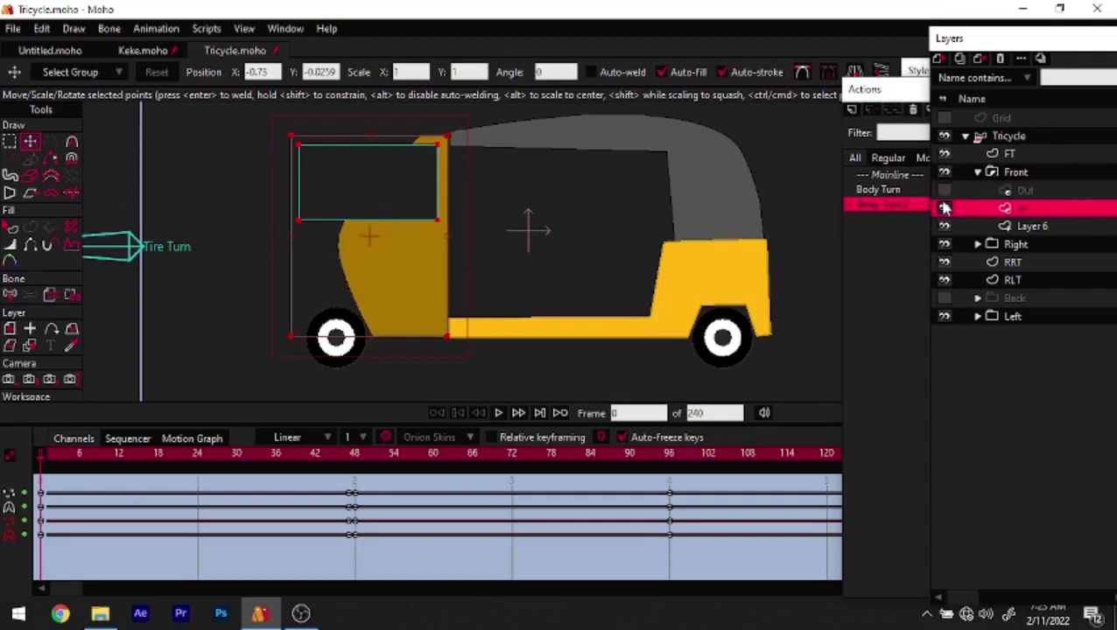
{"action": "left_click", "coordinate": [1029, 189]}
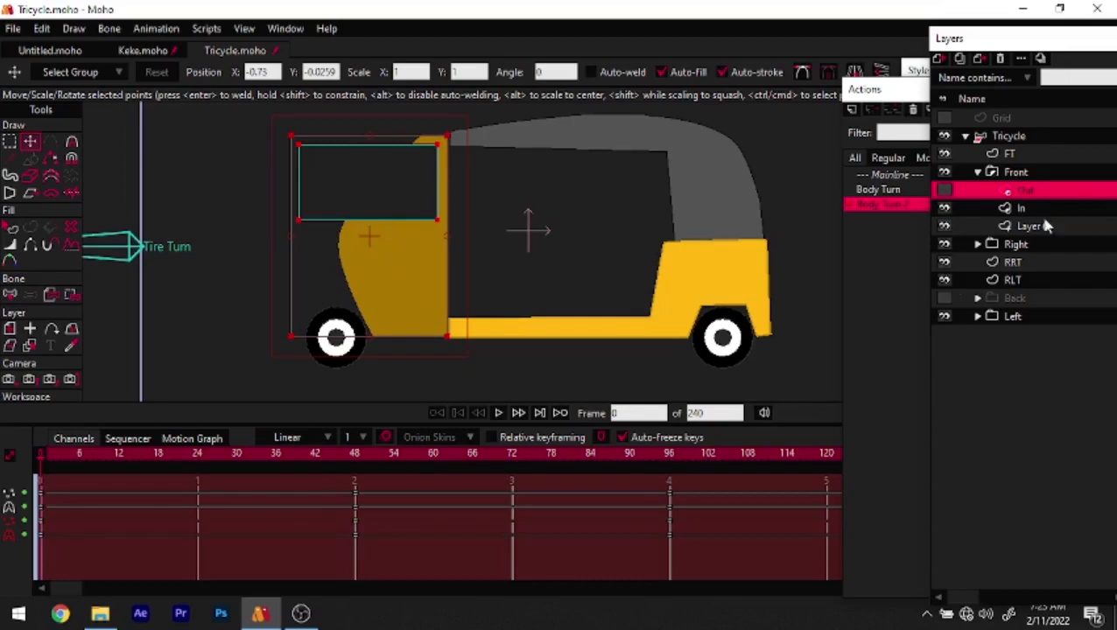
{"action": "left_click", "coordinate": [1064, 210]}
{"action": "left_click", "coordinate": [944, 190]}
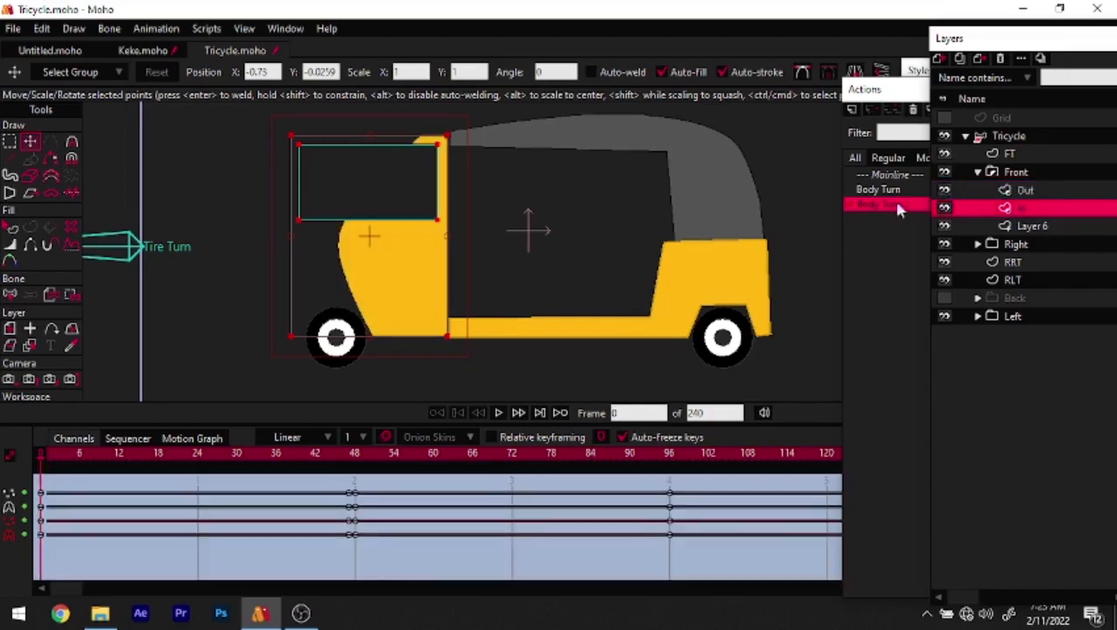
Scrub the turn up to frame 48 and compare the keyframes of the Out, In, Layer 6 and Front layers
{"action": "left_click_drag", "start_coordinate": [151, 452], "coordinate": [257, 453]}
{"action": "left_click", "coordinate": [1041, 245]}
{"action": "left_click", "coordinate": [1034, 261]}
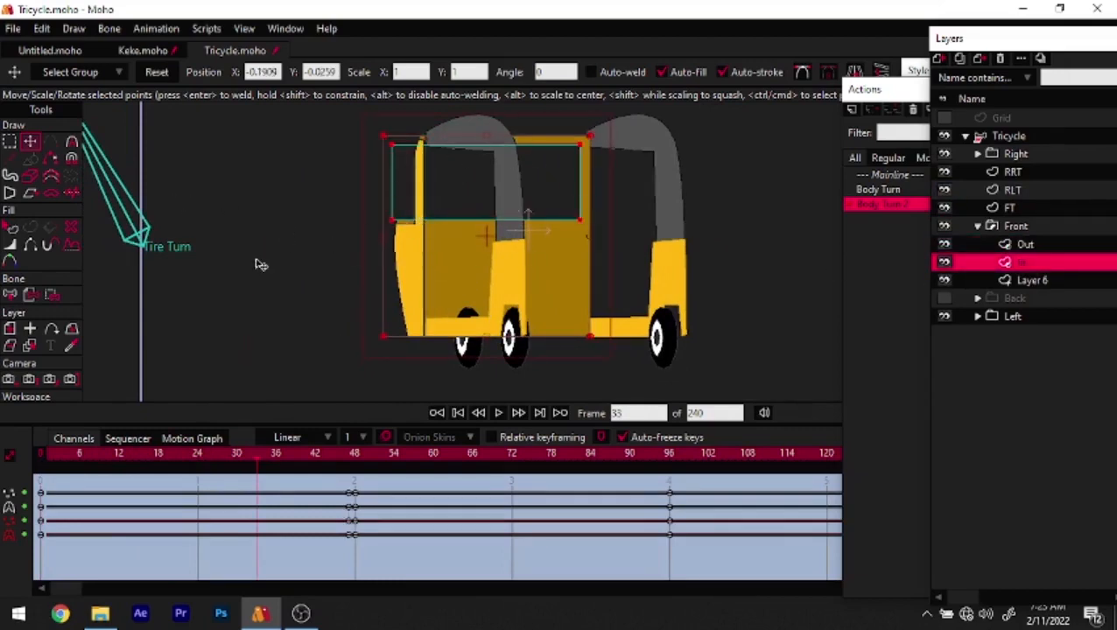
{"action": "left_click", "coordinate": [1058, 246]}
{"action": "left_click_drag", "start_coordinate": [181, 461], "coordinate": [352, 467]}
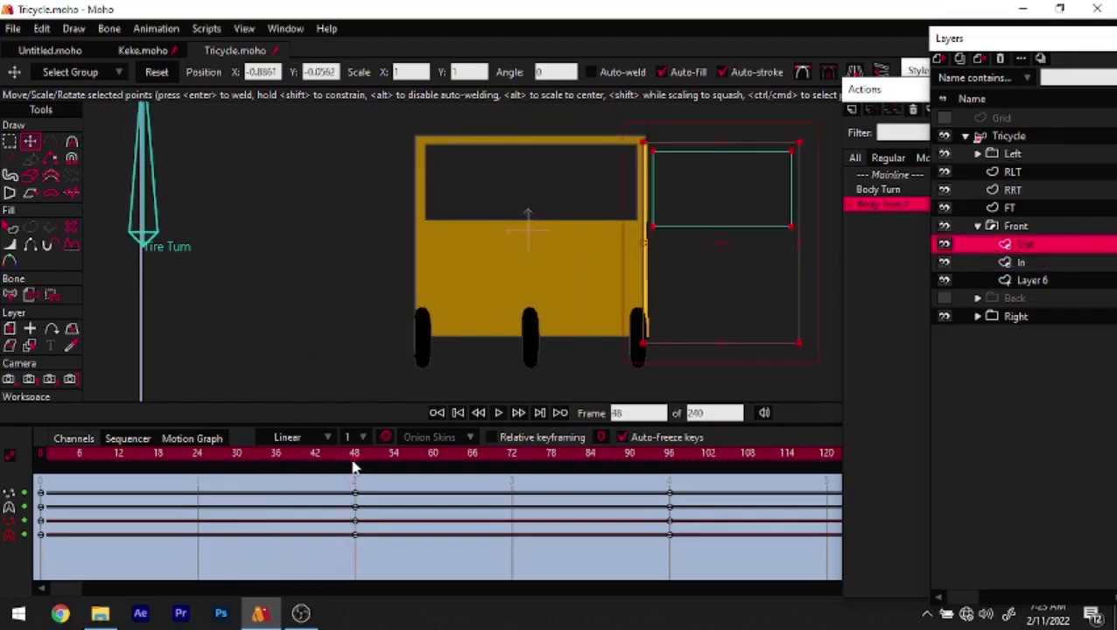
{"action": "left_click", "coordinate": [1019, 228]}
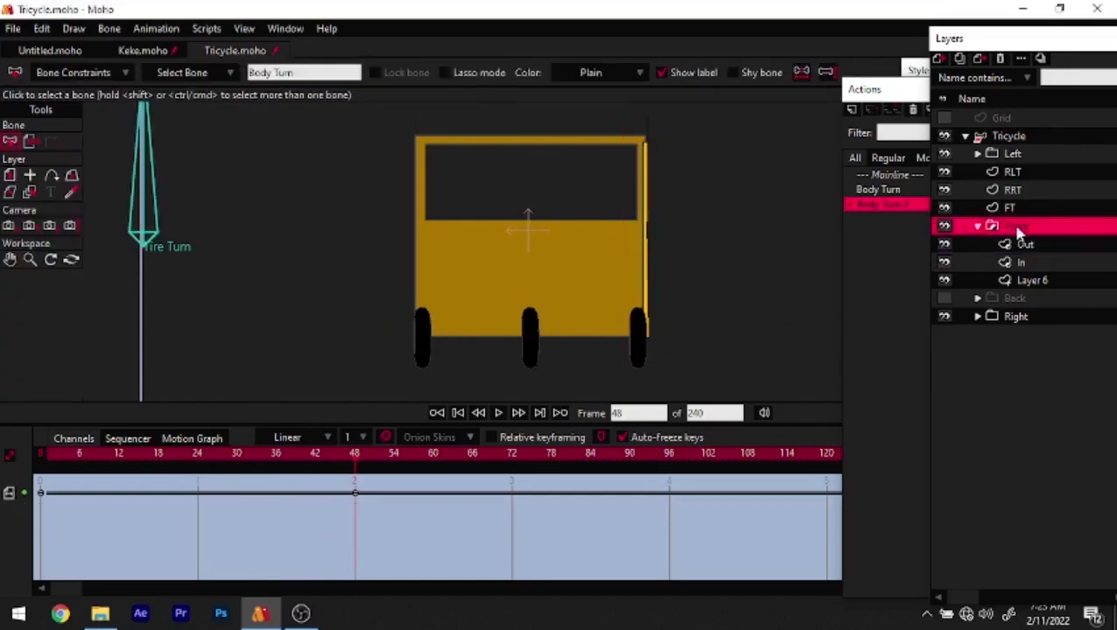
{"action": "left_click", "coordinate": [1029, 278]}
{"action": "left_click", "coordinate": [1031, 262]}
{"action": "left_click", "coordinate": [1029, 225]}
{"action": "left_click_drag", "start_coordinate": [401, 459], "coordinate": [2, 542]}
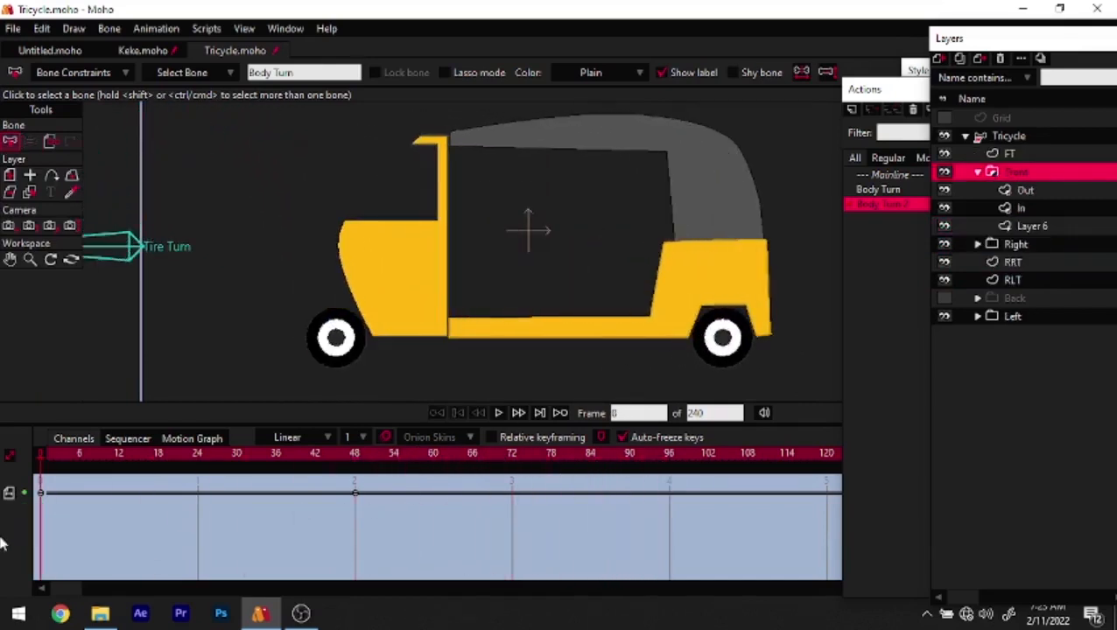
At frame 1, reorder the Tricycle layers so that Right through Left sit above FT, and preview the following frames
{"action": "left_click", "coordinate": [516, 414]}
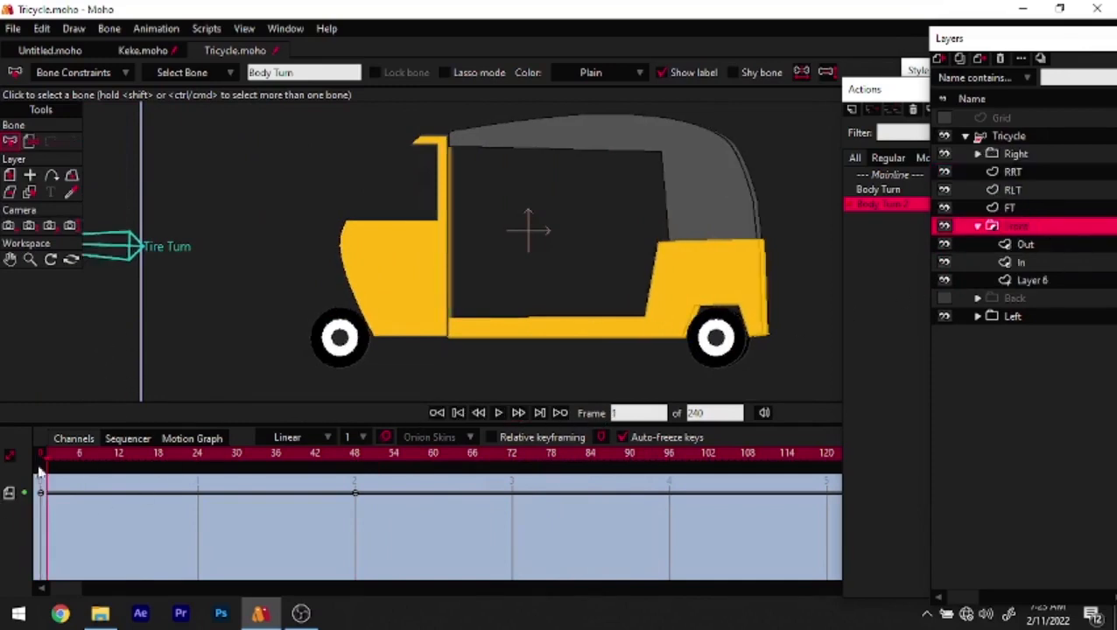
{"action": "left_click", "coordinate": [1025, 210]}
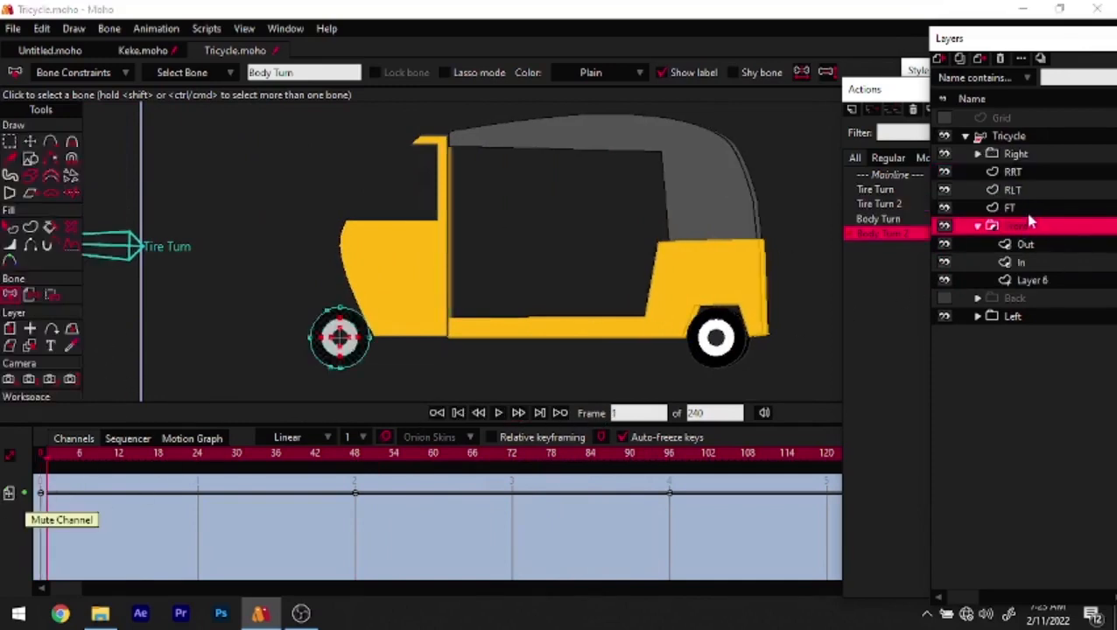
{"action": "left_click", "coordinate": [978, 227]}
{"action": "left_click_drag", "start_coordinate": [1031, 216], "coordinate": [1038, 183]}
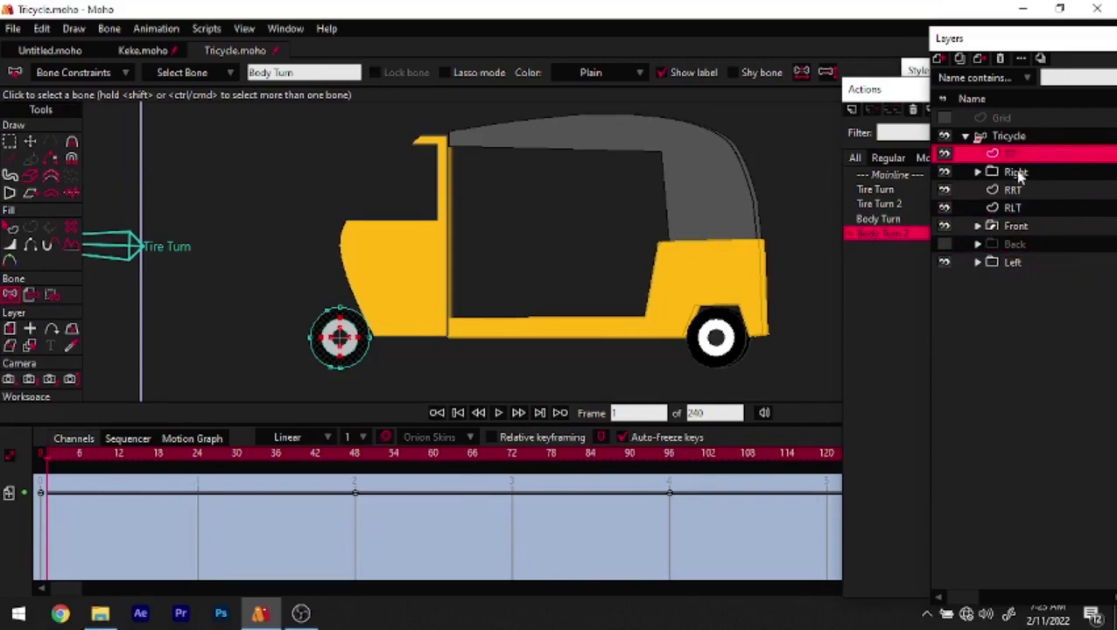
{"action": "left_click", "coordinate": [1028, 178]}
{"action": "left_click", "coordinate": [1024, 257], "text": "shift"}
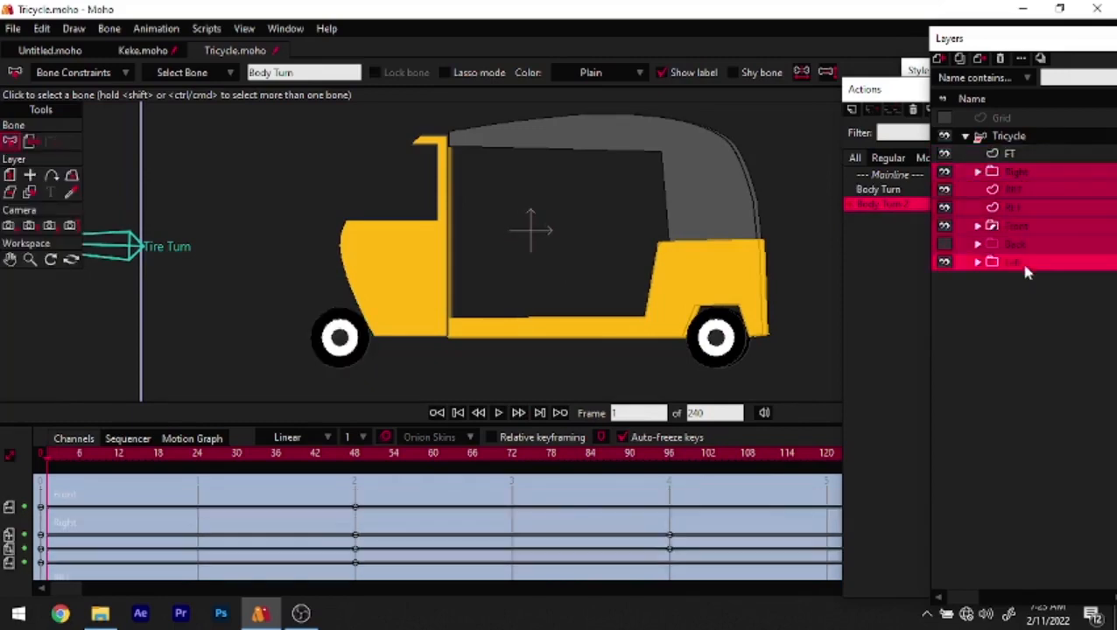
{"action": "left_click_drag", "start_coordinate": [1007, 171], "coordinate": [1037, 159]}
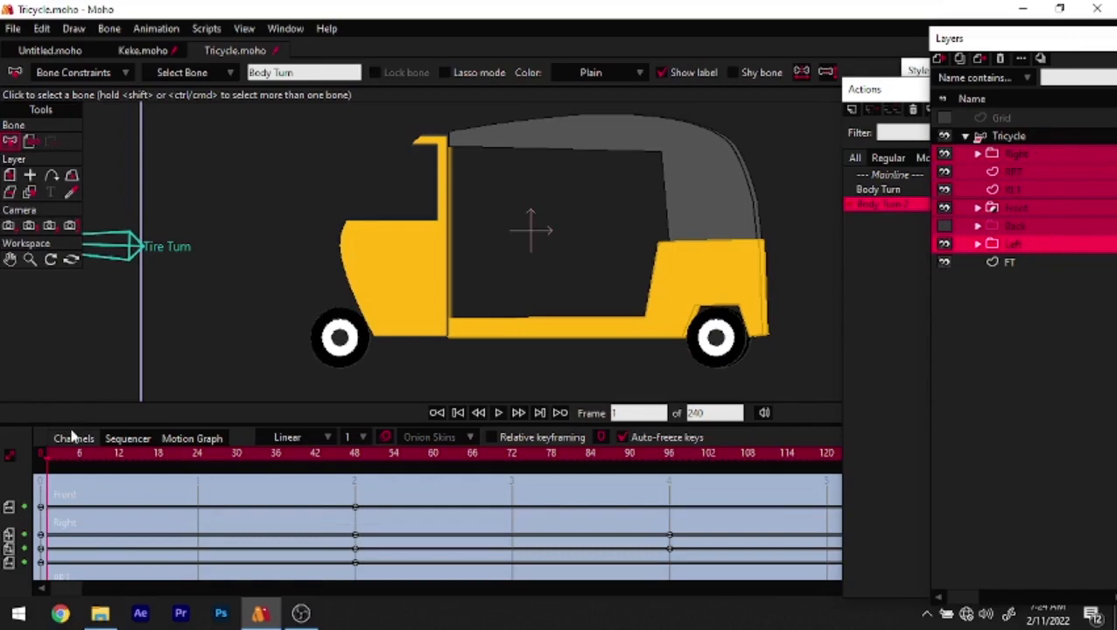
{"action": "left_click_drag", "start_coordinate": [52, 454], "coordinate": [106, 450]}
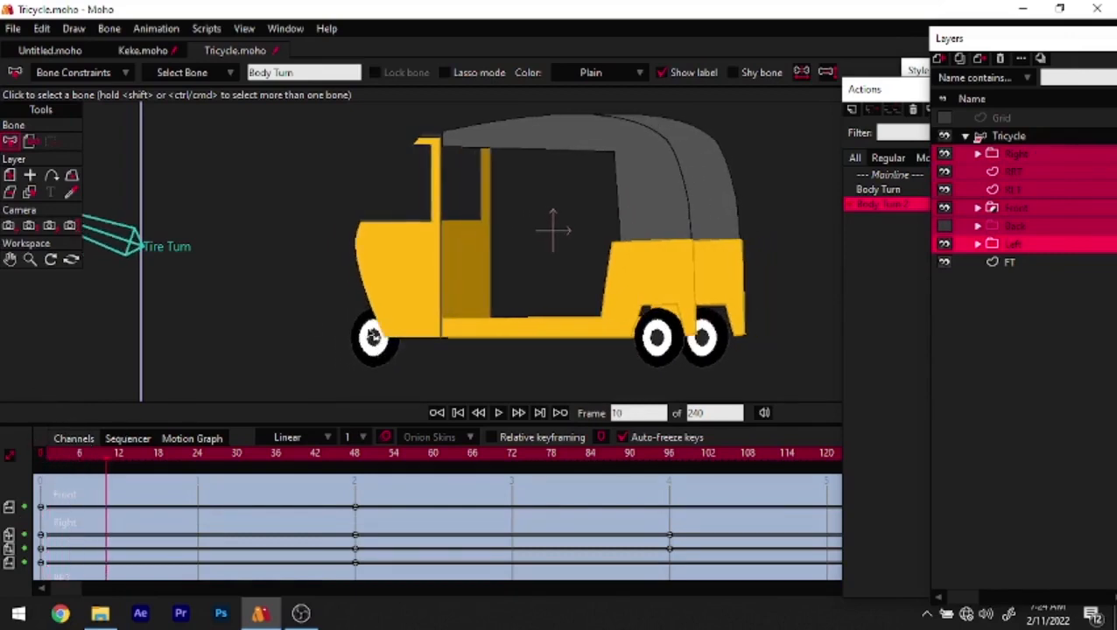
At frame 48, move the Front, Back and Right groups above the FT layer and scrub back to frame 0 to check
{"action": "left_click_drag", "start_coordinate": [124, 459], "coordinate": [352, 483]}
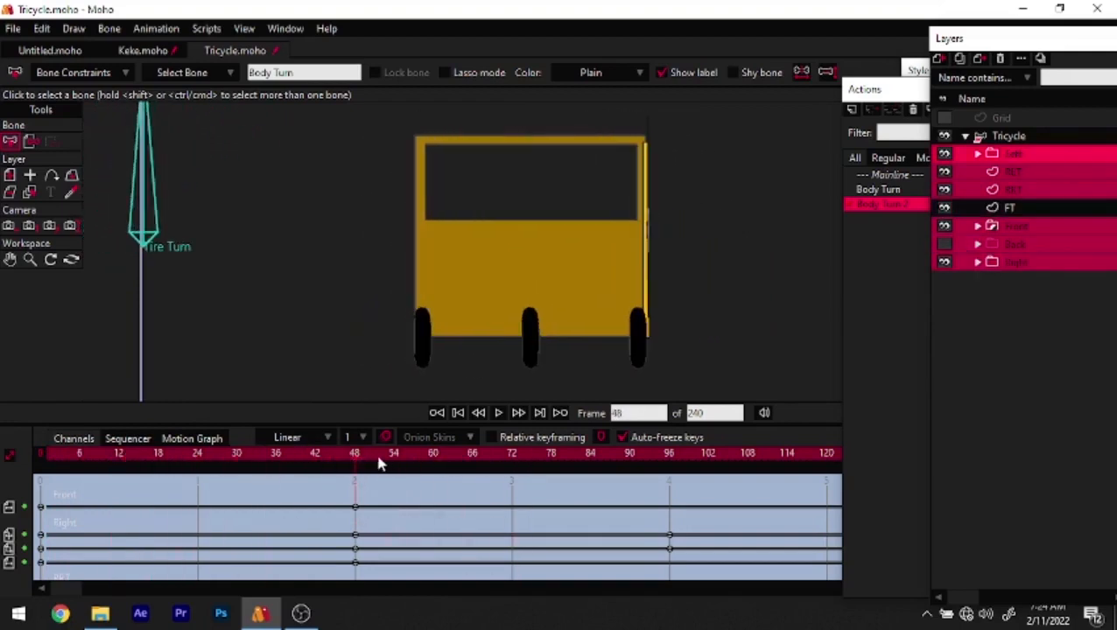
{"action": "left_click", "coordinate": [1018, 207]}
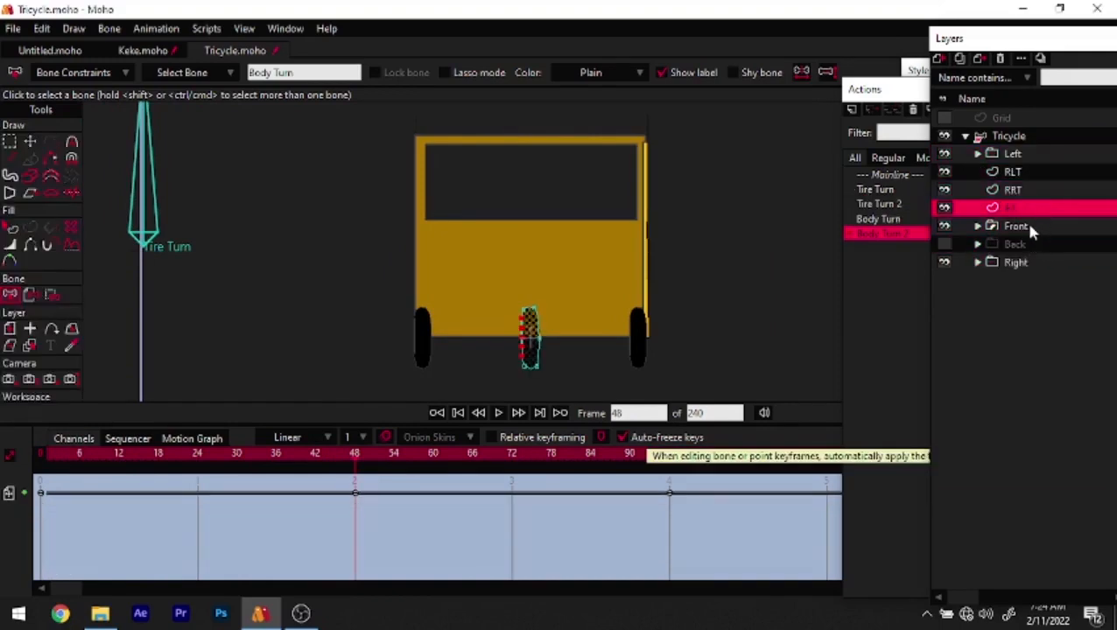
{"action": "left_click", "coordinate": [1031, 226]}
{"action": "left_click", "coordinate": [1034, 260], "text": "shift"}
{"action": "left_click_drag", "start_coordinate": [1038, 223], "coordinate": [1034, 203]}
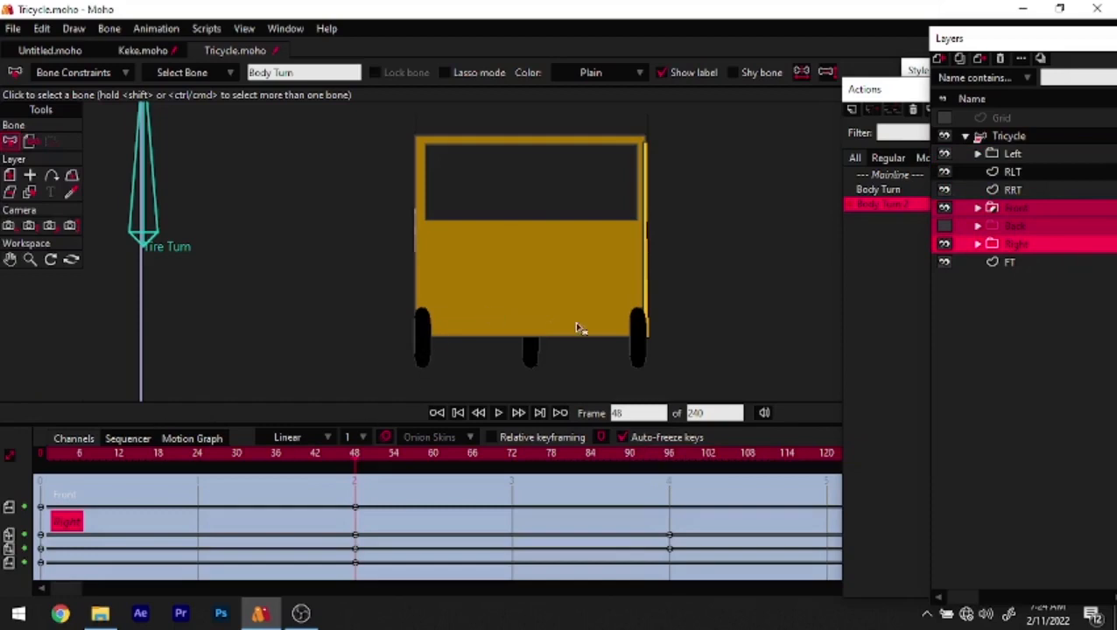
{"action": "left_click", "coordinate": [394, 457]}
{"action": "left_click_drag", "start_coordinate": [426, 462], "coordinate": [131, 595]}
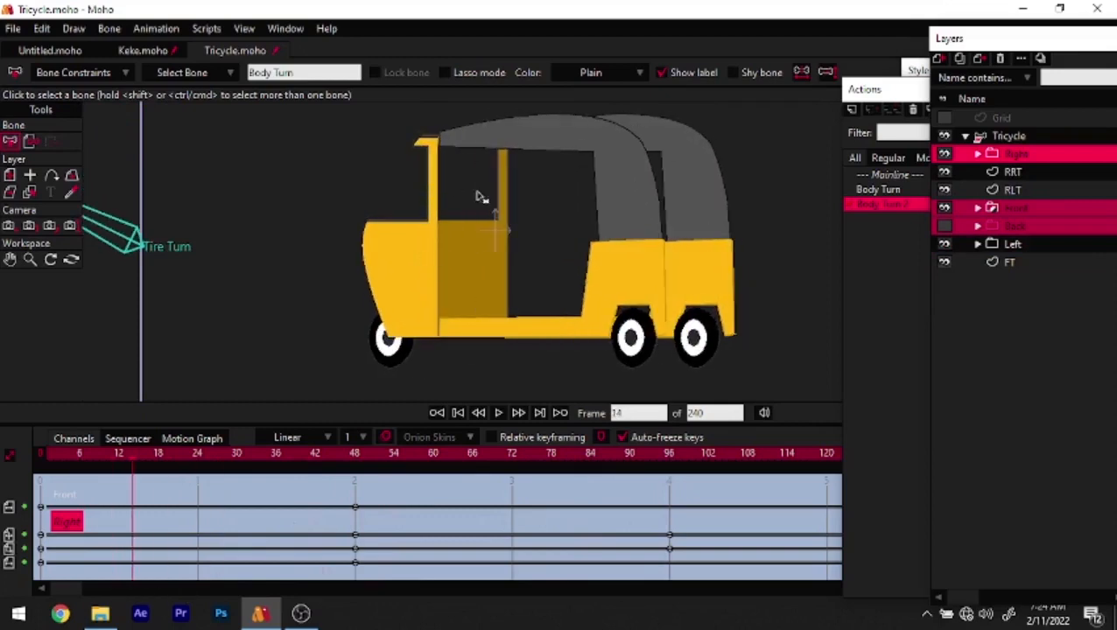
{"action": "left_click_drag", "start_coordinate": [158, 469], "coordinate": [12, 562]}
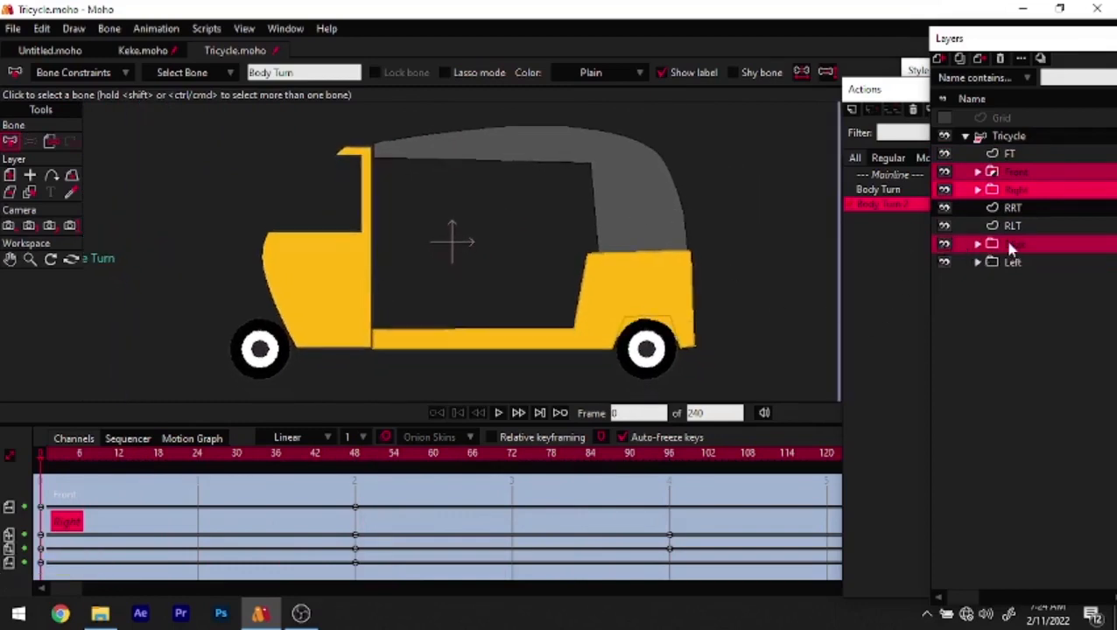
At frame 48, move all points of the Back group's Layer 7 onto the front panel, aligning their outer side edges
{"action": "left_click", "coordinate": [979, 246]}
{"action": "left_click", "coordinate": [1017, 262]}
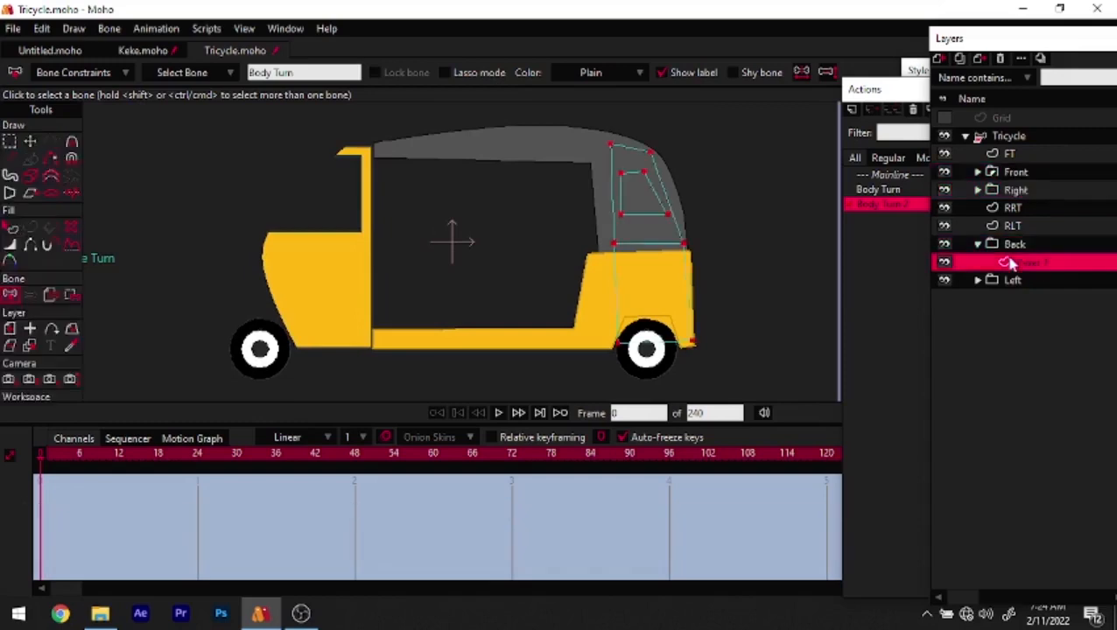
{"action": "left_click_drag", "start_coordinate": [142, 457], "coordinate": [354, 464]}
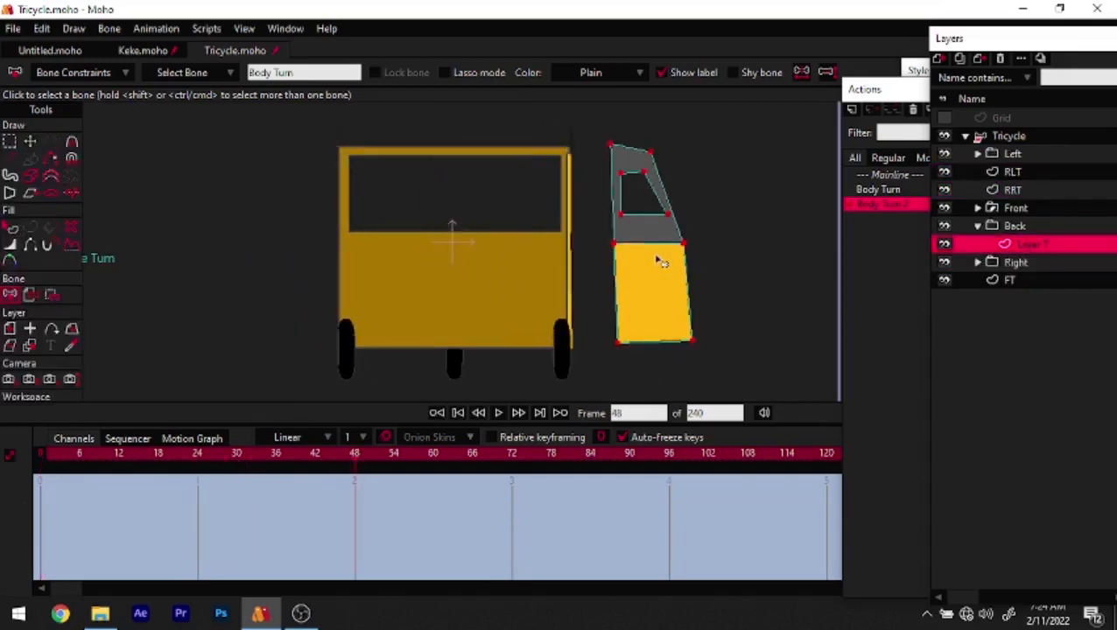
{"action": "left_click", "coordinate": [30, 141]}
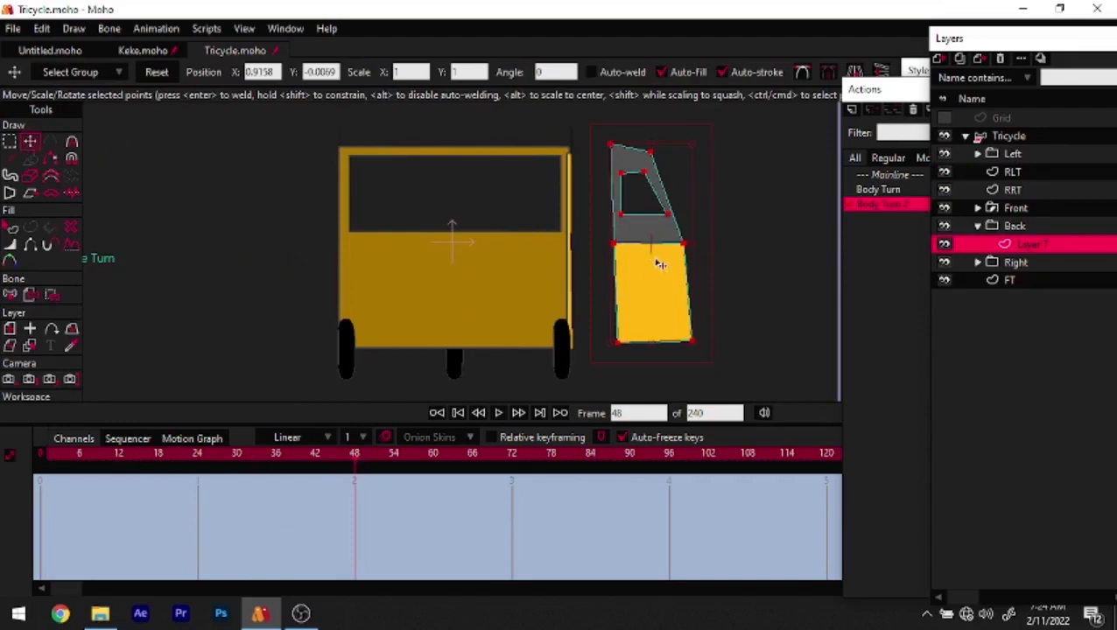
{"action": "left_click_drag", "start_coordinate": [665, 271], "coordinate": [442, 282]}
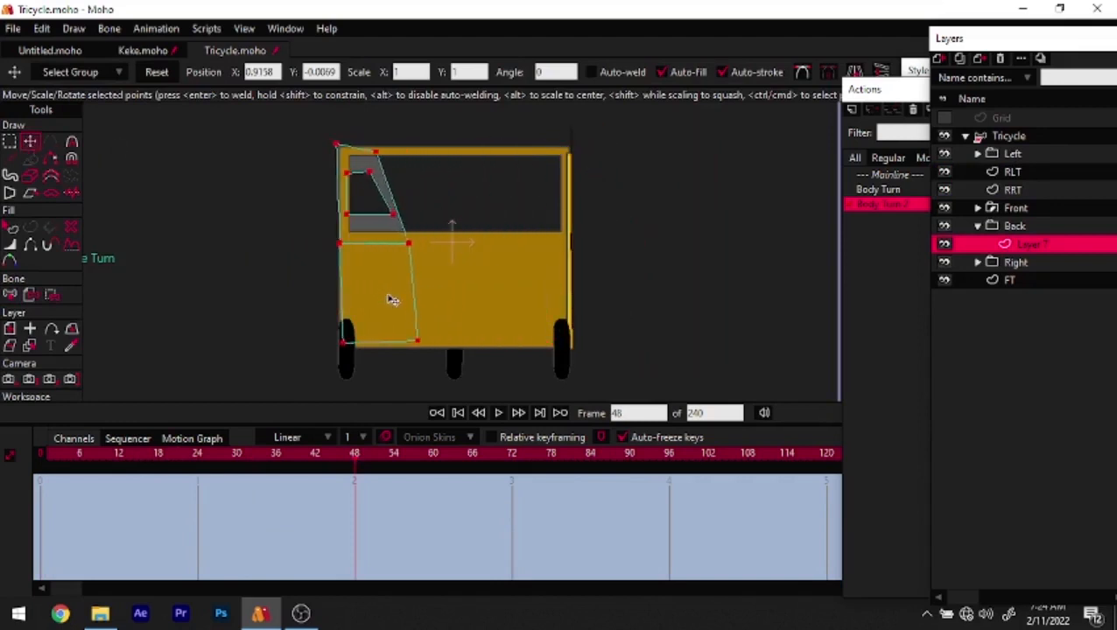
Widen Layer 7 at frame 48 by moving its inner side points across to the front panel's opposite edge
{"action": "scroll", "coordinate": [394, 166], "scroll_direction": "up", "scroll_amount": 3}
{"action": "left_click_drag", "start_coordinate": [335, 125], "coordinate": [477, 423]}
{"action": "left_click_drag", "start_coordinate": [415, 313], "coordinate": [638, 341]}
{"action": "left_click", "coordinate": [636, 255]}
{"action": "left_click_drag", "start_coordinate": [636, 256], "coordinate": [648, 261]}
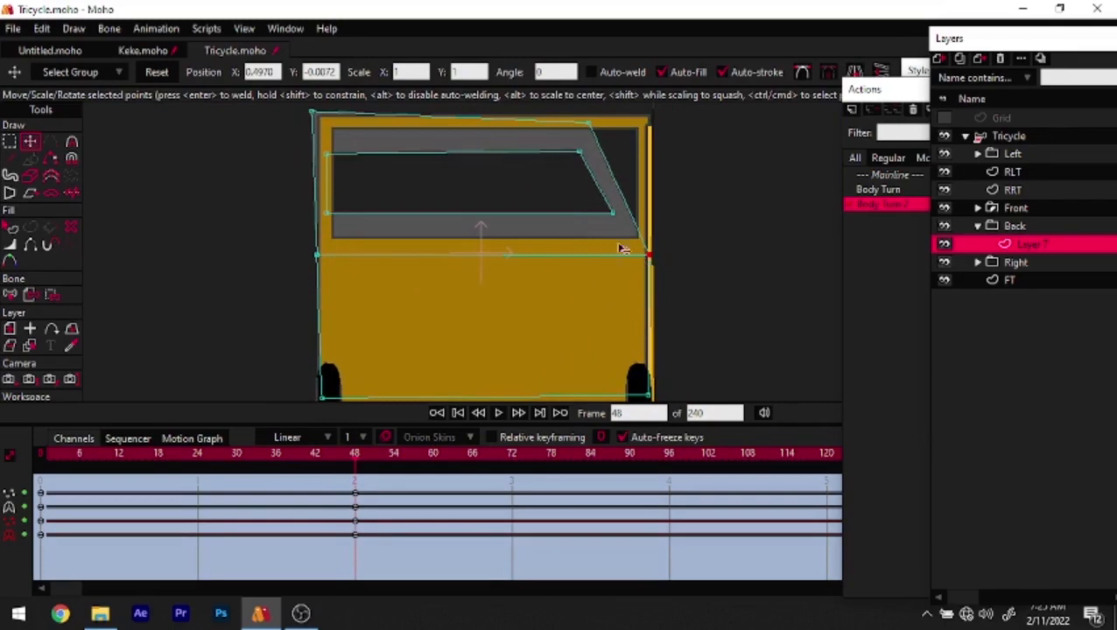
Fine-tune Layer 7's corner and side points at frame 48 to match the front panel's outline
{"action": "left_click_drag", "start_coordinate": [557, 117], "coordinate": [637, 206]}
{"action": "left_click_drag", "start_coordinate": [596, 156], "coordinate": [646, 153]}
{"action": "left_click_drag", "start_coordinate": [627, 243], "coordinate": [643, 294]}
{"action": "left_click_drag", "start_coordinate": [304, 145], "coordinate": [338, 167]}
{"action": "left_click_drag", "start_coordinate": [343, 326], "coordinate": [343, 312]}
{"action": "left_click_drag", "start_coordinate": [615, 234], "coordinate": [644, 279]}
Reshape Layer 7's window at frame 48 into a narrower, centred rectangle by moving its side points inward
{"action": "left_click_drag", "start_coordinate": [326, 195], "coordinate": [391, 282]}
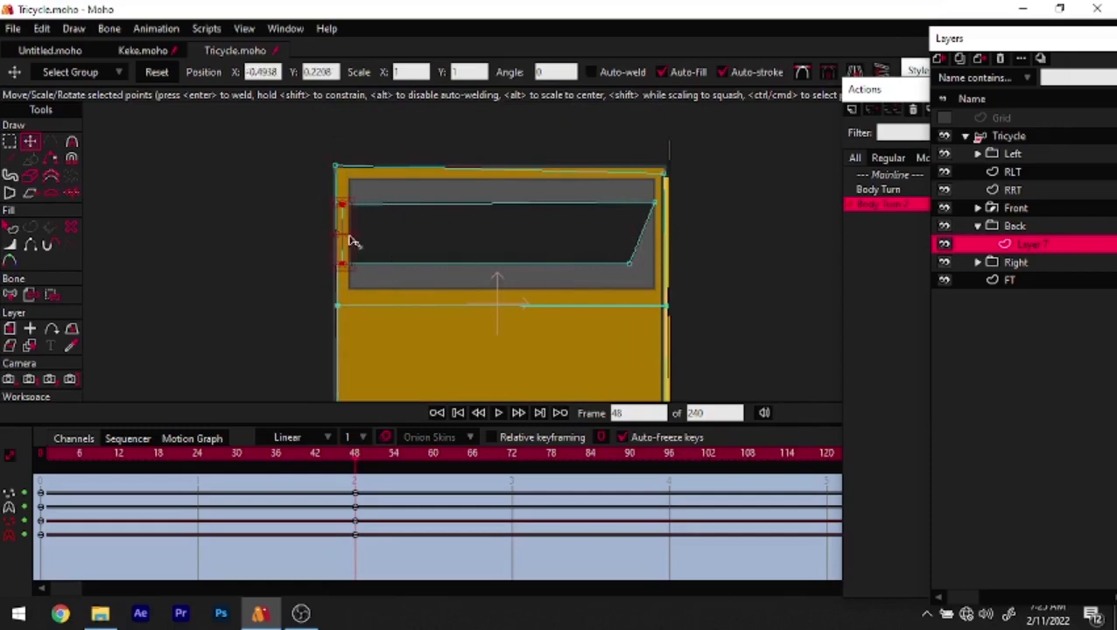
{"action": "left_click_drag", "start_coordinate": [343, 253], "coordinate": [440, 255]}
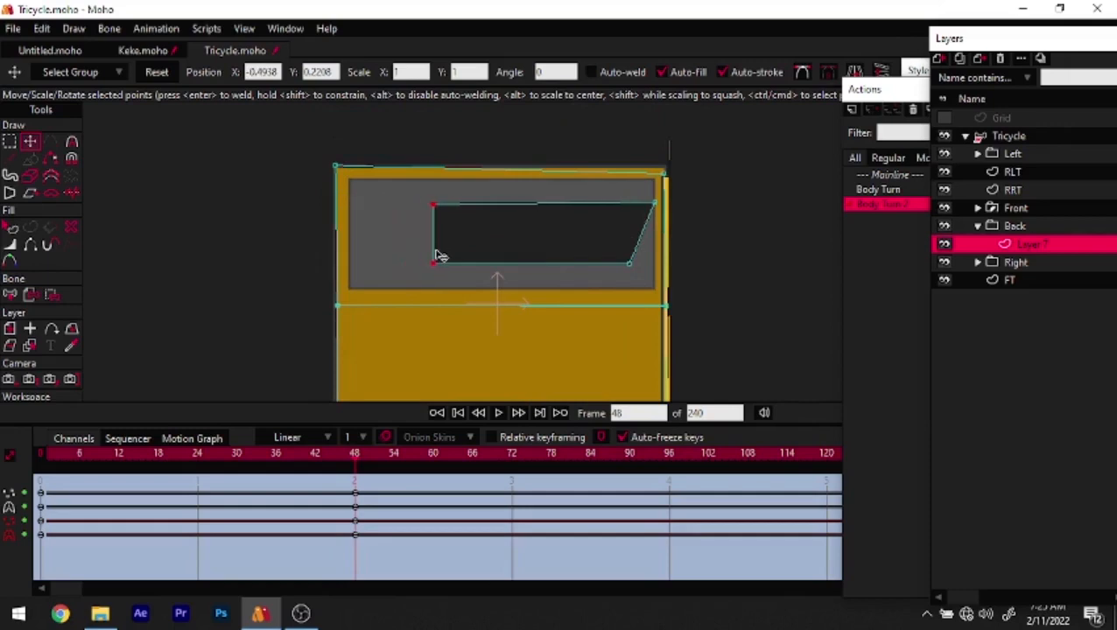
{"action": "left_click_drag", "start_coordinate": [655, 206], "coordinate": [582, 209]}
{"action": "left_click_drag", "start_coordinate": [629, 264], "coordinate": [584, 269]}
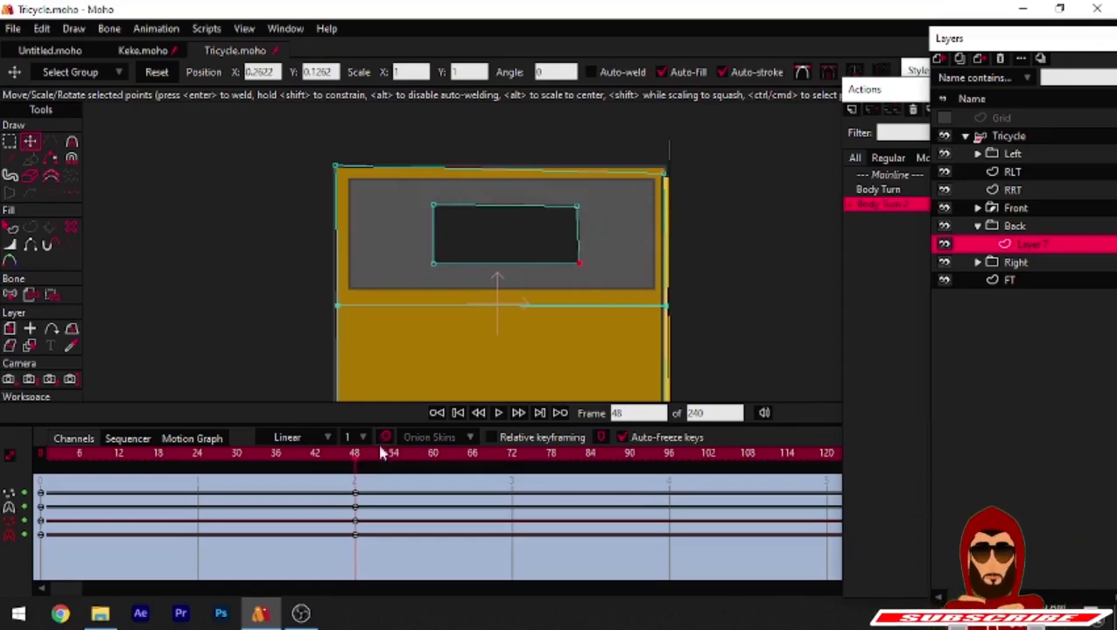
{"action": "scroll", "coordinate": [417, 254], "scroll_direction": "down", "scroll_amount": 4}
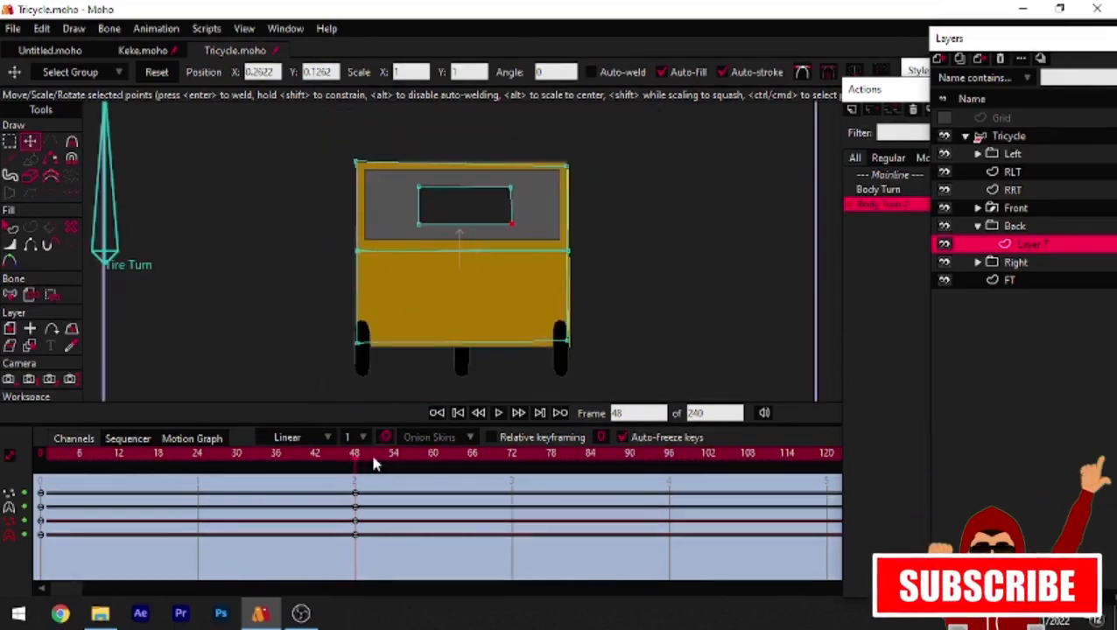
Flip the Back group horizontally at frame 48
{"action": "left_click", "coordinate": [1016, 226]}
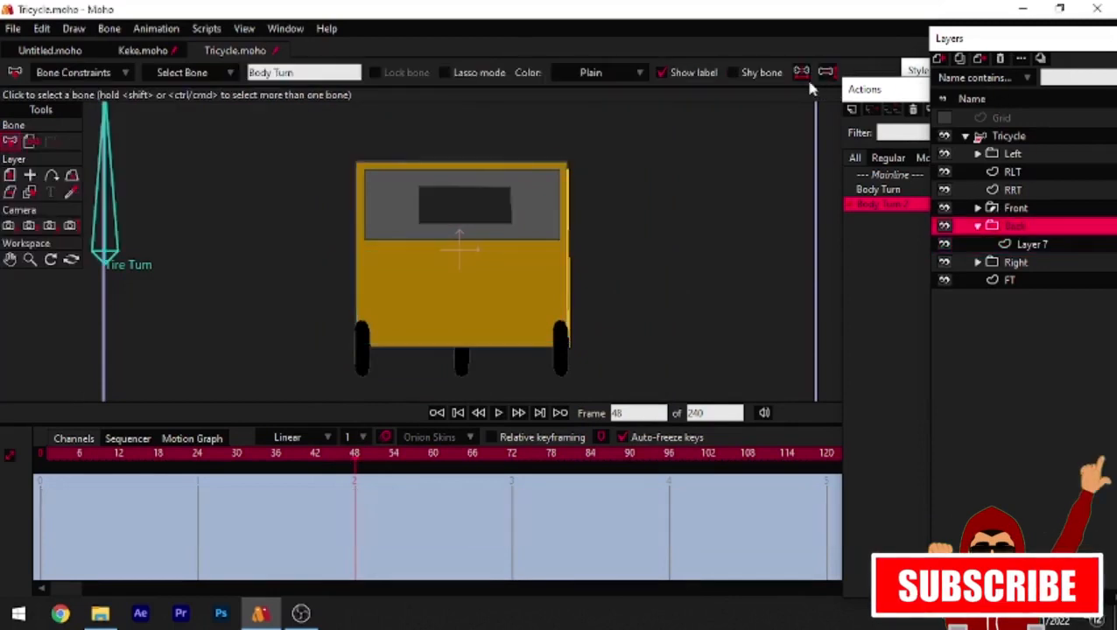
{"action": "left_click", "coordinate": [10, 178]}
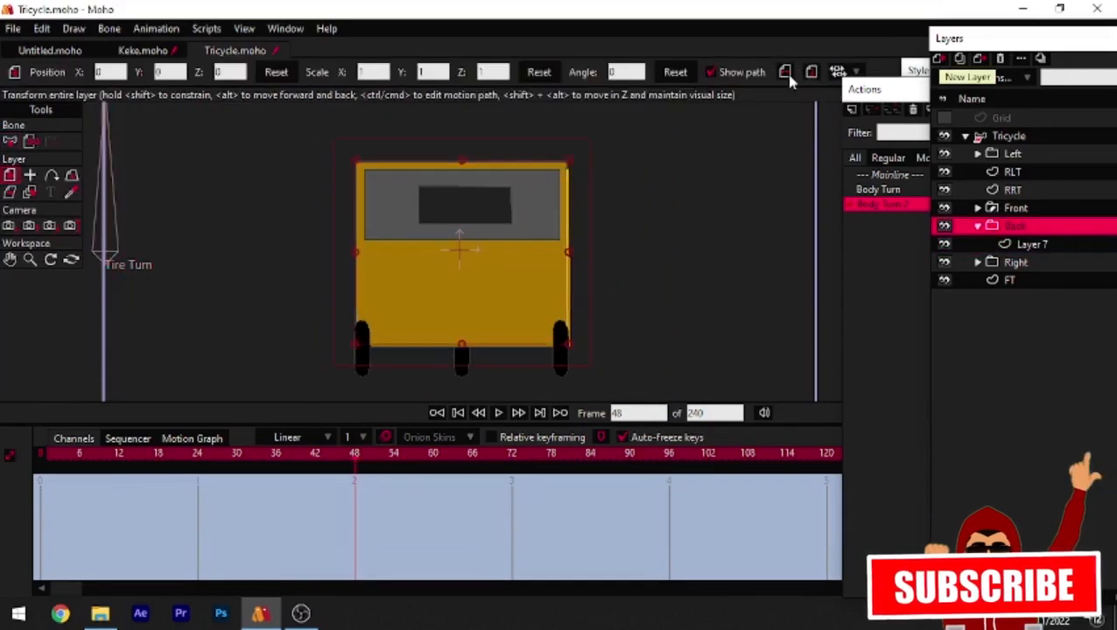
{"action": "left_click", "coordinate": [784, 72]}
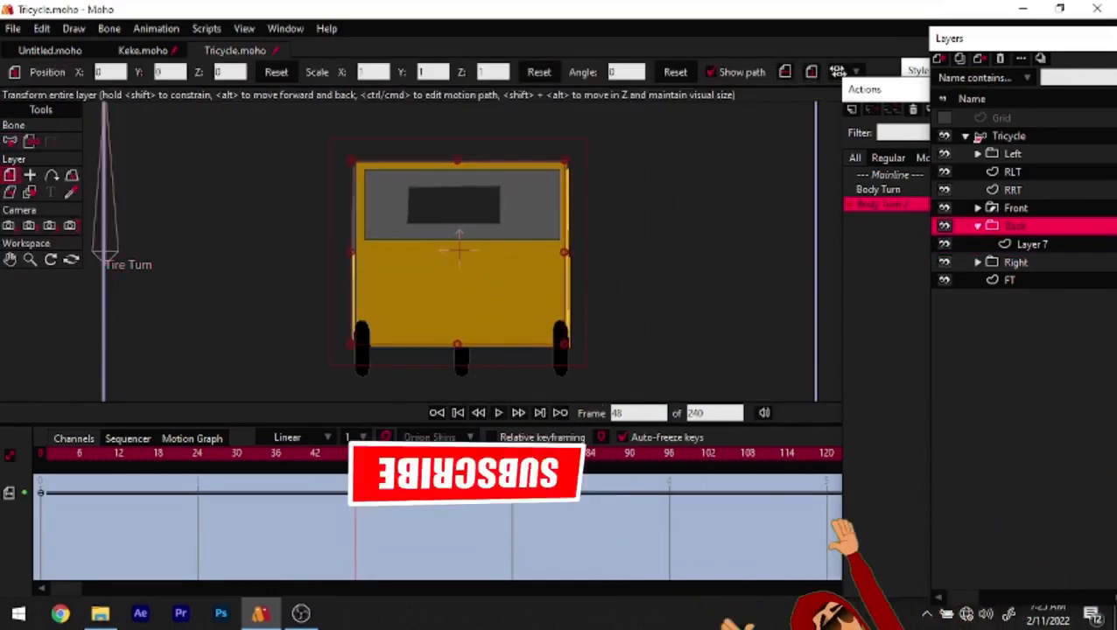
At frame 96, reset all points of Layer 7 to their original shape and scrub back to frame 0
{"action": "left_click", "coordinate": [668, 492]}
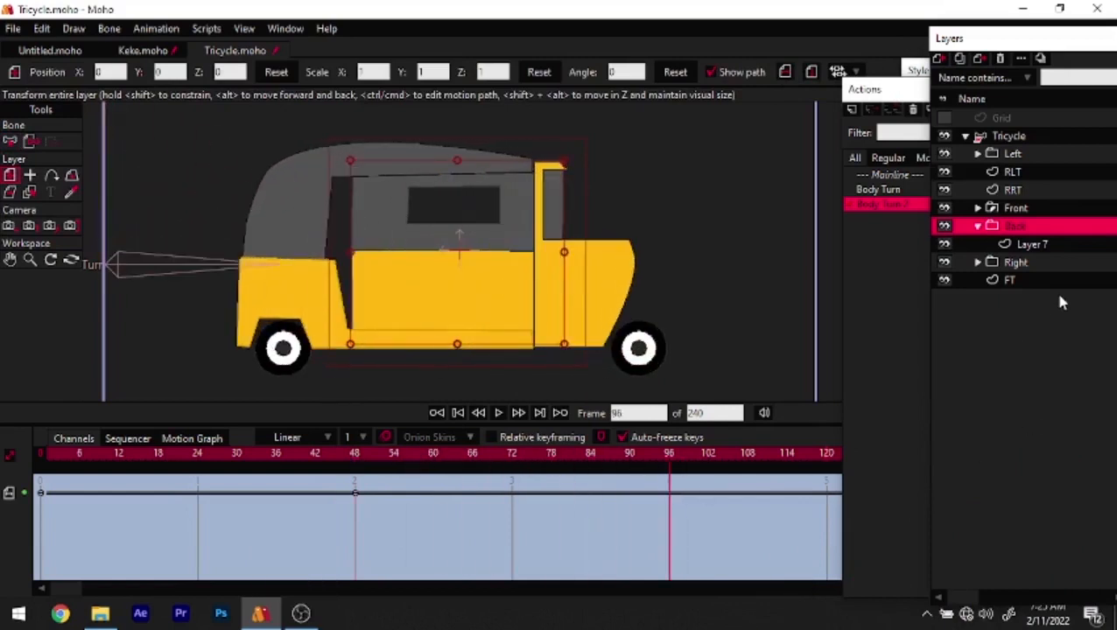
{"action": "left_click", "coordinate": [1031, 245]}
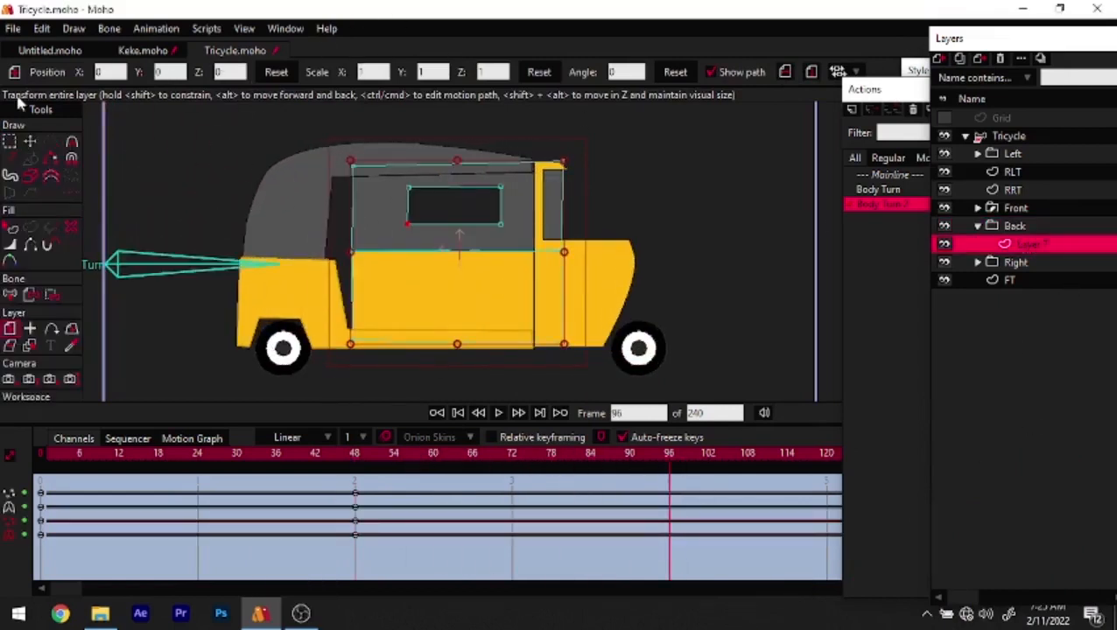
{"action": "left_click", "coordinate": [29, 141]}
{"action": "left_click", "coordinate": [157, 73]}
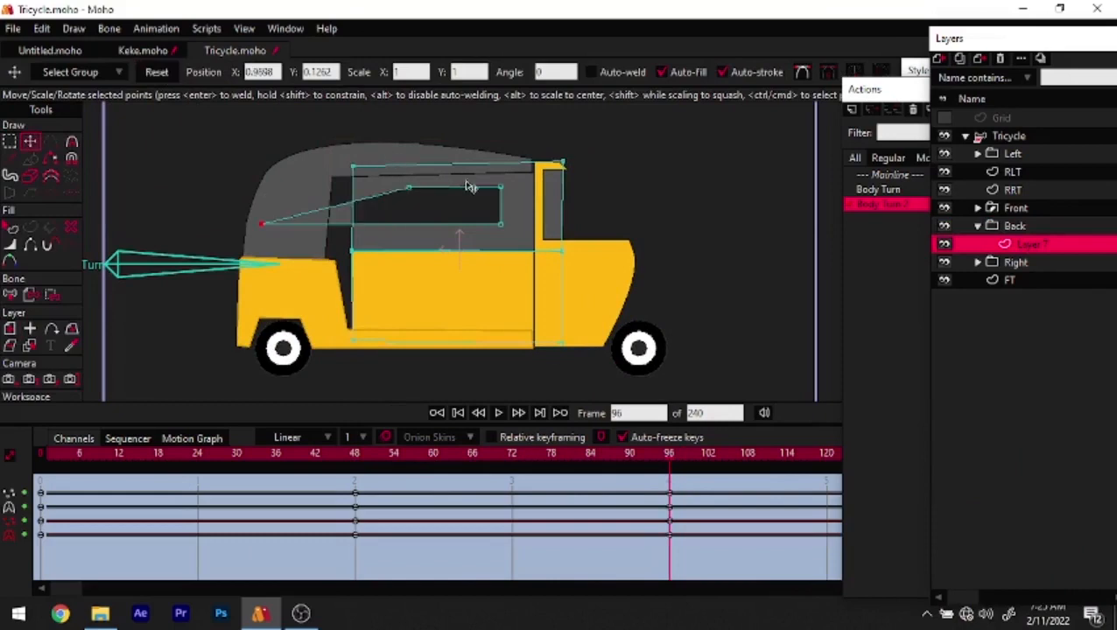
{"action": "key", "text": "ctrl+a"}
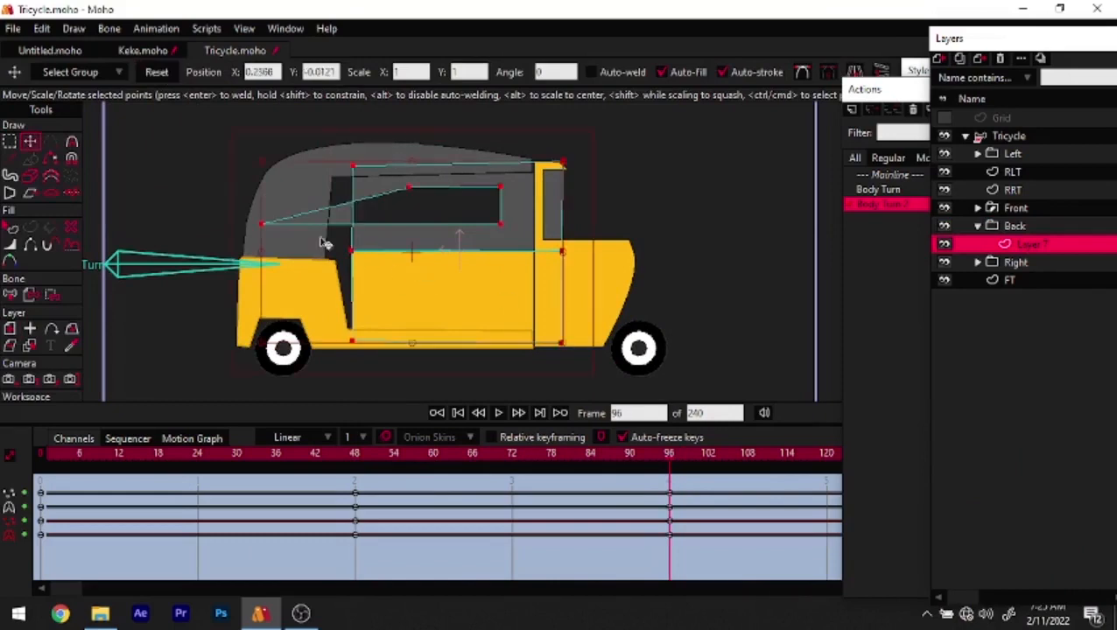
{"action": "left_click", "coordinate": [156, 74]}
{"action": "left_click_drag", "start_coordinate": [93, 457], "coordinate": [4, 451]}
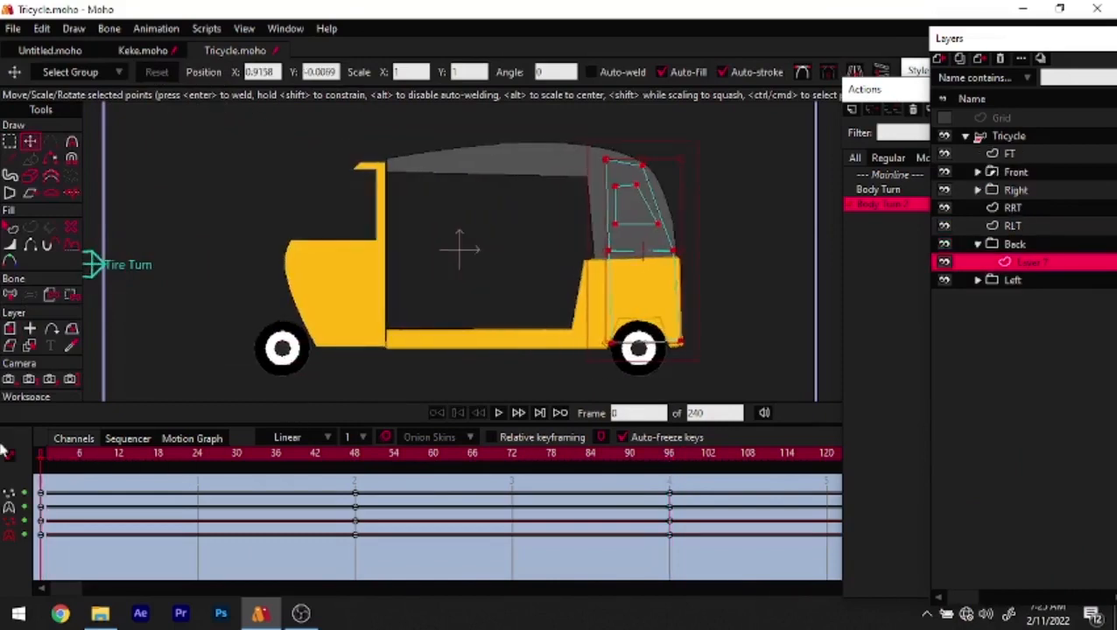
At frame 1, move the Back group between the RRT and RLT layers and preview up to frame 47
{"action": "left_click", "coordinate": [48, 462]}
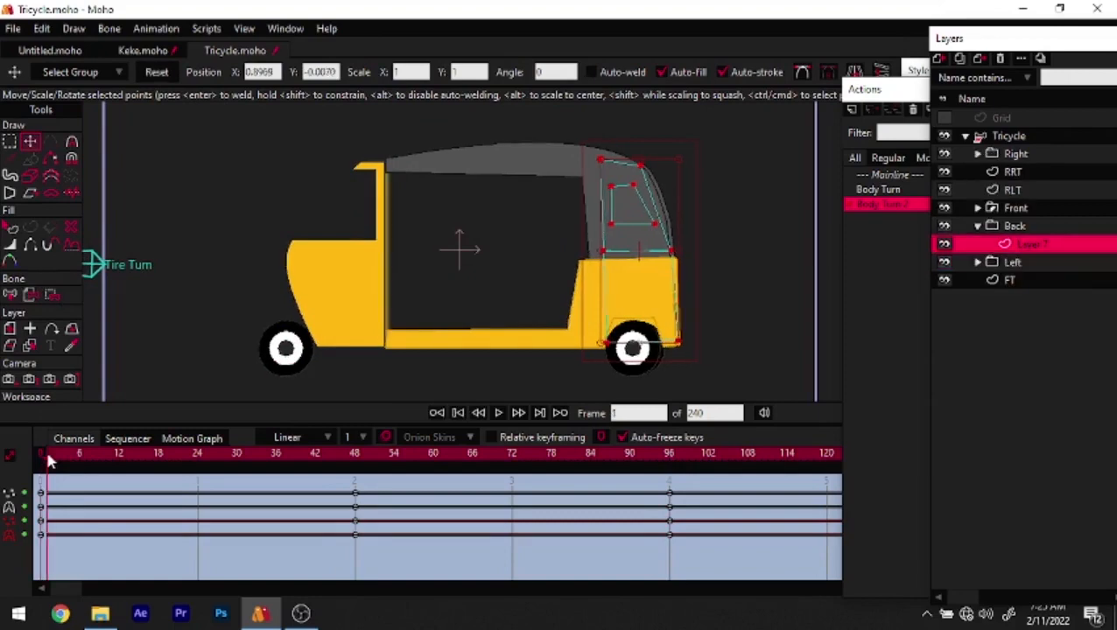
{"action": "left_click", "coordinate": [979, 227]}
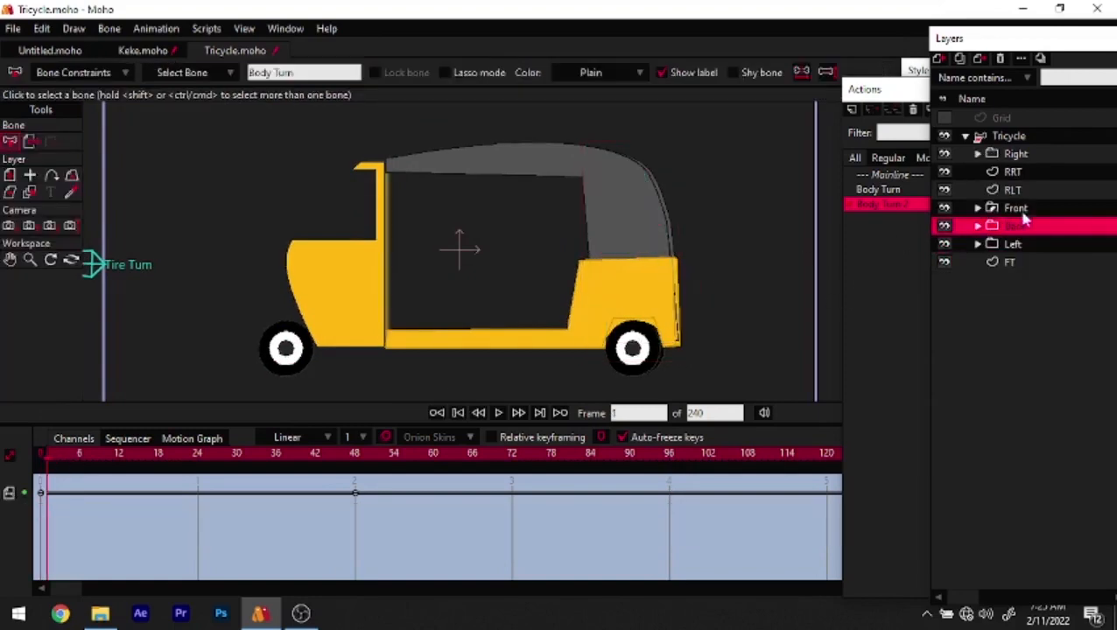
{"action": "mouse_move", "coordinate": [1044, 229]}
{"action": "left_mouse_down"}
{"action": "mouse_move", "coordinate": [1054, 155]}
{"action": "mouse_move", "coordinate": [1043, 150]}
{"action": "mouse_move", "coordinate": [1042, 207]}
{"action": "mouse_move", "coordinate": [1052, 182]}
{"action": "left_mouse_up"}
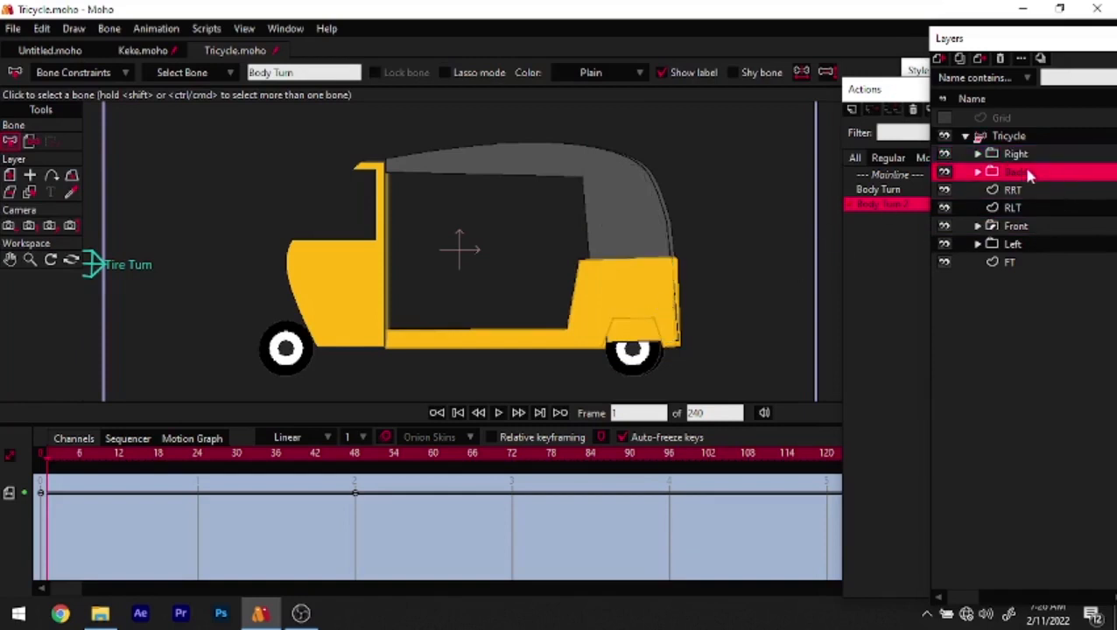
{"action": "left_click_drag", "start_coordinate": [1040, 208], "coordinate": [1033, 208]}
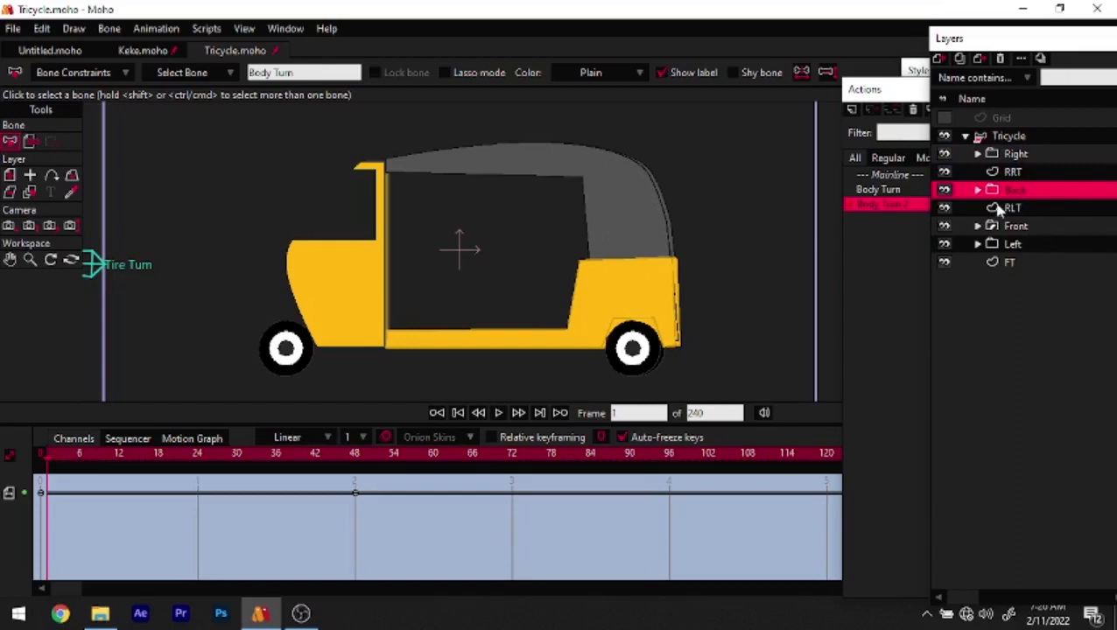
{"action": "left_click", "coordinate": [1005, 208]}
{"action": "left_click_drag", "start_coordinate": [121, 452], "coordinate": [351, 495]}
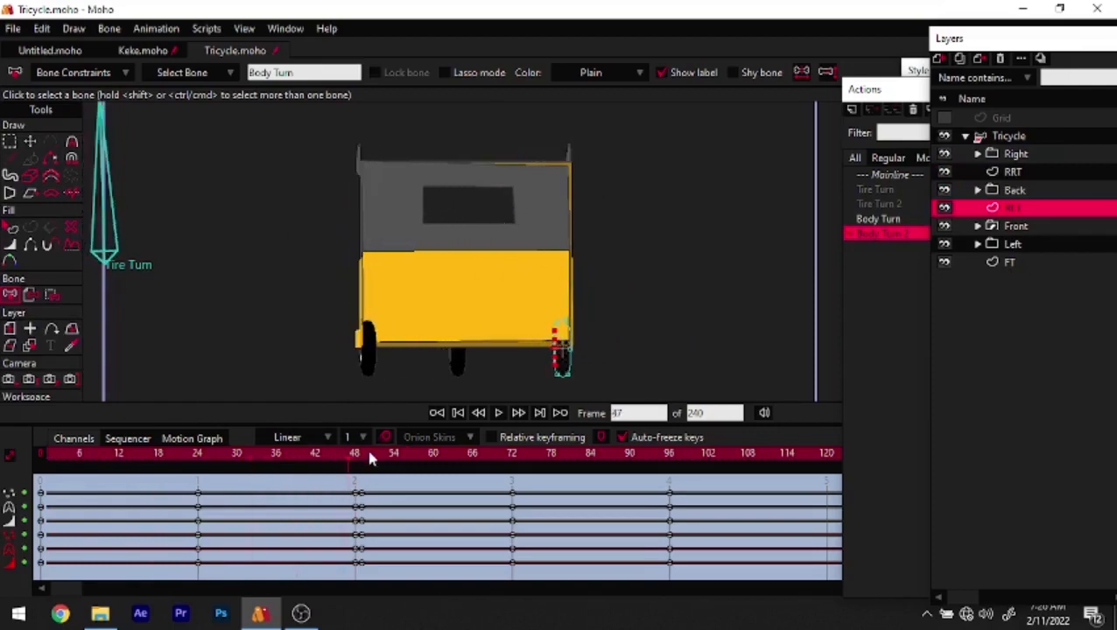
At frame 48, move the Back group between the RLT and RRT layers
{"action": "left_click", "coordinate": [356, 456]}
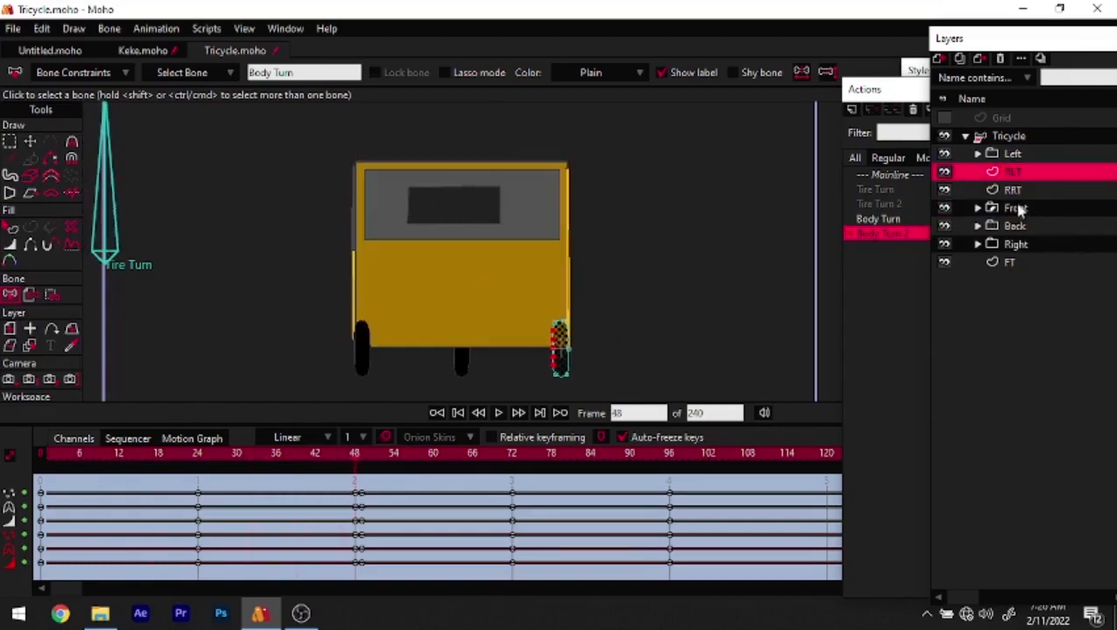
{"action": "left_click", "coordinate": [1032, 230]}
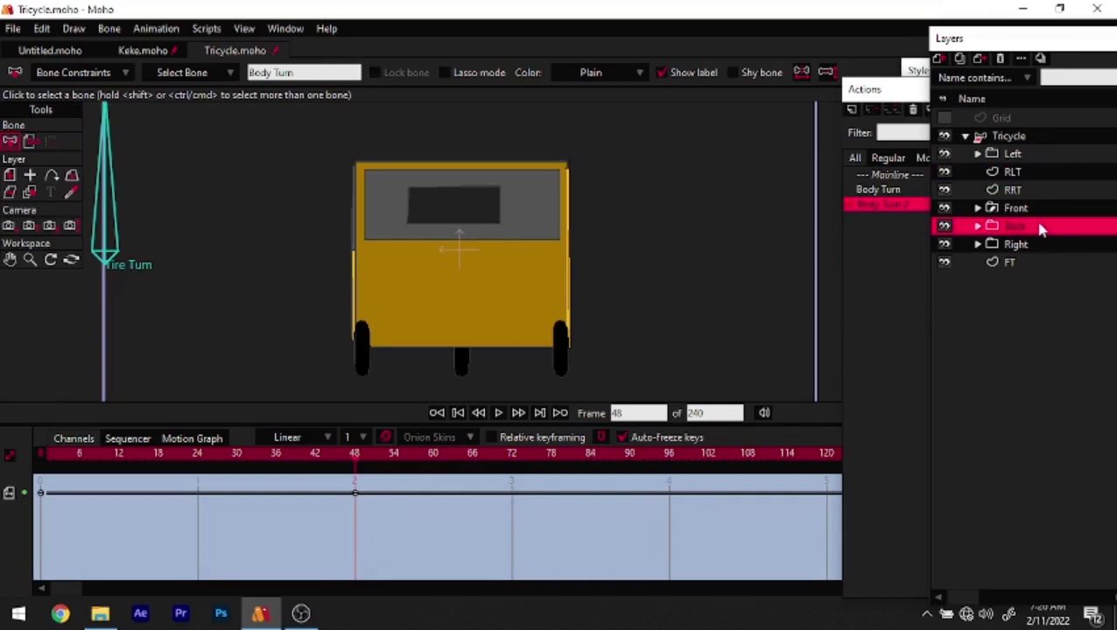
{"action": "left_click_drag", "start_coordinate": [1043, 188], "coordinate": [1041, 187]}
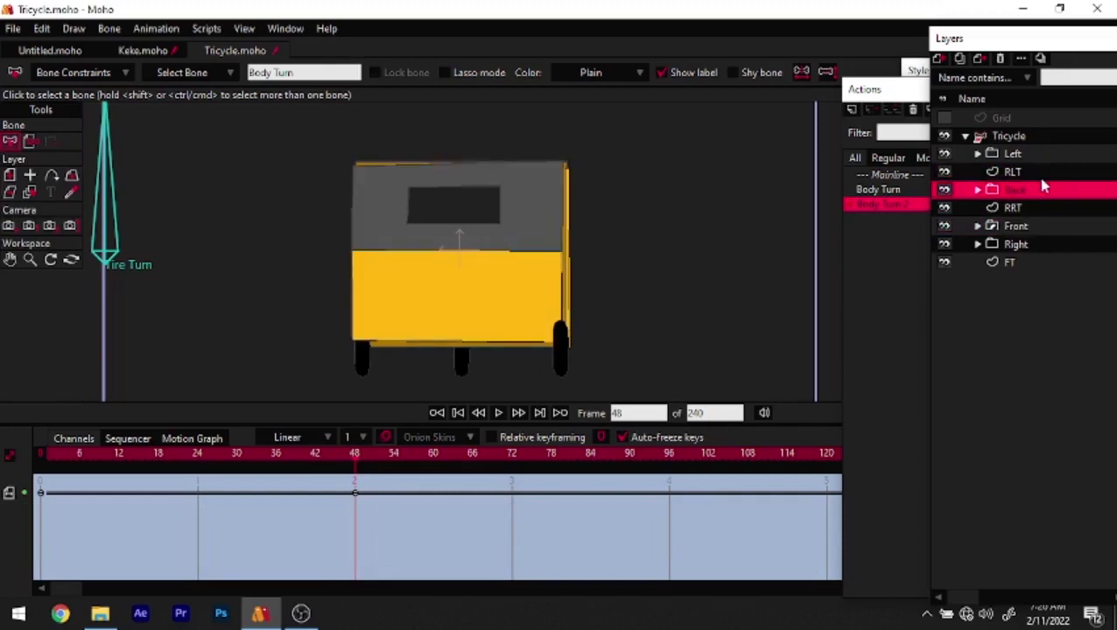
Straighten the side edges of the Back group's Layer 7 at frame 48 to line up with the tricycle body
{"action": "left_click", "coordinate": [978, 190]}
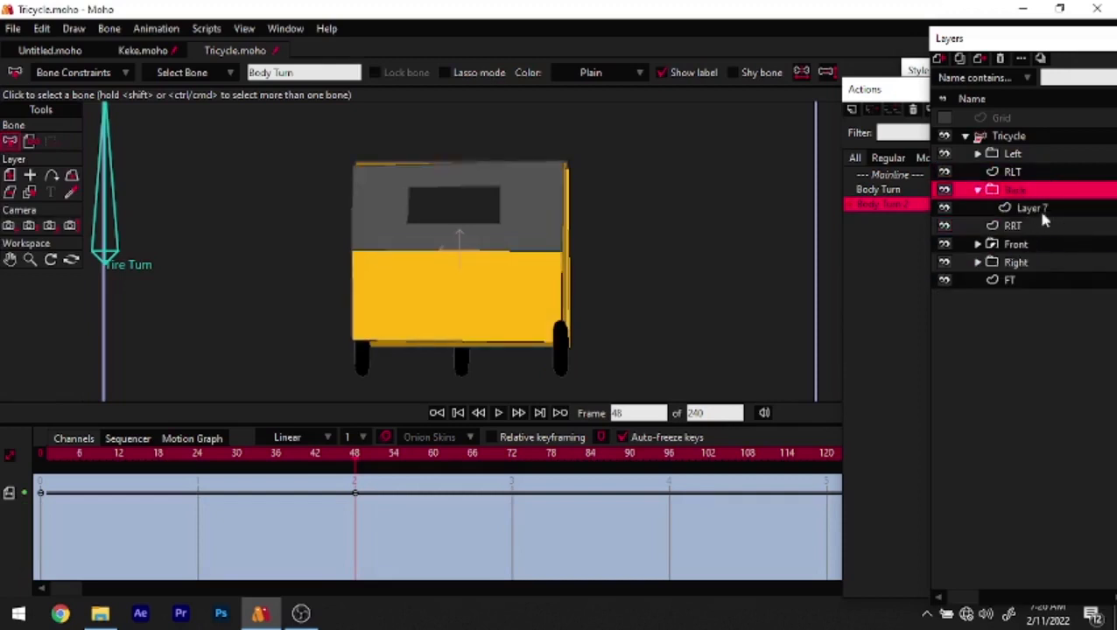
{"action": "left_click", "coordinate": [1033, 209]}
{"action": "scroll", "coordinate": [315, 254], "scroll_direction": "up", "scroll_amount": 2}
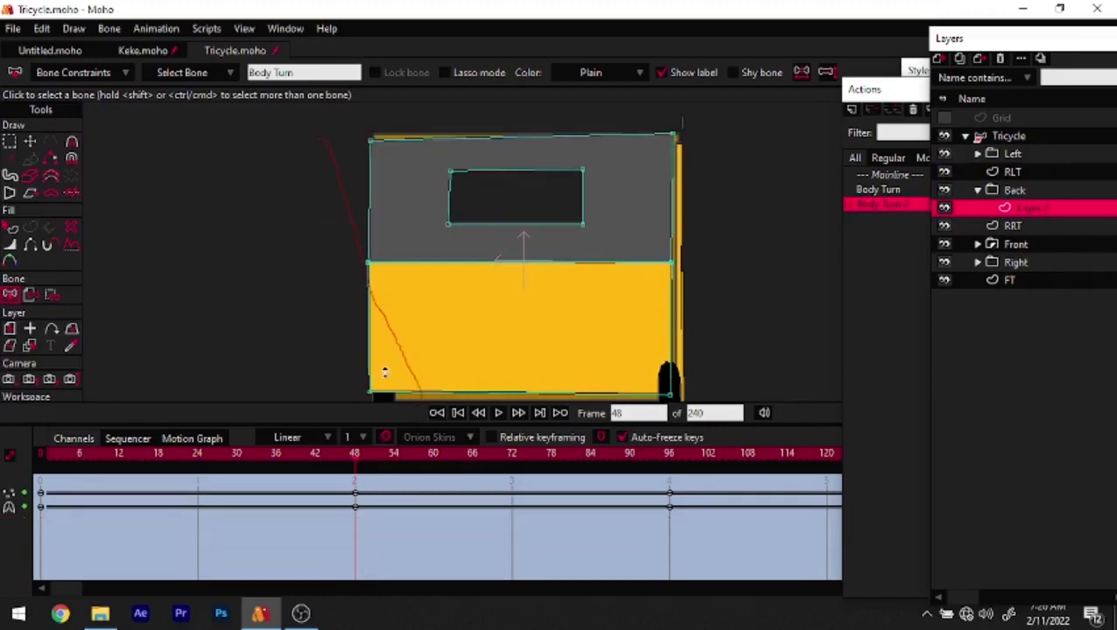
{"action": "left_click", "coordinate": [30, 142]}
{"action": "left_click_drag", "start_coordinate": [318, 123], "coordinate": [407, 400]}
{"action": "mouse_move", "coordinate": [380, 336]}
{"action": "left_mouse_down"}
{"action": "mouse_move", "coordinate": [388, 347]}
{"action": "mouse_move", "coordinate": [381, 330]}
{"action": "left_mouse_up"}
{"action": "left_click_drag", "start_coordinate": [349, 126], "coordinate": [392, 184]}
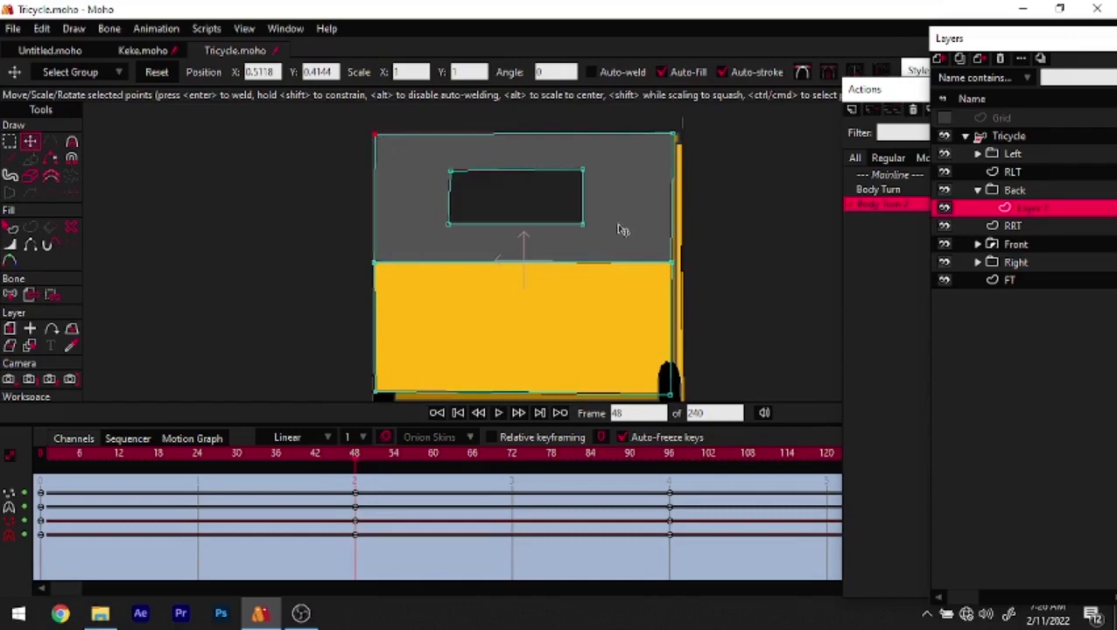
{"action": "left_click_drag", "start_coordinate": [605, 237], "coordinate": [579, 225]}
{"action": "left_click_drag", "start_coordinate": [622, 116], "coordinate": [681, 399]}
{"action": "left_click_drag", "start_coordinate": [648, 332], "coordinate": [653, 331]}
At frame 47, align both side edges of Layer 7 with the tricycle body, and scrub through the action to check
{"action": "mouse_move", "coordinate": [352, 457]}
{"action": "left_mouse_down"}
{"action": "mouse_move", "coordinate": [332, 466]}
{"action": "mouse_move", "coordinate": [351, 467]}
{"action": "left_mouse_up"}
{"action": "left_click_drag", "start_coordinate": [623, 102], "coordinate": [686, 383]}
{"action": "left_click_drag", "start_coordinate": [654, 337], "coordinate": [659, 338]}
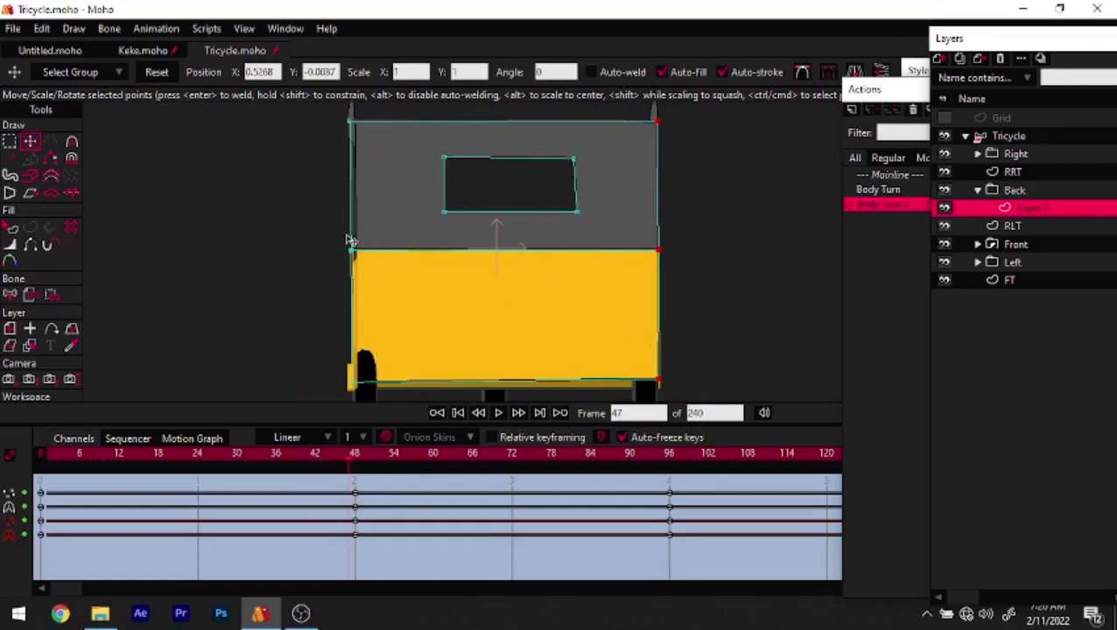
{"action": "left_click_drag", "start_coordinate": [335, 119], "coordinate": [392, 413]}
{"action": "mouse_move", "coordinate": [346, 337]}
{"action": "left_mouse_down"}
{"action": "mouse_move", "coordinate": [362, 312]}
{"action": "mouse_move", "coordinate": [360, 329]}
{"action": "left_mouse_up"}
{"action": "left_click_drag", "start_coordinate": [351, 460], "coordinate": [684, 528]}
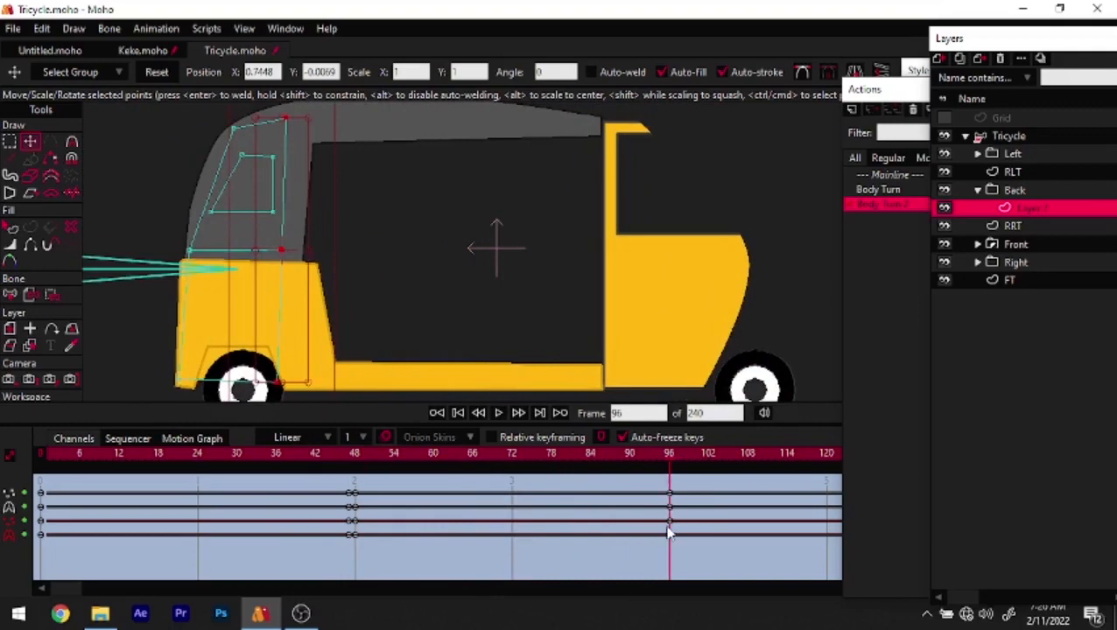
{"action": "key", "text": "q"}
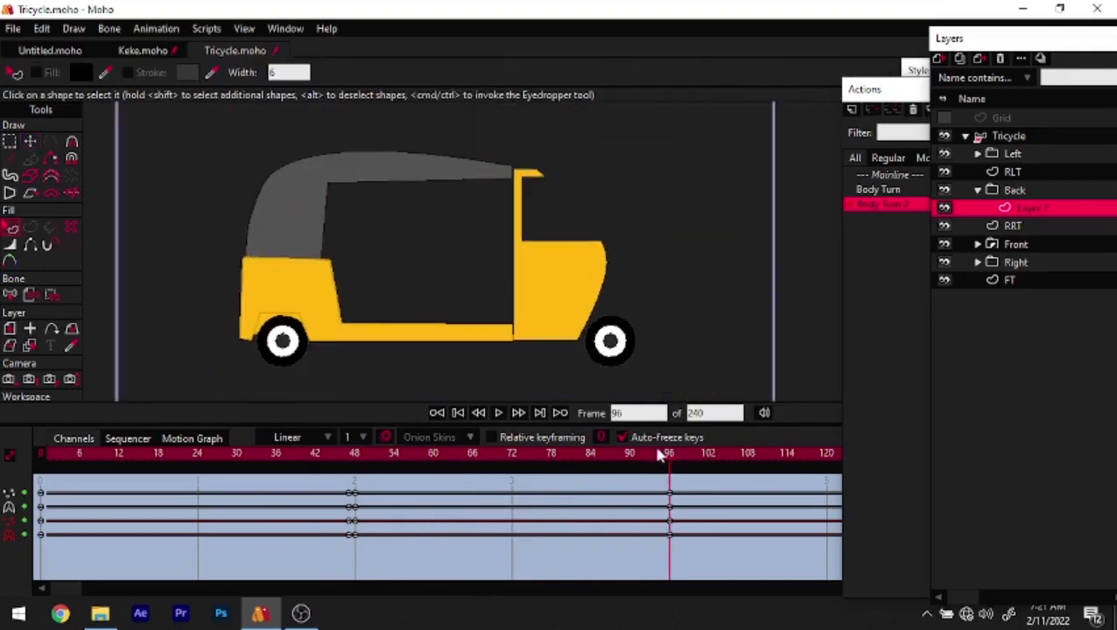
{"action": "left_click_drag", "start_coordinate": [665, 489], "coordinate": [3, 310]}
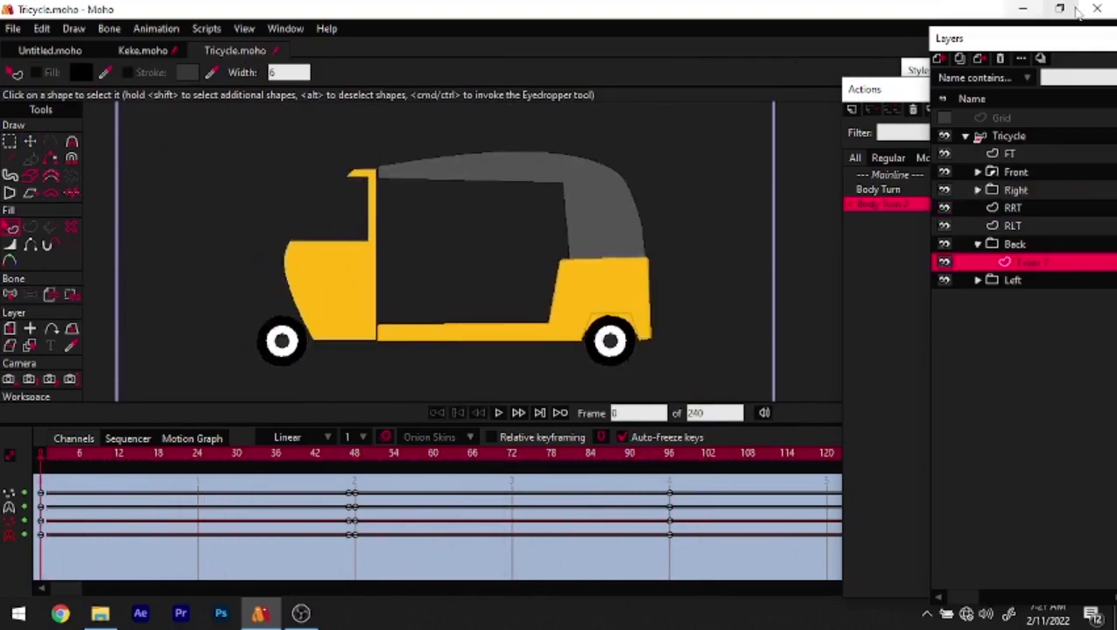
Return to the Mainline, select the Tricycle bone layer and collapse it
{"action": "left_click", "coordinate": [868, 175]}
{"action": "left_click", "coordinate": [878, 175]}
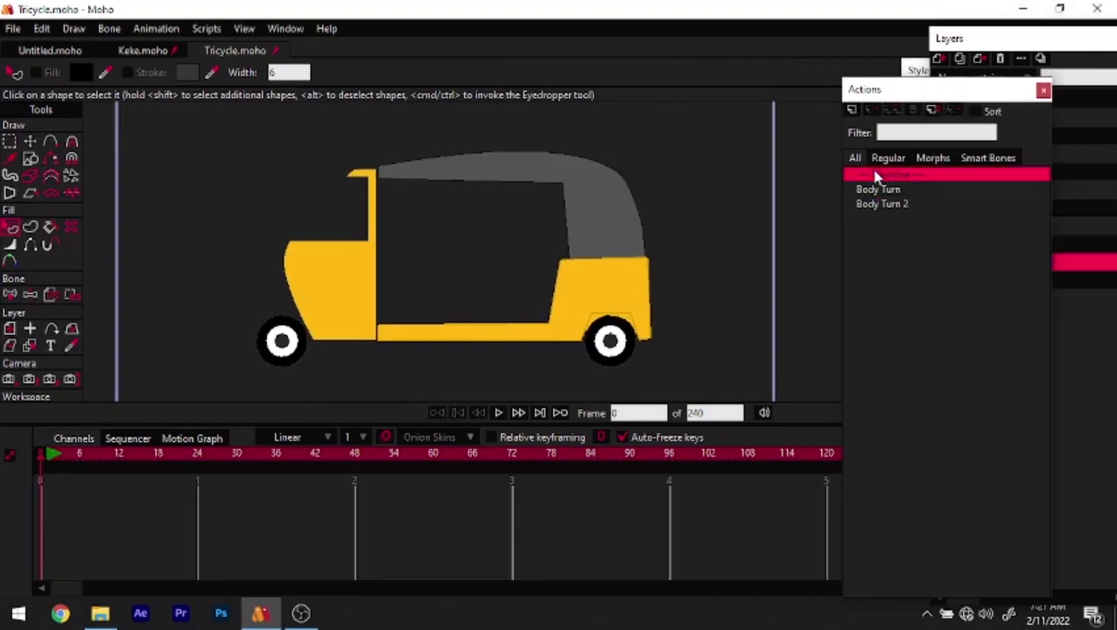
{"action": "left_click", "coordinate": [1044, 39]}
{"action": "left_click", "coordinate": [1007, 135]}
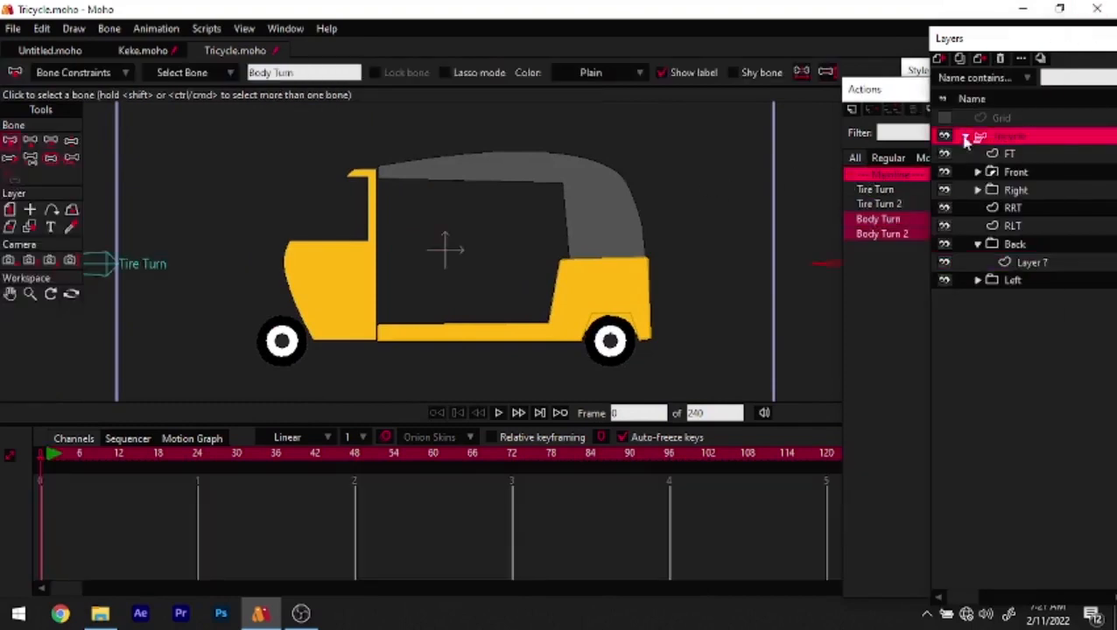
{"action": "left_click", "coordinate": [964, 136]}
{"action": "scroll", "coordinate": [462, 240], "scroll_direction": "down", "scroll_amount": 3}
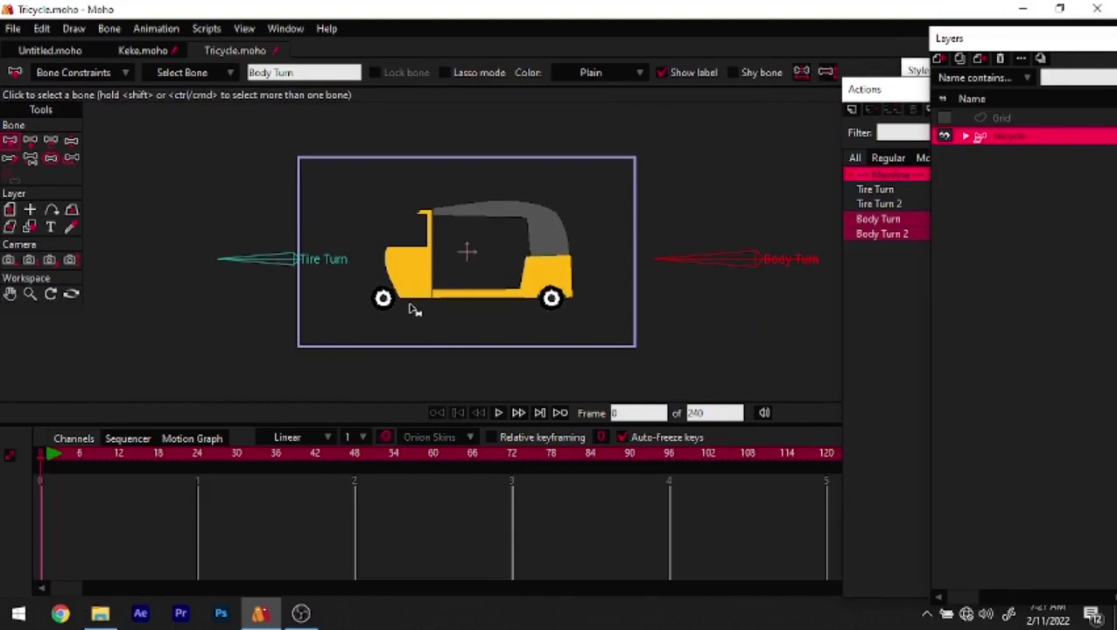
At frame 1, rotate the Body Turn bone to about 84° to test the body turn
{"action": "key", "text": "ctrl+Right"}
{"action": "key", "text": "z"}
{"action": "left_click_drag", "start_coordinate": [691, 259], "coordinate": [770, 218]}
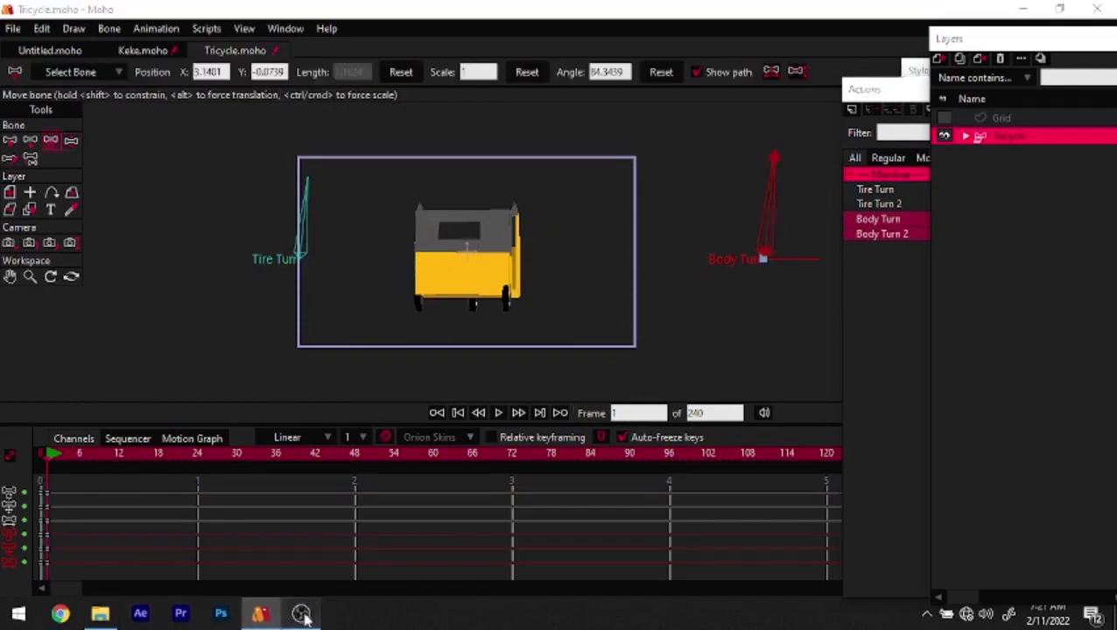
{"action": "left_click", "coordinate": [301, 613]}
{"action": "left_click", "coordinate": [1106, 463]}
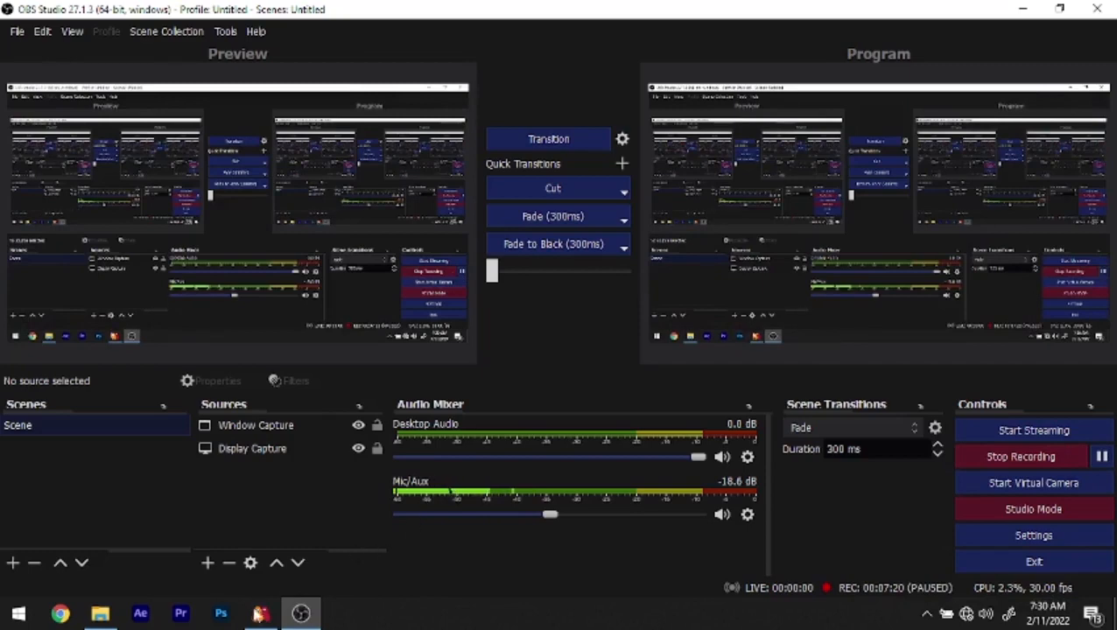
{"action": "left_click", "coordinate": [260, 614]}
Rotate the Body Turn and Tire Turn bones at frame 1 to test both turns, and return to frame 0
{"action": "left_click_drag", "start_coordinate": [759, 230], "coordinate": [730, 347]}
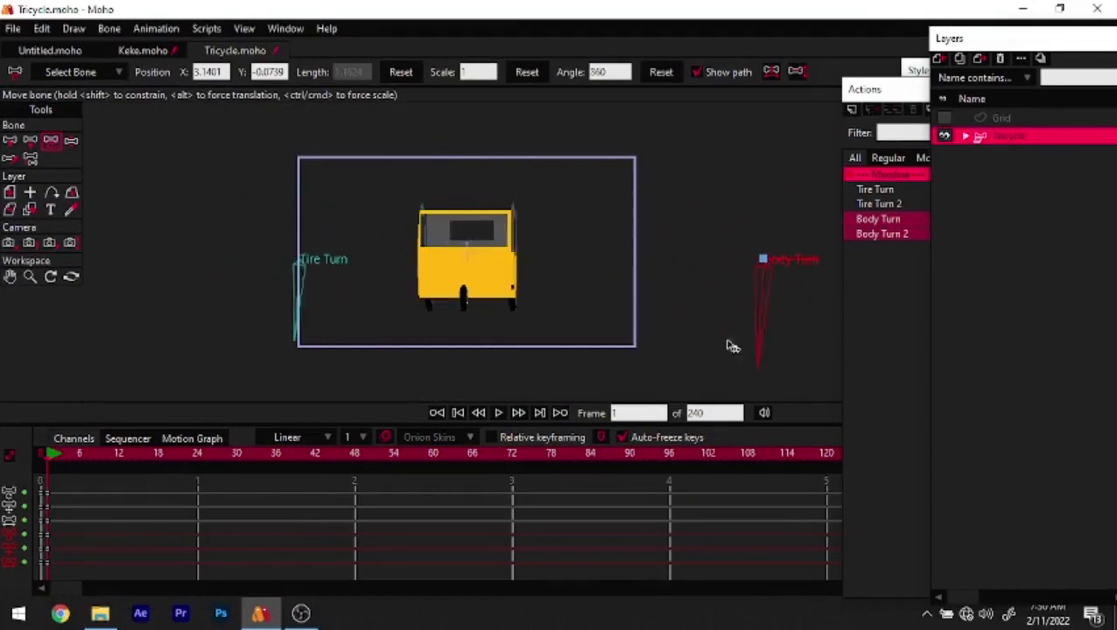
{"action": "left_click", "coordinate": [282, 304]}
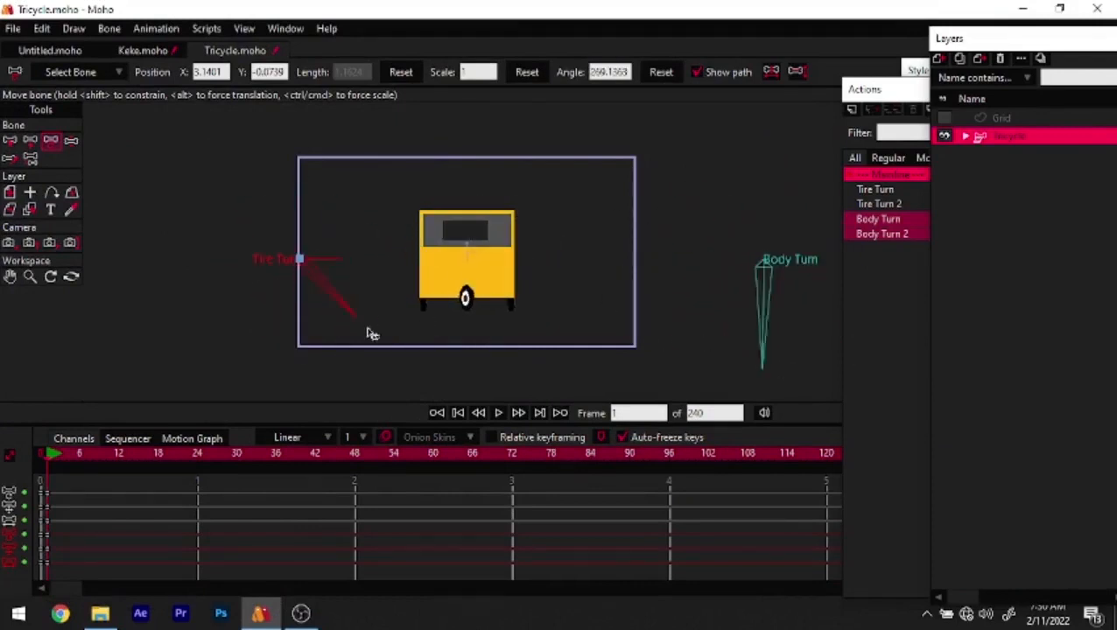
{"action": "left_click_drag", "start_coordinate": [753, 324], "coordinate": [803, 320]}
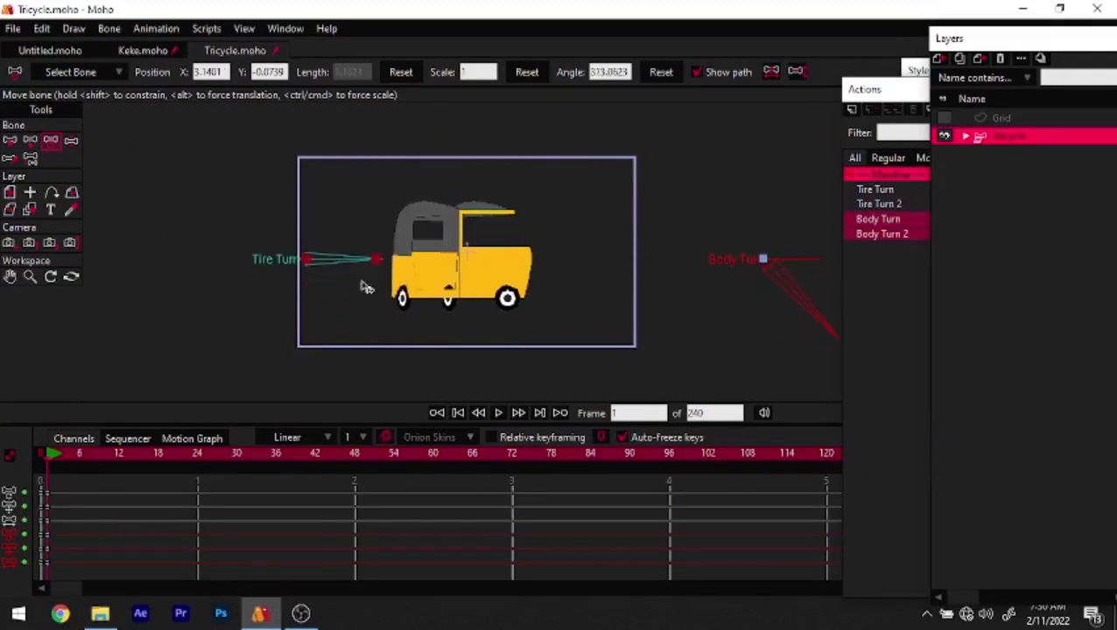
{"action": "left_click", "coordinate": [458, 412]}
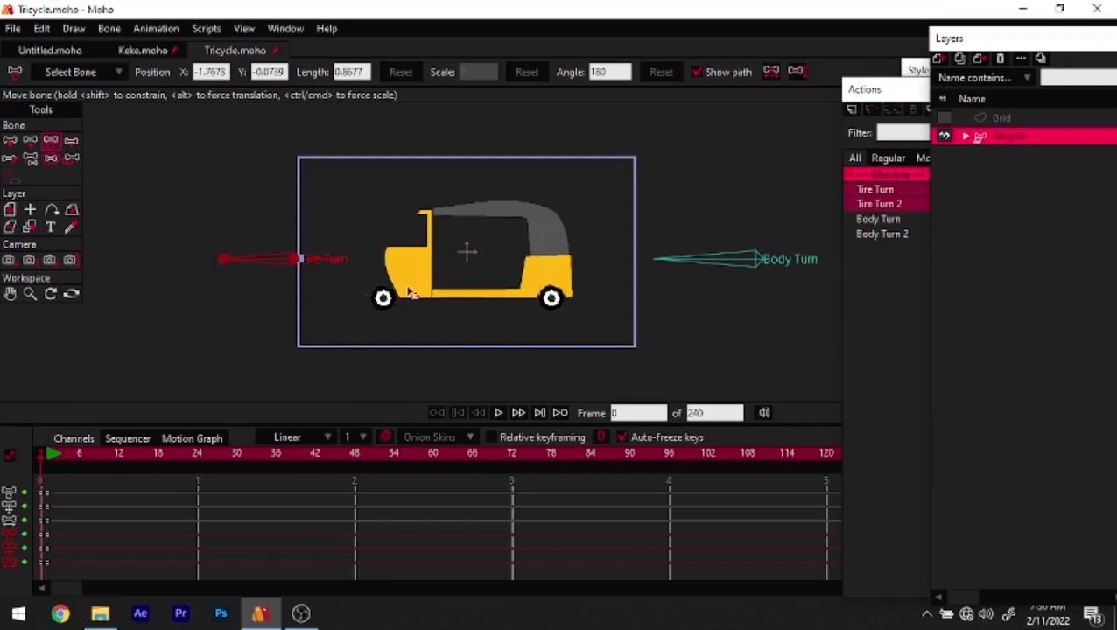
Expand the Tricycle bone layer and examine the finished model's chairs and side posts in Keke.moho for reference
{"action": "left_click_drag", "start_coordinate": [404, 291], "coordinate": [355, 284]}
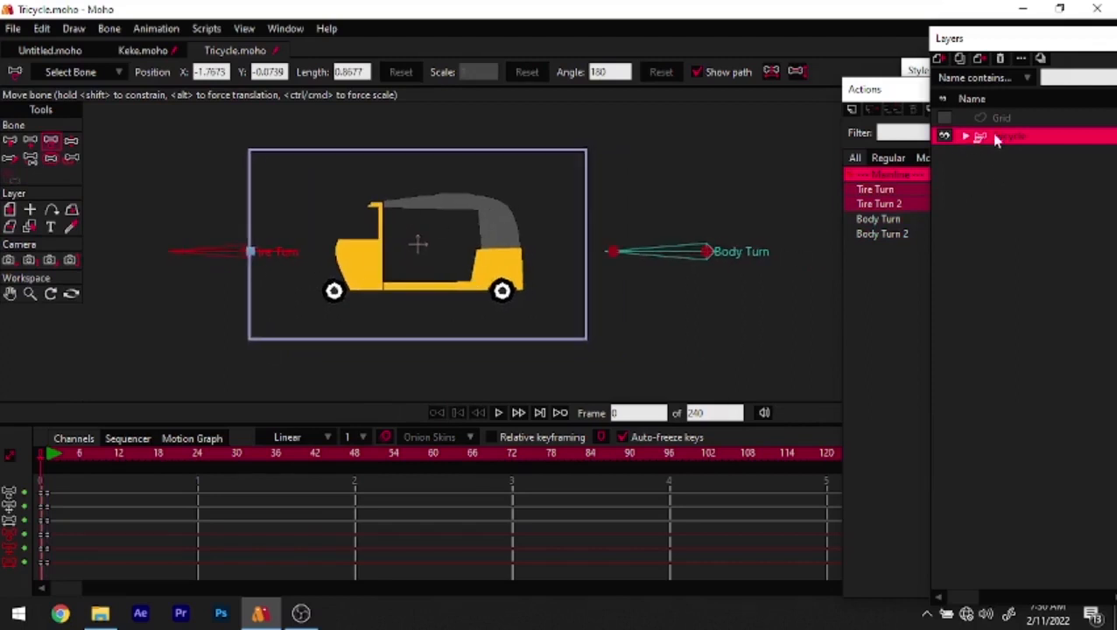
{"action": "left_click", "coordinate": [965, 137]}
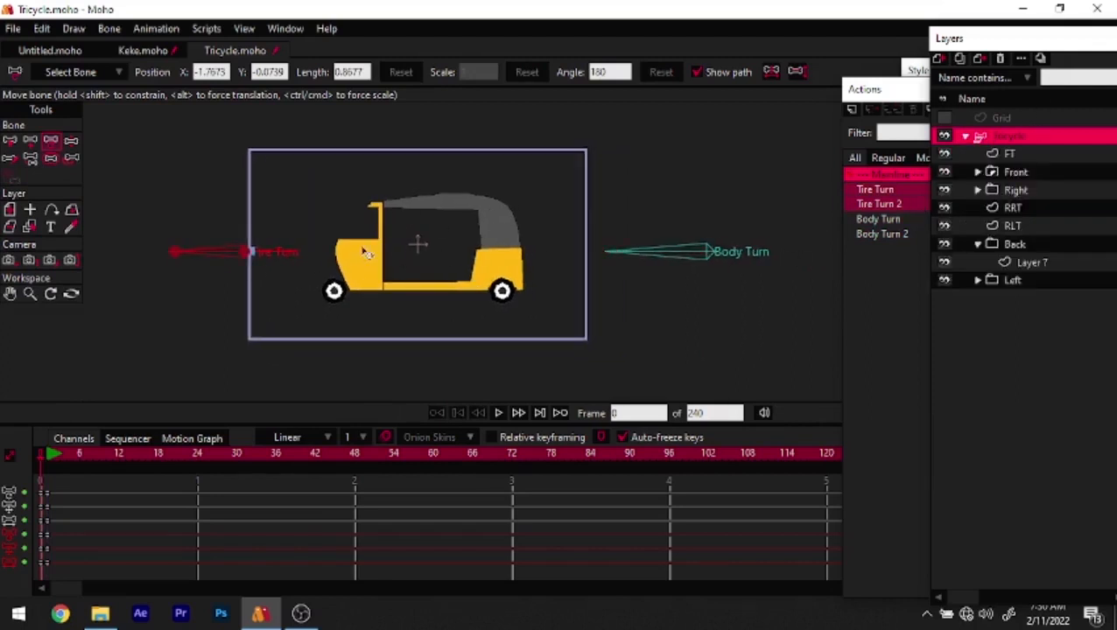
{"action": "scroll", "coordinate": [408, 274], "scroll_direction": "up", "scroll_amount": 2}
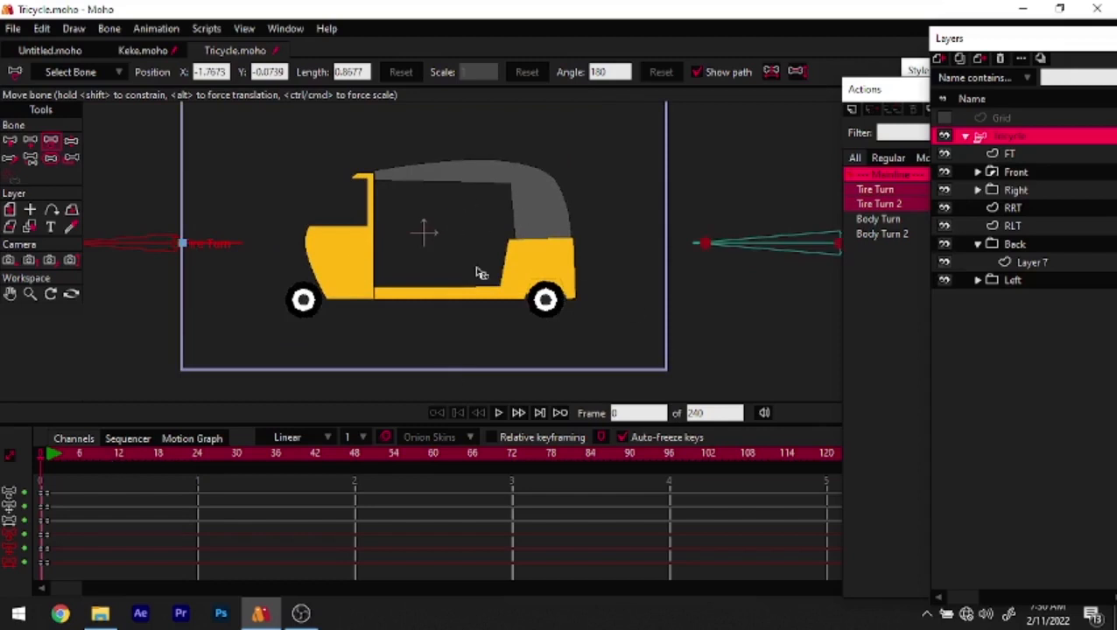
{"action": "left_click_drag", "start_coordinate": [473, 272], "coordinate": [499, 292]}
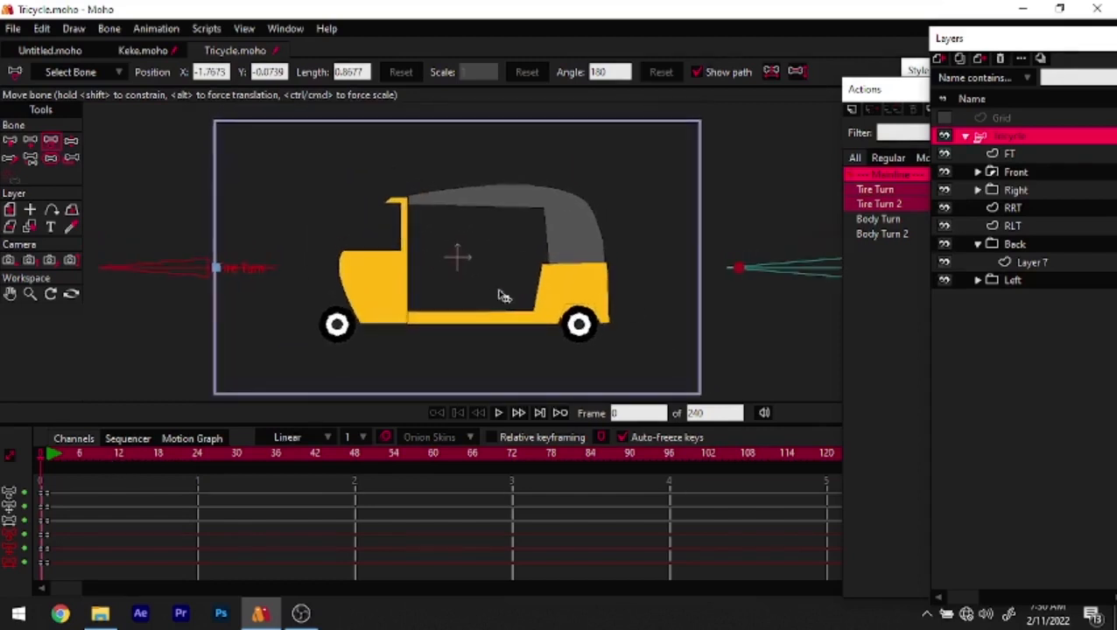
{"action": "left_click", "coordinate": [145, 50]}
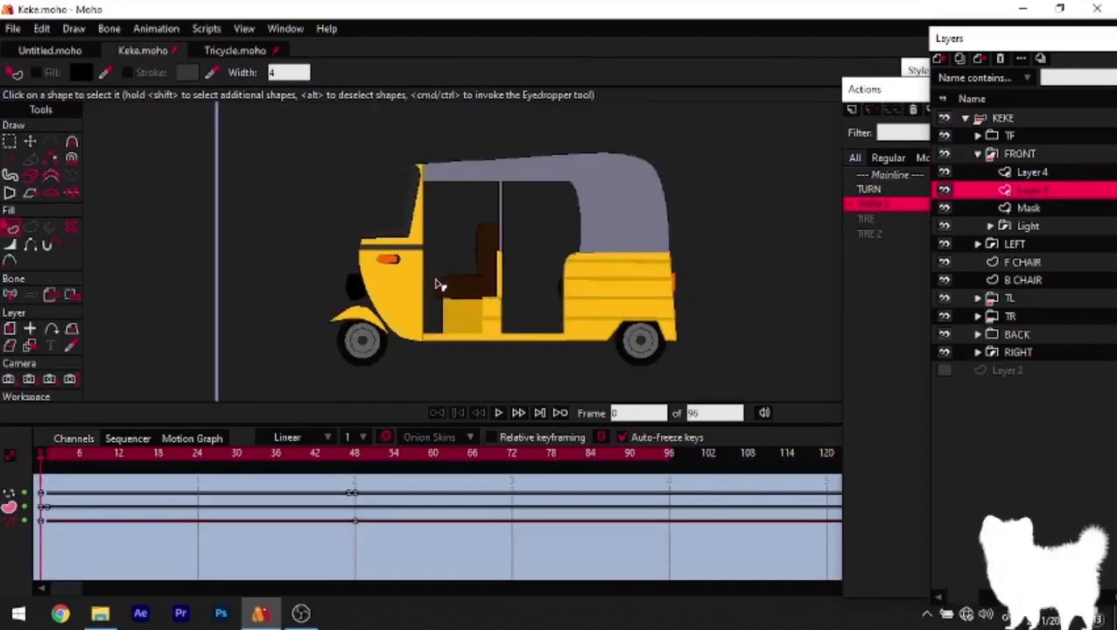
{"action": "scroll", "coordinate": [440, 285], "scroll_direction": "up", "scroll_amount": 1}
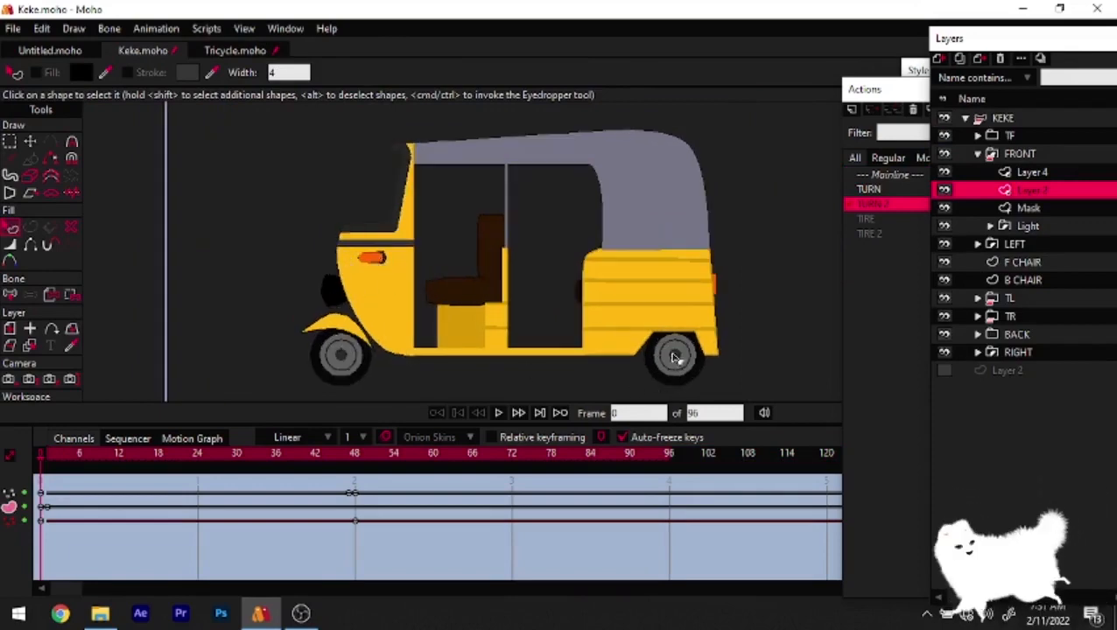
{"action": "left_click", "coordinate": [133, 457]}
{"action": "left_click_drag", "start_coordinate": [142, 473], "coordinate": [4, 518]}
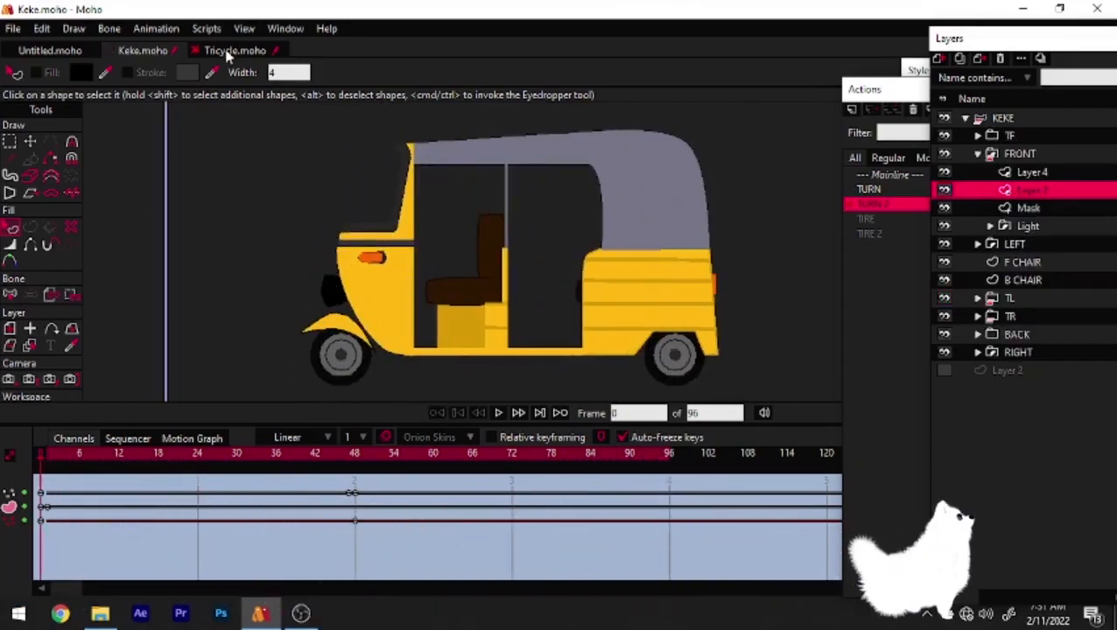
Return to Tricycle.moho, add a vector layer directly above RRT and wrap it in a group
{"action": "left_click", "coordinate": [220, 52]}
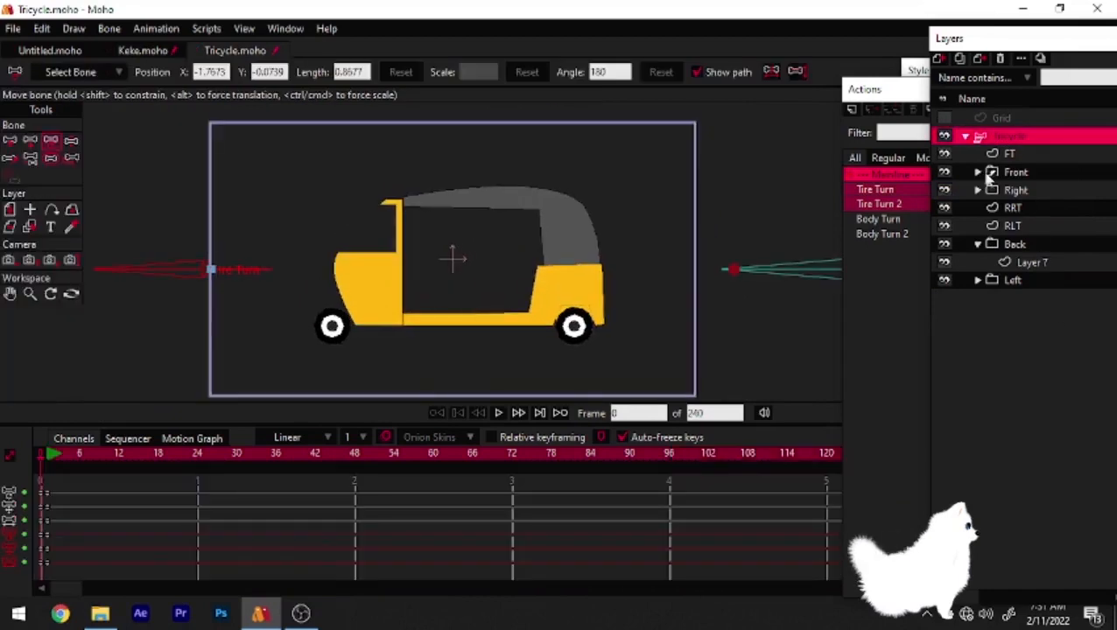
{"action": "scroll", "coordinate": [489, 298], "scroll_direction": "up", "scroll_amount": 2}
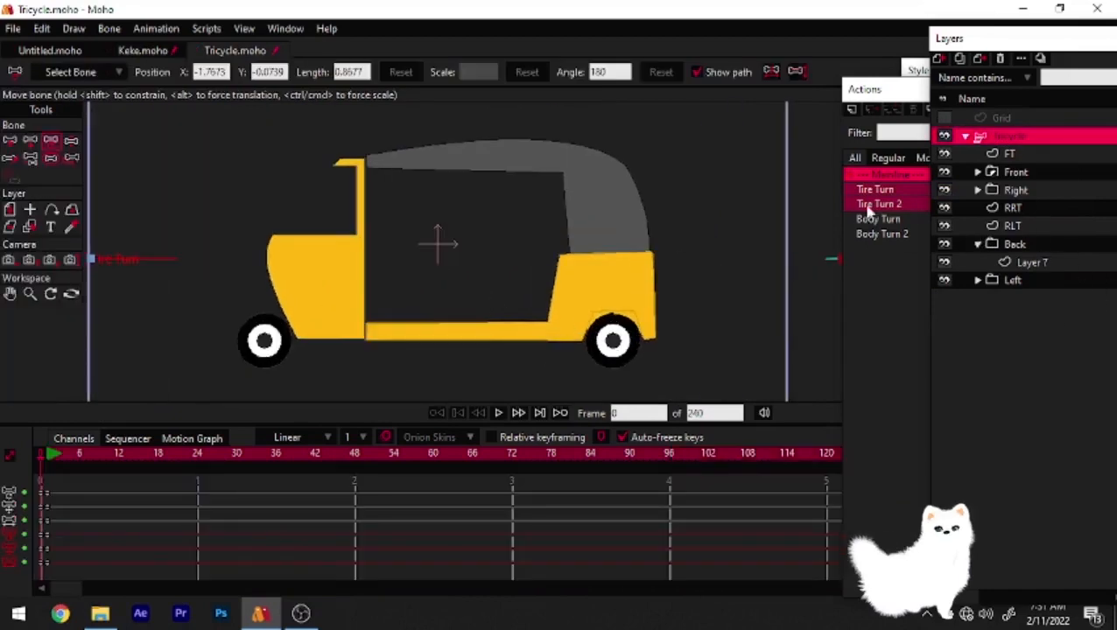
{"action": "left_click", "coordinate": [1009, 246]}
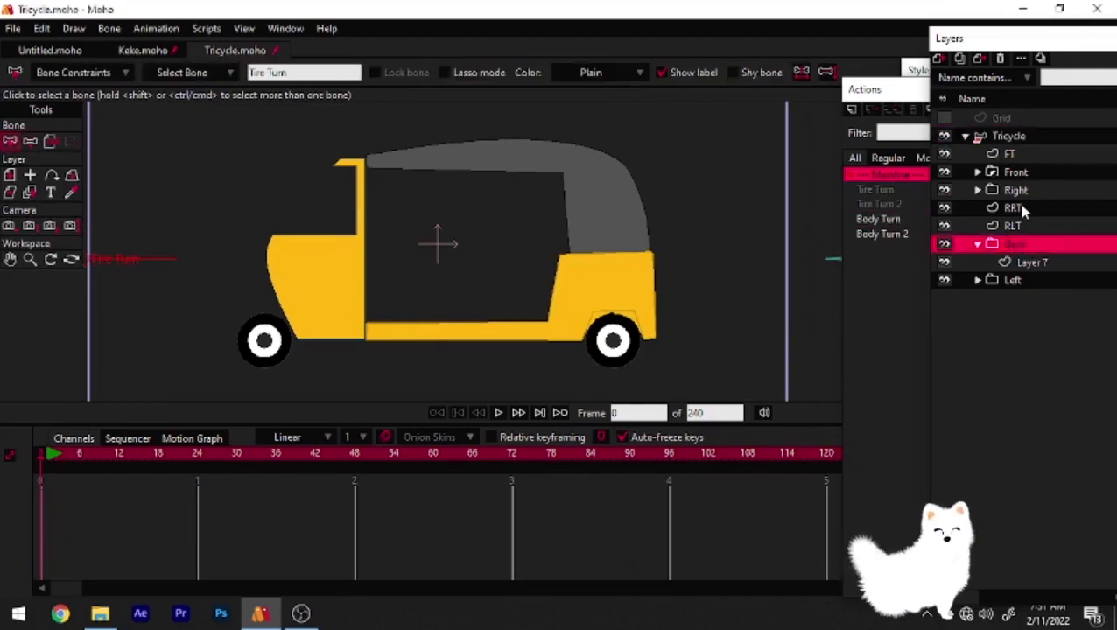
{"action": "left_click", "coordinate": [1028, 208]}
{"action": "left_click", "coordinate": [938, 58]}
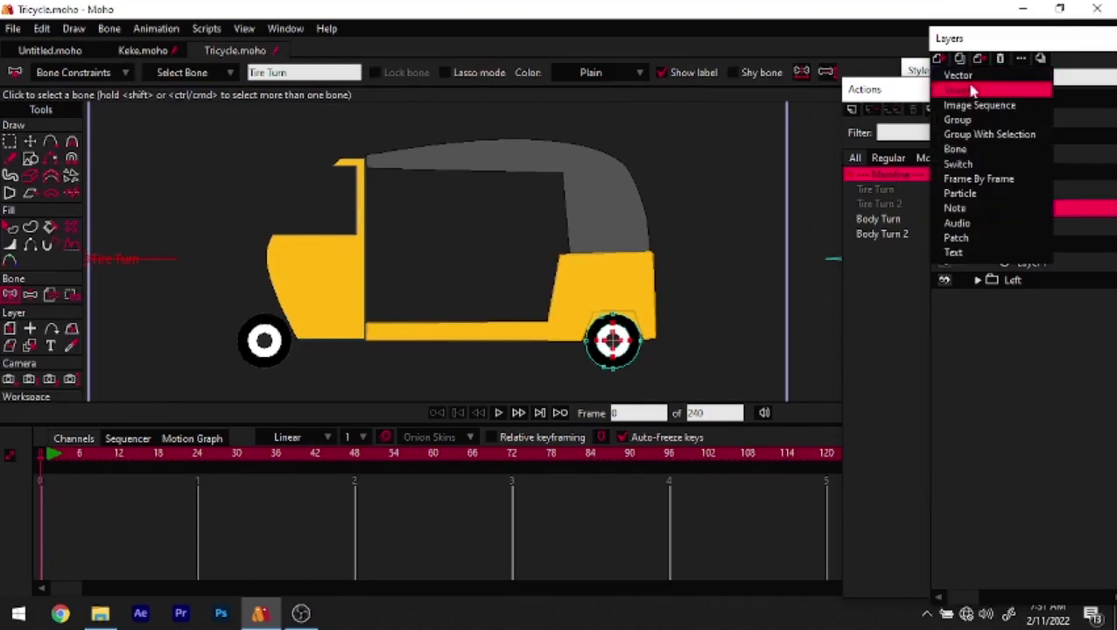
{"action": "left_click", "coordinate": [972, 80]}
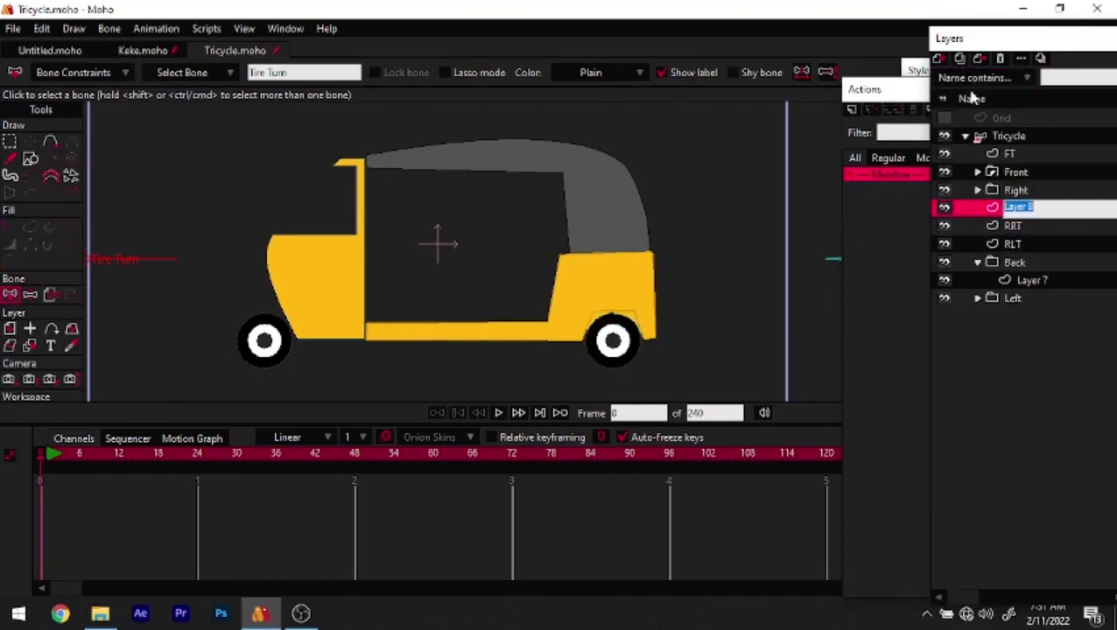
{"action": "right_click", "coordinate": [980, 206]}
{"action": "left_click", "coordinate": [980, 263]}
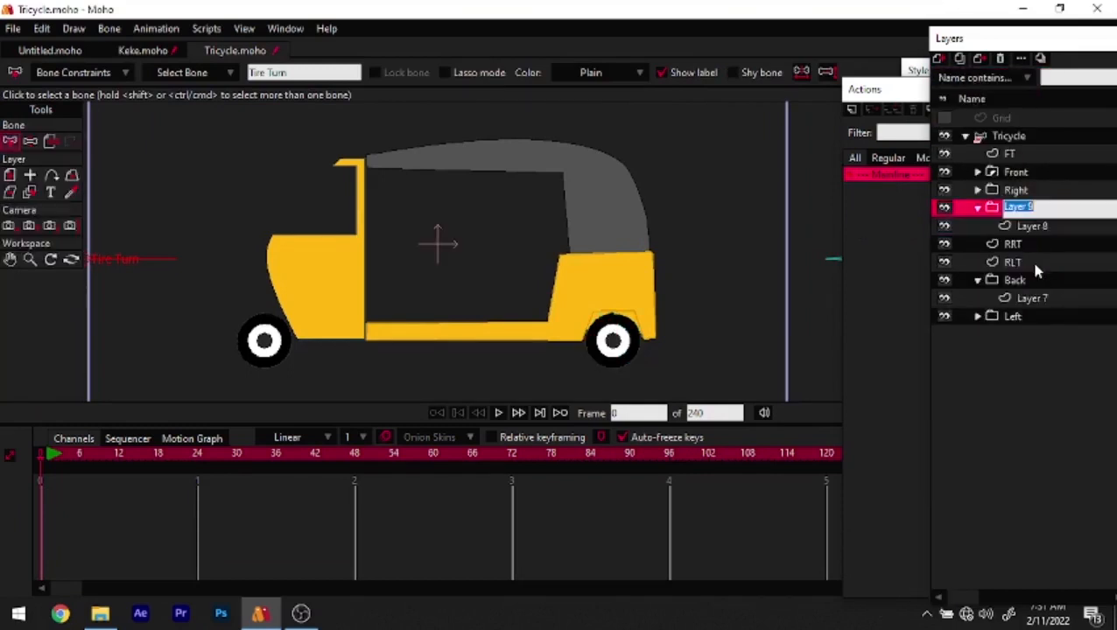
{"action": "left_click", "coordinate": [301, 615]}
{"action": "left_click", "coordinate": [302, 615]}
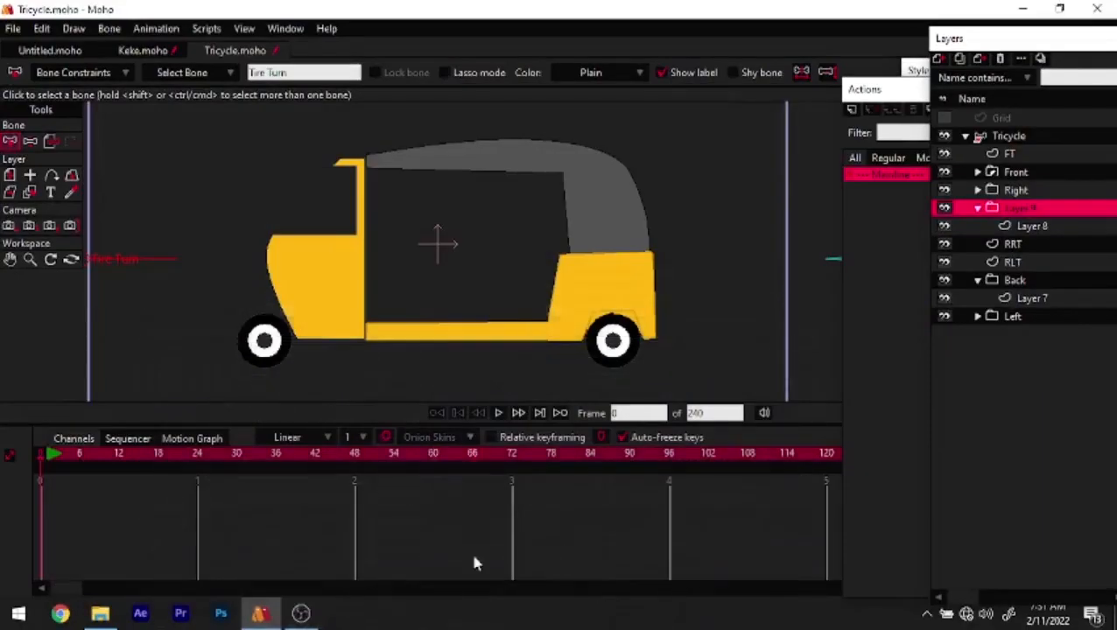
Rename the new group as Chair and select the vector layer inside it
{"action": "left_click", "coordinate": [1025, 227]}
{"action": "double_click", "coordinate": [1015, 212]}
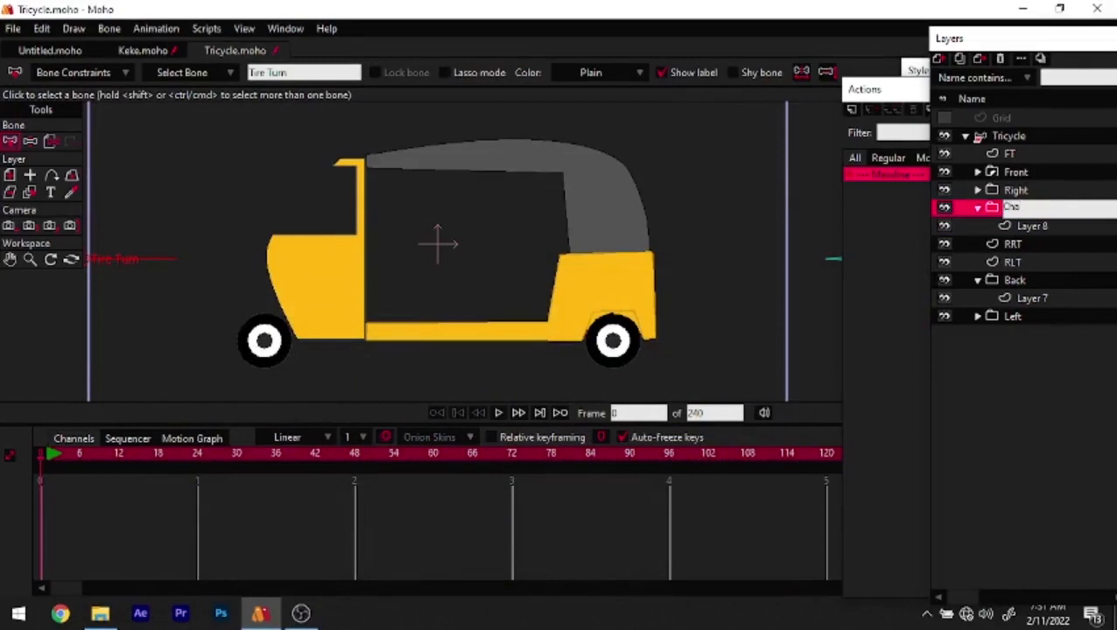
{"action": "type", "text": "Cha"}
{"action": "key", "text": "Return"}
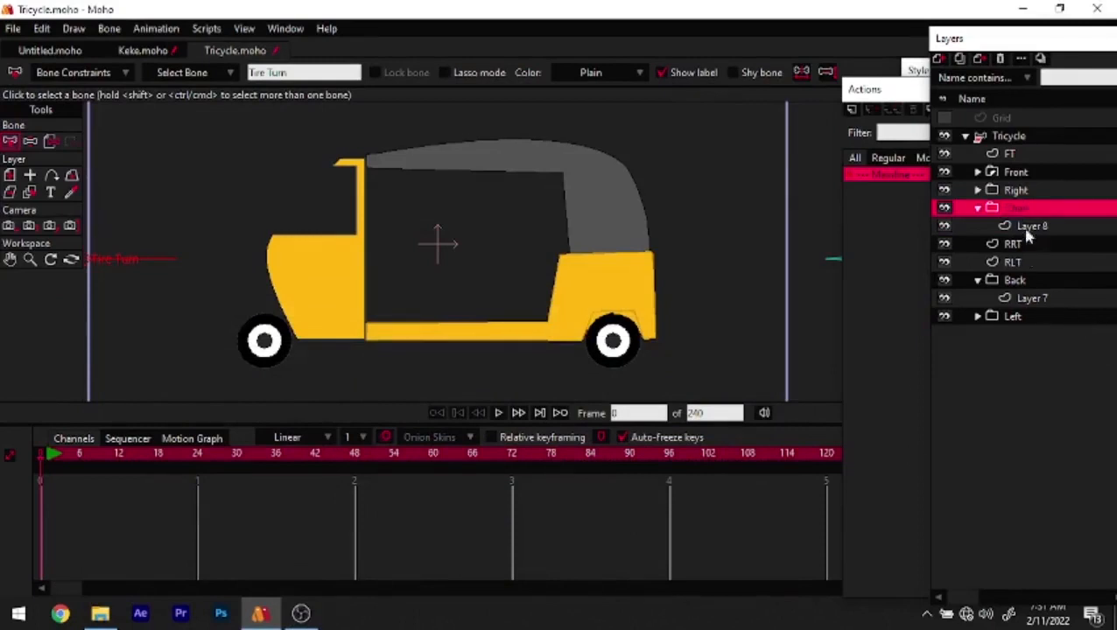
{"action": "left_click", "coordinate": [1025, 227]}
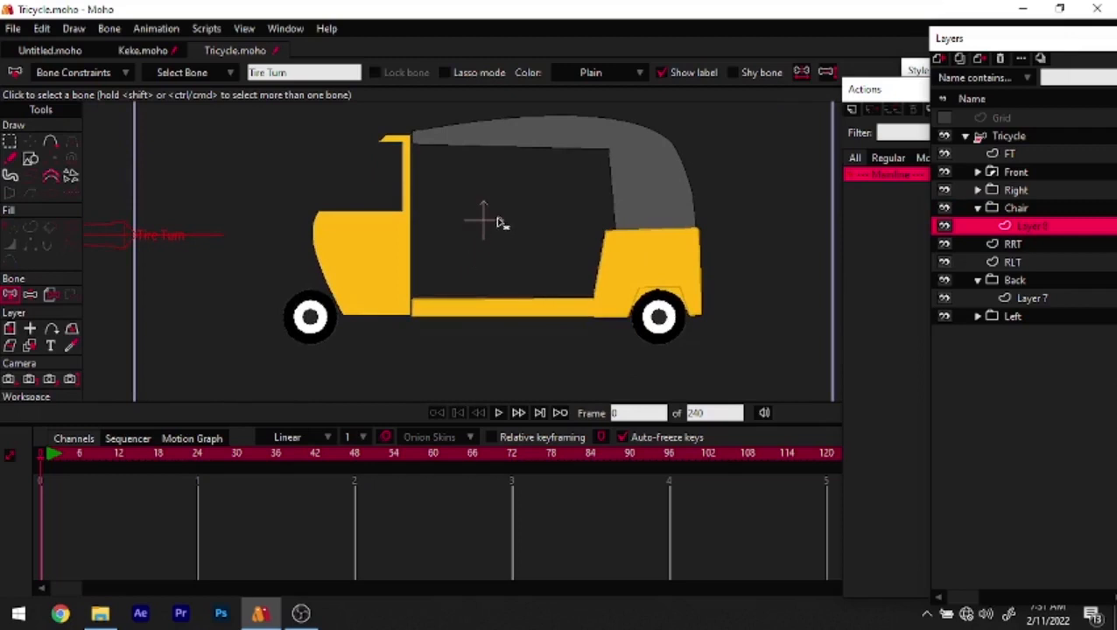
{"action": "left_click_drag", "start_coordinate": [749, 188], "coordinate": [736, 191]}
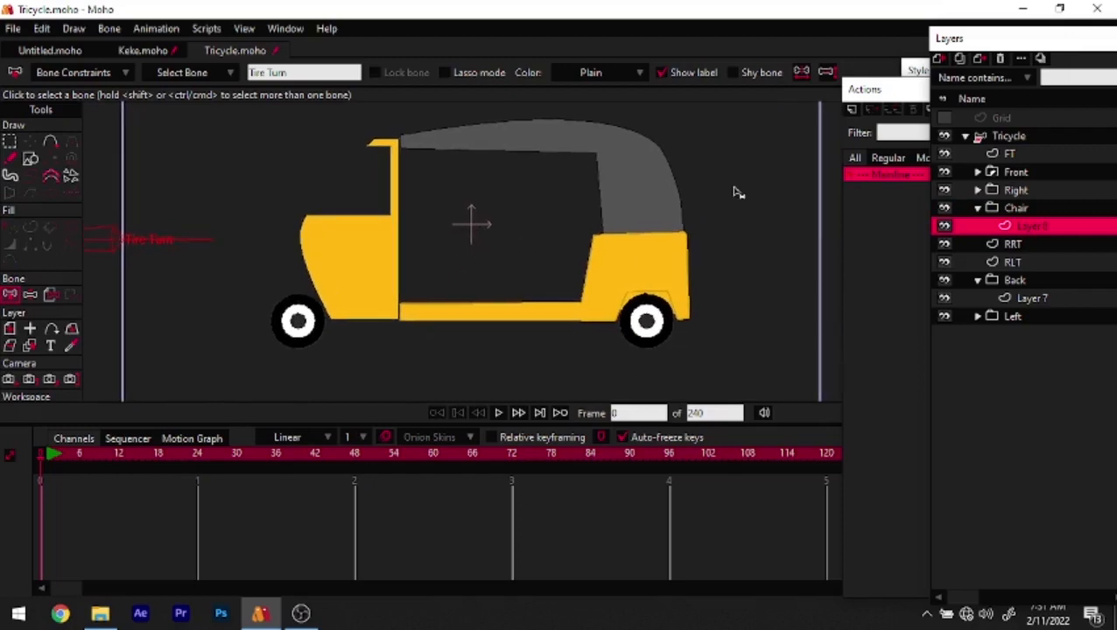
On the Right group's vector layer, draw a narrow post down from the roof and a wider rectangle beneath it to the floor
{"action": "left_click", "coordinate": [978, 190]}
{"action": "left_click", "coordinate": [1030, 210]}
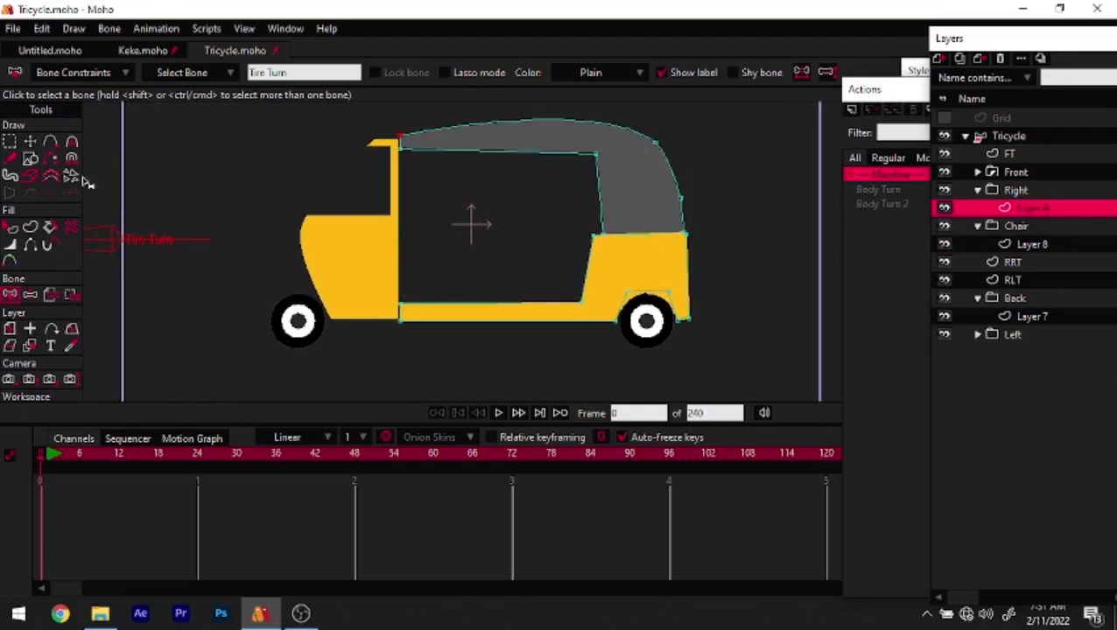
{"action": "left_click", "coordinate": [30, 159]}
{"action": "scroll", "coordinate": [477, 179], "scroll_direction": "up", "scroll_amount": 2}
{"action": "left_click_drag", "start_coordinate": [506, 149], "coordinate": [519, 361]}
{"action": "key", "text": "q"}
{"action": "left_click", "coordinate": [516, 347]}
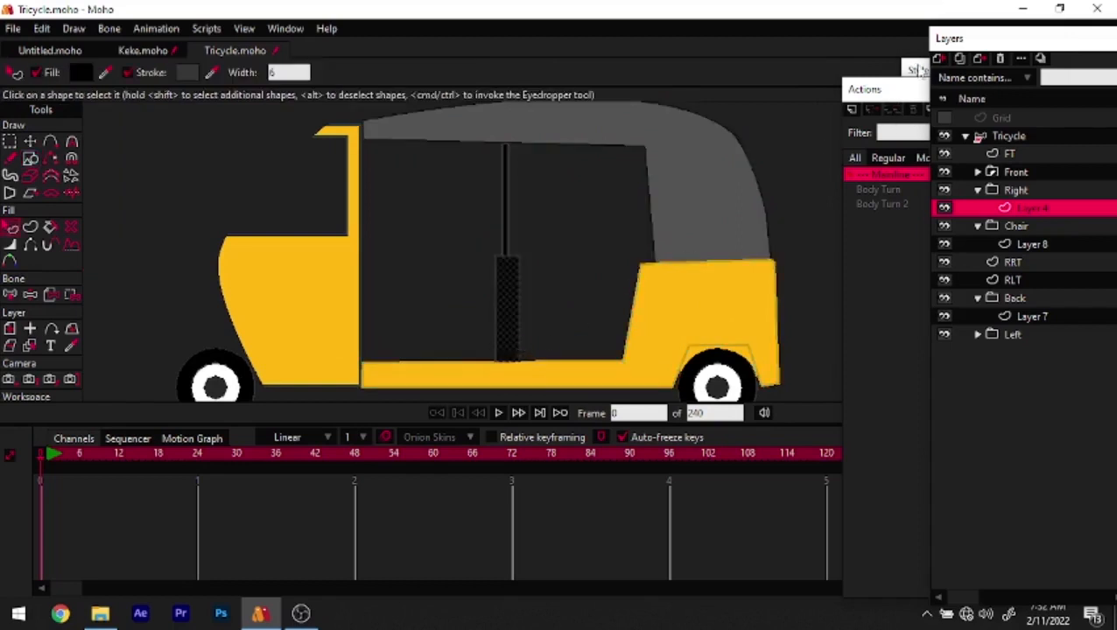
Fill the lower rectangle with the body's yellow and the narrow upper post with the roof's grey
{"action": "left_click", "coordinate": [917, 70]}
{"action": "left_click", "coordinate": [734, 301], "text": "ctrl"}
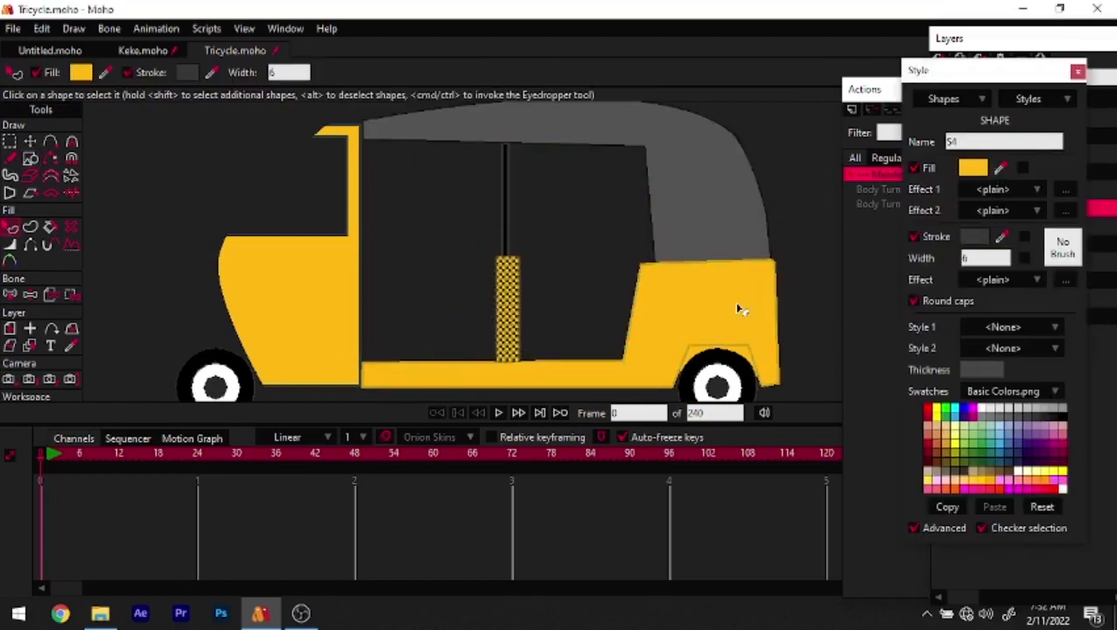
{"action": "left_click", "coordinate": [801, 252]}
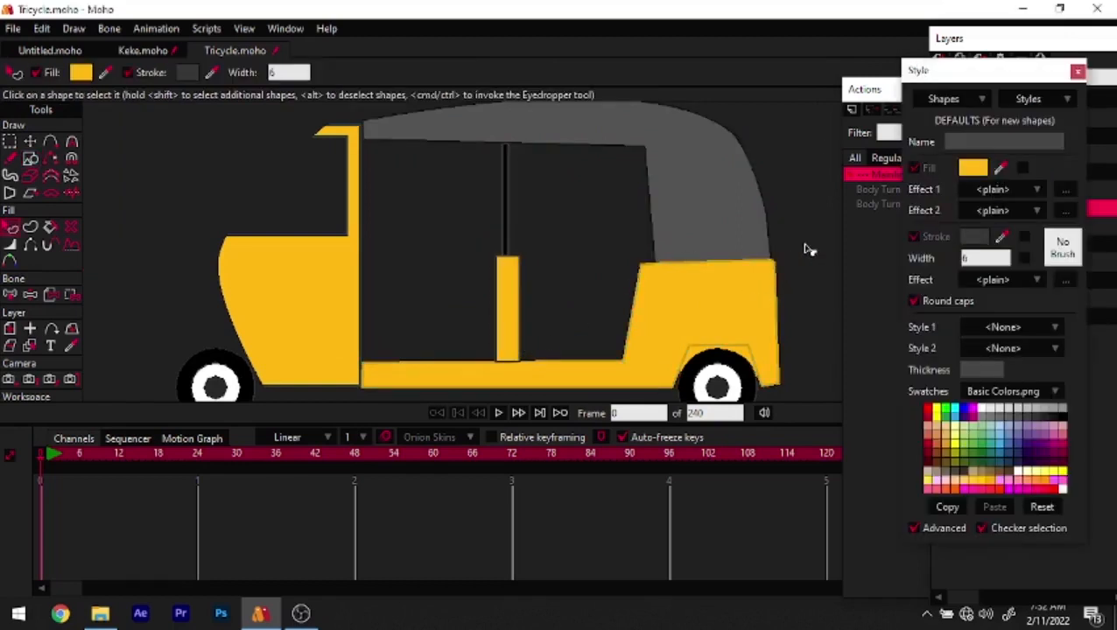
{"action": "left_click", "coordinate": [507, 231]}
{"action": "left_click_drag", "start_coordinate": [999, 169], "coordinate": [743, 200]}
{"action": "left_click", "coordinate": [803, 174]}
{"action": "scroll", "coordinate": [685, 226], "scroll_direction": "down", "scroll_amount": 3}
{"action": "scroll", "coordinate": [663, 278], "scroll_direction": "up", "scroll_amount": 6}
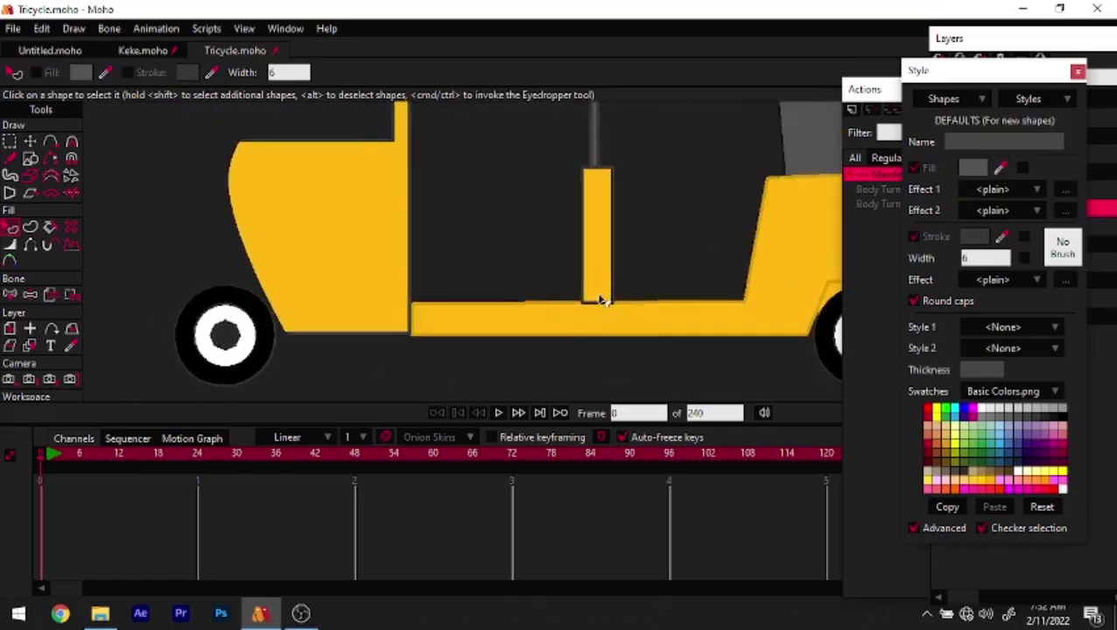
Set the lower rectangle's stroke to a darker yellow
{"action": "left_click", "coordinate": [593, 300]}
{"action": "mouse_move", "coordinate": [1003, 237]}
{"action": "left_mouse_down"}
{"action": "mouse_move", "coordinate": [808, 343]}
{"action": "mouse_move", "coordinate": [800, 311]}
{"action": "left_mouse_up"}
{"action": "left_click", "coordinate": [733, 277]}
{"action": "scroll", "coordinate": [642, 260], "scroll_direction": "down", "scroll_amount": 5}
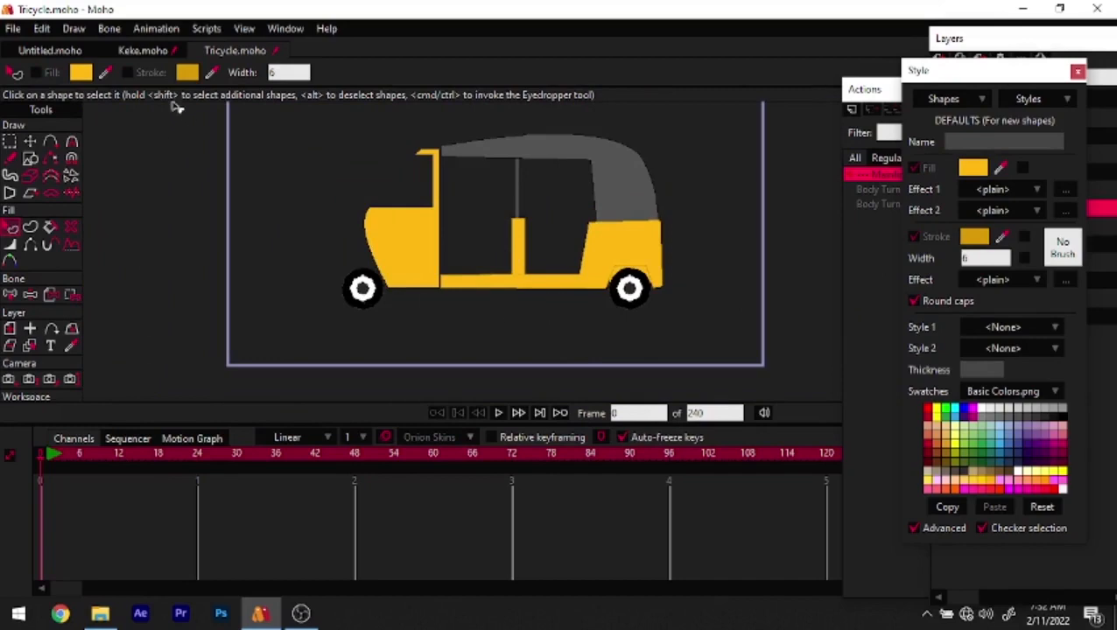
Compare with the Keke.moho model, and move the yellow lower rectangle toward the tricycle's front to X 0.1117
{"action": "left_click", "coordinate": [142, 51]}
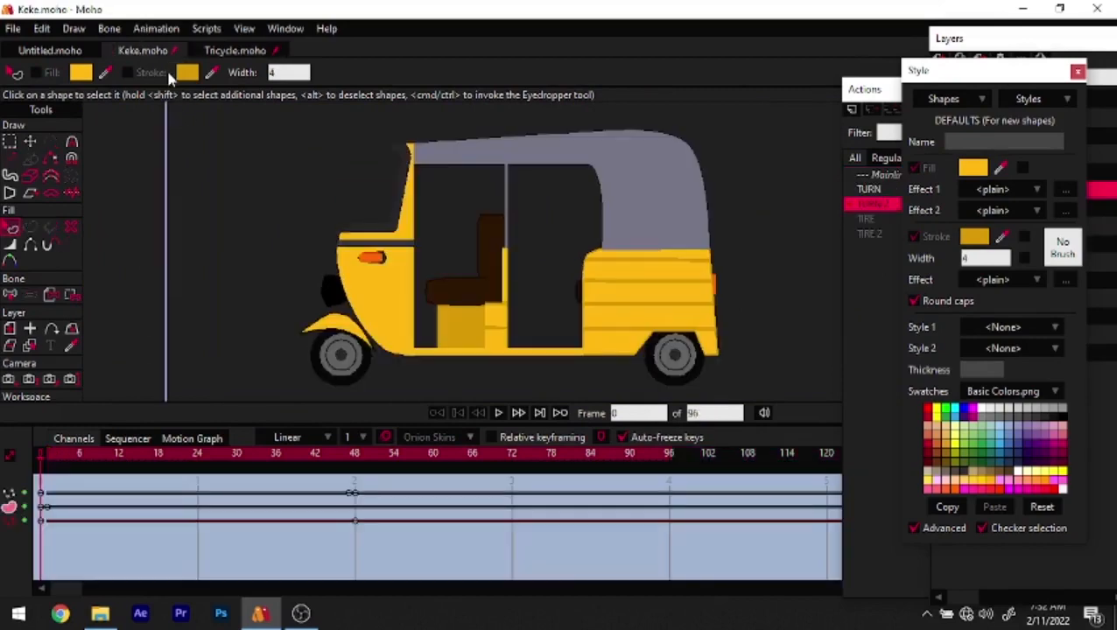
{"action": "left_click", "coordinate": [229, 51]}
{"action": "scroll", "coordinate": [536, 242], "scroll_direction": "up", "scroll_amount": 5}
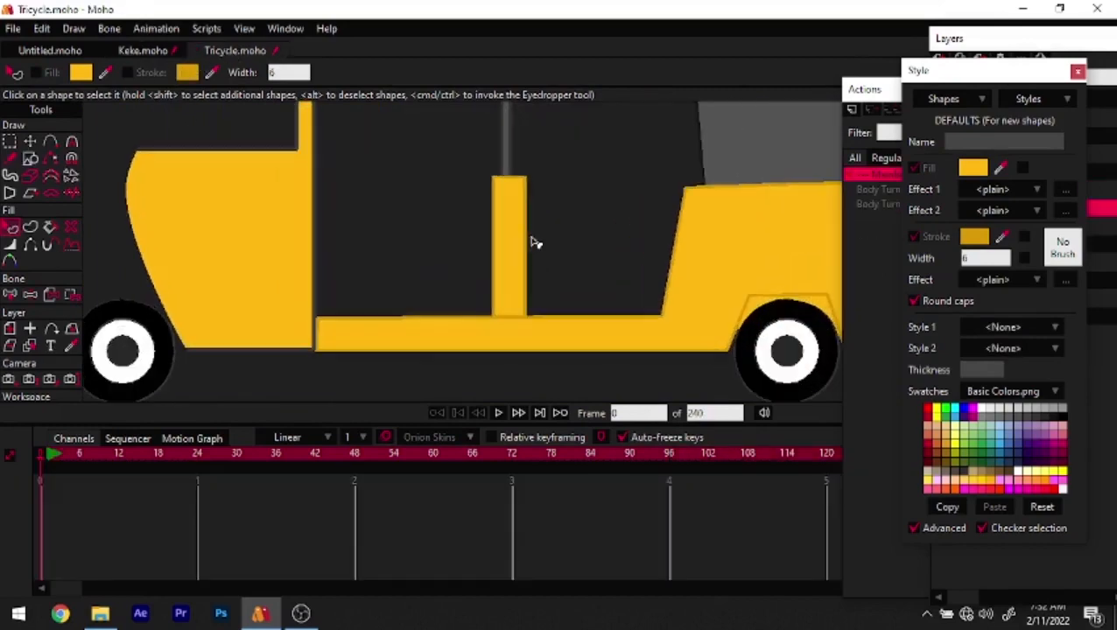
{"action": "key", "text": "t"}
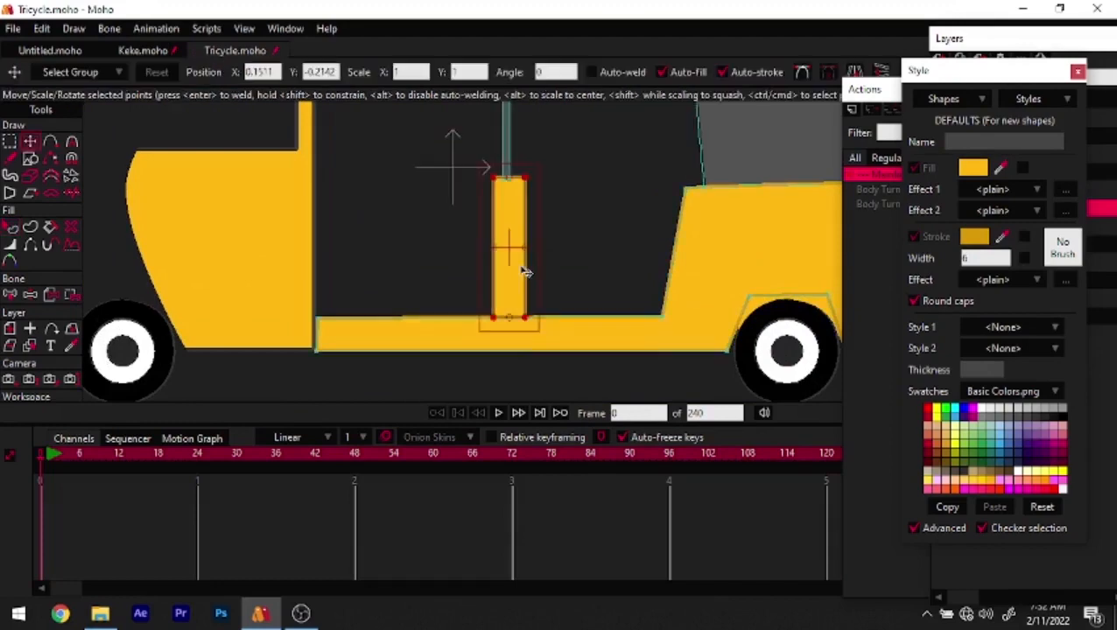
{"action": "left_click_drag", "start_coordinate": [519, 269], "coordinate": [498, 257]}
{"action": "key", "text": "q"}
{"action": "scroll", "coordinate": [500, 274], "scroll_direction": "down", "scroll_amount": 5}
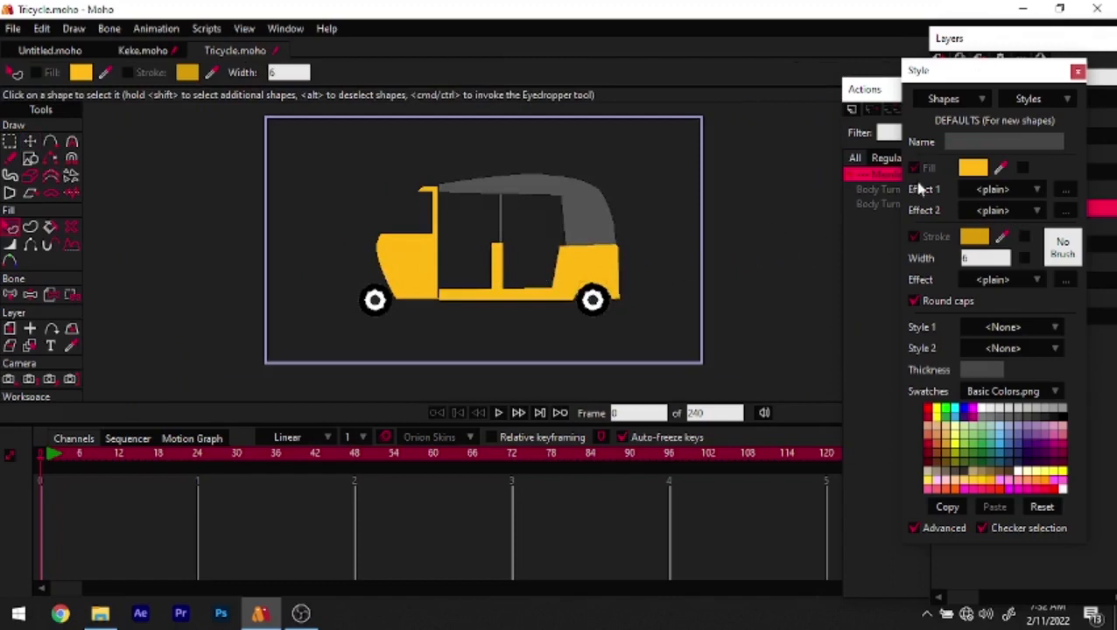
Copy the grey upper post and yellow lower post from the Right group's layer into the Left group's vector layer
{"action": "scroll", "coordinate": [497, 253], "scroll_direction": "up", "scroll_amount": 1}
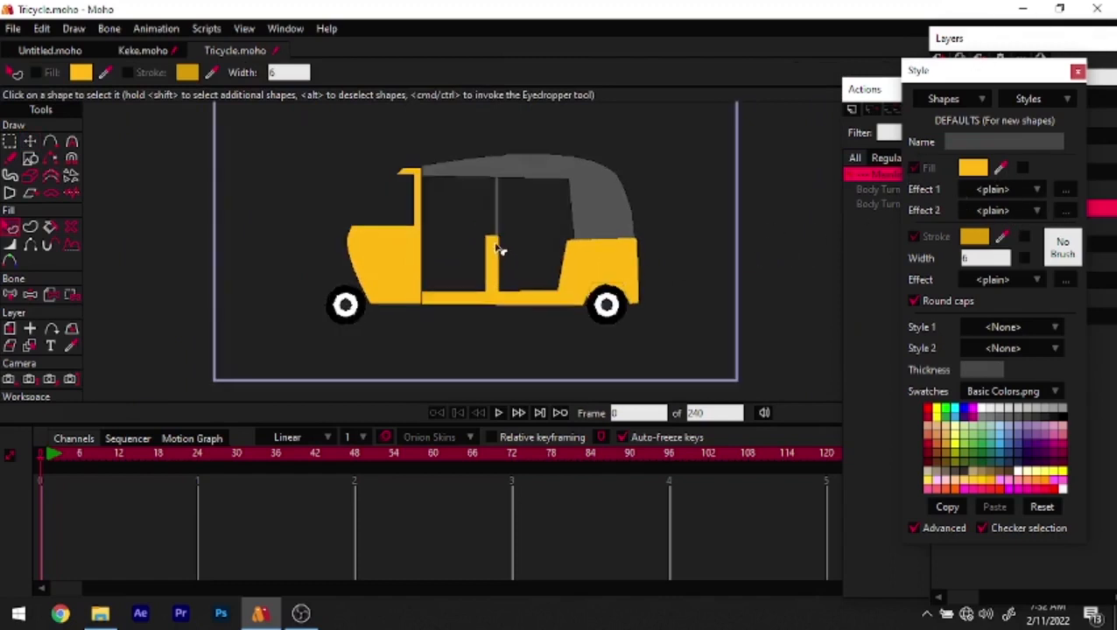
{"action": "key", "text": "t"}
{"action": "scroll", "coordinate": [480, 237], "scroll_direction": "up", "scroll_amount": 5}
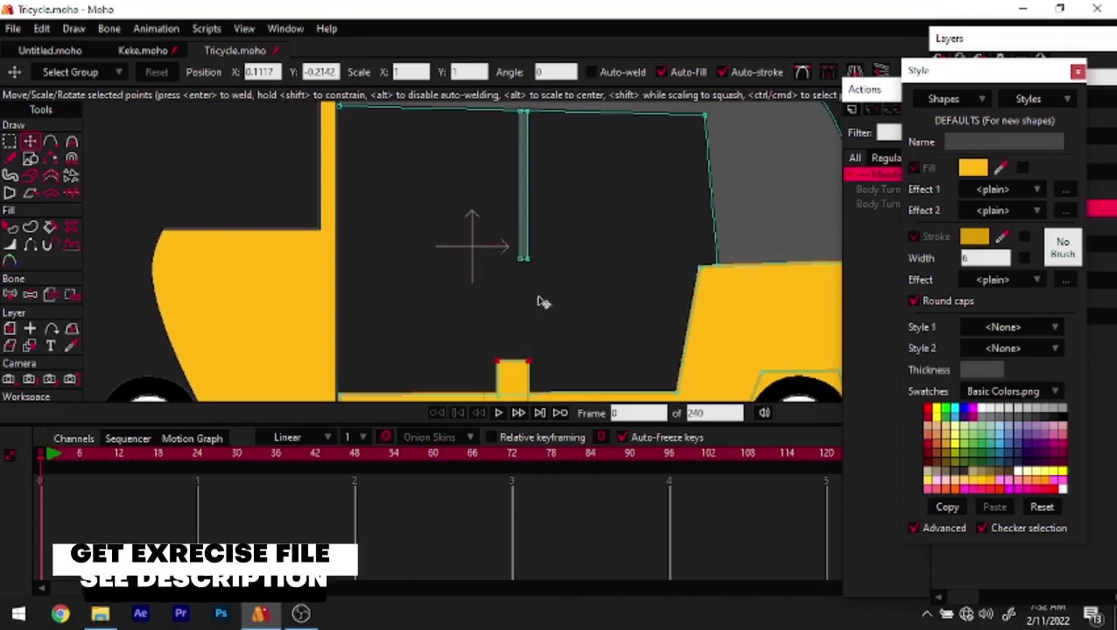
{"action": "left_click_drag", "start_coordinate": [530, 289], "coordinate": [560, 280]}
{"action": "left_click", "coordinate": [522, 221]}
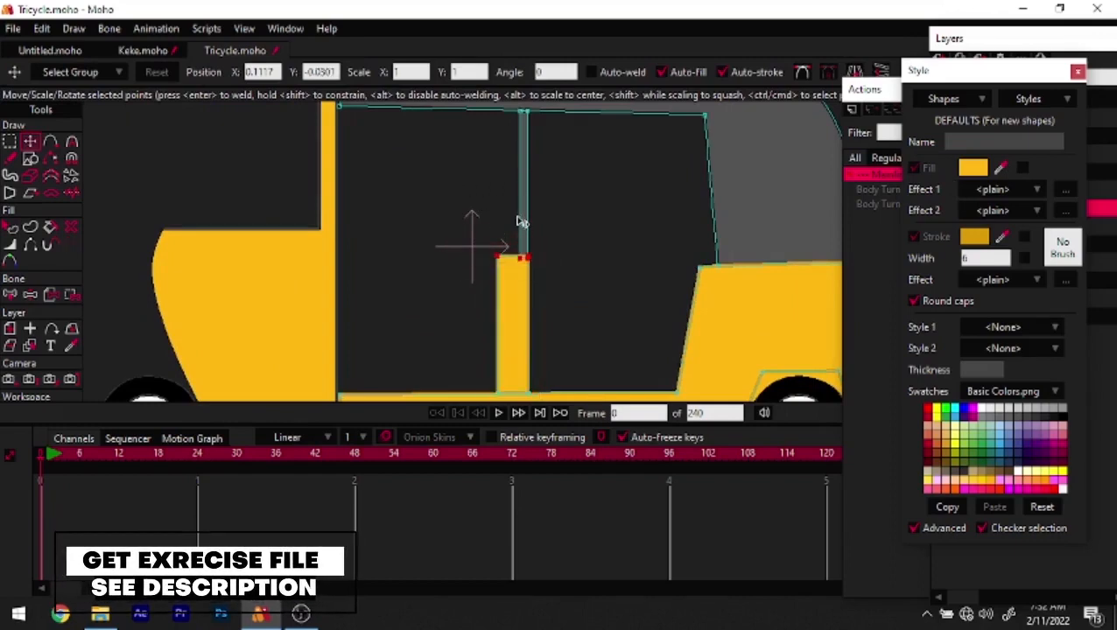
{"action": "left_click", "coordinate": [513, 300], "text": "shift"}
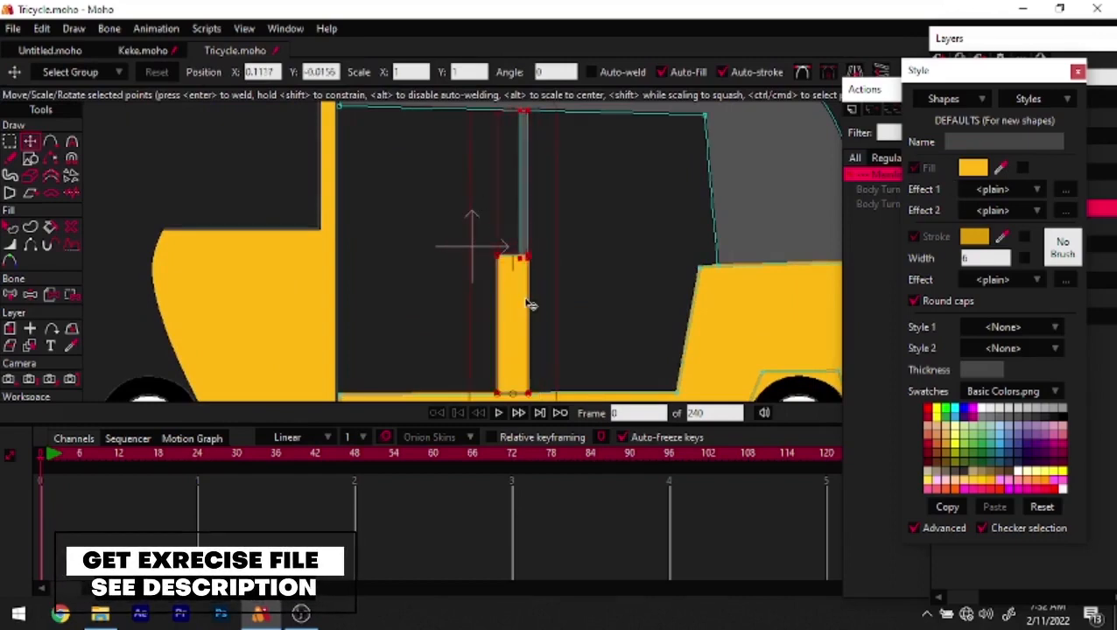
{"action": "left_click", "coordinate": [968, 48]}
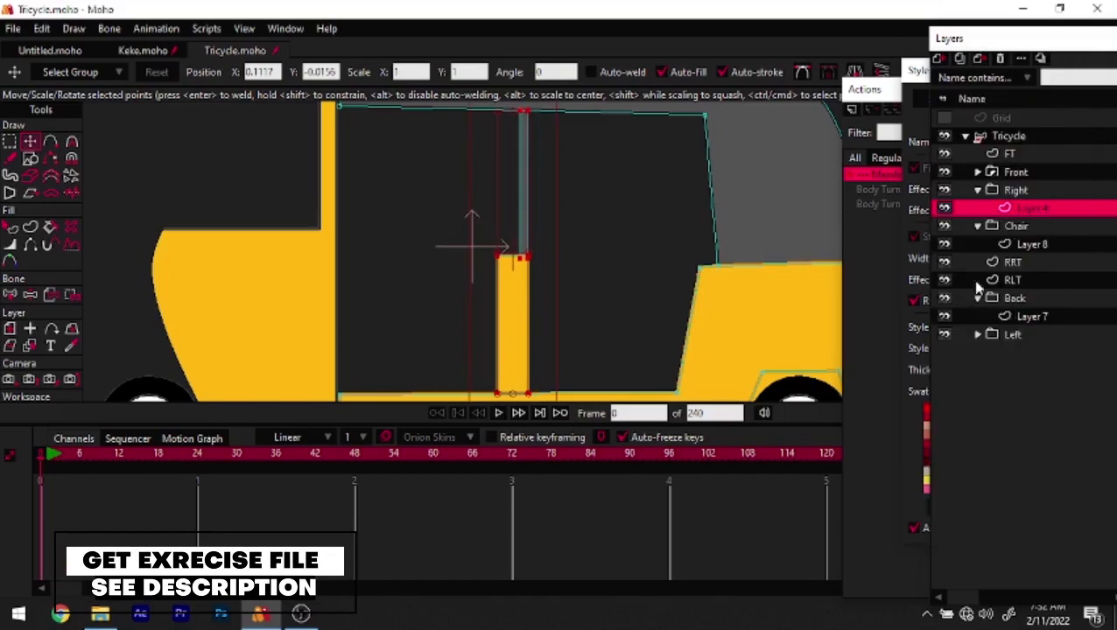
{"action": "left_click", "coordinate": [978, 334]}
{"action": "left_click", "coordinate": [1038, 352]}
{"action": "scroll", "coordinate": [585, 303], "scroll_direction": "down", "scroll_amount": 3}
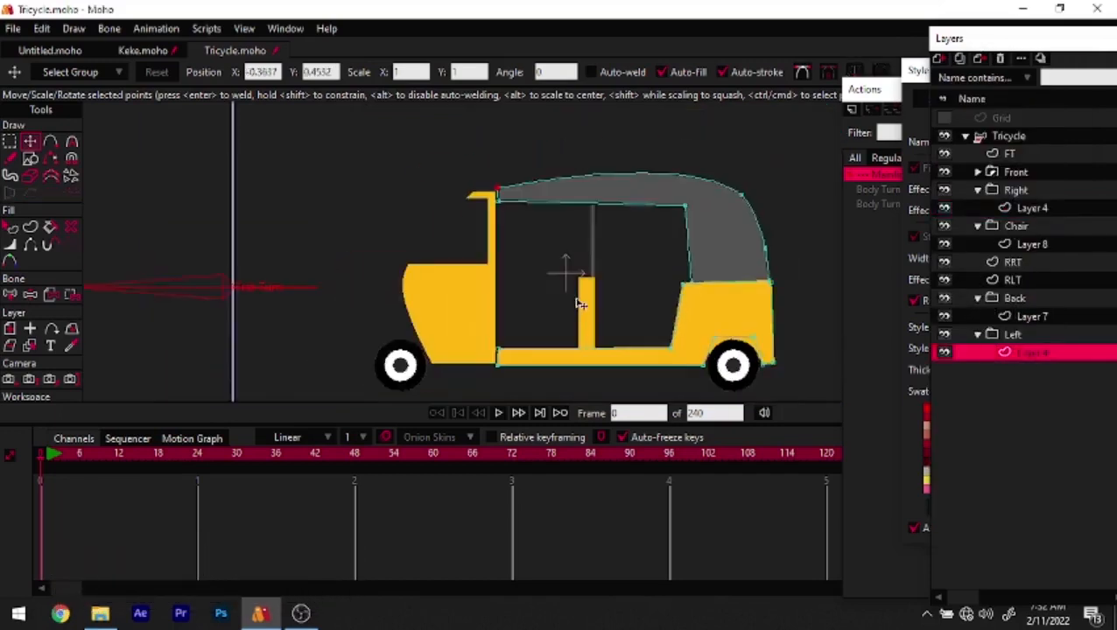
{"action": "scroll", "coordinate": [540, 292], "scroll_direction": "up", "scroll_amount": 3}
{"action": "key", "text": "ctrl+v"}
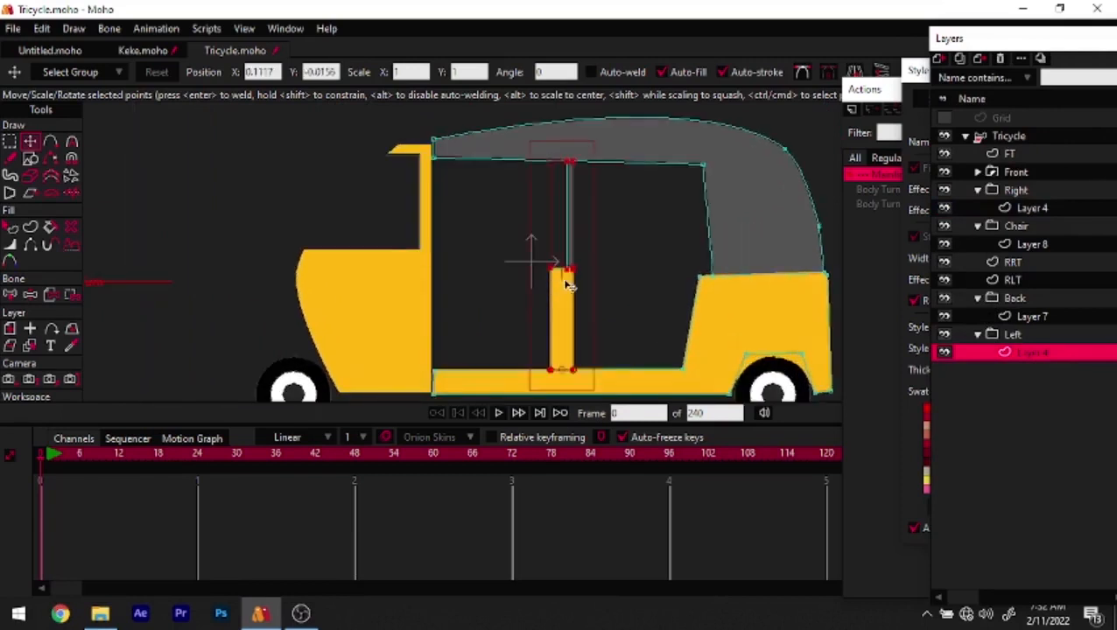
{"action": "scroll", "coordinate": [561, 289], "scroll_direction": "up", "scroll_amount": 2}
{"action": "scroll", "coordinate": [589, 237], "scroll_direction": "down", "scroll_amount": 2}
{"action": "scroll", "coordinate": [651, 226], "scroll_direction": "down", "scroll_amount": 2}
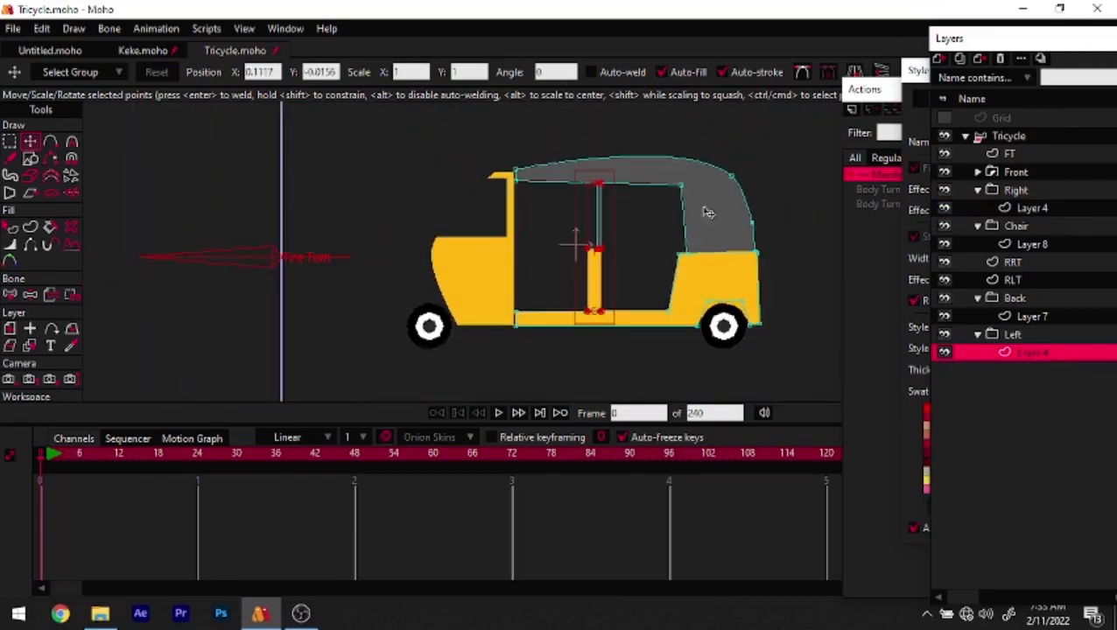
On frame 1, rotate the Tire Turn and Body Turn bones to test how the posts follow the tricycle's turn
{"action": "left_click", "coordinate": [1007, 136]}
{"action": "left_click", "coordinate": [45, 452]}
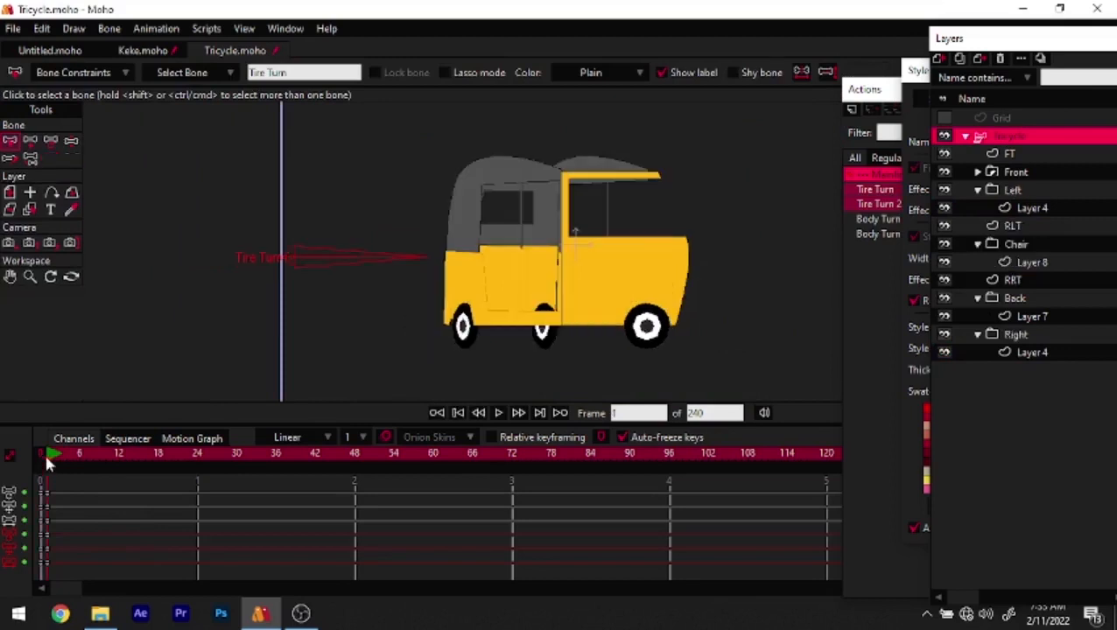
{"action": "key", "text": "z"}
{"action": "key", "text": "Escape"}
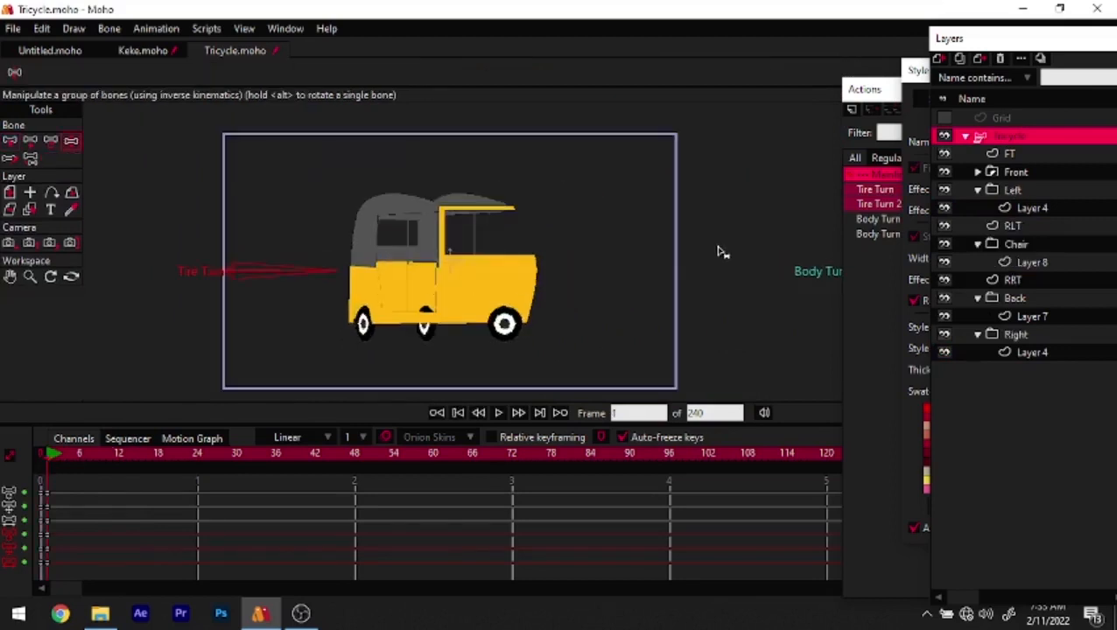
{"action": "left_click_drag", "start_coordinate": [322, 270], "coordinate": [353, 339]}
{"action": "scroll", "coordinate": [549, 275], "scroll_direction": "down", "scroll_amount": 4}
{"action": "left_click_drag", "start_coordinate": [551, 277], "coordinate": [532, 281]}
{"action": "left_click_drag", "start_coordinate": [747, 313], "coordinate": [816, 337]}
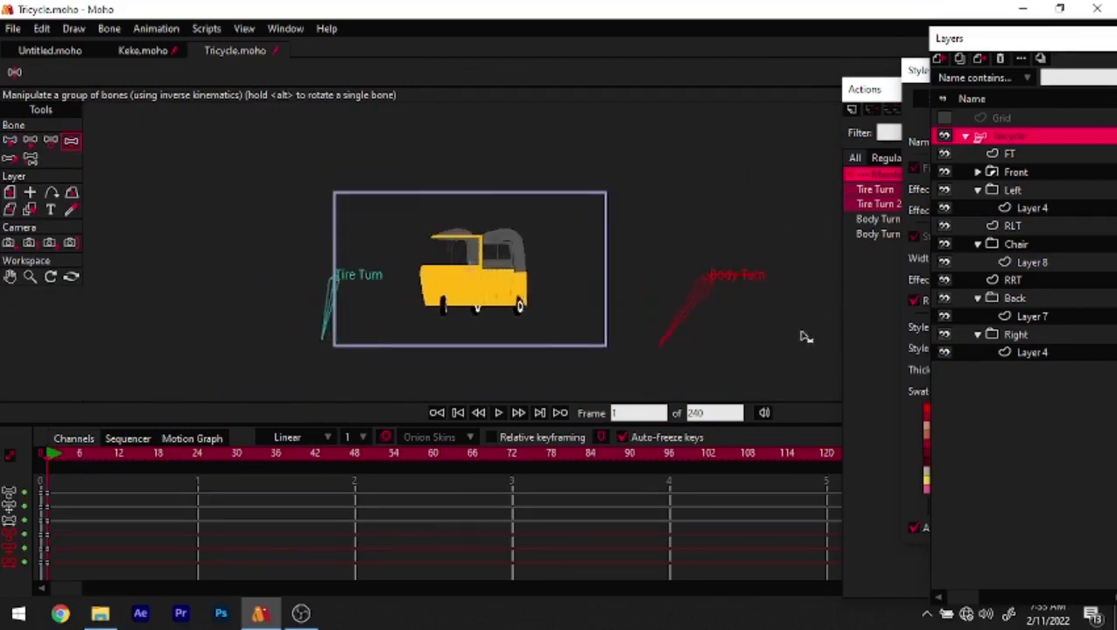
{"action": "scroll", "coordinate": [476, 263], "scroll_direction": "up", "scroll_amount": 4}
{"action": "scroll", "coordinate": [546, 216], "scroll_direction": "up", "scroll_amount": 3}
{"action": "scroll", "coordinate": [663, 310], "scroll_direction": "down", "scroll_amount": 5}
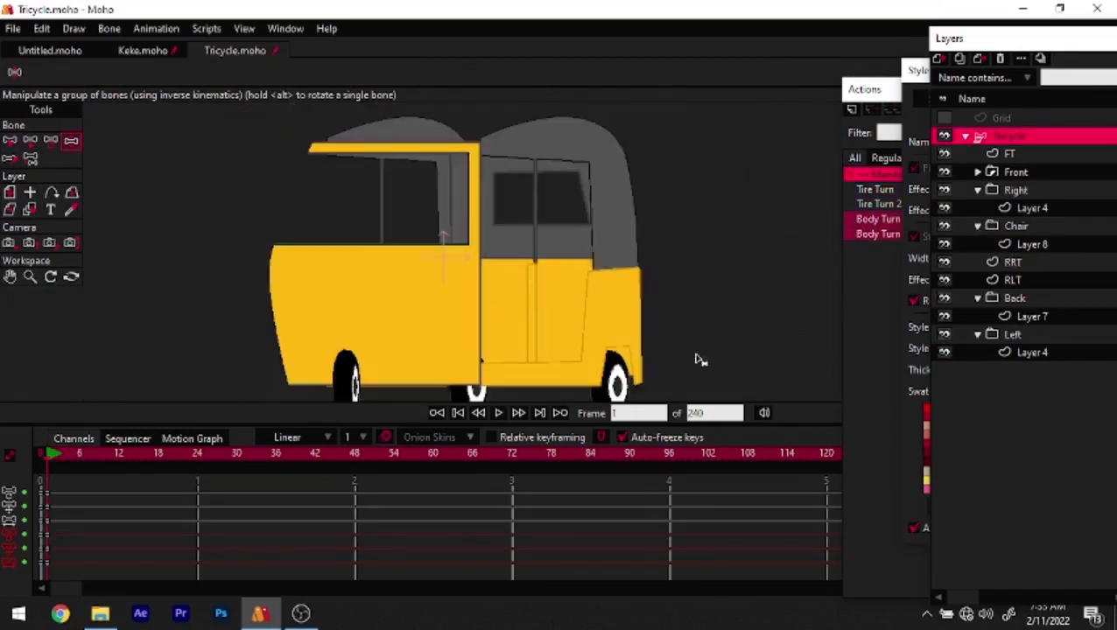
{"action": "left_click", "coordinate": [1036, 336]}
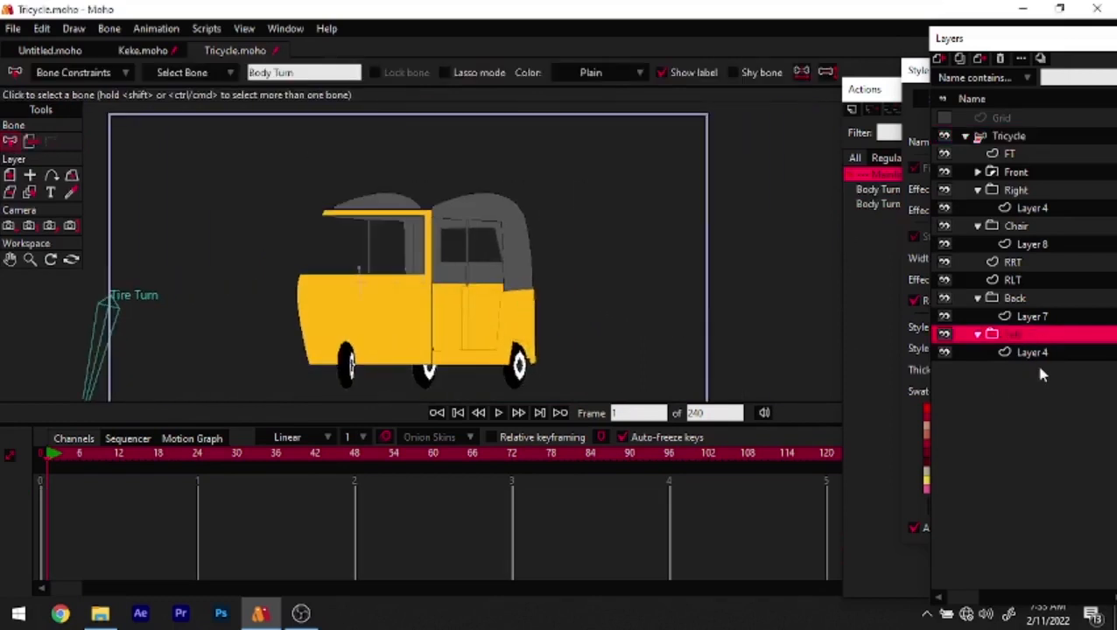
{"action": "scroll", "coordinate": [615, 390], "scroll_direction": "down", "scroll_amount": 3}
{"action": "left_click", "coordinate": [10, 175]}
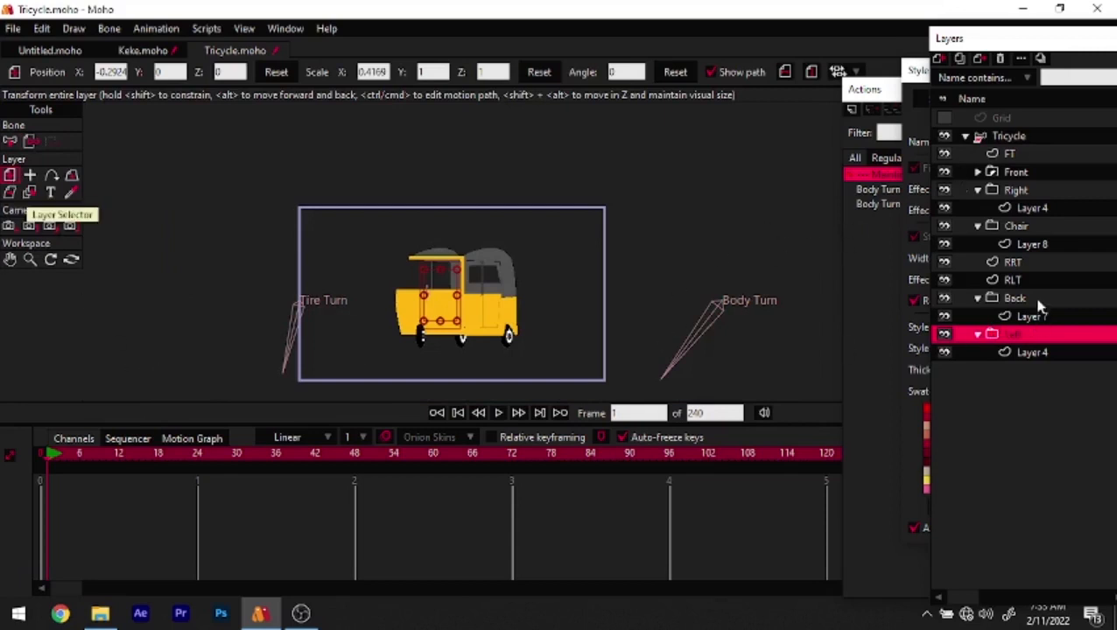
Return to frame 0 and rename the Chair group's vector layer as Front
{"action": "left_click", "coordinate": [1029, 244]}
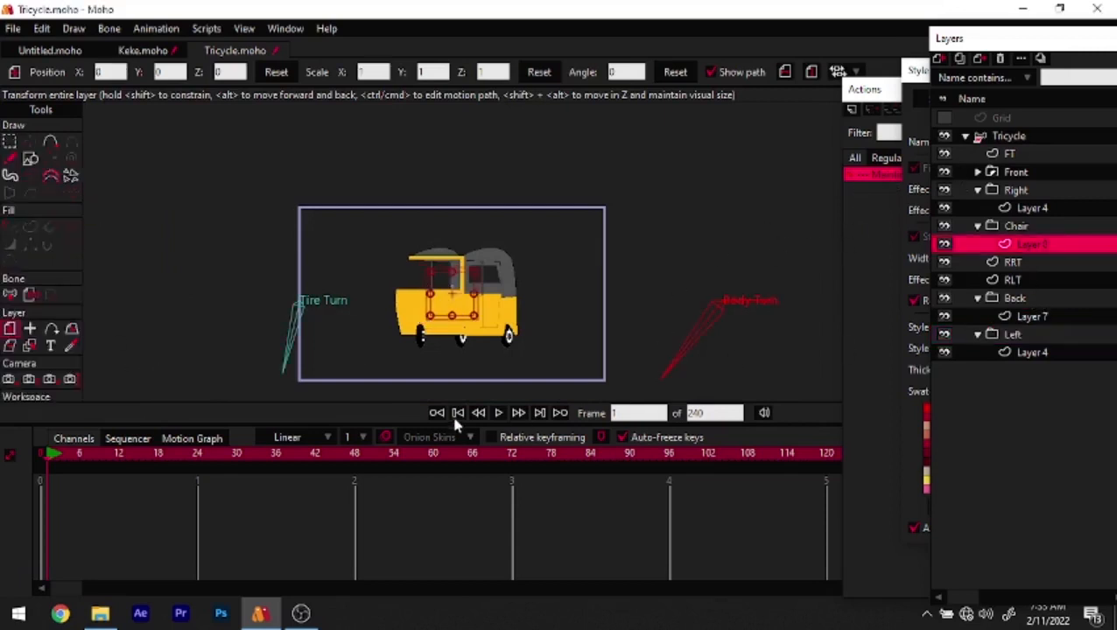
{"action": "left_click_drag", "start_coordinate": [436, 331], "coordinate": [450, 291]}
{"action": "scroll", "coordinate": [435, 278], "scroll_direction": "up", "scroll_amount": 4}
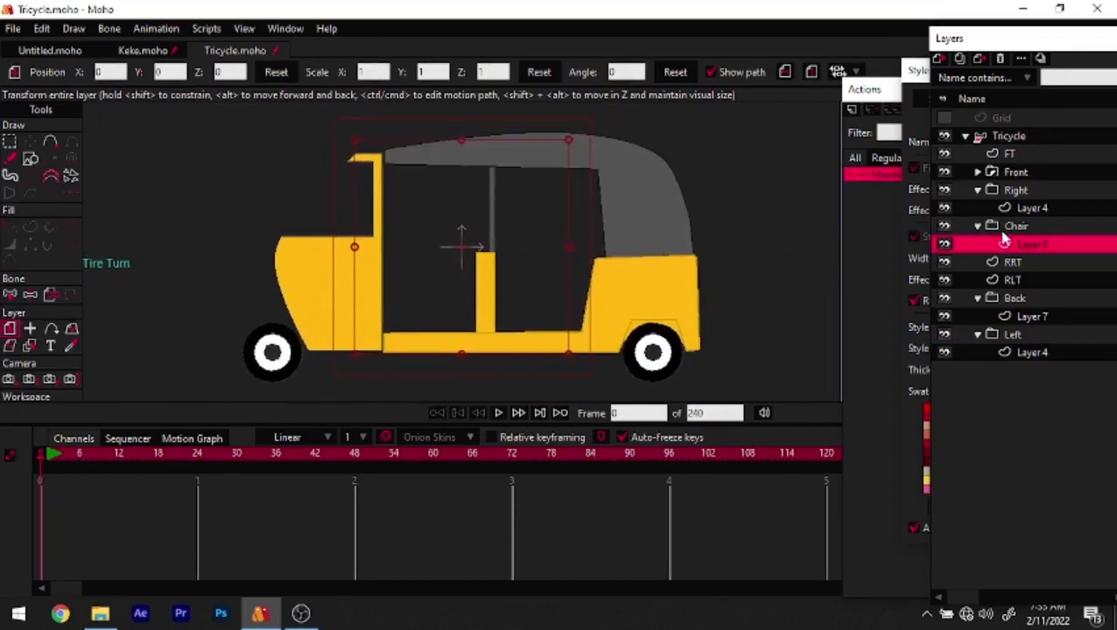
{"action": "double_click", "coordinate": [1038, 244]}
{"action": "type", "text": "Front"}
{"action": "key", "text": "Return"}
Draw a tall rectangle for the front chair's backrest, overlapping the front side of the yellow post
{"action": "left_click", "coordinate": [30, 159]}
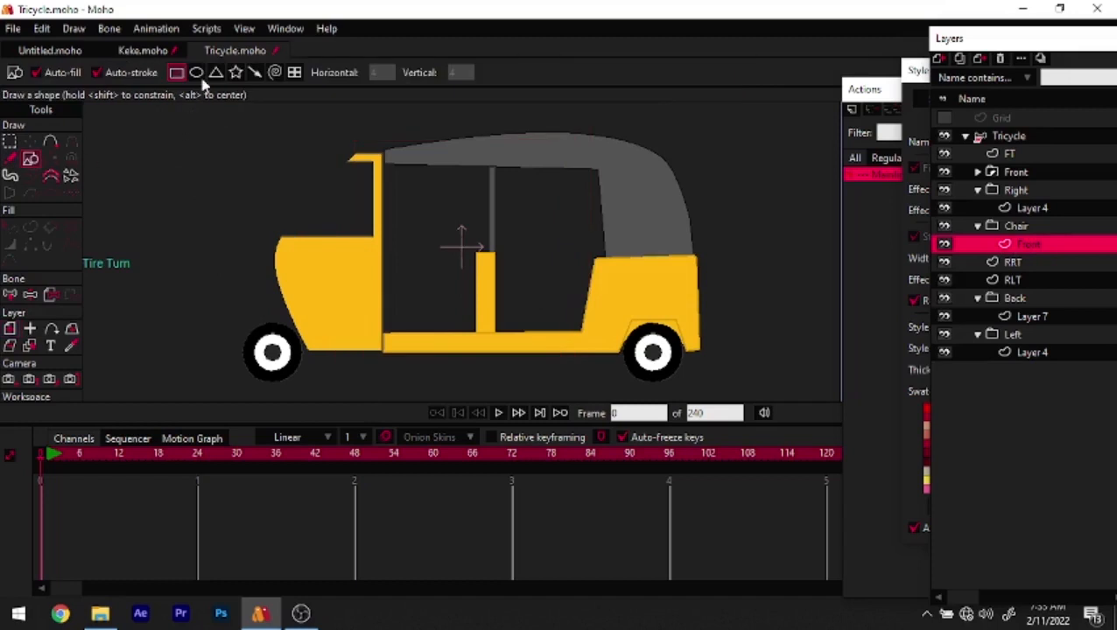
{"action": "scroll", "coordinate": [469, 241], "scroll_direction": "up", "scroll_amount": 3}
{"action": "mouse_move", "coordinate": [446, 190]}
{"action": "left_mouse_down"}
{"action": "mouse_move", "coordinate": [502, 334]}
{"action": "mouse_move", "coordinate": [496, 316]}
{"action": "left_mouse_up"}
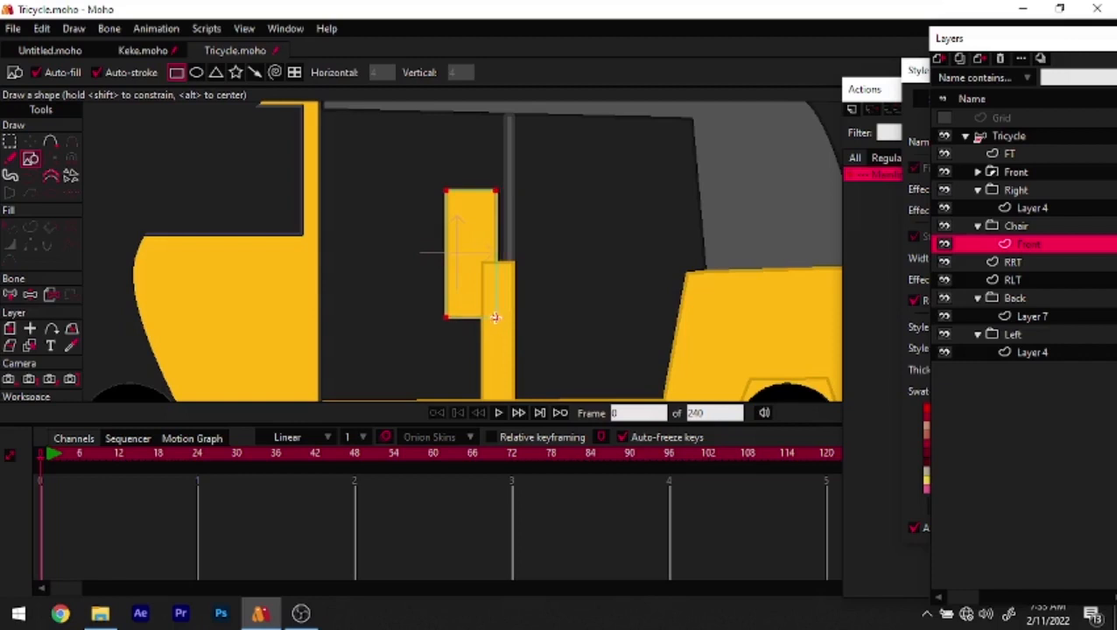
{"action": "left_click_drag", "start_coordinate": [495, 316], "coordinate": [495, 317]}
Smooth the backrest's top corners and bring the two top points closer together to form a rounded end
{"action": "key", "text": "t"}
{"action": "left_click_drag", "start_coordinate": [402, 154], "coordinate": [508, 216]}
{"action": "key", "text": "ctrl+m"}
{"action": "scroll", "coordinate": [477, 200], "scroll_direction": "up", "scroll_amount": 3}
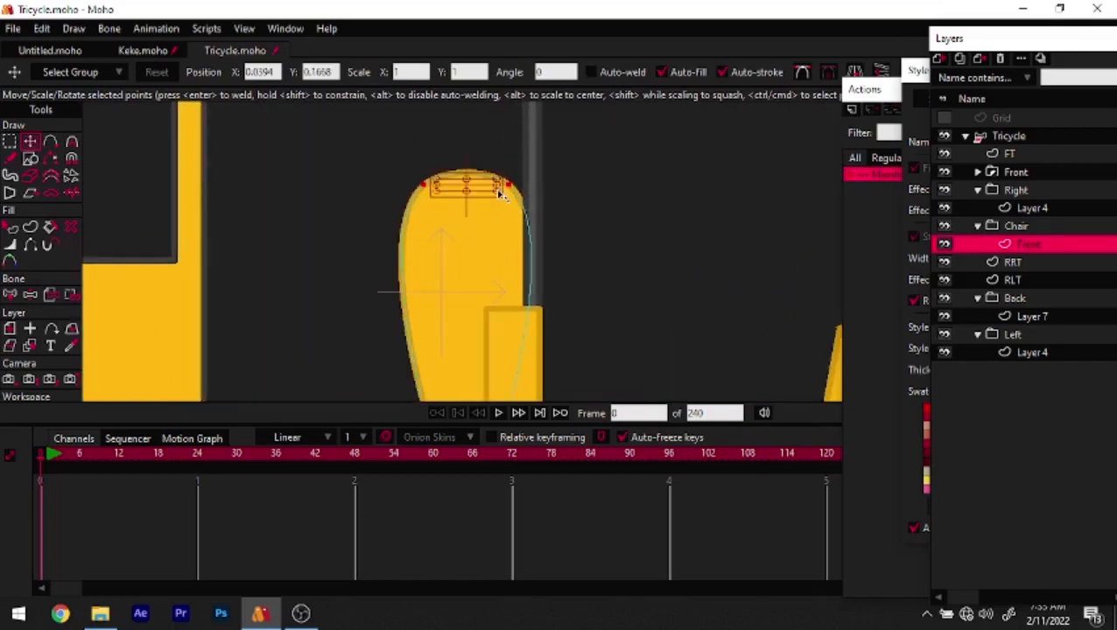
{"action": "left_click_drag", "start_coordinate": [501, 197], "coordinate": [332, 227]}
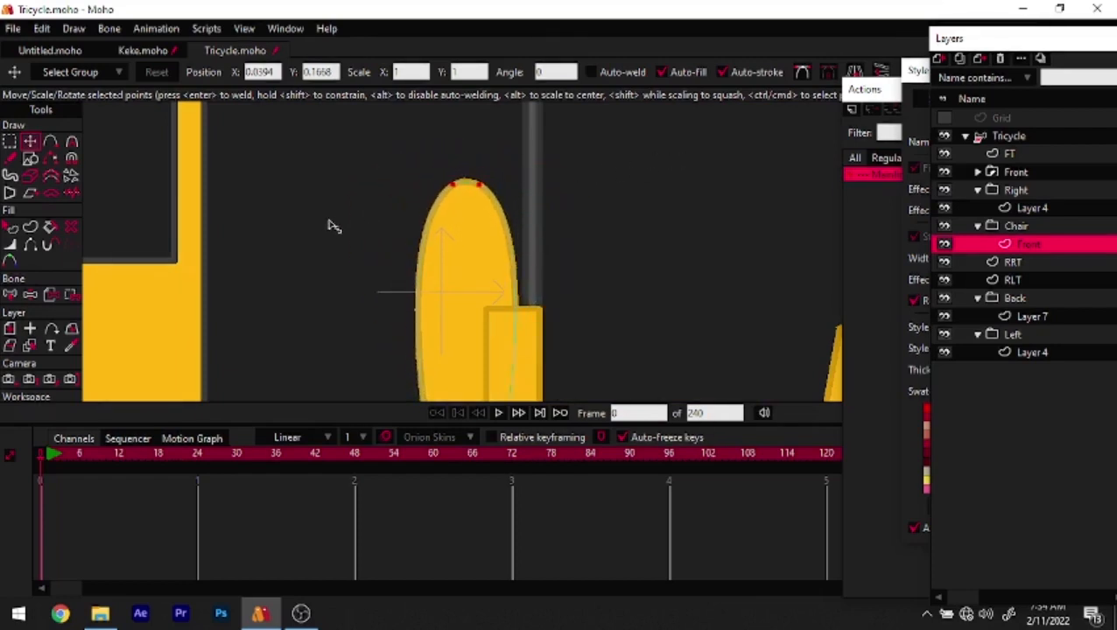
{"action": "left_click_drag", "start_coordinate": [401, 291], "coordinate": [392, 189]}
{"action": "scroll", "coordinate": [448, 257], "scroll_direction": "down", "scroll_amount": 2}
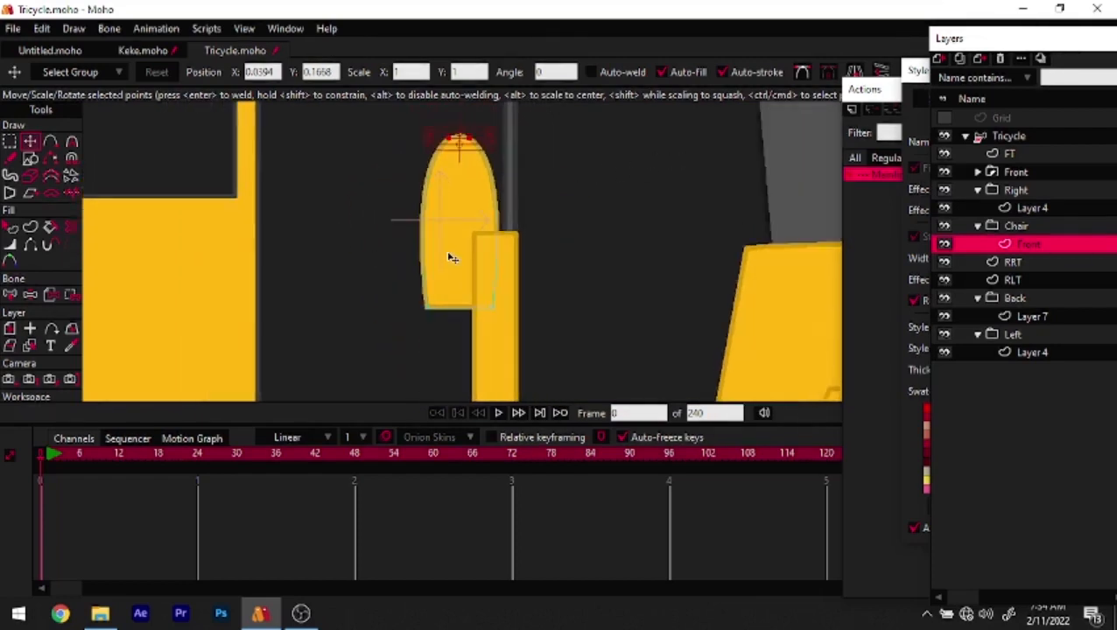
Duplicate the backrest shape and lay the copy flat beneath it as a slimmer seat pointing toward the tricycle's front
{"action": "key", "text": "ctrl+a"}
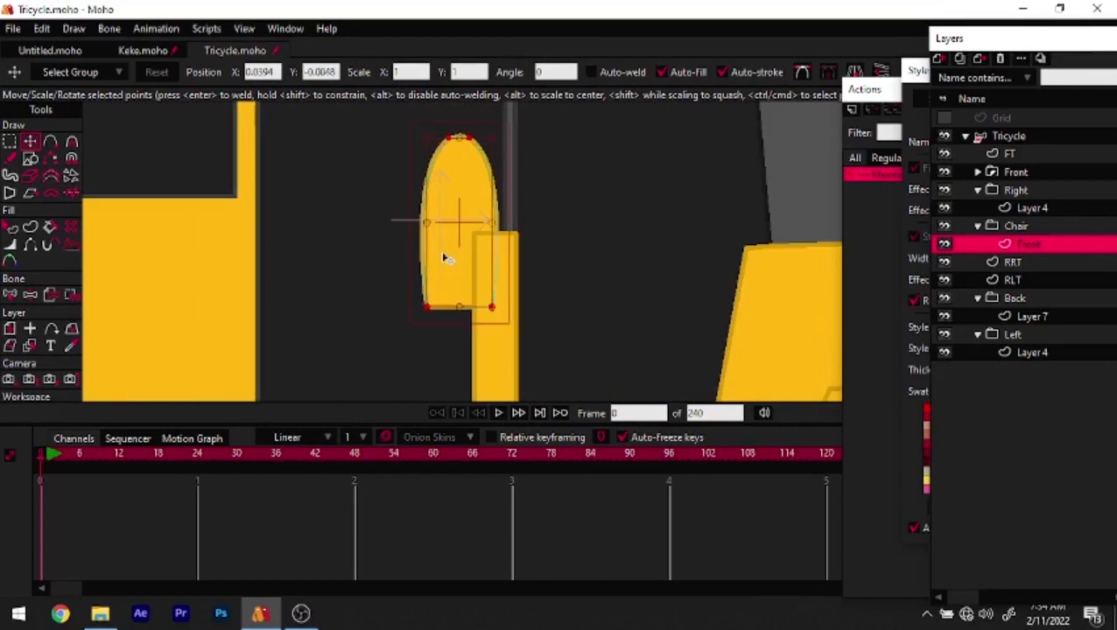
{"action": "left_click_drag", "start_coordinate": [504, 280], "coordinate": [415, 242]}
{"action": "scroll", "coordinate": [422, 325], "scroll_direction": "down", "scroll_amount": 3}
{"action": "scroll", "coordinate": [407, 294], "scroll_direction": "up", "scroll_amount": 6}
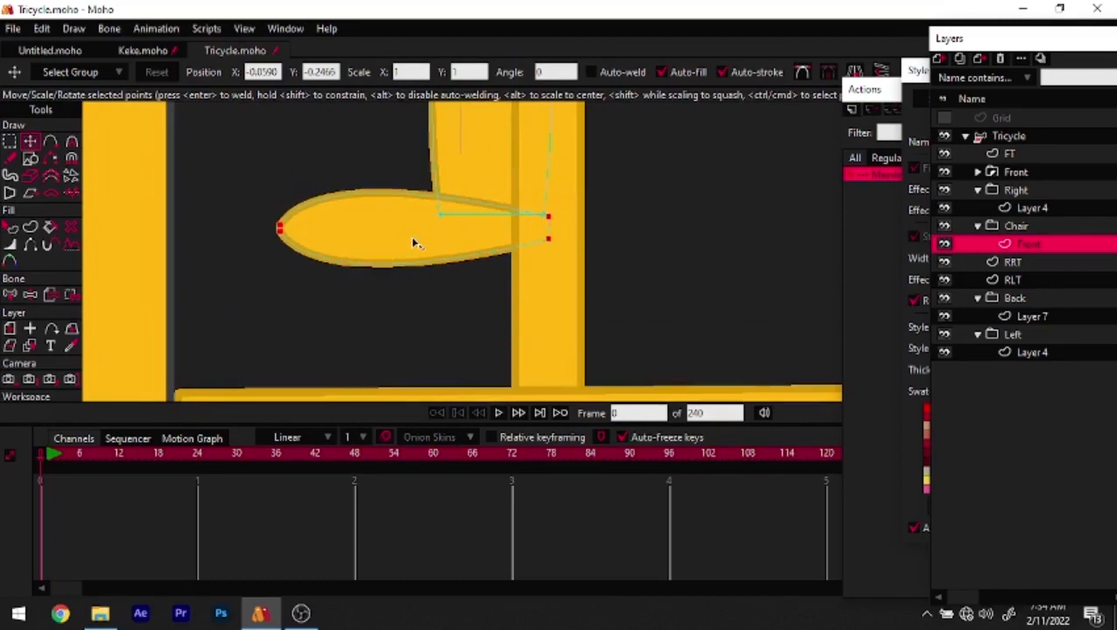
Fill both the backrest and the seat with dark red
{"action": "key", "text": "q"}
{"action": "left_click", "coordinate": [493, 145]}
{"action": "left_click", "coordinate": [510, 246], "text": "shift"}
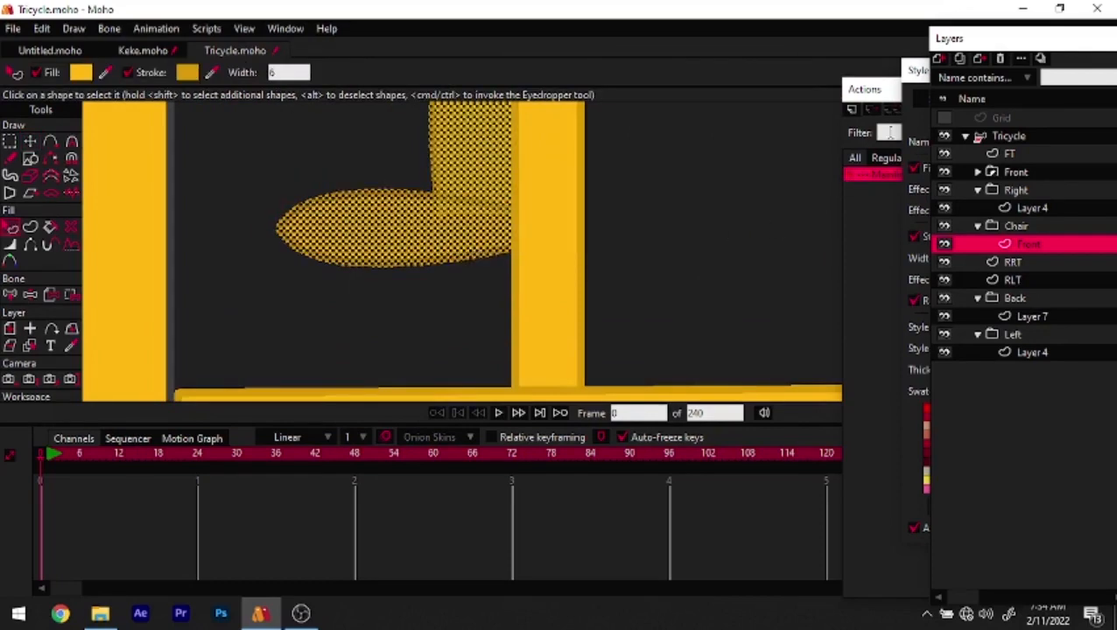
{"action": "left_click", "coordinate": [919, 76]}
{"action": "left_click", "coordinate": [968, 172]}
{"action": "left_click_drag", "start_coordinate": [723, 326], "coordinate": [935, 308]}
{"action": "left_click_drag", "start_coordinate": [927, 210], "coordinate": [915, 361]}
{"action": "scroll", "coordinate": [444, 271], "scroll_direction": "down", "scroll_amount": 3}
{"action": "mouse_move", "coordinate": [858, 294]}
{"action": "left_mouse_down"}
{"action": "mouse_move", "coordinate": [888, 209]}
{"action": "mouse_move", "coordinate": [909, 203]}
{"action": "mouse_move", "coordinate": [926, 221]}
{"action": "left_mouse_up"}
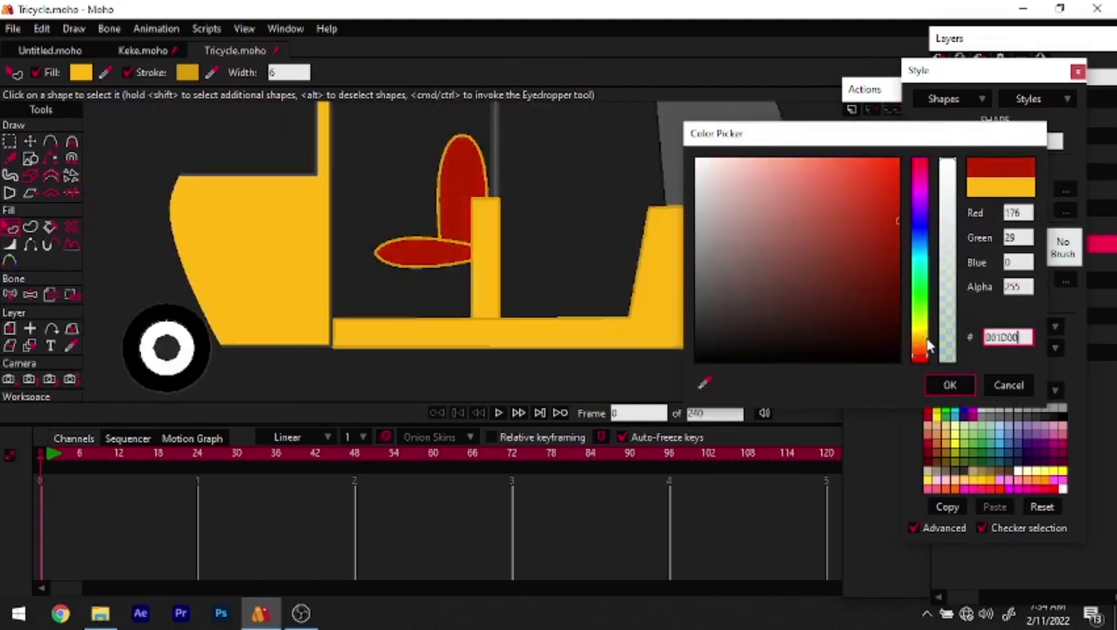
{"action": "left_click_drag", "start_coordinate": [928, 346], "coordinate": [916, 403]}
{"action": "mouse_move", "coordinate": [879, 223]}
{"action": "left_mouse_down"}
{"action": "mouse_move", "coordinate": [908, 210]}
{"action": "mouse_move", "coordinate": [933, 256]}
{"action": "mouse_move", "coordinate": [921, 205]}
{"action": "mouse_move", "coordinate": [961, 180]}
{"action": "mouse_move", "coordinate": [970, 215]}
{"action": "left_mouse_up"}
{"action": "left_click", "coordinate": [952, 386]}
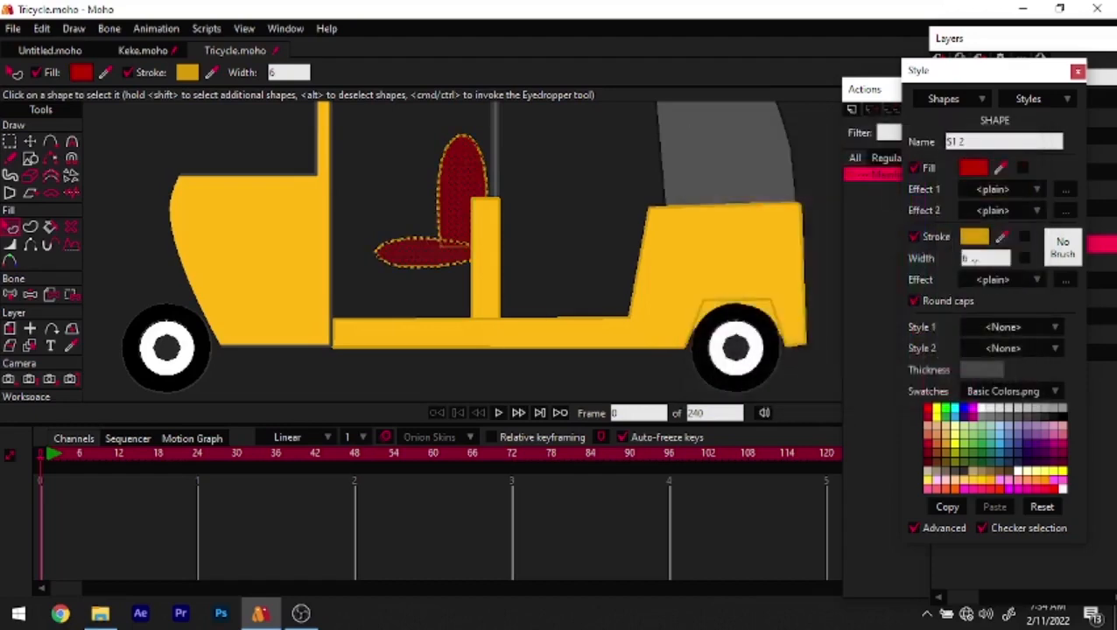
Set the stroke of the backrest and seat to a darker shade of their red fill
{"action": "left_click", "coordinate": [974, 236]}
{"action": "left_click_drag", "start_coordinate": [898, 229], "coordinate": [897, 313]}
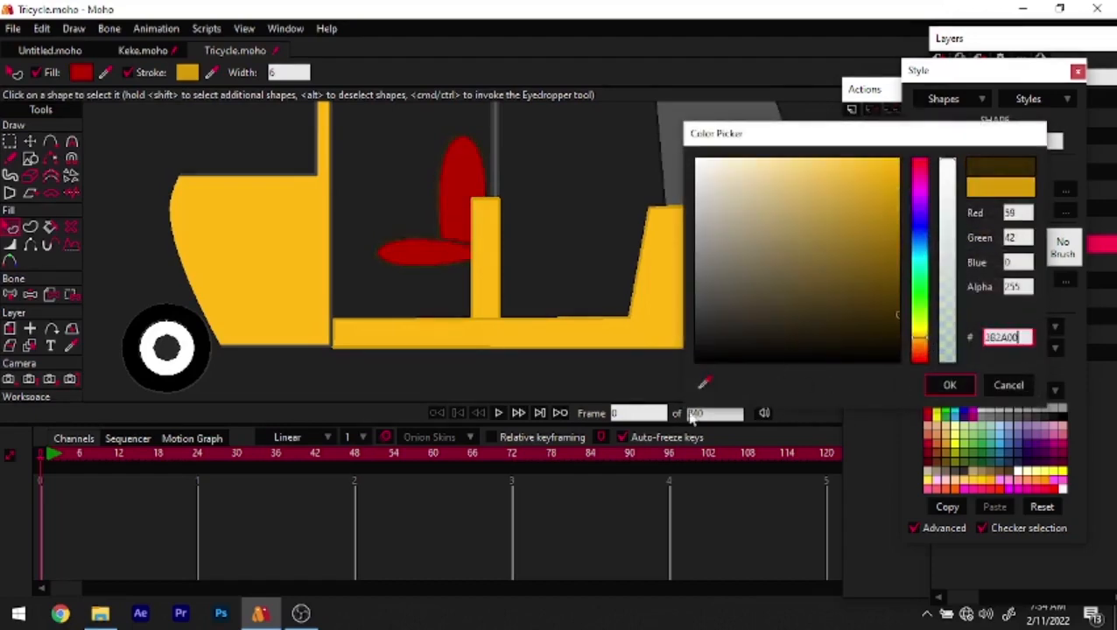
{"action": "left_click", "coordinate": [467, 176]}
{"action": "mouse_move", "coordinate": [896, 238]}
{"action": "left_mouse_down"}
{"action": "mouse_move", "coordinate": [915, 265]}
{"action": "mouse_move", "coordinate": [919, 251]}
{"action": "left_mouse_up"}
{"action": "left_click", "coordinate": [951, 384]}
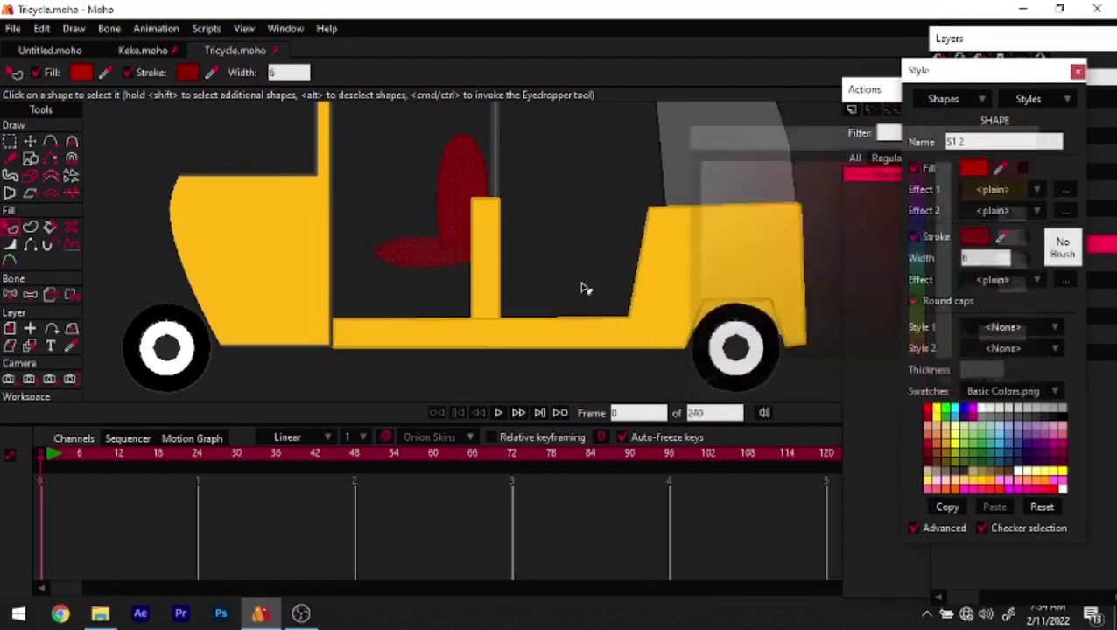
{"action": "scroll", "coordinate": [608, 303], "scroll_direction": "down", "scroll_amount": 3}
{"action": "left_click", "coordinate": [797, 224]}
{"action": "scroll", "coordinate": [479, 293], "scroll_direction": "up", "scroll_amount": 5}
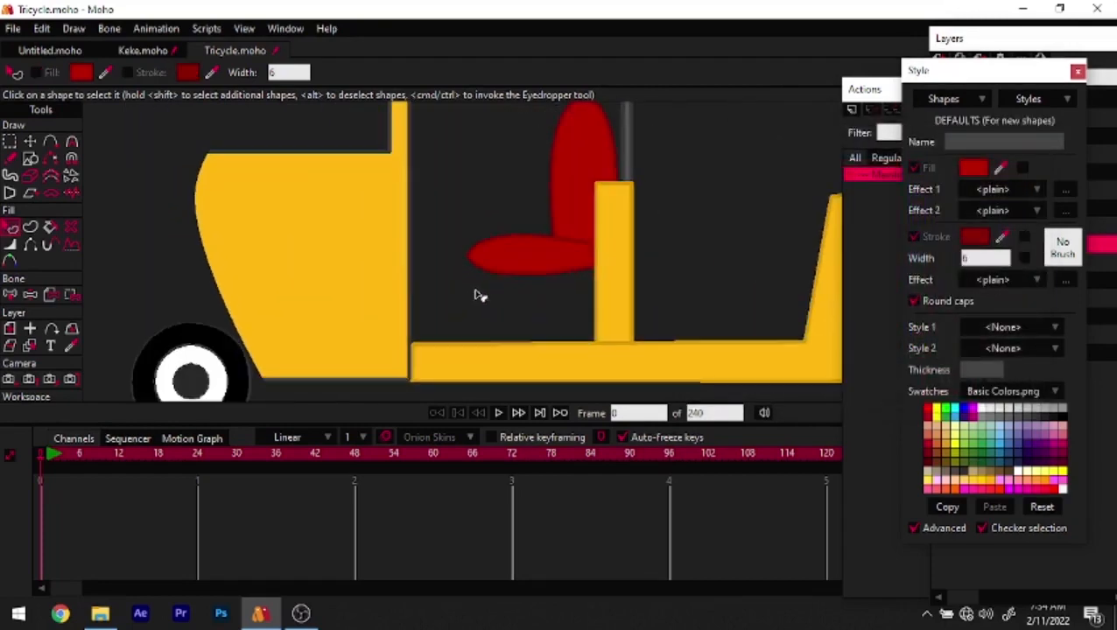
Compare with the Keke.moho chair, and draw a rectangular base from the seat's underside to the floor, raising its top edge slightly
{"action": "left_click", "coordinate": [30, 157]}
{"action": "left_click_drag", "start_coordinate": [513, 289], "coordinate": [479, 269]}
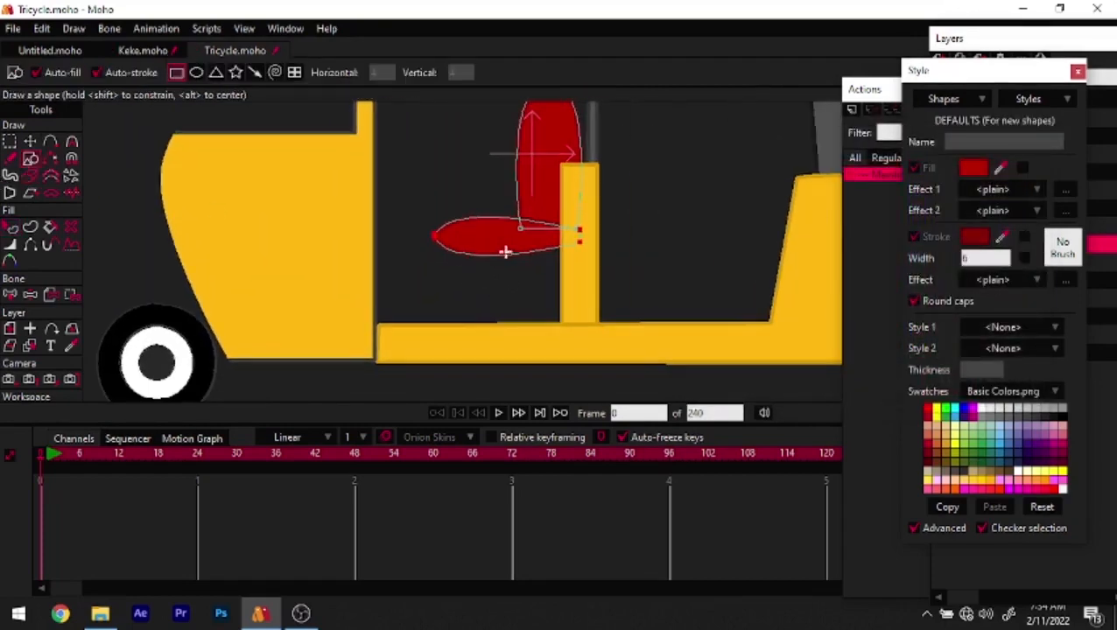
{"action": "left_click", "coordinate": [140, 49]}
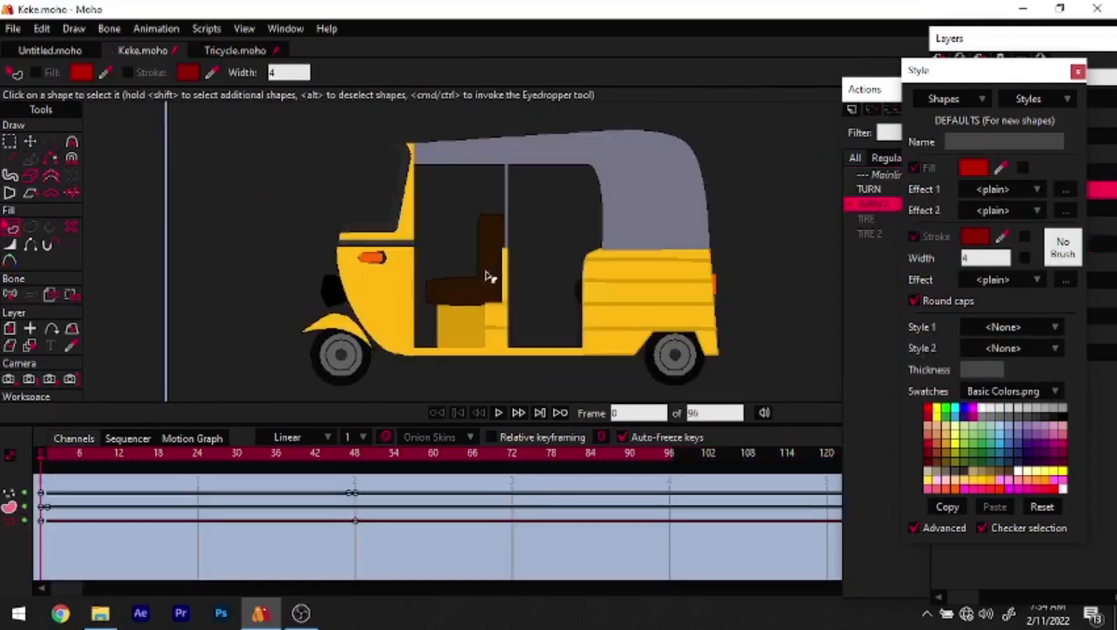
{"action": "scroll", "coordinate": [478, 331], "scroll_direction": "up", "scroll_amount": 3}
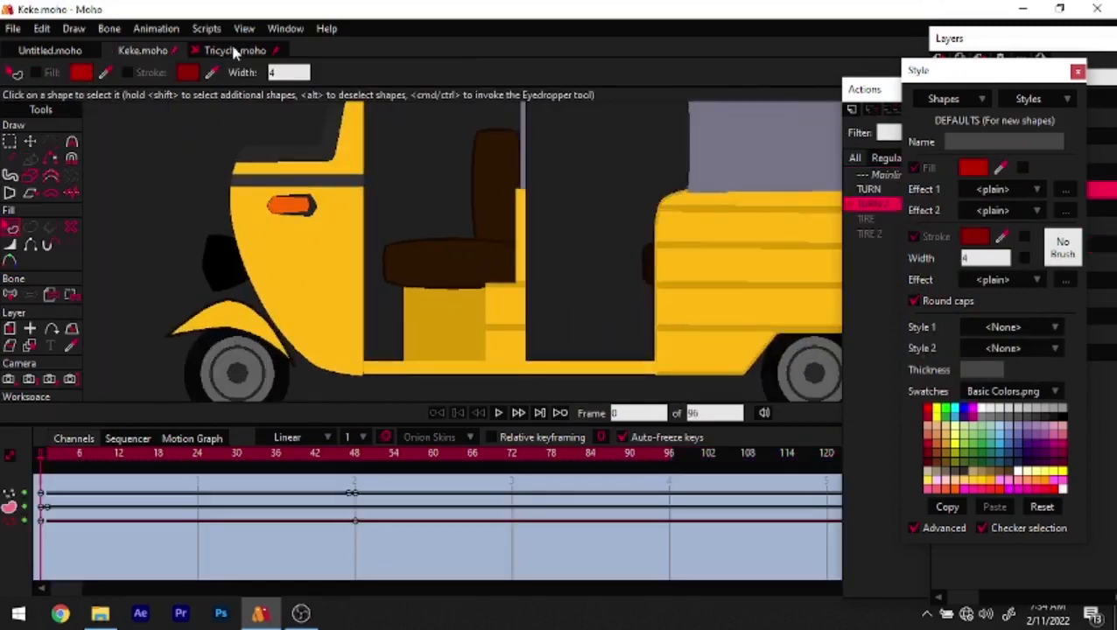
{"action": "left_click", "coordinate": [234, 53]}
{"action": "scroll", "coordinate": [444, 254], "scroll_direction": "up", "scroll_amount": 3}
{"action": "left_click_drag", "start_coordinate": [407, 244], "coordinate": [640, 383]}
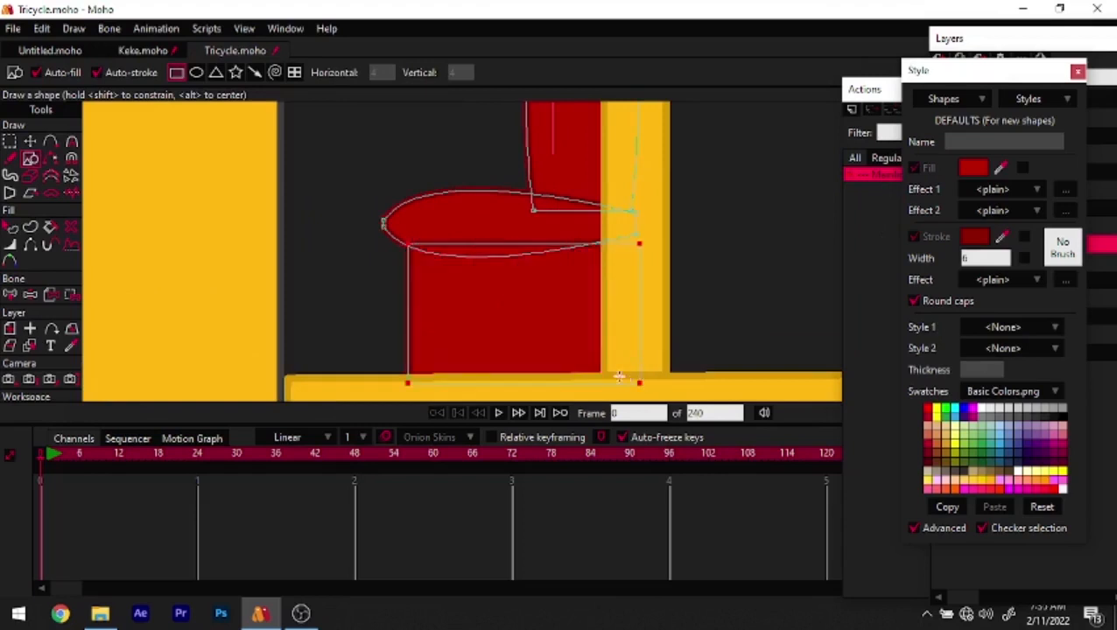
{"action": "key", "text": "t"}
{"action": "left_click_drag", "start_coordinate": [523, 244], "coordinate": [523, 237]}
Send the chair's base rectangle behind the seat and fill it with the body's yellow
{"action": "key", "text": "q"}
{"action": "left_click", "coordinate": [549, 287]}
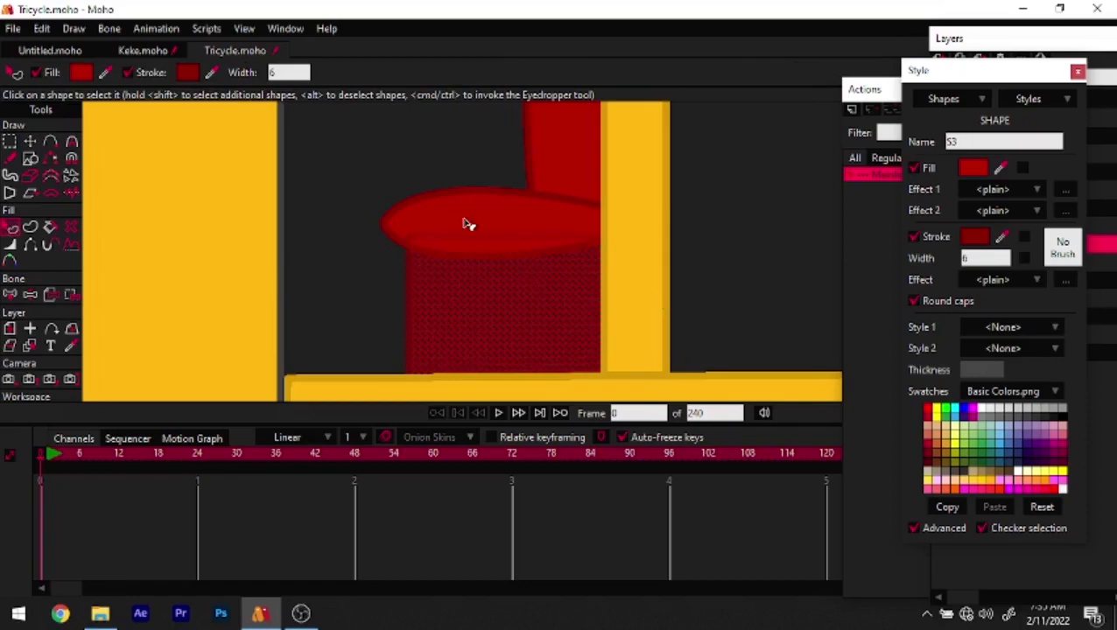
{"action": "left_click_drag", "start_coordinate": [1003, 168], "coordinate": [644, 229]}
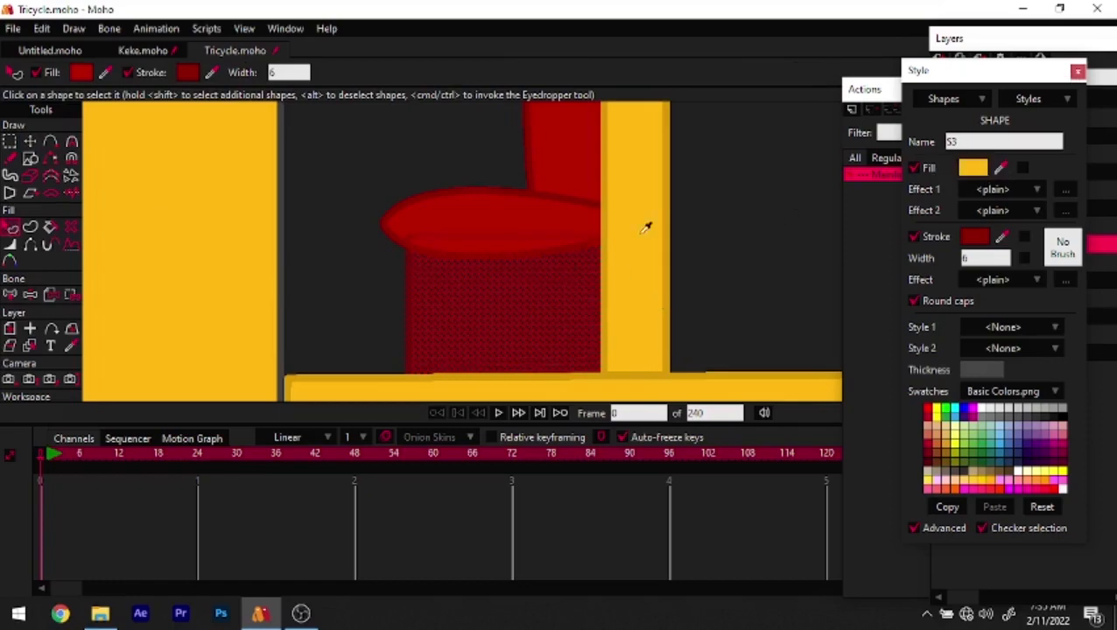
Match the chair base's stroke colour to the darker yellow outline of the adjacent yellow post
{"action": "left_click_drag", "start_coordinate": [902, 248], "coordinate": [669, 233]}
{"action": "left_click", "coordinate": [734, 243]}
{"action": "scroll", "coordinate": [541, 261], "scroll_direction": "down", "scroll_amount": 4}
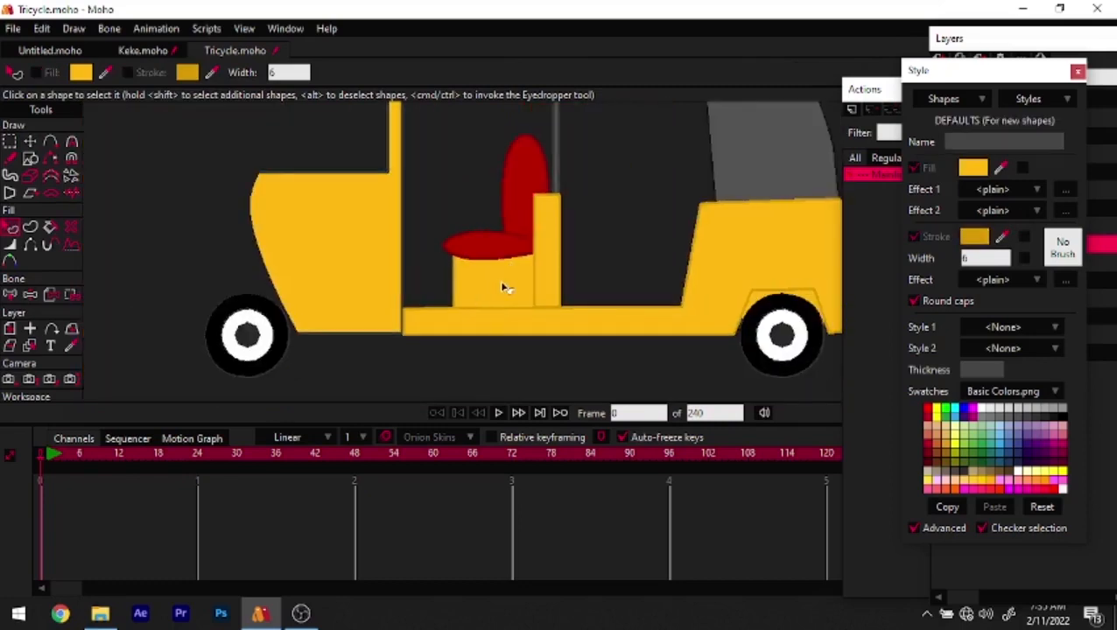
Darken the chair base by setting its fill to AF7C00 and its stroke to 6E4E00
{"action": "left_click", "coordinate": [499, 287]}
{"action": "left_click", "coordinate": [973, 169]}
{"action": "type", "text": "AF7C00"}
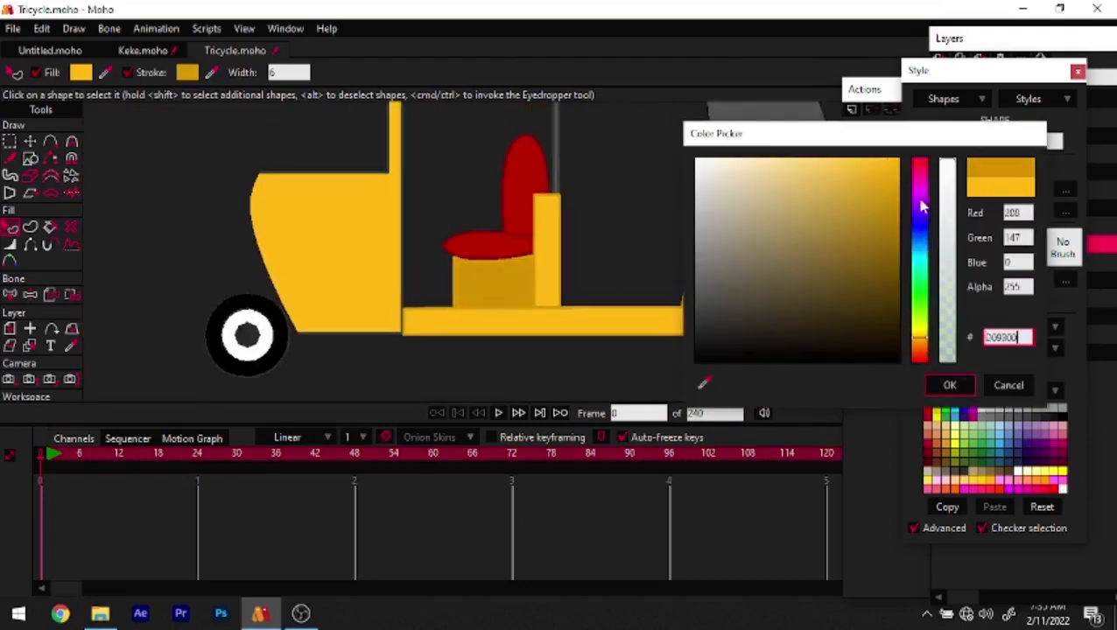
{"action": "left_click", "coordinate": [950, 386]}
{"action": "left_click", "coordinate": [975, 247]}
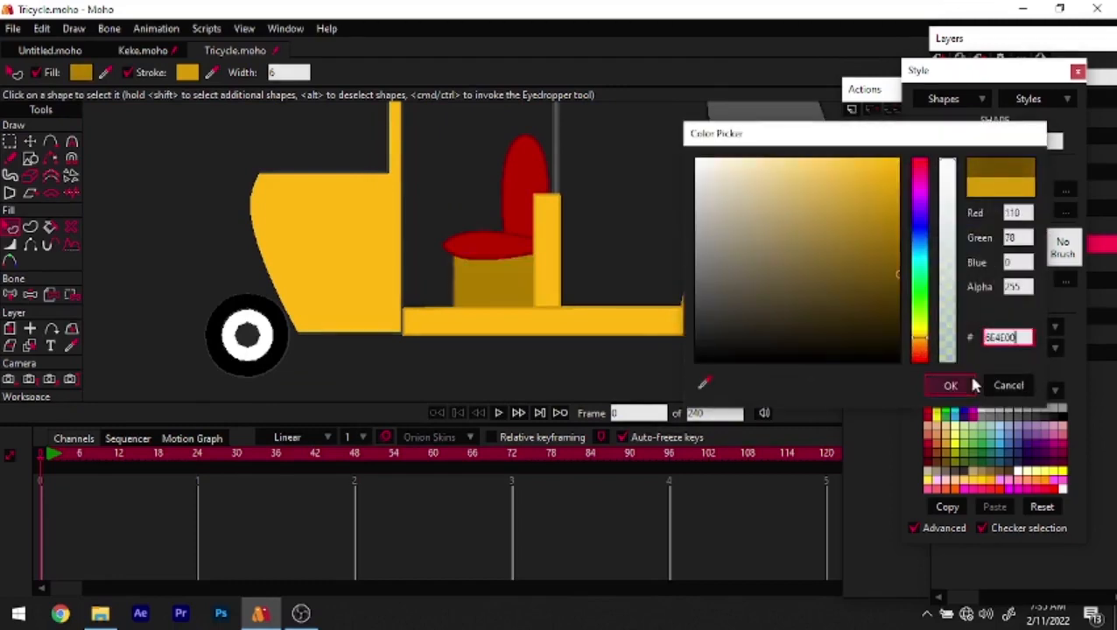
{"action": "left_click", "coordinate": [970, 385]}
{"action": "left_click", "coordinate": [654, 280]}
{"action": "scroll", "coordinate": [393, 276], "scroll_direction": "down", "scroll_amount": 4}
{"action": "scroll", "coordinate": [396, 258], "scroll_direction": "up", "scroll_amount": 2}
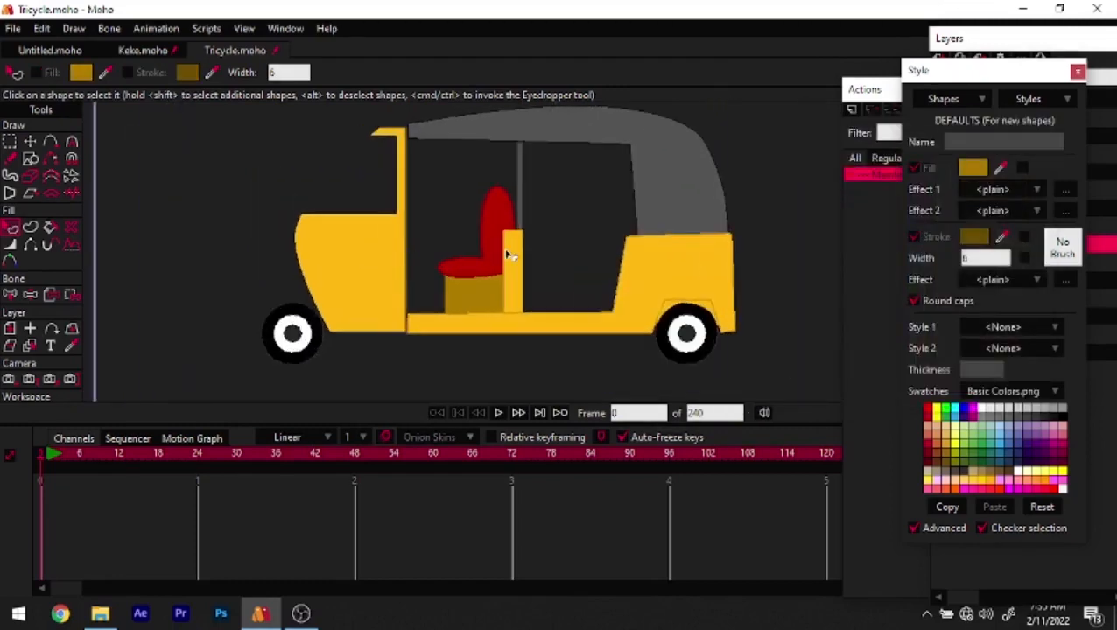
Narrow the chair's base by moving its front edge toward the backrest side
{"action": "scroll", "coordinate": [506, 250], "scroll_direction": "up", "scroll_amount": 1}
{"action": "scroll", "coordinate": [498, 272], "scroll_direction": "down", "scroll_amount": 2}
{"action": "scroll", "coordinate": [487, 287], "scroll_direction": "up", "scroll_amount": 5}
{"action": "key", "text": "t"}
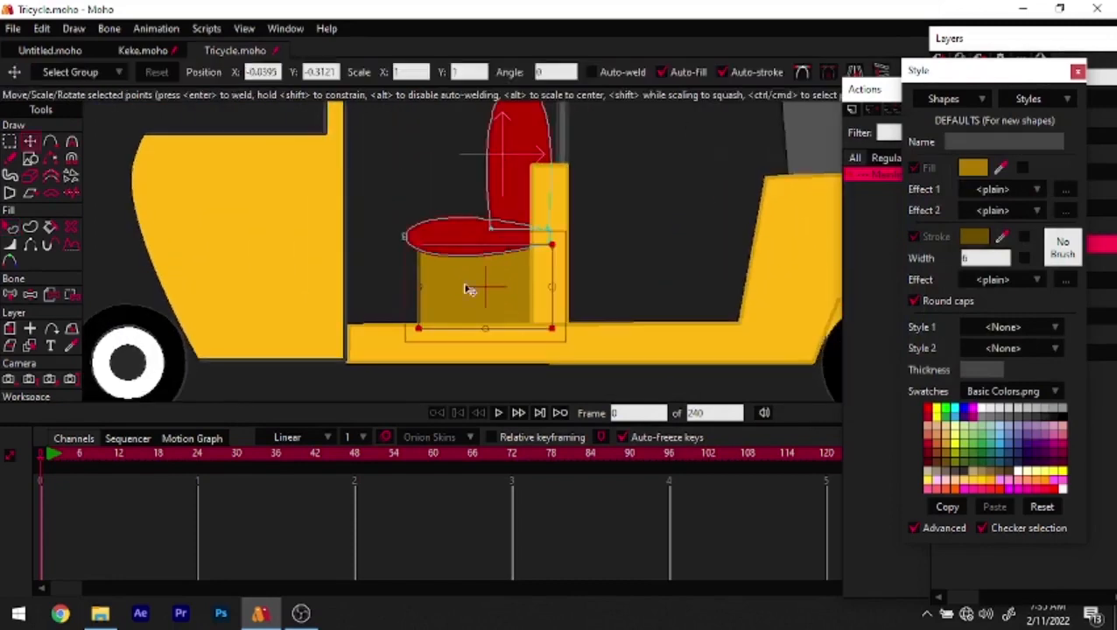
{"action": "left_click_drag", "start_coordinate": [421, 293], "coordinate": [449, 289]}
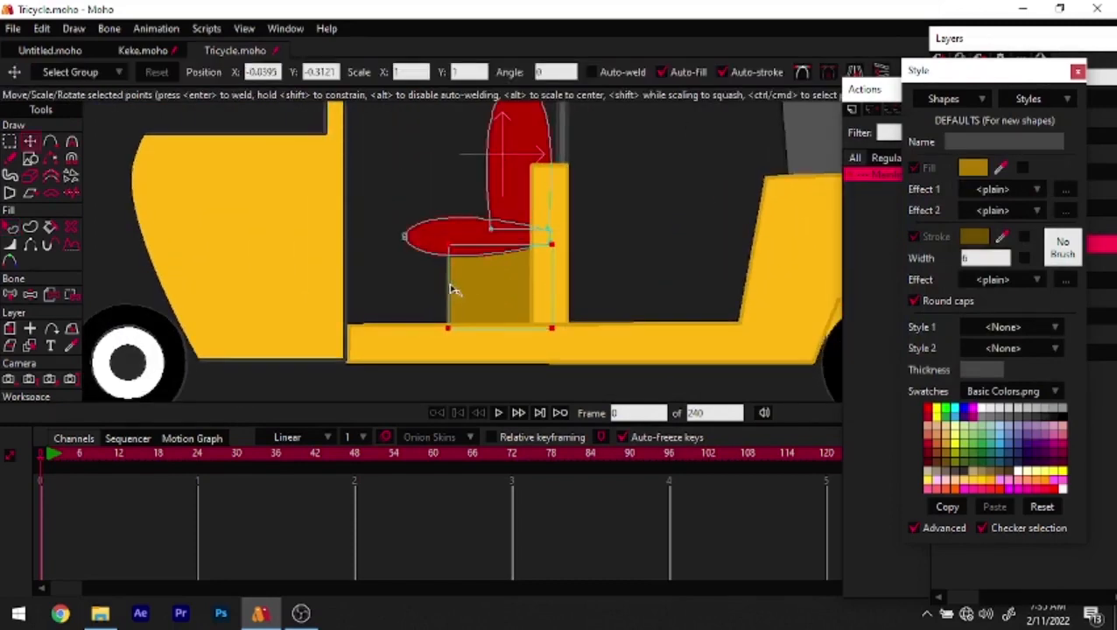
{"action": "scroll", "coordinate": [486, 263], "scroll_direction": "down", "scroll_amount": 4}
{"action": "scroll", "coordinate": [473, 260], "scroll_direction": "up", "scroll_amount": 6}
{"action": "scroll", "coordinate": [494, 223], "scroll_direction": "down", "scroll_amount": 3}
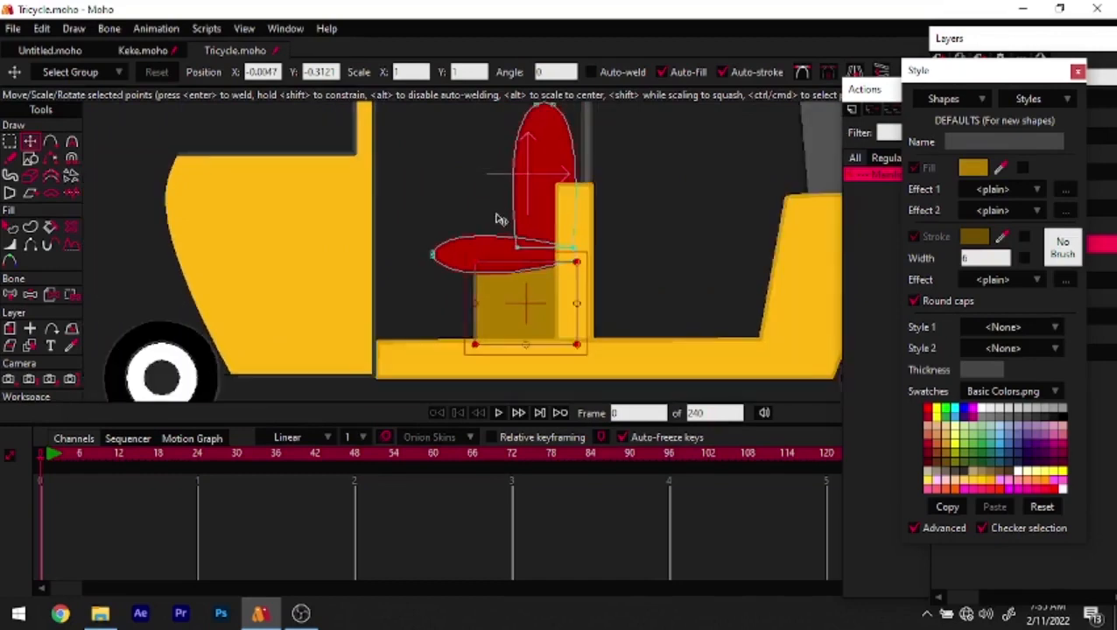
Slim the chair's backrest and shorten the seat slightly at its front end
{"action": "scroll", "coordinate": [525, 201], "scroll_direction": "up", "scroll_amount": 2}
{"action": "left_click", "coordinate": [505, 198]}
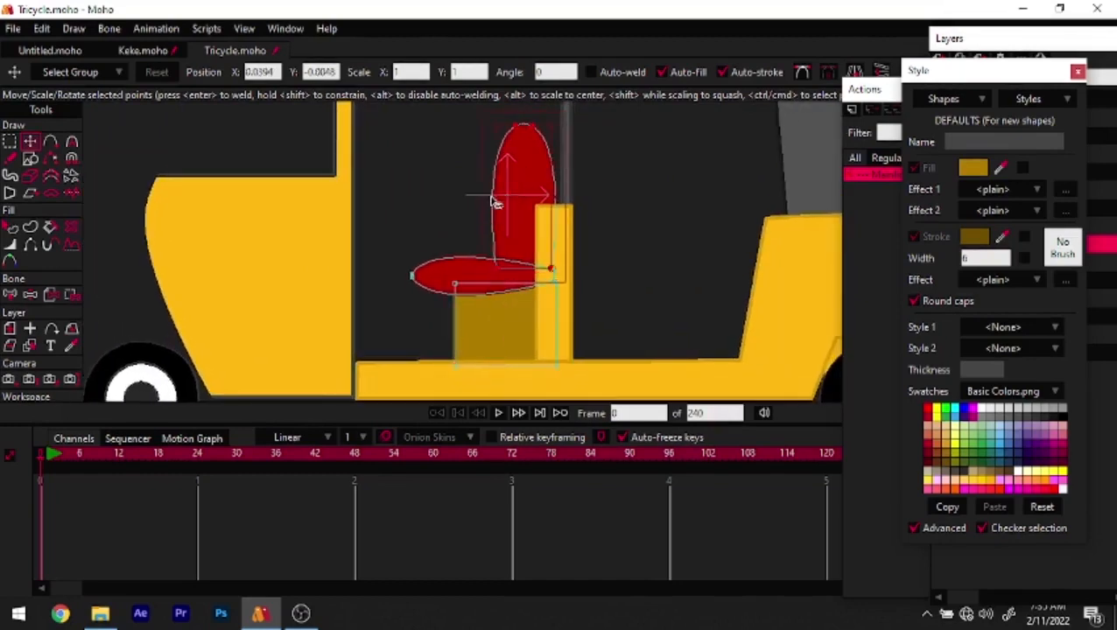
{"action": "left_click_drag", "start_coordinate": [495, 200], "coordinate": [509, 201]}
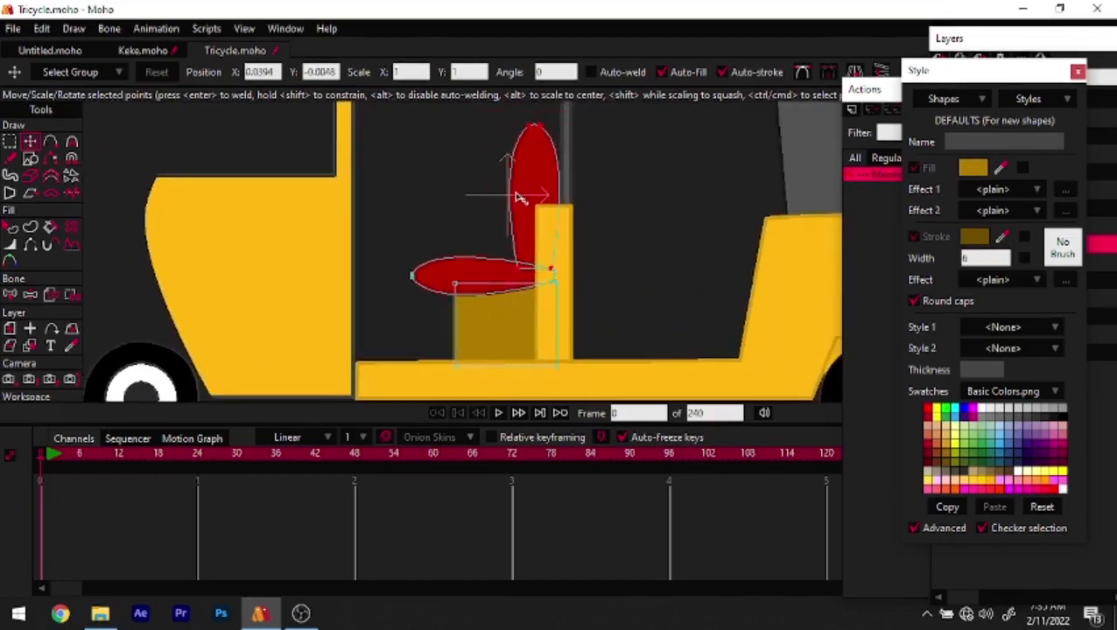
{"action": "key", "text": "Right"}
{"action": "left_click", "coordinate": [431, 277]}
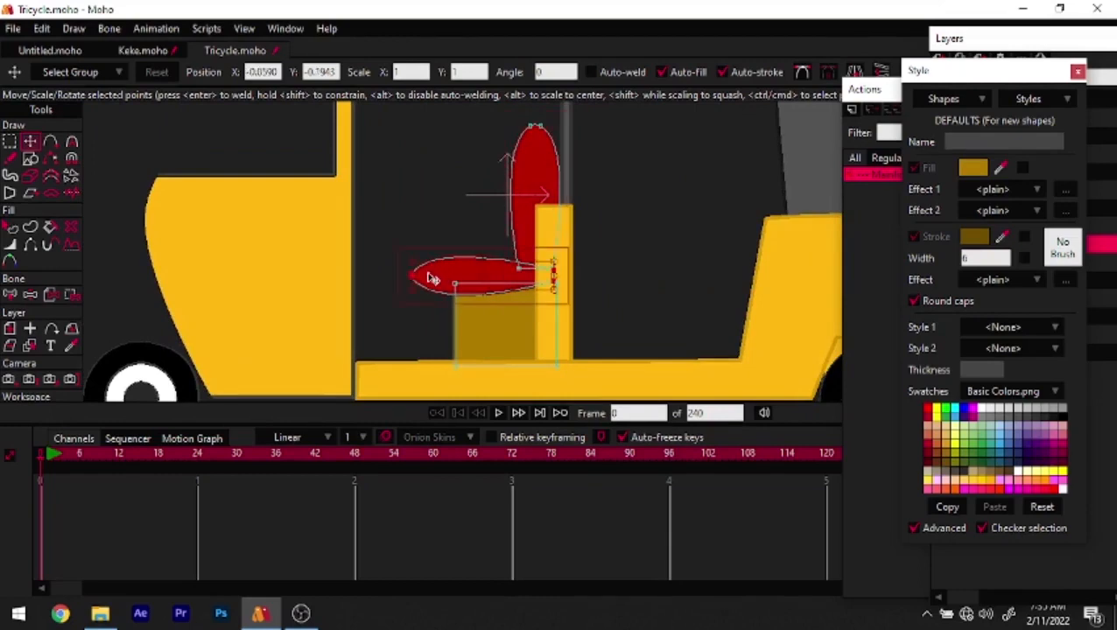
{"action": "left_click_drag", "start_coordinate": [418, 278], "coordinate": [424, 280]}
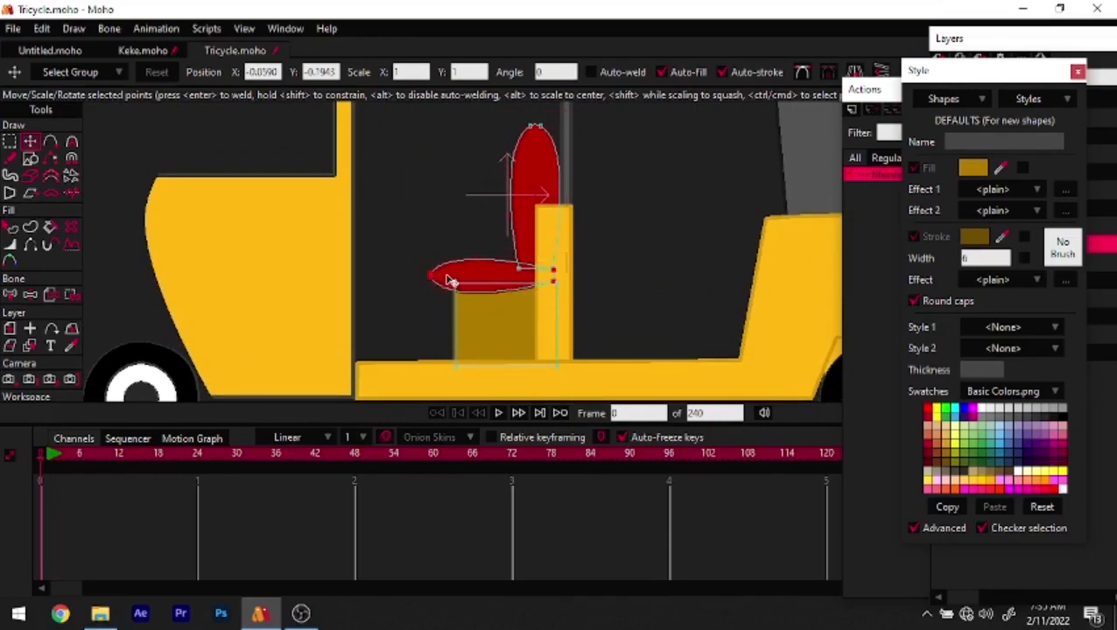
{"action": "key", "text": "q"}
{"action": "scroll", "coordinate": [454, 272], "scroll_direction": "down", "scroll_amount": 5}
{"action": "scroll", "coordinate": [483, 277], "scroll_direction": "up", "scroll_amount": 4}
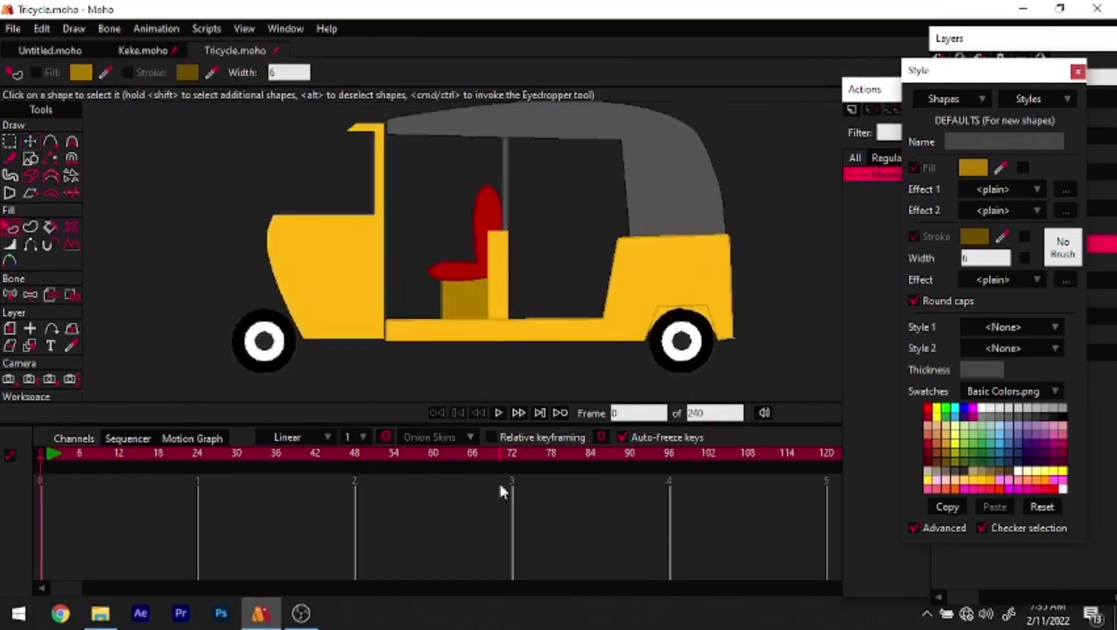
{"action": "scroll", "coordinate": [482, 305], "scroll_direction": "down", "scroll_amount": 5}
{"action": "scroll", "coordinate": [480, 276], "scroll_direction": "up", "scroll_amount": 2}
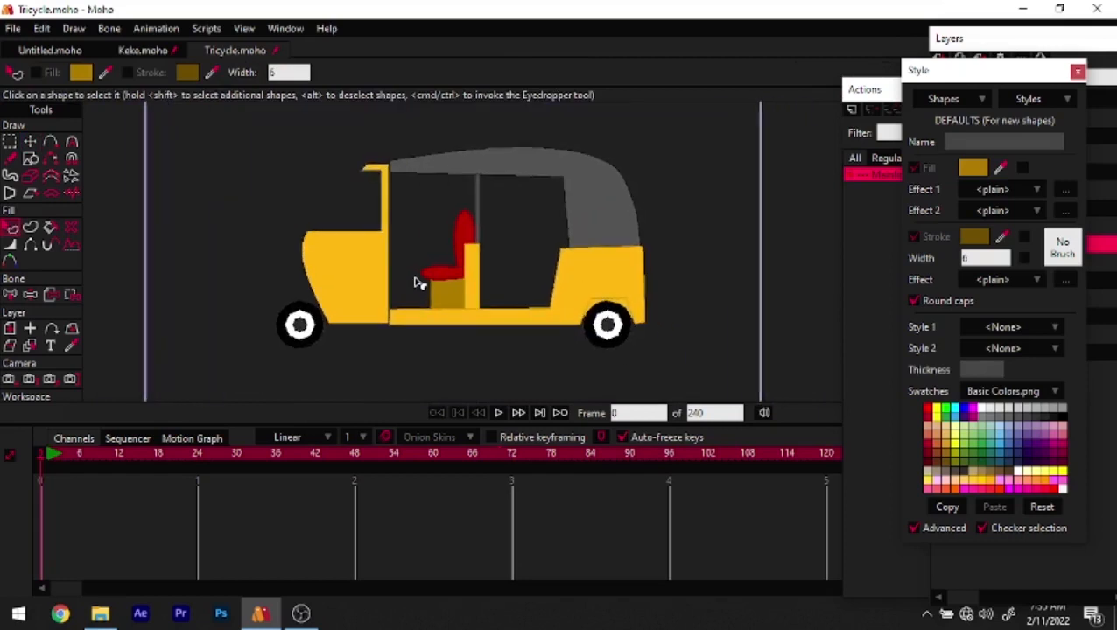
Duplicate the Front layer in the Chair group and rename the copy Back
{"action": "left_click", "coordinate": [1005, 54]}
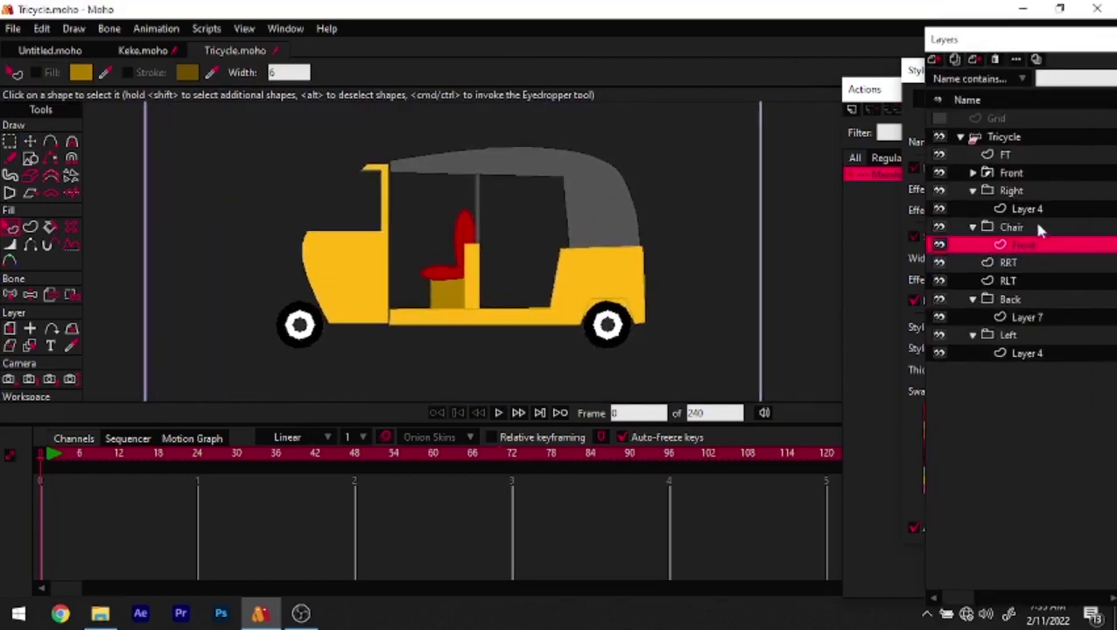
{"action": "left_click", "coordinate": [955, 59]}
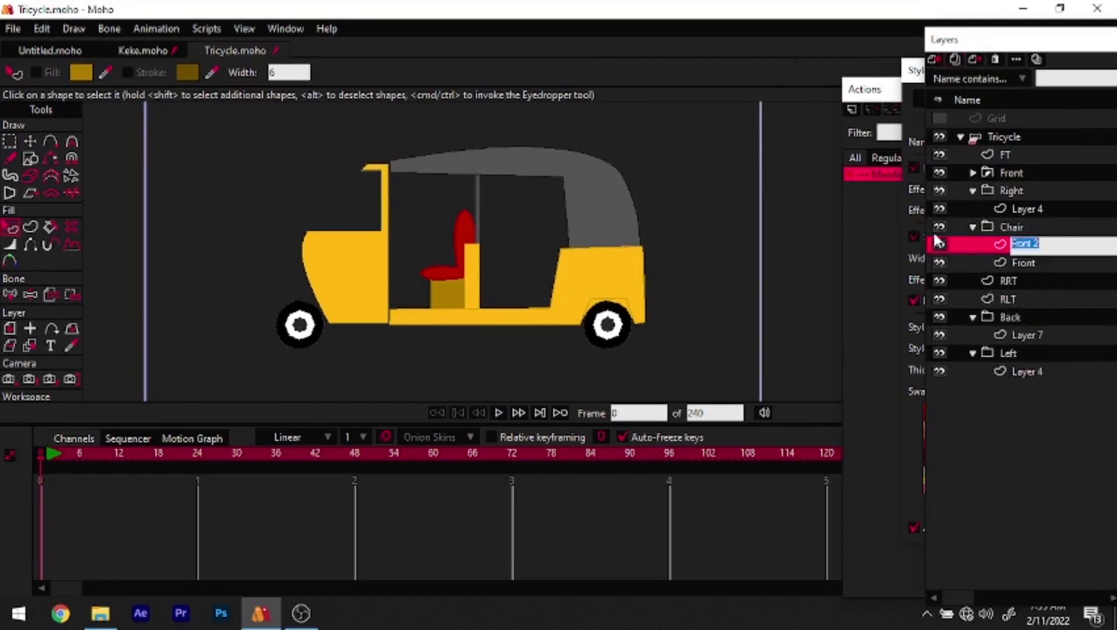
{"action": "type", "text": "Back"}
{"action": "key", "text": "Return"}
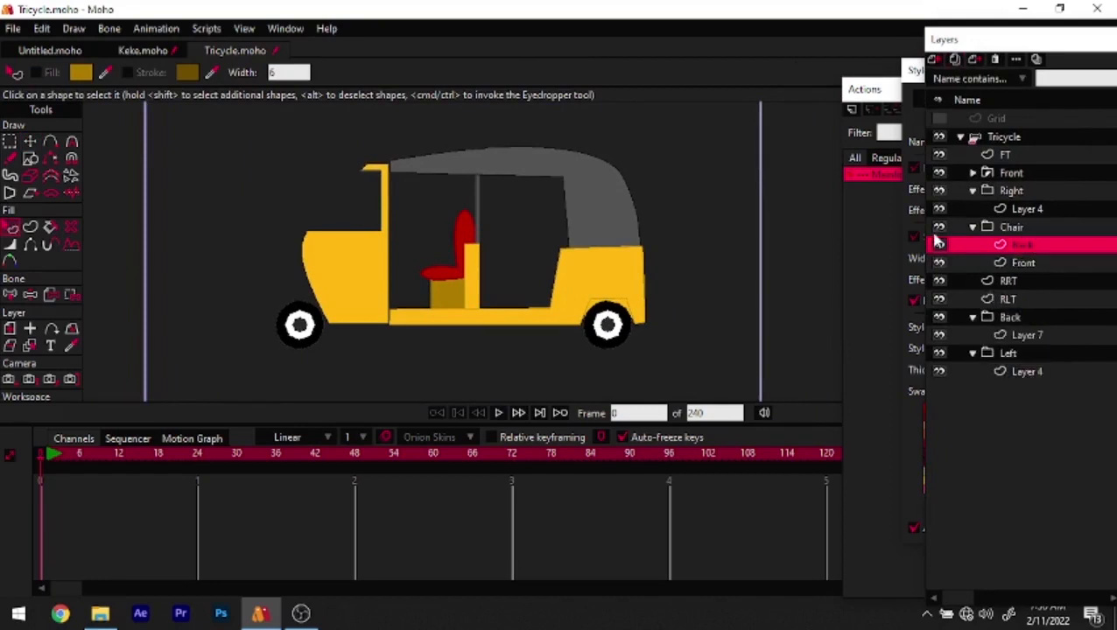
Move the Back chair layer horizontally into the tricycle's rear compartment, partly behind the rear body panel
{"action": "key", "text": "space"}
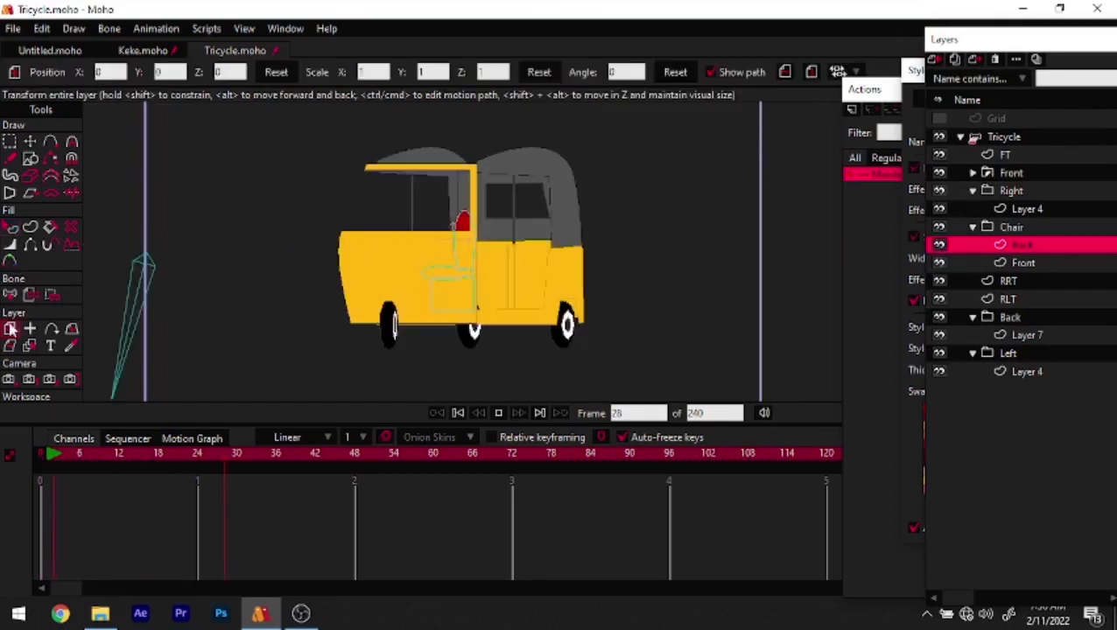
{"action": "left_click", "coordinate": [457, 412]}
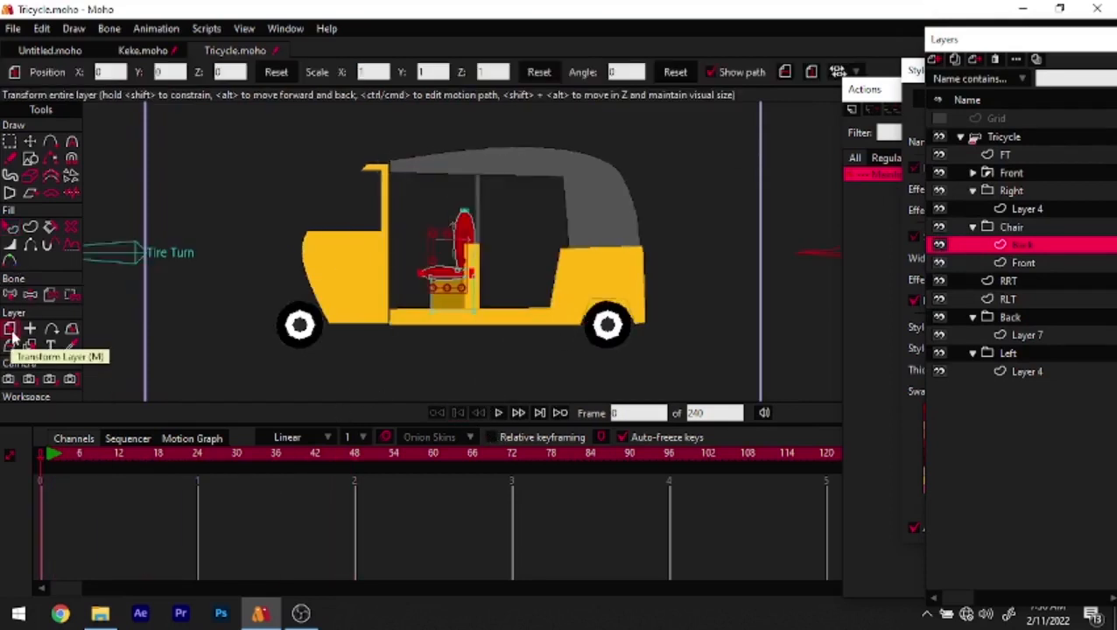
{"action": "left_click_drag", "start_coordinate": [454, 295], "coordinate": [576, 296]}
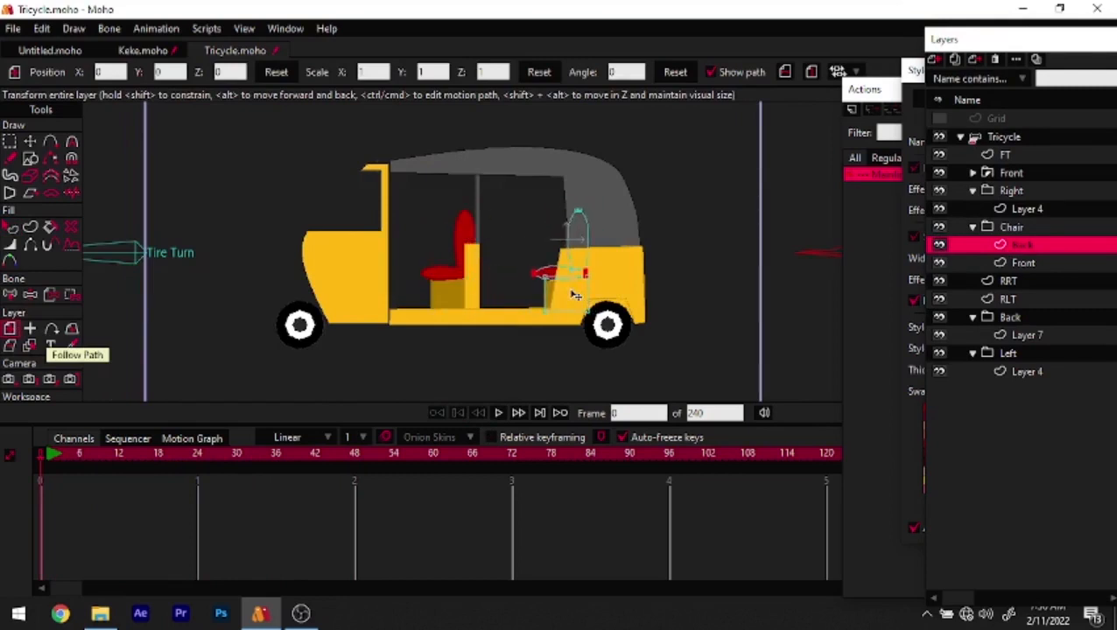
{"action": "key", "text": "q"}
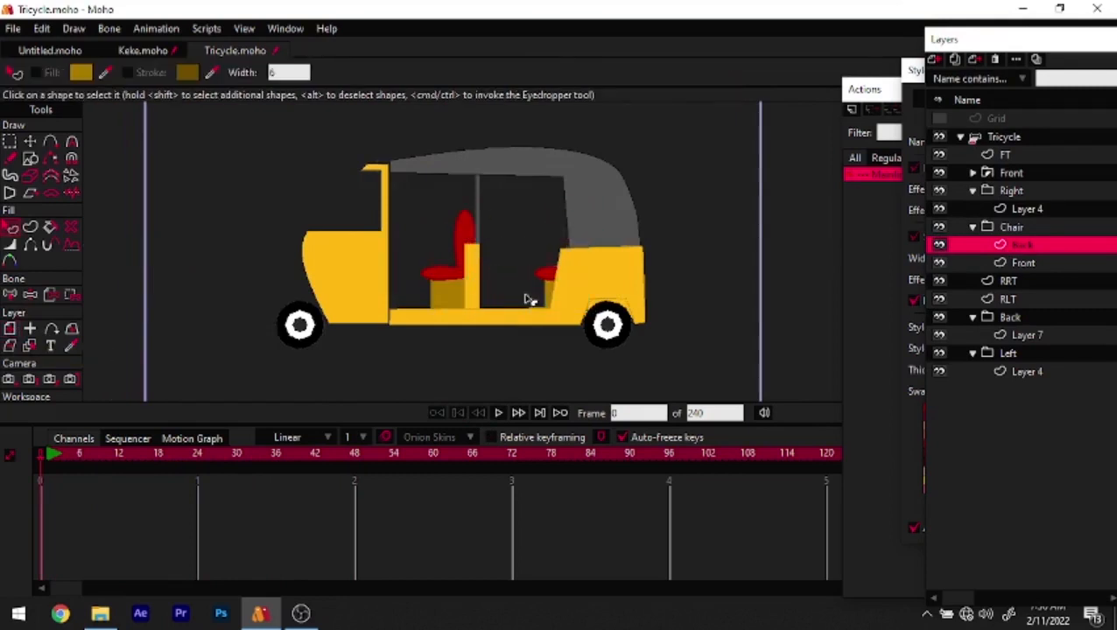
{"action": "scroll", "coordinate": [528, 295], "scroll_direction": "up", "scroll_amount": 2}
{"action": "scroll", "coordinate": [534, 264], "scroll_direction": "down", "scroll_amount": 1}
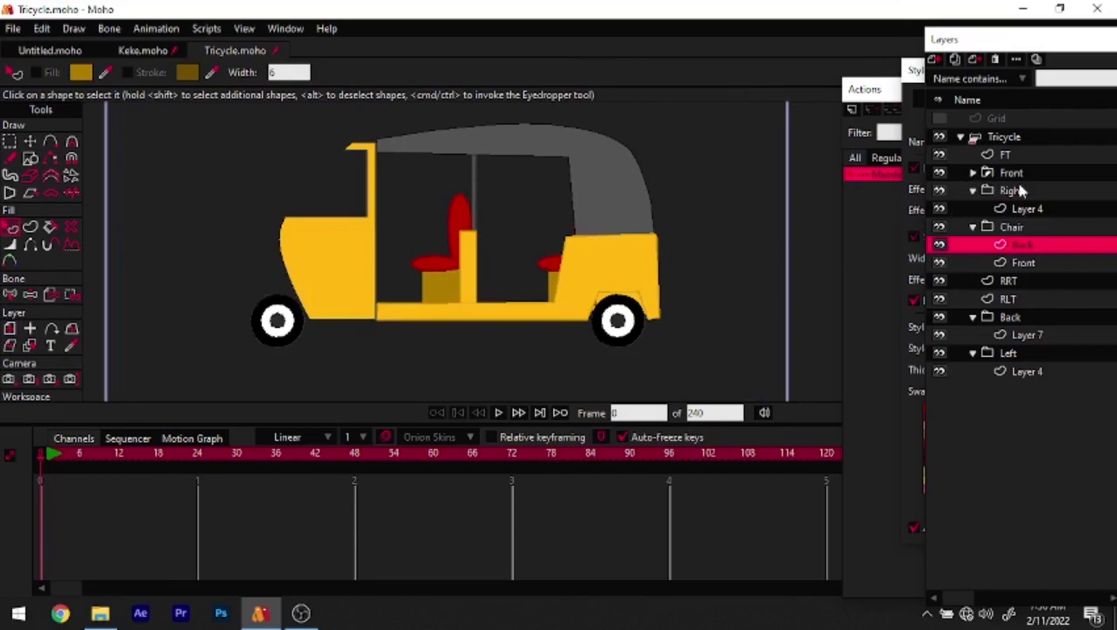
Open the Tricycle's Body Turn action at frame 48 and hide the Back chair layer to work on Front
{"action": "left_click", "coordinate": [1007, 137]}
{"action": "double_click", "coordinate": [883, 220]}
{"action": "left_click_drag", "start_coordinate": [121, 453], "coordinate": [357, 470]}
{"action": "left_click", "coordinate": [1030, 77]}
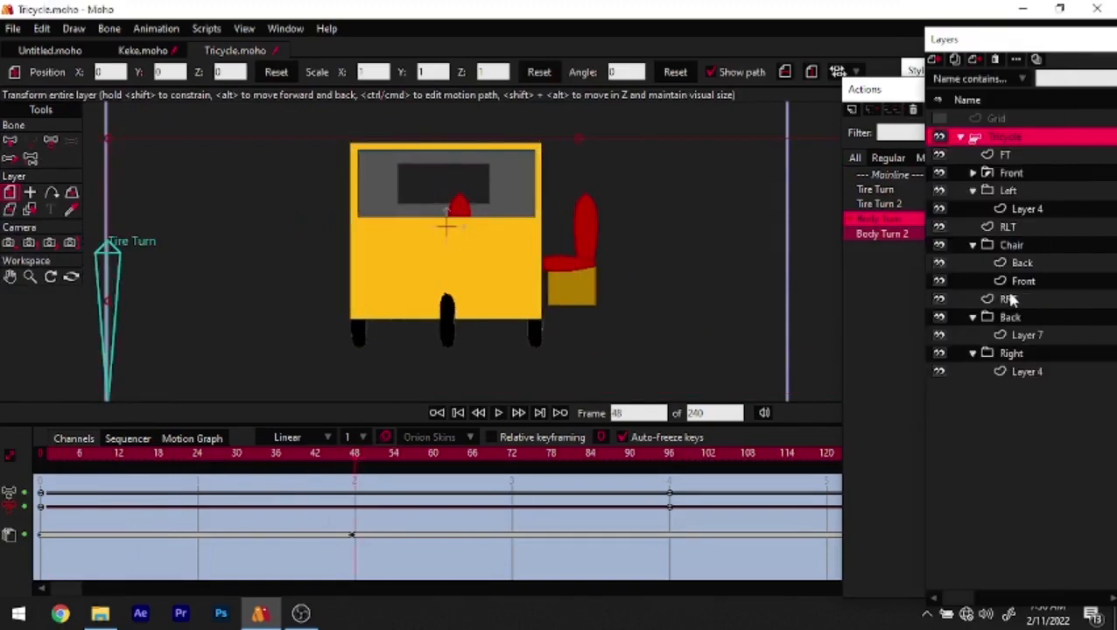
{"action": "left_click", "coordinate": [939, 281]}
{"action": "left_click", "coordinate": [938, 281]}
{"action": "left_click", "coordinate": [938, 262]}
{"action": "left_click", "coordinate": [1020, 282]}
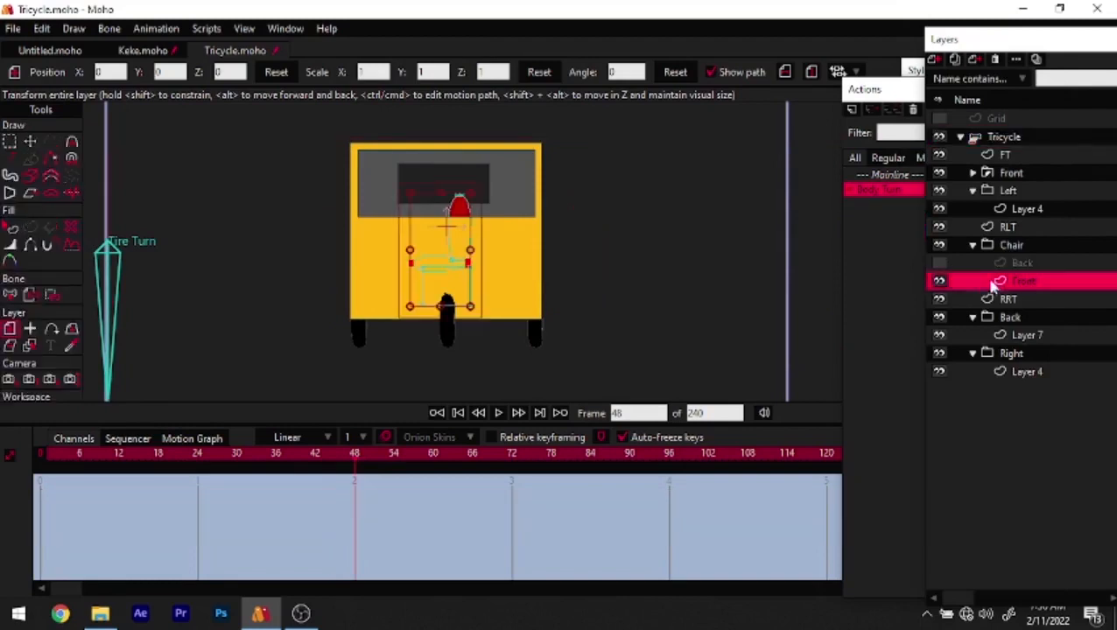
Widen the front chair's base evenly about the body's centre for the front view at frame 48
{"action": "scroll", "coordinate": [449, 260], "scroll_direction": "up", "scroll_amount": 1}
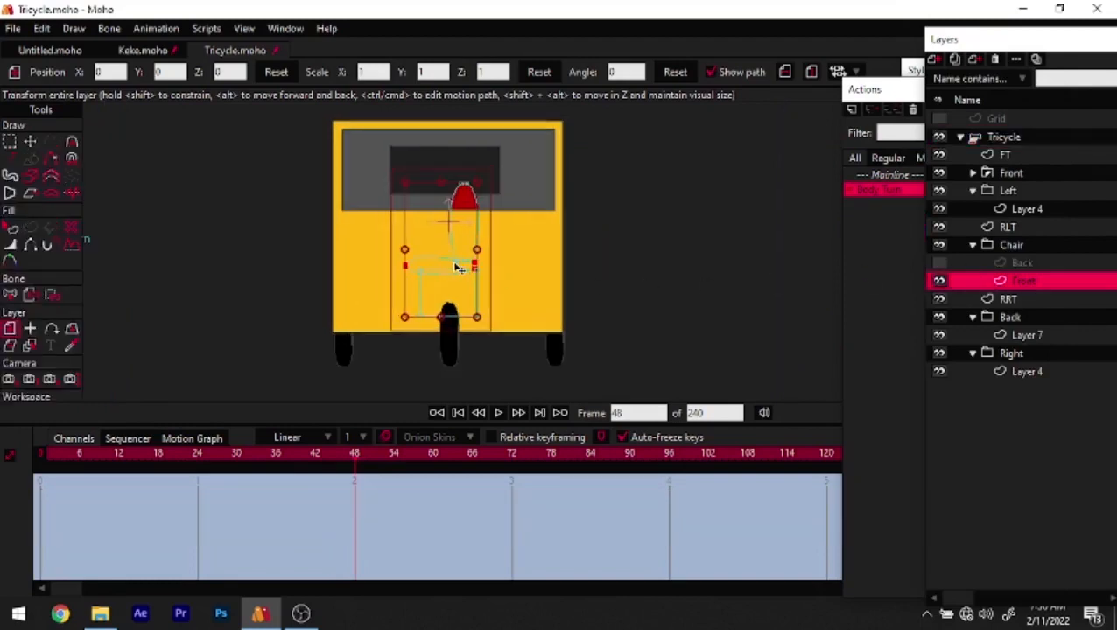
{"action": "left_click", "coordinate": [29, 141]}
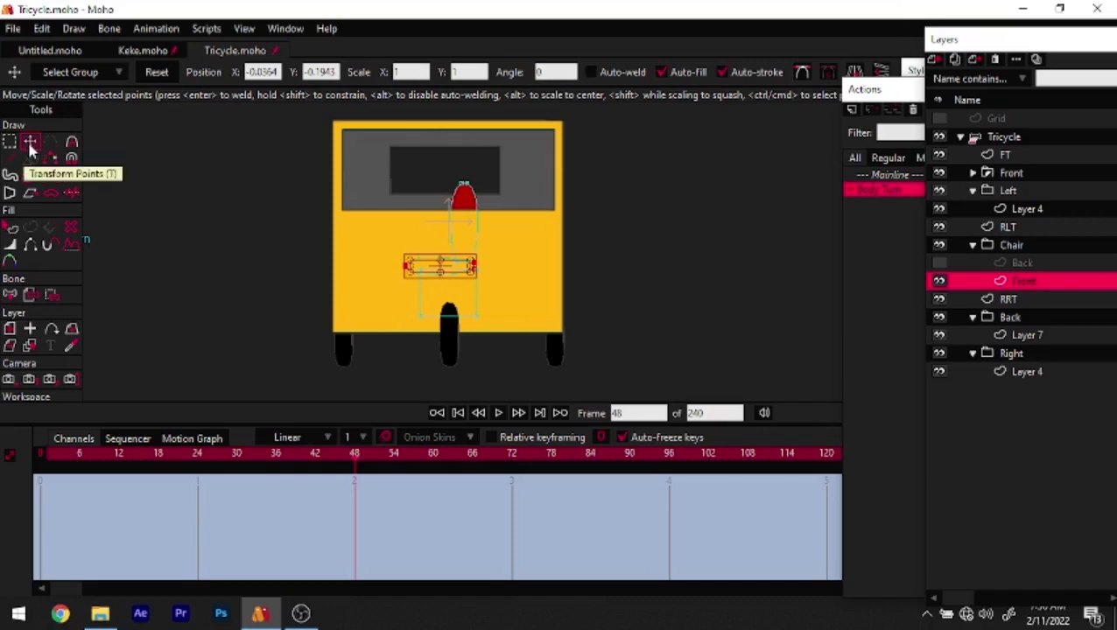
{"action": "scroll", "coordinate": [427, 302], "scroll_direction": "up", "scroll_amount": 3}
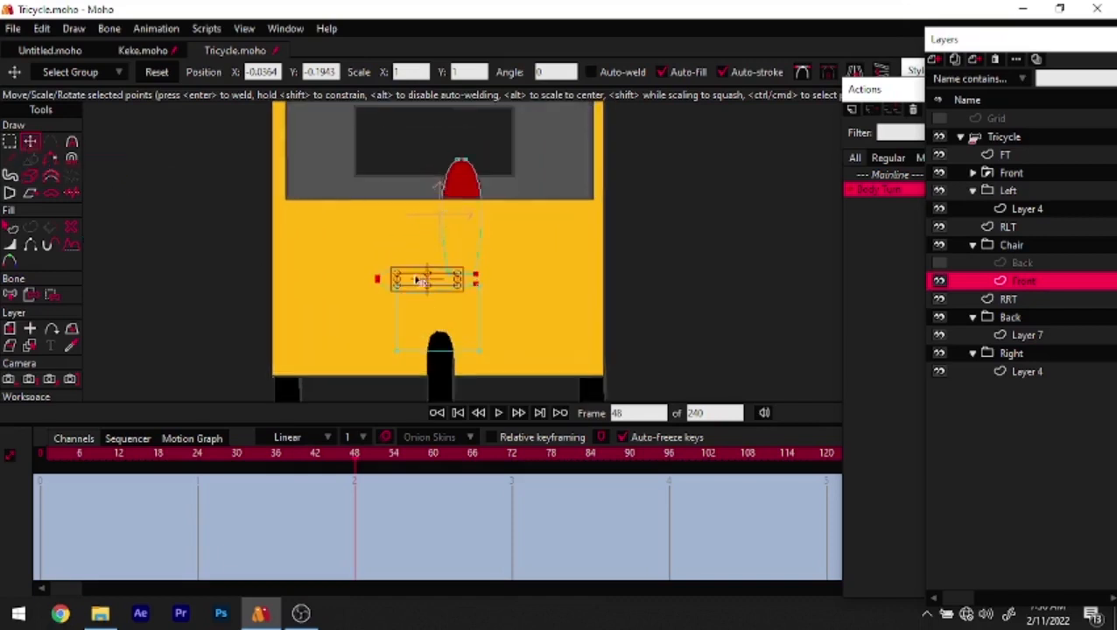
{"action": "left_click", "coordinate": [452, 295], "text": "ctrl"}
{"action": "left_click_drag", "start_coordinate": [454, 296], "coordinate": [496, 320]}
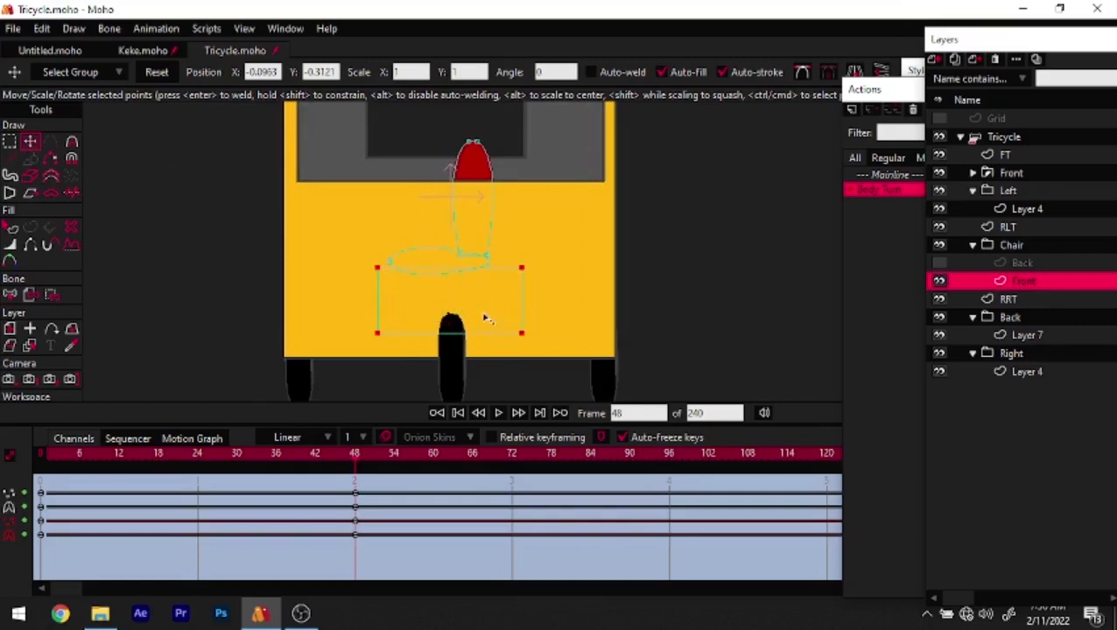
Peak the seat's curved end points and reshape the seat into a thin rectangle centred on top of the base
{"action": "scroll", "coordinate": [431, 241], "scroll_direction": "up", "scroll_amount": 3}
{"action": "left_click_drag", "start_coordinate": [368, 298], "coordinate": [380, 340]}
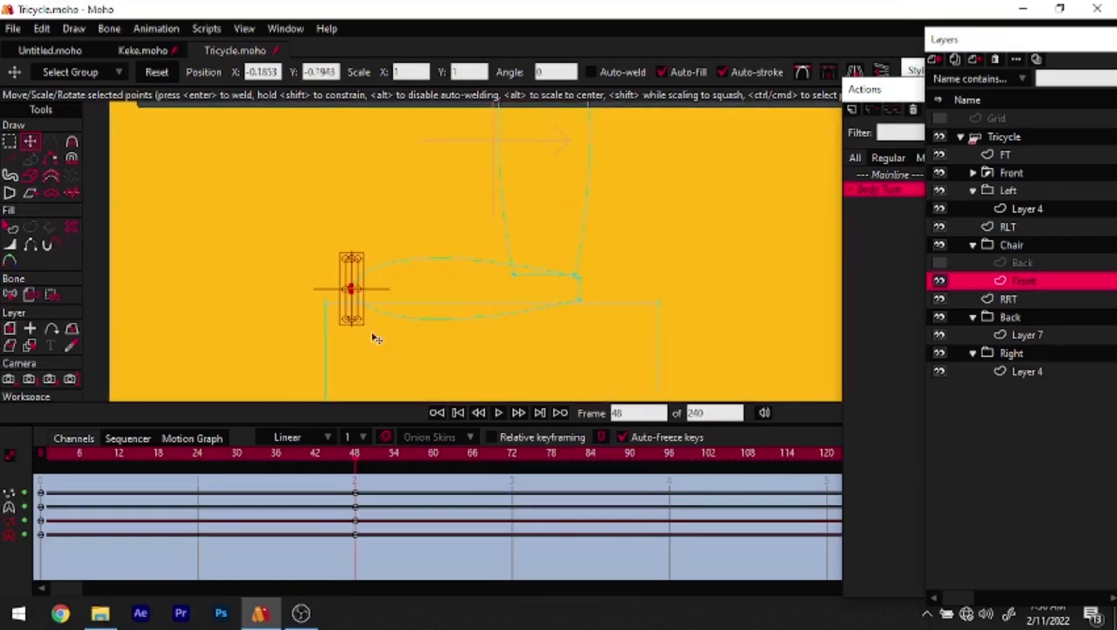
{"action": "key", "text": "ctrl+p"}
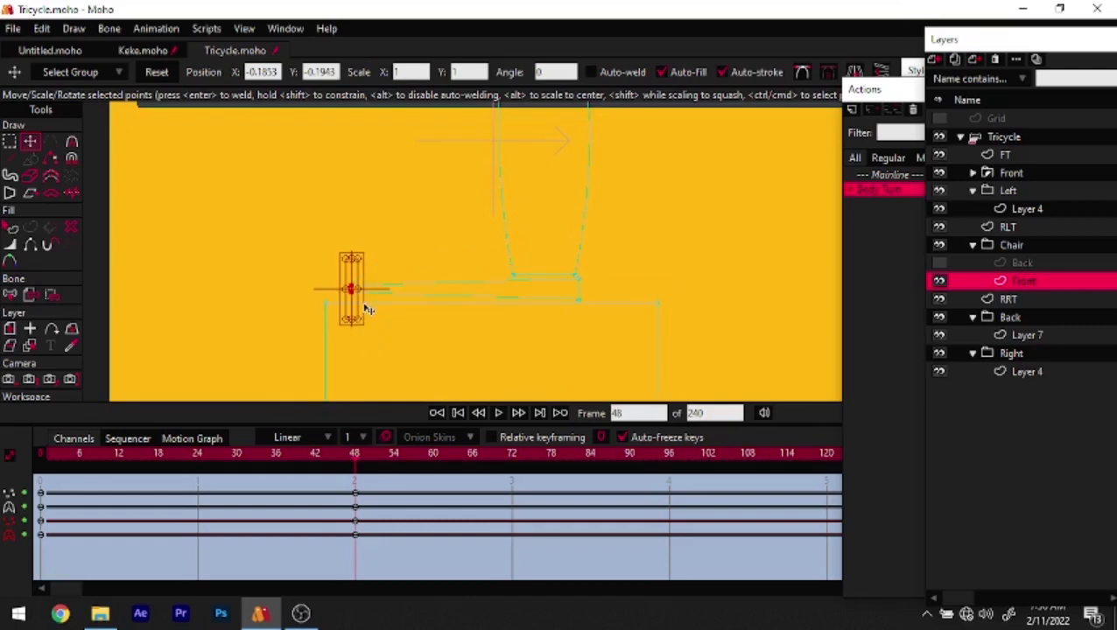
{"action": "scroll", "coordinate": [362, 307], "scroll_direction": "up", "scroll_amount": 2}
{"action": "left_click_drag", "start_coordinate": [344, 311], "coordinate": [348, 391]}
{"action": "left_click", "coordinate": [516, 271]}
{"action": "left_click_drag", "start_coordinate": [598, 322], "coordinate": [443, 320]}
{"action": "left_click_drag", "start_coordinate": [383, 293], "coordinate": [419, 287]}
{"action": "left_click_drag", "start_coordinate": [603, 240], "coordinate": [637, 312]}
{"action": "mouse_move", "coordinate": [618, 251]}
{"action": "left_mouse_down"}
{"action": "mouse_move", "coordinate": [621, 237]}
{"action": "mouse_move", "coordinate": [622, 250]}
{"action": "left_mouse_up"}
Centre the backrest over the seat and widen it, spreading its top points into a broad rounded top
{"action": "left_click", "coordinate": [525, 200]}
{"action": "left_click_drag", "start_coordinate": [526, 200], "coordinate": [520, 330]}
{"action": "scroll", "coordinate": [547, 267], "scroll_direction": "down", "scroll_amount": 3}
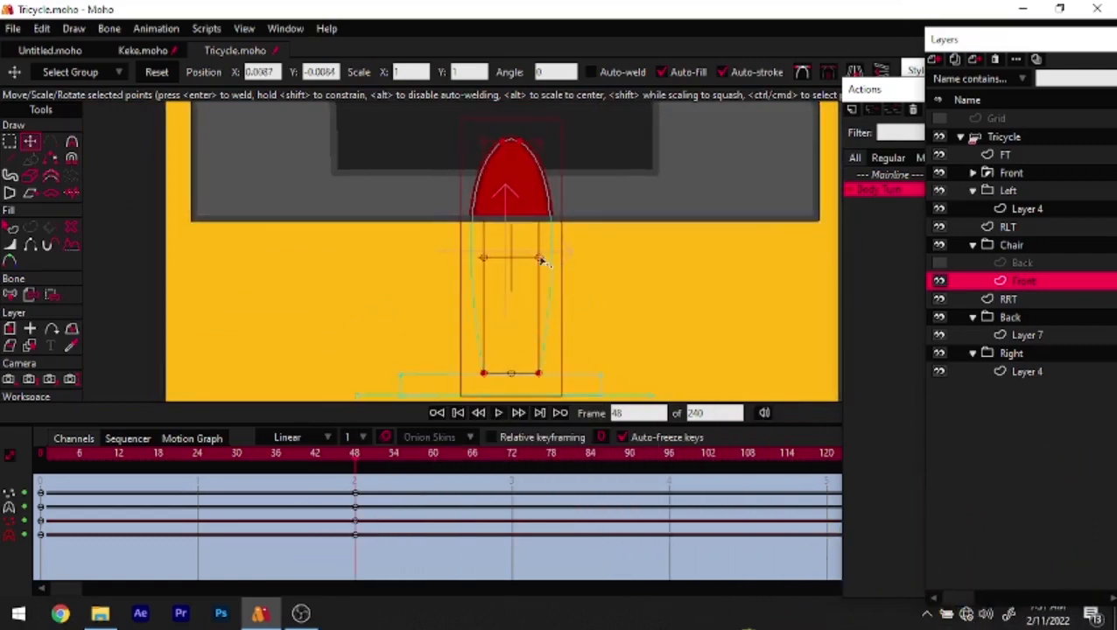
{"action": "mouse_move", "coordinate": [541, 261]}
{"action": "left_mouse_down"}
{"action": "mouse_move", "coordinate": [626, 262]}
{"action": "mouse_move", "coordinate": [558, 292]}
{"action": "mouse_move", "coordinate": [552, 277]}
{"action": "left_mouse_up"}
{"action": "left_click_drag", "start_coordinate": [429, 114], "coordinate": [603, 144]}
{"action": "scroll", "coordinate": [487, 212], "scroll_direction": "down", "scroll_amount": 2}
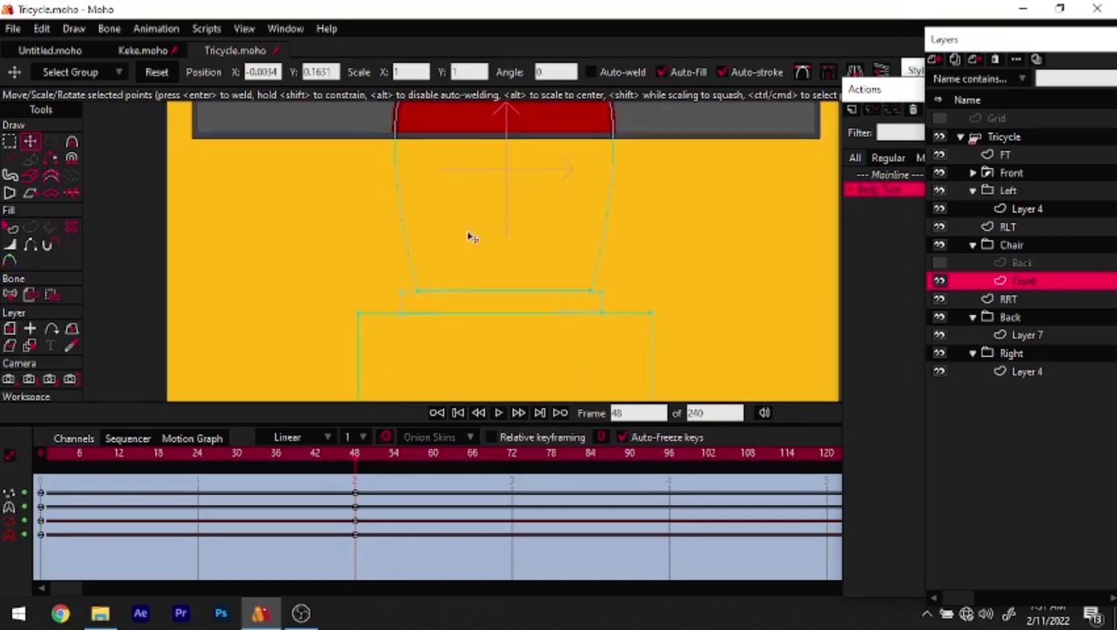
Raise the seat's top edge together with the backrest's bottom edge to thicken the seat
{"action": "left_click_drag", "start_coordinate": [553, 284], "coordinate": [626, 302]}
{"action": "left_click_drag", "start_coordinate": [506, 294], "coordinate": [517, 259]}
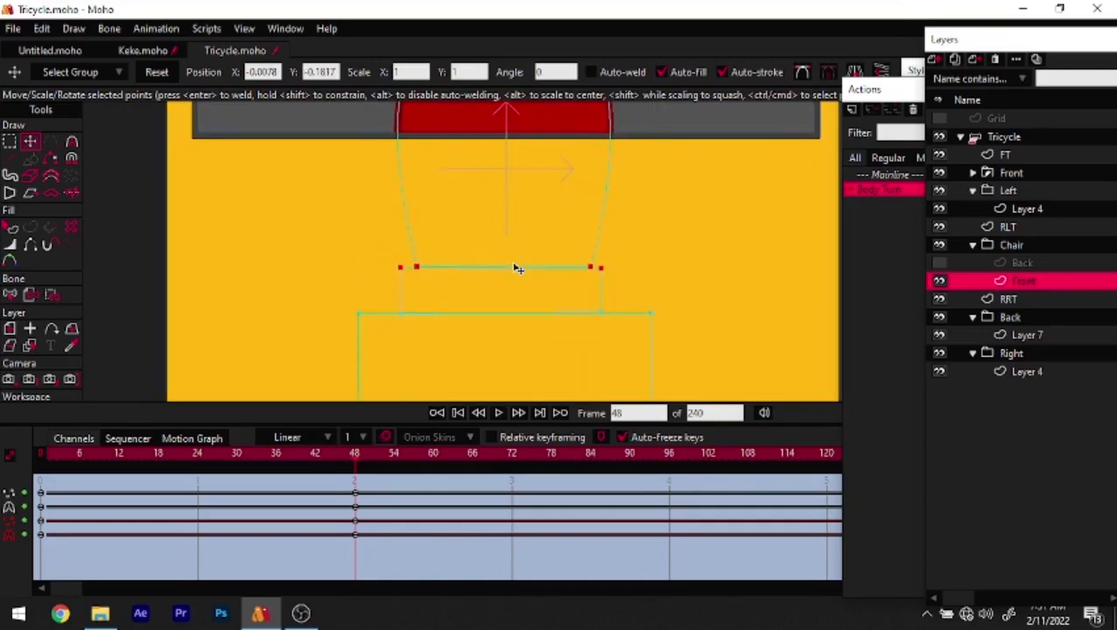
{"action": "key", "text": "q"}
{"action": "scroll", "coordinate": [508, 306], "scroll_direction": "down", "scroll_amount": 3}
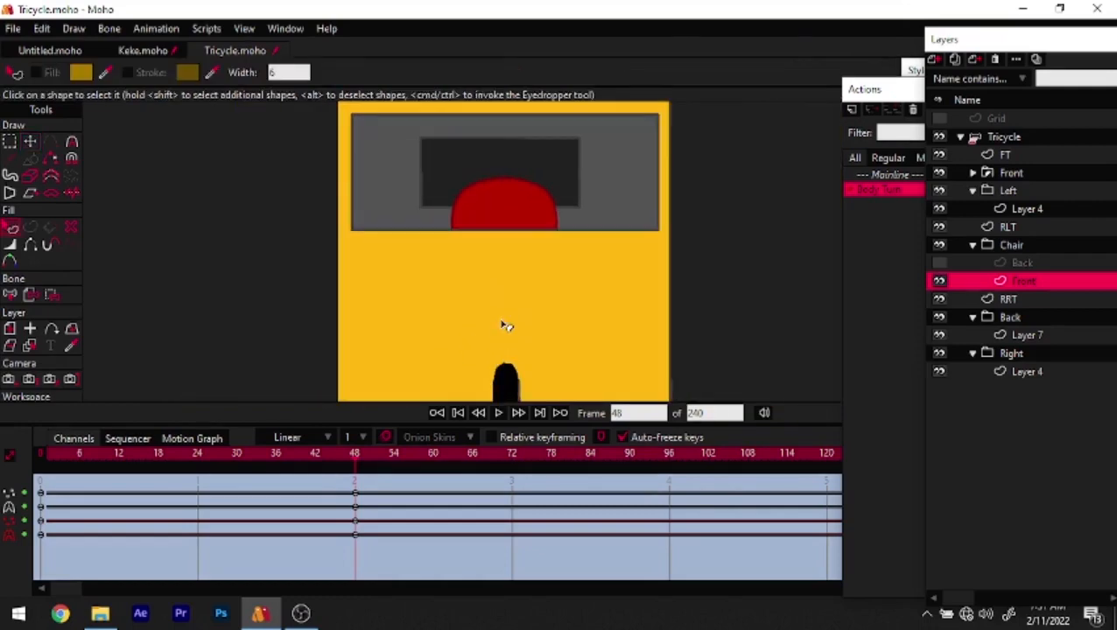
Select all points of the front chair and widen the whole chair slightly about its centre
{"action": "key", "text": "t"}
{"action": "key", "text": "ctrl+a"}
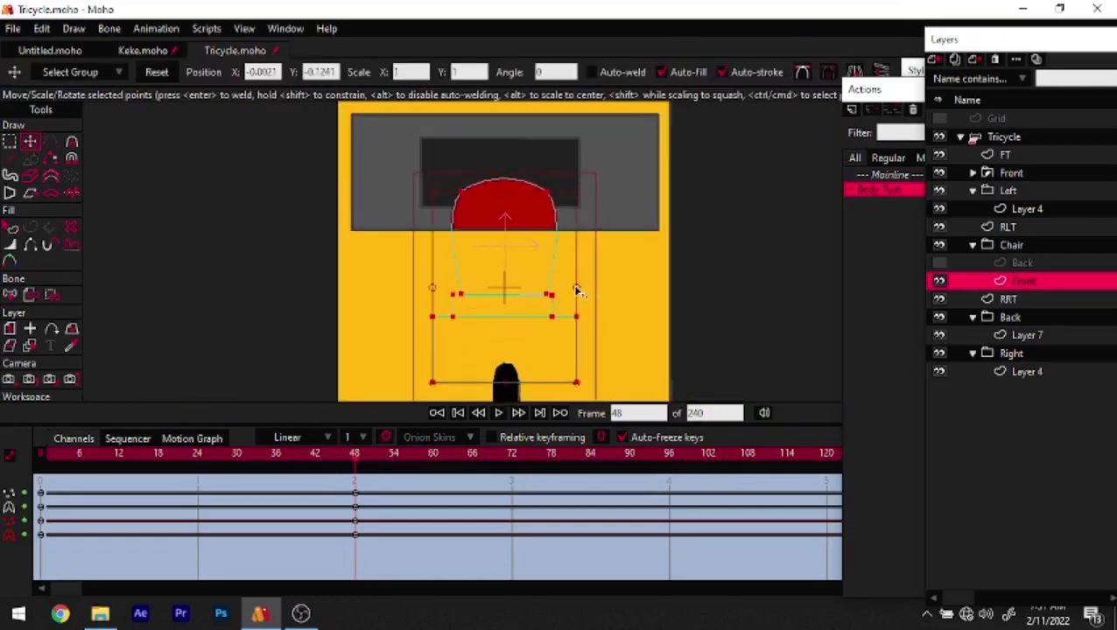
{"action": "left_click_drag", "start_coordinate": [577, 291], "coordinate": [590, 293]}
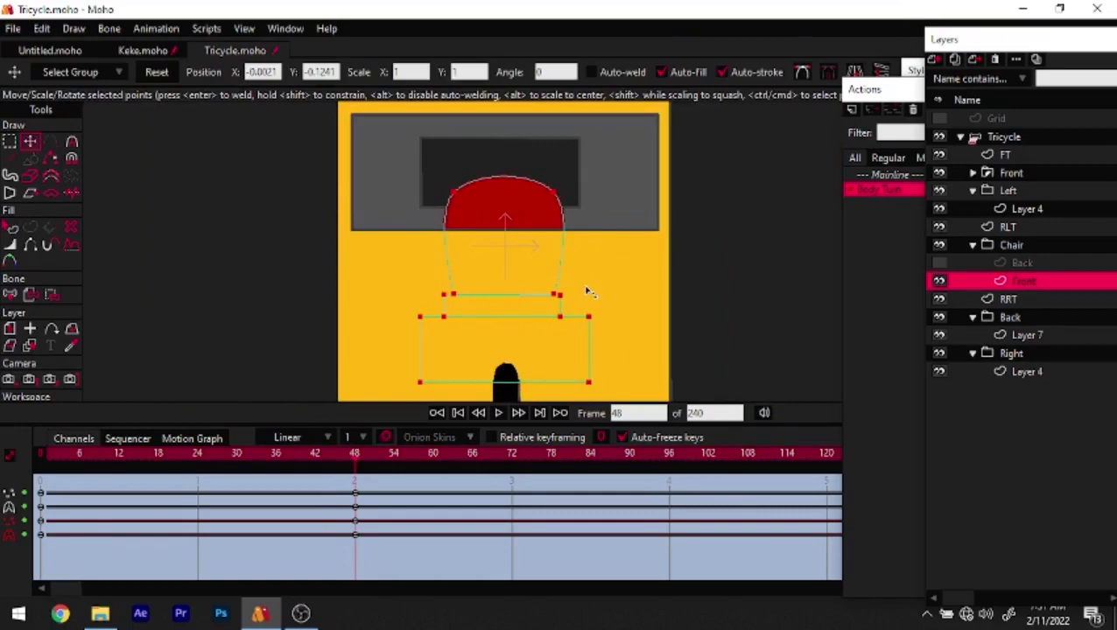
Lower the top points of the front chair's backrest slightly at frame 48 and check the turn around that frame
{"action": "key", "text": "q"}
{"action": "scroll", "coordinate": [506, 315], "scroll_direction": "down", "scroll_amount": 1}
{"action": "left_click_drag", "start_coordinate": [331, 464], "coordinate": [355, 476]}
{"action": "key", "text": "t"}
{"action": "left_click_drag", "start_coordinate": [401, 154], "coordinate": [562, 224]}
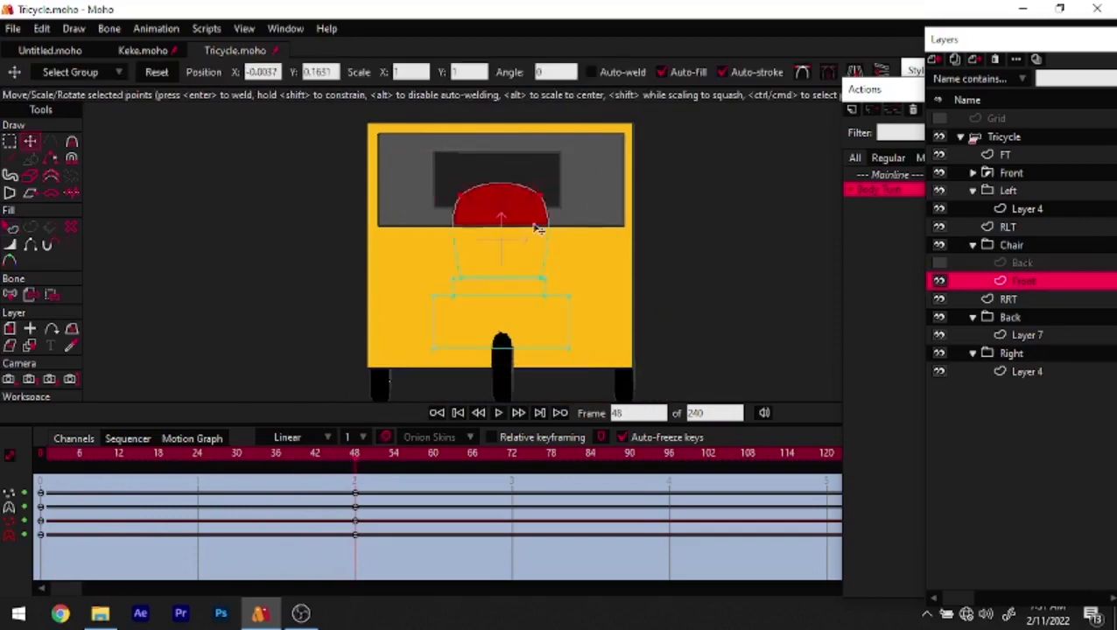
{"action": "left_click_drag", "start_coordinate": [510, 197], "coordinate": [509, 210]}
{"action": "left_click_drag", "start_coordinate": [298, 464], "coordinate": [355, 459]}
{"action": "left_click_drag", "start_coordinate": [517, 222], "coordinate": [516, 206]}
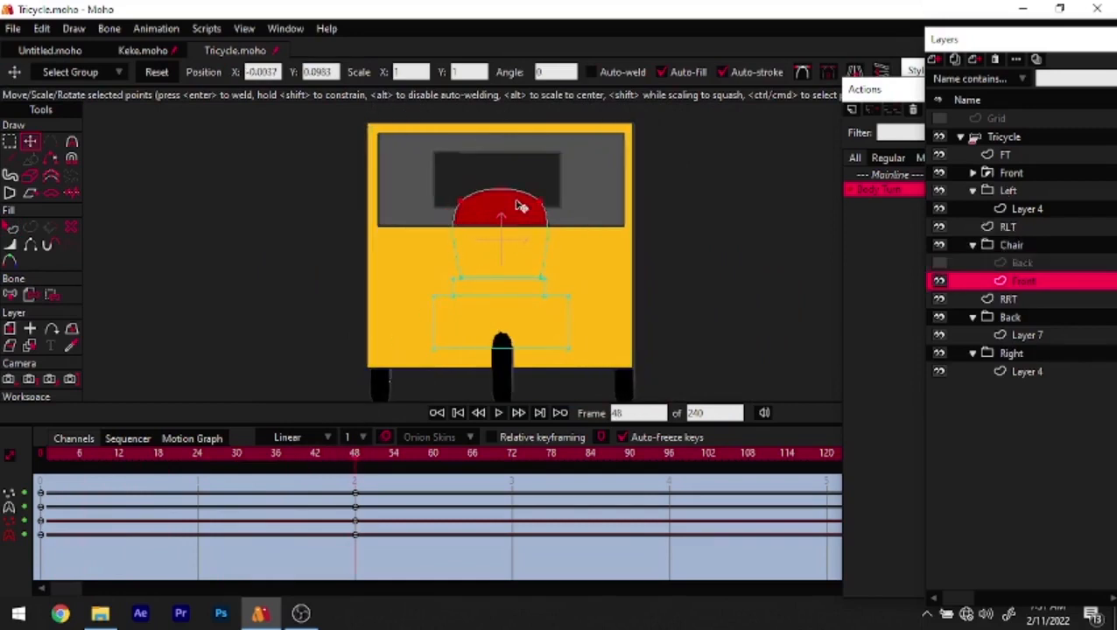
{"action": "left_click_drag", "start_coordinate": [351, 453], "coordinate": [354, 511]}
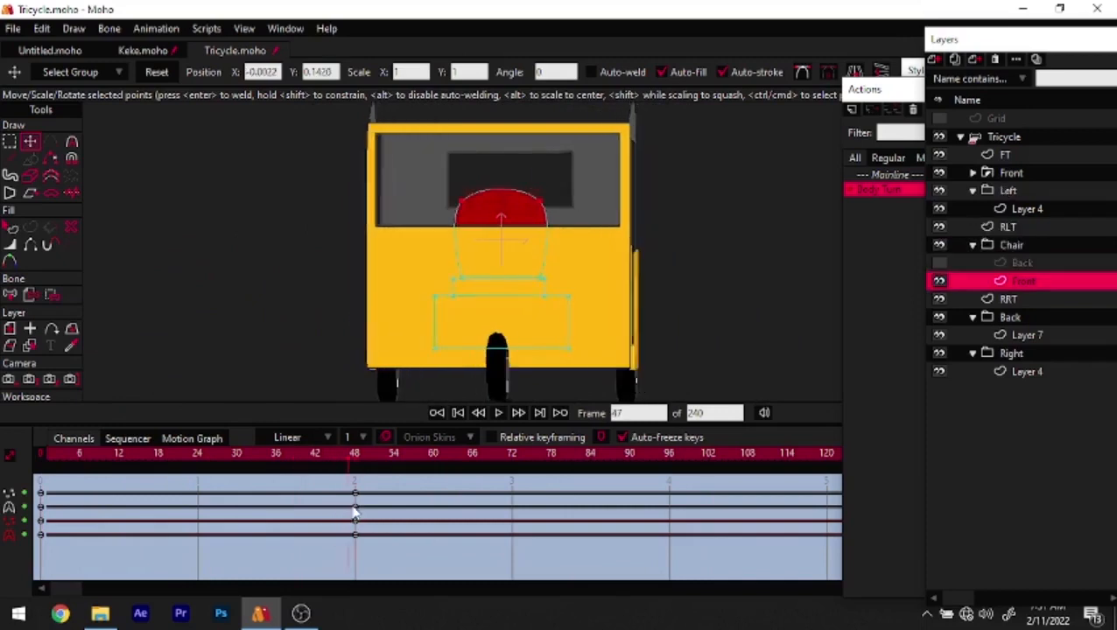
Flip the Chair group layer horizontally at frame 48 with Transform Layer
{"action": "left_click", "coordinate": [1038, 248]}
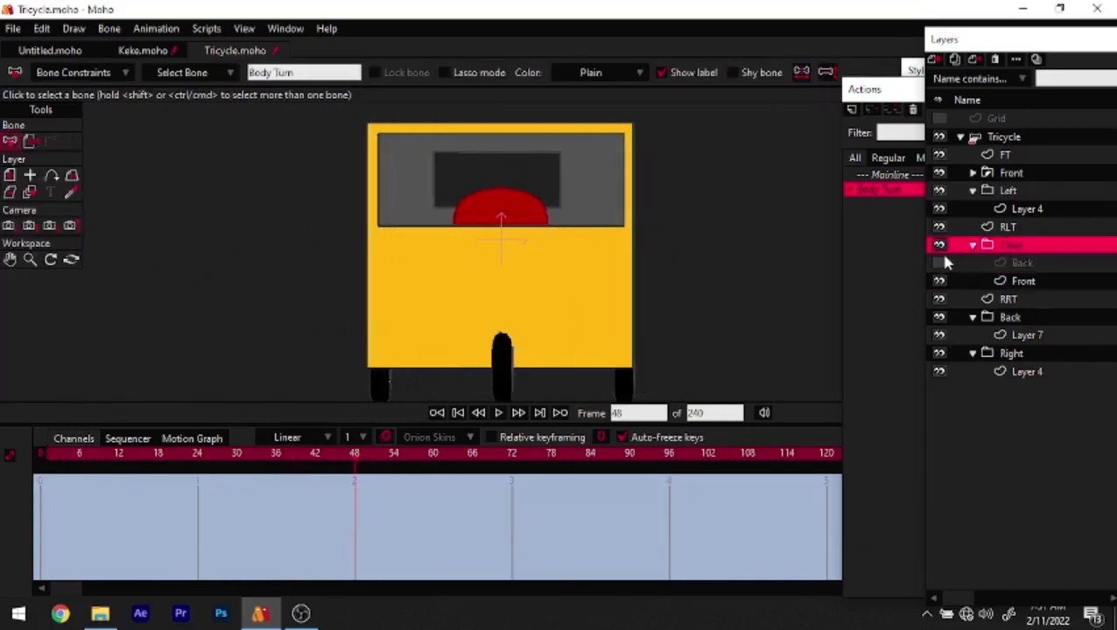
{"action": "left_click", "coordinate": [9, 175]}
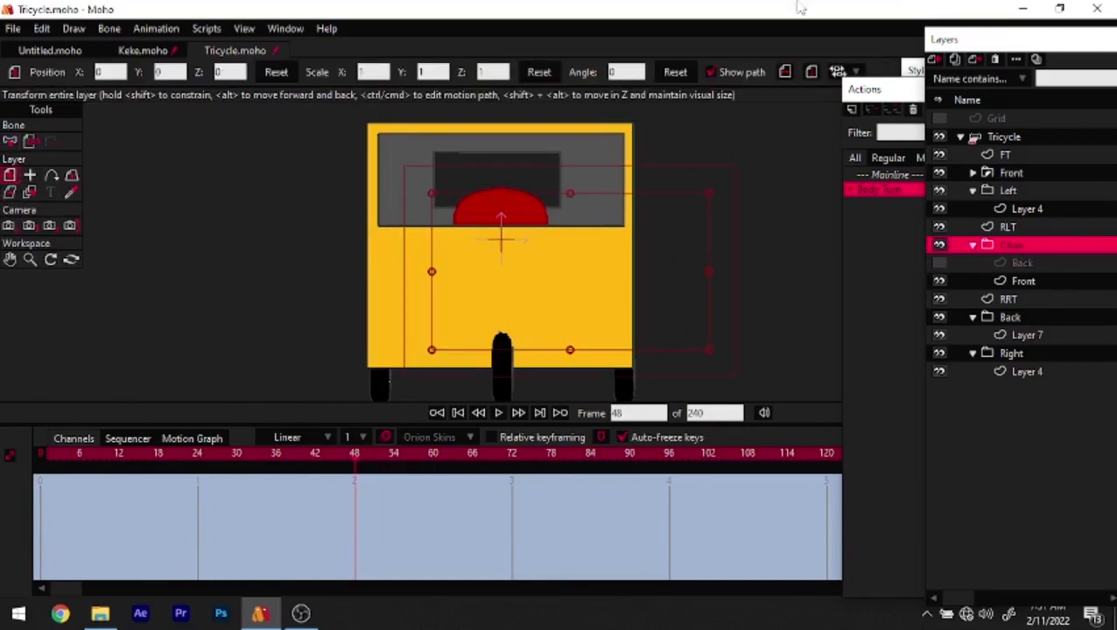
{"action": "left_click", "coordinate": [787, 73]}
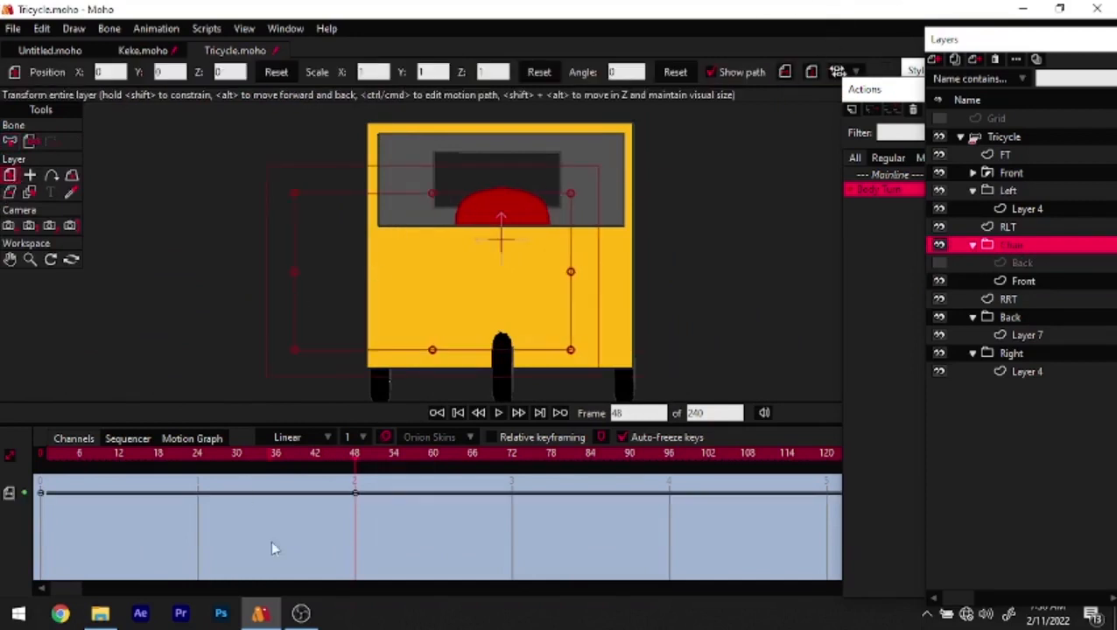
Reset the Front chair layer's points to their original side-view shape at frame 96
{"action": "left_click_drag", "start_coordinate": [371, 464], "coordinate": [670, 467]}
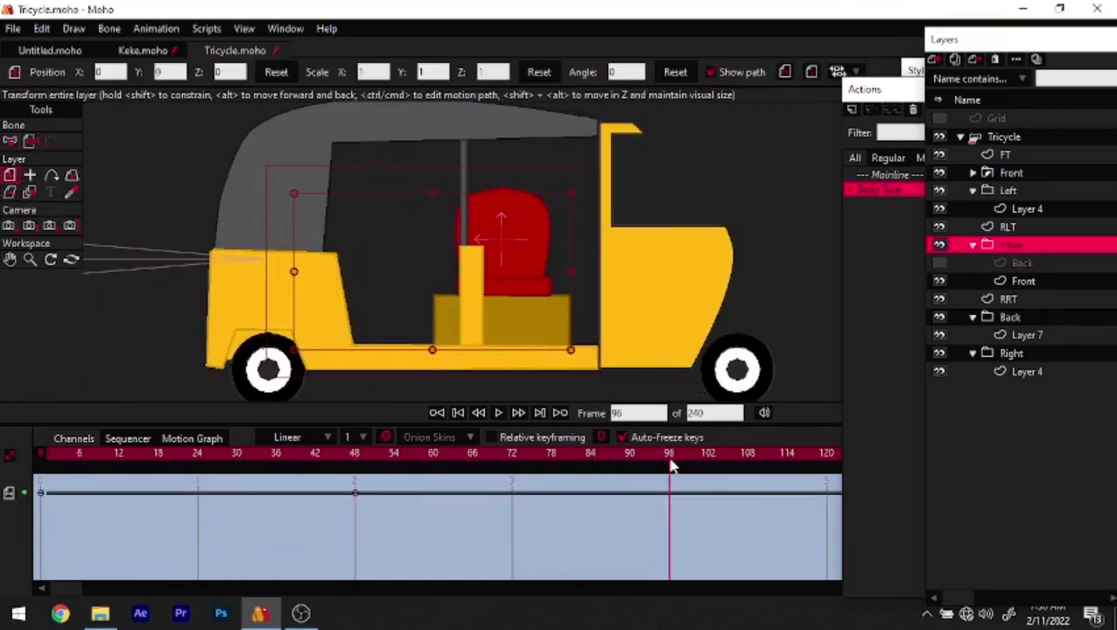
{"action": "left_click", "coordinate": [1020, 281]}
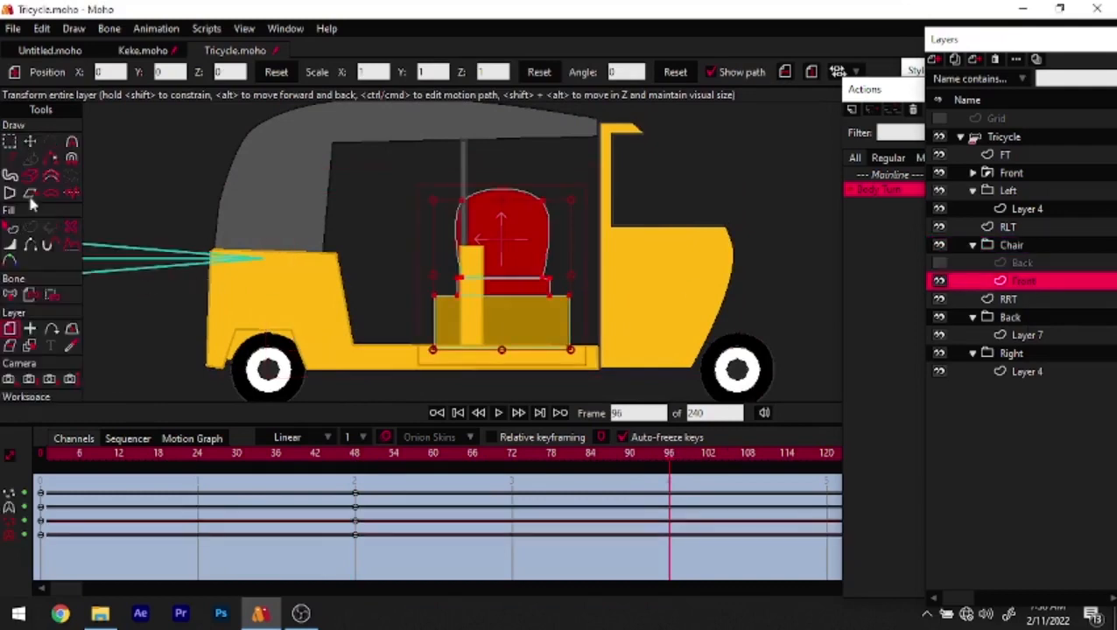
{"action": "left_click", "coordinate": [29, 144]}
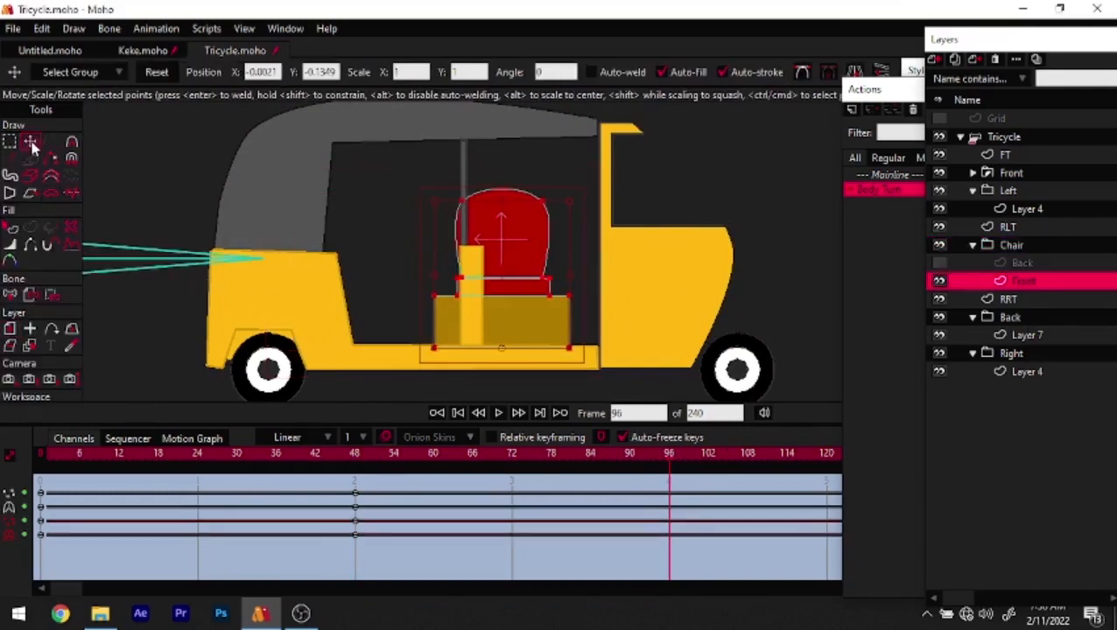
{"action": "left_click", "coordinate": [158, 73]}
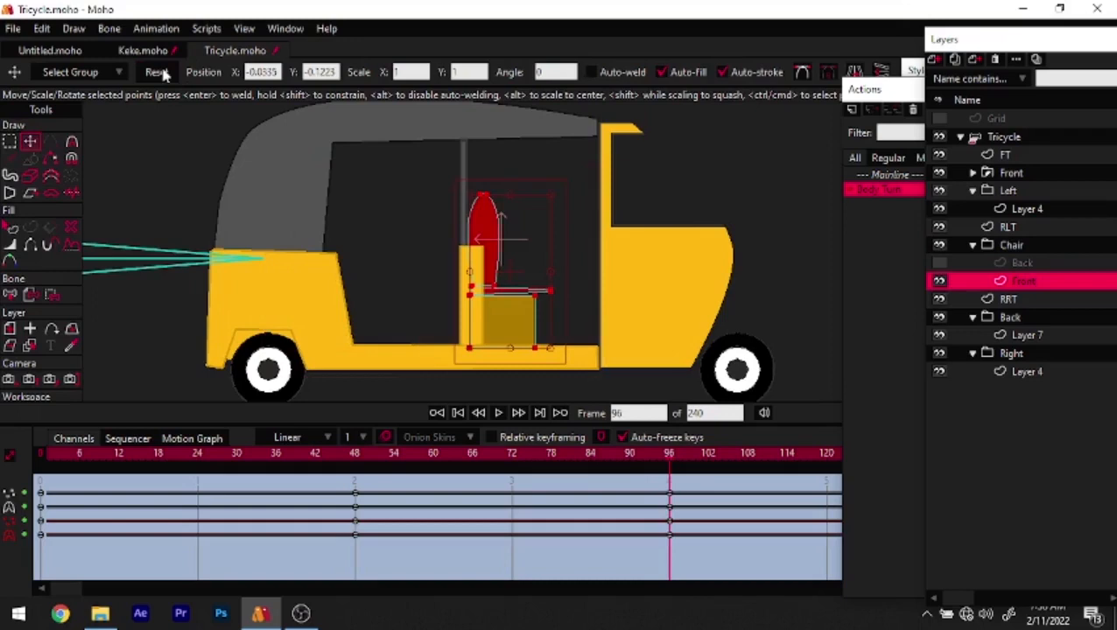
{"action": "left_click_drag", "start_coordinate": [638, 458], "coordinate": [55, 532]}
{"action": "key", "text": "q"}
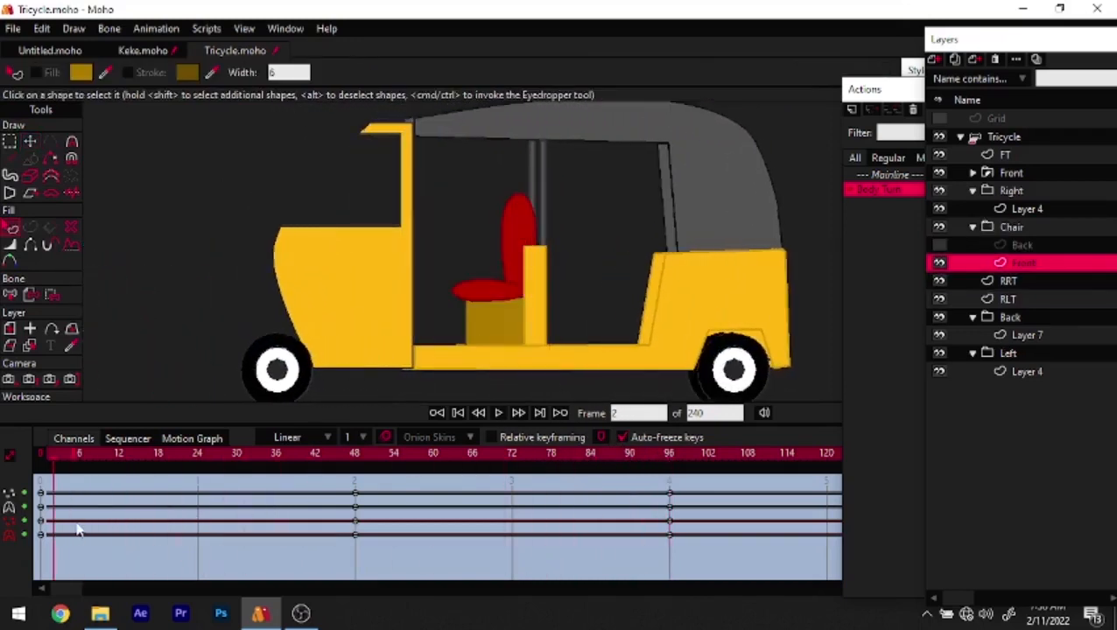
Reset the curvature of the front chair's points at frame 96 and check the turn back to frame 0
{"action": "left_click_drag", "start_coordinate": [110, 456], "coordinate": [670, 500]}
{"action": "key", "text": "t"}
{"action": "scroll", "coordinate": [513, 326], "scroll_direction": "up", "scroll_amount": 1}
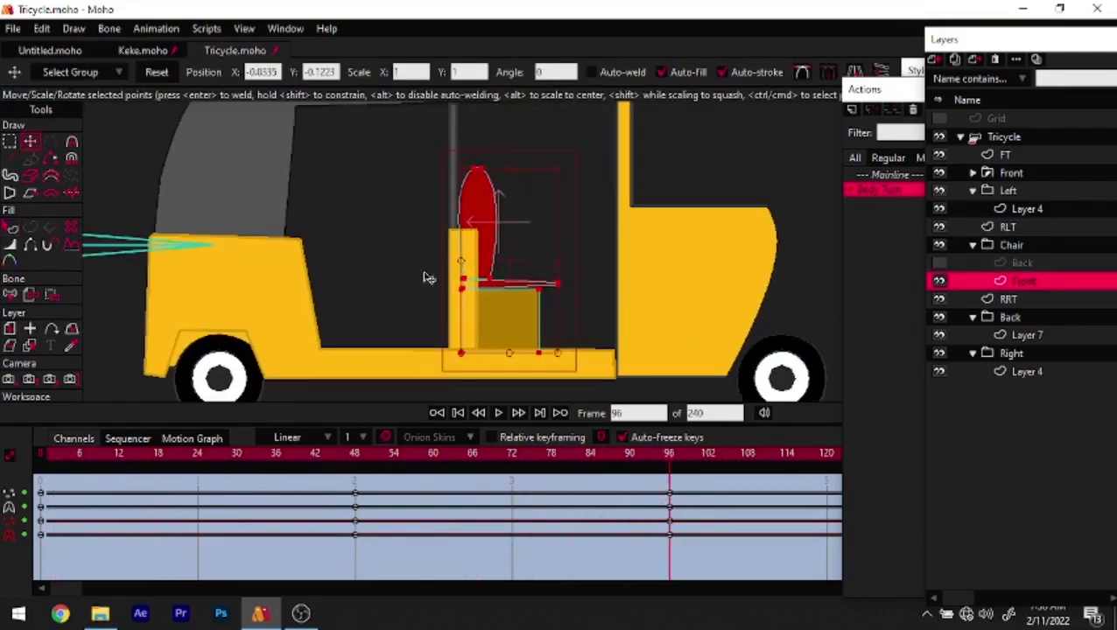
{"action": "left_click", "coordinate": [71, 141]}
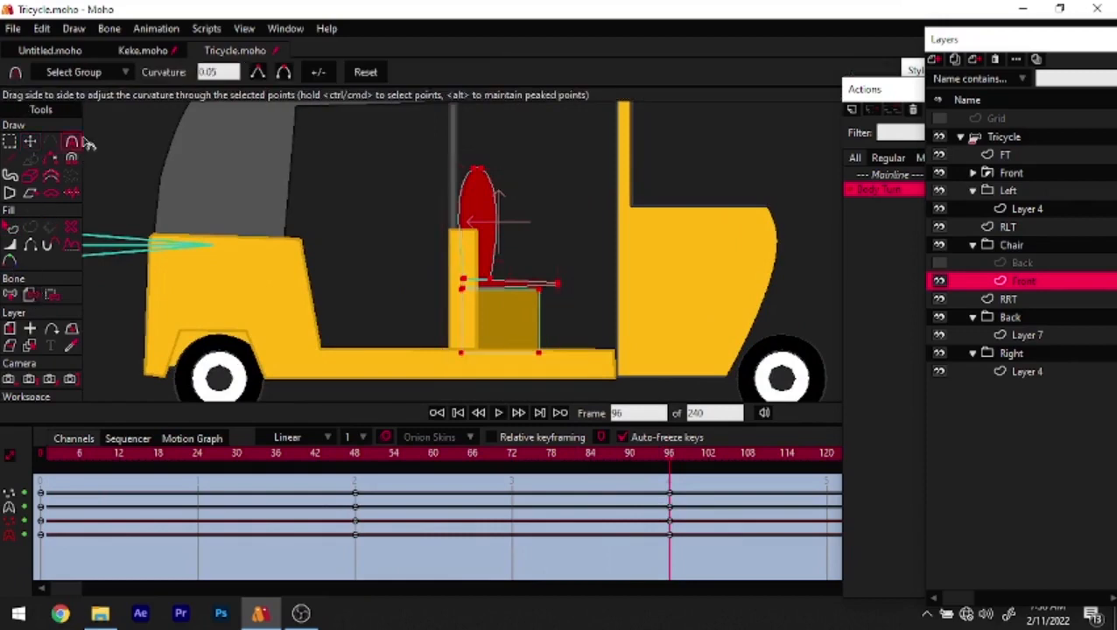
{"action": "left_click", "coordinate": [366, 73]}
{"action": "key", "text": "q"}
{"action": "left_click_drag", "start_coordinate": [622, 467], "coordinate": [37, 503]}
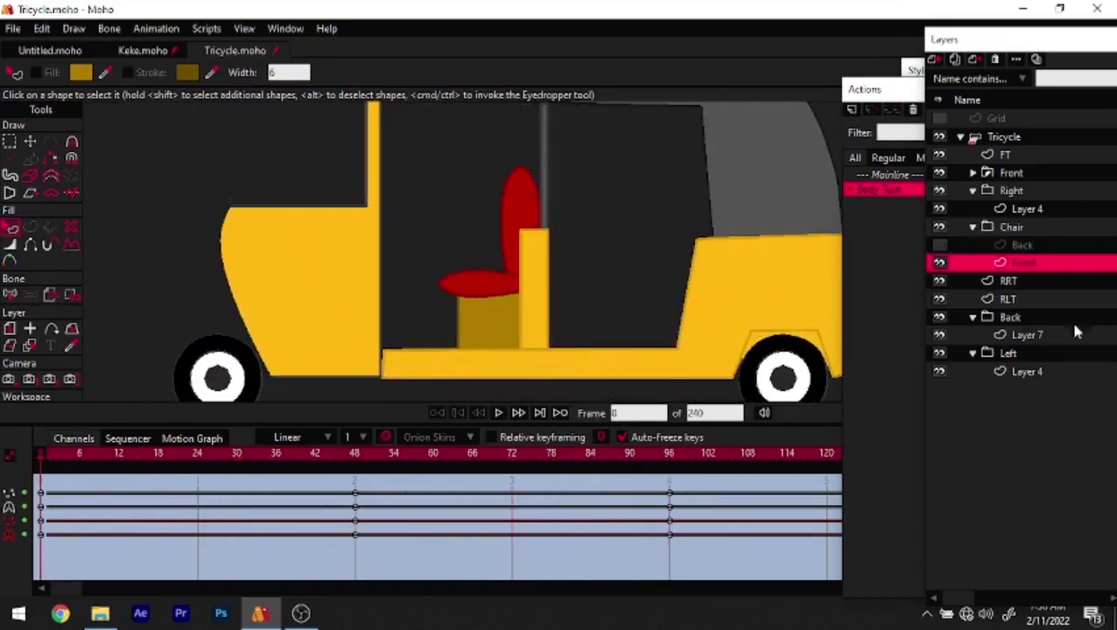
Show the Back chair layer and, at frame 48, move its points onto the tricycle body, widening the chair's base
{"action": "left_click", "coordinate": [939, 245]}
{"action": "left_click", "coordinate": [1055, 247]}
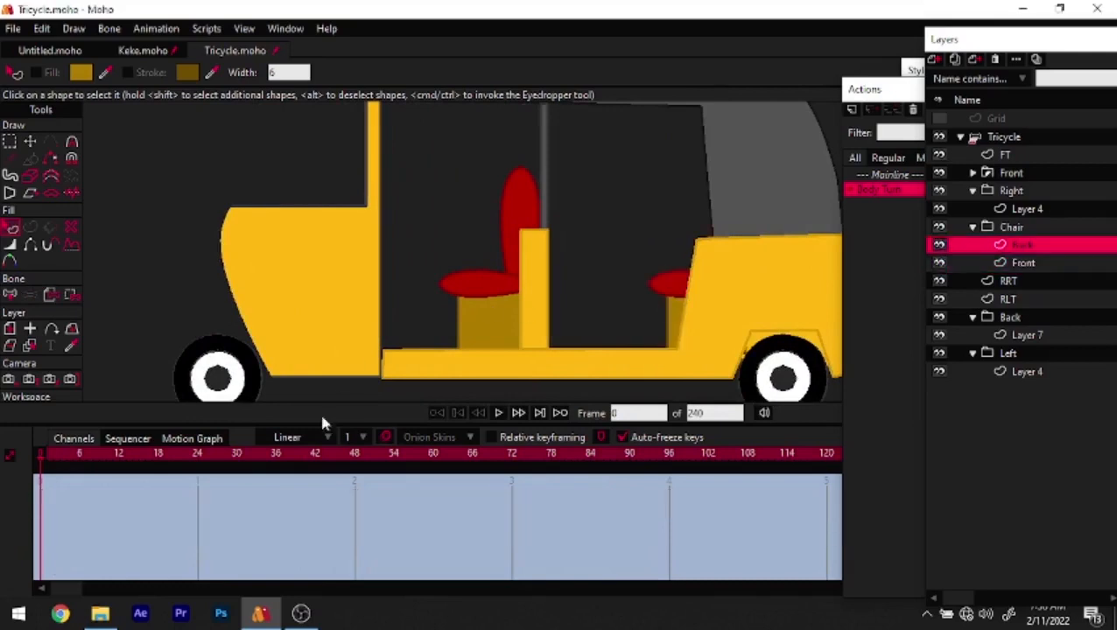
{"action": "key", "text": "t"}
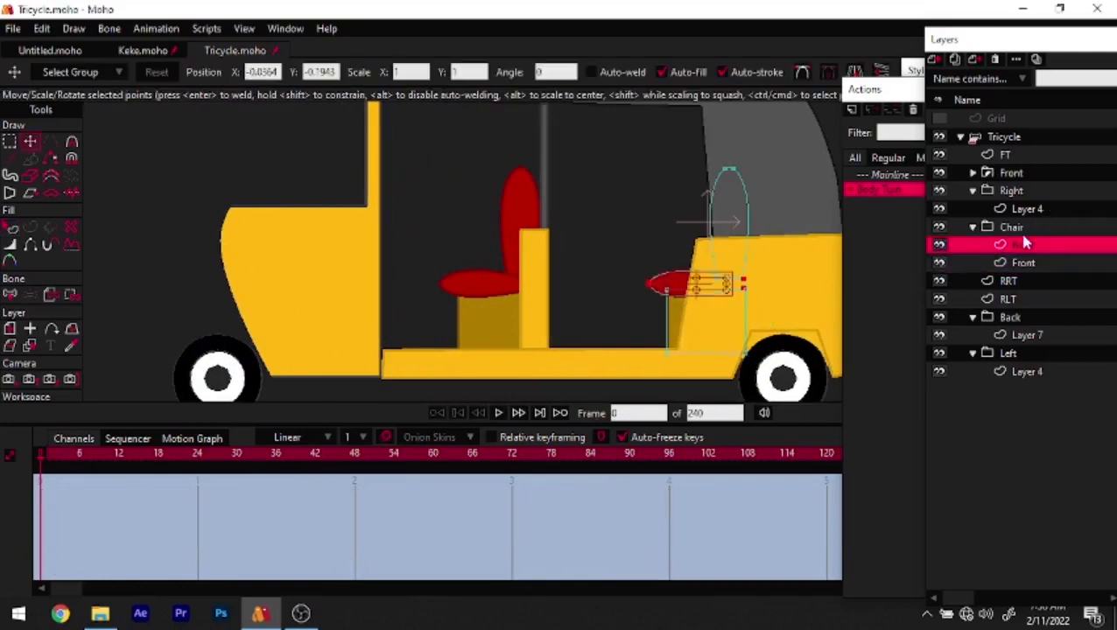
{"action": "left_click", "coordinate": [355, 456]}
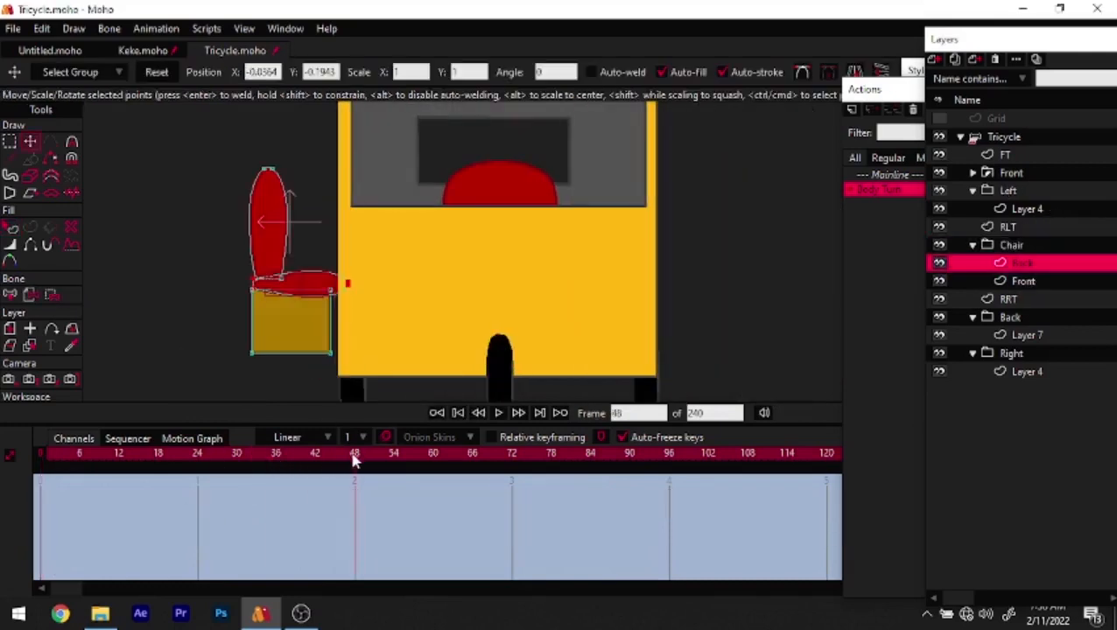
{"action": "left_click_drag", "start_coordinate": [173, 140], "coordinate": [394, 404]}
{"action": "left_click_drag", "start_coordinate": [305, 337], "coordinate": [592, 331]}
{"action": "left_click", "coordinate": [409, 329]}
Extend the back chair's seat across the base and square its outer end points into a thin rectangle
{"action": "scroll", "coordinate": [404, 253], "scroll_direction": "up", "scroll_amount": 3}
{"action": "left_click_drag", "start_coordinate": [466, 269], "coordinate": [590, 373]}
{"action": "left_click_drag", "start_coordinate": [518, 324], "coordinate": [795, 326]}
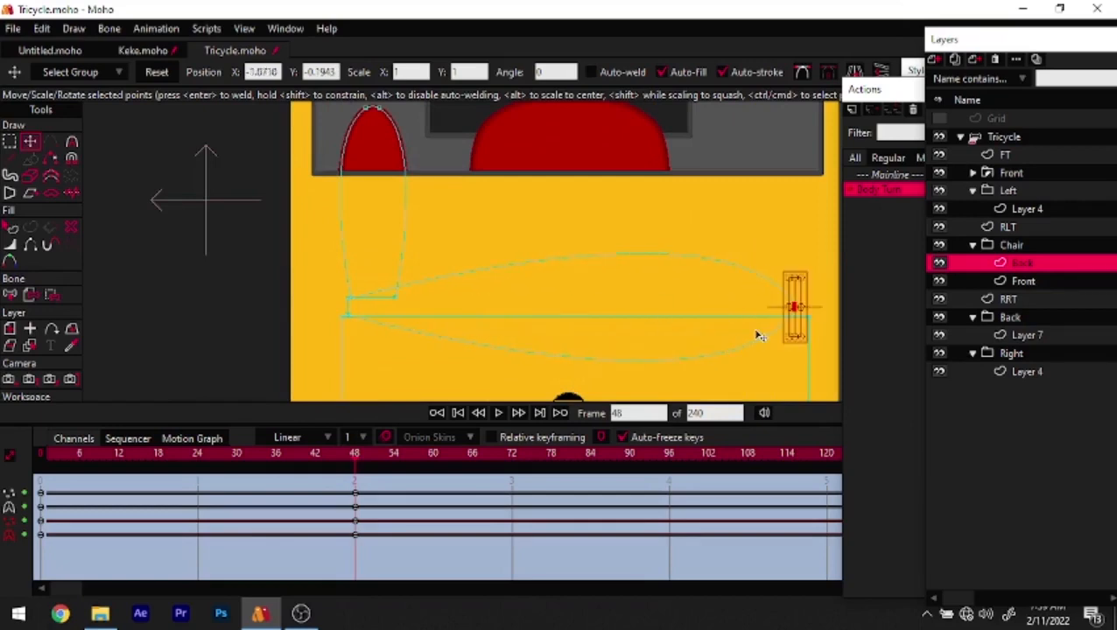
{"action": "left_click_drag", "start_coordinate": [793, 277], "coordinate": [790, 229]}
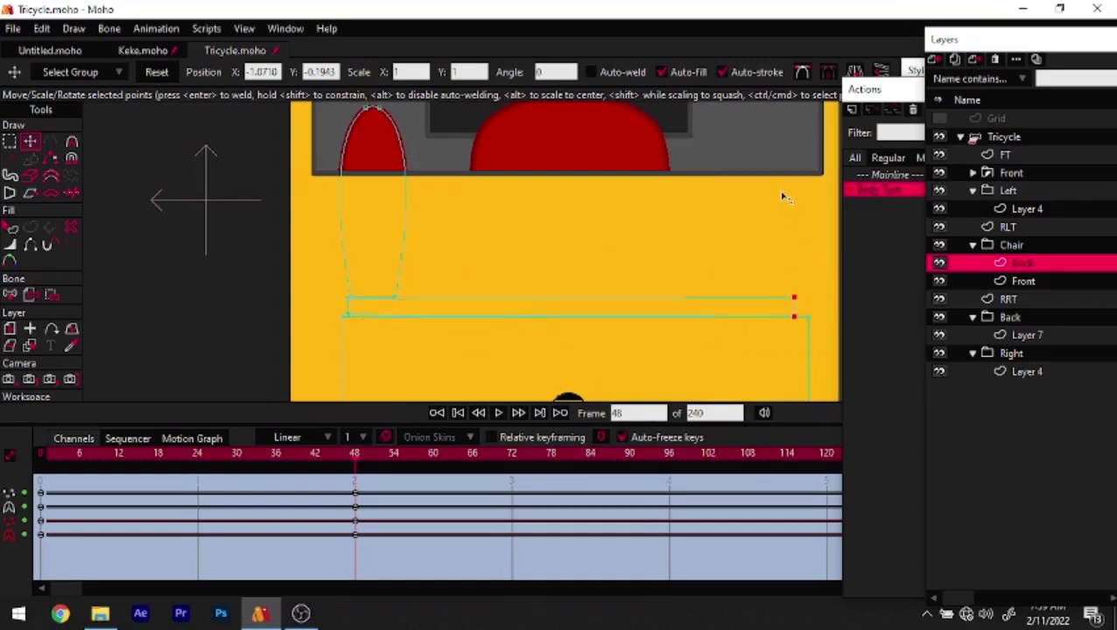
Widen the back chair's backrest to nearly the seat's width and spread its top points into a broad rounded top
{"action": "left_click", "coordinate": [399, 191]}
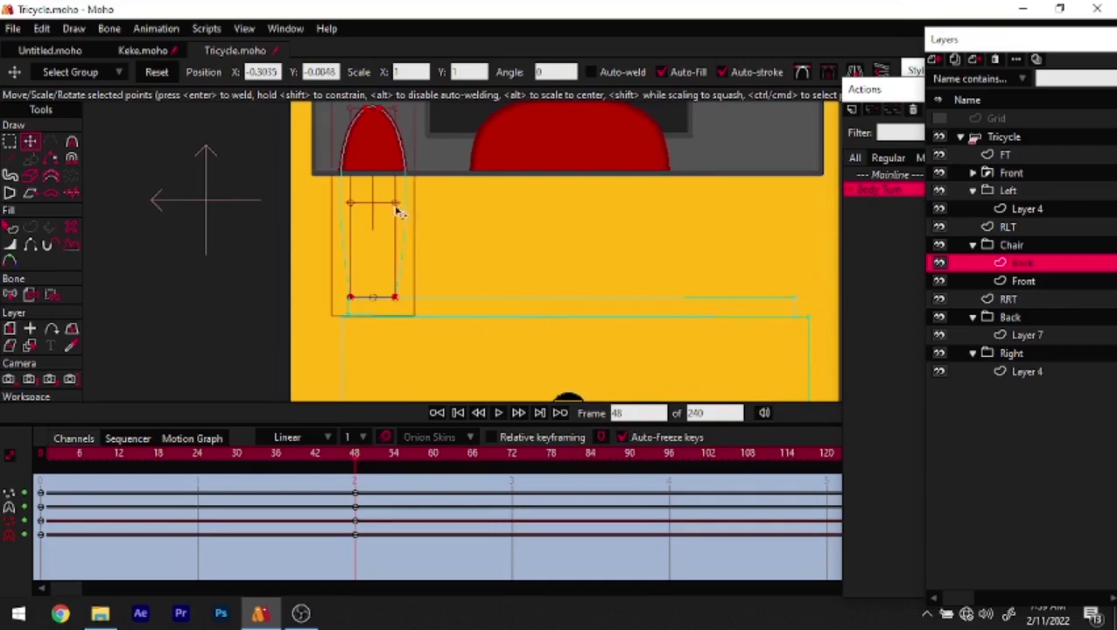
{"action": "left_click_drag", "start_coordinate": [397, 203], "coordinate": [689, 209]}
{"action": "key", "text": "ctrl+z"}
{"action": "left_click_drag", "start_coordinate": [396, 207], "coordinate": [774, 226]}
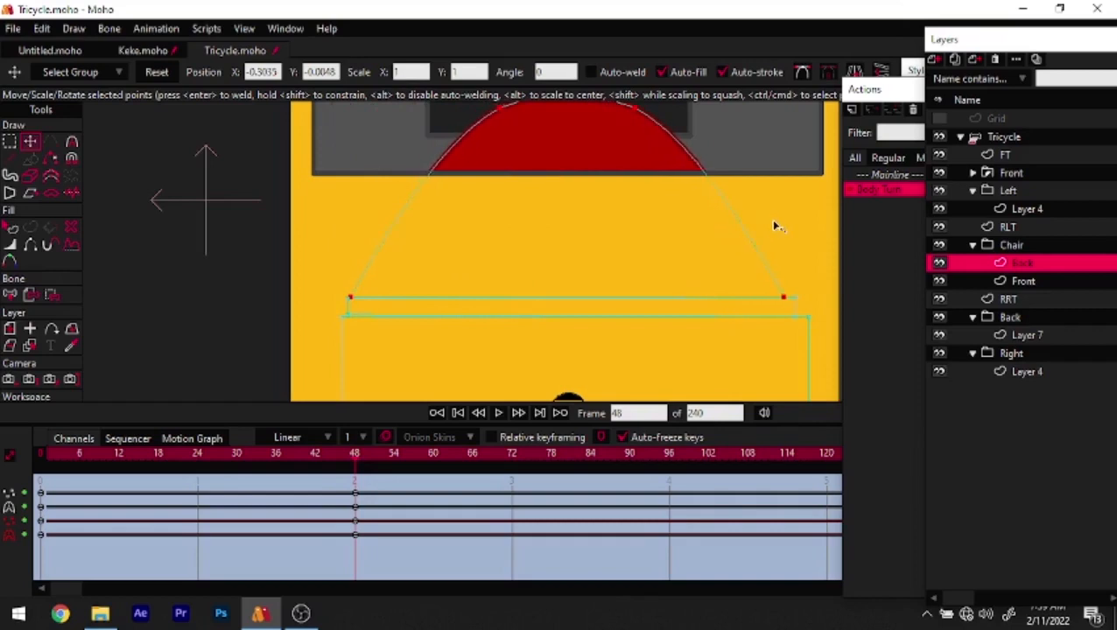
{"action": "left_click_drag", "start_coordinate": [750, 273], "coordinate": [801, 313]}
{"action": "left_click_drag", "start_coordinate": [650, 273], "coordinate": [659, 344]}
{"action": "left_click_drag", "start_coordinate": [473, 144], "coordinate": [773, 212]}
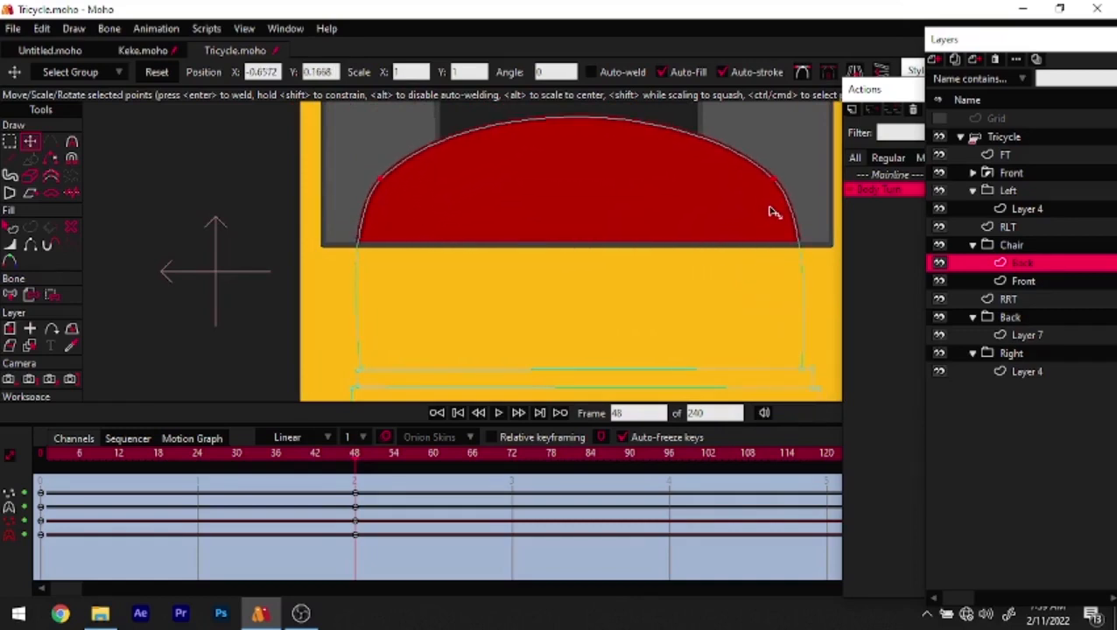
Adjust the curvature at the backrest's top points to refine its rounded upper edge
{"action": "left_click_drag", "start_coordinate": [574, 141], "coordinate": [572, 158]}
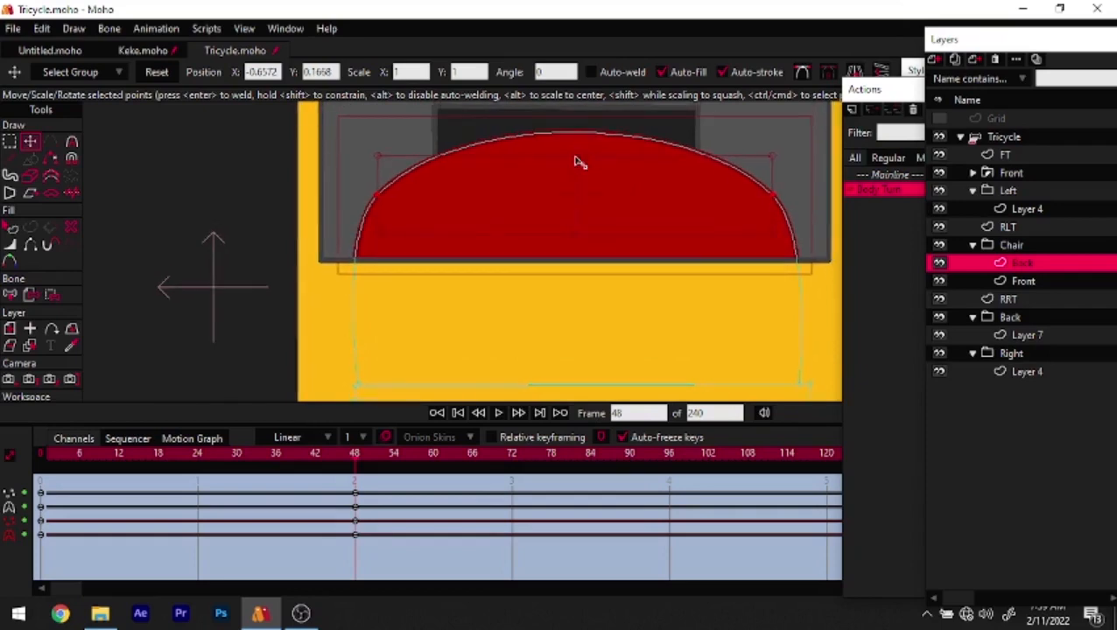
{"action": "key", "text": "c"}
{"action": "left_click_drag", "start_coordinate": [576, 158], "coordinate": [573, 182]}
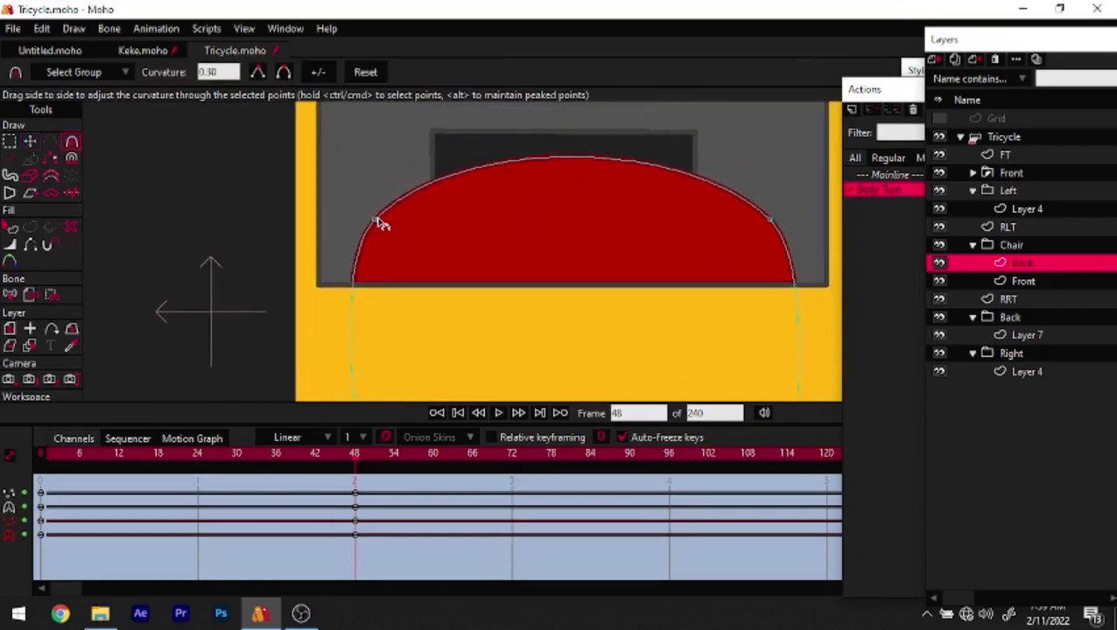
{"action": "left_click_drag", "start_coordinate": [480, 143], "coordinate": [431, 204]}
{"action": "left_click_drag", "start_coordinate": [686, 166], "coordinate": [682, 220]}
{"action": "scroll", "coordinate": [470, 308], "scroll_direction": "down", "scroll_amount": 2}
{"action": "left_click_drag", "start_coordinate": [486, 277], "coordinate": [463, 265]}
Recolour the back chair's seat at frame 0 with the darker red 810000
{"action": "left_click", "coordinate": [457, 412]}
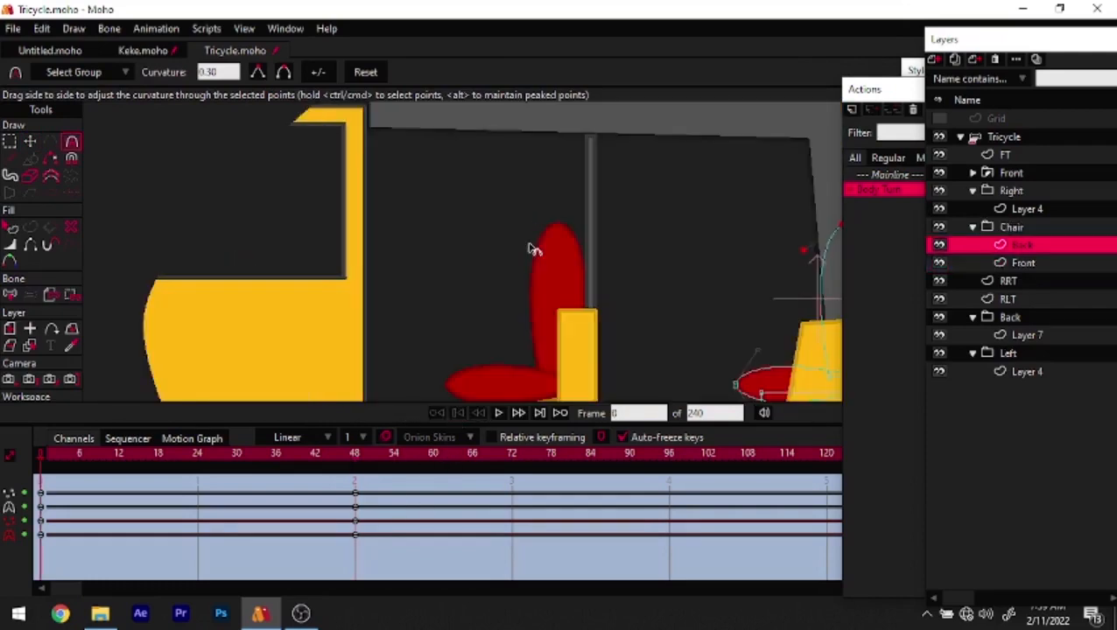
{"action": "key", "text": "q"}
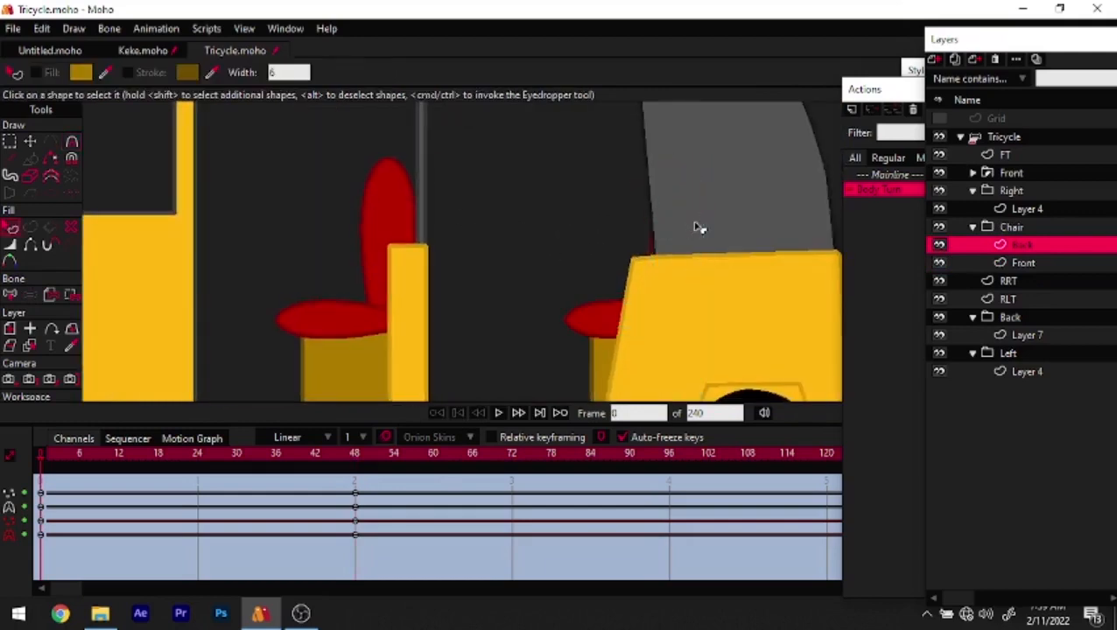
{"action": "left_click", "coordinate": [606, 324]}
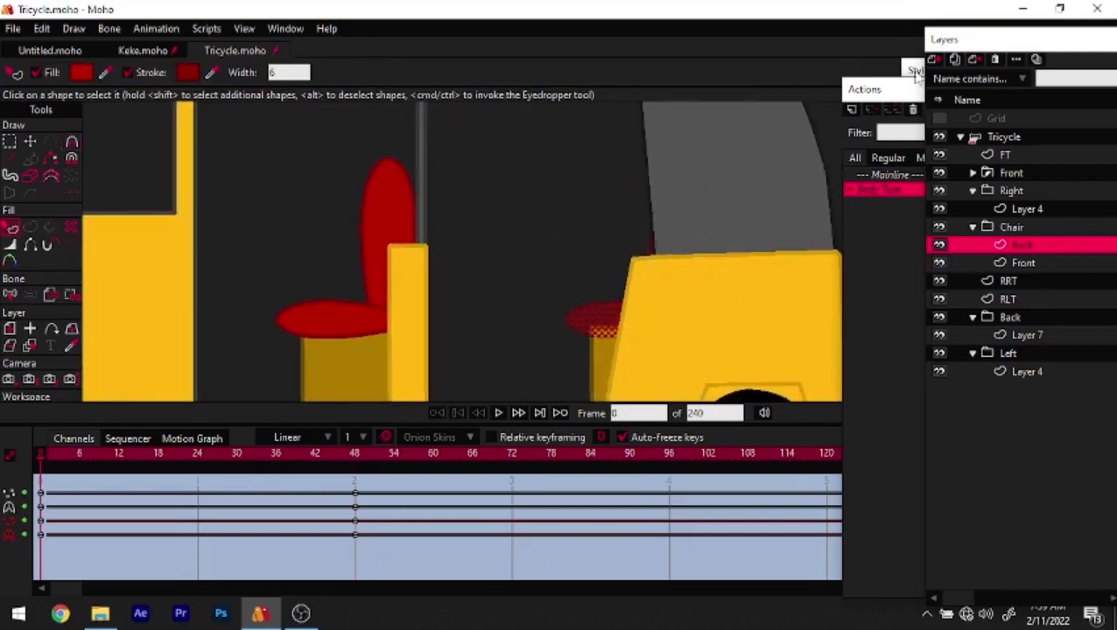
{"action": "left_click", "coordinate": [914, 70]}
{"action": "type", "text": "810000"}
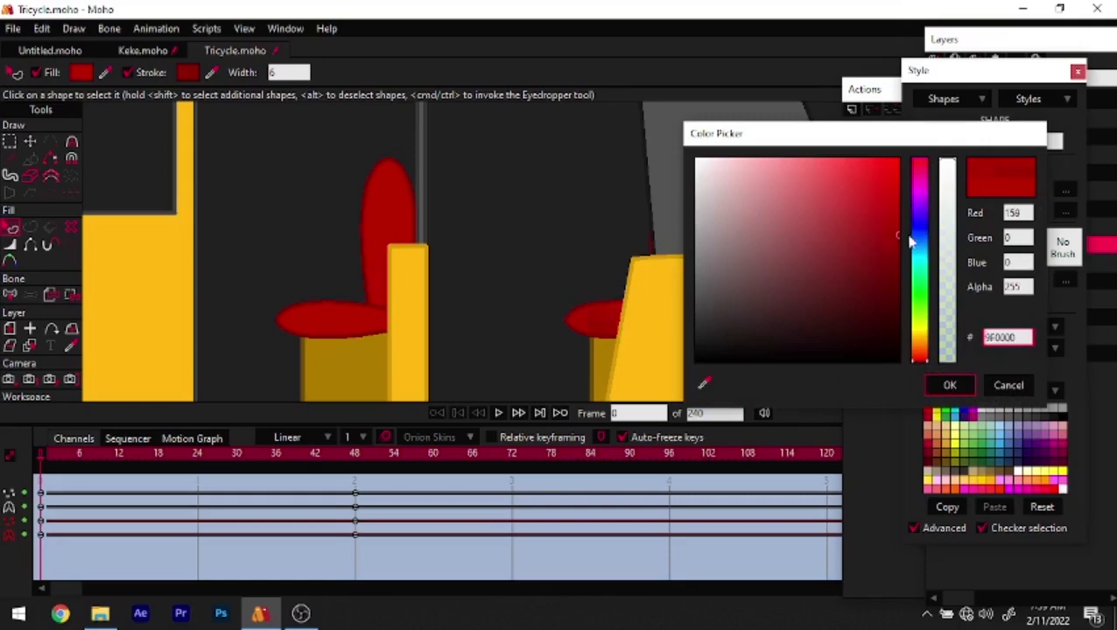
{"action": "left_click", "coordinate": [950, 385]}
{"action": "scroll", "coordinate": [546, 235], "scroll_direction": "down", "scroll_amount": 3}
{"action": "left_click_drag", "start_coordinate": [74, 454], "coordinate": [24, 517]}
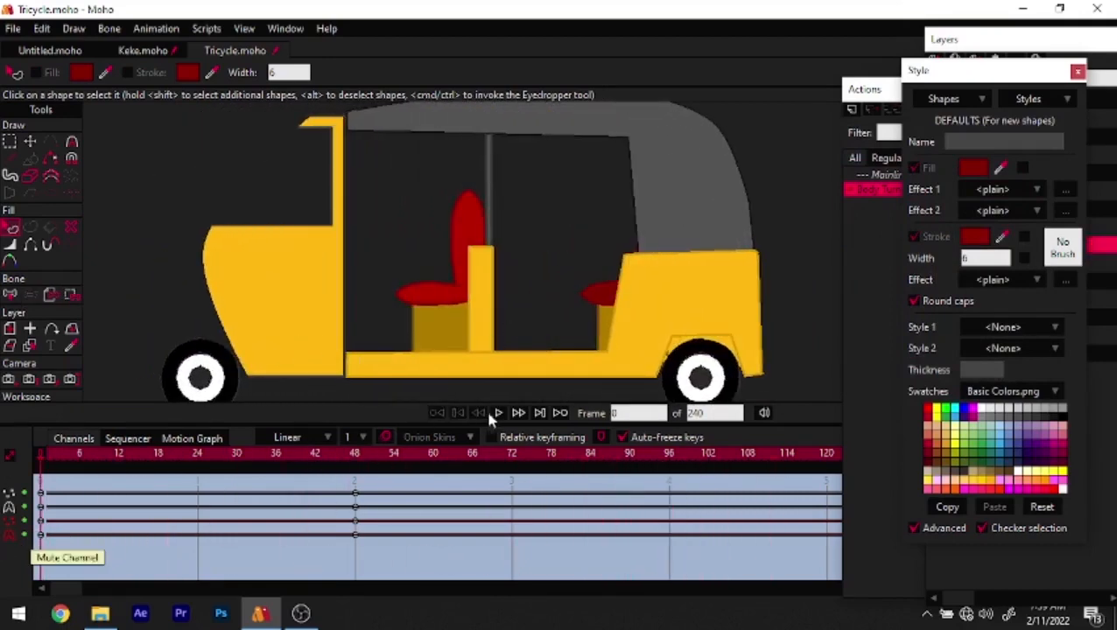
Enable animated layer order for the Chair group layer while at frame 1
{"action": "left_click", "coordinate": [518, 413]}
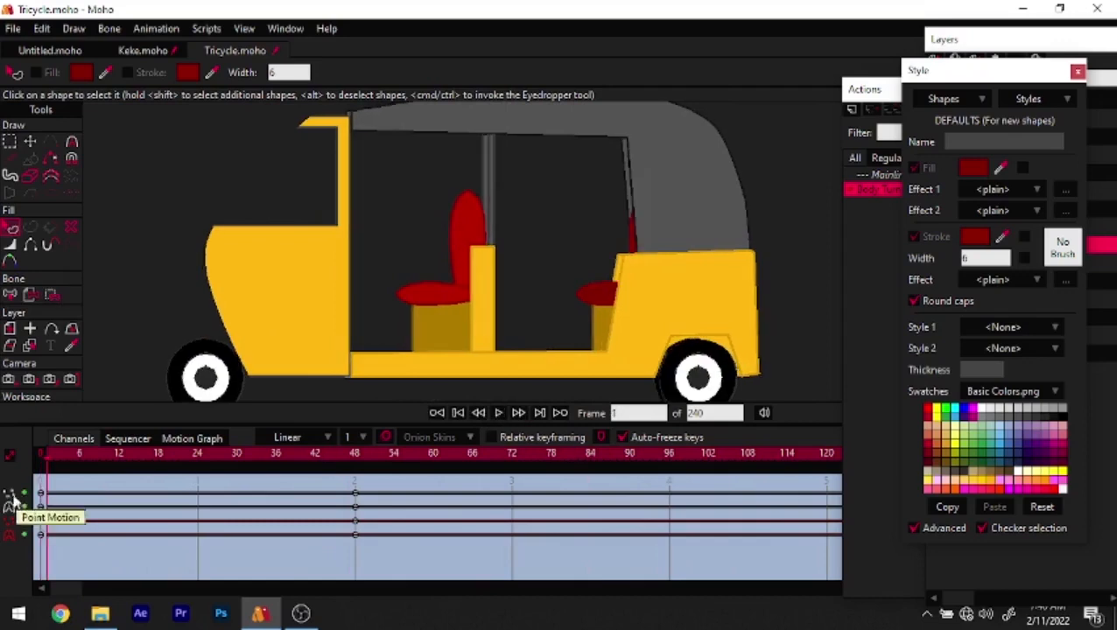
{"action": "left_click", "coordinate": [996, 40]}
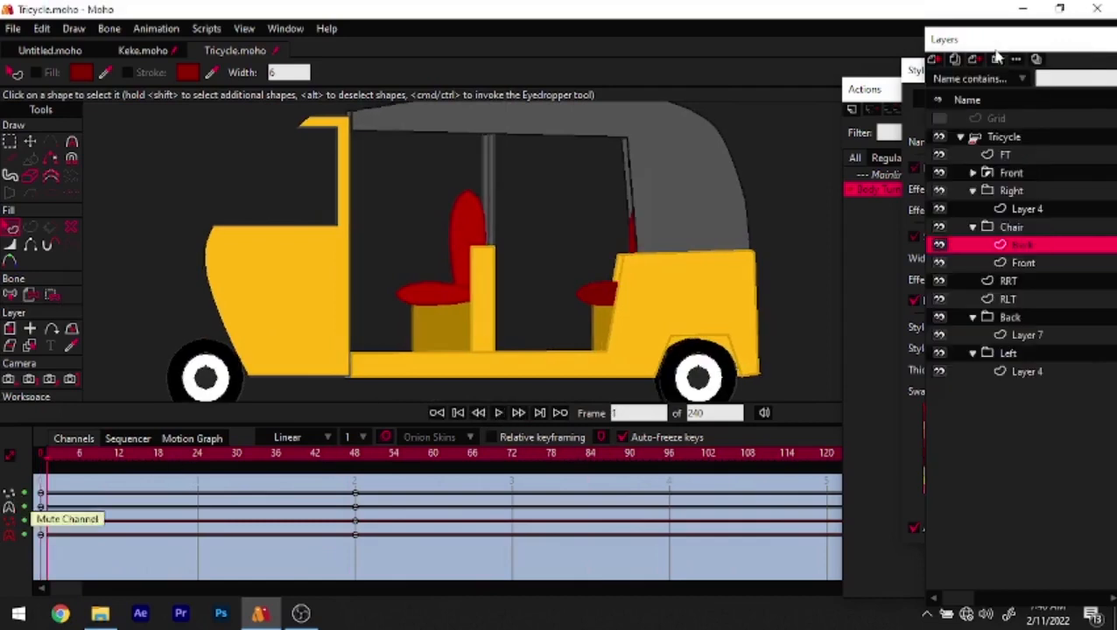
{"action": "left_click", "coordinate": [1016, 229]}
{"action": "double_click", "coordinate": [1016, 229]}
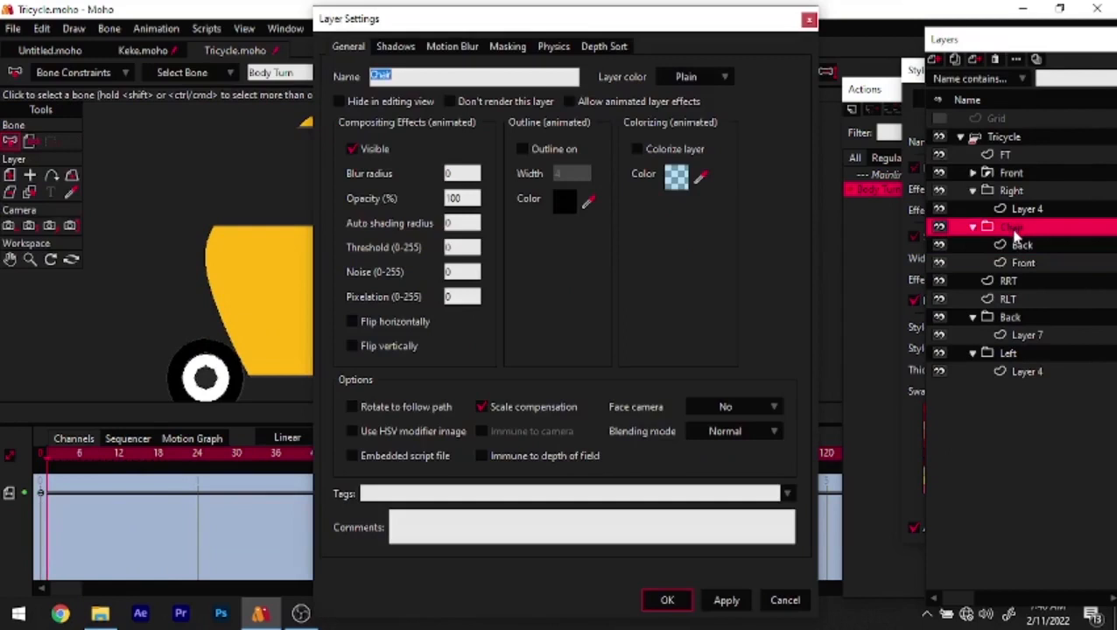
{"action": "left_click", "coordinate": [607, 49]}
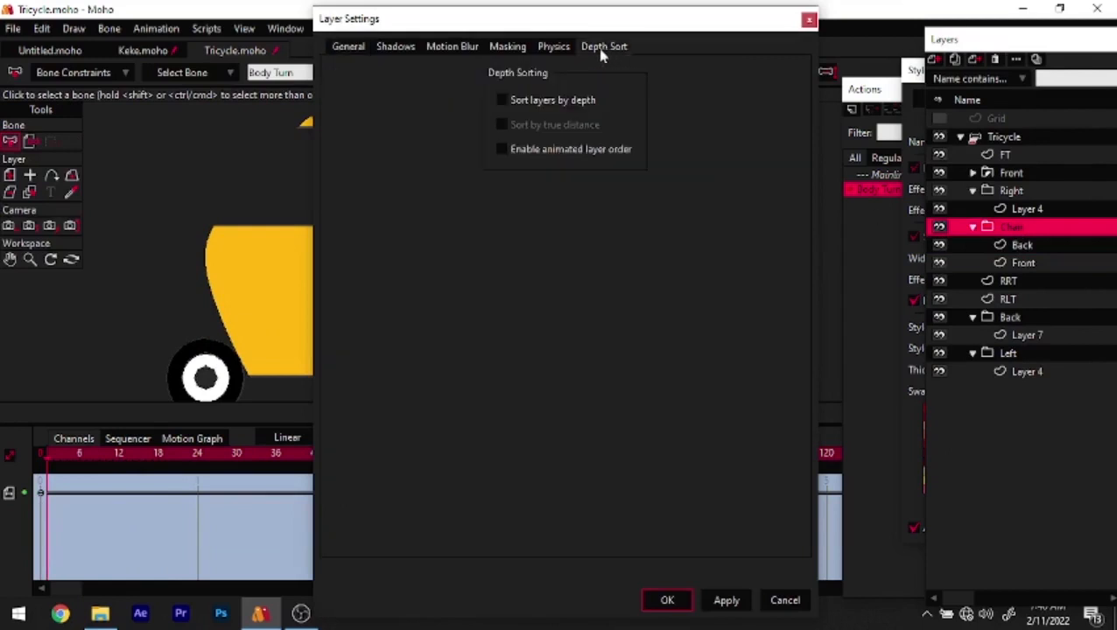
{"action": "left_click", "coordinate": [549, 50]}
{"action": "left_click", "coordinate": [596, 48]}
{"action": "left_click", "coordinate": [667, 601]}
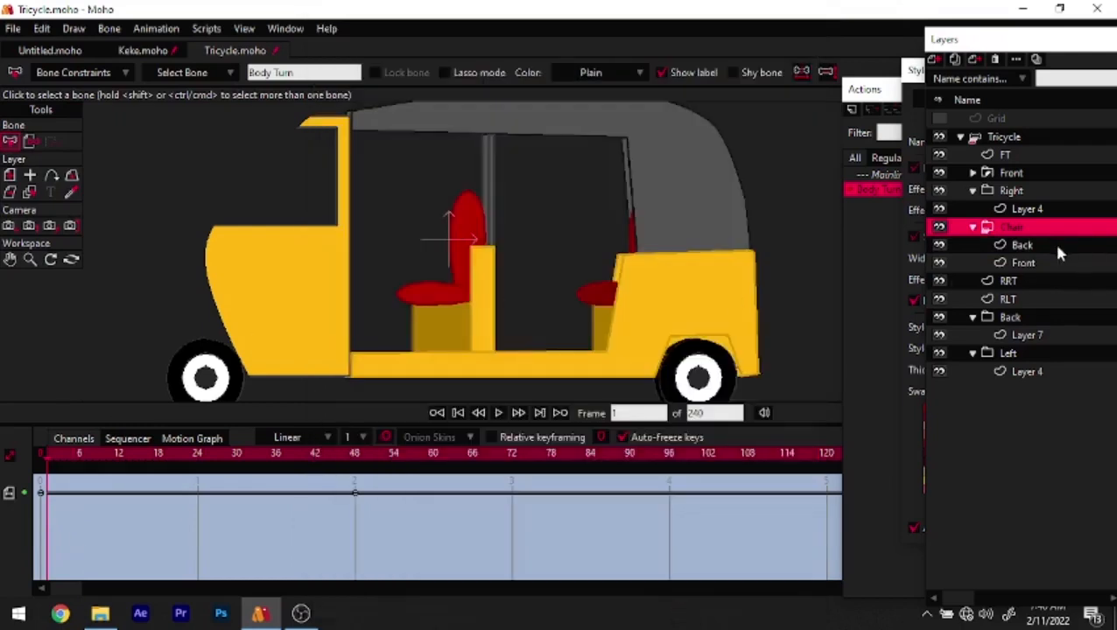
Move the Front layer above Back inside the Chair group at frame 1
{"action": "left_click", "coordinate": [1047, 262]}
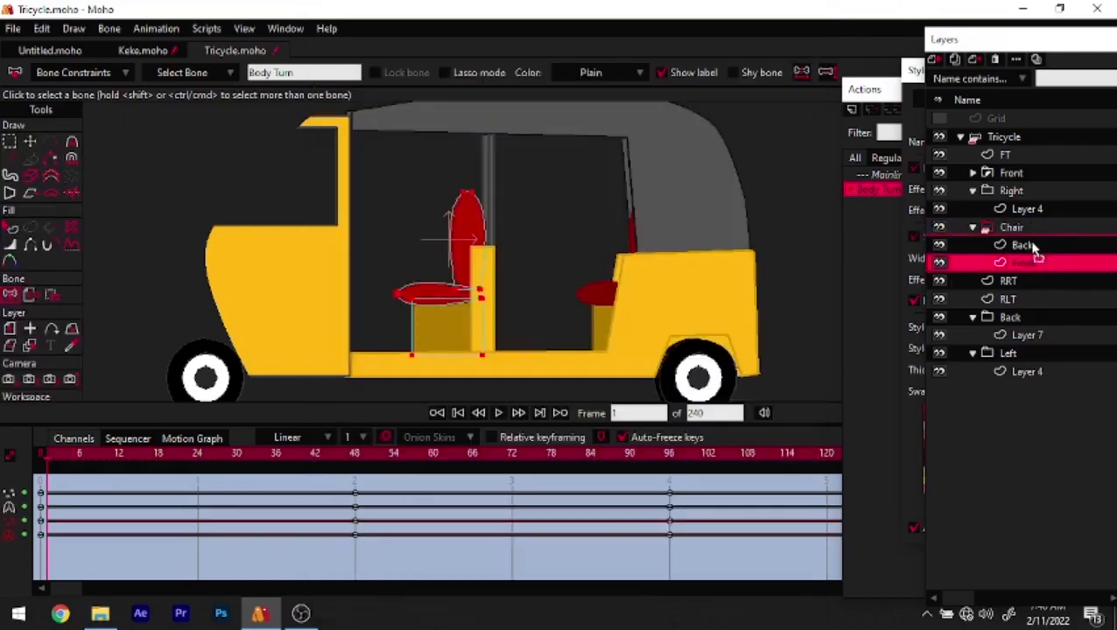
{"action": "left_click_drag", "start_coordinate": [1036, 251], "coordinate": [1029, 254]}
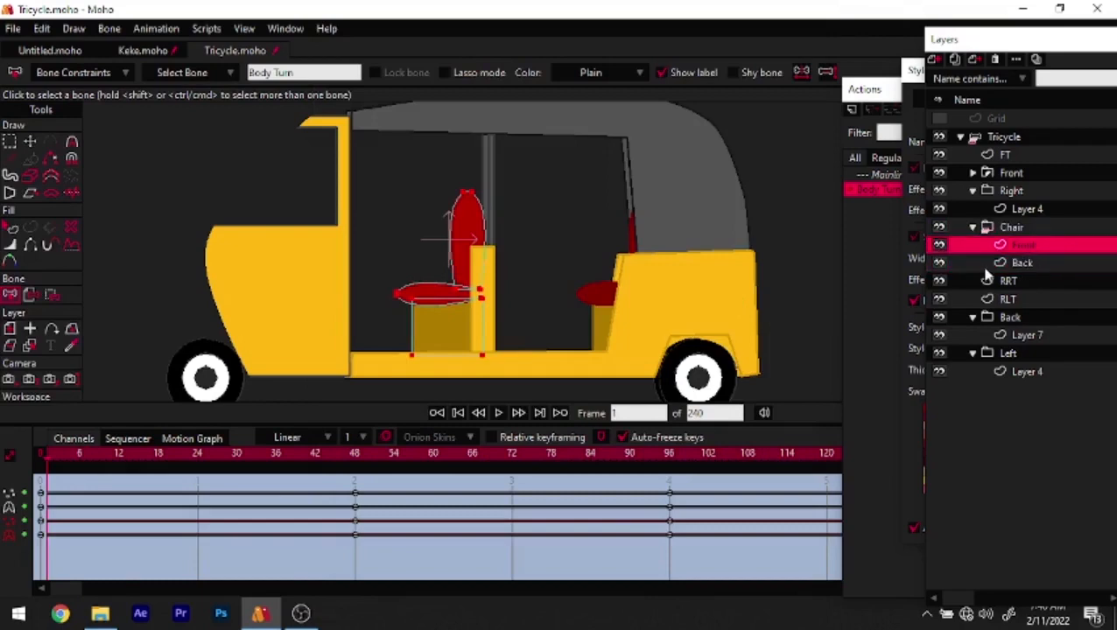
{"action": "left_click_drag", "start_coordinate": [53, 467], "coordinate": [325, 436]}
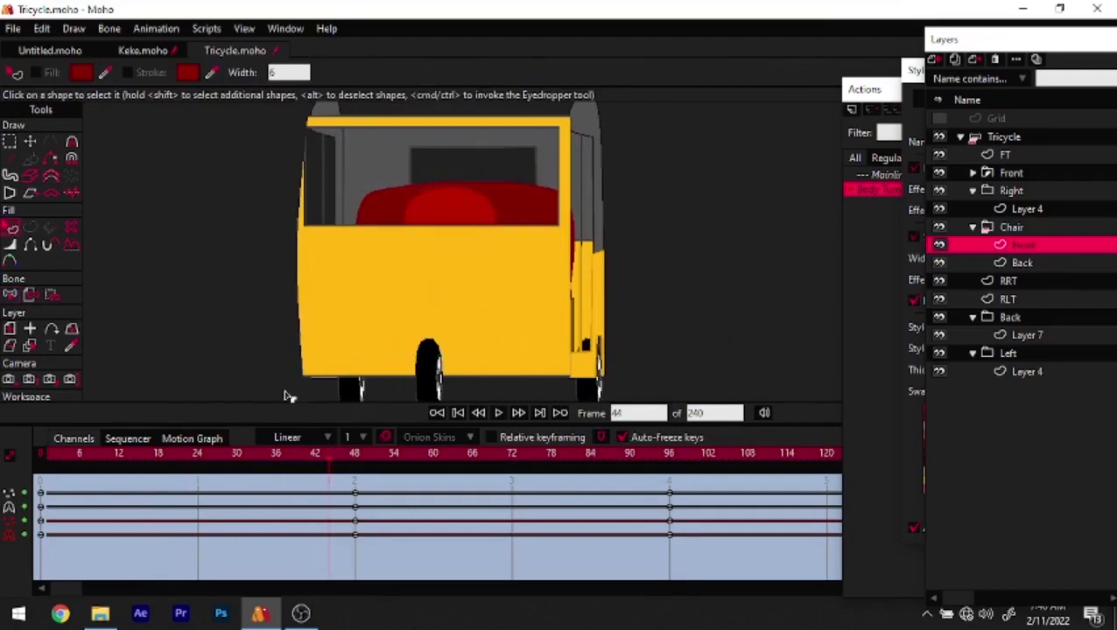
At frame 96, select all points of the back chair and reset their positions and curvature to the original shape
{"action": "left_click_drag", "start_coordinate": [248, 462], "coordinate": [671, 505]}
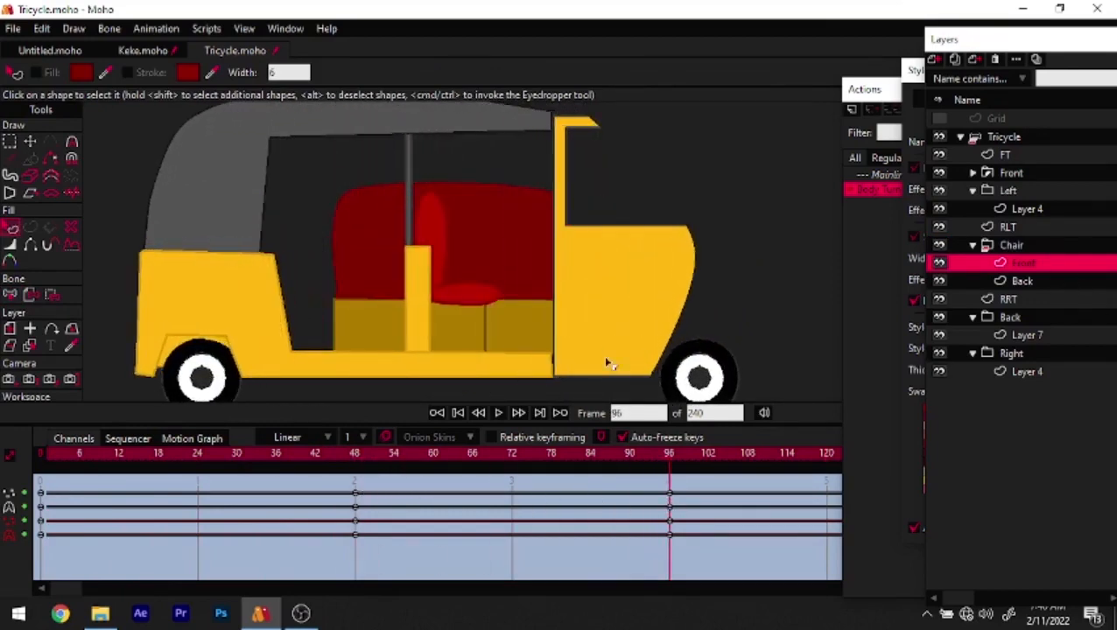
{"action": "left_click", "coordinate": [997, 281]}
{"action": "key", "text": "t"}
{"action": "left_click", "coordinate": [437, 227]}
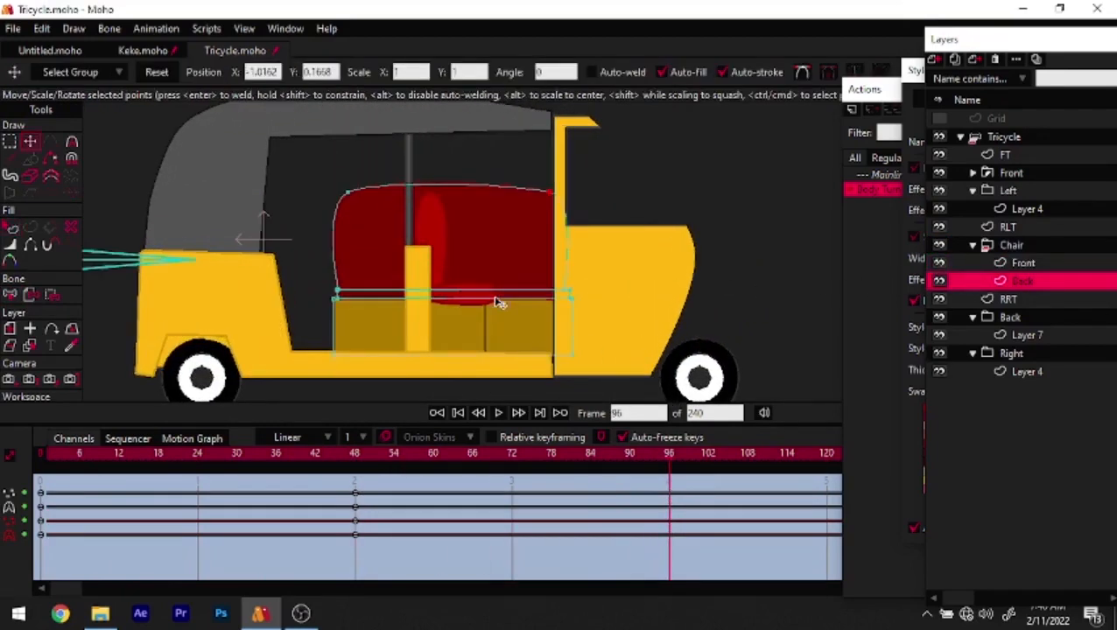
{"action": "key", "text": "ctrl+a"}
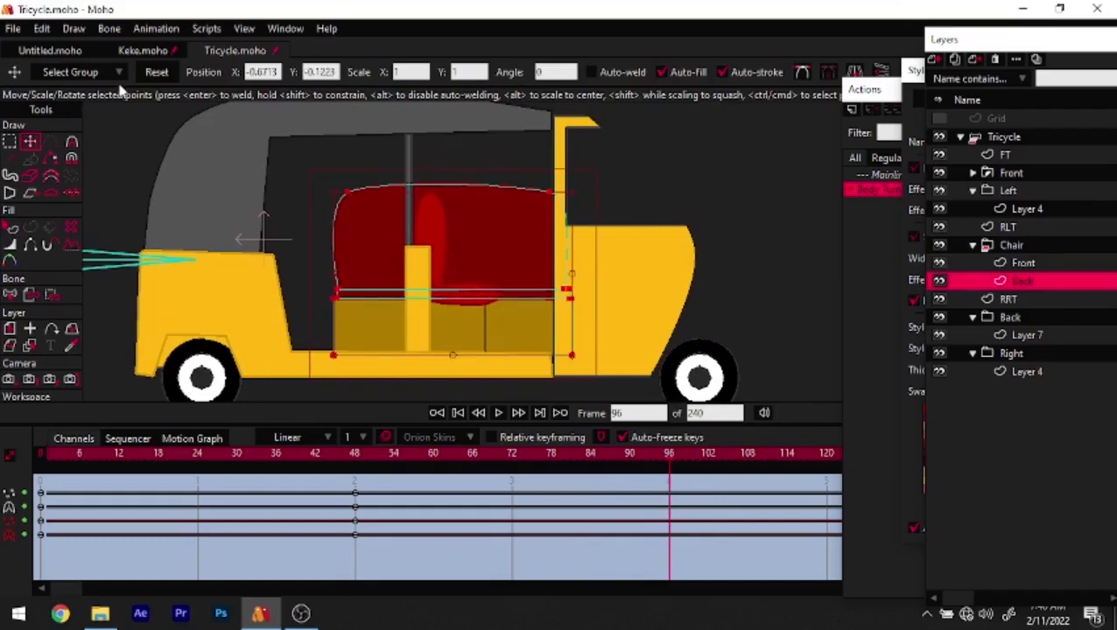
{"action": "left_click", "coordinate": [156, 74]}
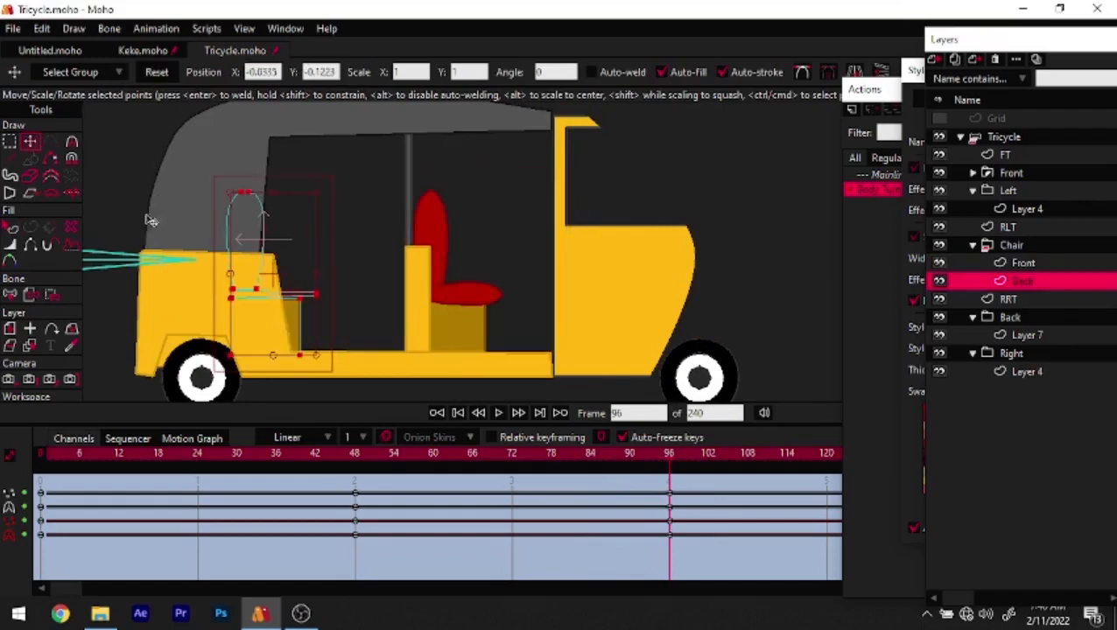
{"action": "left_click", "coordinate": [72, 141]}
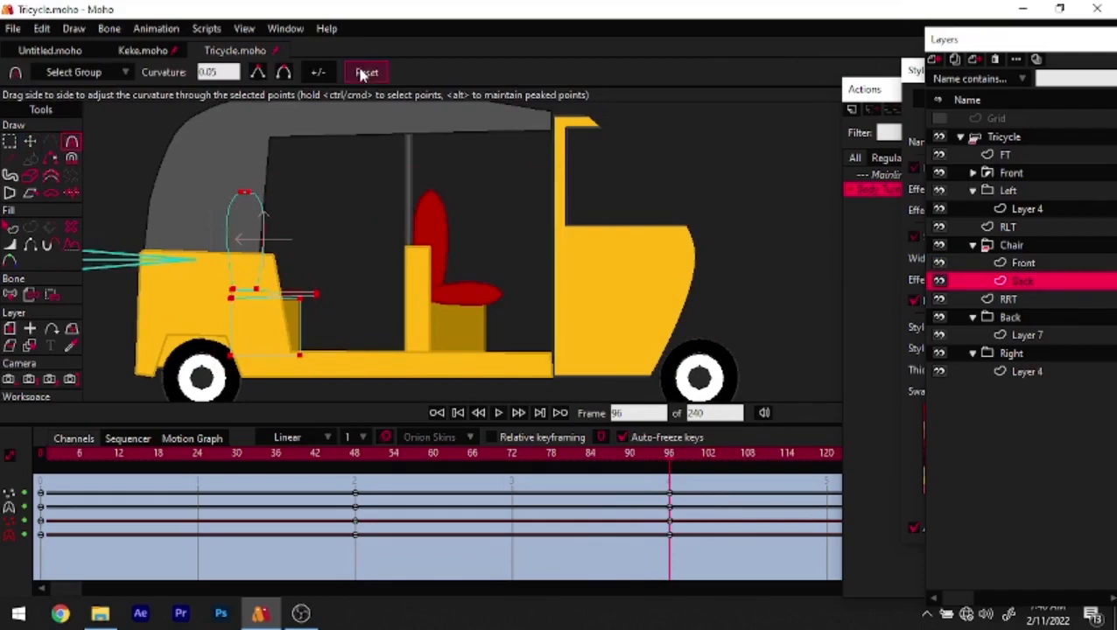
{"action": "left_click", "coordinate": [363, 74]}
{"action": "key", "text": "q"}
{"action": "left_click_drag", "start_coordinate": [711, 477], "coordinate": [27, 613]}
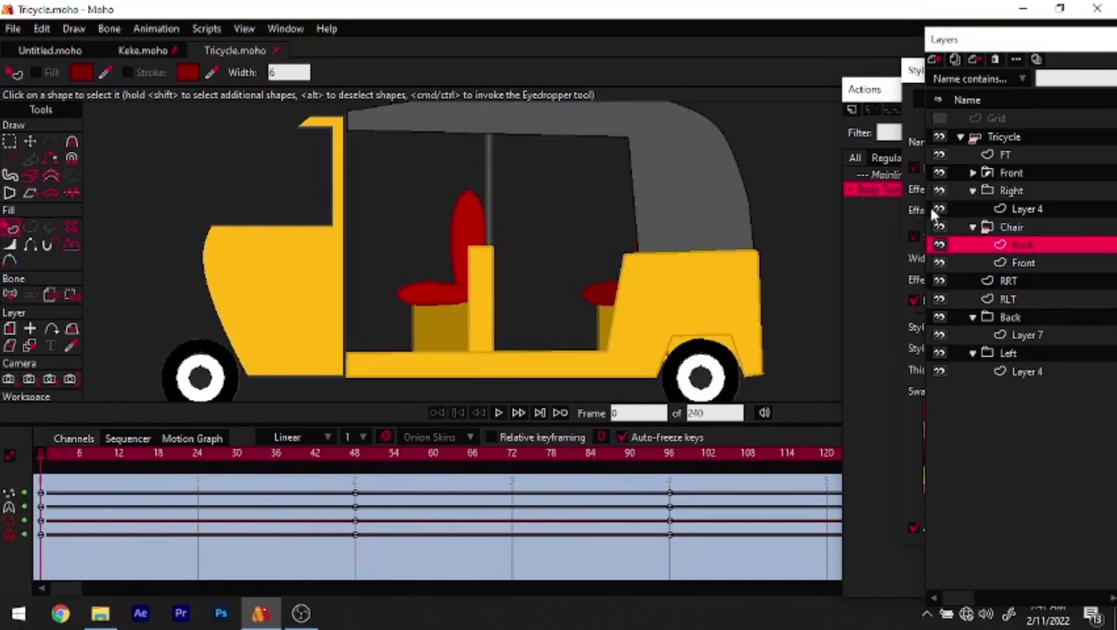
Select the Front chair layer in the Body Turn action and copy all of its keyframes
{"action": "left_click", "coordinate": [1004, 140]}
{"action": "left_click", "coordinate": [869, 235]}
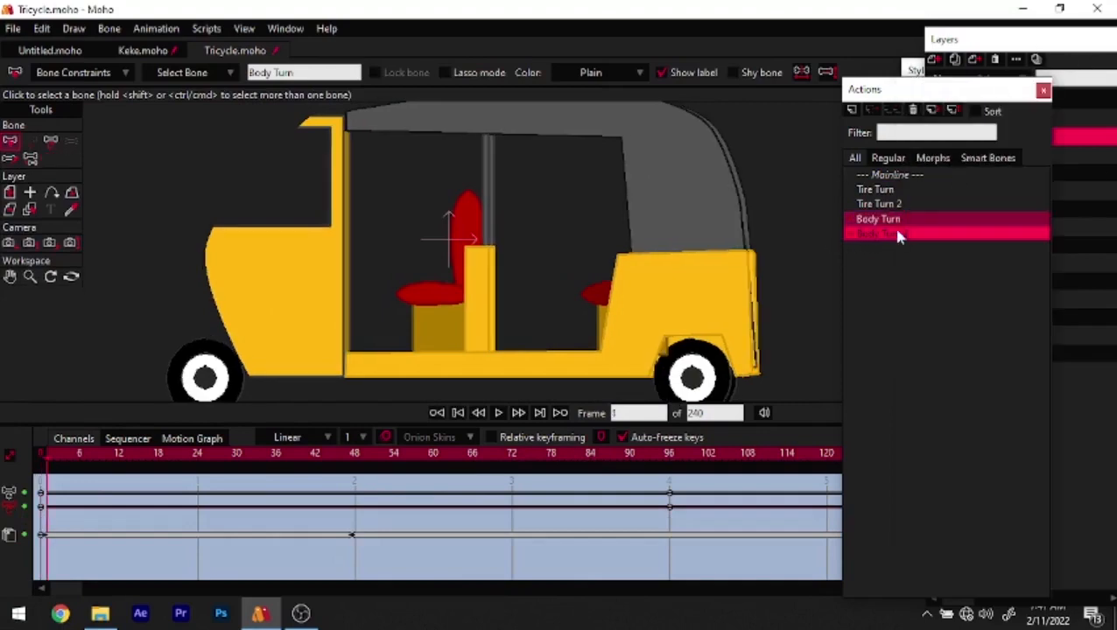
{"action": "left_click", "coordinate": [1016, 246]}
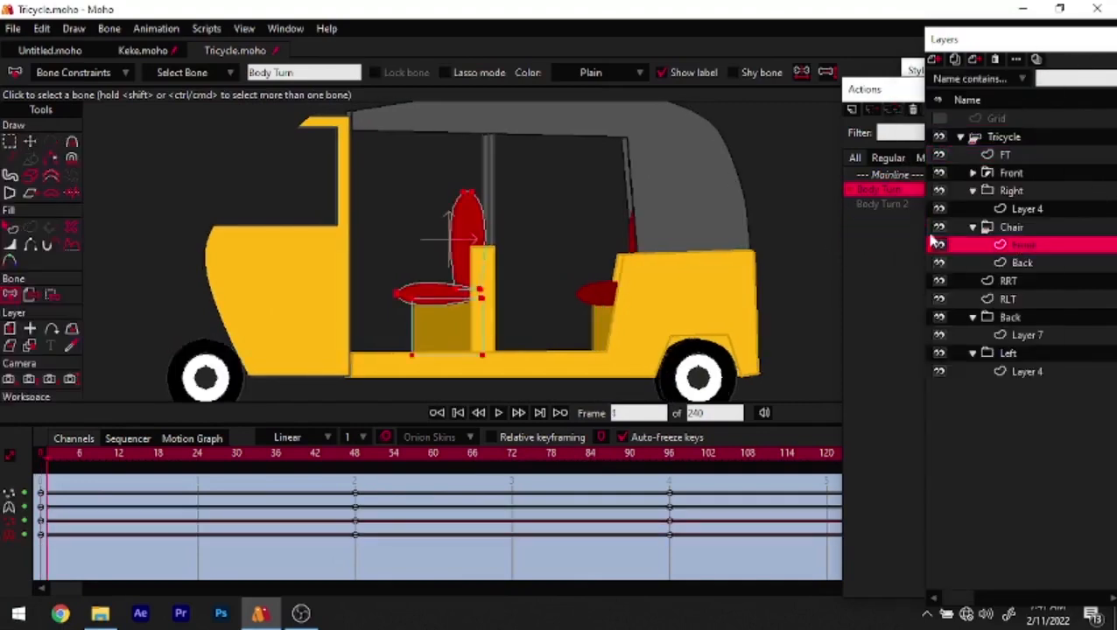
{"action": "left_click_drag", "start_coordinate": [681, 483], "coordinate": [7, 562]}
{"action": "right_click", "coordinate": [38, 535]}
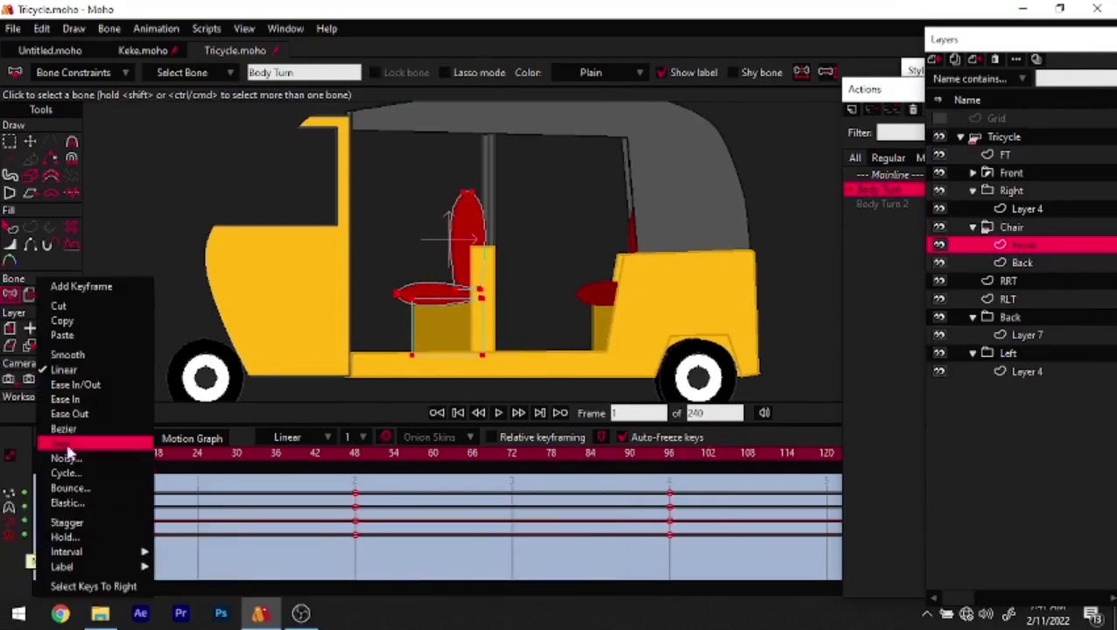
{"action": "left_click", "coordinate": [70, 326]}
Try to paste the copied front chair keyframes at frame 0 of the Body Turn 2 action
{"action": "left_click", "coordinate": [889, 203]}
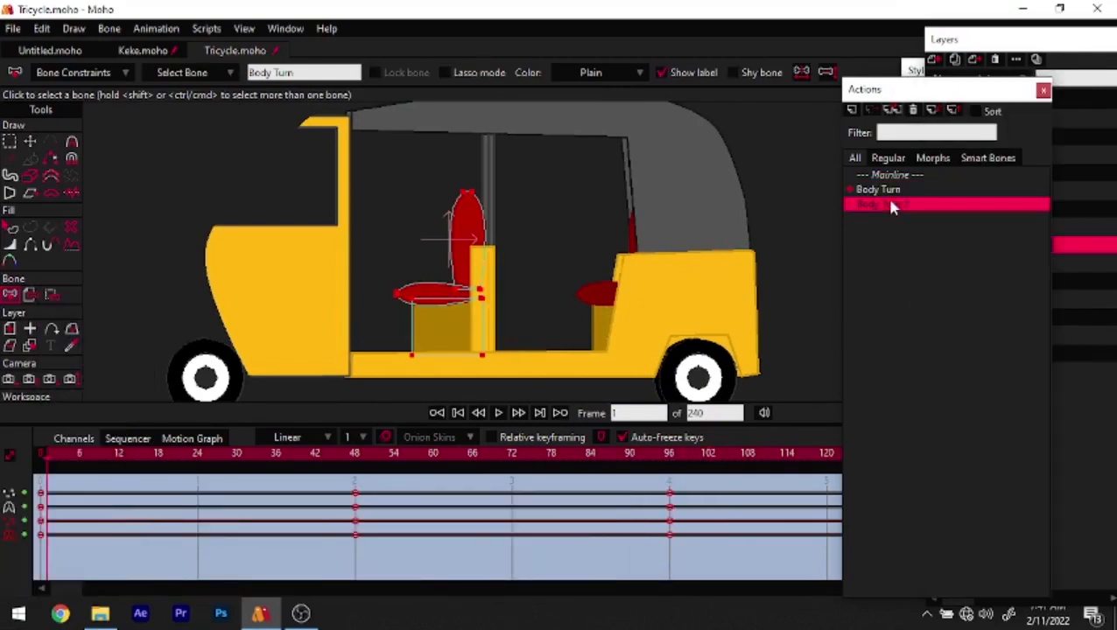
{"action": "left_click", "coordinate": [460, 413]}
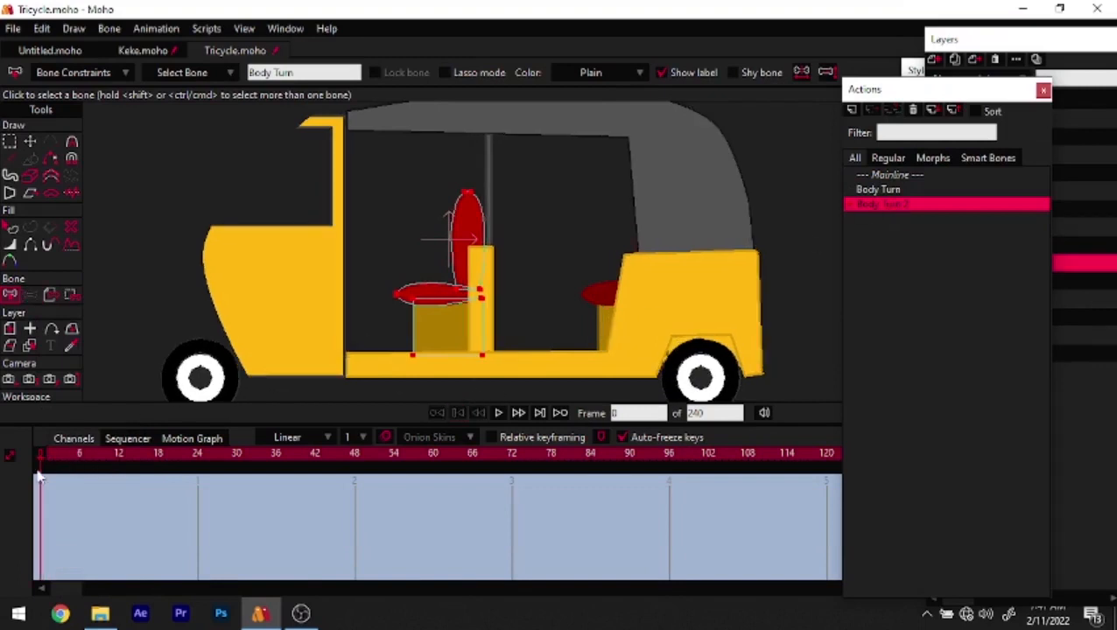
{"action": "key", "text": "t"}
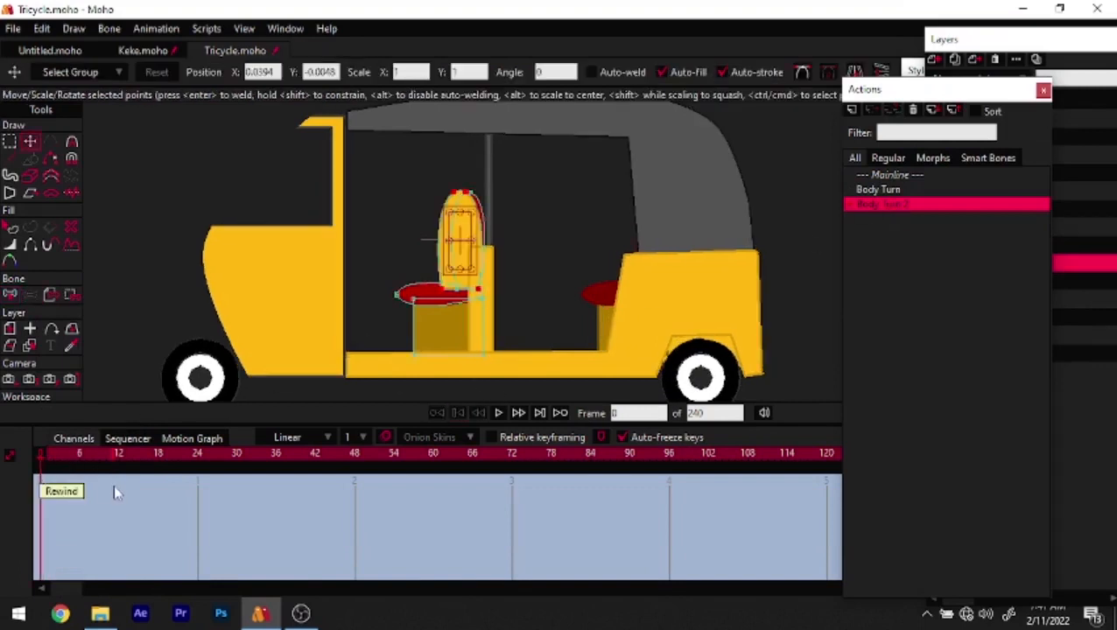
{"action": "key", "text": "ctrl+z"}
{"action": "left_click_drag", "start_coordinate": [60, 463], "coordinate": [41, 462]}
{"action": "key", "text": "ctrl+shift+z"}
{"action": "key", "text": "ctrl+z"}
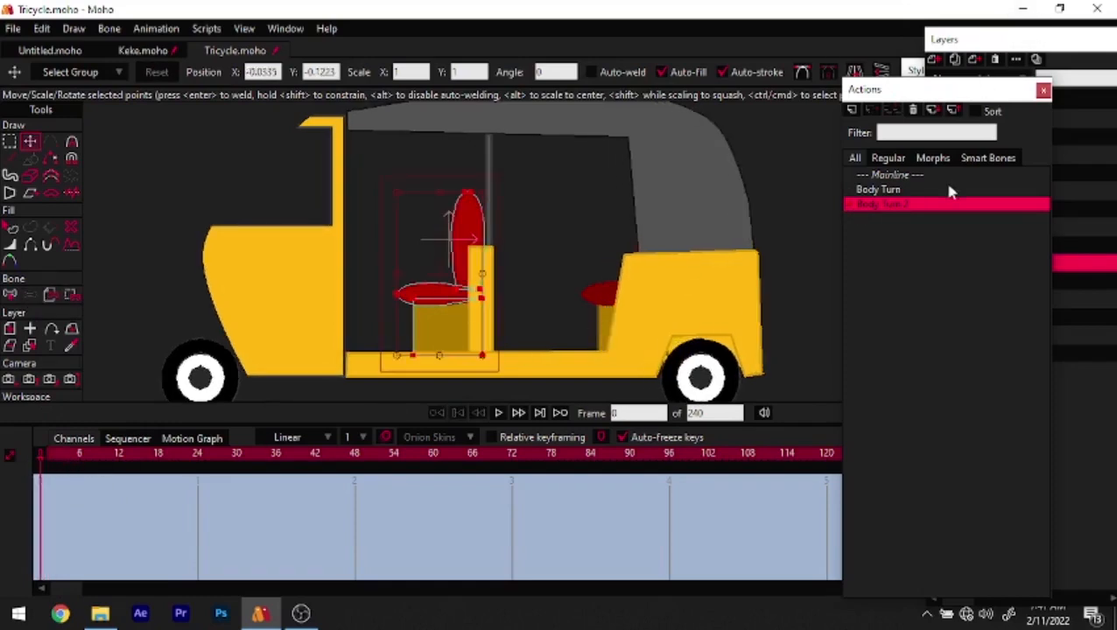
Return to the Body Turn action, recopy the front chair's keyframes and switch to Body Turn 2
{"action": "left_click", "coordinate": [895, 190]}
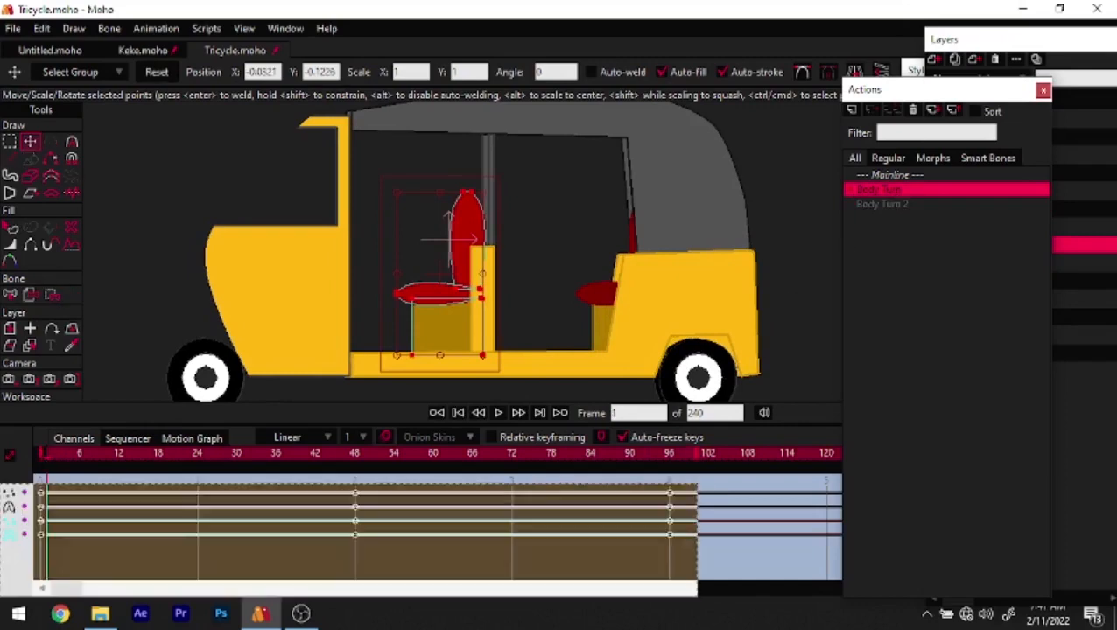
{"action": "right_click", "coordinate": [40, 492]}
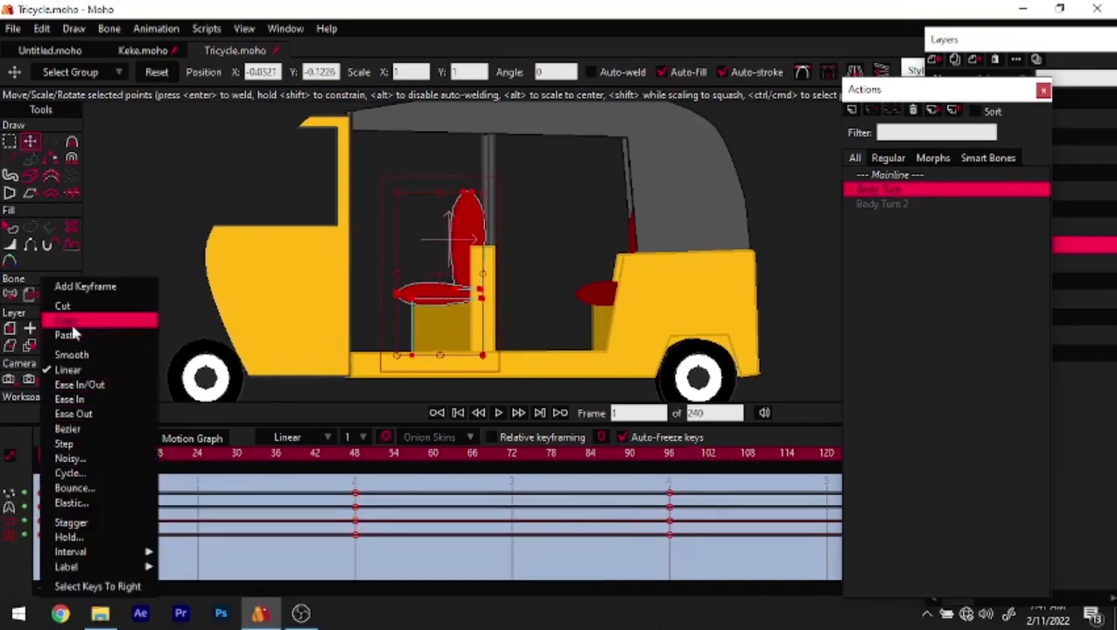
{"action": "left_click", "coordinate": [71, 322]}
{"action": "left_click", "coordinate": [873, 201]}
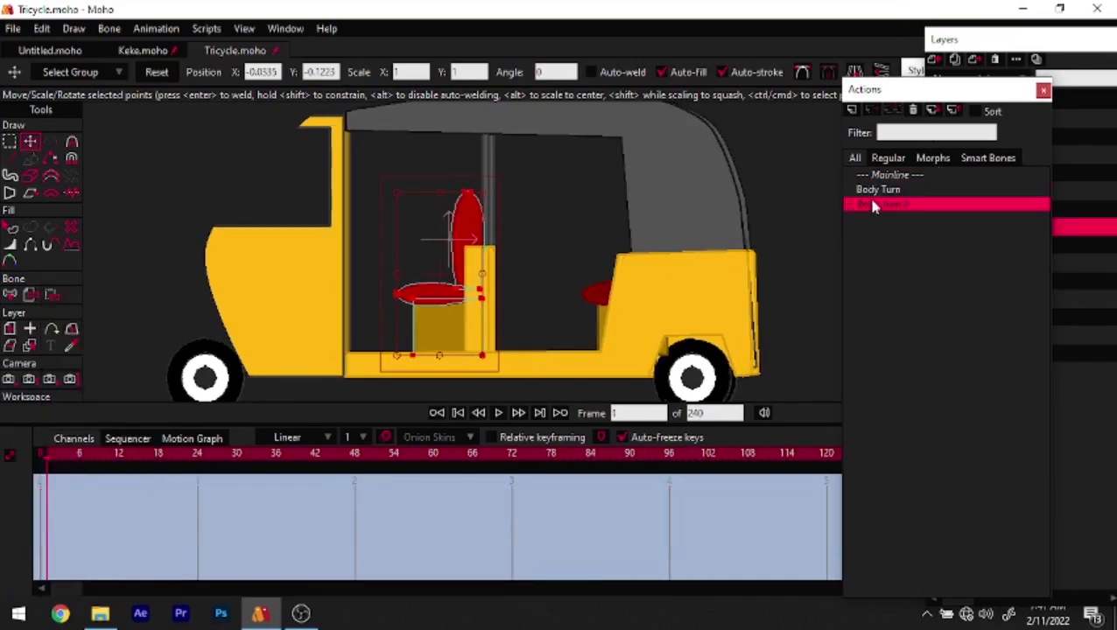
Try pasting at frame 0 of Body Turn 2 and undo the pasted backrest shape
{"action": "left_click_drag", "start_coordinate": [78, 465], "coordinate": [29, 472]}
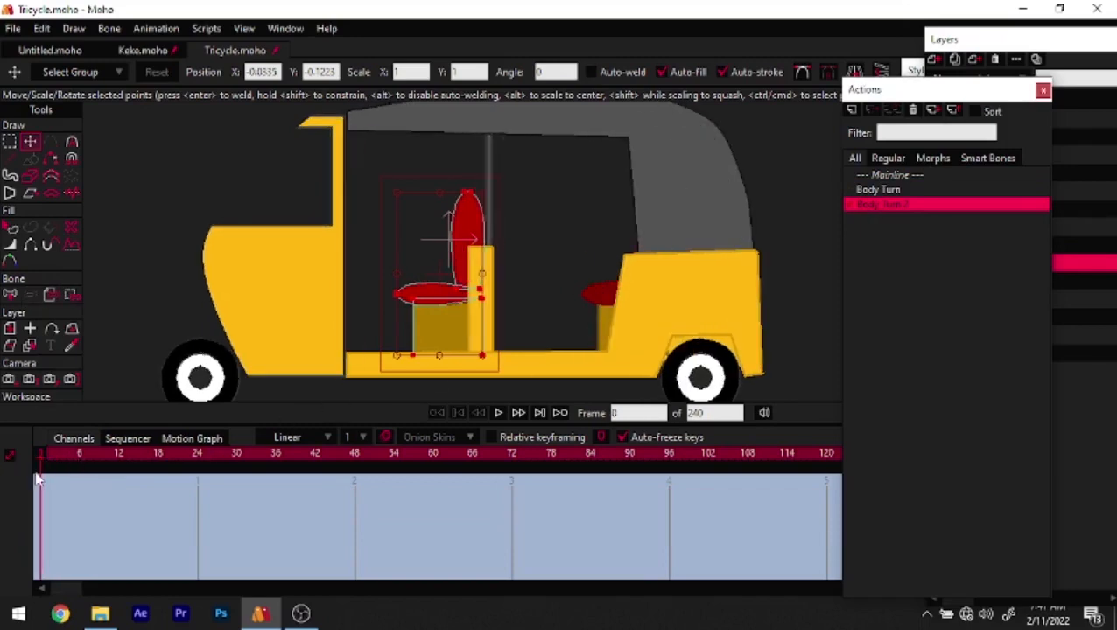
{"action": "key", "text": "ctrl+v"}
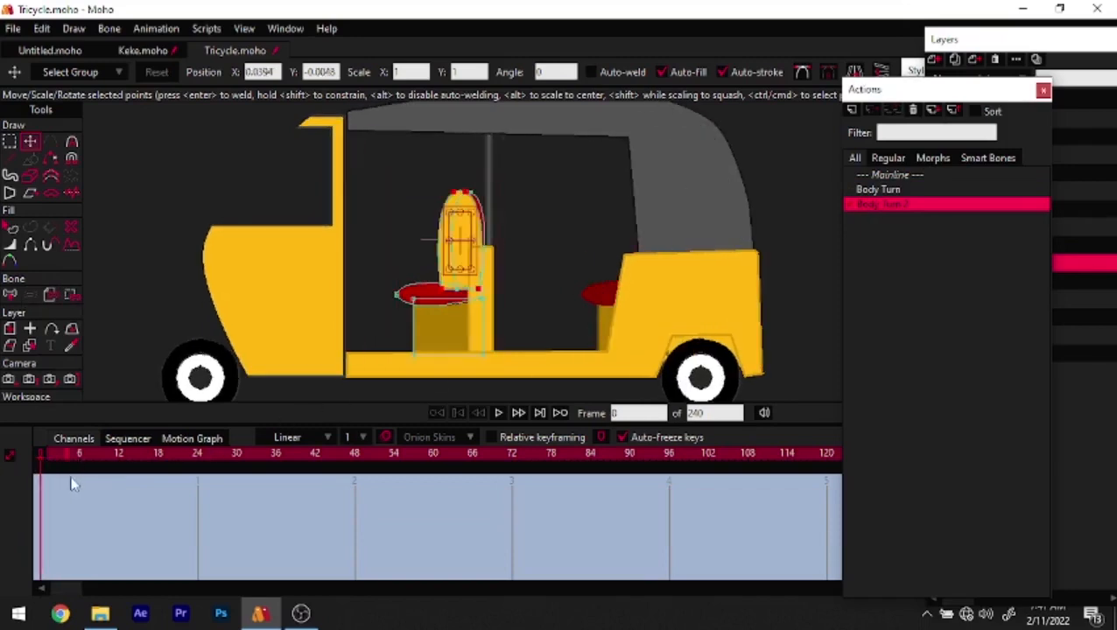
{"action": "key", "text": "ctrl+z"}
{"action": "key", "text": "ctrl+z"}
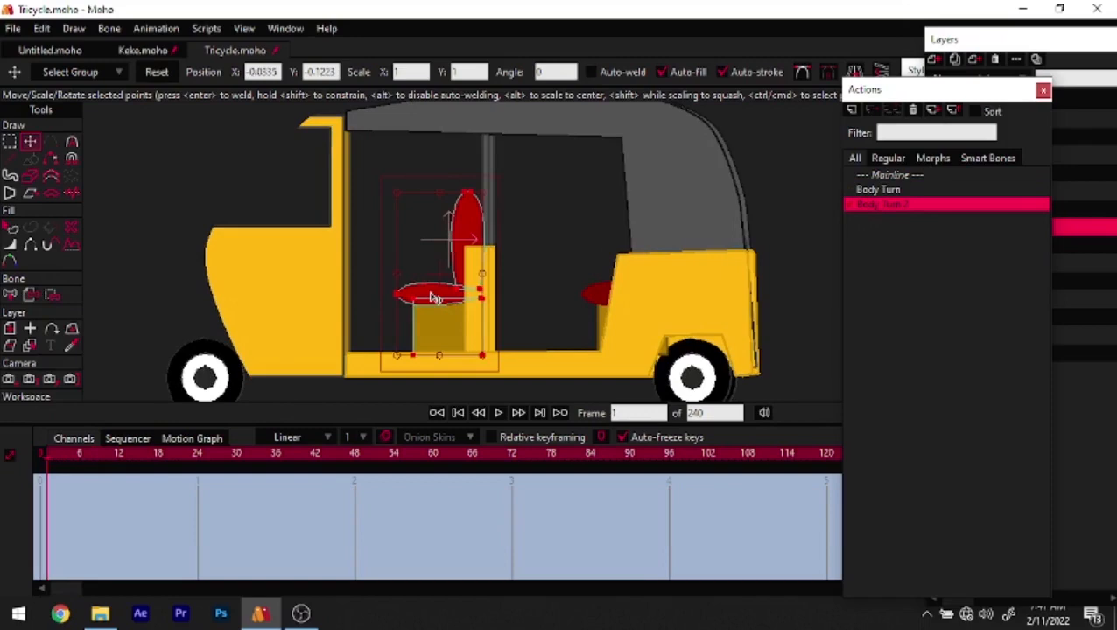
Paste the front chair's keyframes at frame 0 of Body Turn 2 and delete the extra keys at frame 1
{"action": "left_click", "coordinate": [458, 413]}
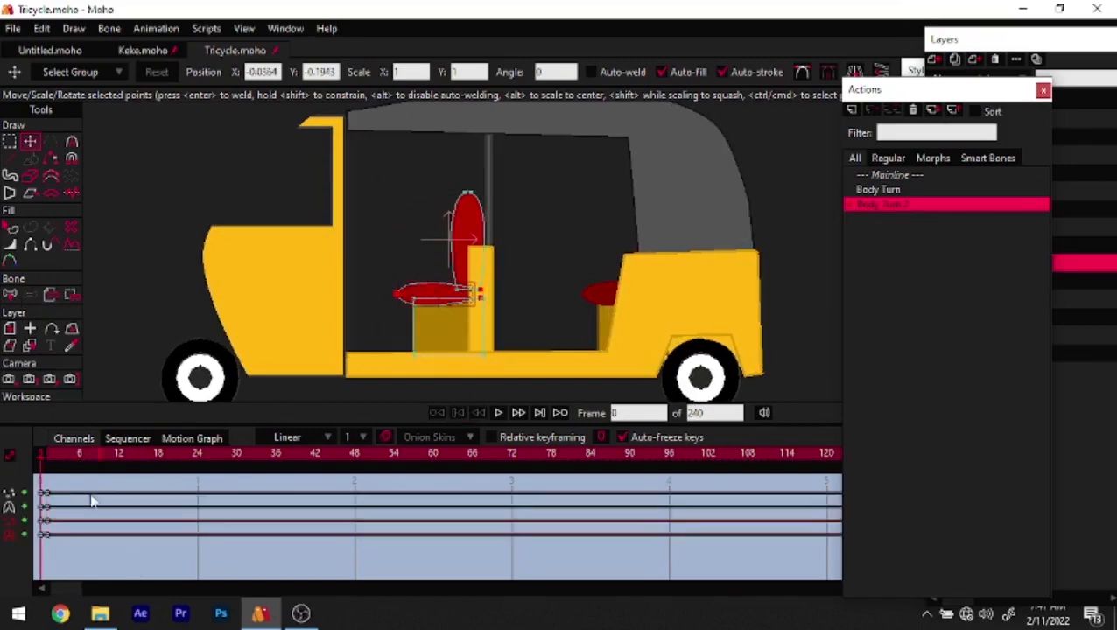
{"action": "right_click", "coordinate": [44, 495]}
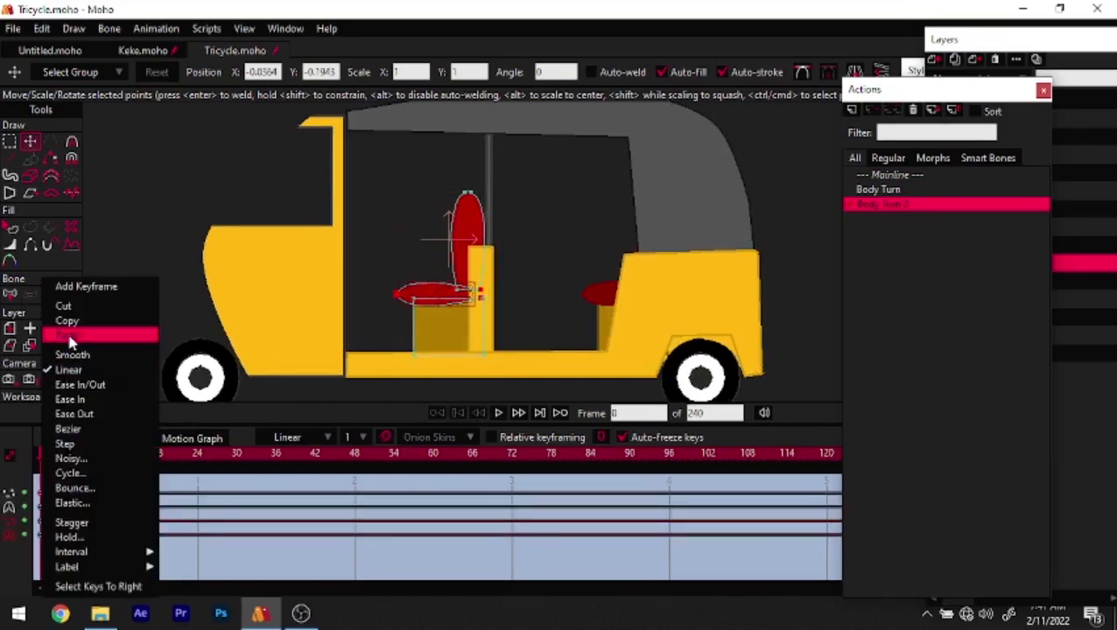
{"action": "left_click", "coordinate": [70, 336]}
{"action": "left_click_drag", "start_coordinate": [61, 487], "coordinate": [46, 541]}
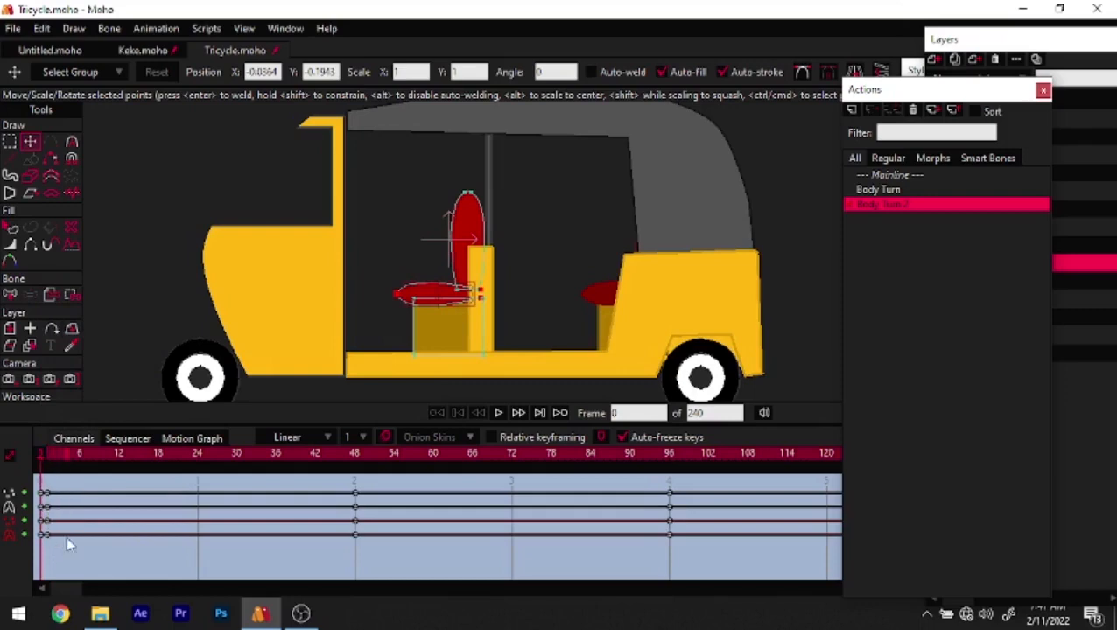
{"action": "left_click_drag", "start_coordinate": [60, 486], "coordinate": [48, 535]}
{"action": "key", "text": "Delete"}
{"action": "left_click_drag", "start_coordinate": [65, 455], "coordinate": [46, 560]}
{"action": "left_click_drag", "start_coordinate": [227, 537], "coordinate": [5, 589]}
Select the Back chair layer in the Body Turn action and copy all of its keyframes
{"action": "left_click", "coordinate": [1079, 74]}
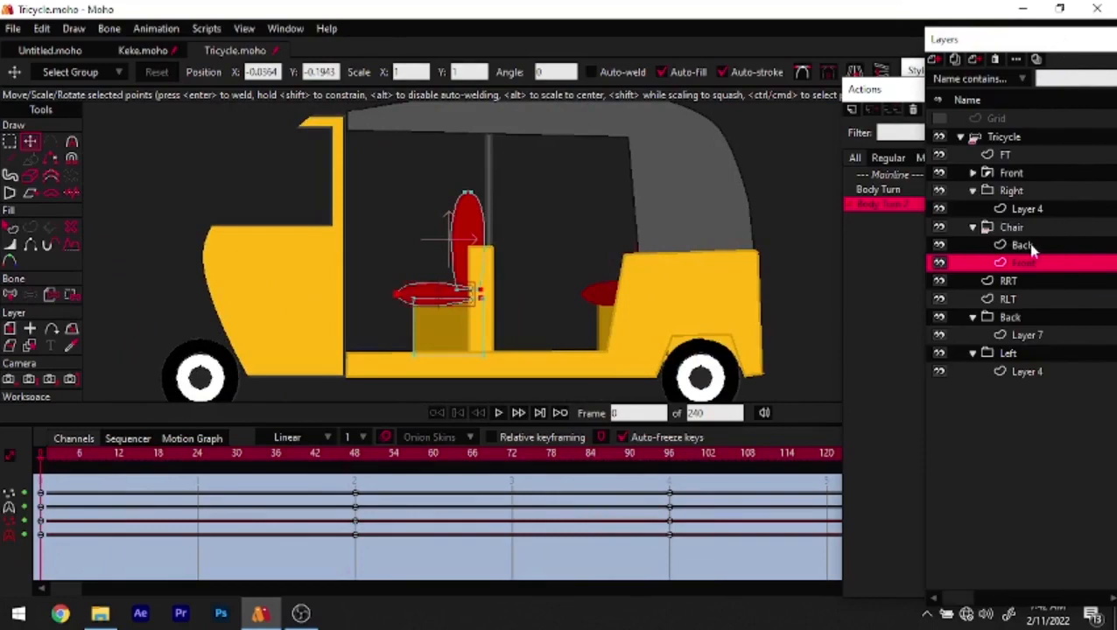
{"action": "left_click", "coordinate": [1033, 248]}
{"action": "double_click", "coordinate": [895, 190]}
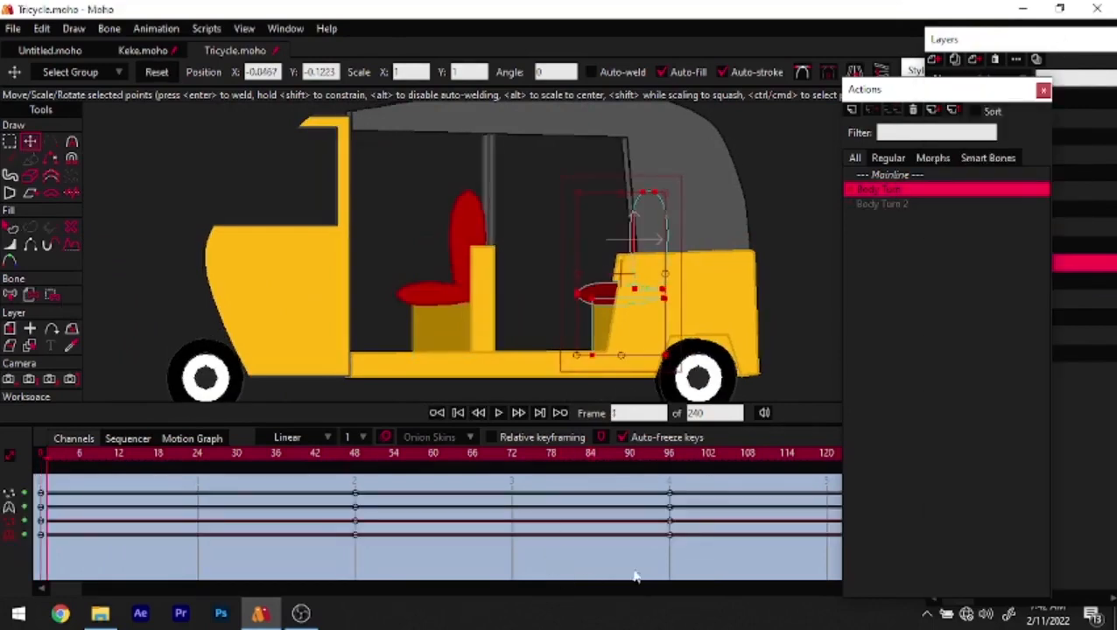
{"action": "left_click_drag", "start_coordinate": [3, 594], "coordinate": [3, 593]}
{"action": "right_click", "coordinate": [41, 493]}
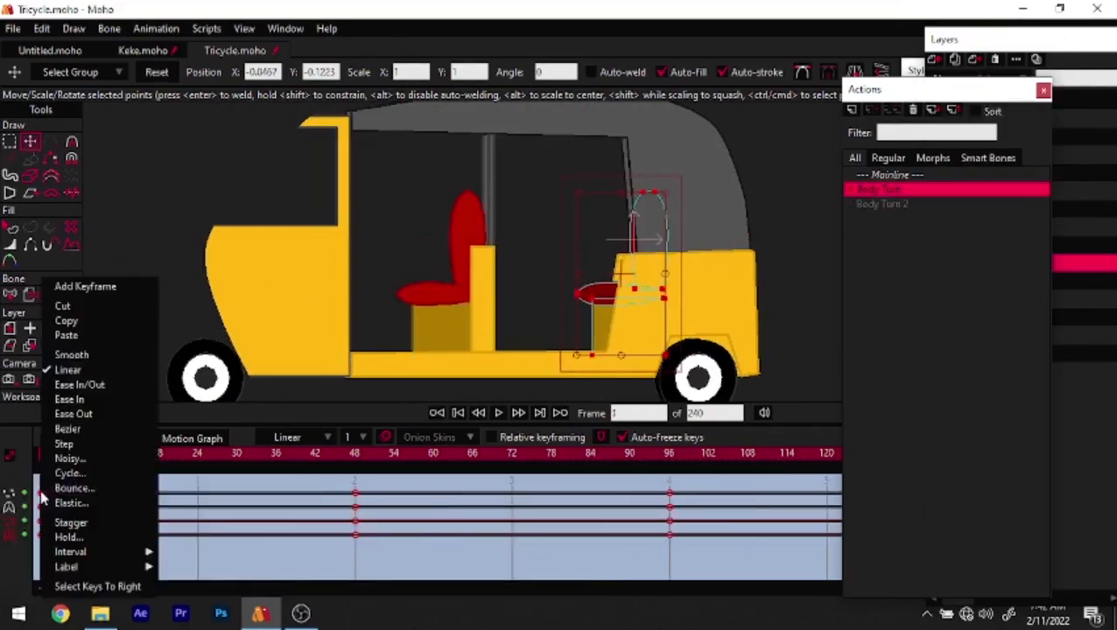
{"action": "left_click", "coordinate": [65, 327]}
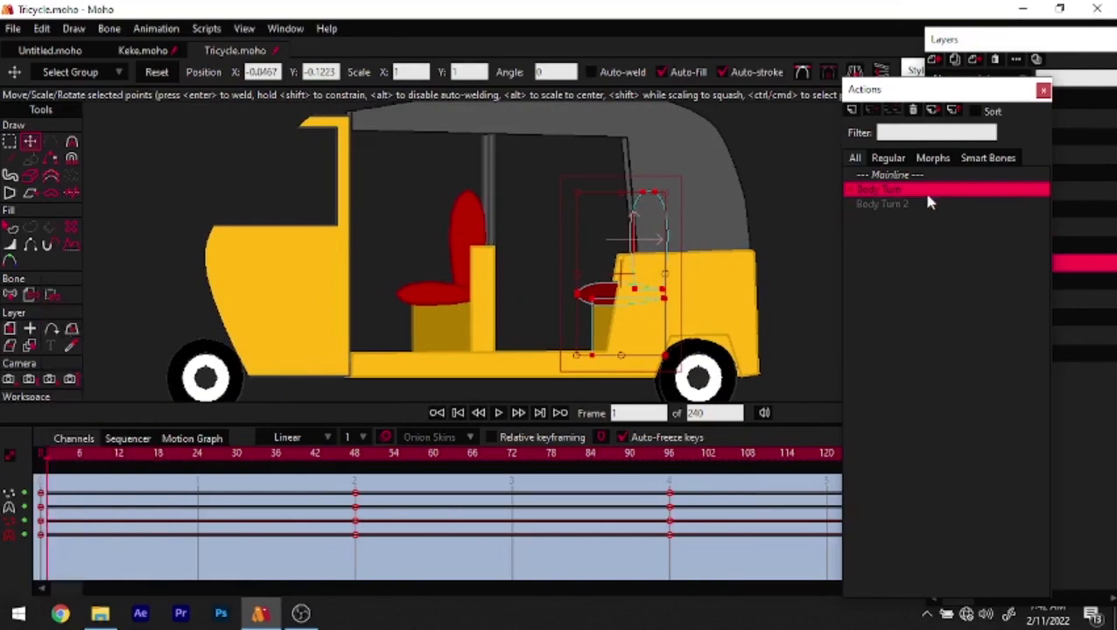
Paste the back chair's keyframes at frame 0 of Body Turn 2 and remove the extra keys at frame 1
{"action": "double_click", "coordinate": [902, 203]}
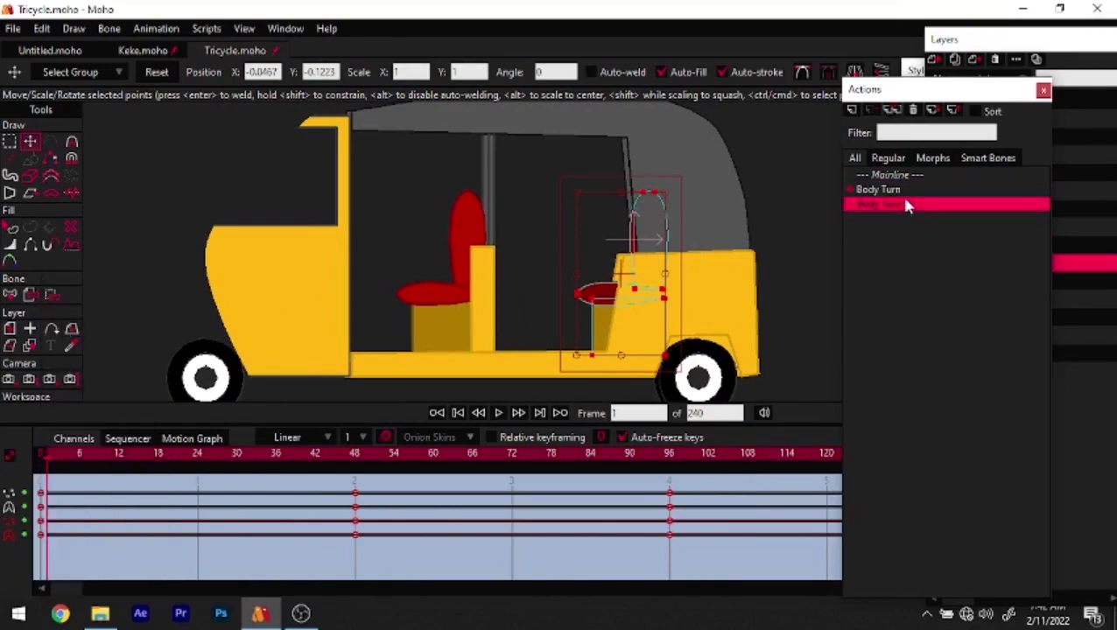
{"action": "left_click", "coordinate": [458, 414]}
{"action": "key", "text": "Right"}
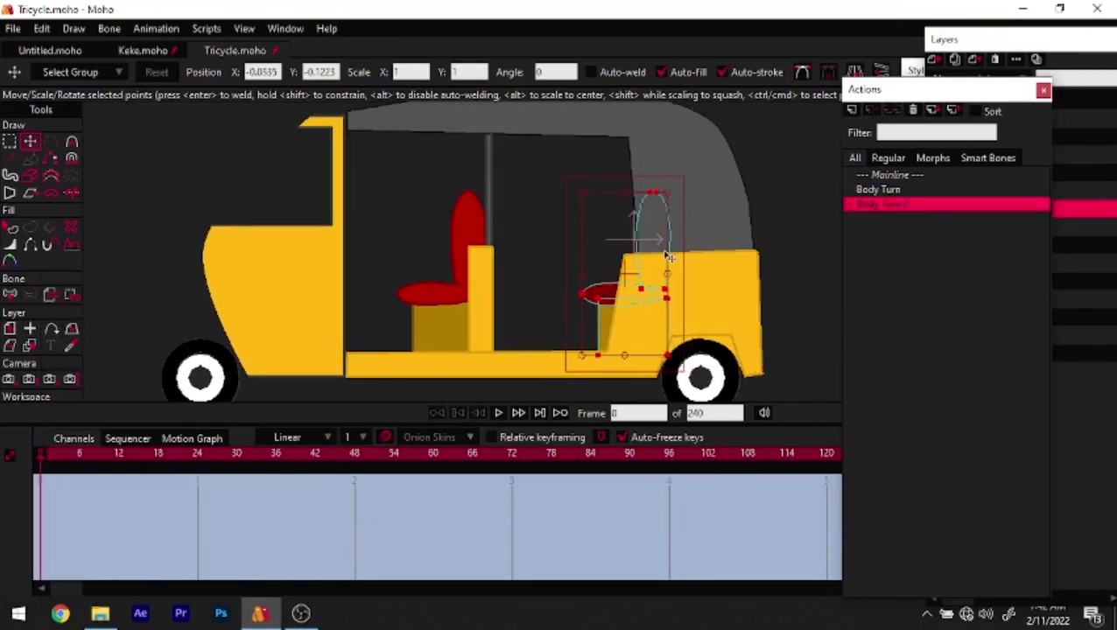
{"action": "key", "text": "ctrl+v"}
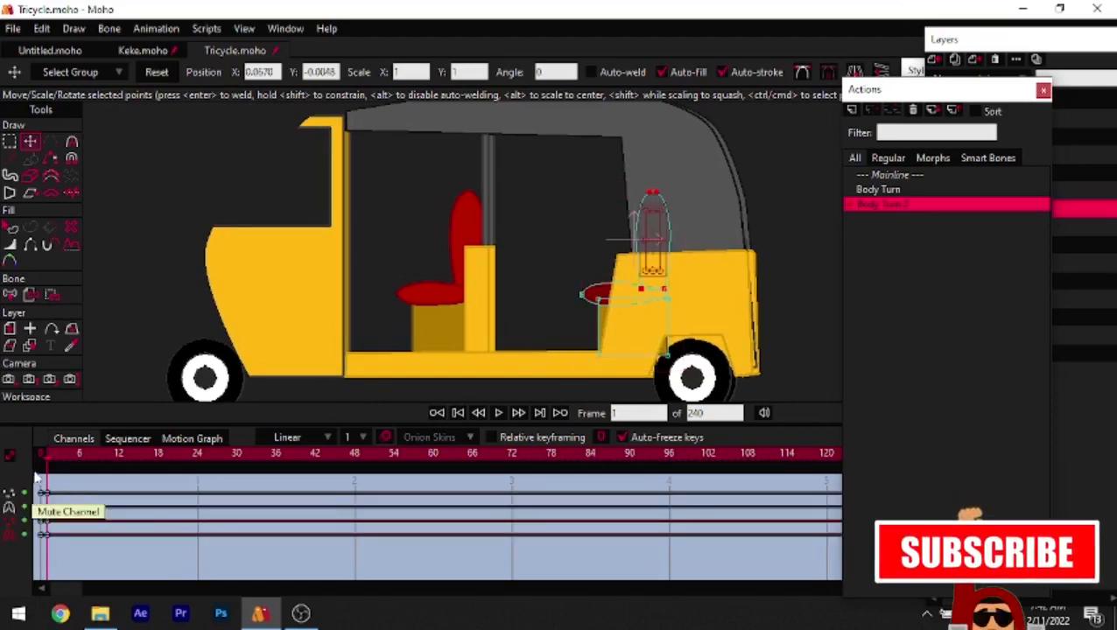
{"action": "key", "text": "Left"}
{"action": "right_click", "coordinate": [43, 496]}
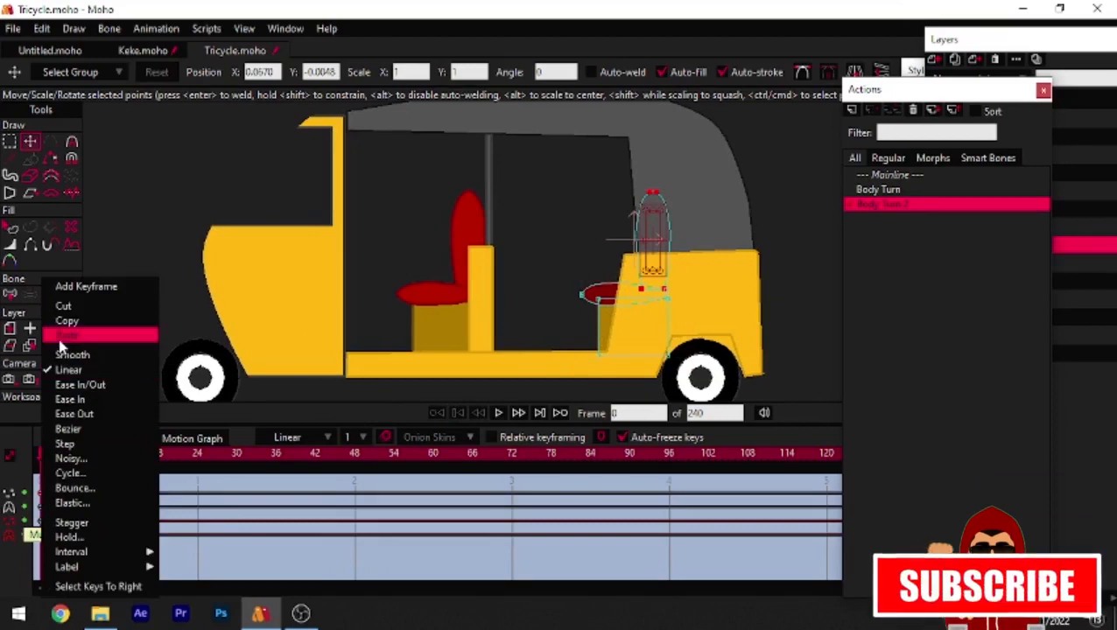
{"action": "left_click", "coordinate": [57, 335]}
{"action": "left_click_drag", "start_coordinate": [72, 484], "coordinate": [50, 571]}
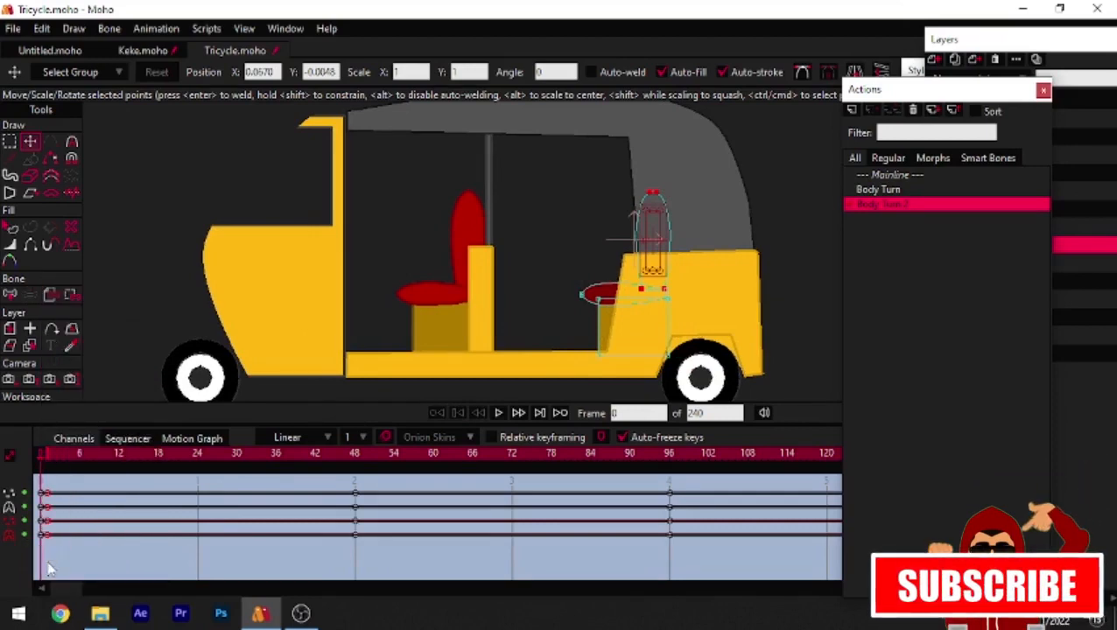
{"action": "left_click_drag", "start_coordinate": [115, 454], "coordinate": [479, 454]}
{"action": "left_click_drag", "start_coordinate": [416, 505], "coordinate": [4, 606]}
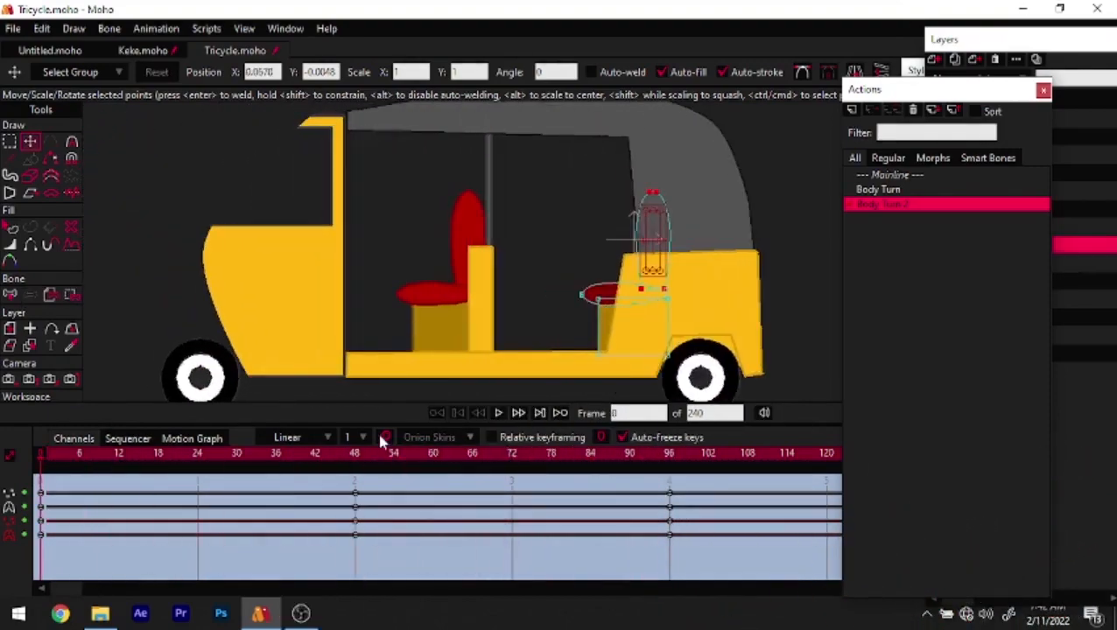
Select the Chair group in the Body Turn 2 action and review its layer order from frame 48 back to frame 1
{"action": "left_click", "coordinate": [355, 455]}
{"action": "left_click", "coordinate": [1023, 41]}
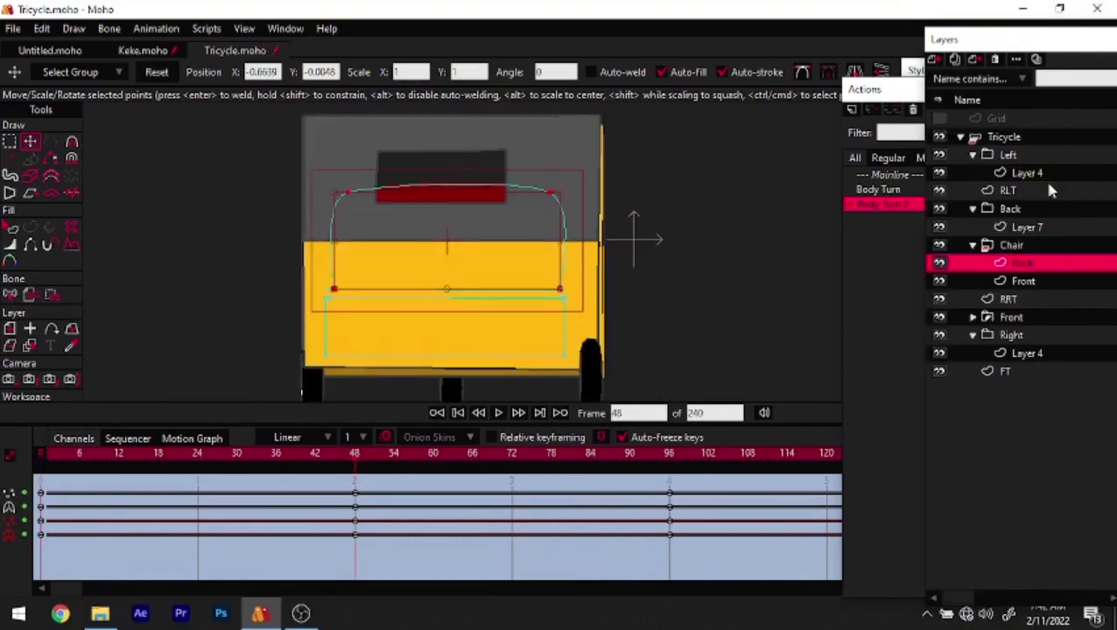
{"action": "left_click", "coordinate": [1018, 246]}
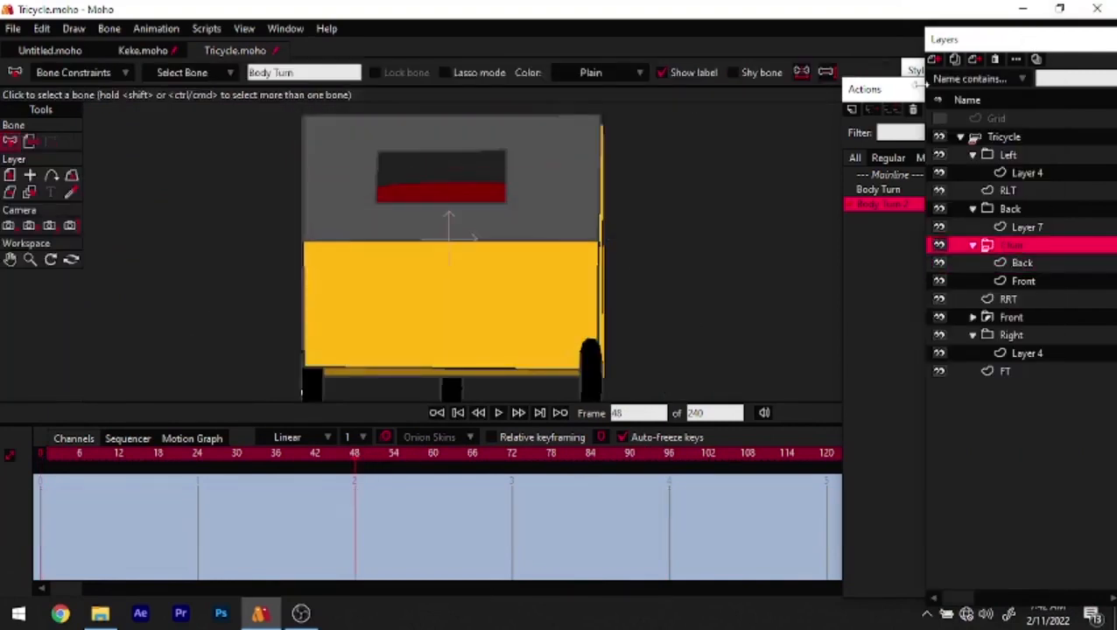
{"action": "left_click", "coordinate": [10, 175]}
{"action": "left_click", "coordinate": [786, 73]}
{"action": "left_click_drag", "start_coordinate": [334, 465], "coordinate": [2, 554]}
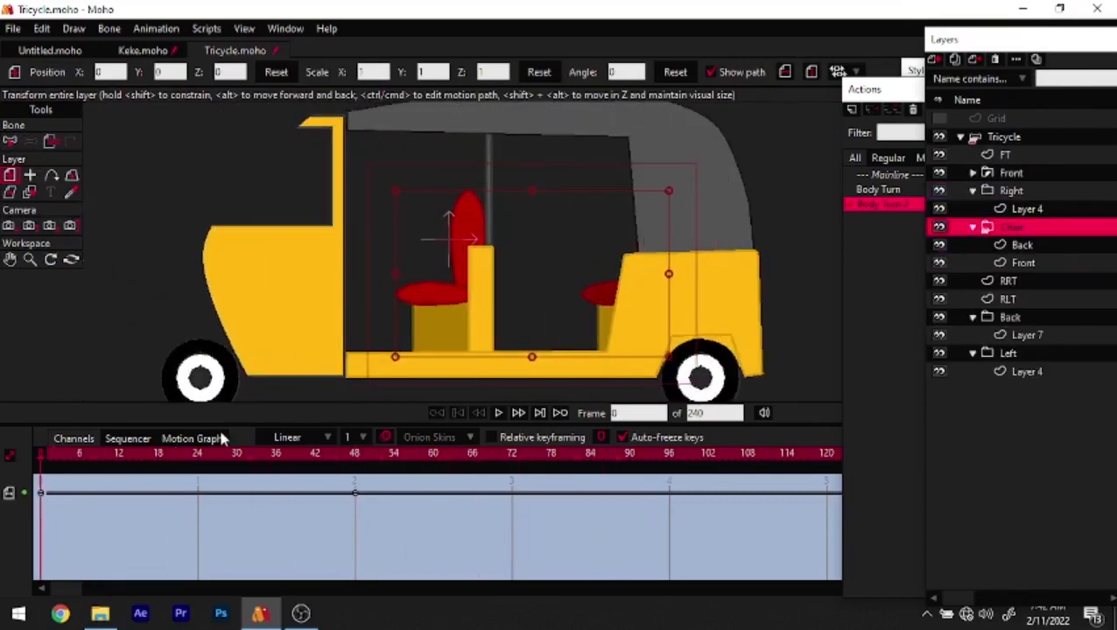
{"action": "left_click_drag", "start_coordinate": [204, 465], "coordinate": [45, 518]}
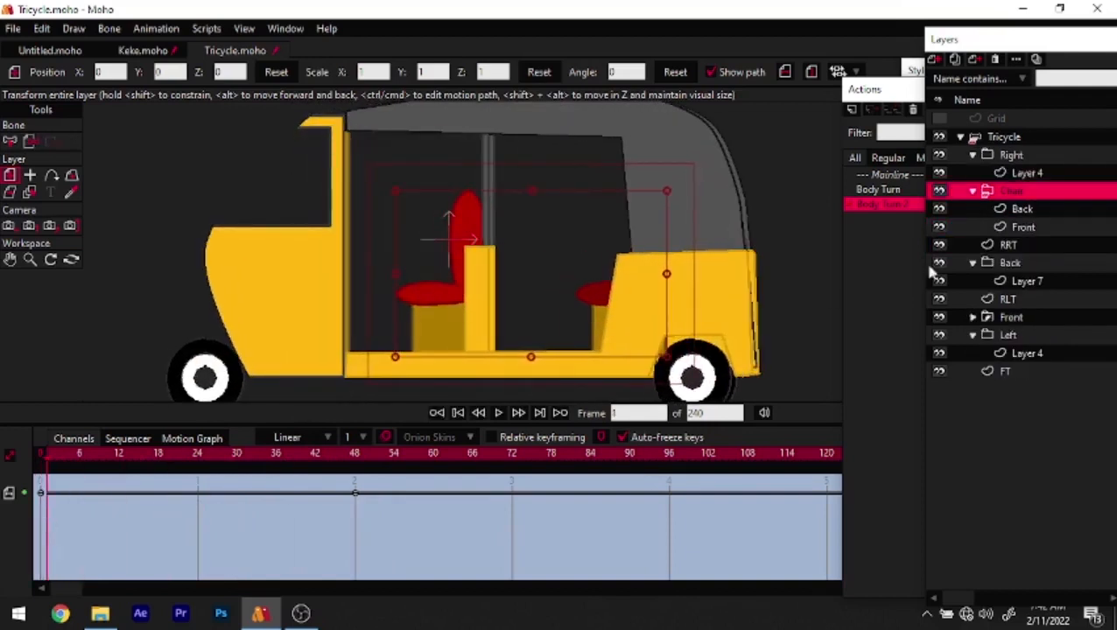
Collapse the Chair and Back groups, move Chair directly below Back at frame 1 of Body Turn 2, and check the order across the first frames
{"action": "left_click", "coordinate": [972, 191]}
{"action": "left_click", "coordinate": [1009, 212]}
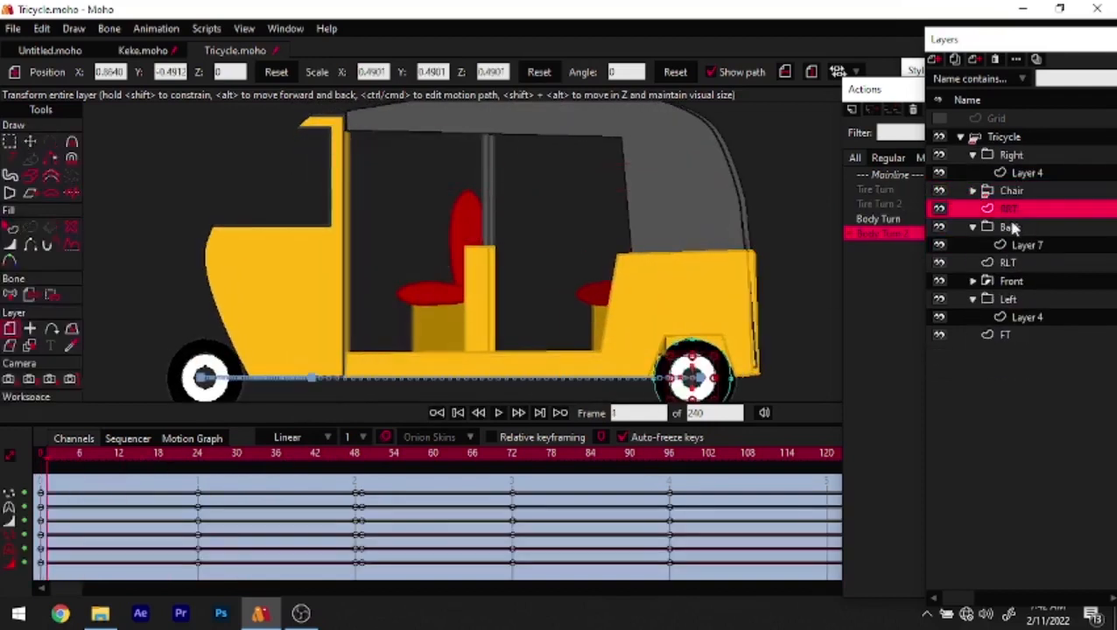
{"action": "left_click", "coordinate": [1021, 222]}
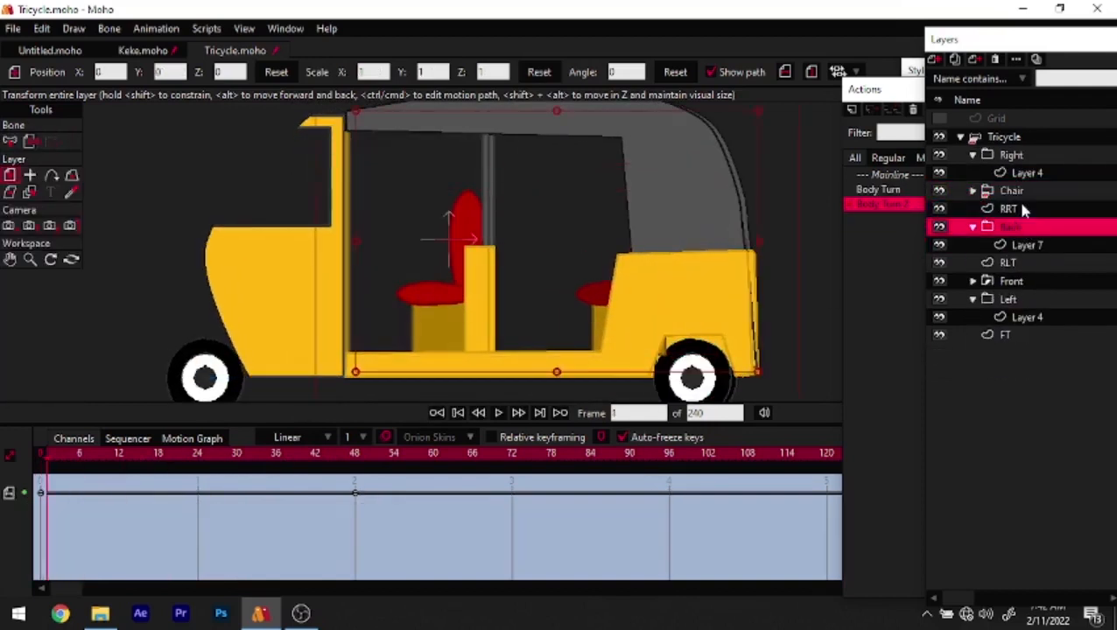
{"action": "left_click", "coordinate": [972, 226]}
{"action": "left_click_drag", "start_coordinate": [1026, 193], "coordinate": [1016, 244]}
{"action": "left_click_drag", "start_coordinate": [79, 463], "coordinate": [0, 568]}
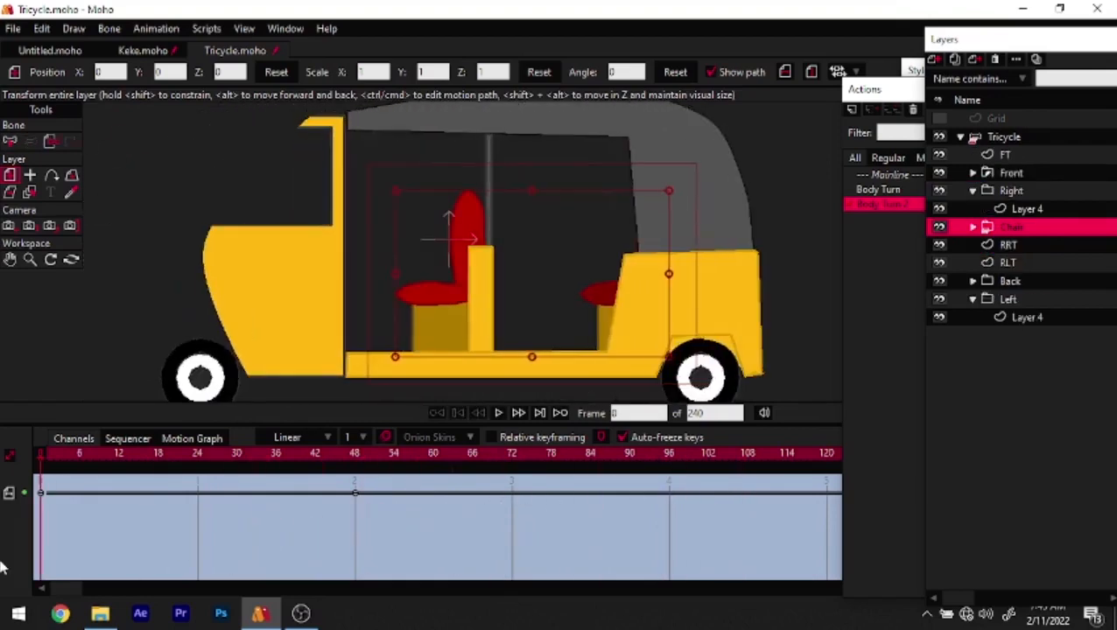
{"action": "left_click_drag", "start_coordinate": [160, 537], "coordinate": [0, 420]}
Return to the Mainline, select the Tricycle layer and delete its bone keyframes at frame 1
{"action": "left_click", "coordinate": [885, 175]}
{"action": "left_click", "coordinate": [992, 46]}
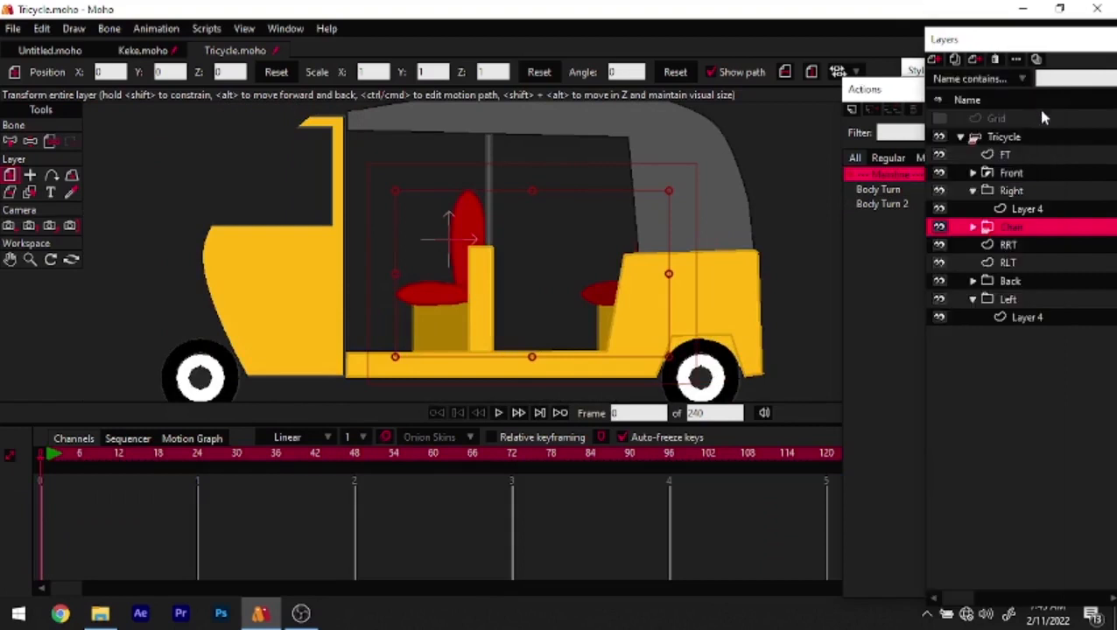
{"action": "left_click", "coordinate": [1004, 137]}
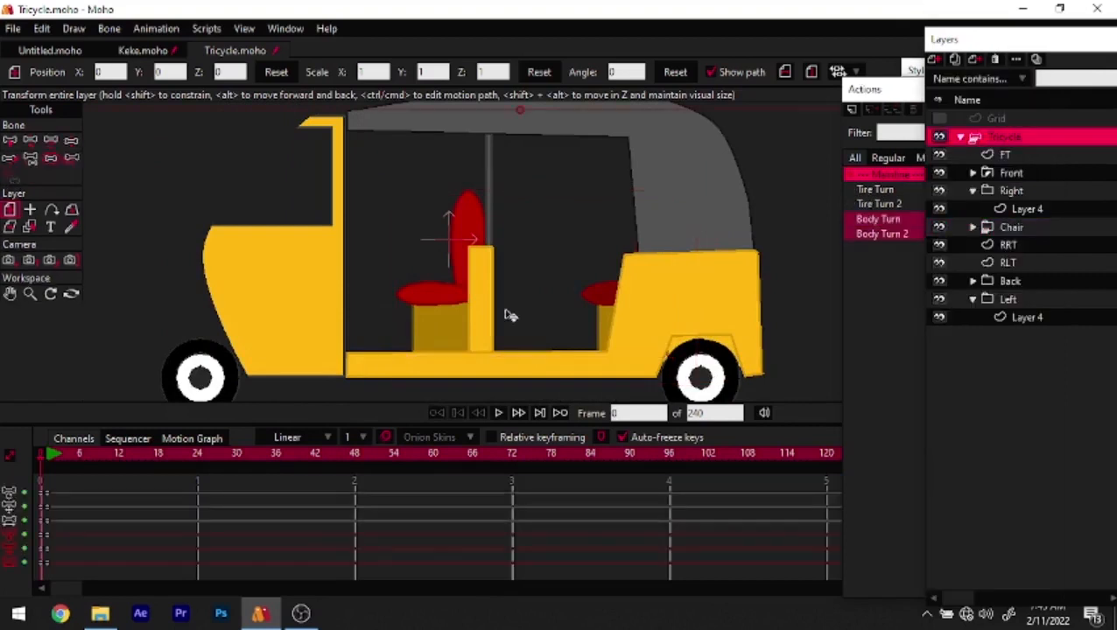
{"action": "left_click", "coordinate": [47, 457]}
{"action": "left_click_drag", "start_coordinate": [67, 478], "coordinate": [45, 580]}
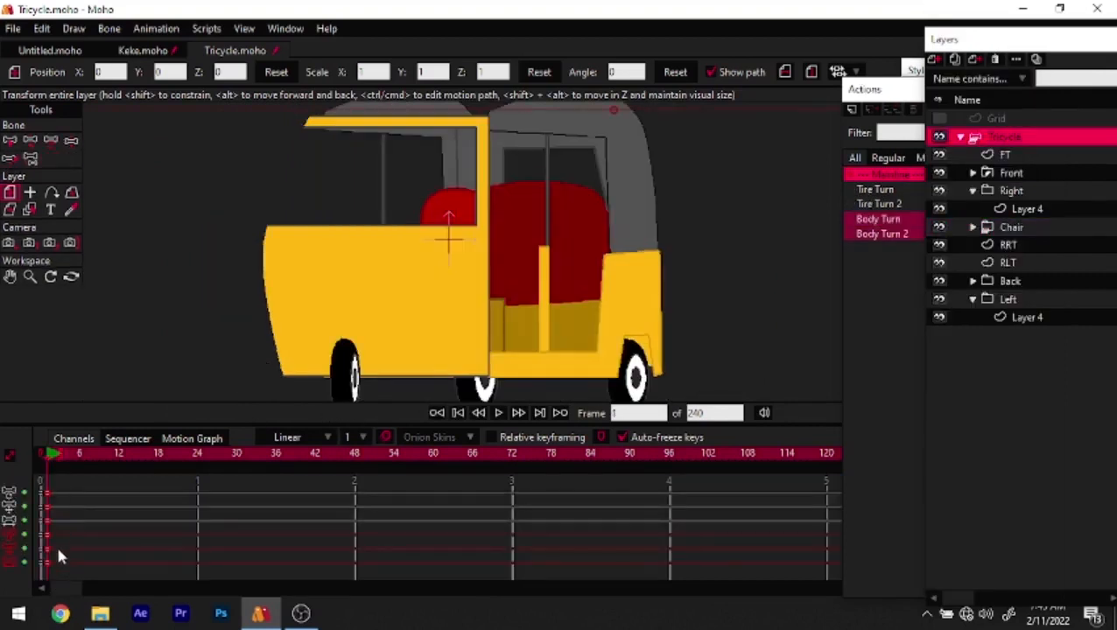
{"action": "key", "text": "Delete"}
Test the tricycle's turn through its views by rotating the Body Turn bone with the Manipulate Bones tool
{"action": "key", "text": "z"}
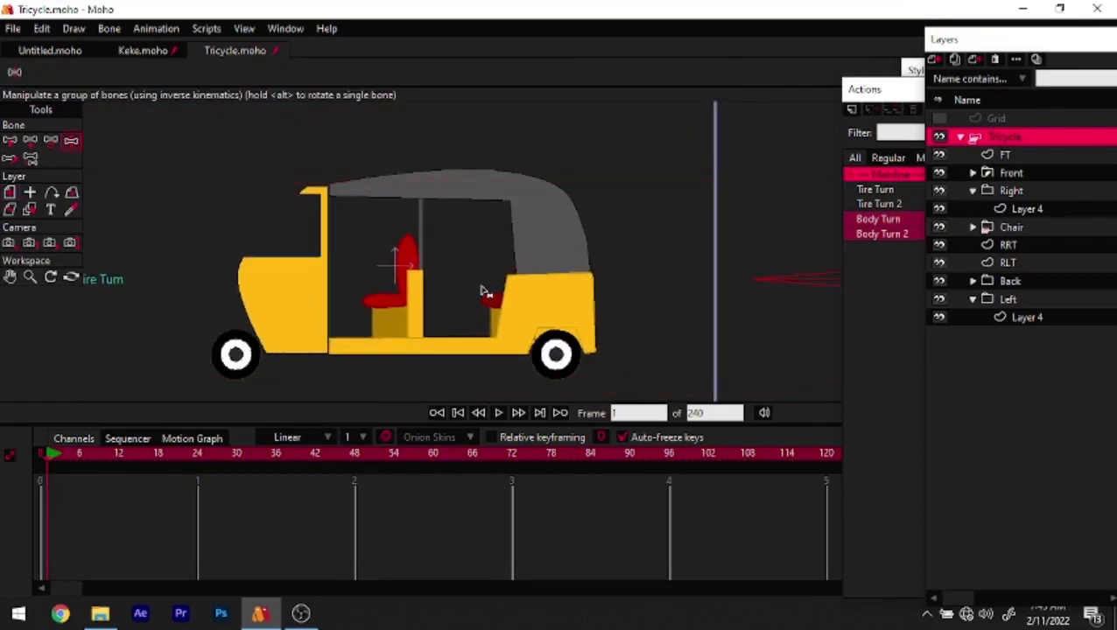
{"action": "scroll", "coordinate": [353, 342], "scroll_direction": "down", "scroll_amount": 2}
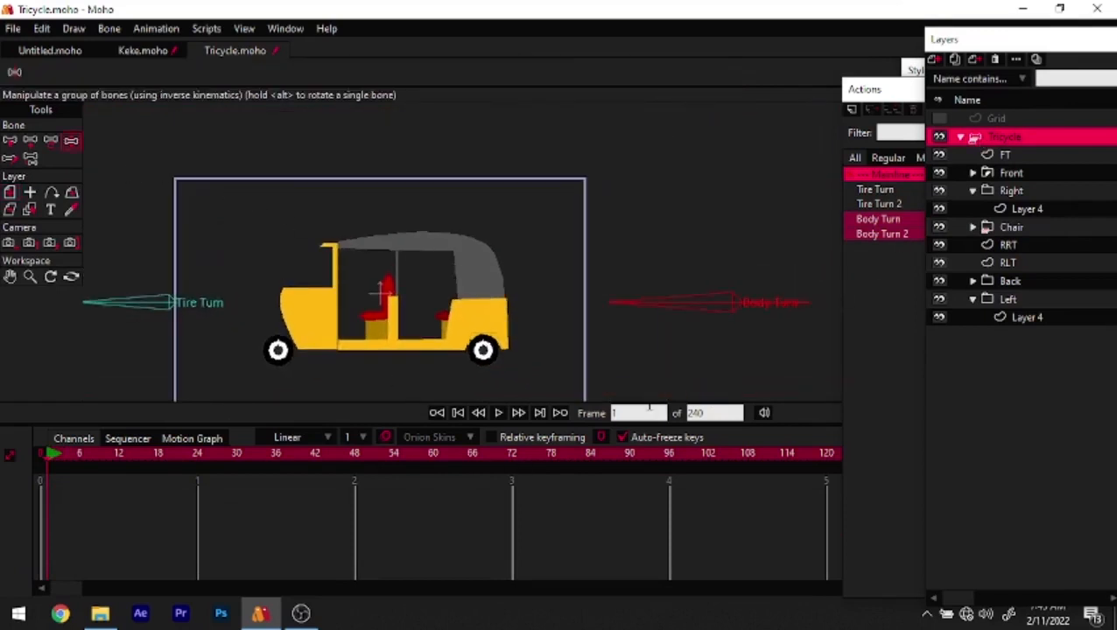
{"action": "left_click_drag", "start_coordinate": [663, 307], "coordinate": [544, 330]}
{"action": "scroll", "coordinate": [561, 286], "scroll_direction": "down", "scroll_amount": 1}
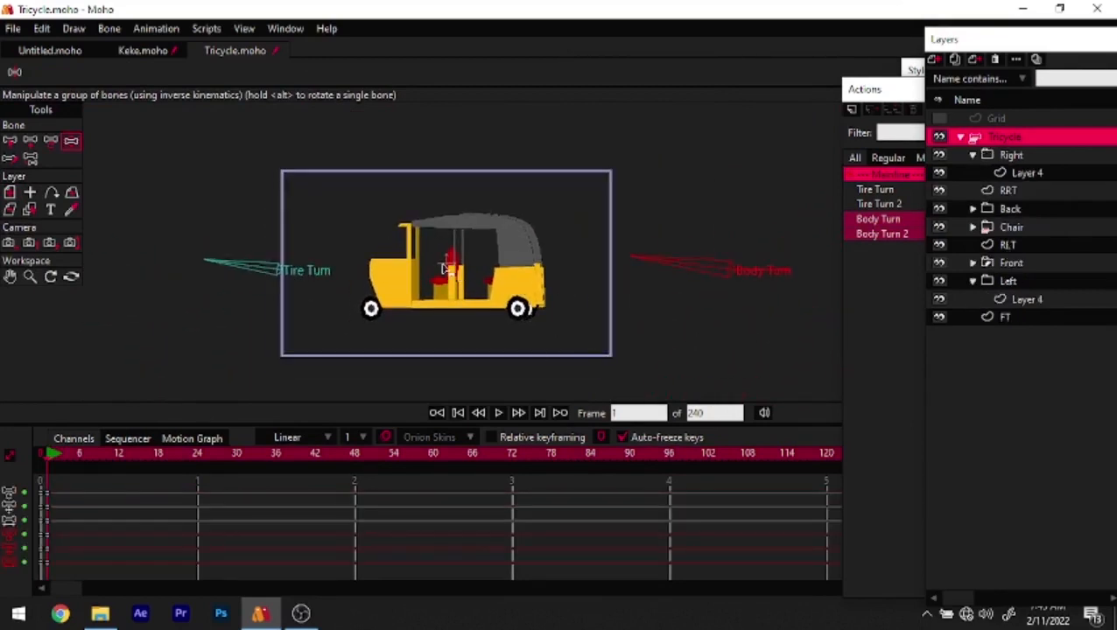
{"action": "scroll", "coordinate": [464, 252], "scroll_direction": "up", "scroll_amount": 1}
{"action": "left_click_drag", "start_coordinate": [692, 282], "coordinate": [851, 326]}
{"action": "scroll", "coordinate": [355, 254], "scroll_direction": "up", "scroll_amount": 2}
{"action": "left_click_drag", "start_coordinate": [483, 305], "coordinate": [438, 302]}
{"action": "scroll", "coordinate": [516, 324], "scroll_direction": "down", "scroll_amount": 5}
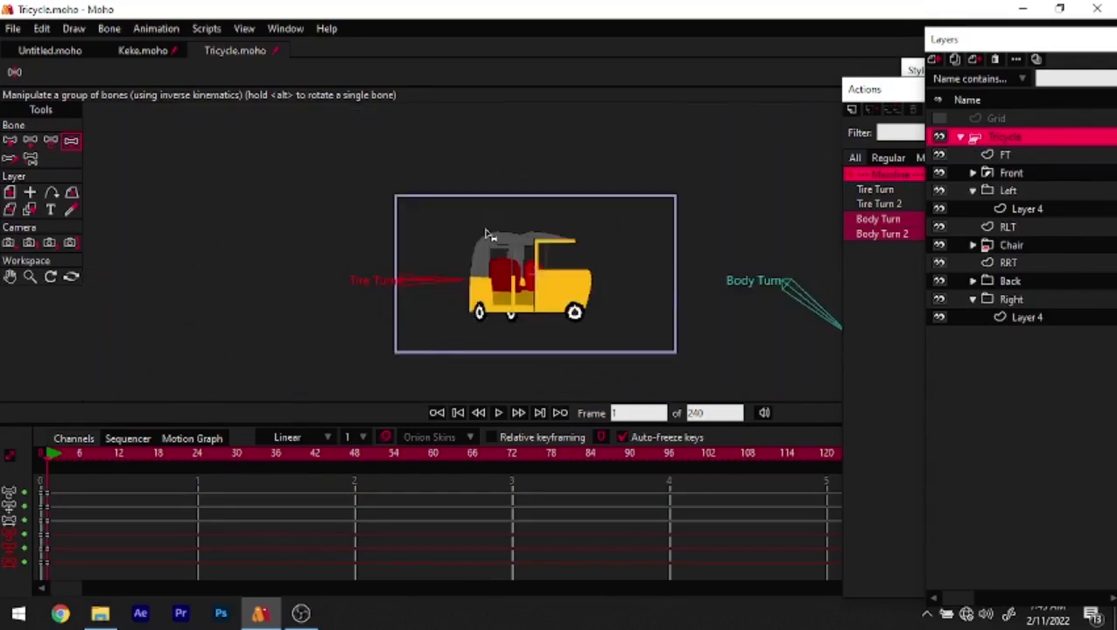
{"action": "scroll", "coordinate": [652, 308], "scroll_direction": "up", "scroll_amount": 3}
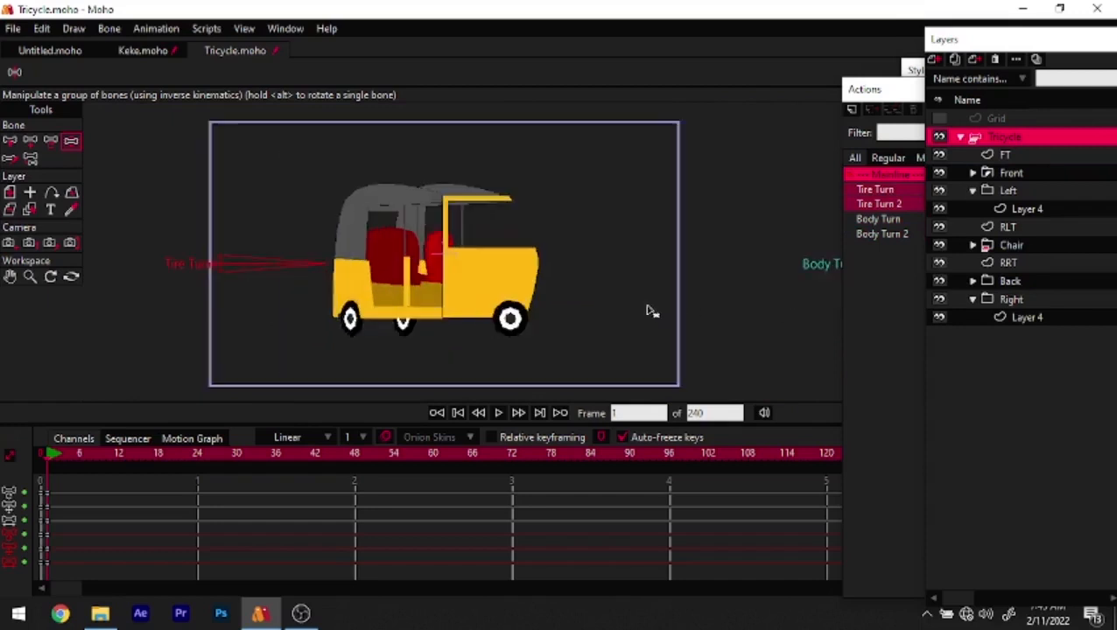
Look at the finished Keke.moho rig for comparison, and rotate the Body Turn bone in Tricycle.moho to the right-facing side view
{"action": "left_click", "coordinate": [143, 52]}
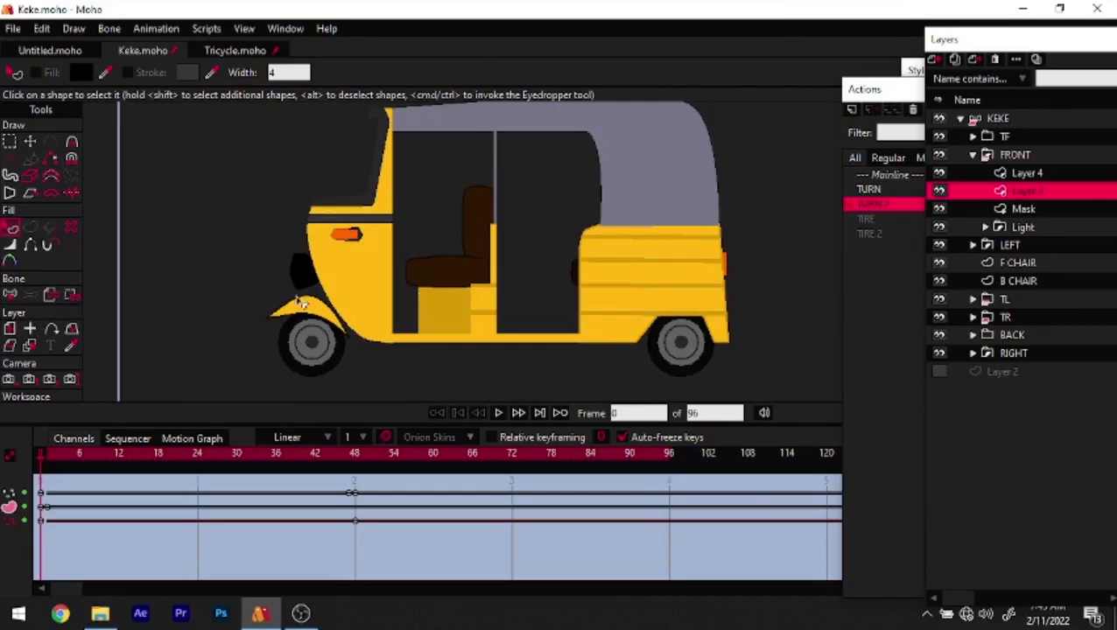
{"action": "left_click", "coordinate": [235, 51]}
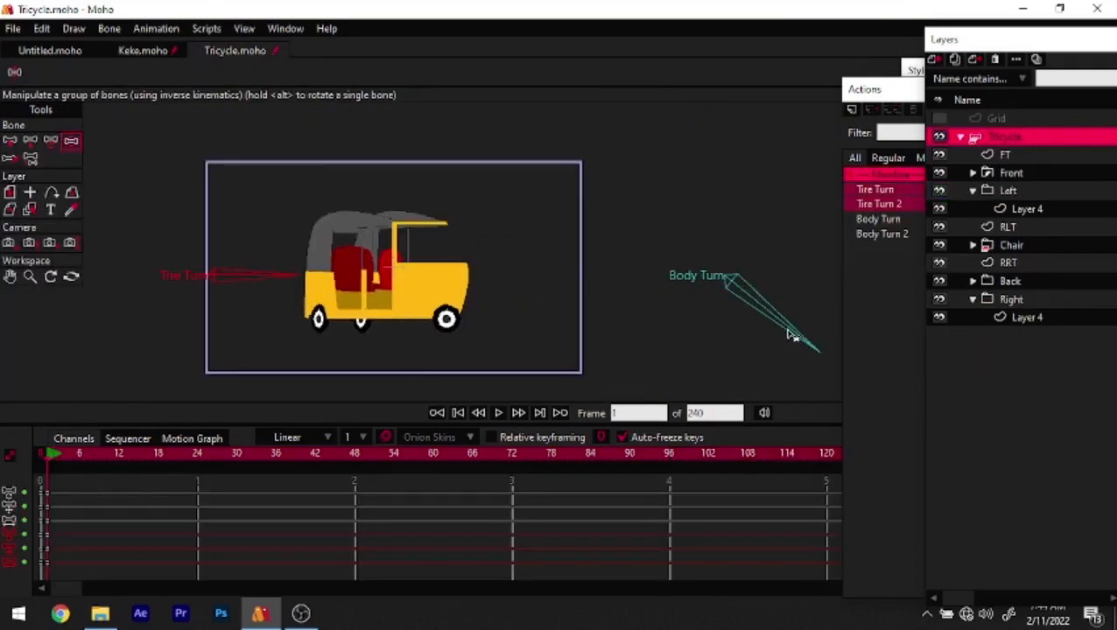
{"action": "left_click_drag", "start_coordinate": [773, 321], "coordinate": [837, 269]}
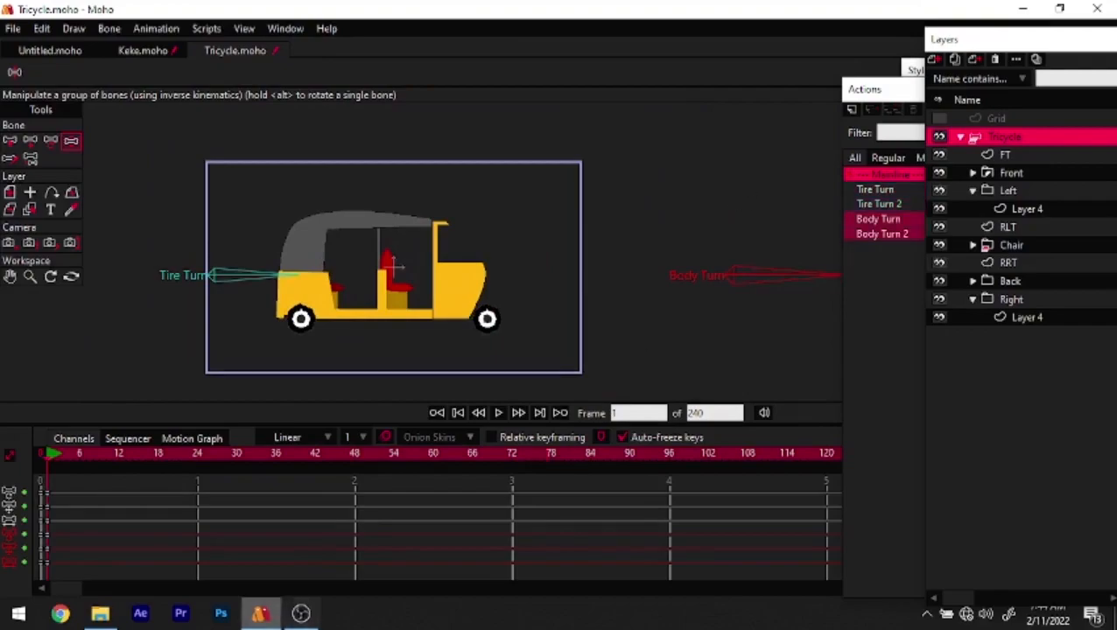